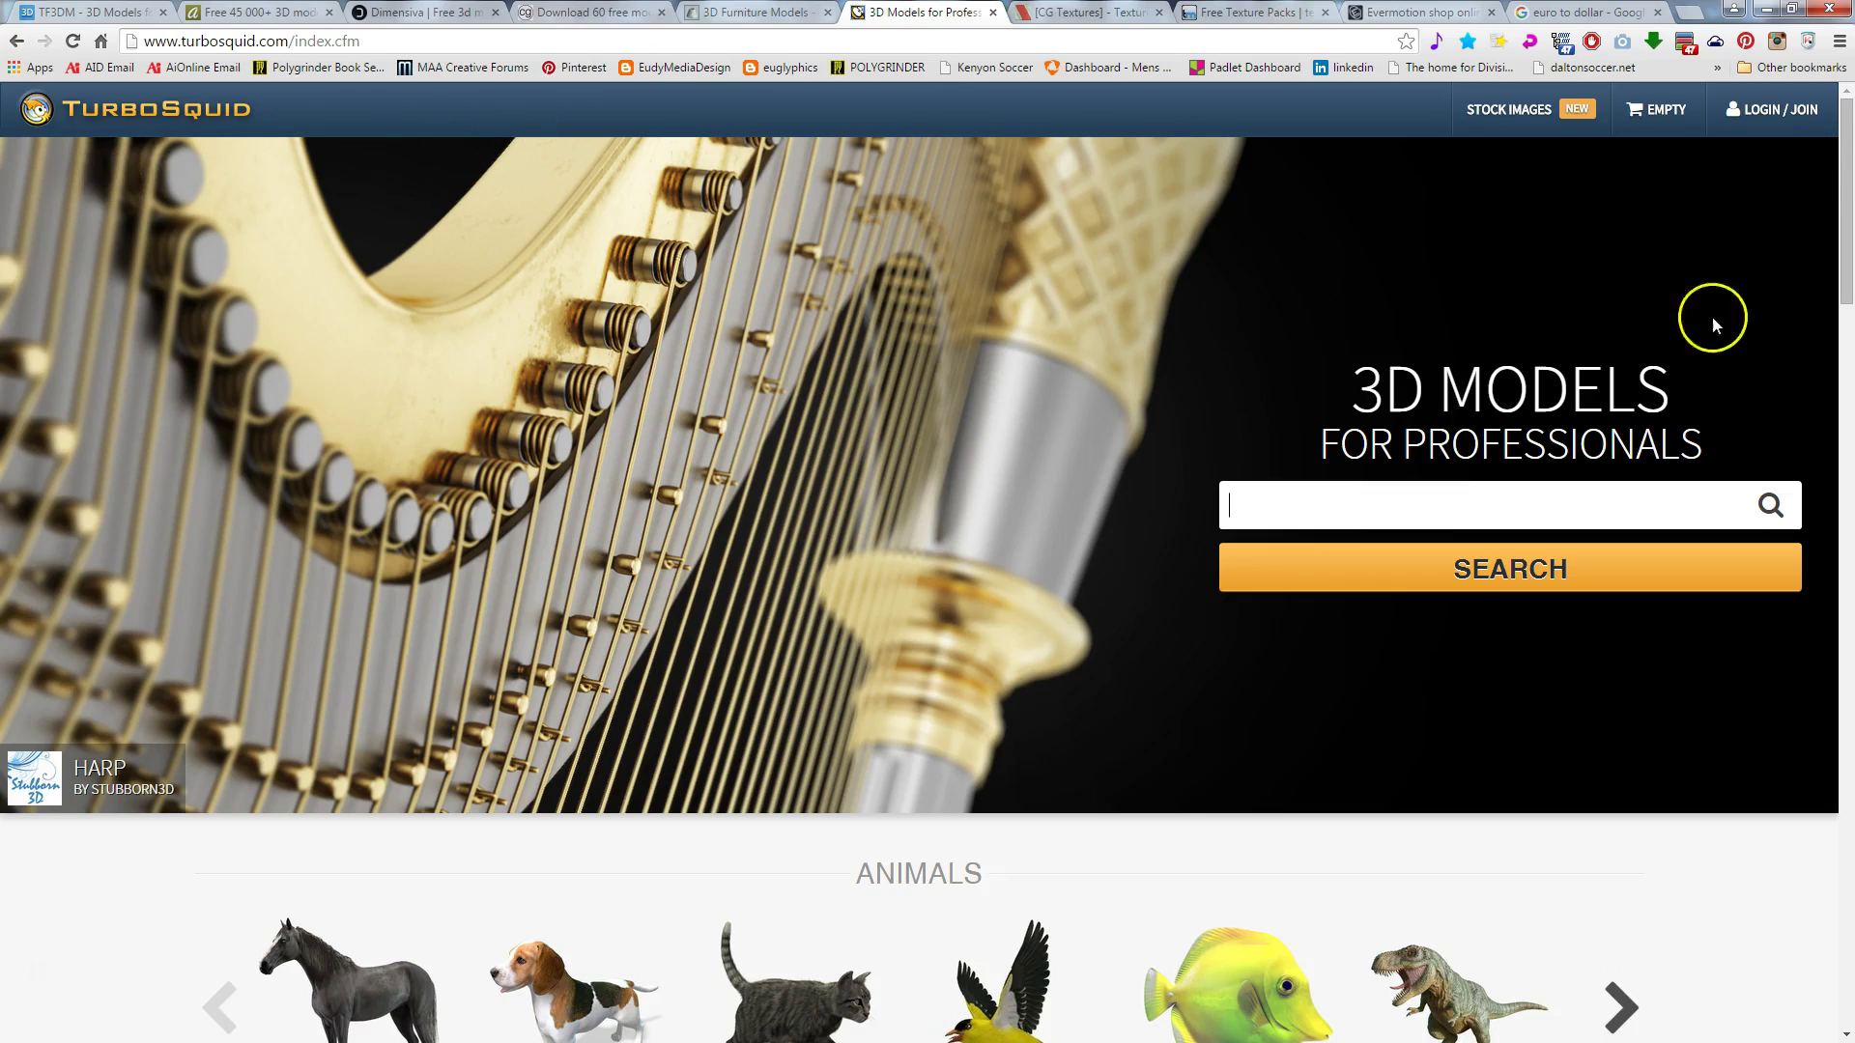
# Step: Browse the home page's model categories from Animals to Furniture and open the large truck listing under Vehicles
pyautogui.moveTo(1845, 205); pyautogui.dragTo(1830, 356)
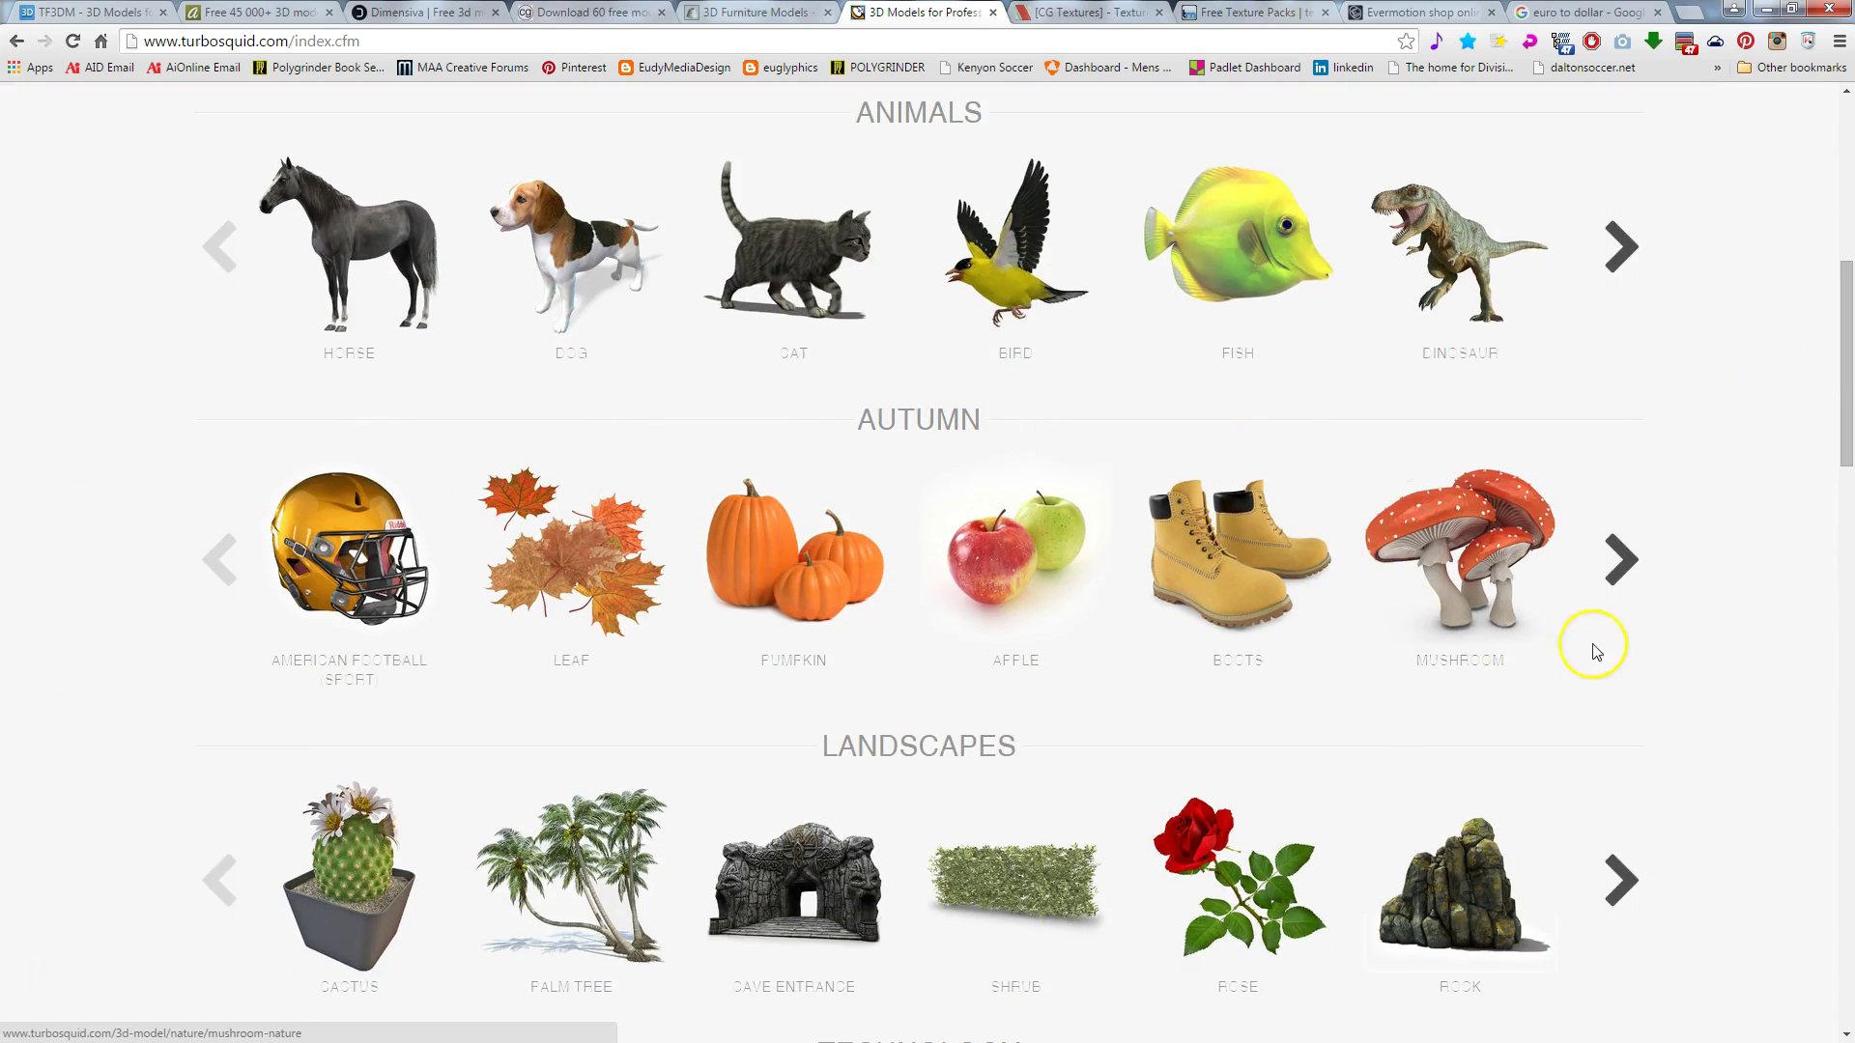
pyautogui.scroll(-2, 1591, 662)
pyautogui.scroll(-8, 1594, 667)
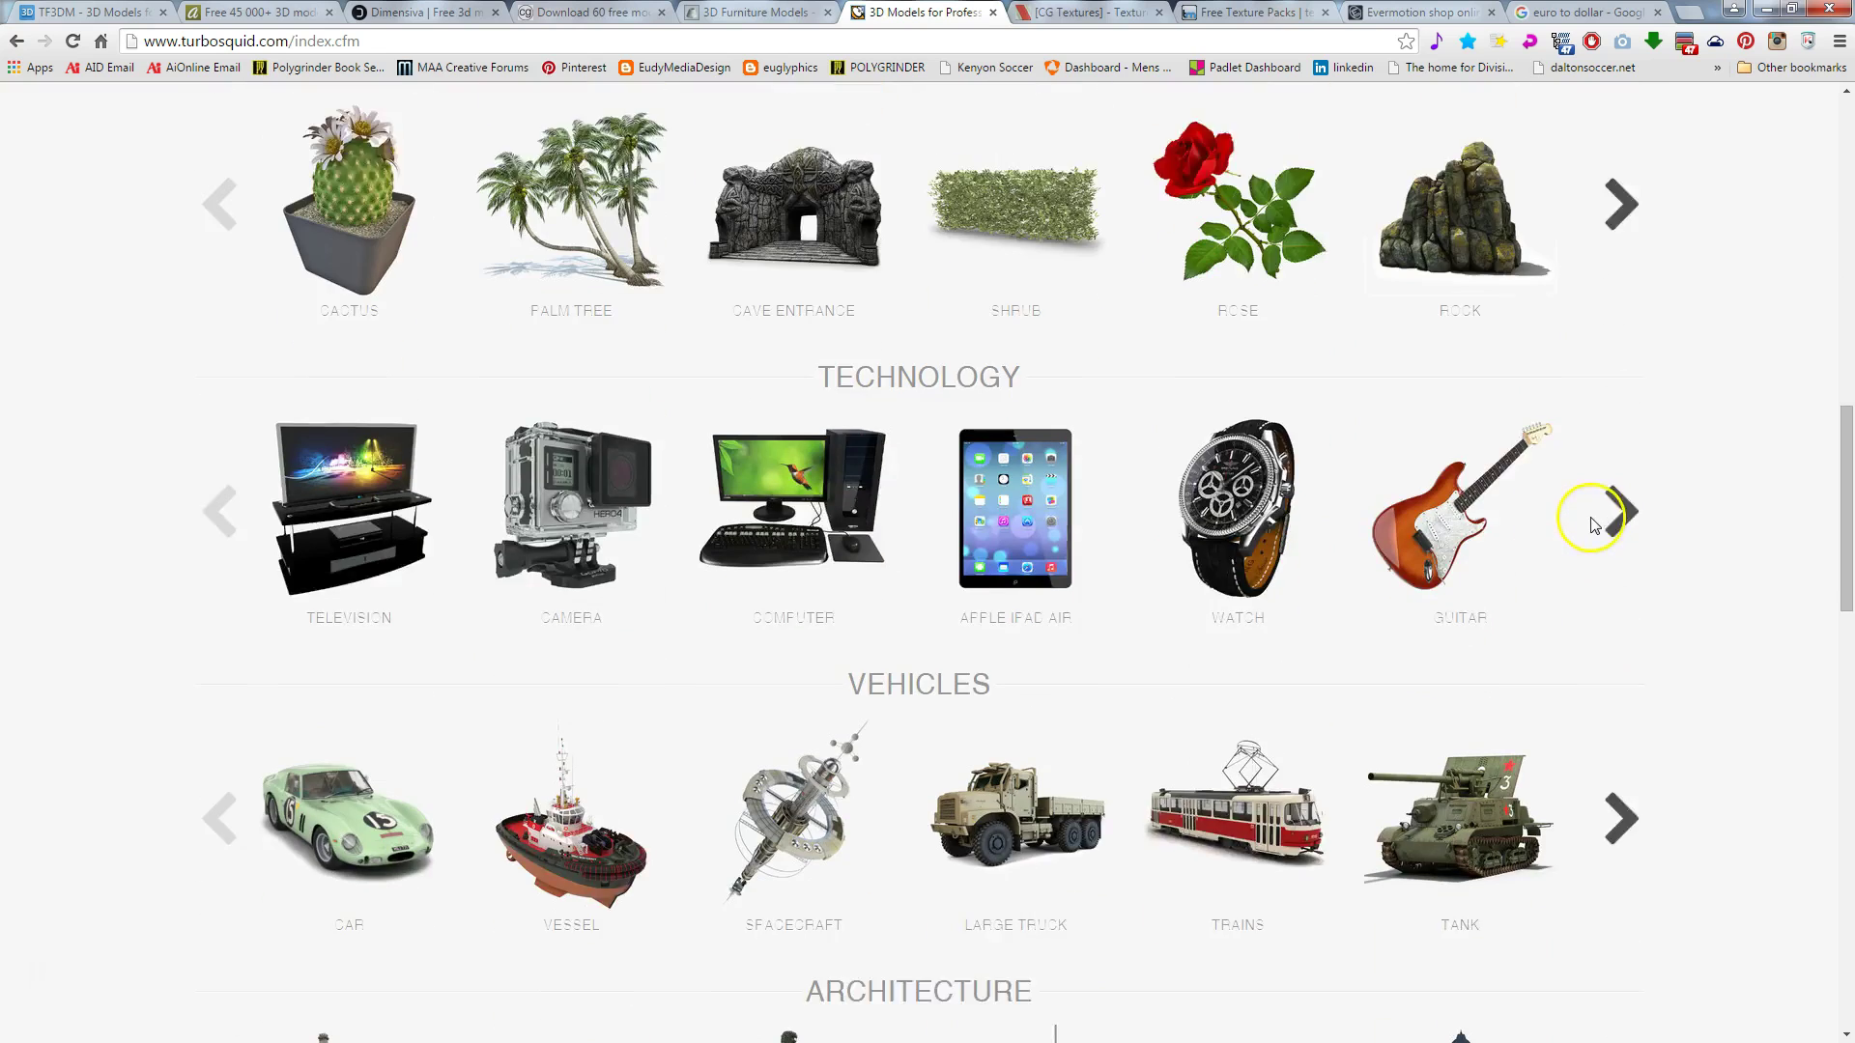
pyautogui.scroll(-2, 633, 661)
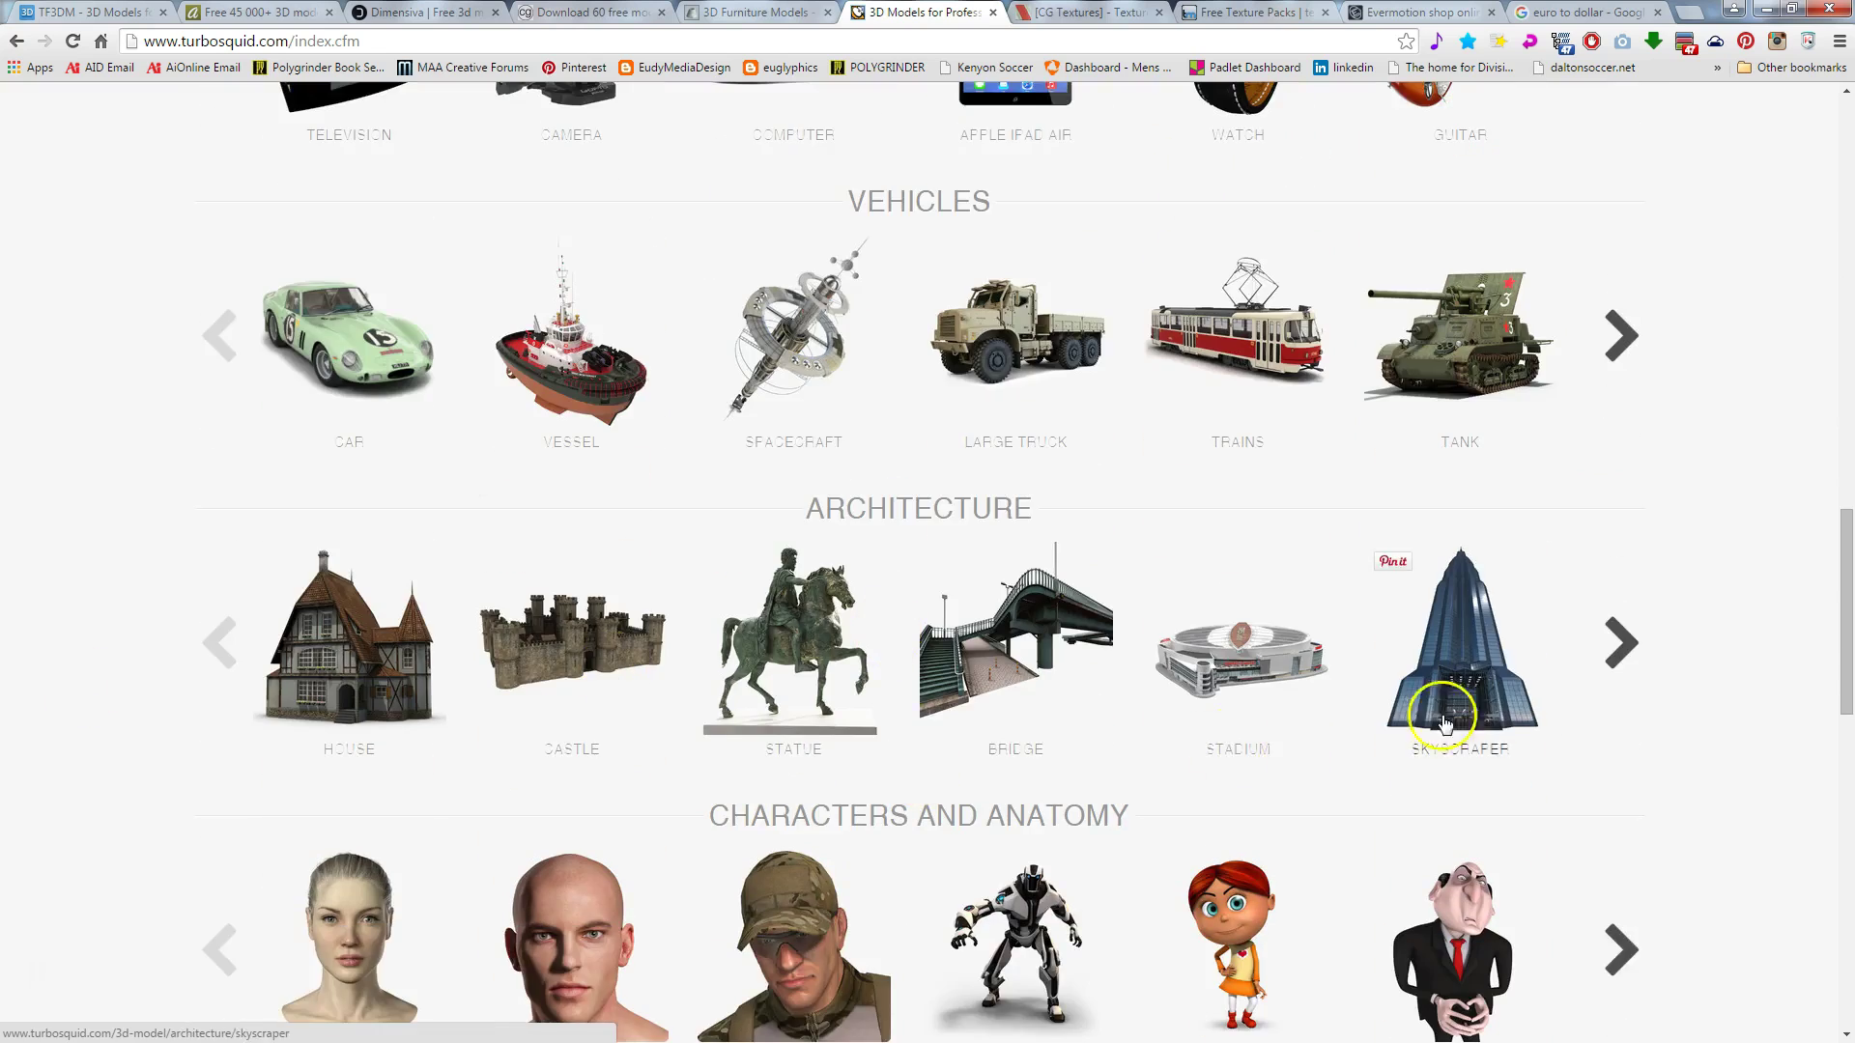
pyautogui.scroll(-5, 1584, 704)
pyautogui.scroll(6, 1599, 691)
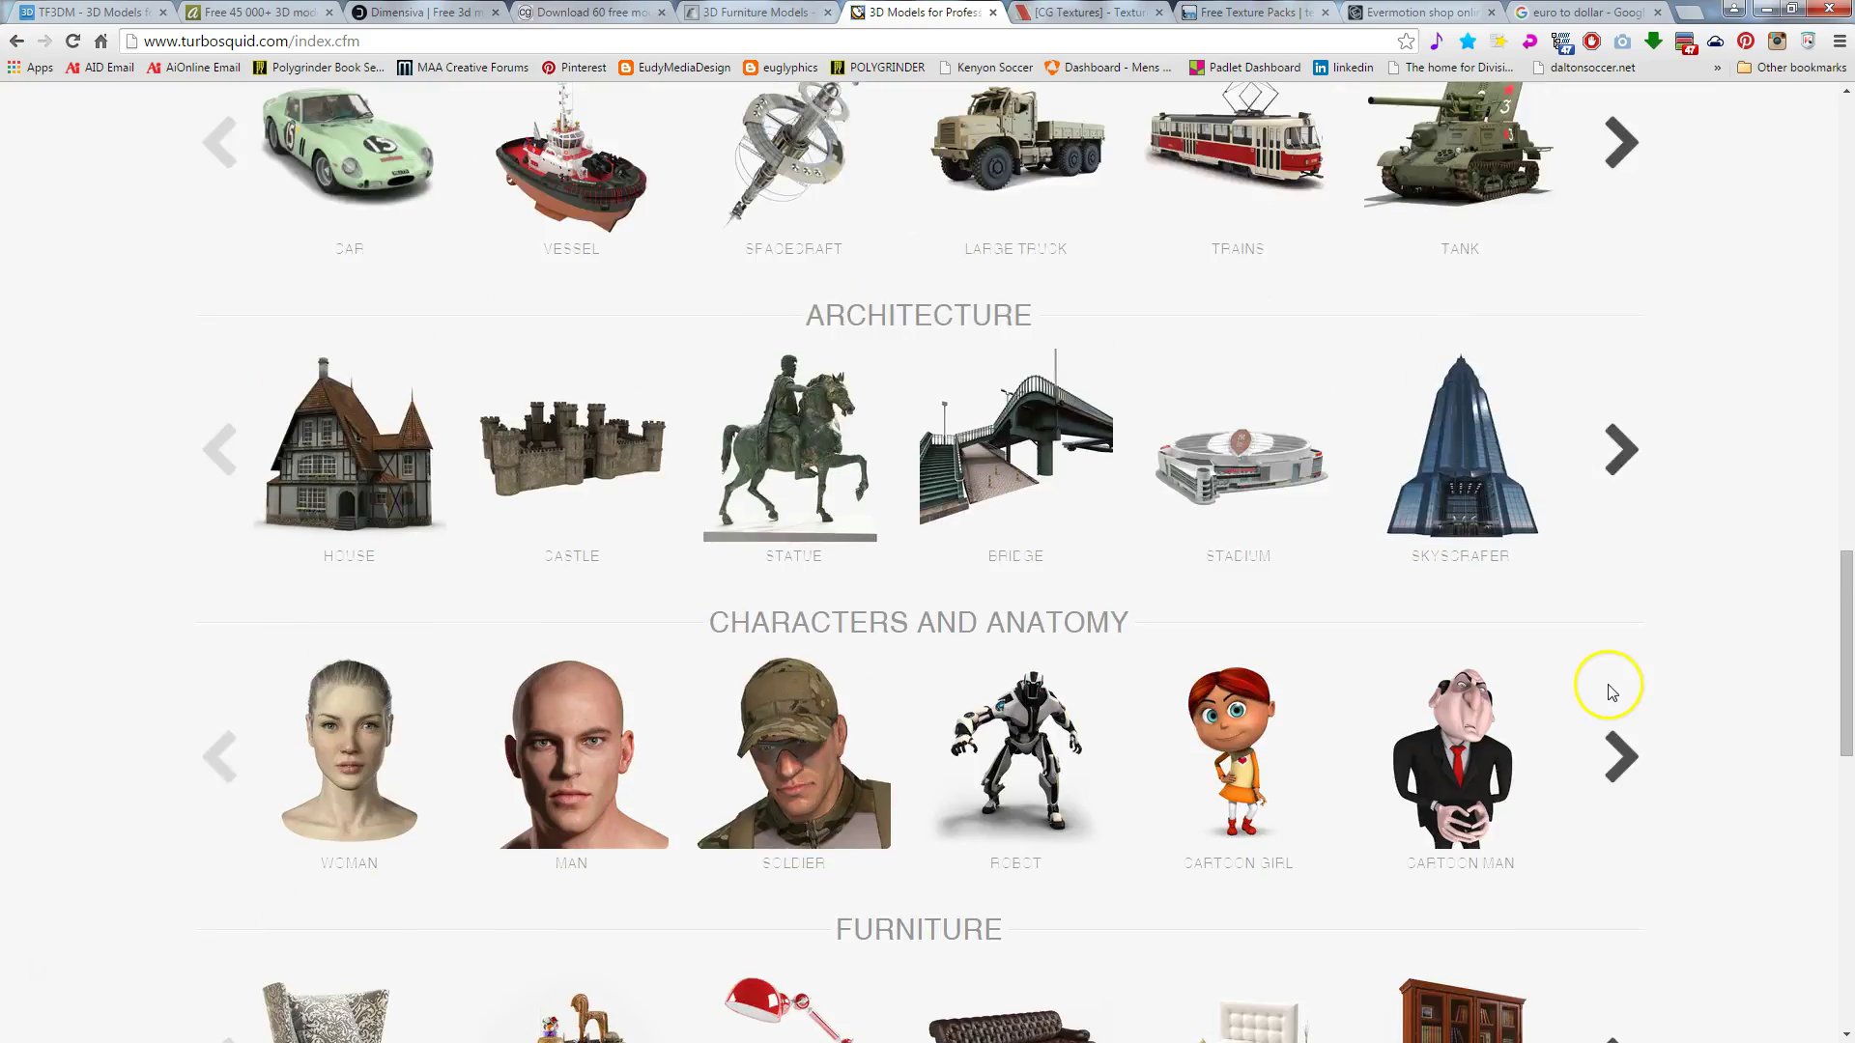
pyautogui.scroll(2, 1044, 665)
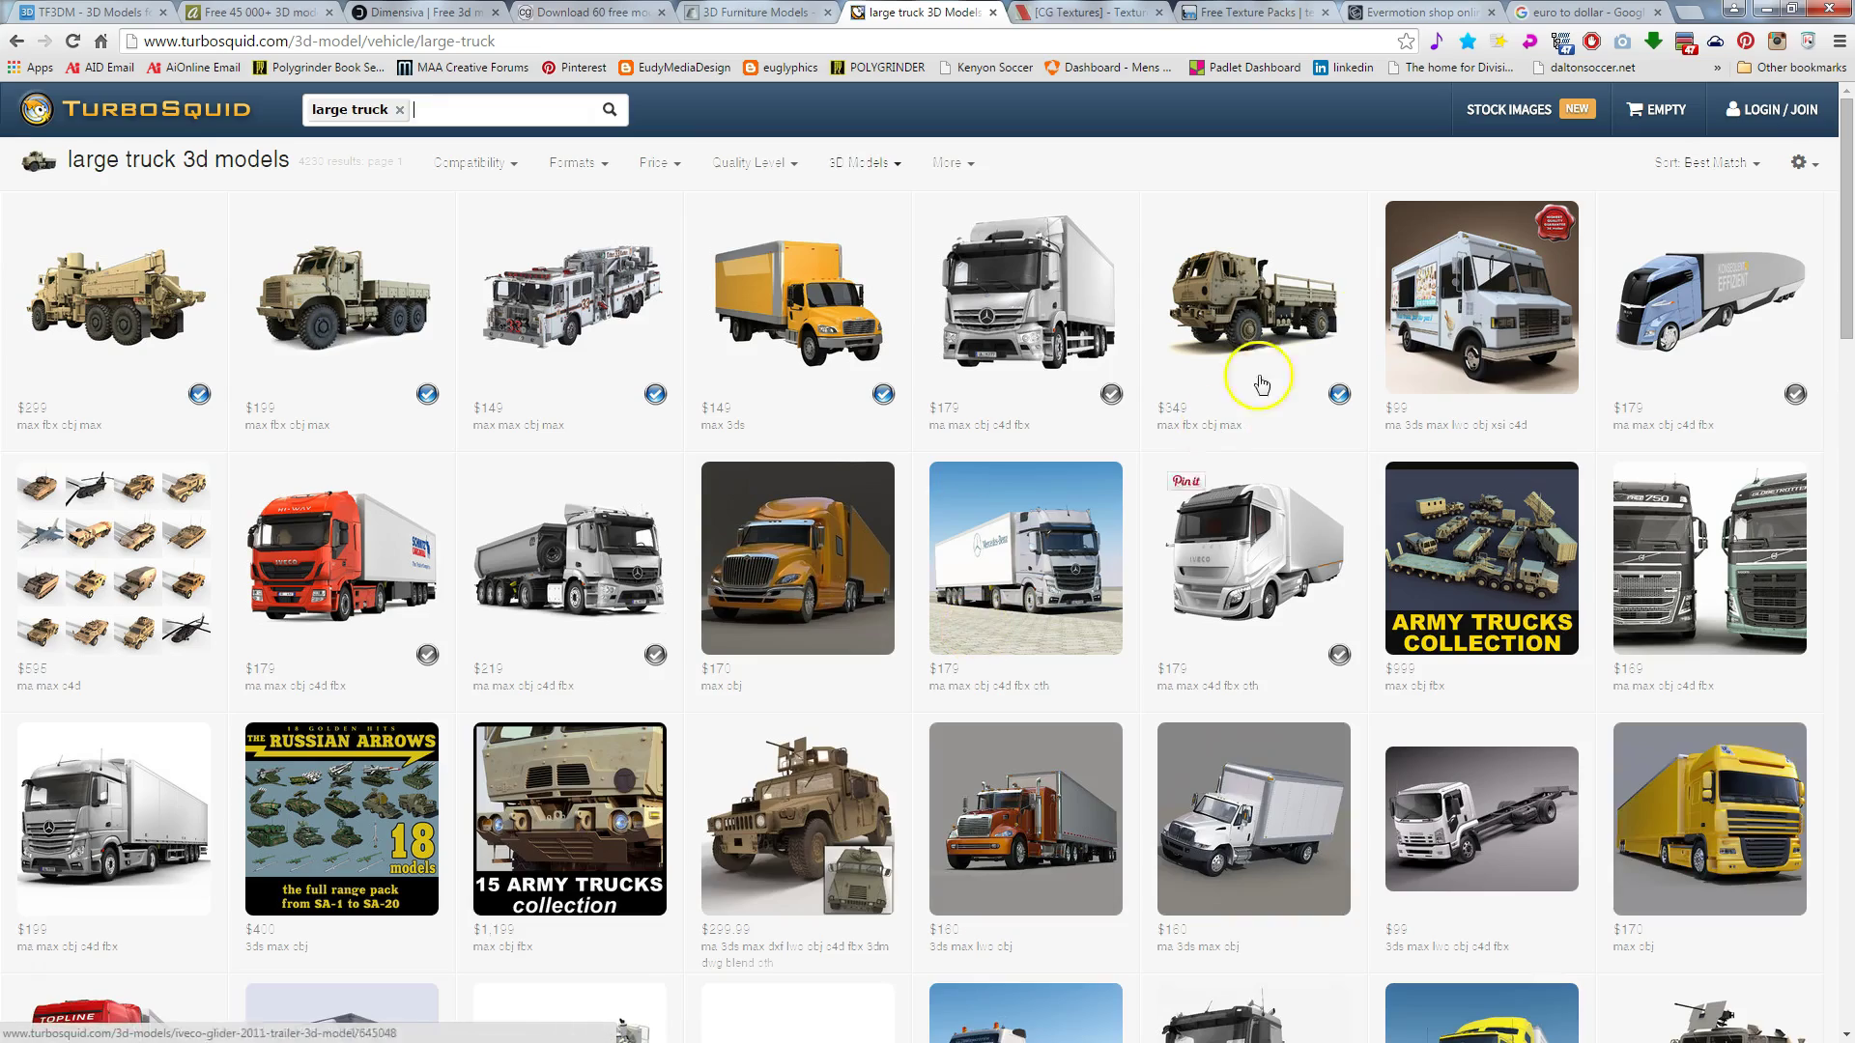
# Step: Open the product page of the orange semi truck with trailer from the large truck results
pyautogui.moveTo(1846, 225); pyautogui.dragTo(1848, 272)
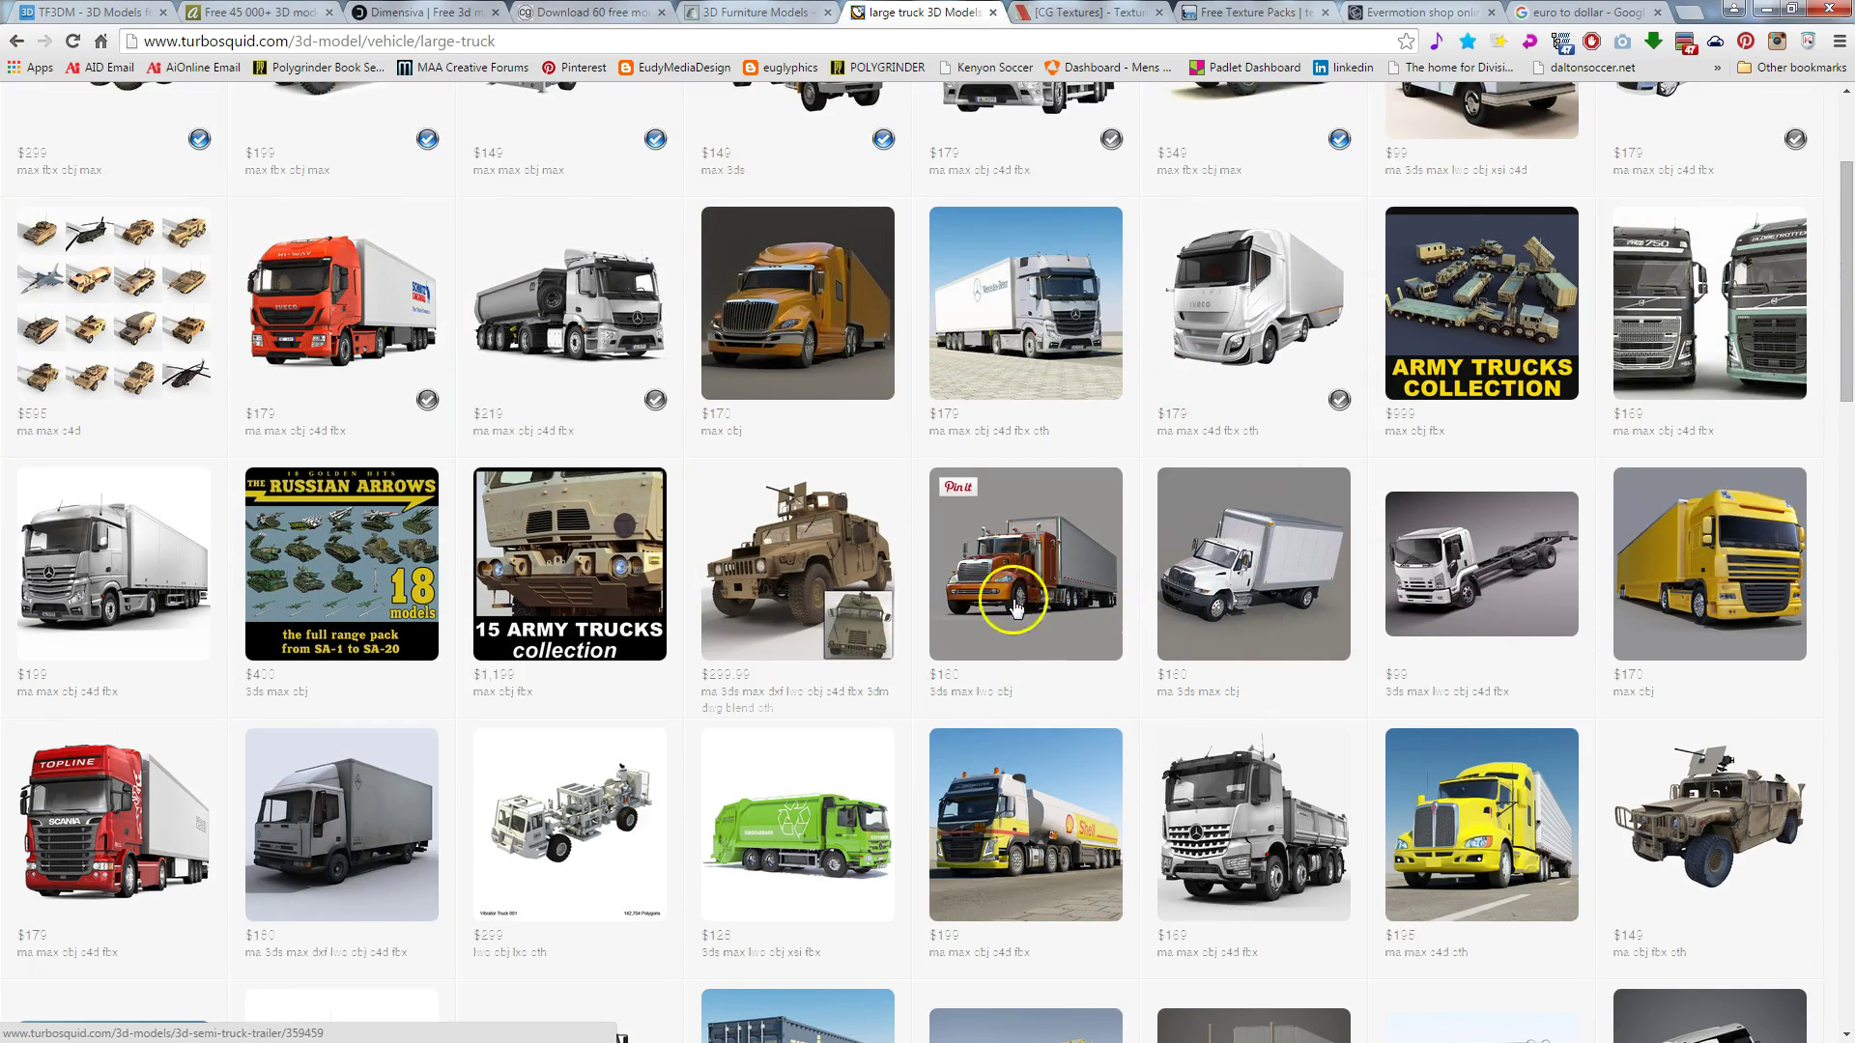
pyautogui.click(1022, 568)
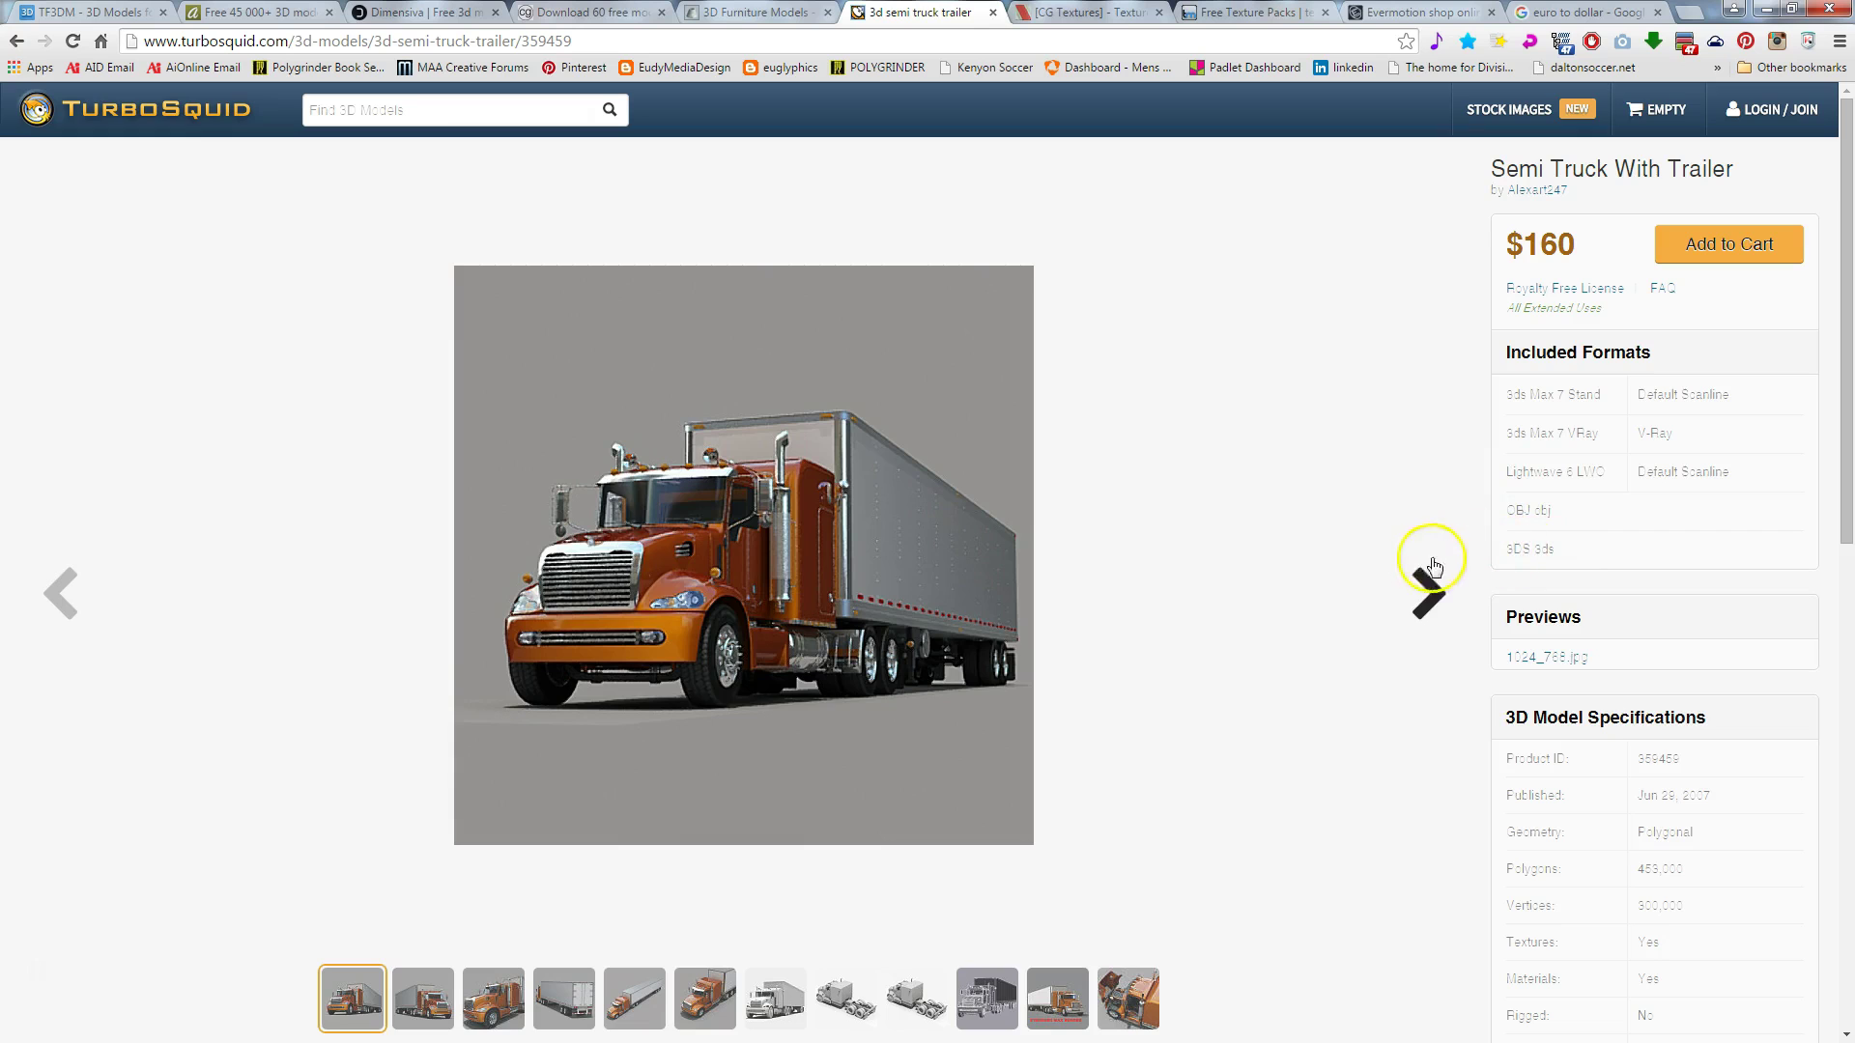
pyautogui.scroll(-1, 352, 582)
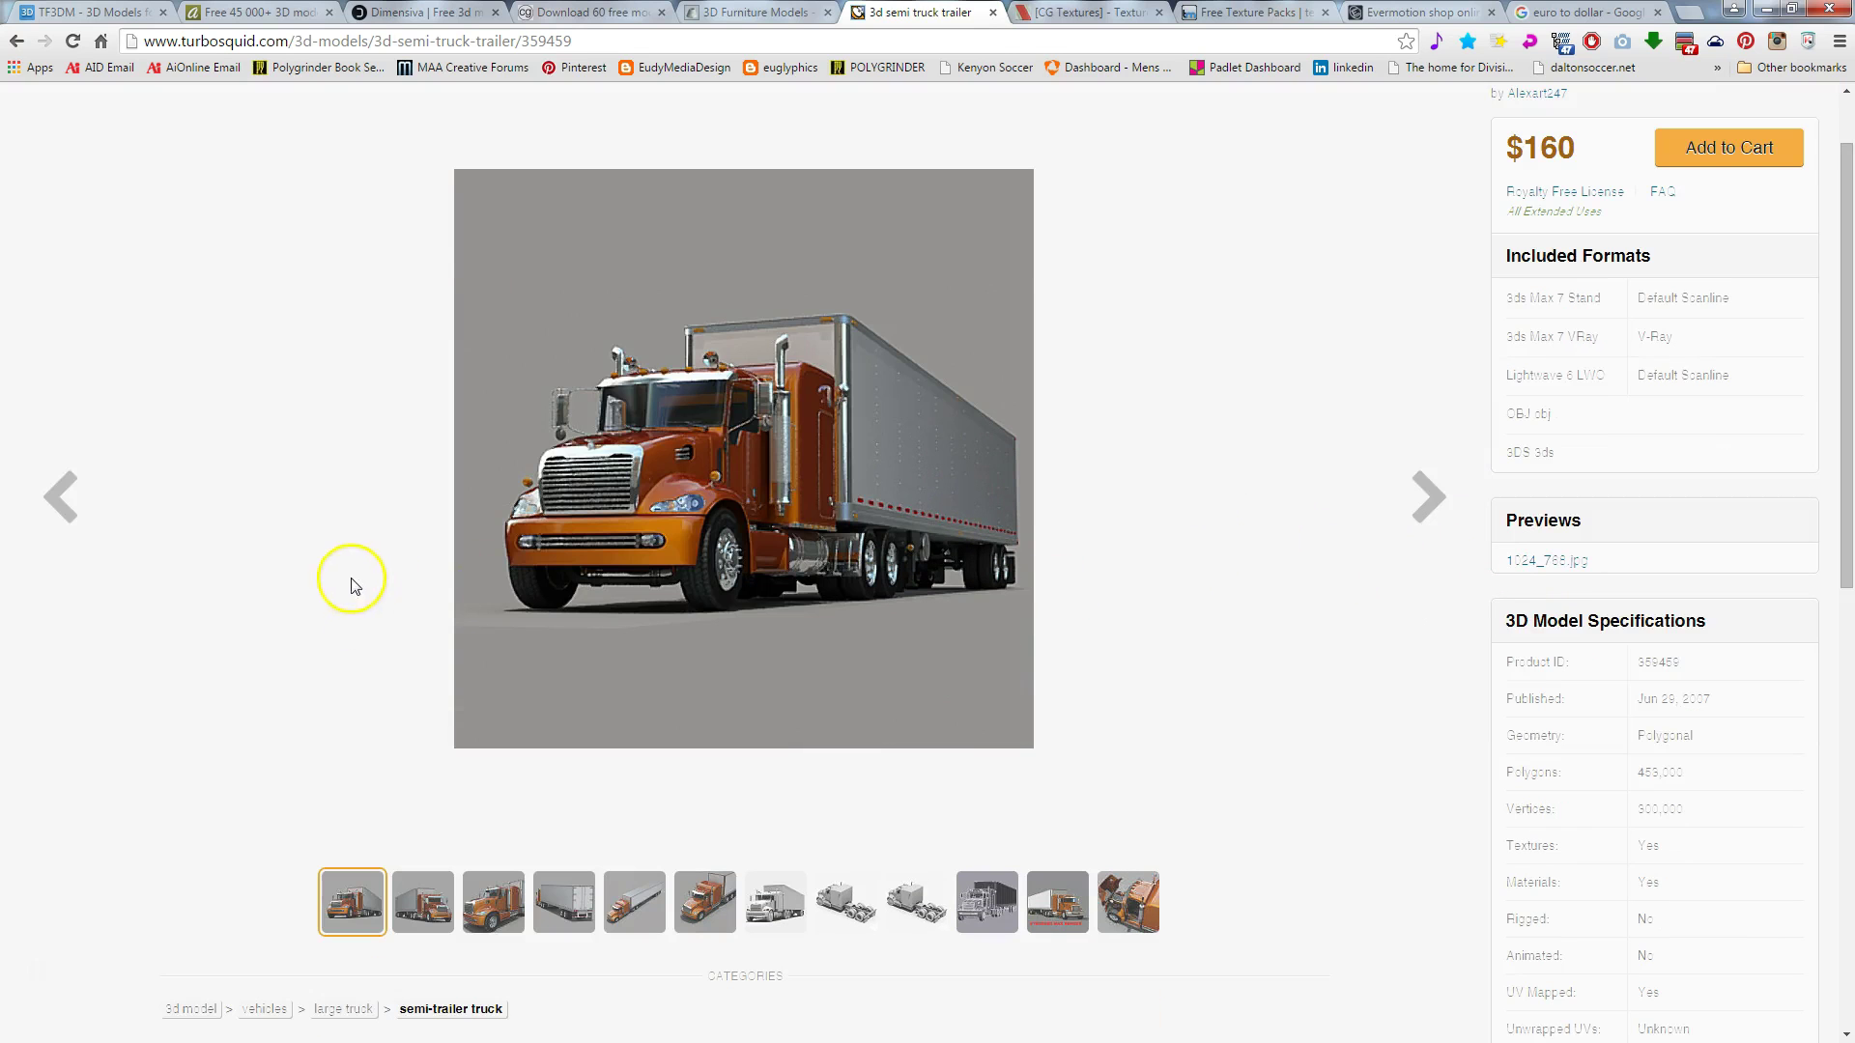
# Step: View the semi truck's preview images through to the open-hood shot, including the untextured and wireframe renders, and return to the first image
pyautogui.click(427, 906)
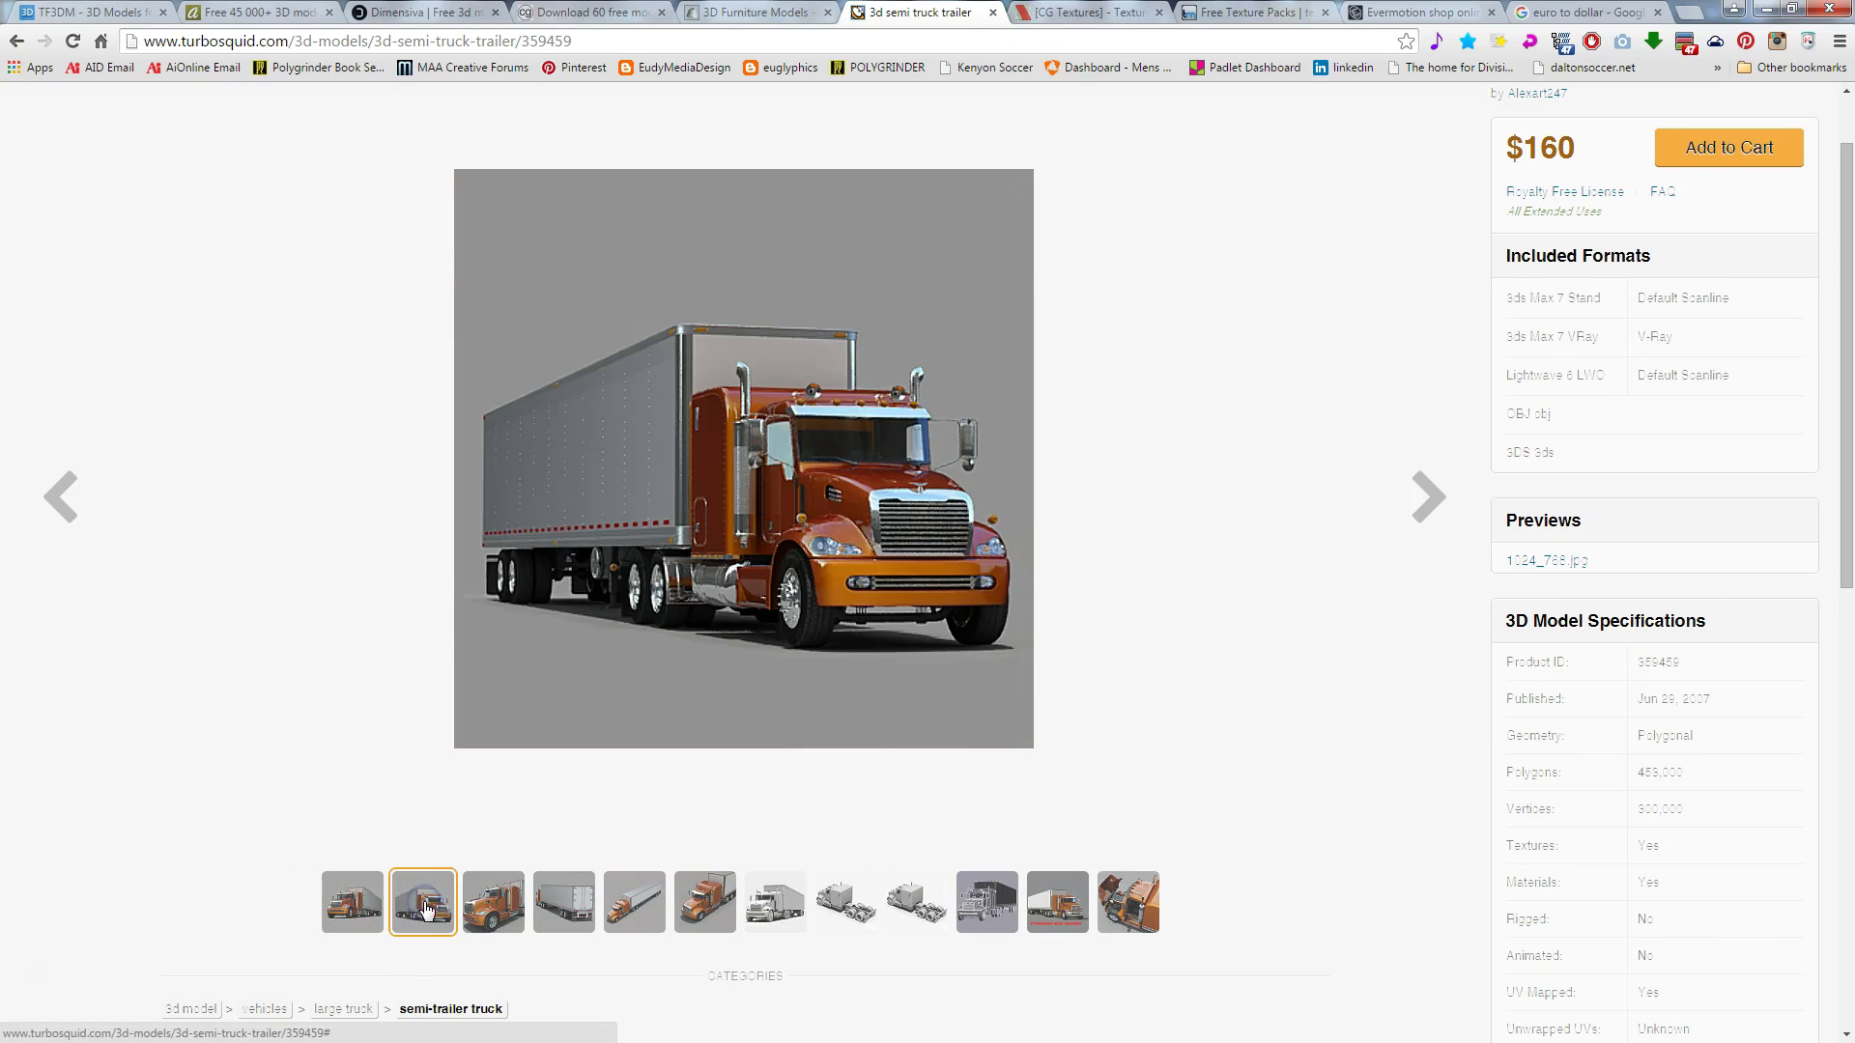
pyautogui.click(491, 904)
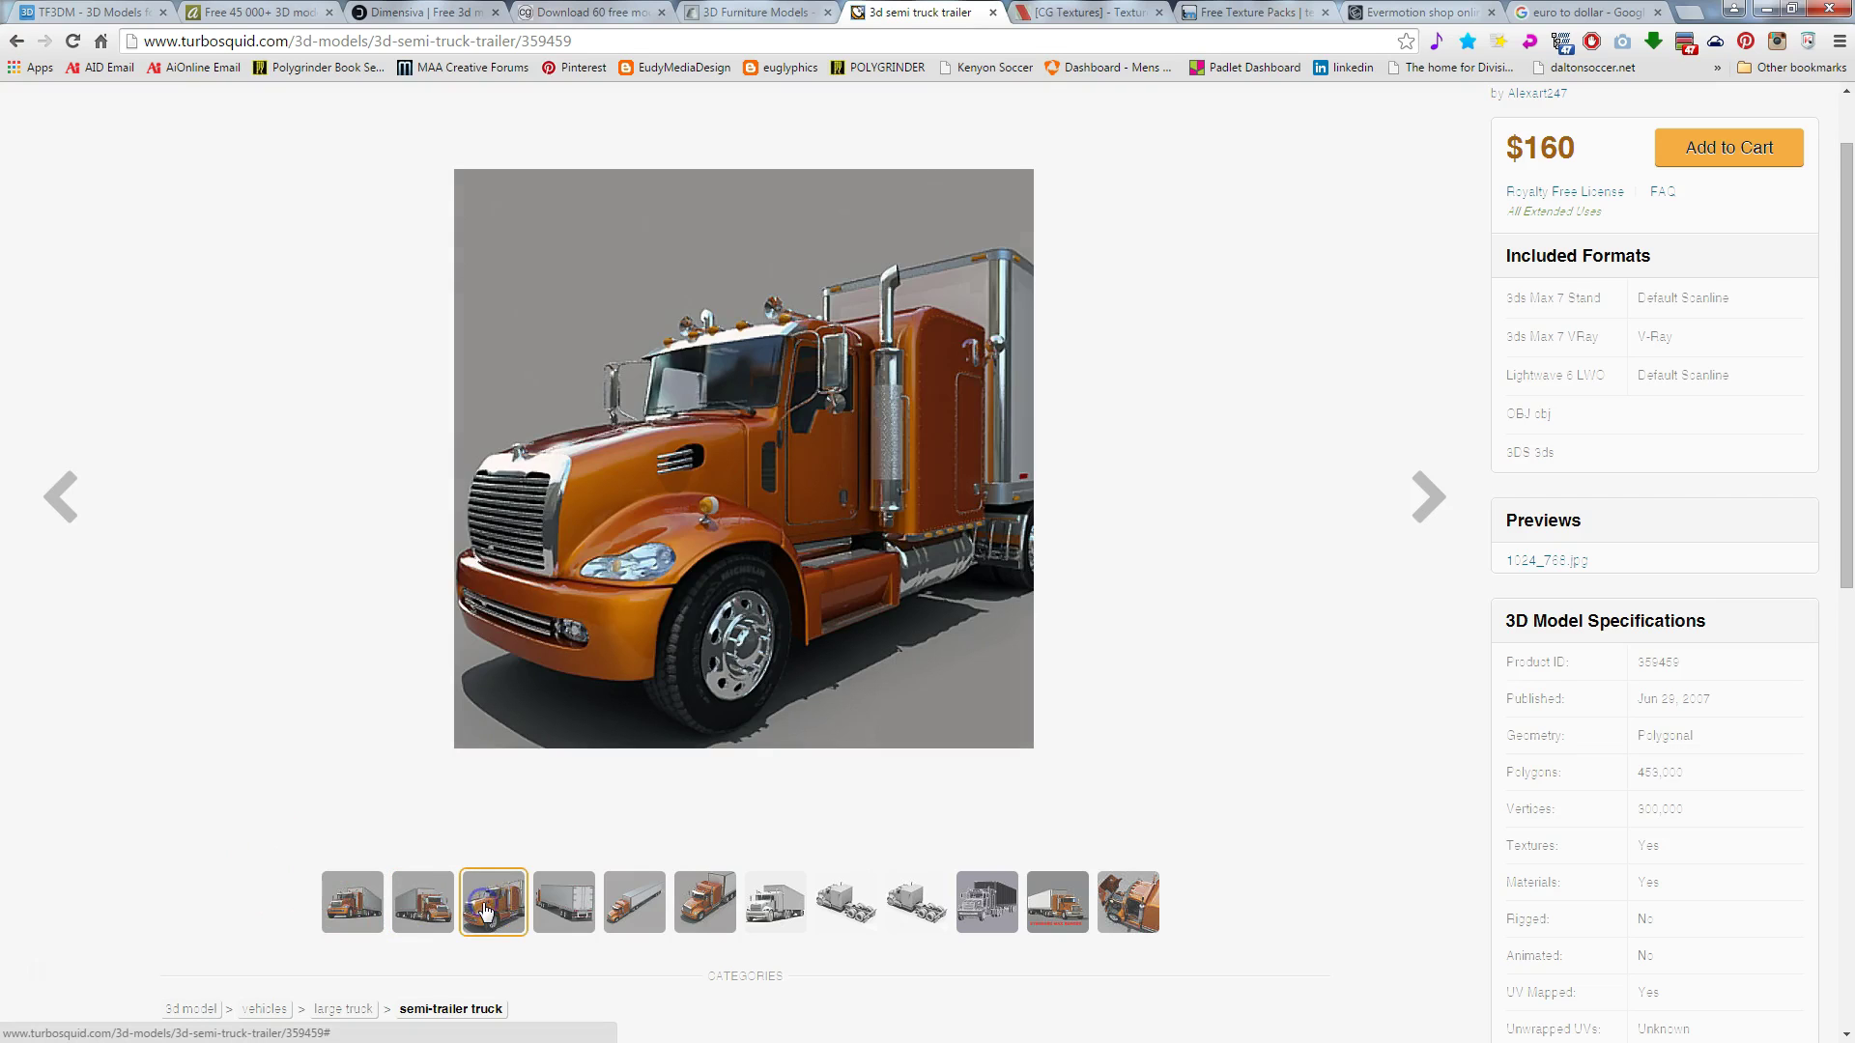
pyautogui.click(573, 911)
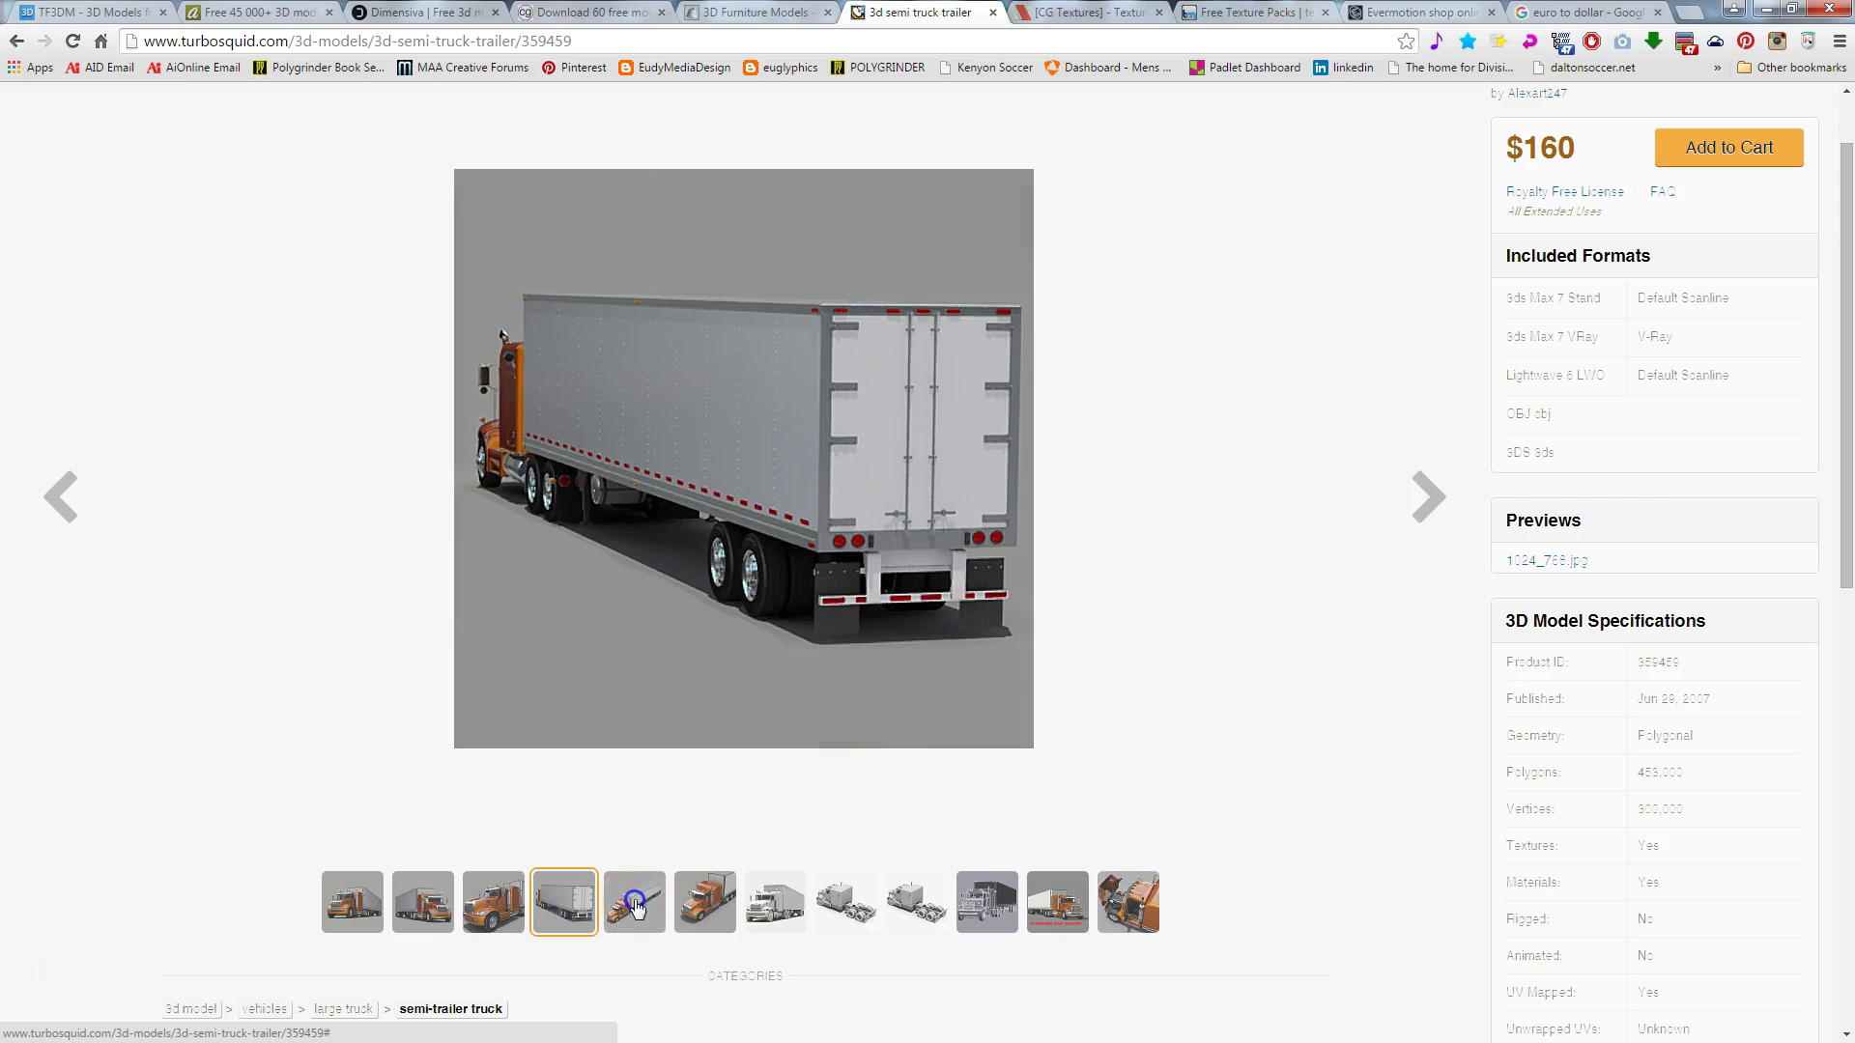
pyautogui.click(635, 905)
pyautogui.click(705, 903)
pyautogui.click(770, 910)
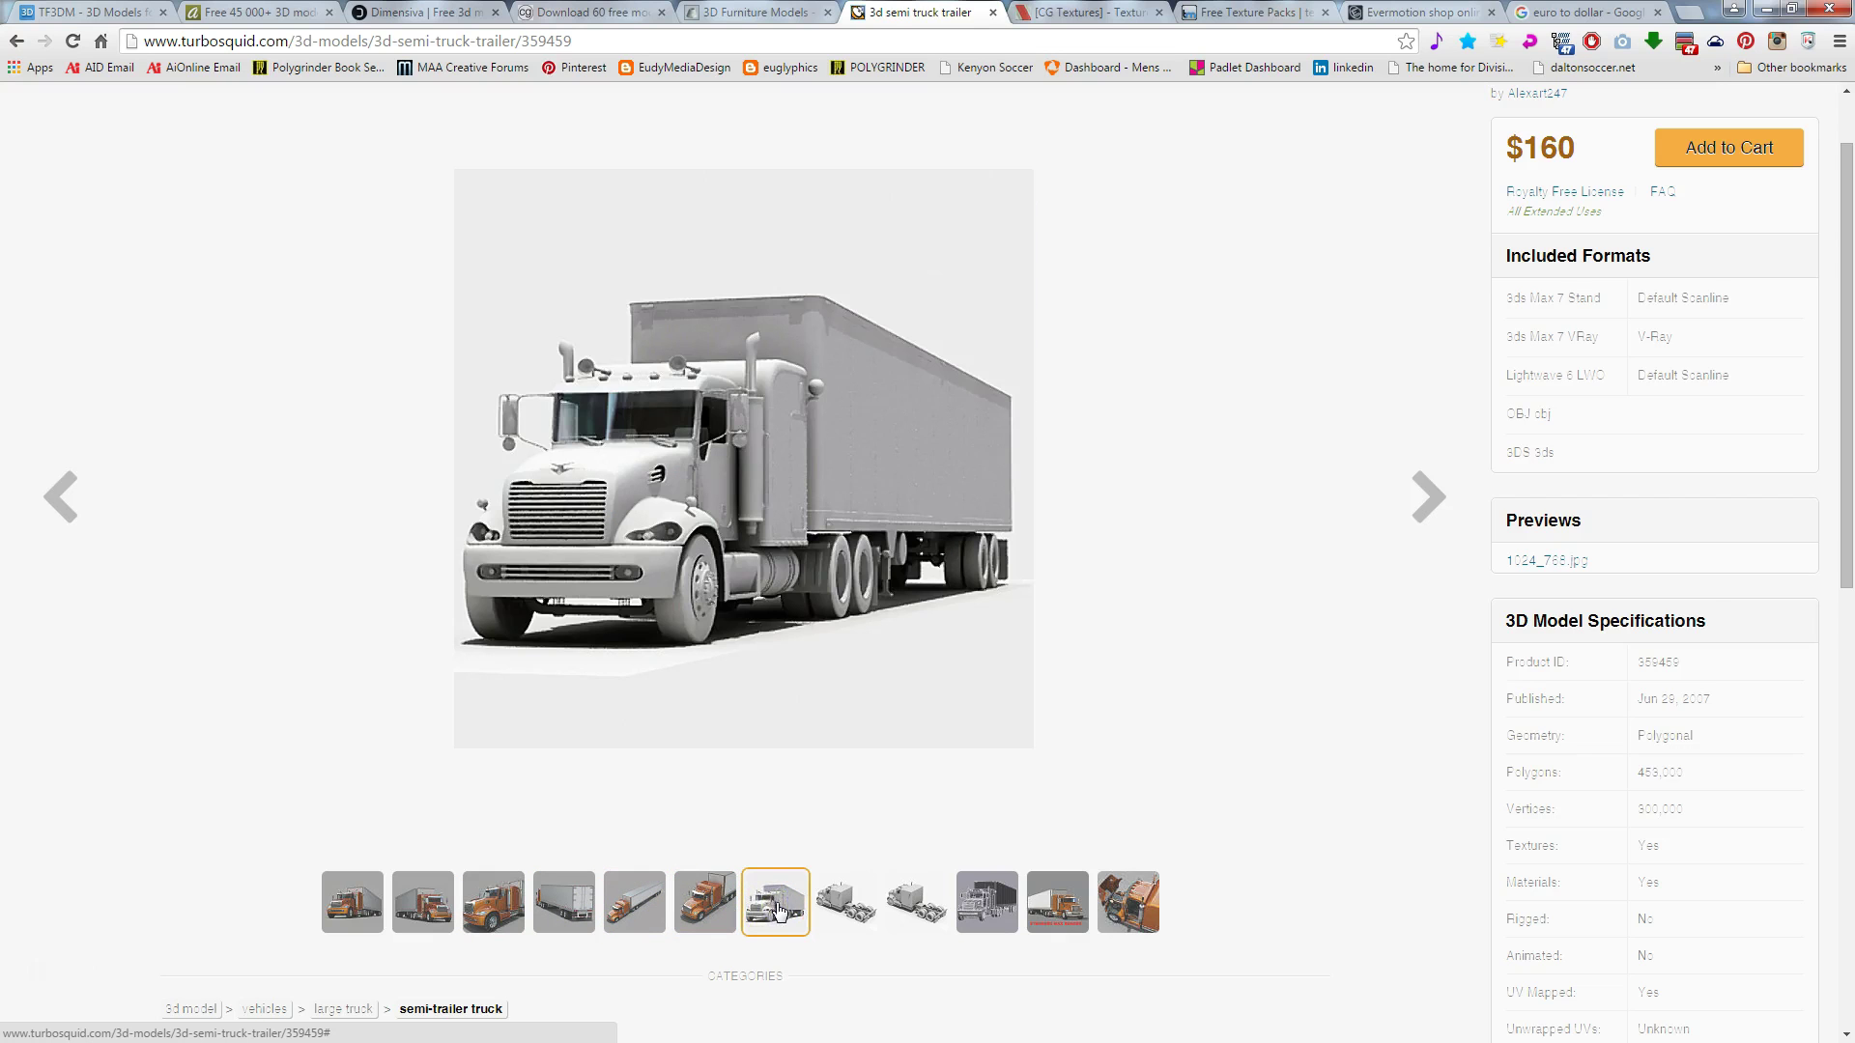
pyautogui.click(843, 906)
pyautogui.click(918, 905)
pyautogui.click(993, 904)
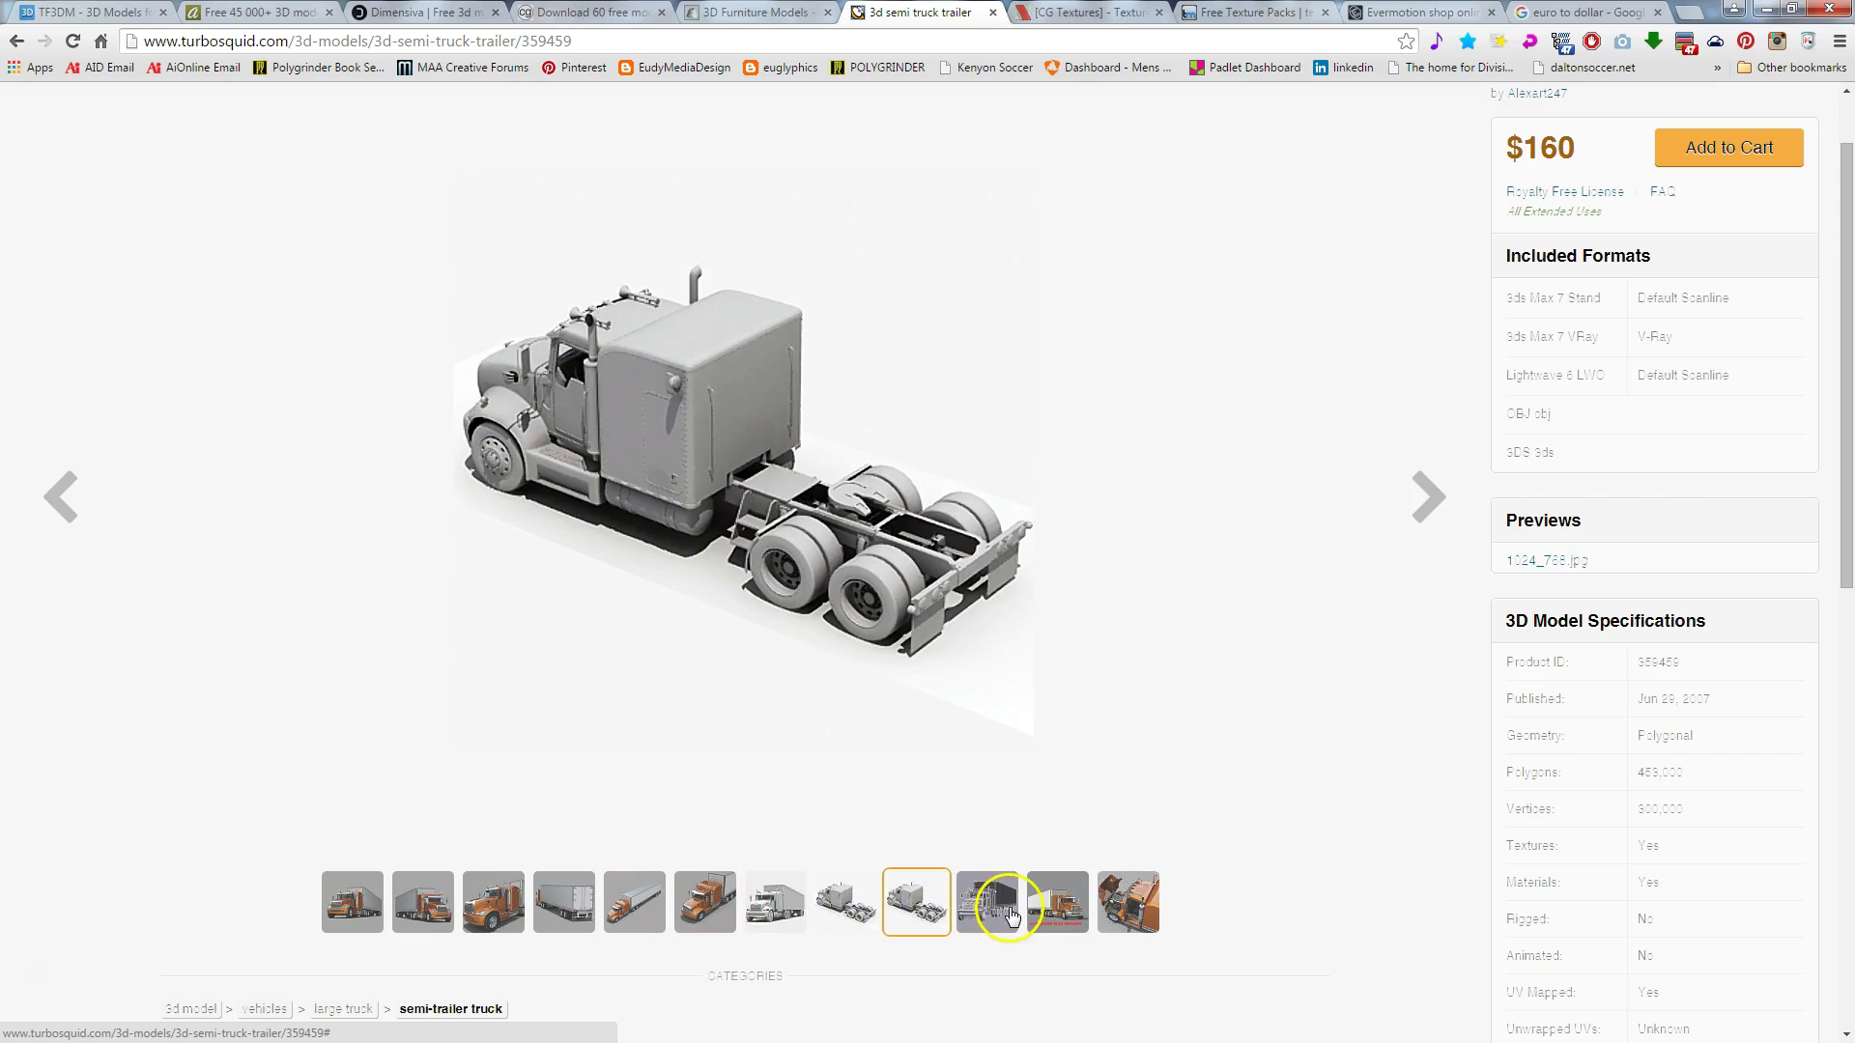
pyautogui.click(968, 911)
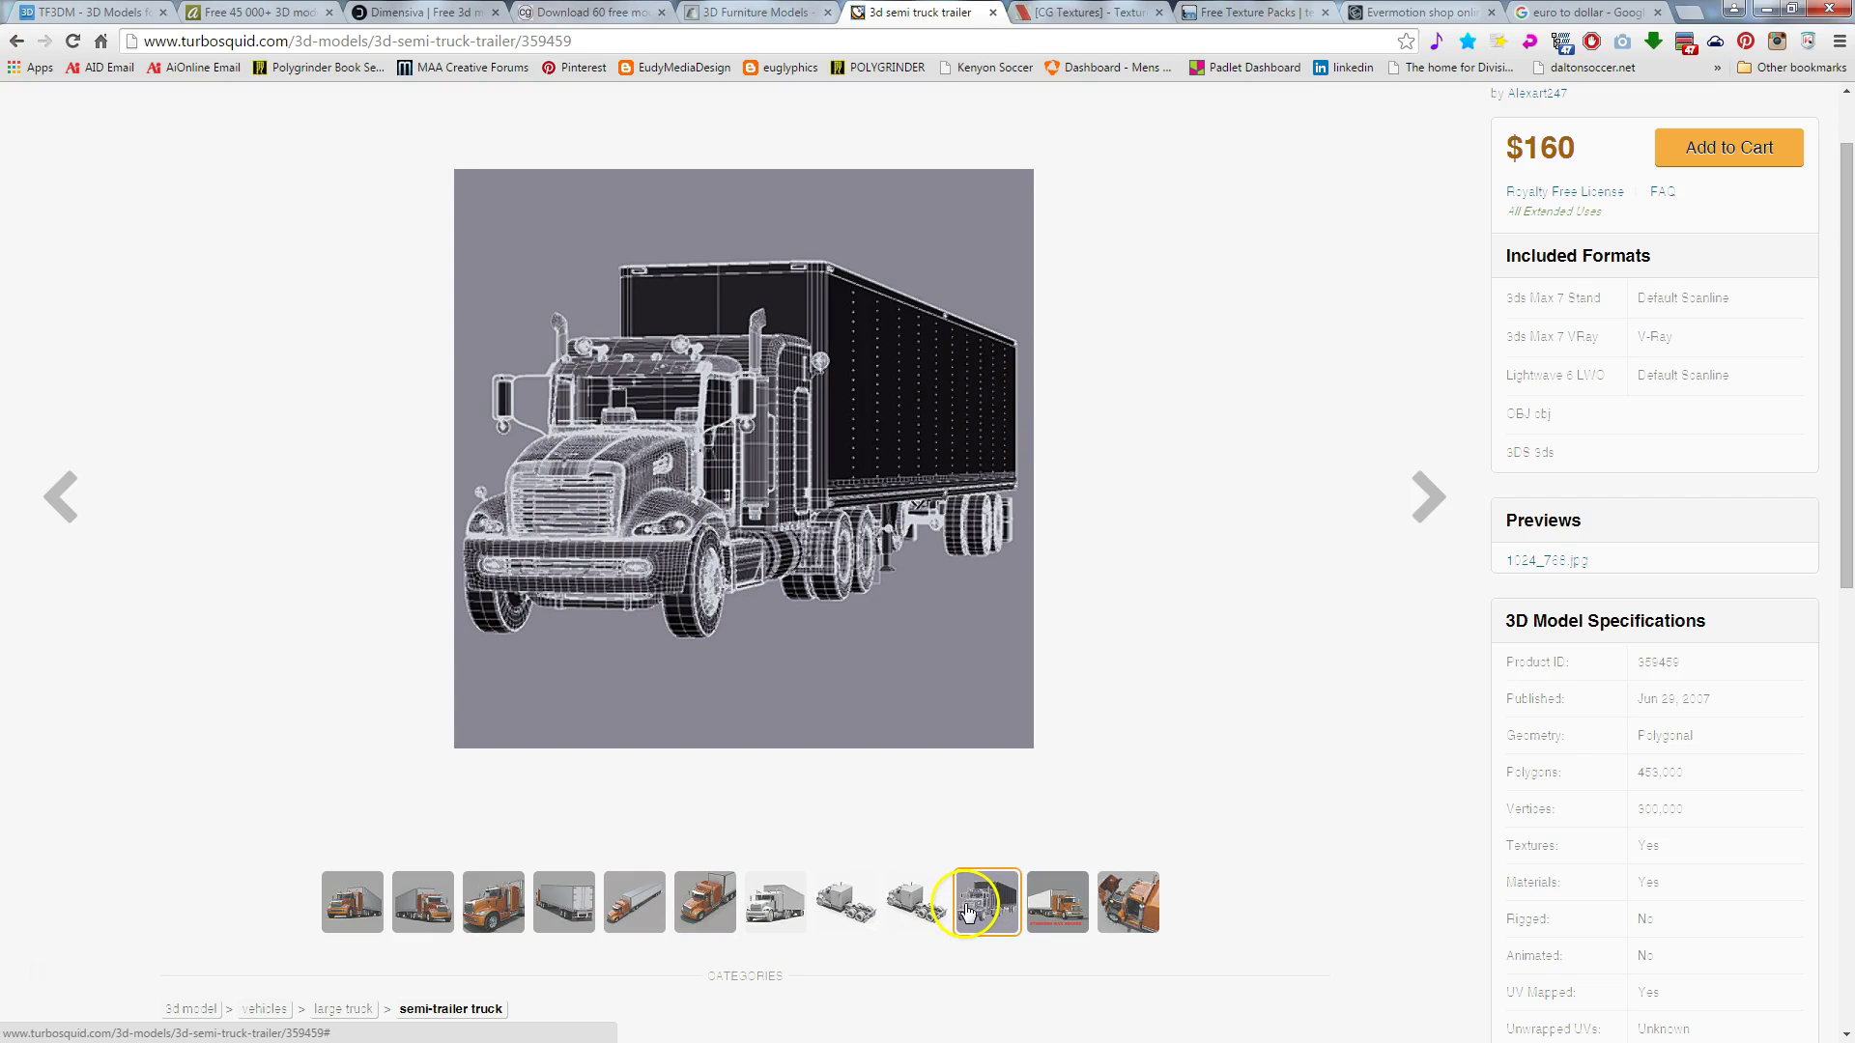
pyautogui.click(1041, 906)
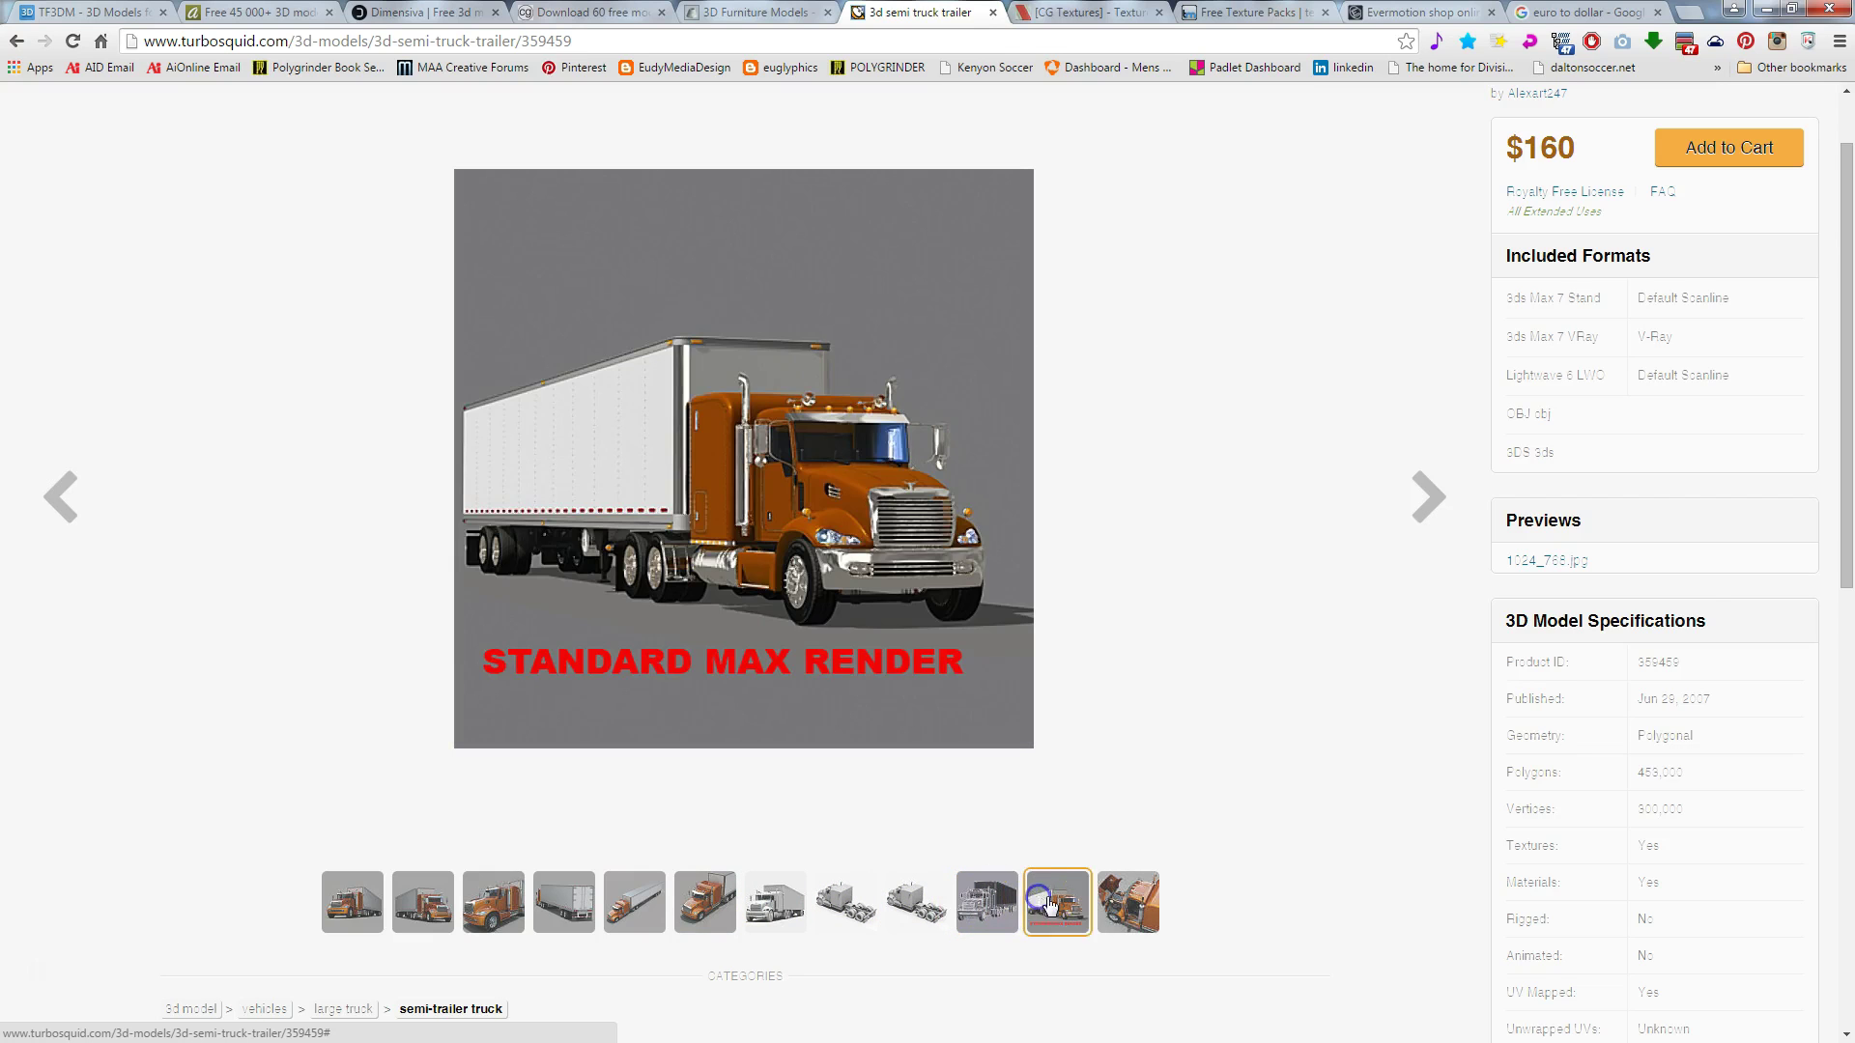
pyautogui.click(1141, 906)
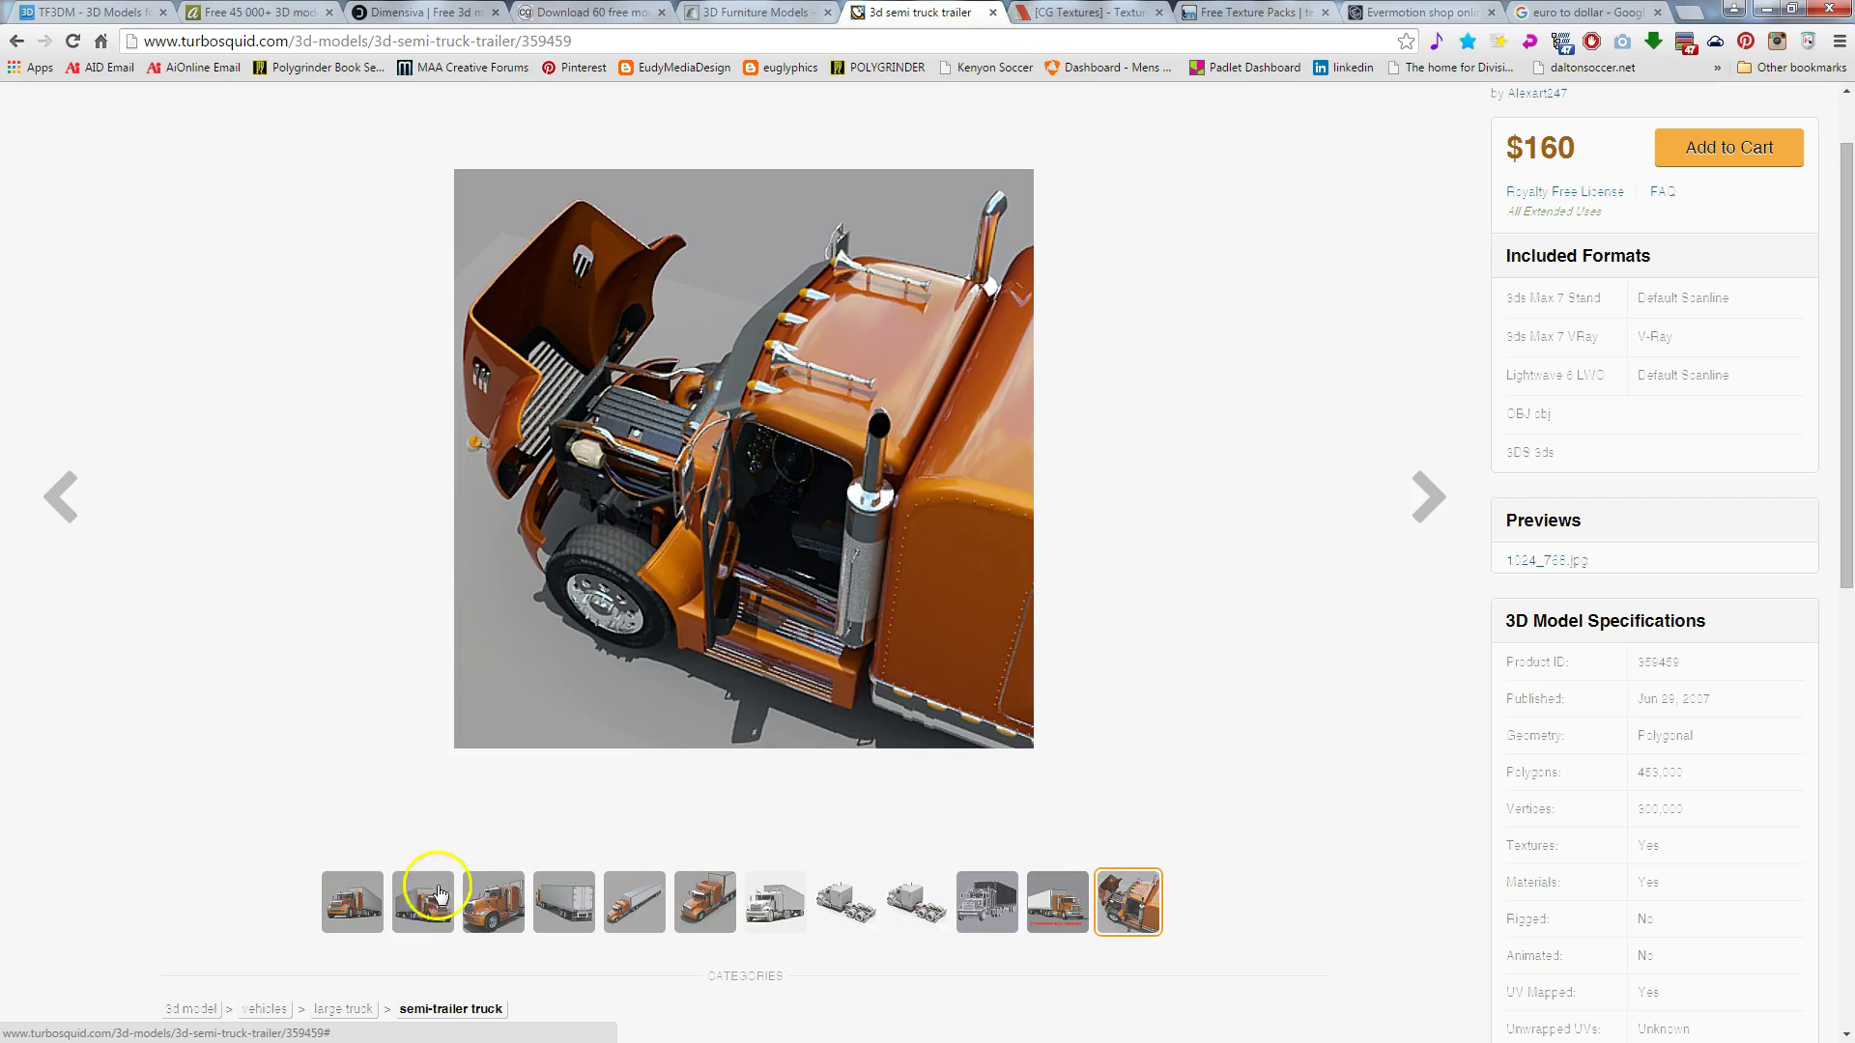
pyautogui.click(351, 905)
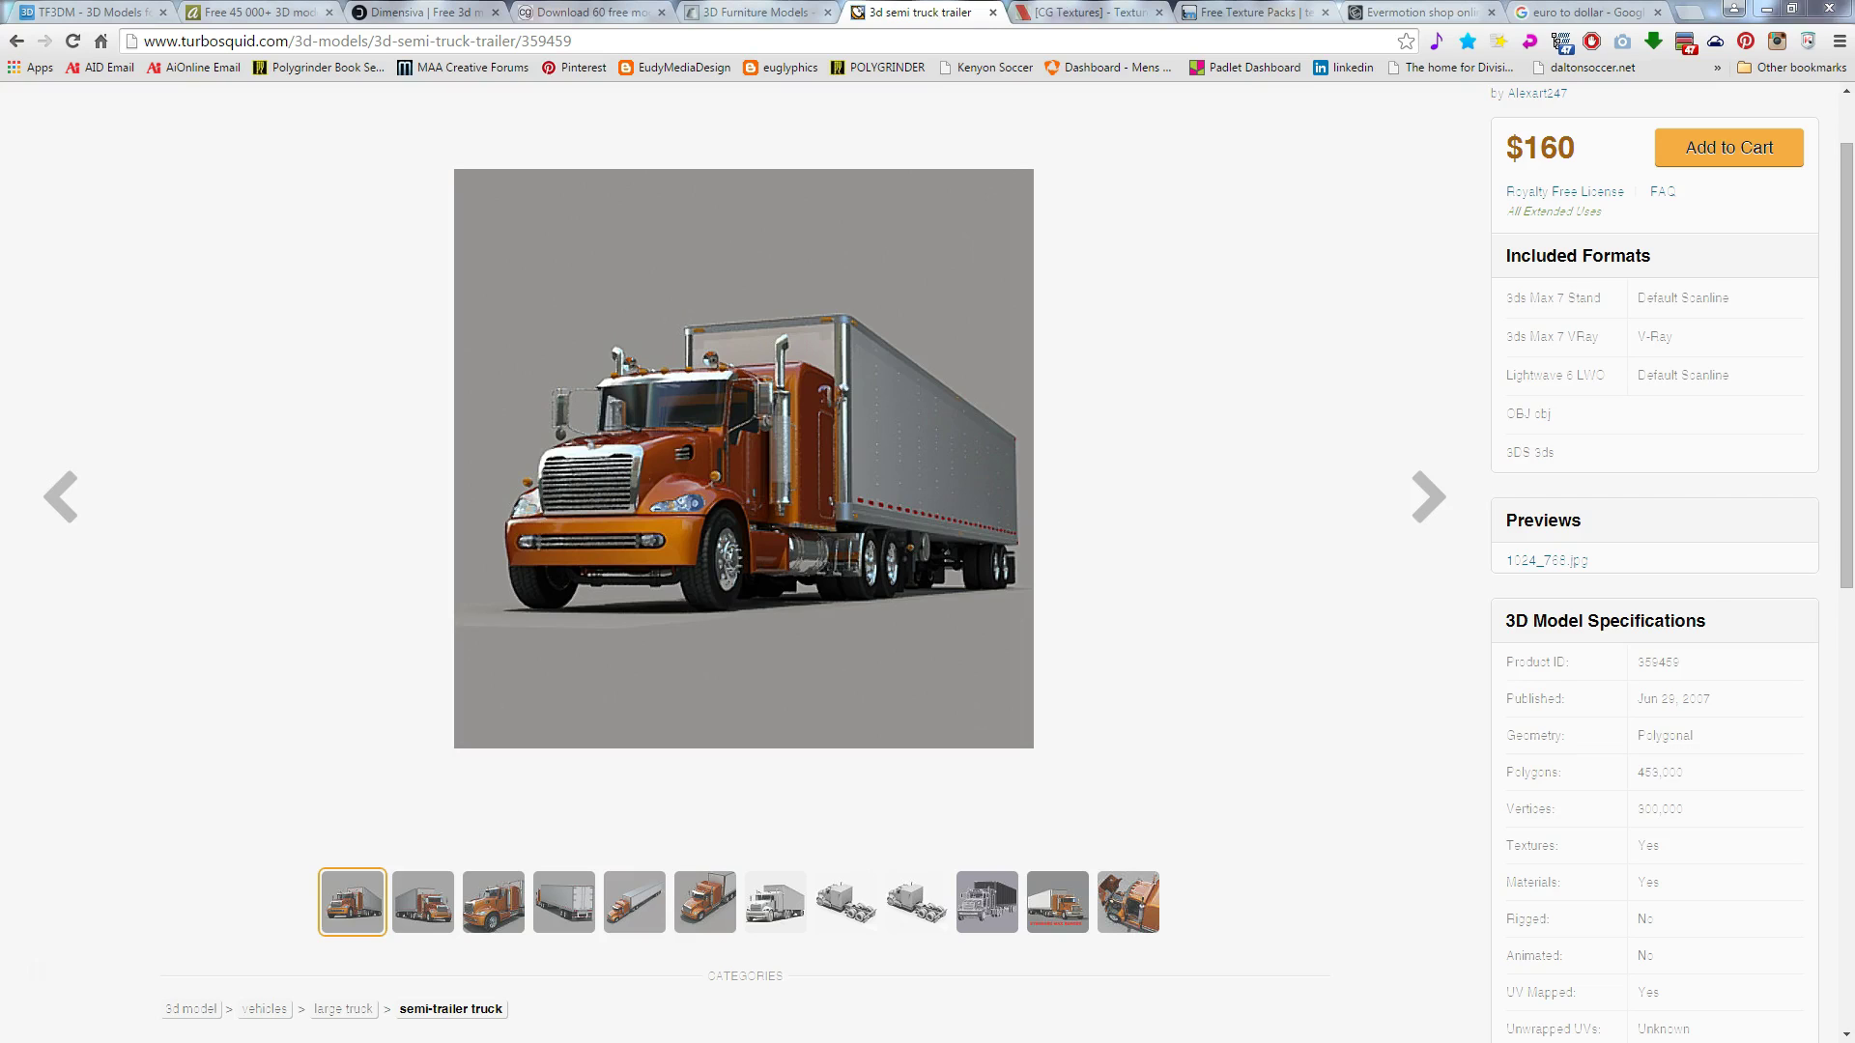
# Step: Switch to Calculator, divide the model's price of 160 by 35, and return to the product page
pyautogui.moveTo(1236, 143); pyautogui.dragTo(1205, 216)
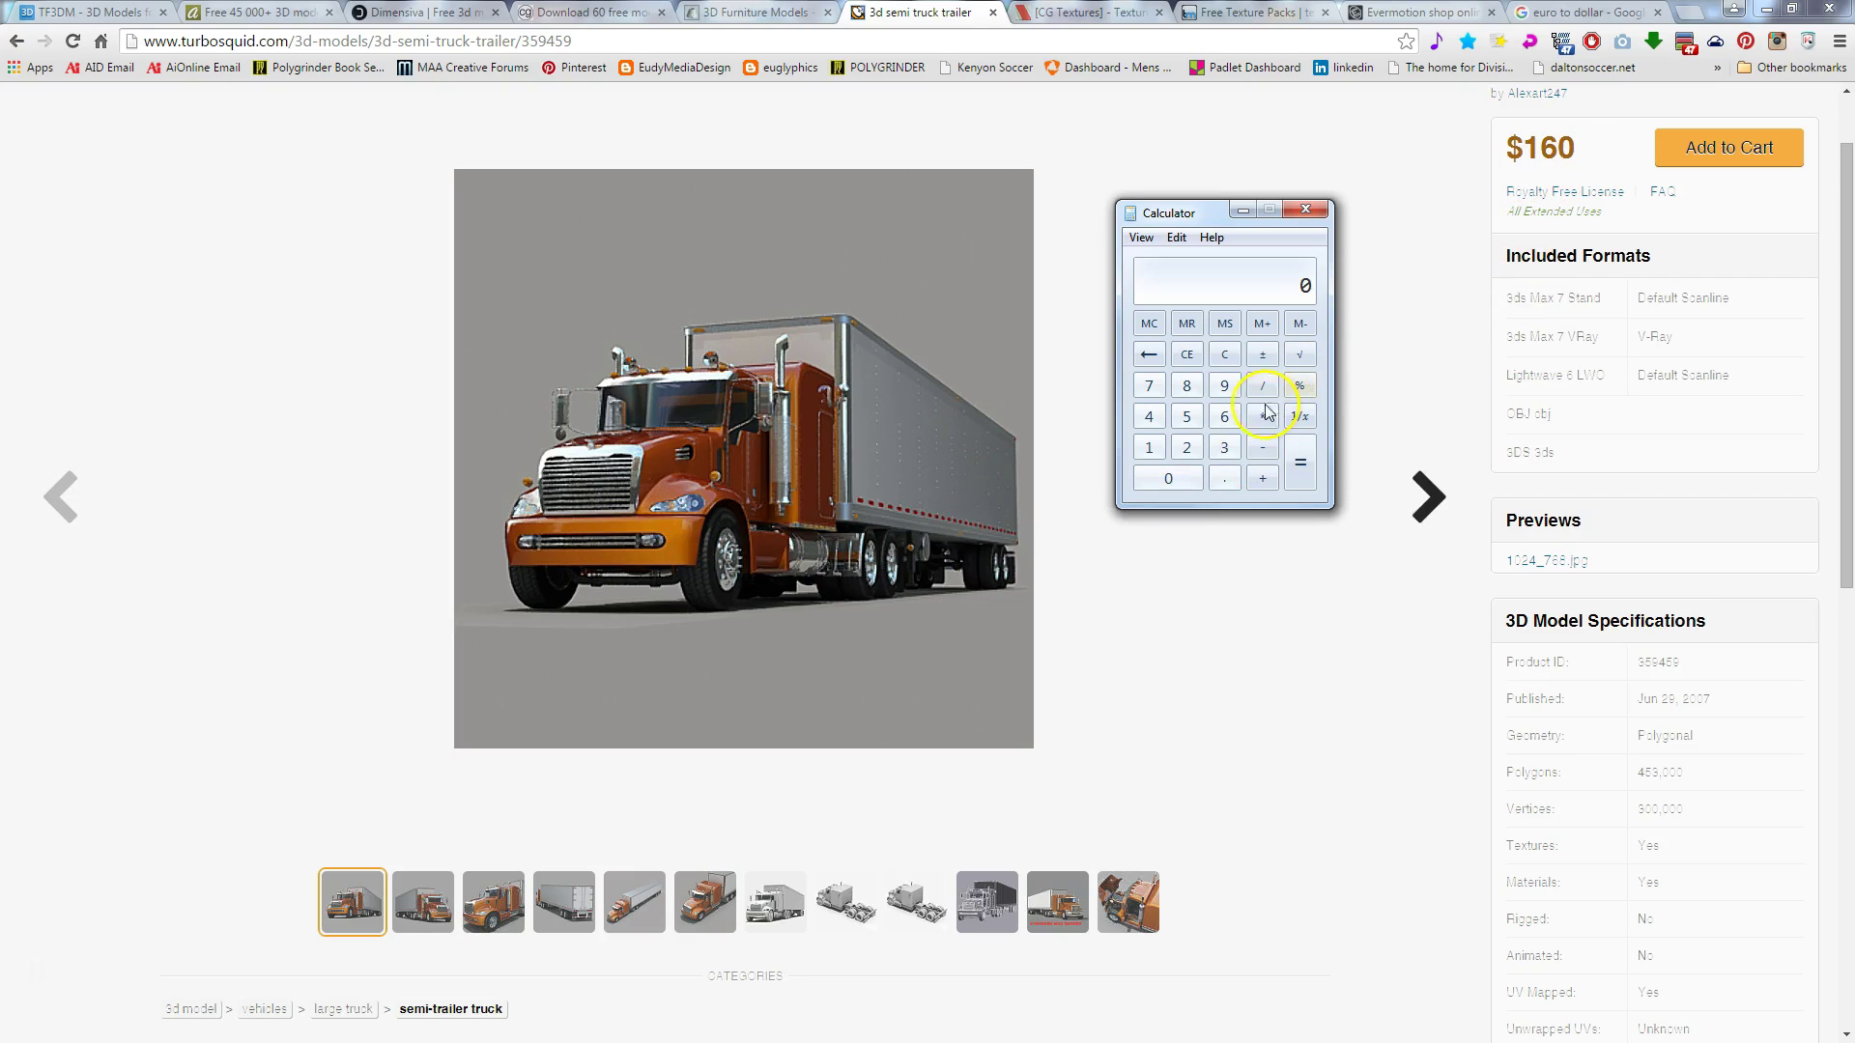
pyautogui.click(1149, 447)
pyautogui.click(1222, 421)
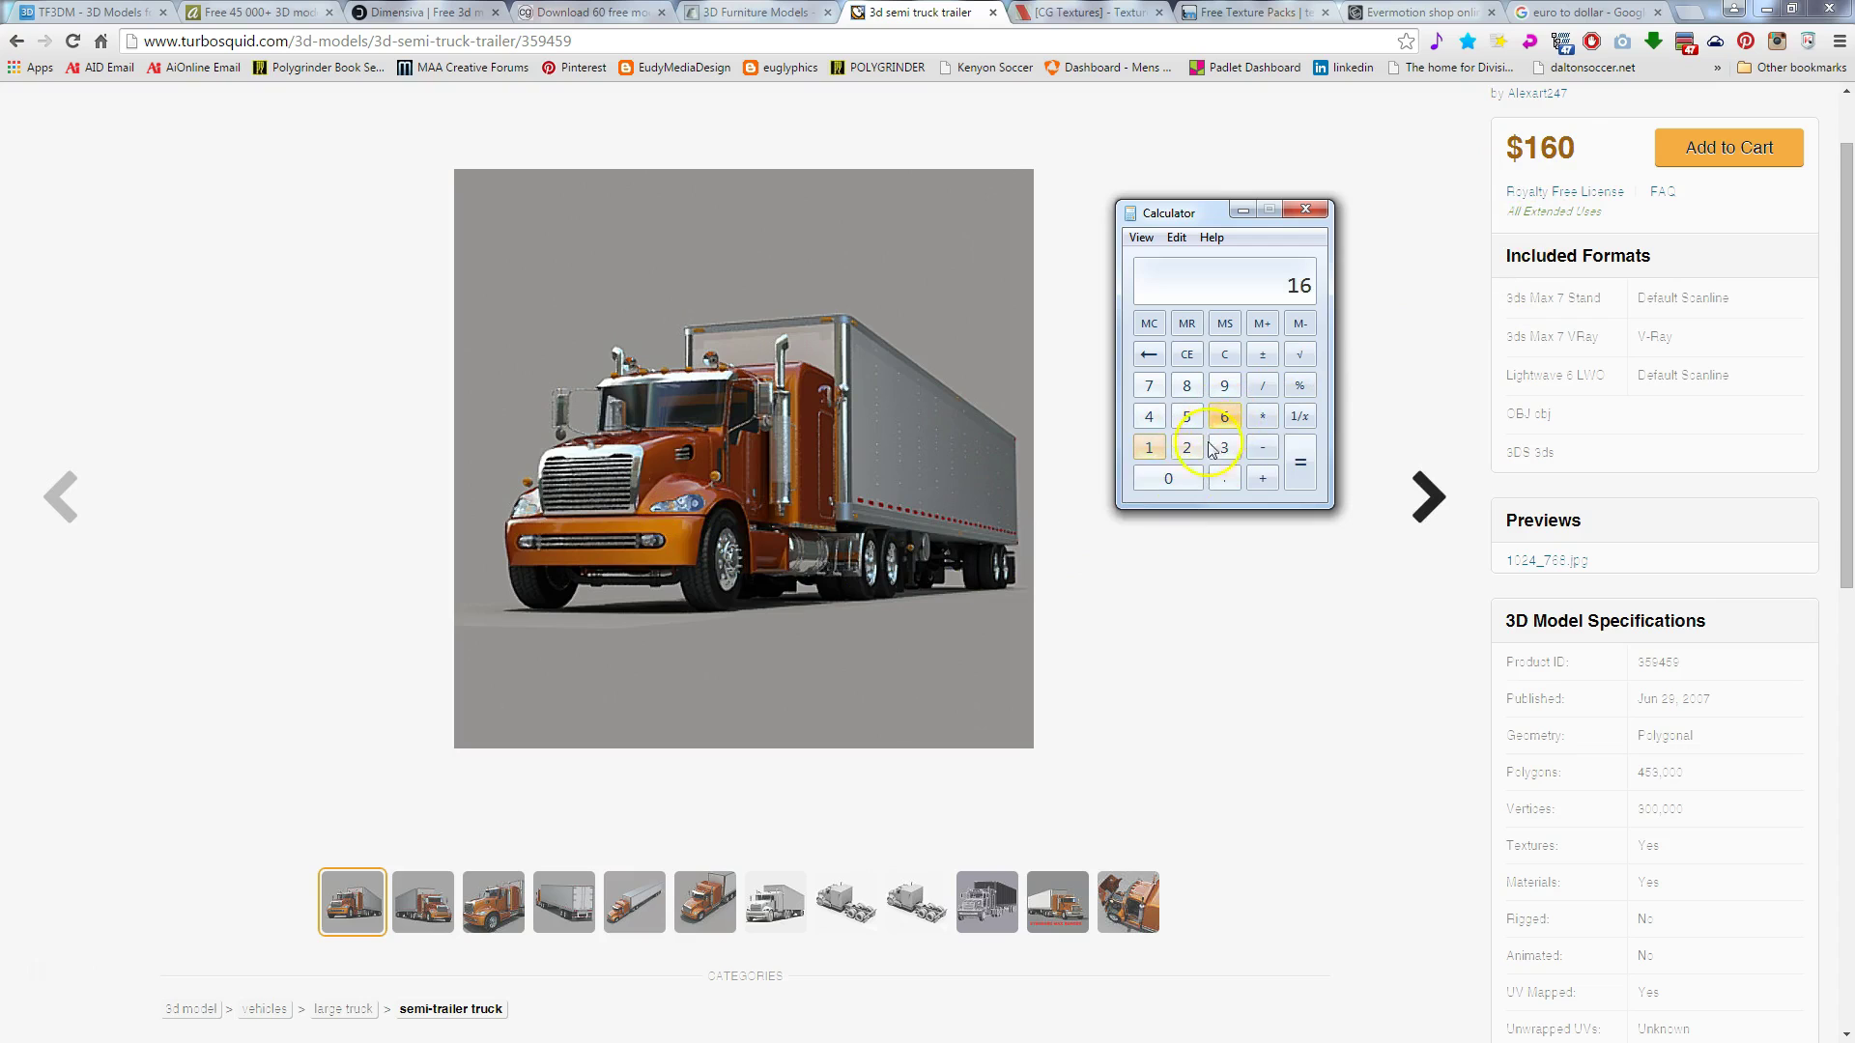
pyautogui.click(1170, 481)
pyautogui.click(1263, 386)
pyautogui.click(1223, 447)
pyautogui.click(1300, 469)
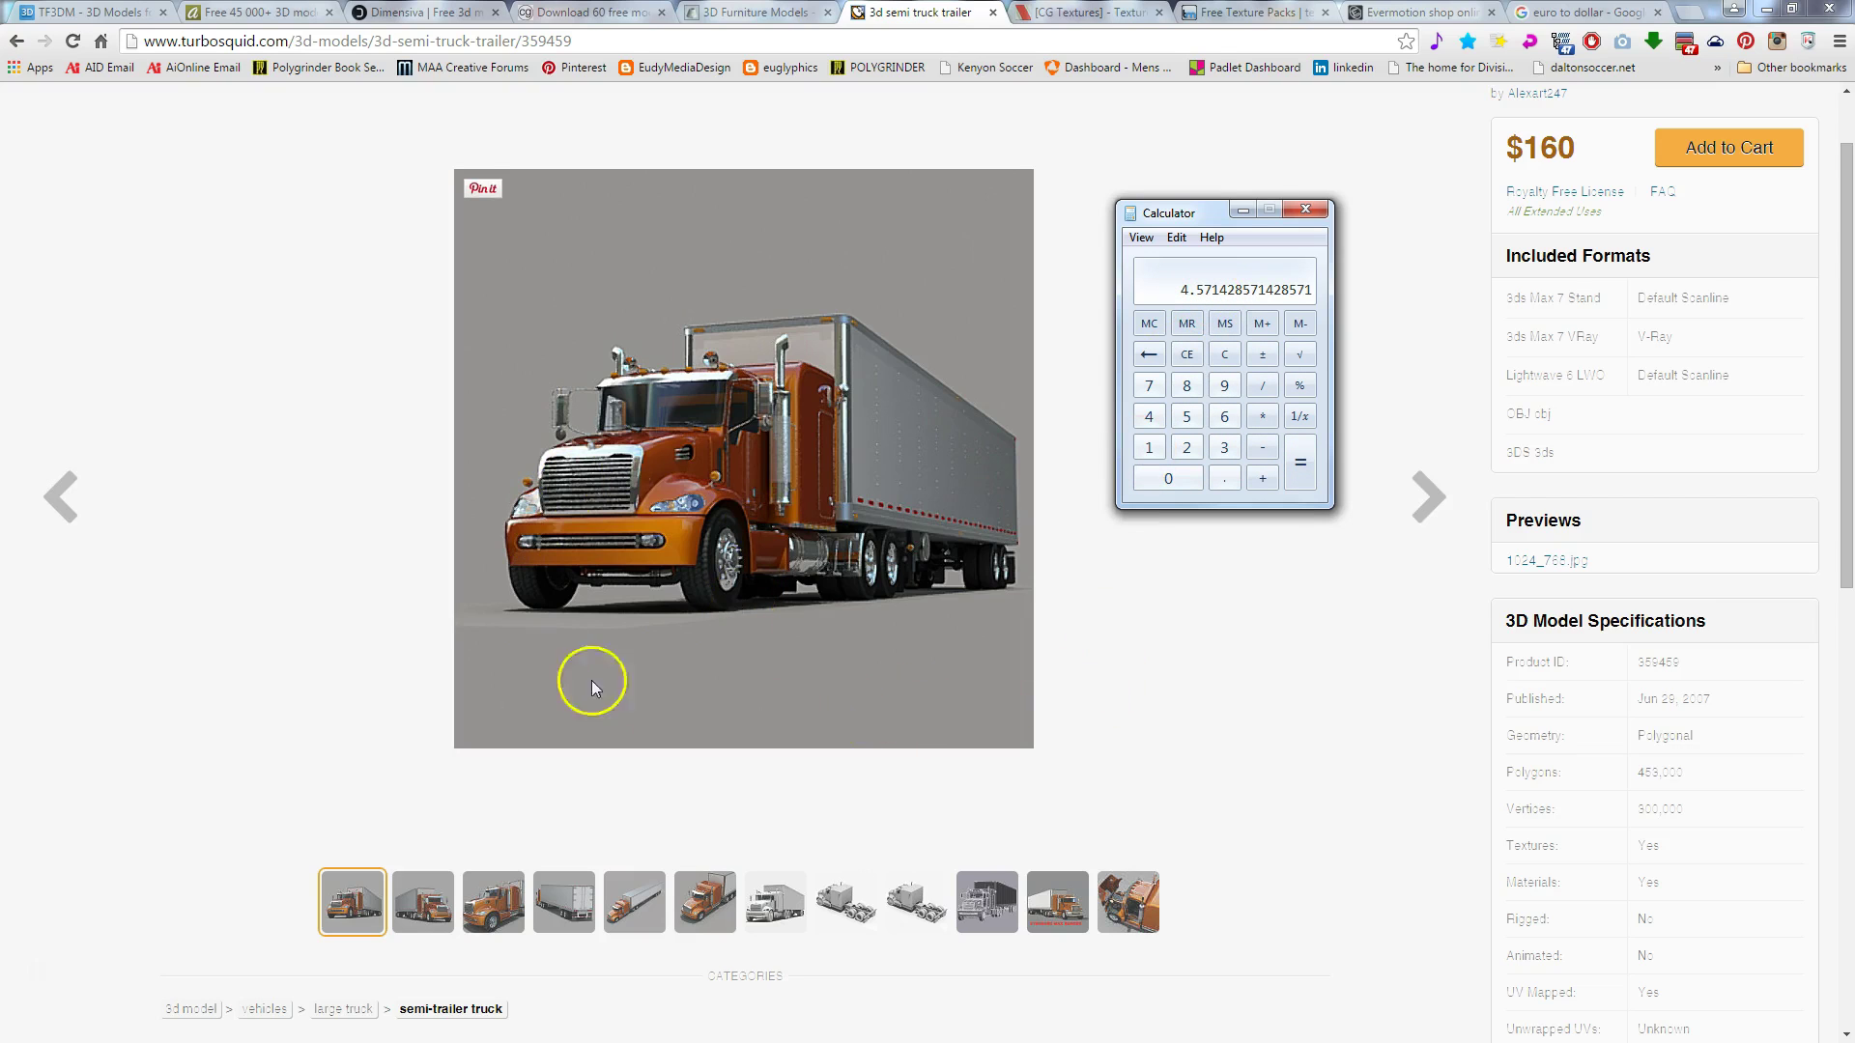
pyautogui.click(1194, 186)
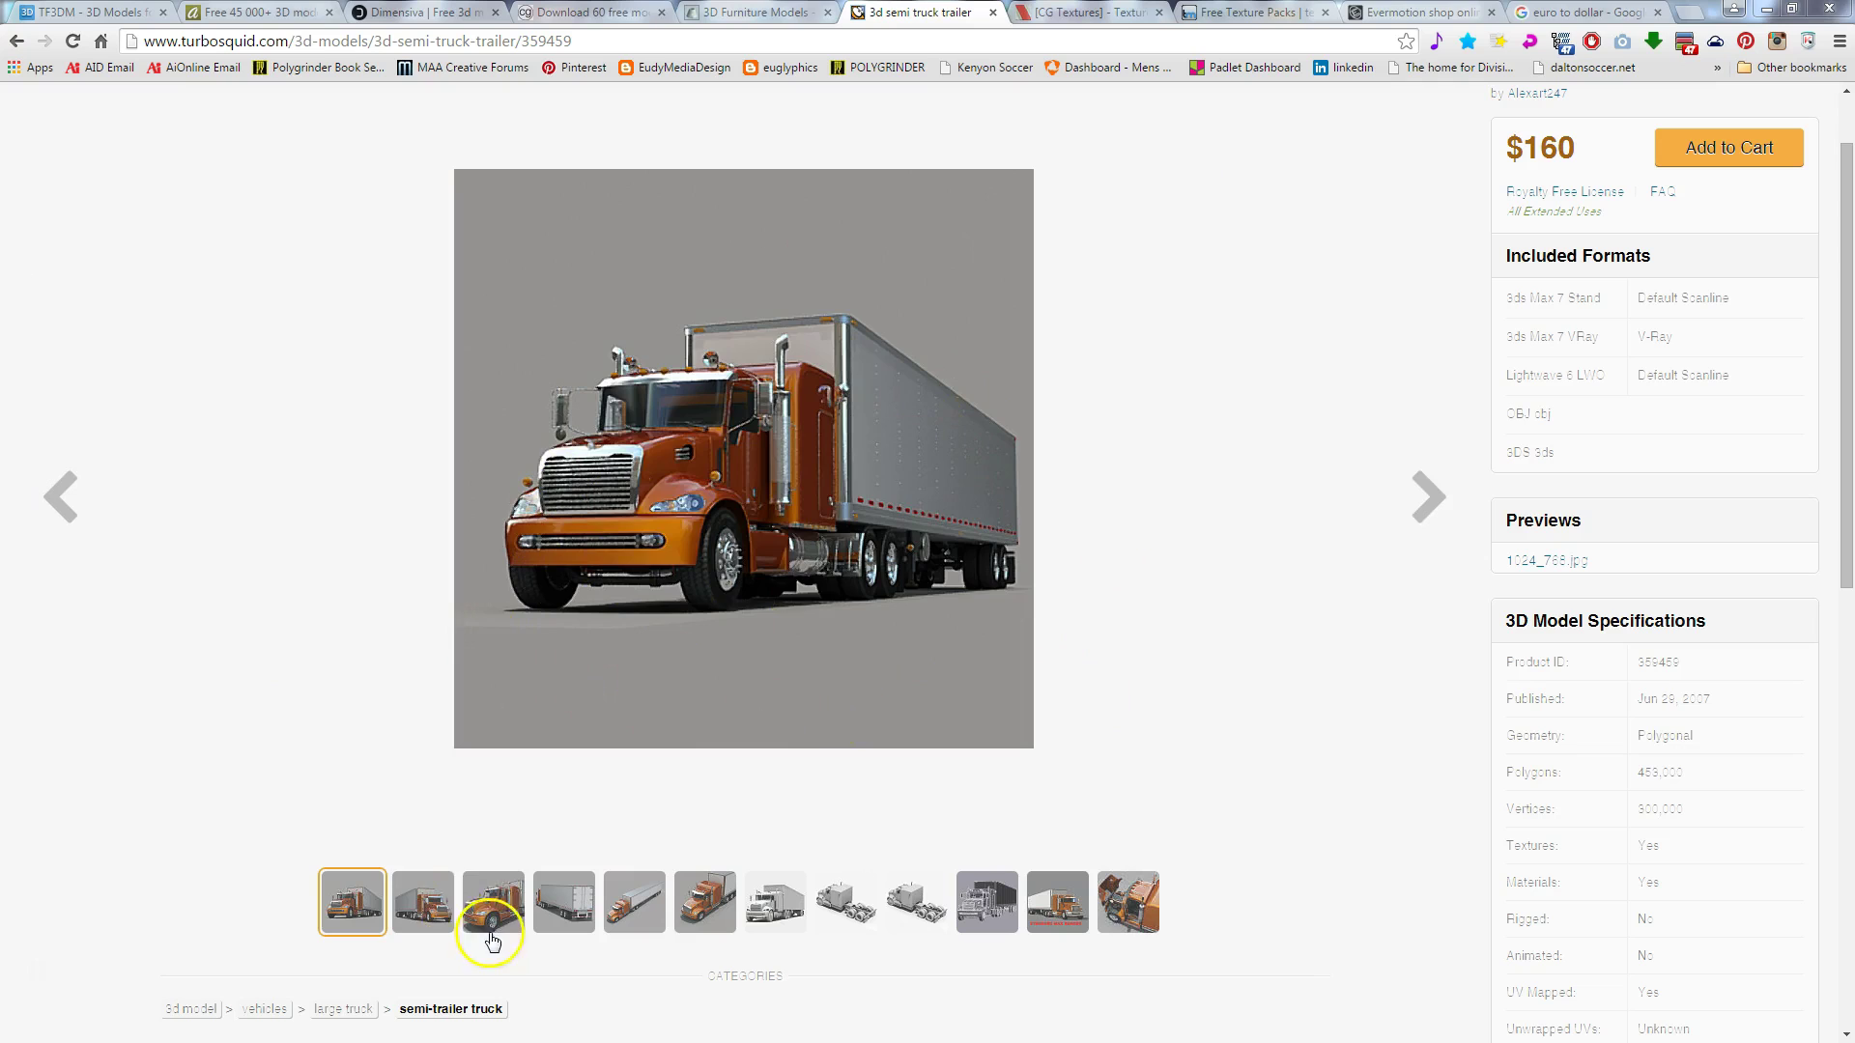
# Step: Examine the truck's exterior, untextured and open-hood previews again, ending on the second image of the full truck and trailer
pyautogui.click(424, 903)
pyautogui.click(487, 904)
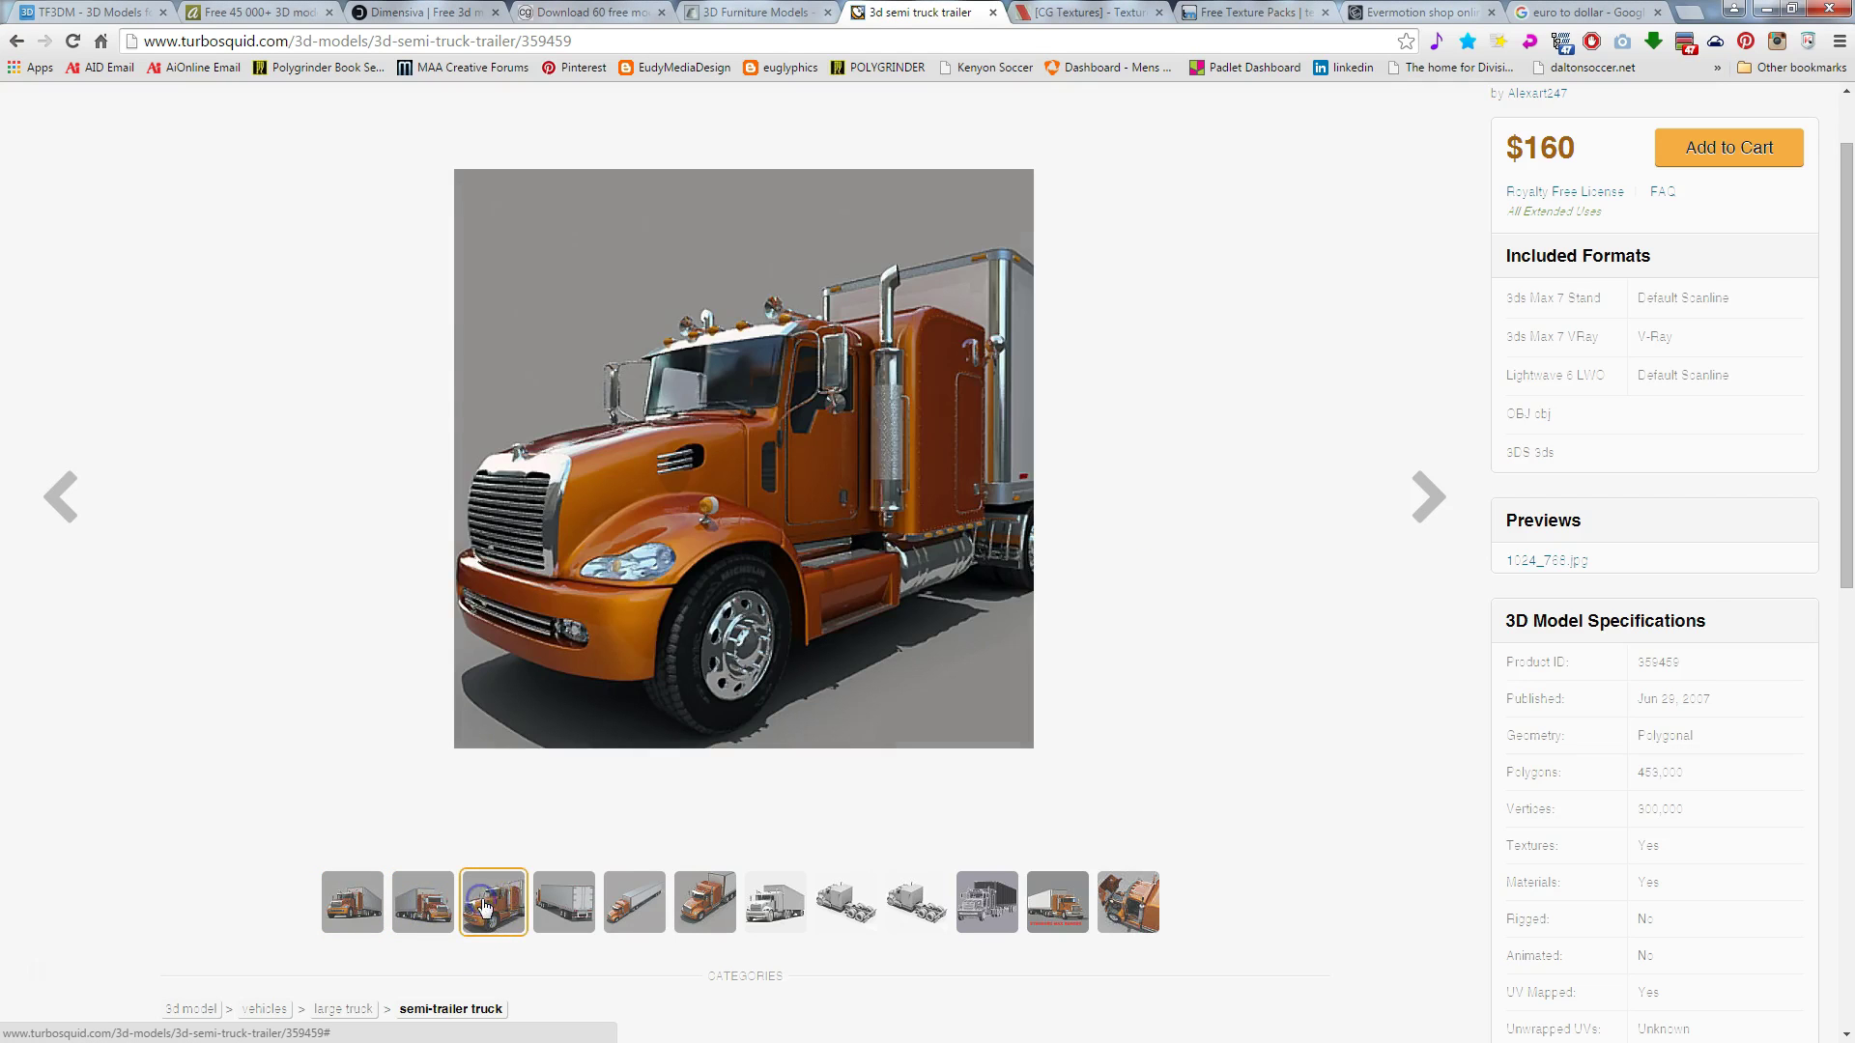
pyautogui.click(564, 903)
pyautogui.click(634, 901)
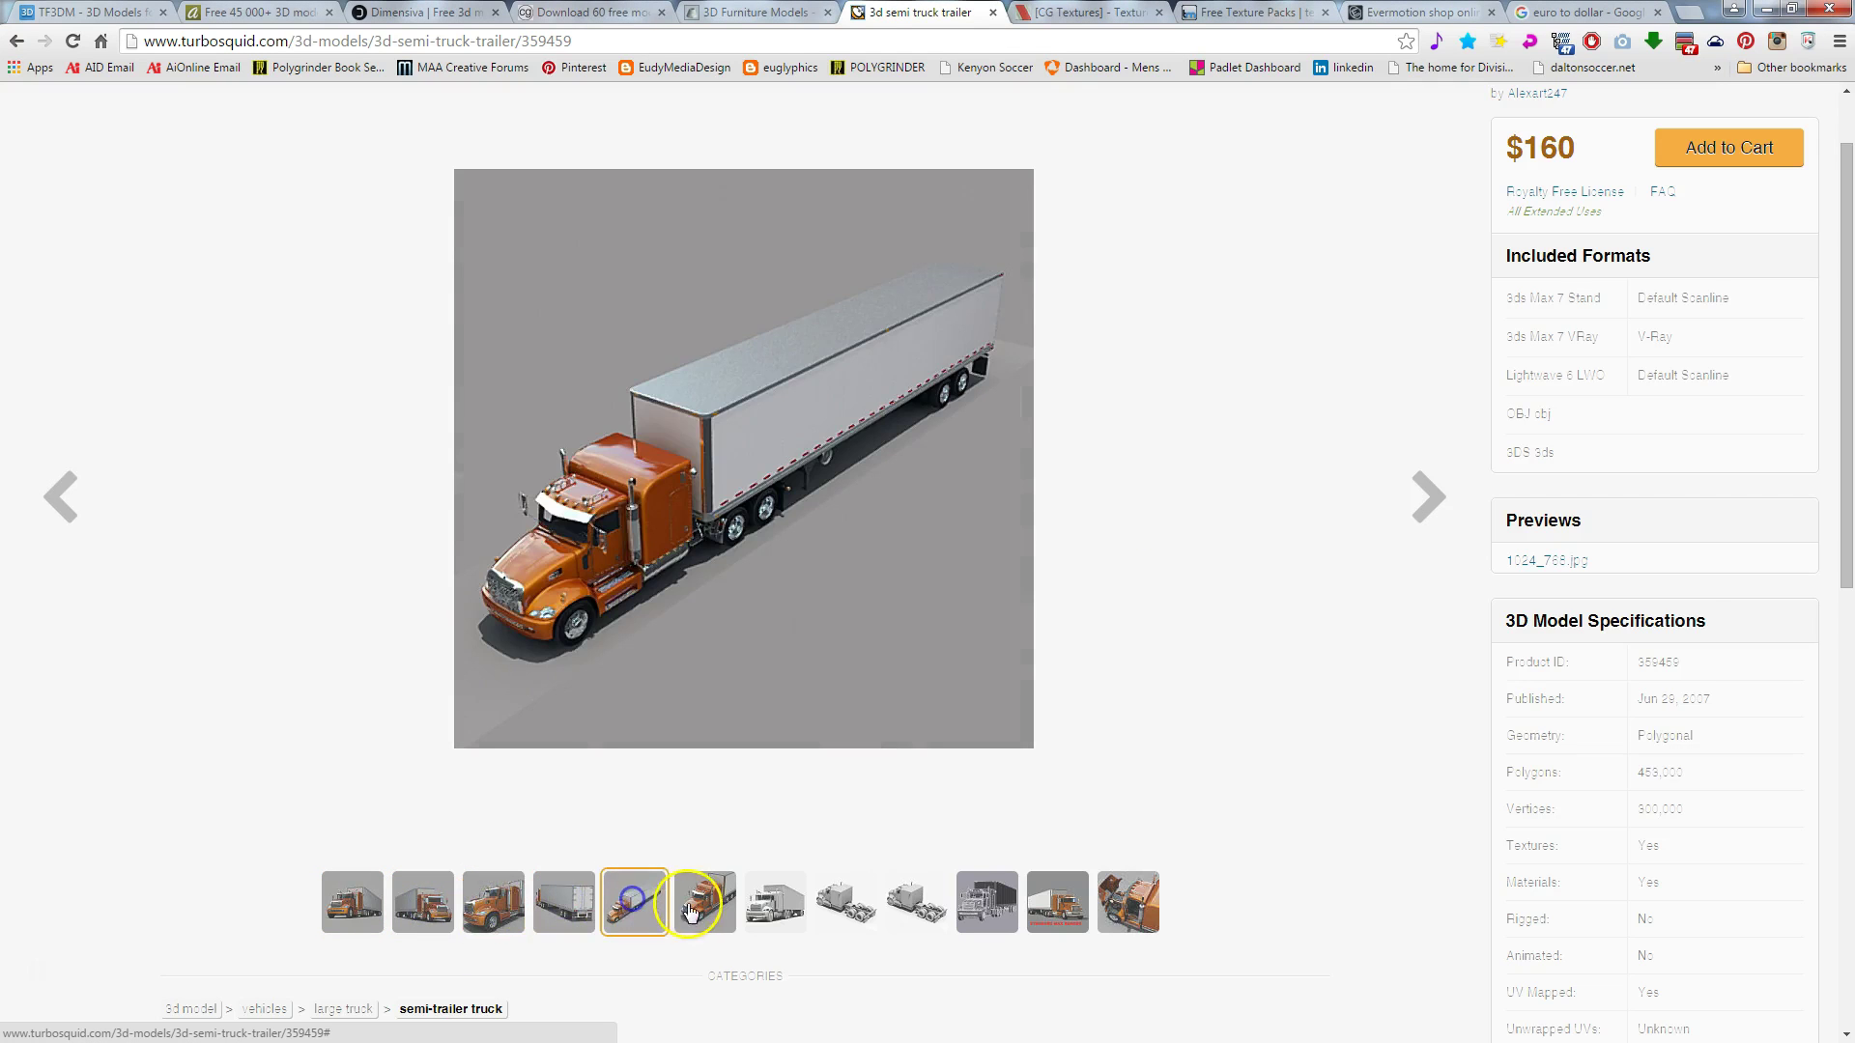
pyautogui.click(699, 907)
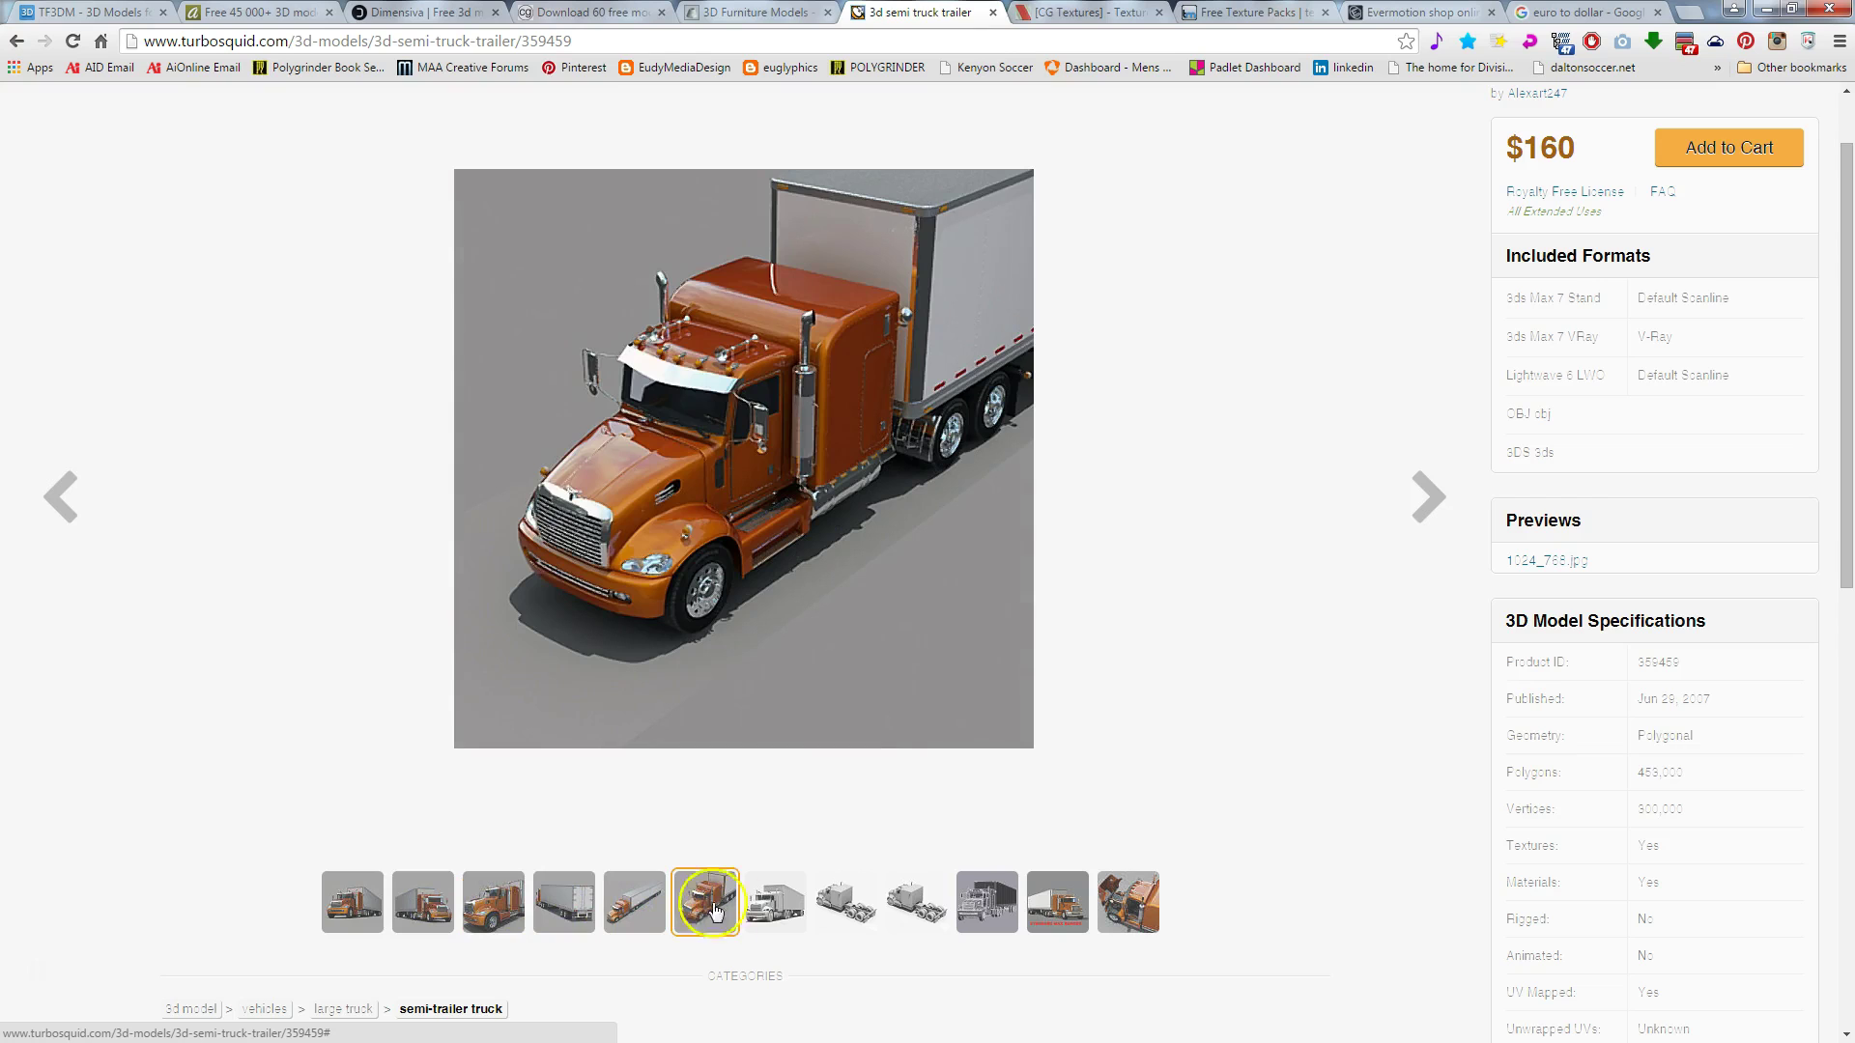
pyautogui.click(770, 901)
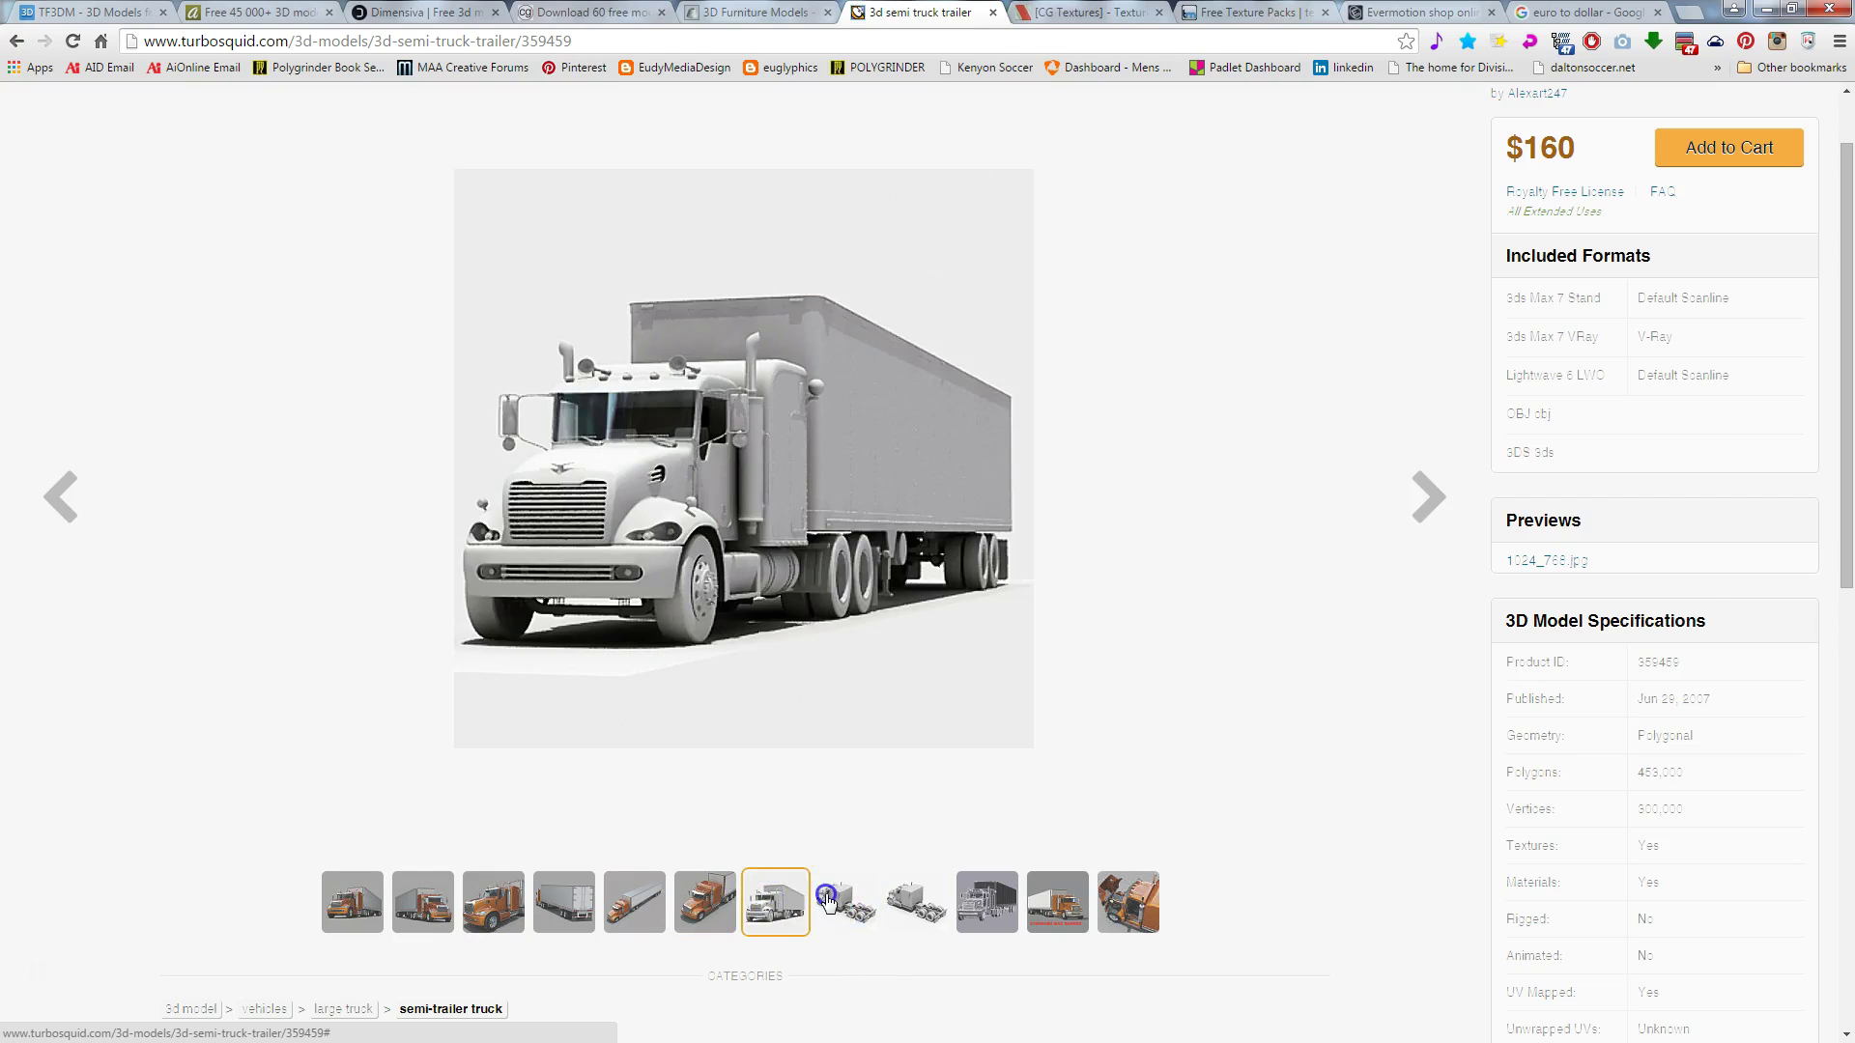
pyautogui.click(826, 899)
pyautogui.click(909, 899)
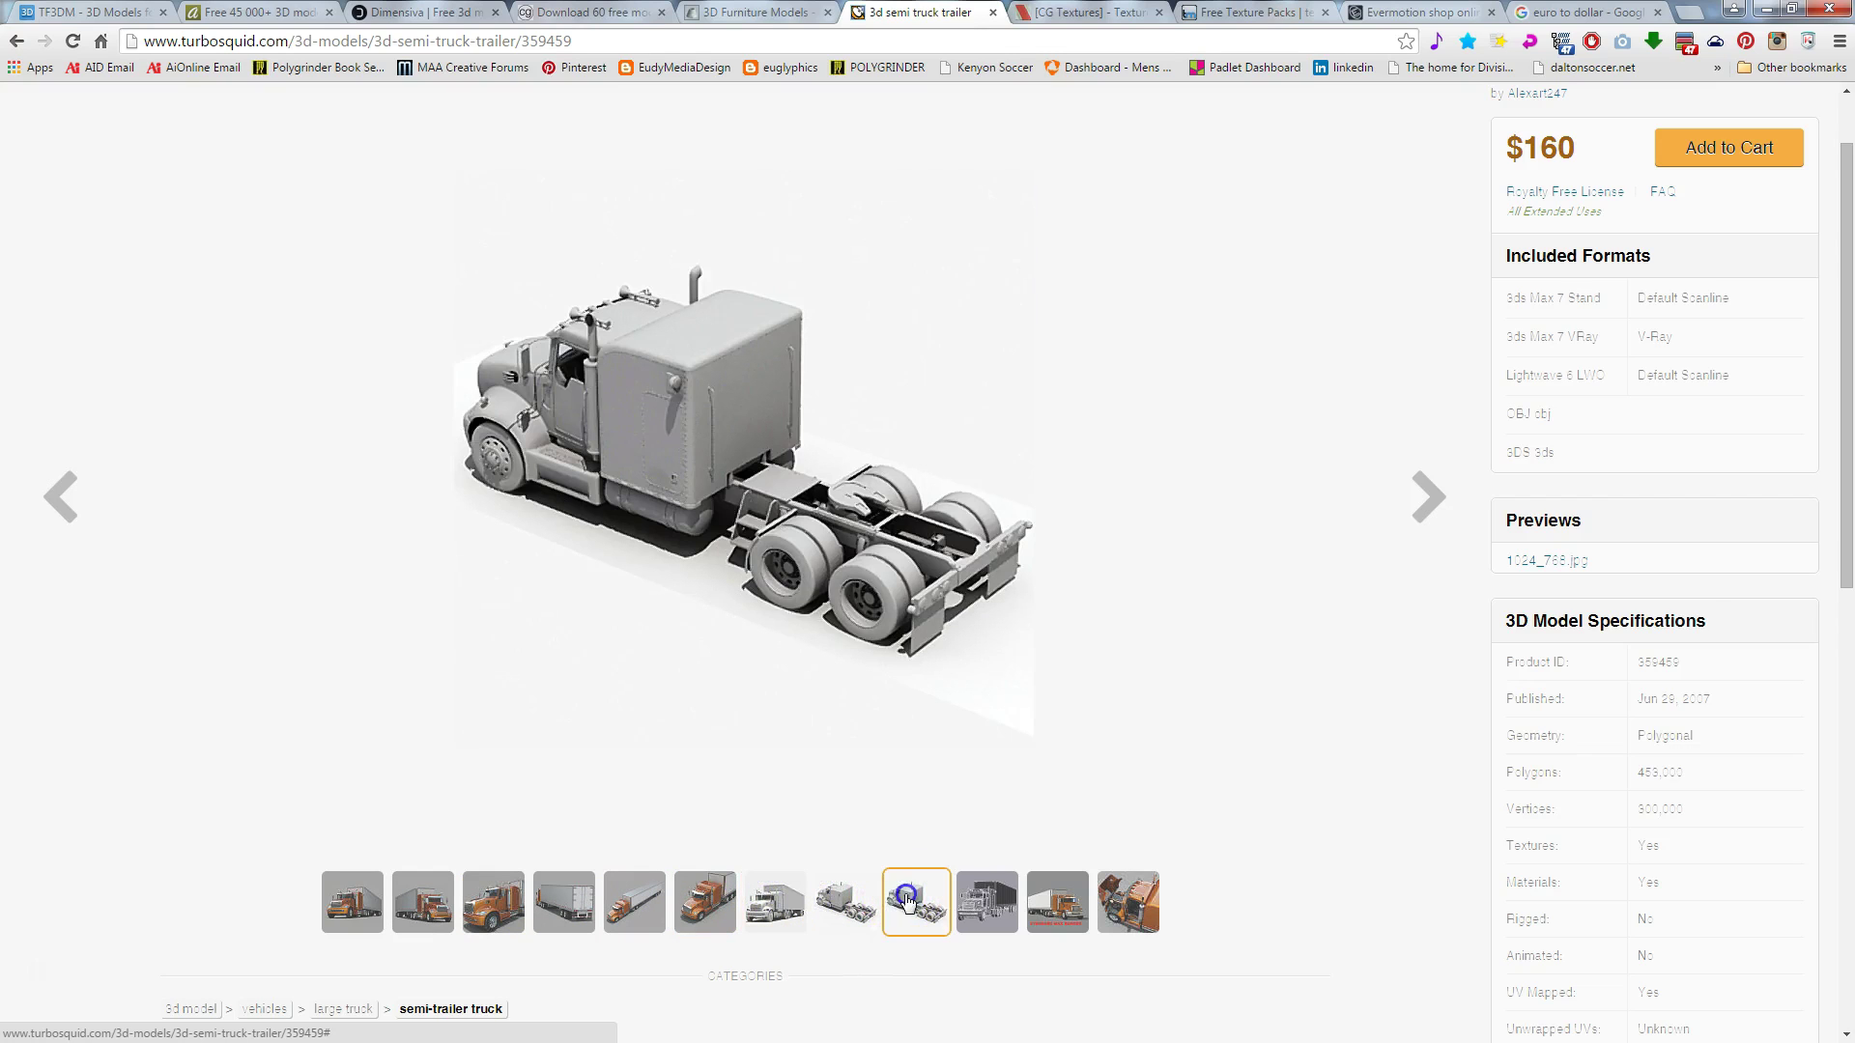
pyautogui.click(1138, 899)
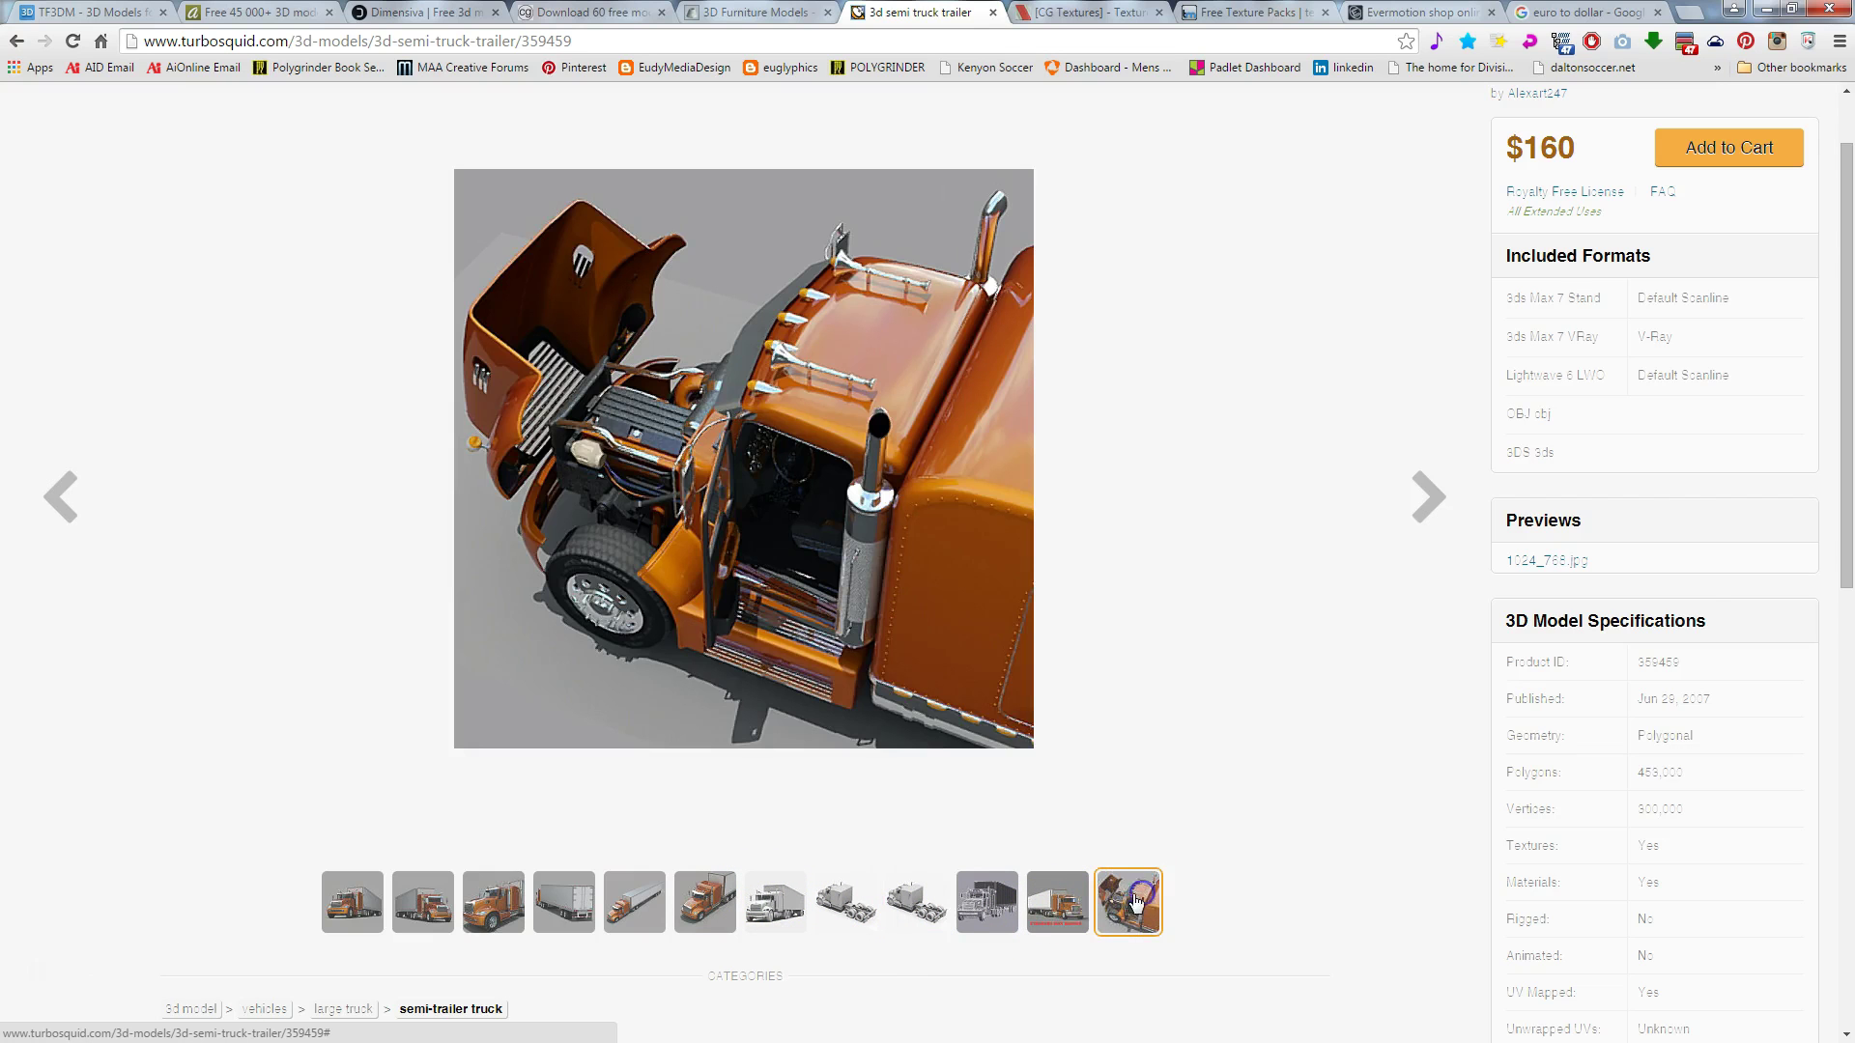
pyautogui.click(684, 908)
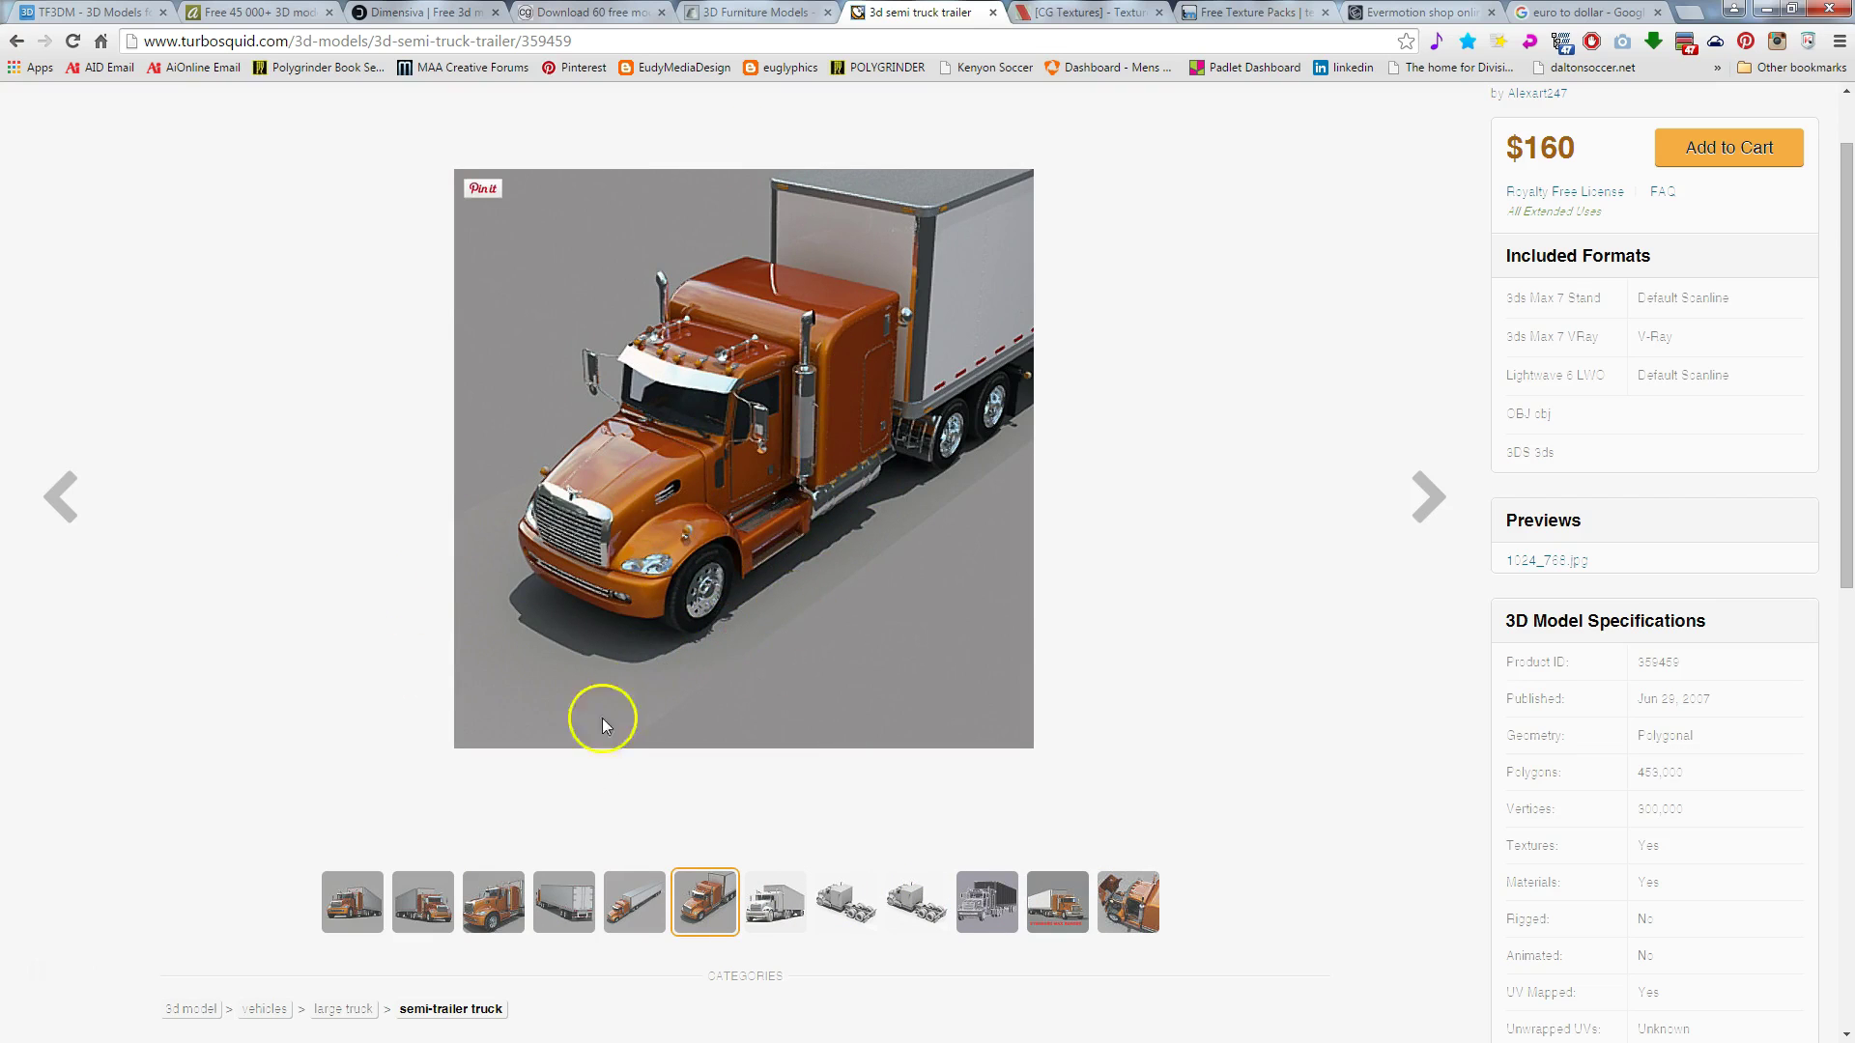
pyautogui.click(494, 884)
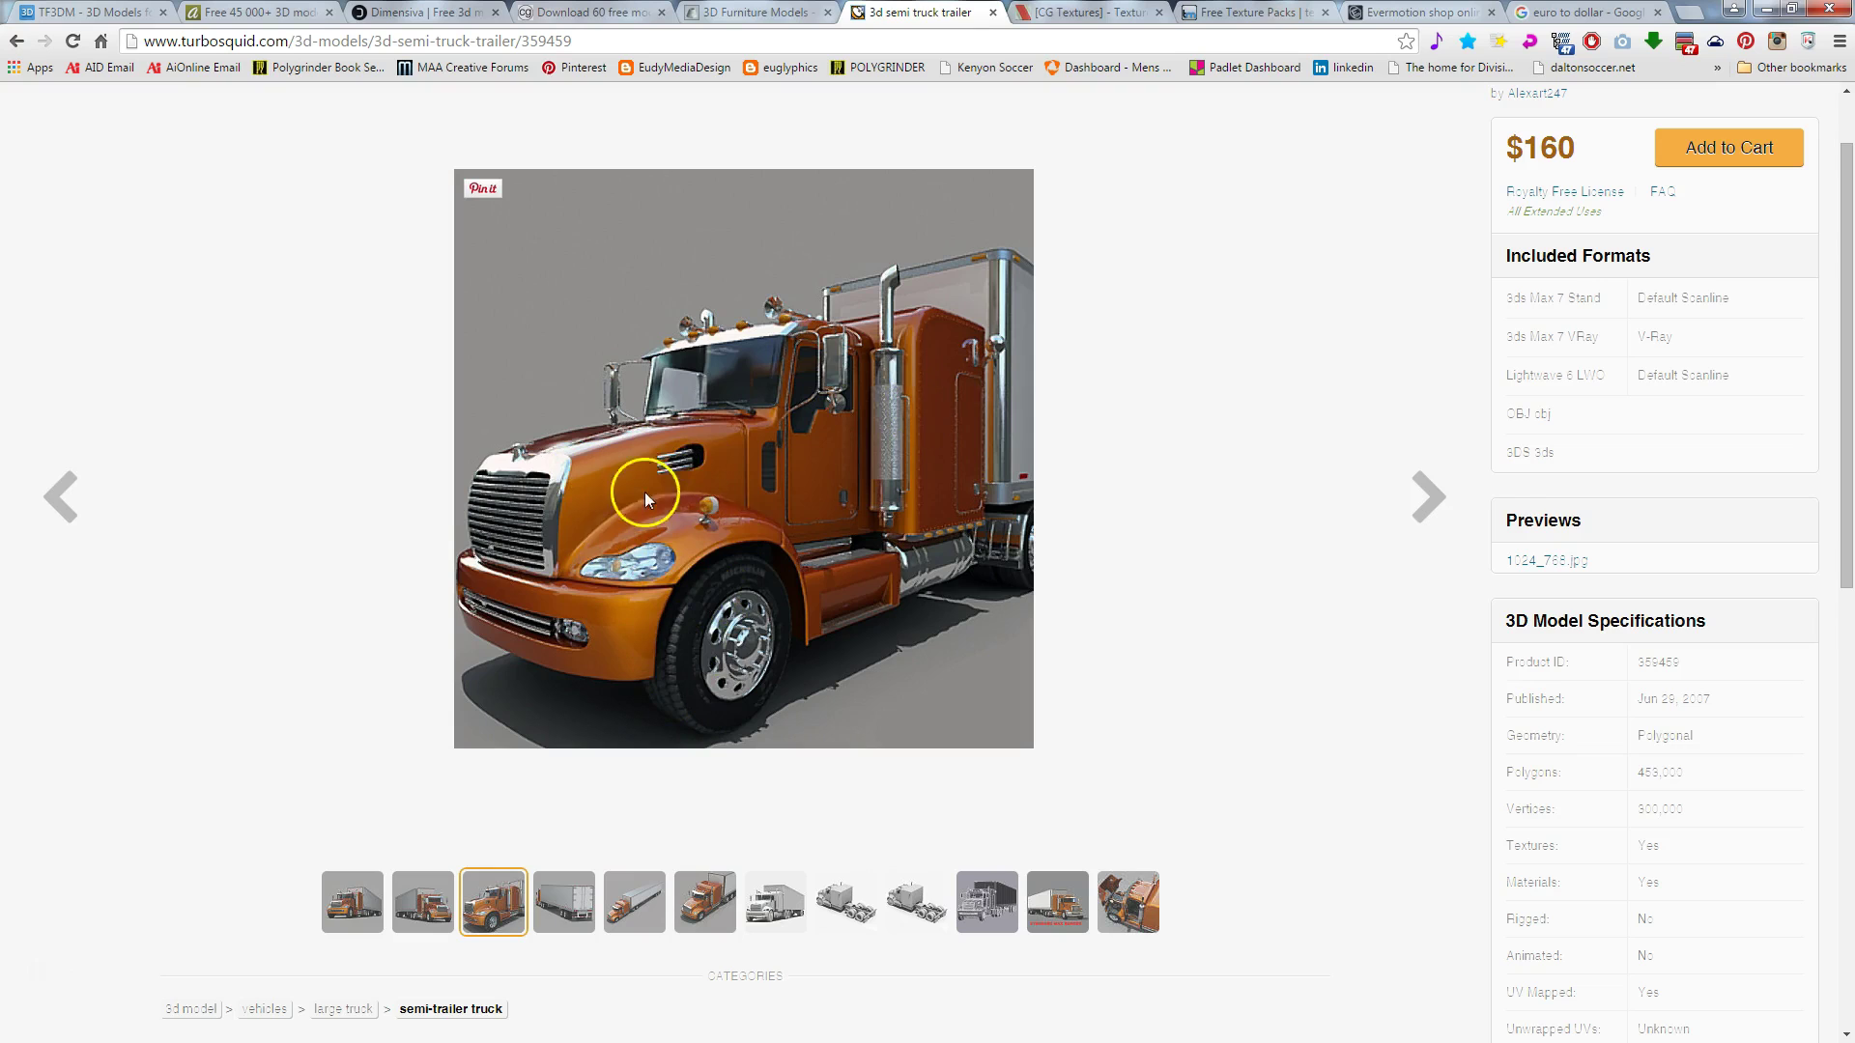
pyautogui.click(422, 900)
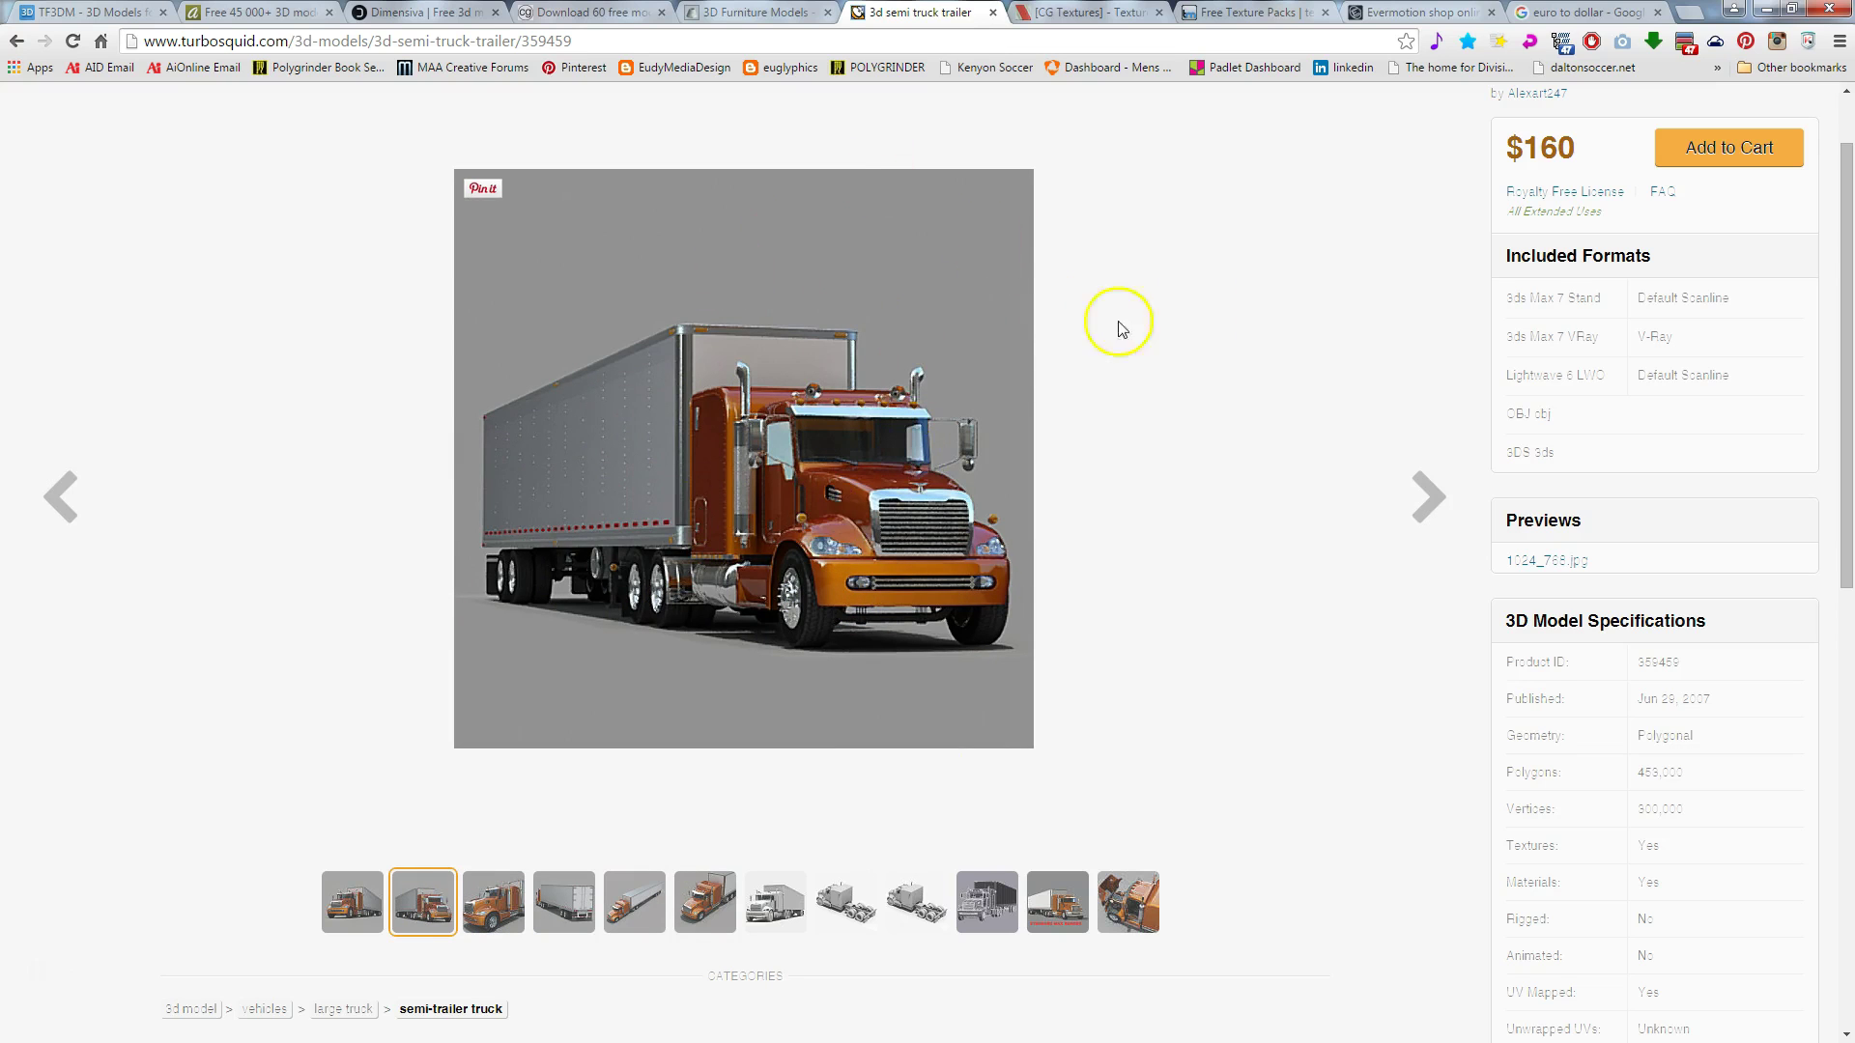
# Step: Go back through the large truck results to the TurboSquid home page and browse its model categories from Animals to Vehicles
pyautogui.click(19, 42)
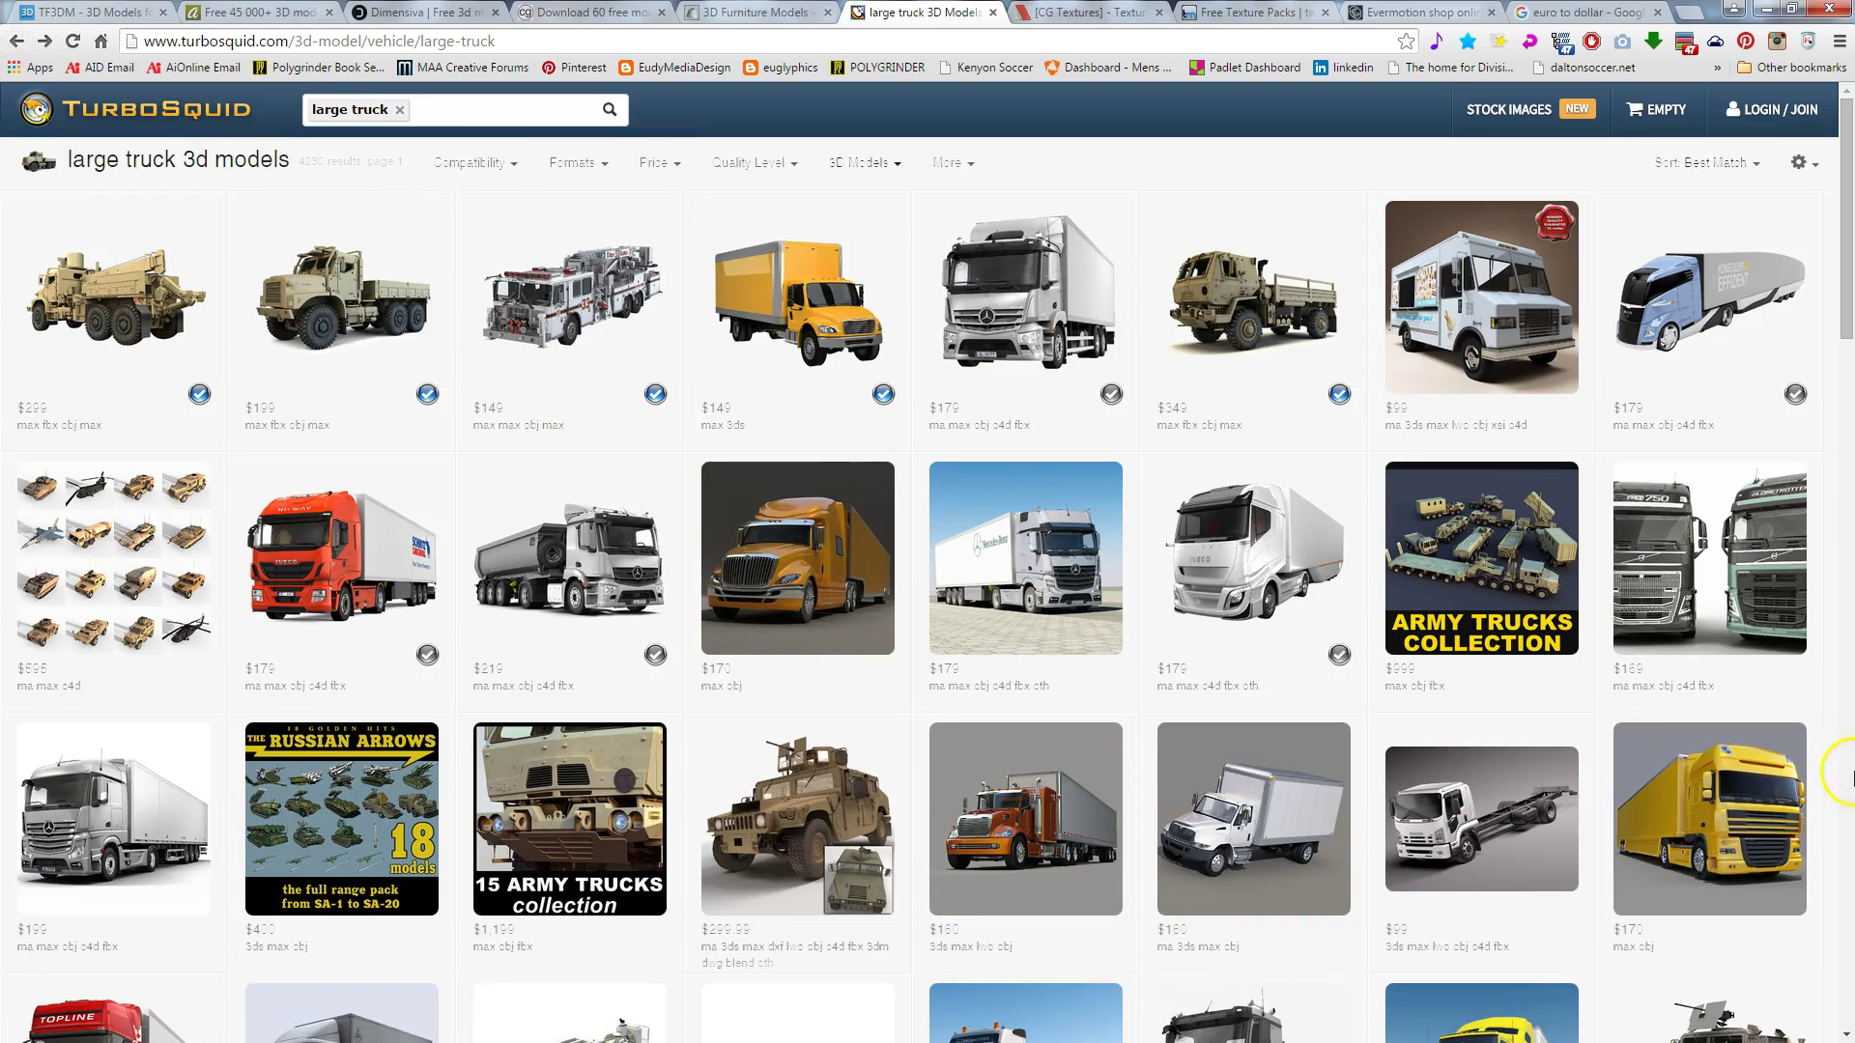
pyautogui.moveTo(1847, 231)
pyautogui.mouseDown()
pyautogui.moveTo(1837, 249)
pyautogui.moveTo(1830, 217)
pyautogui.mouseUp()
pyautogui.click(1802, 116)
pyautogui.click(126, 106)
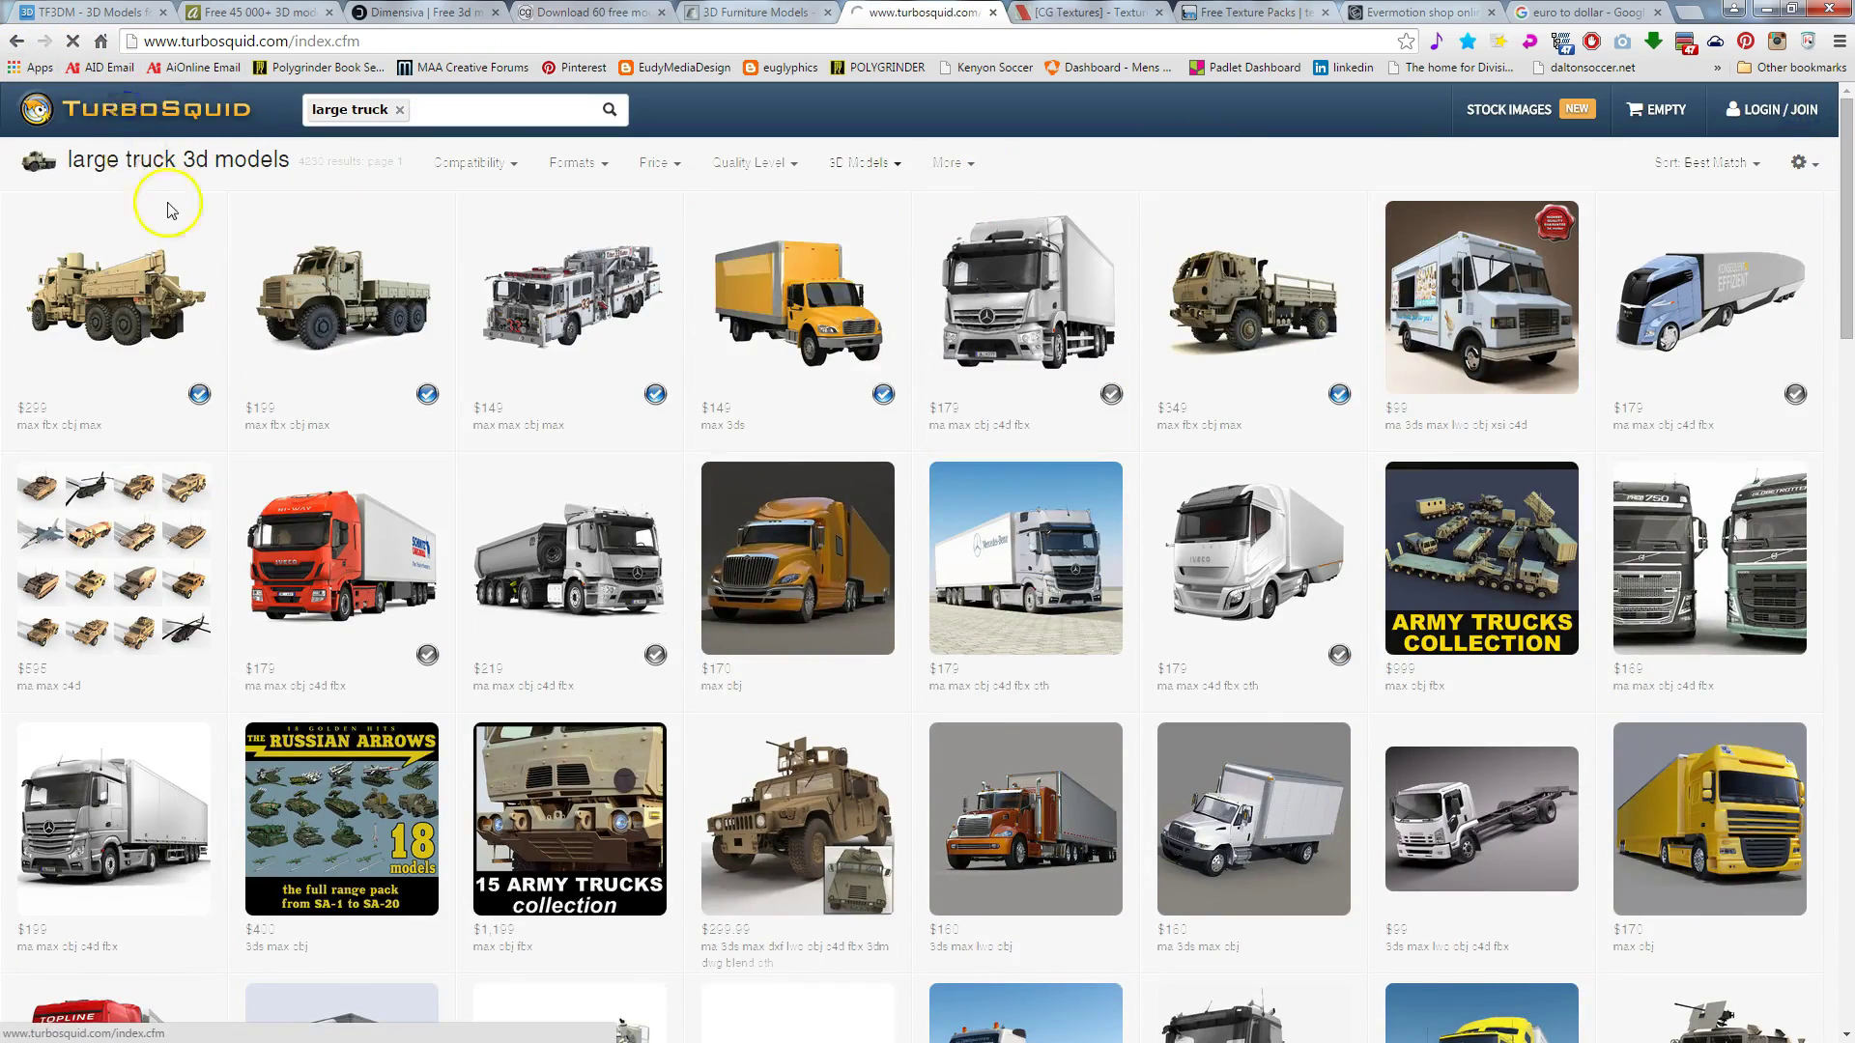
pyautogui.scroll(-6, 1122, 603)
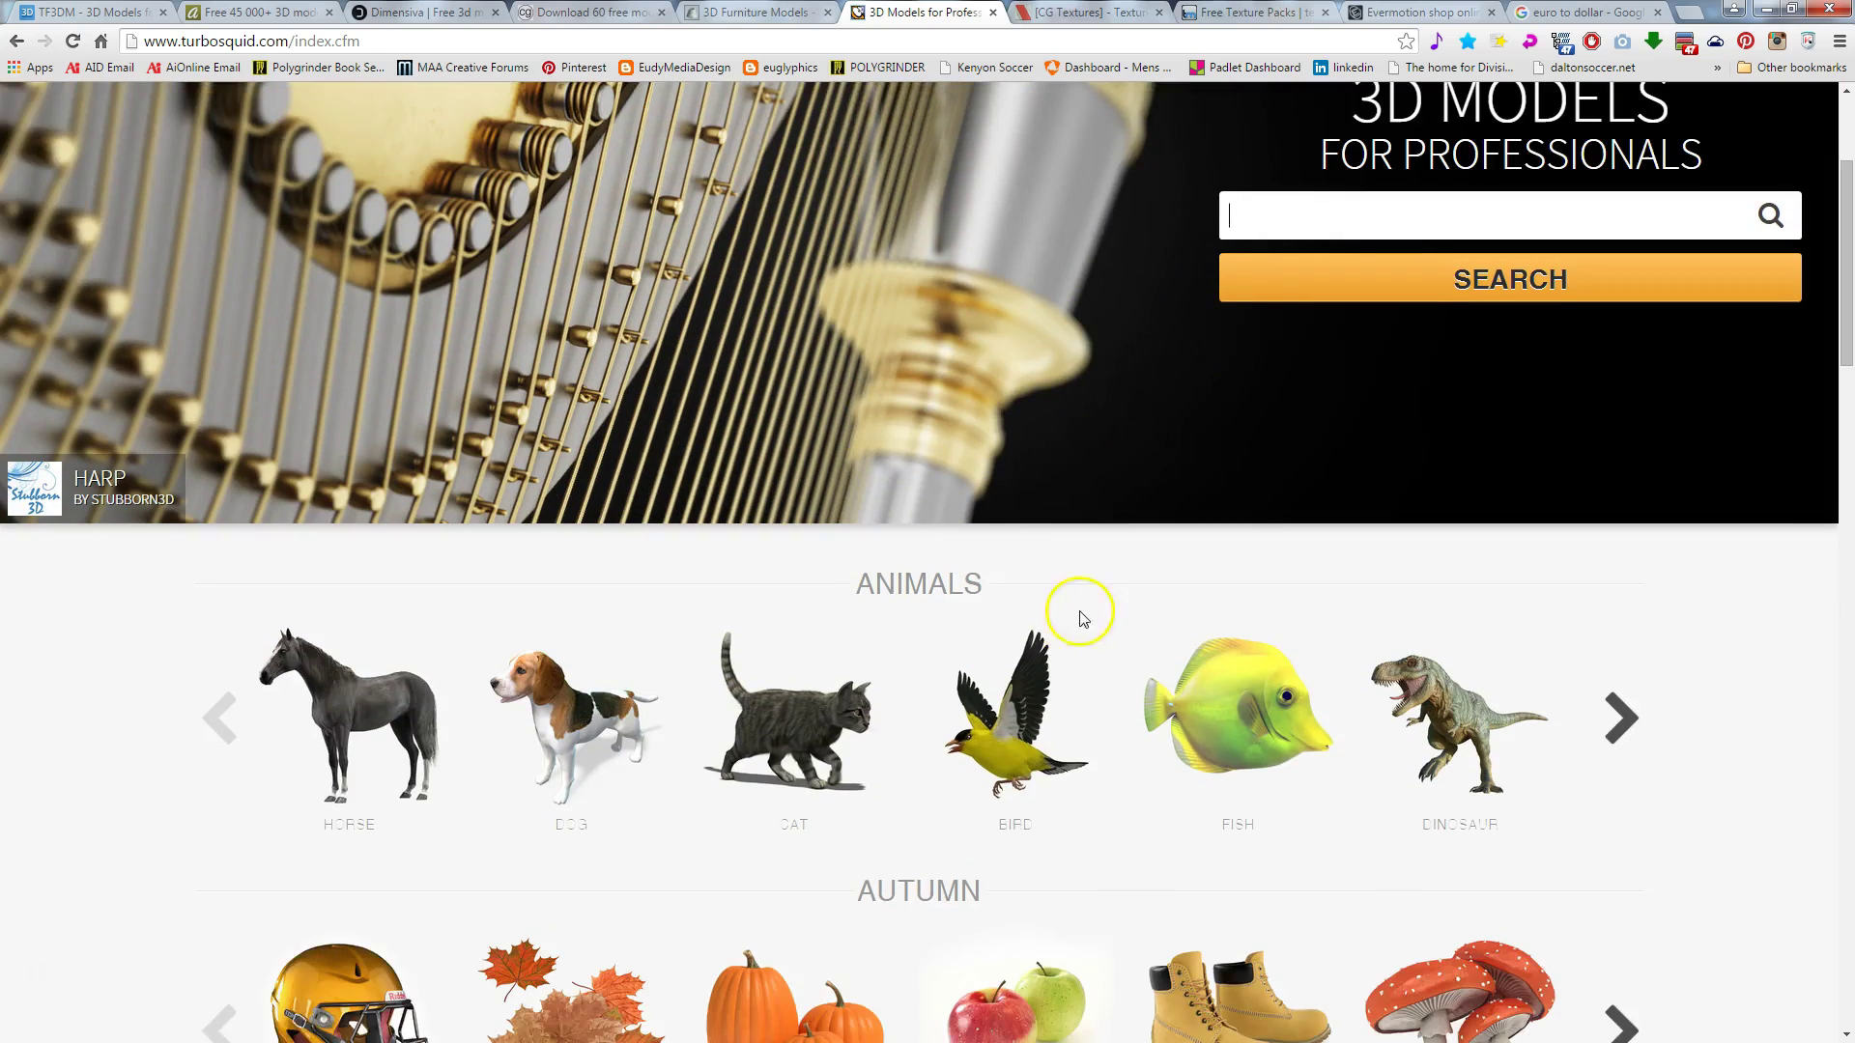
pyautogui.scroll(-2, 881, 641)
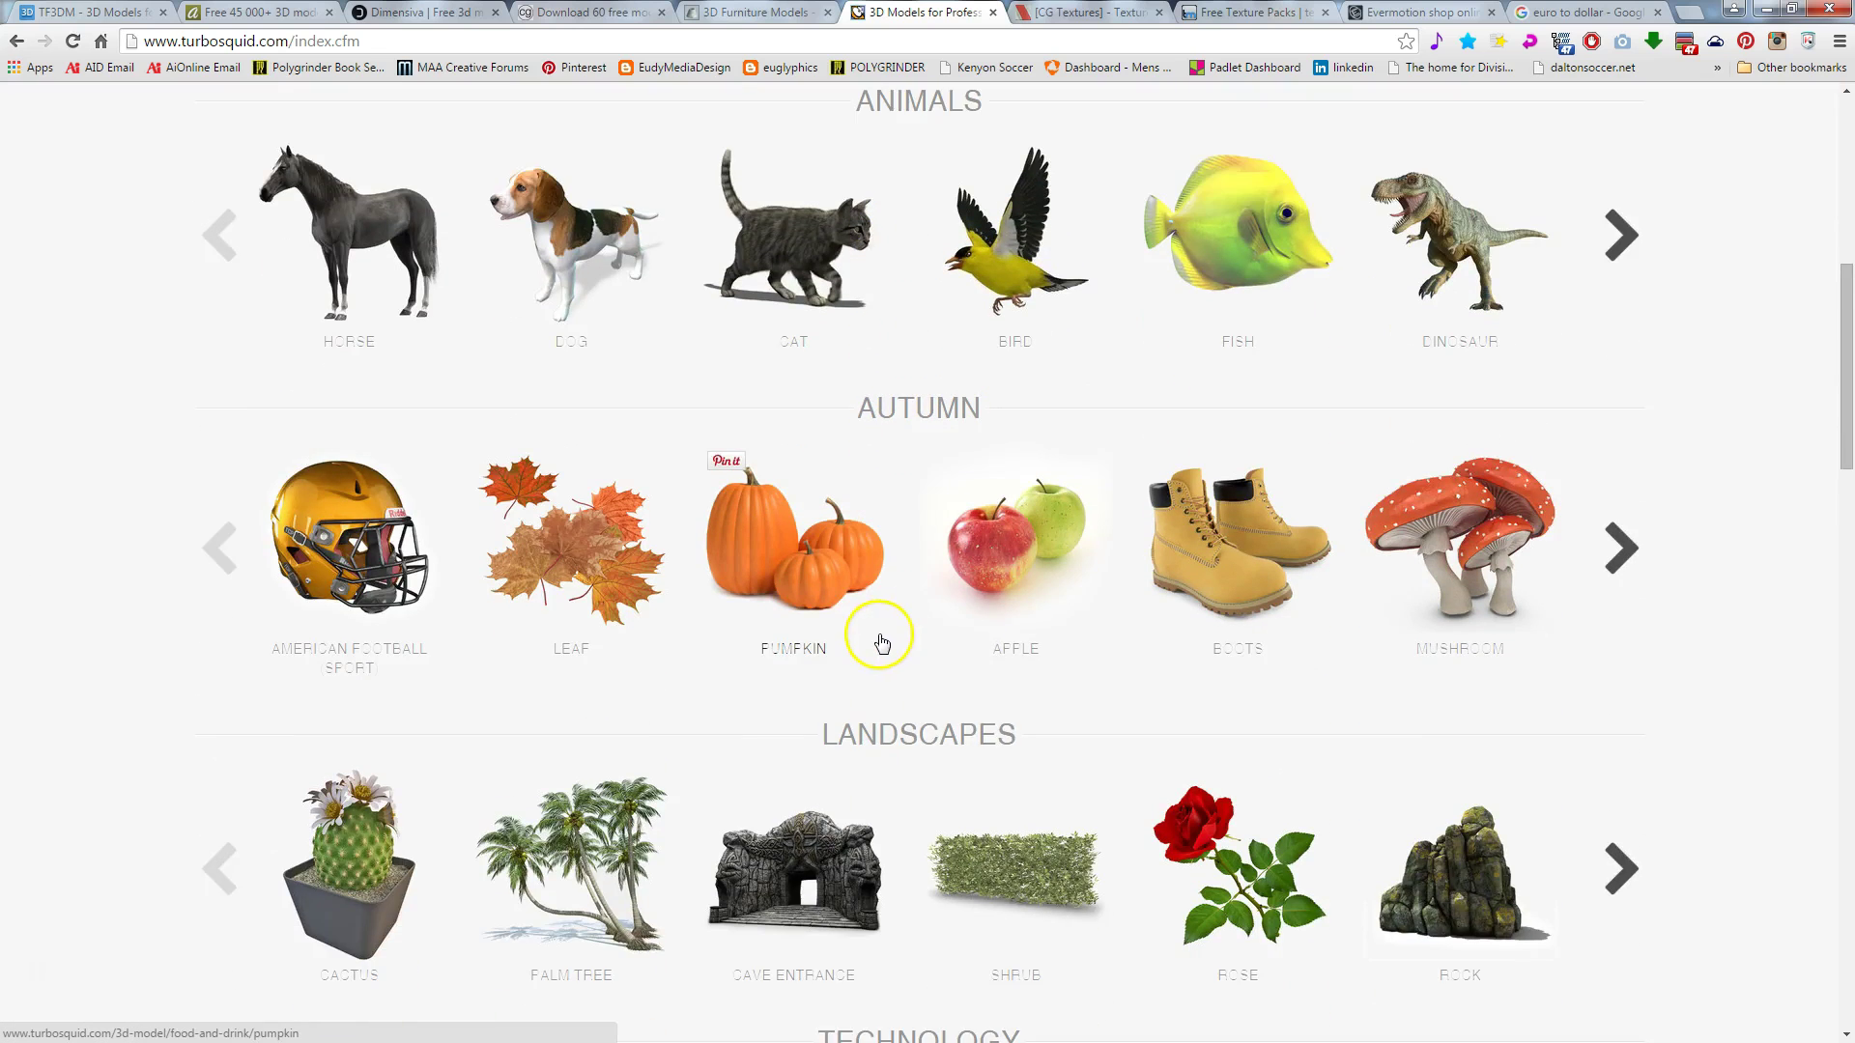
pyautogui.scroll(-5, 874, 640)
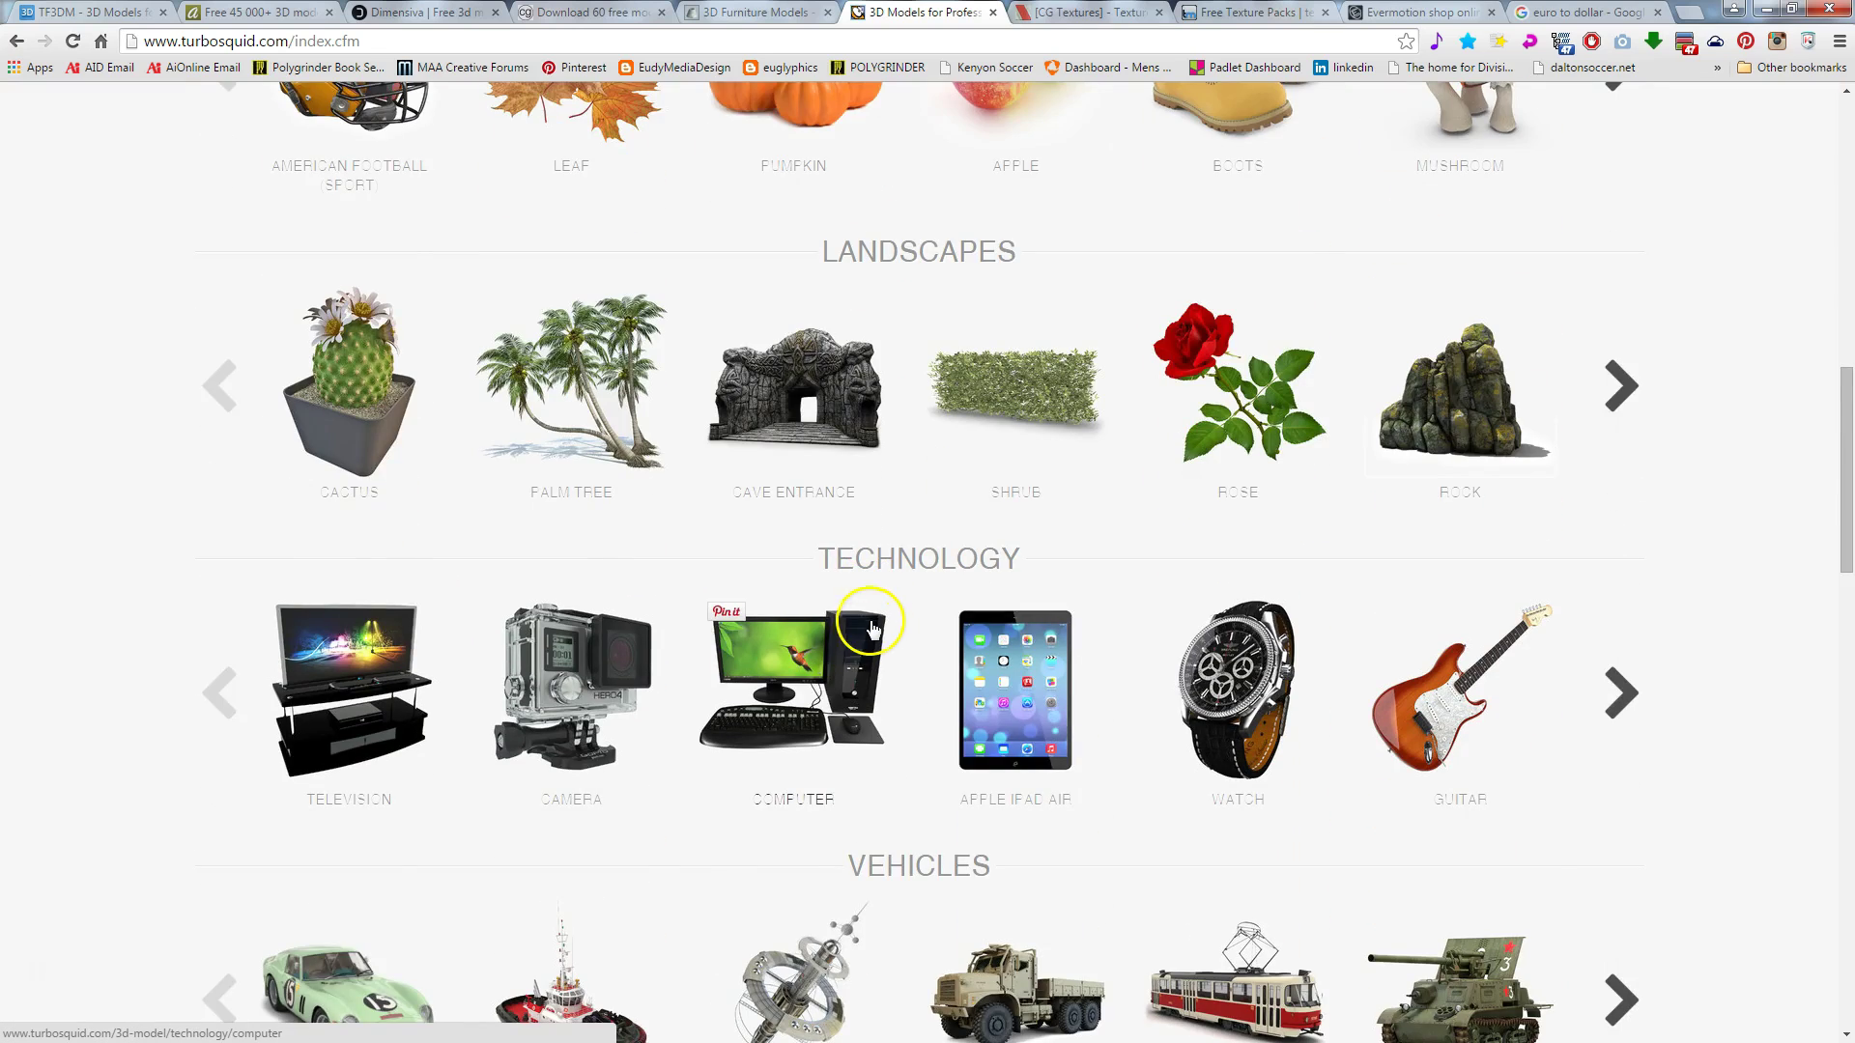
# Step: Look through the rest of the TurboSquid home page and switch to the CG Textures site's texture categories
pyautogui.scroll(-4, 870, 636)
pyautogui.scroll(17, 870, 612)
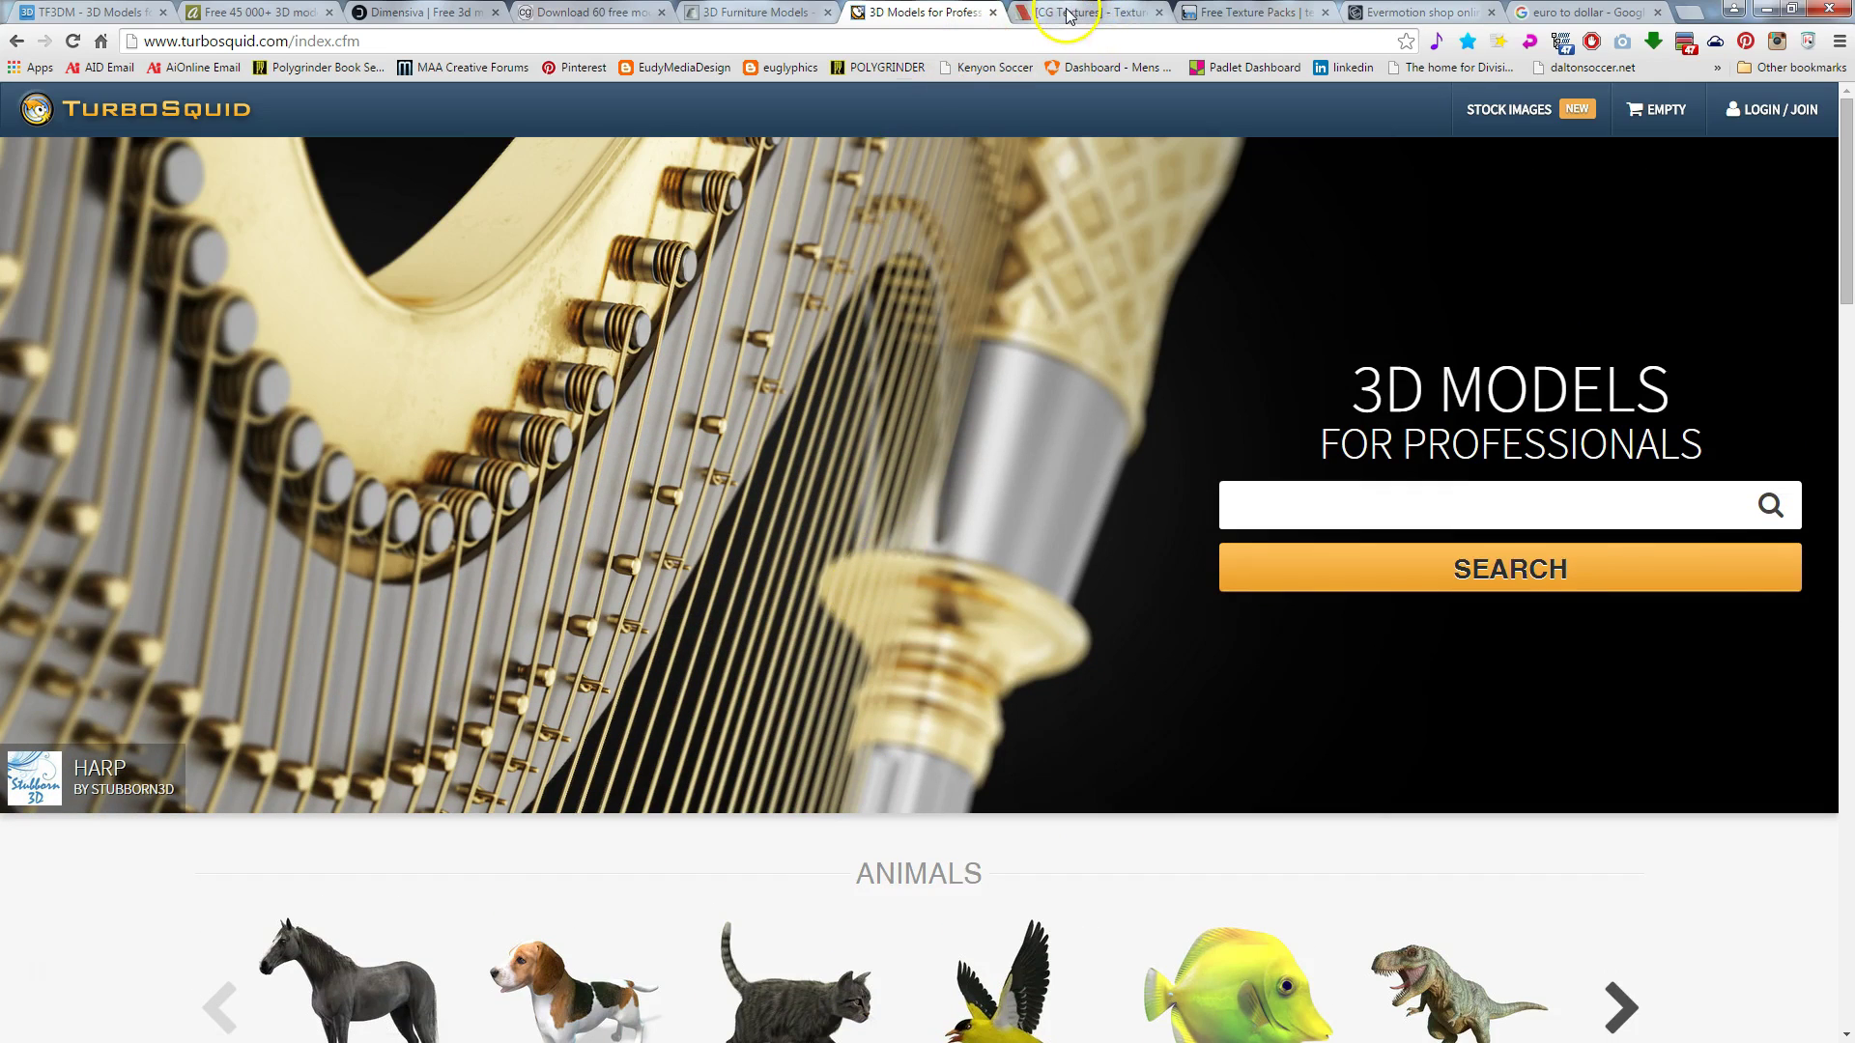
pyautogui.click(1068, 14)
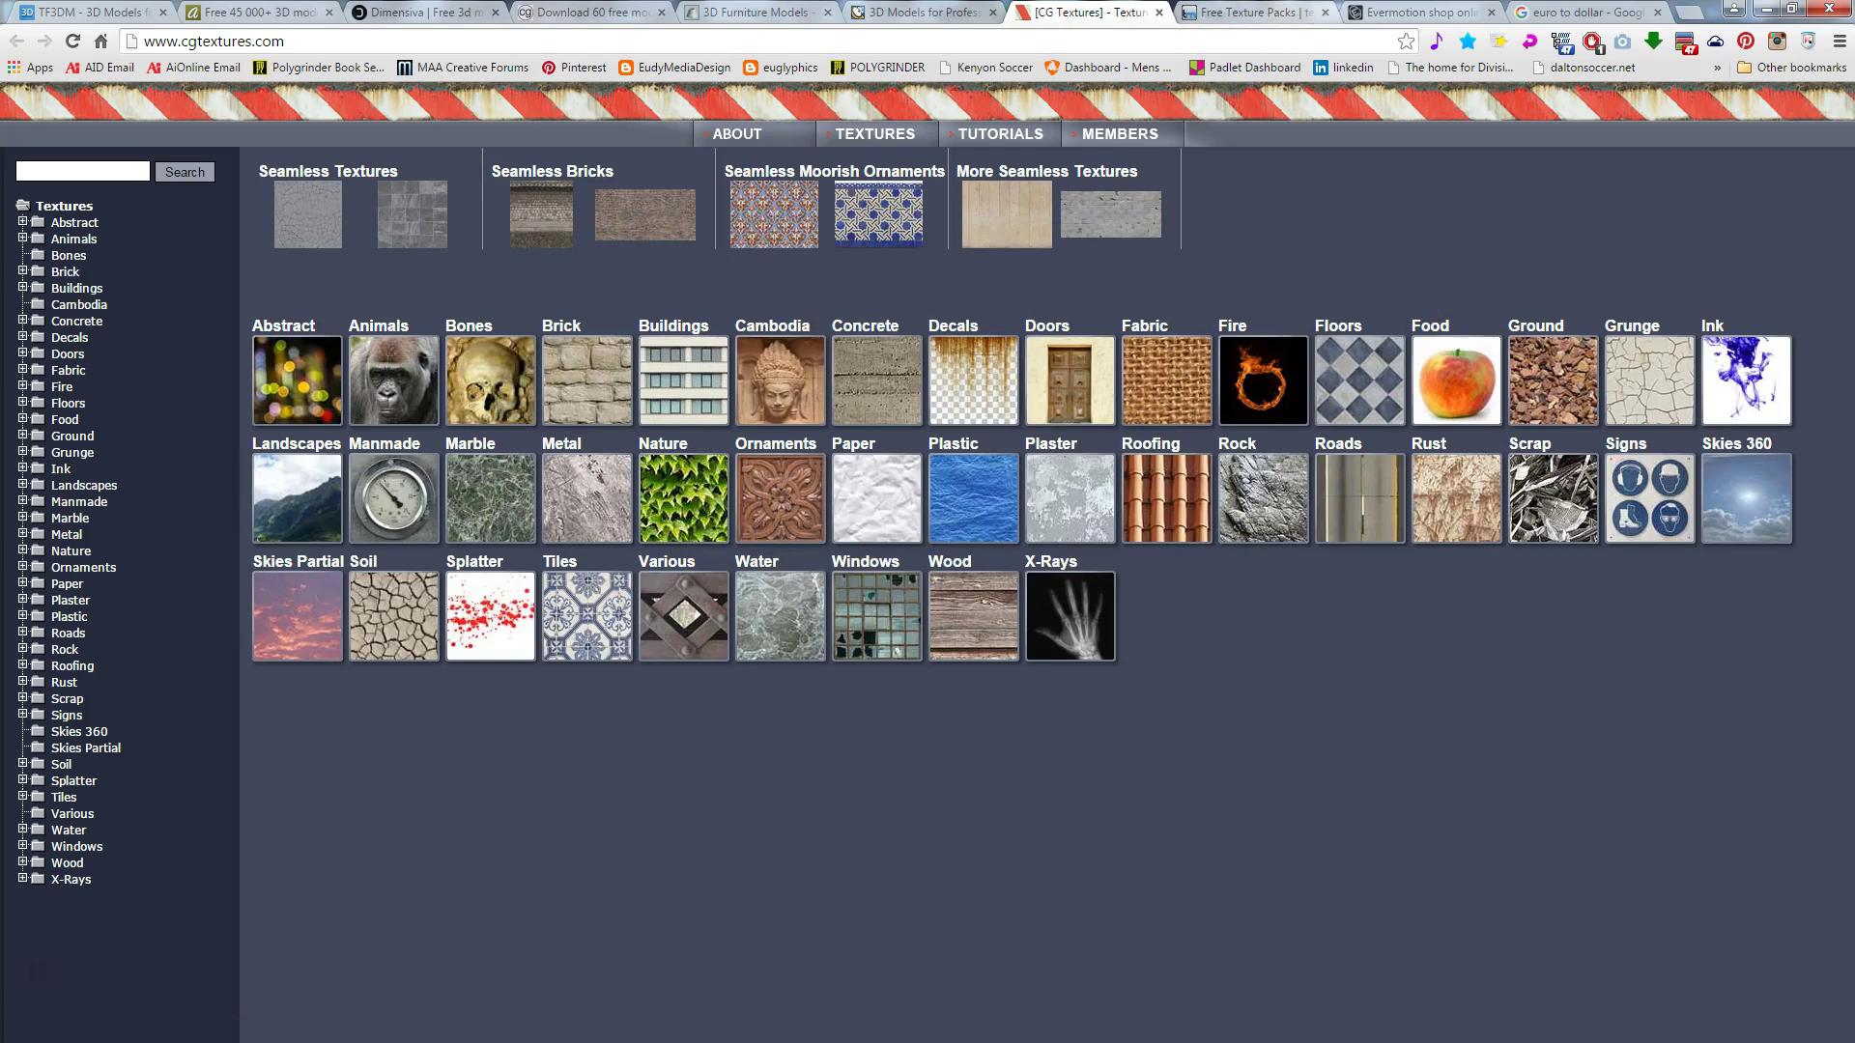
# Step: View the Evermotion lamp 50 am158 product, check its 10 euro price in Google's euro to dollar converter, and return to the lamp
pyautogui.click(1417, 10)
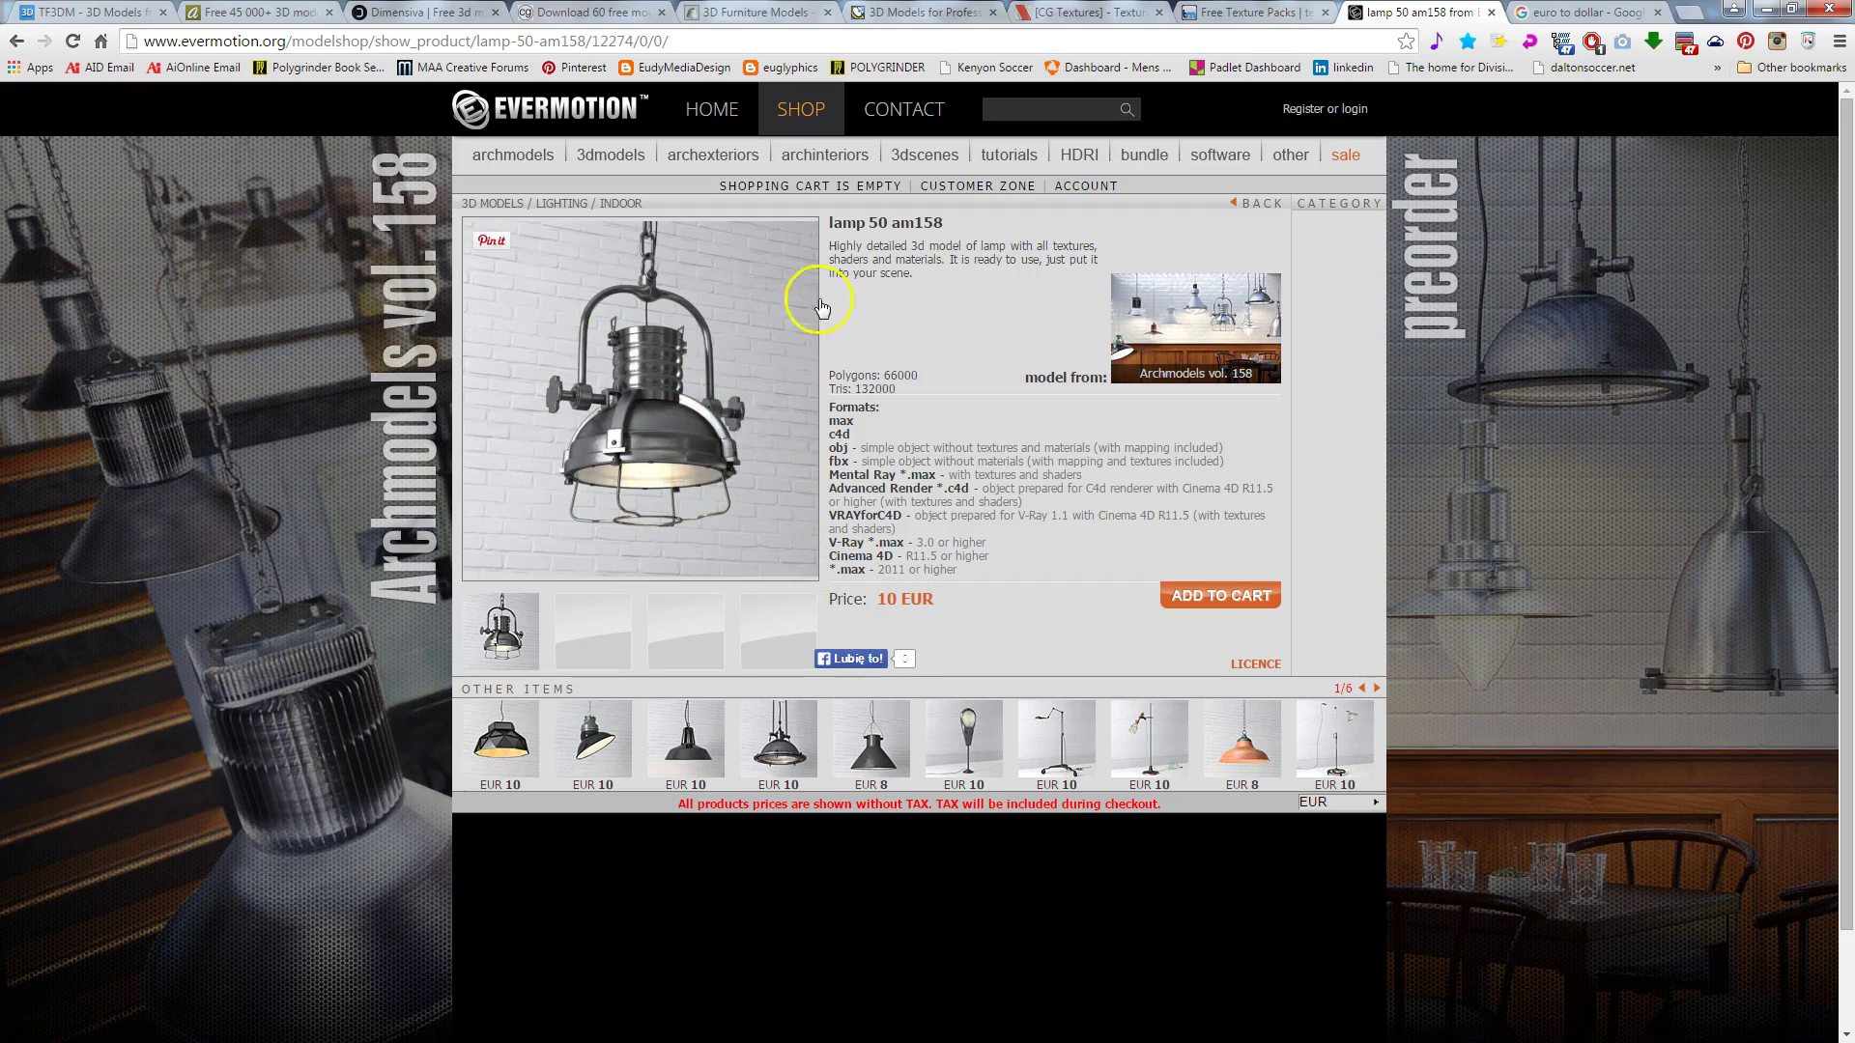
pyautogui.click(1537, 13)
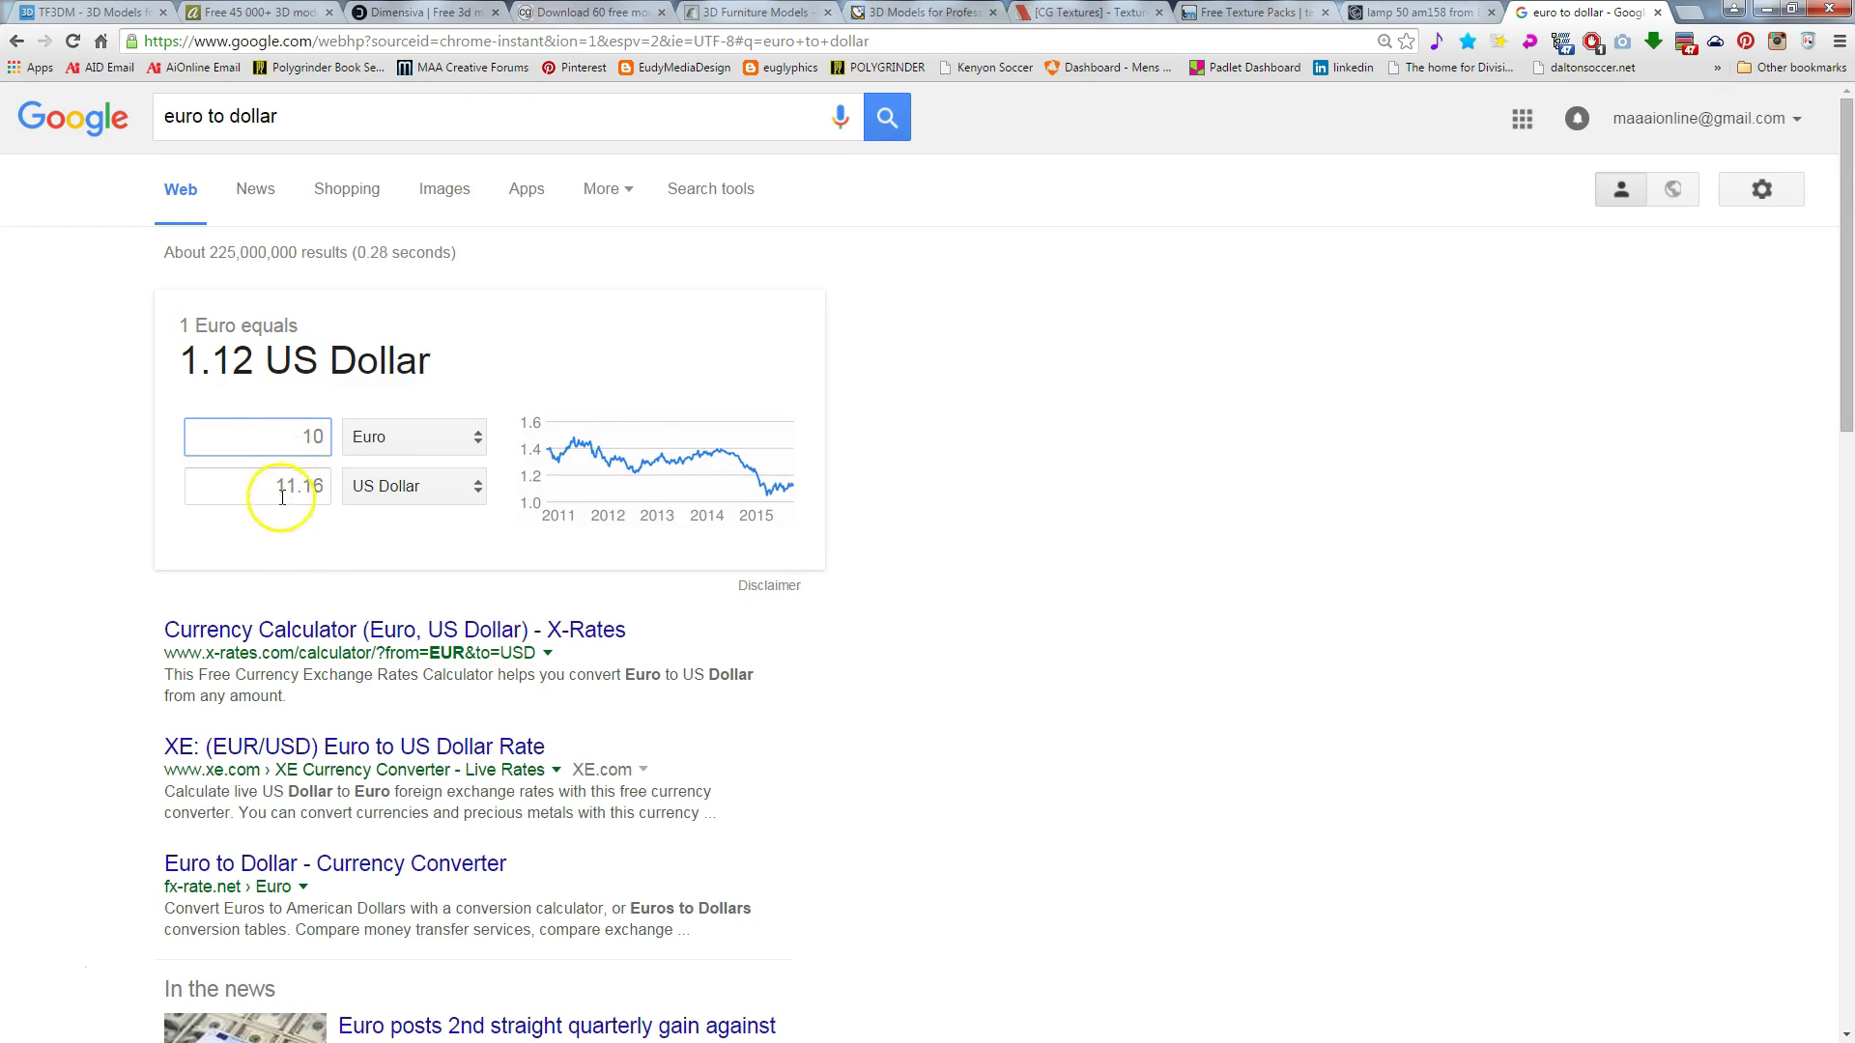
pyautogui.click(1413, 13)
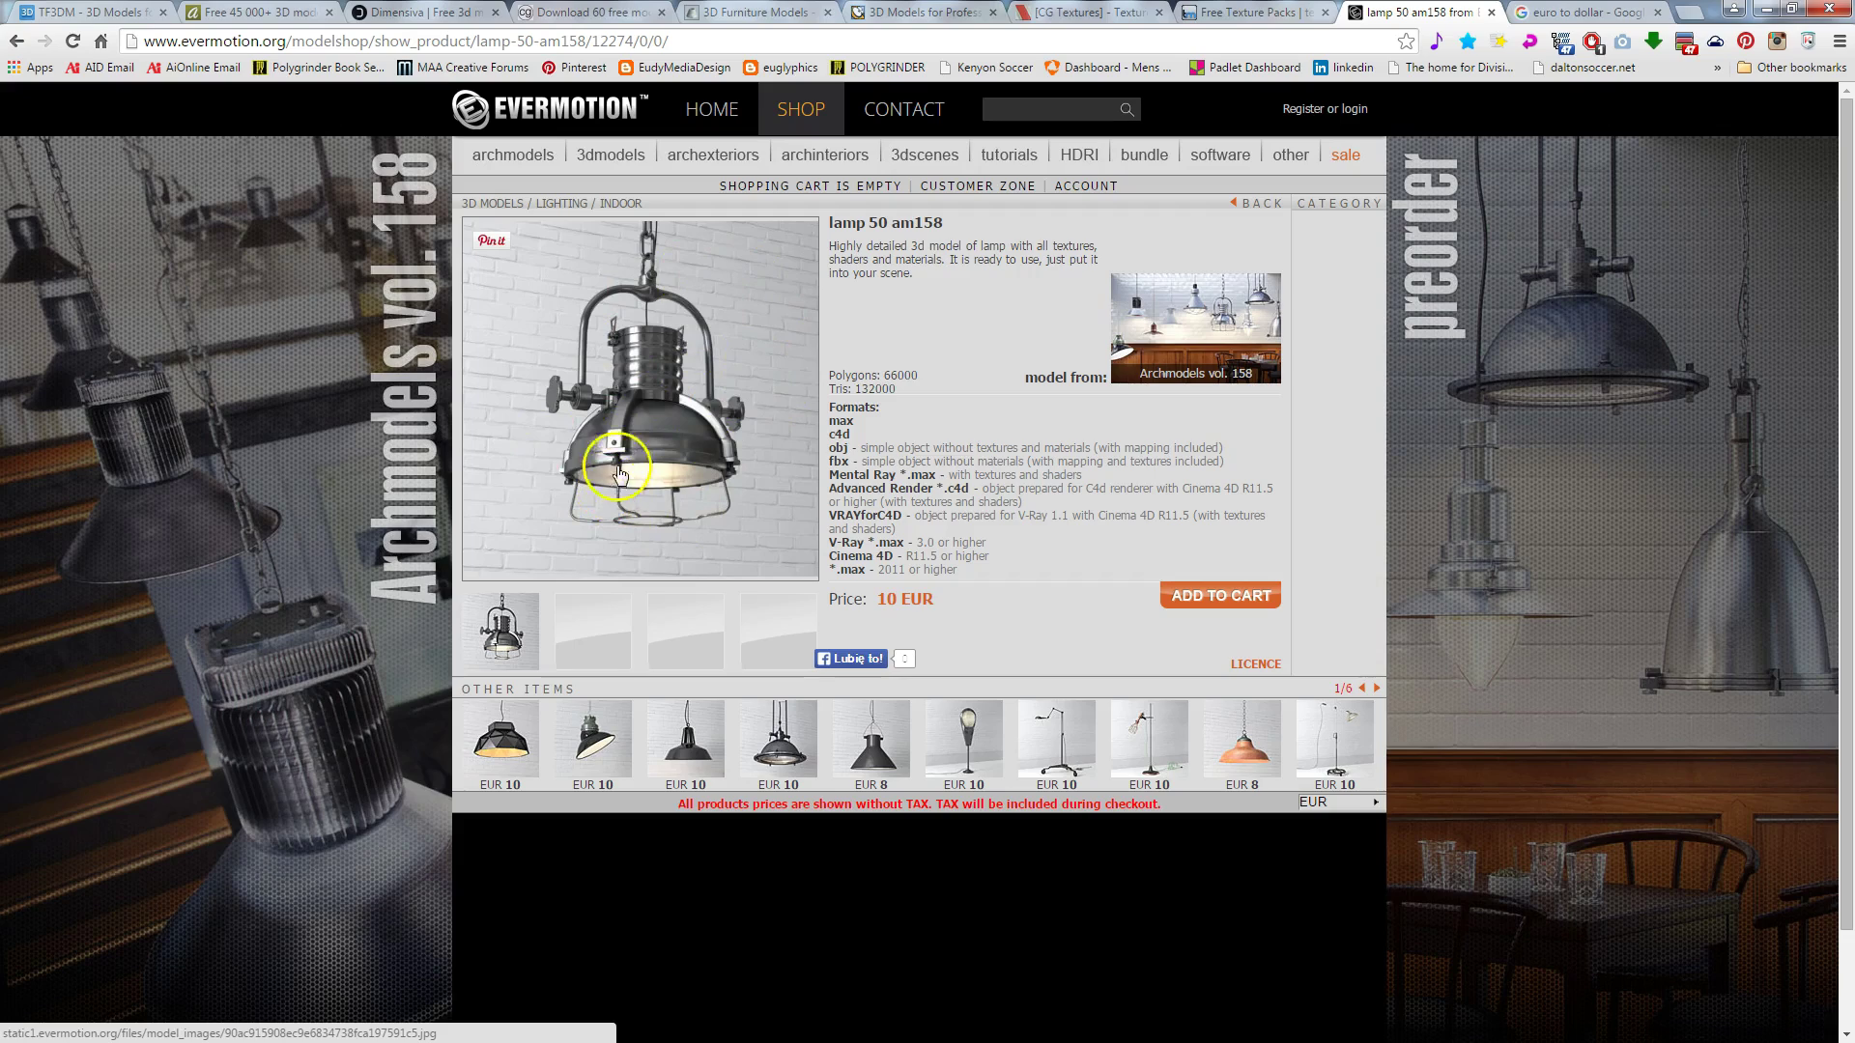
# Step: Go back to the Evermotion shop front and open Archinteriors vol. 42 from the archinteriors category
pyautogui.click(17, 42)
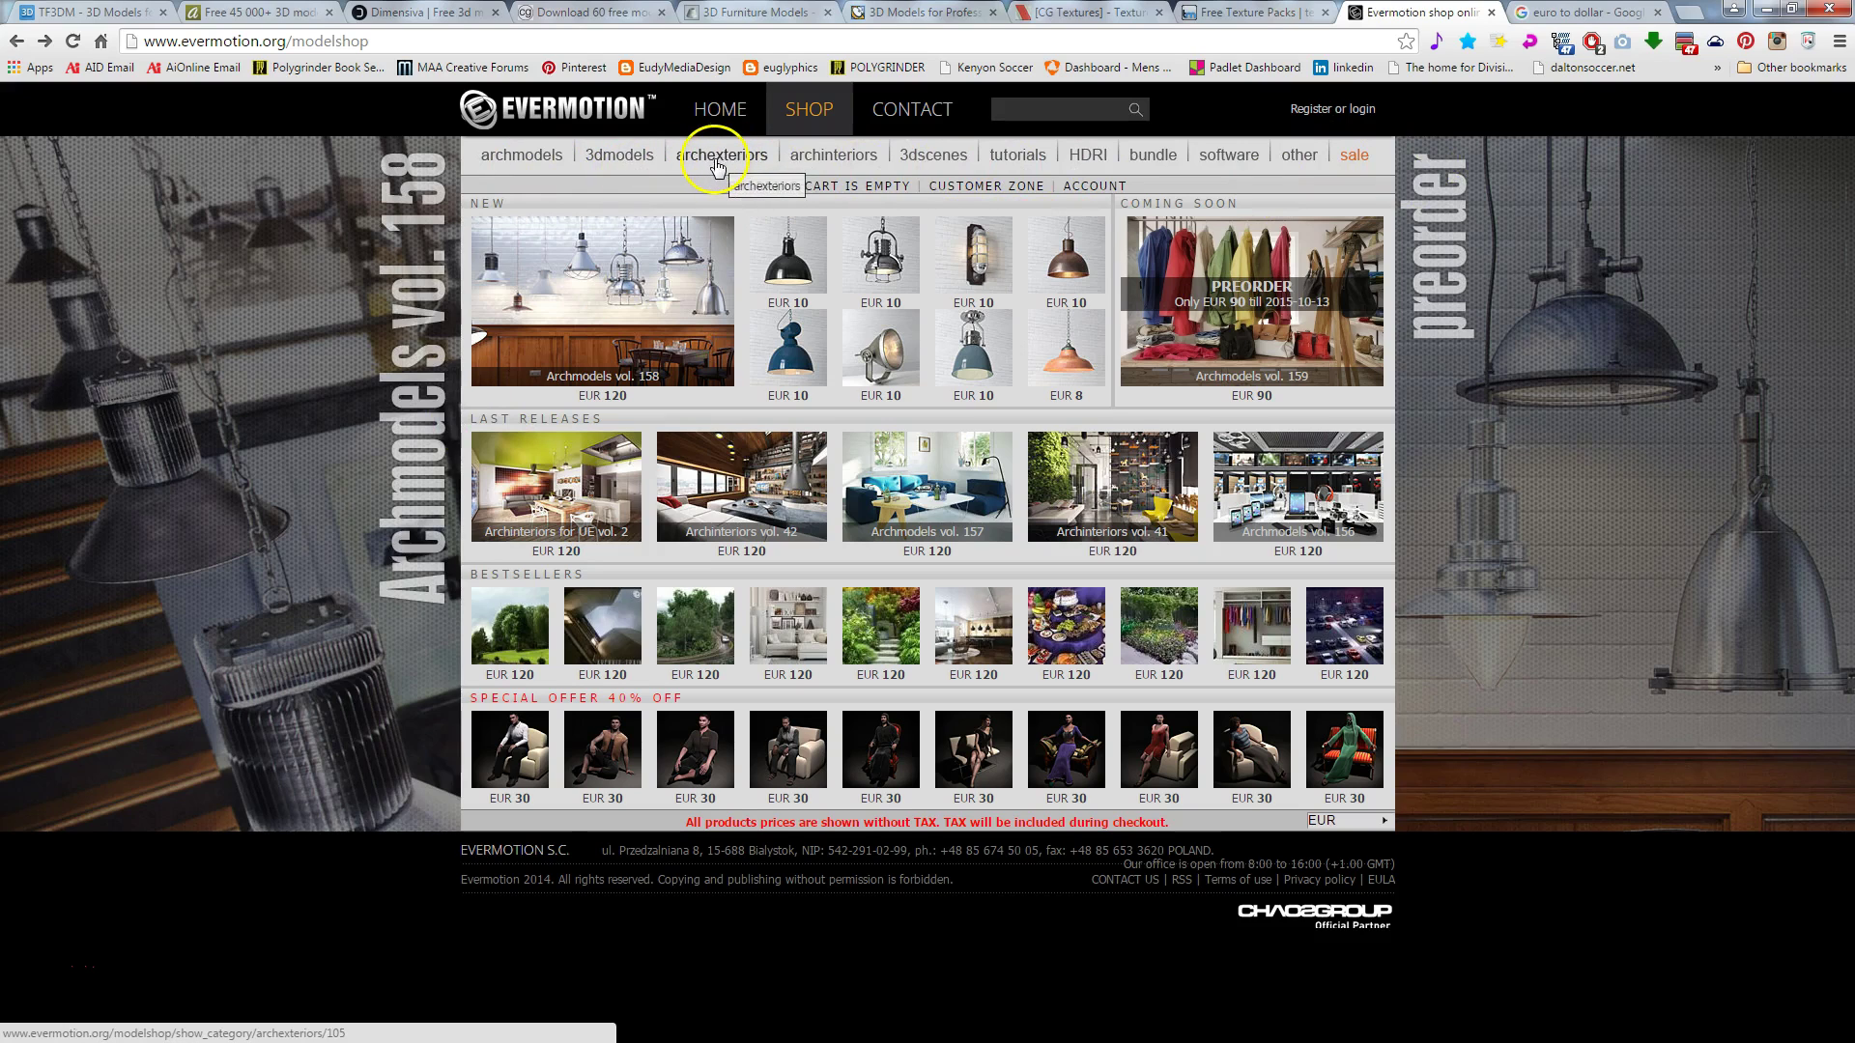
pyautogui.click(814, 159)
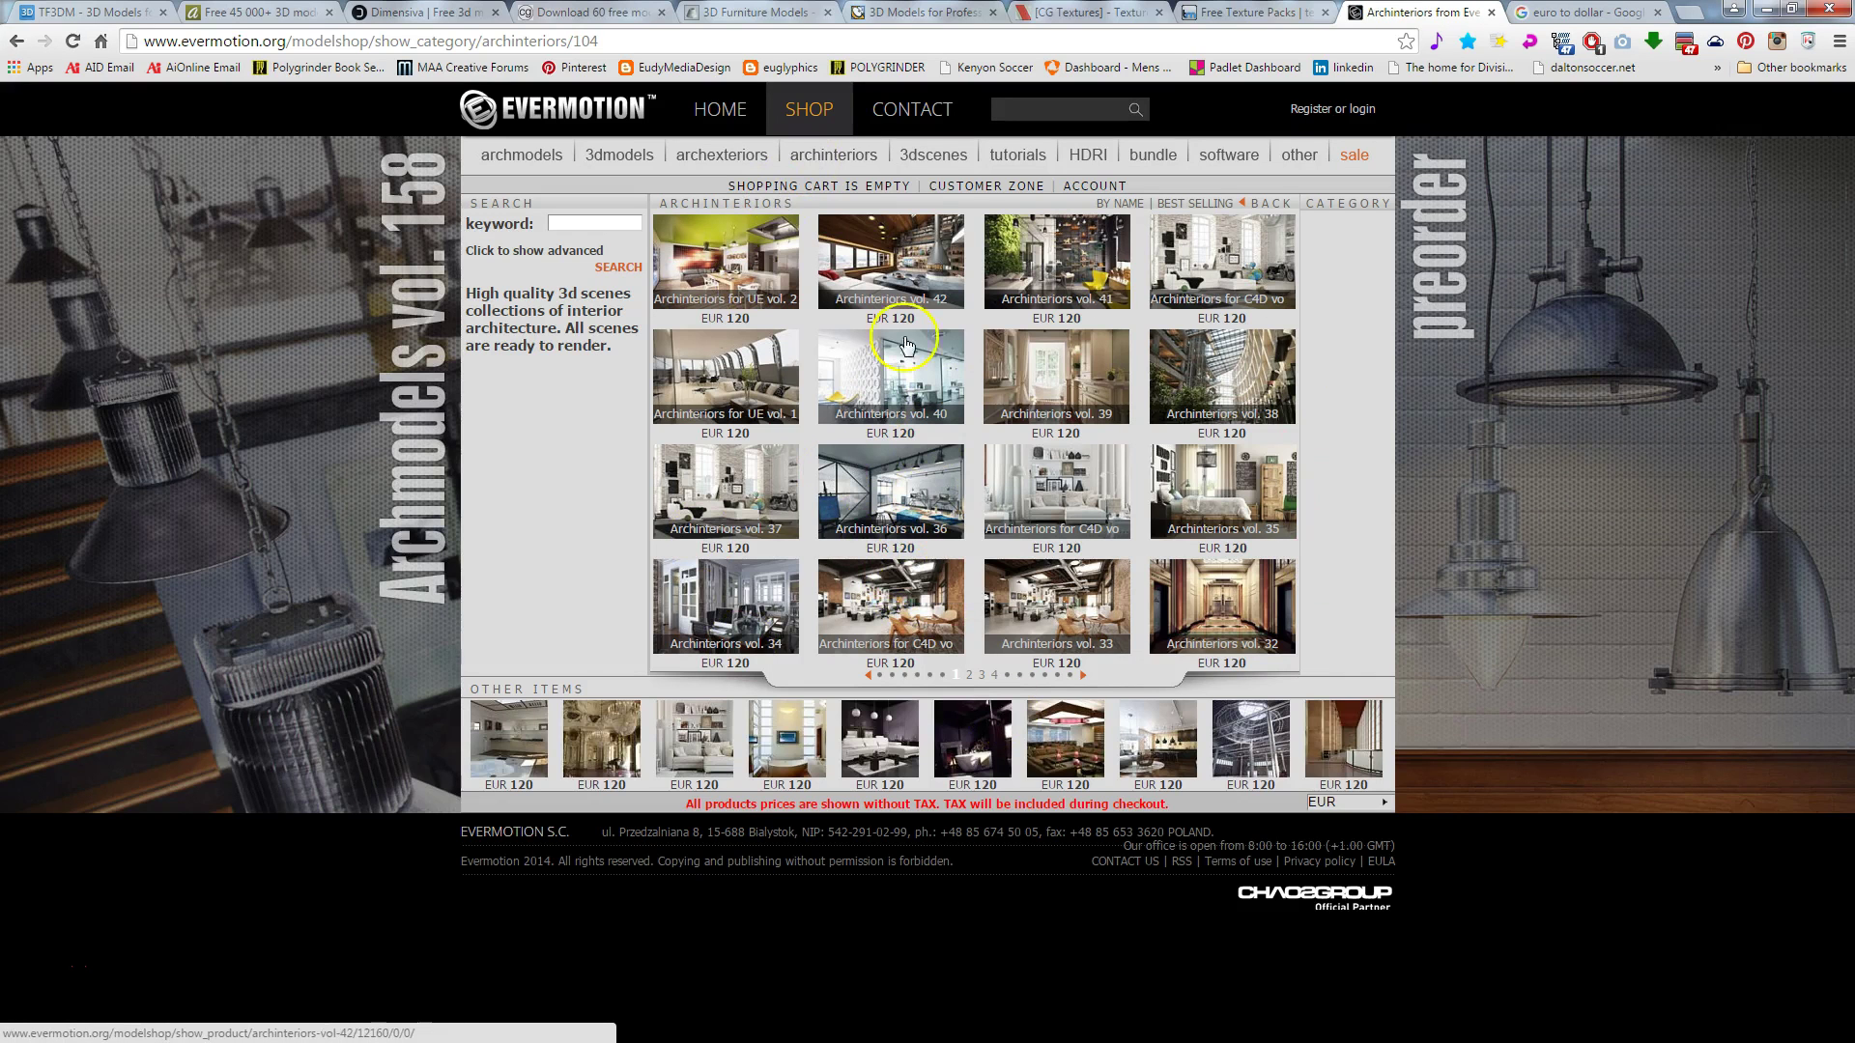
pyautogui.click(880, 259)
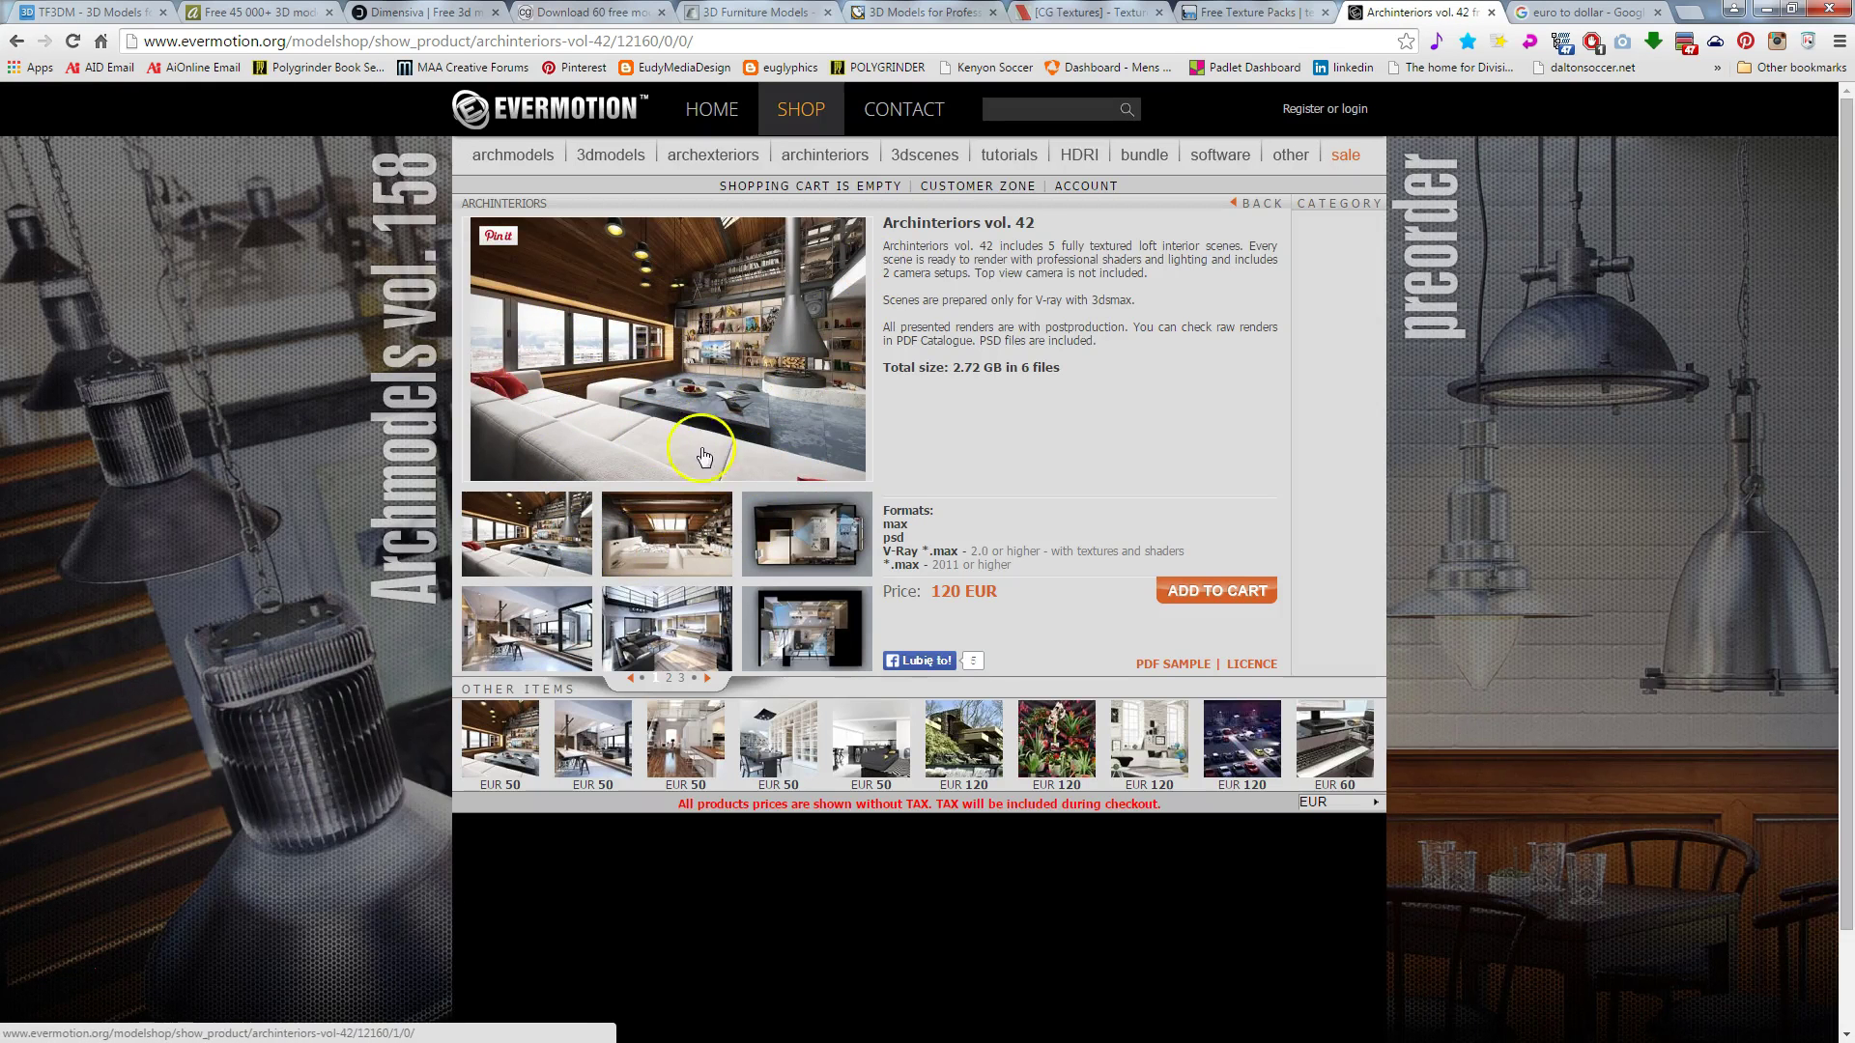
# Step: View the bedroom render and floor layout from the first preview page, plus the attic and wooden-staircase loft renders from the second
pyautogui.click(689, 523)
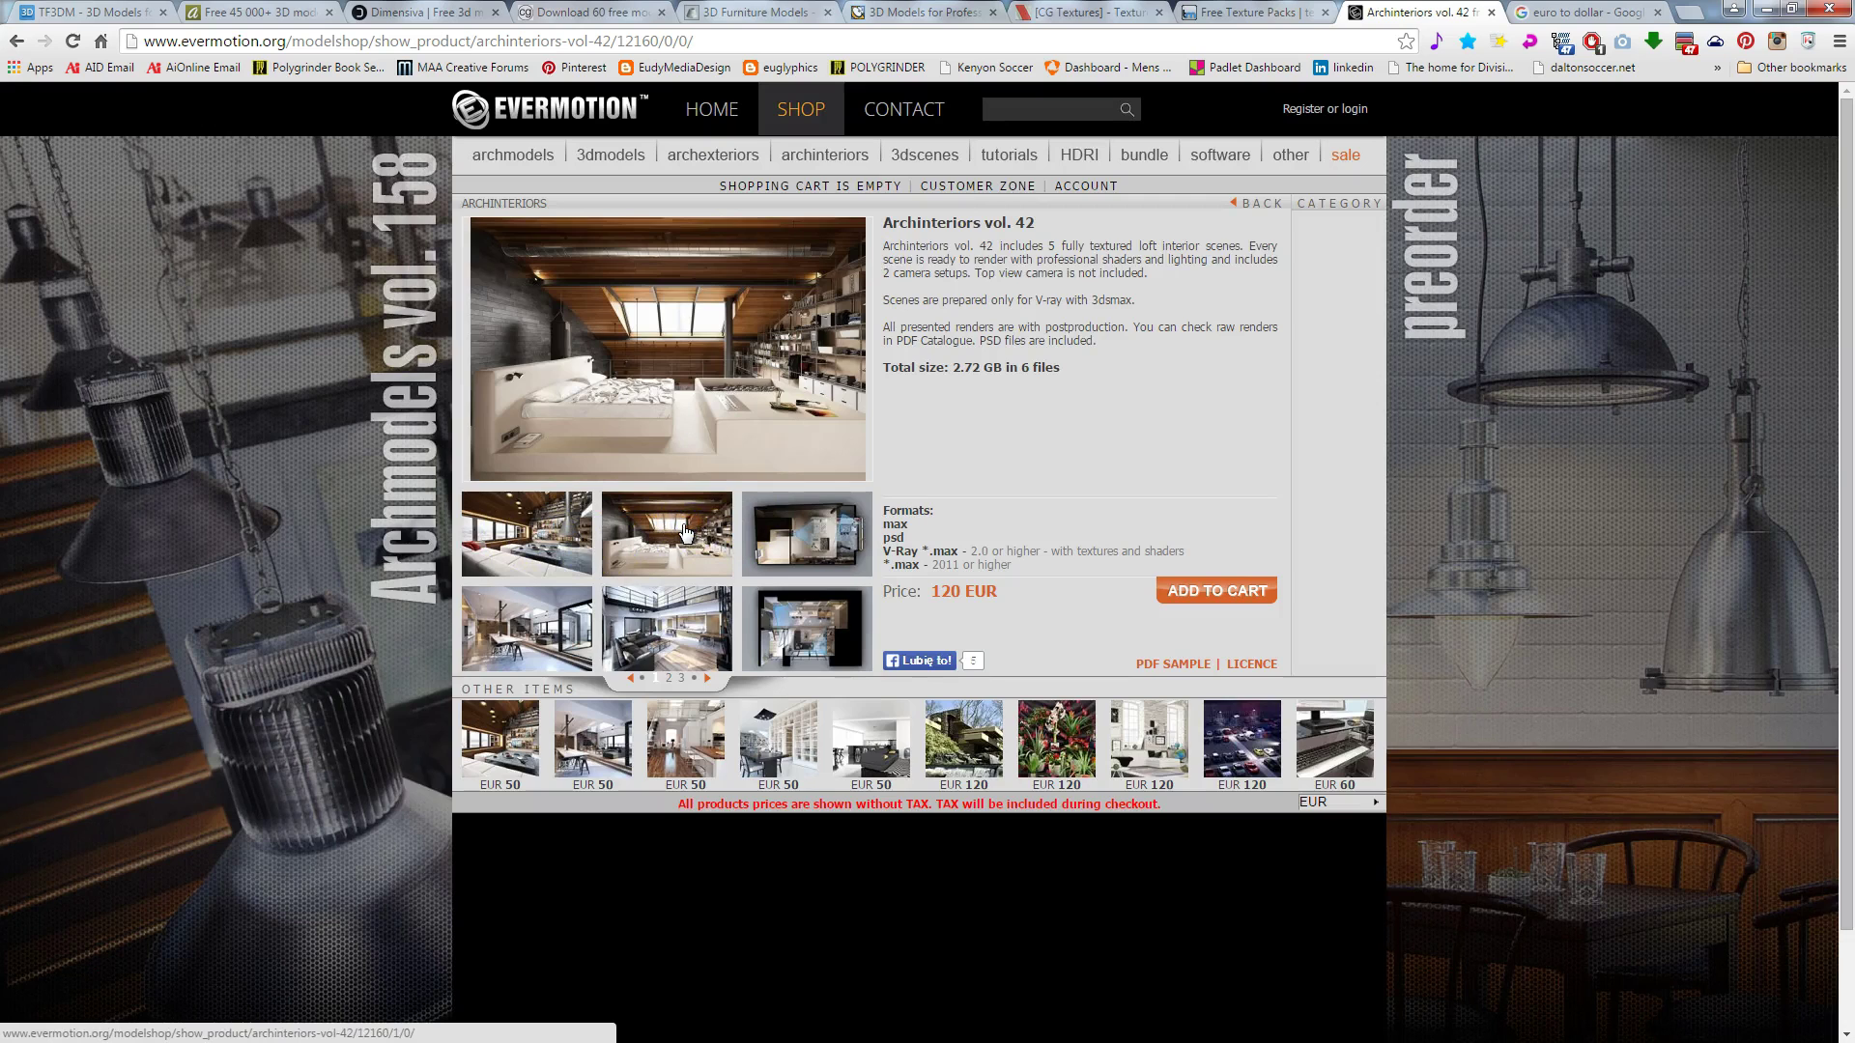
pyautogui.click(804, 531)
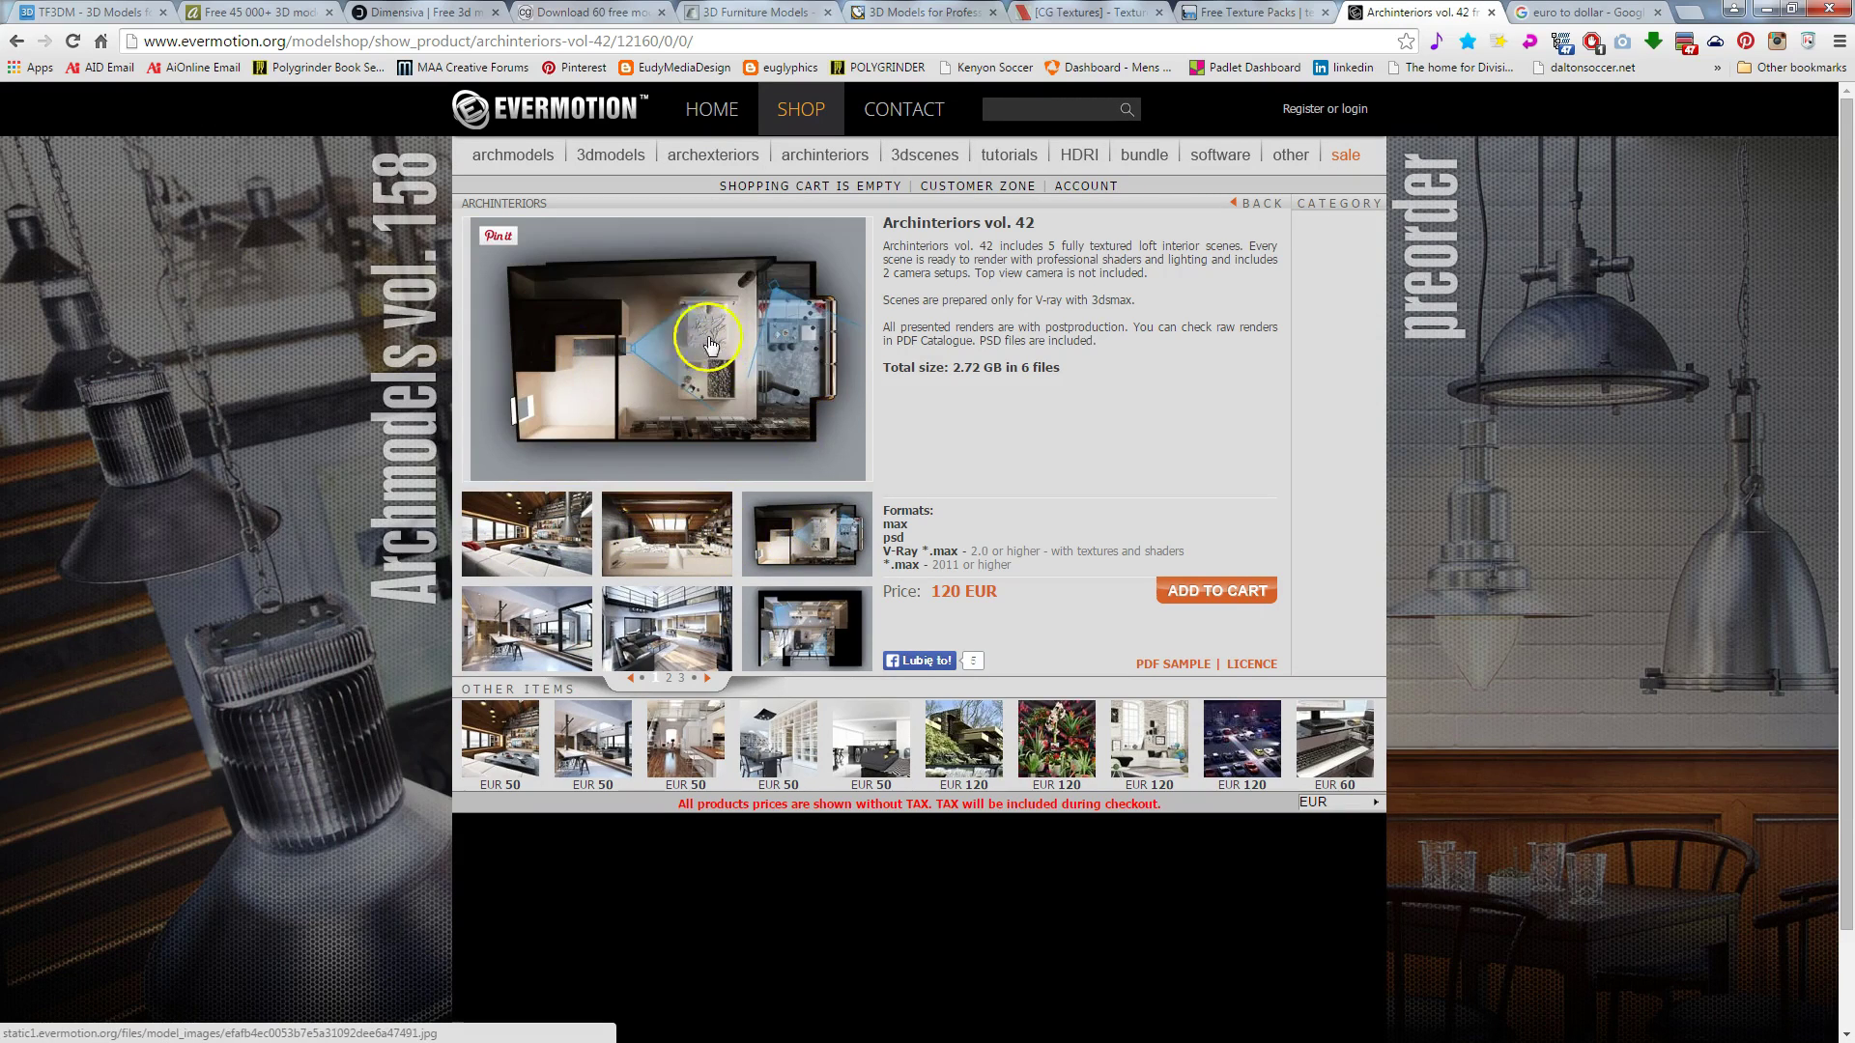
pyautogui.click(669, 678)
pyautogui.click(655, 544)
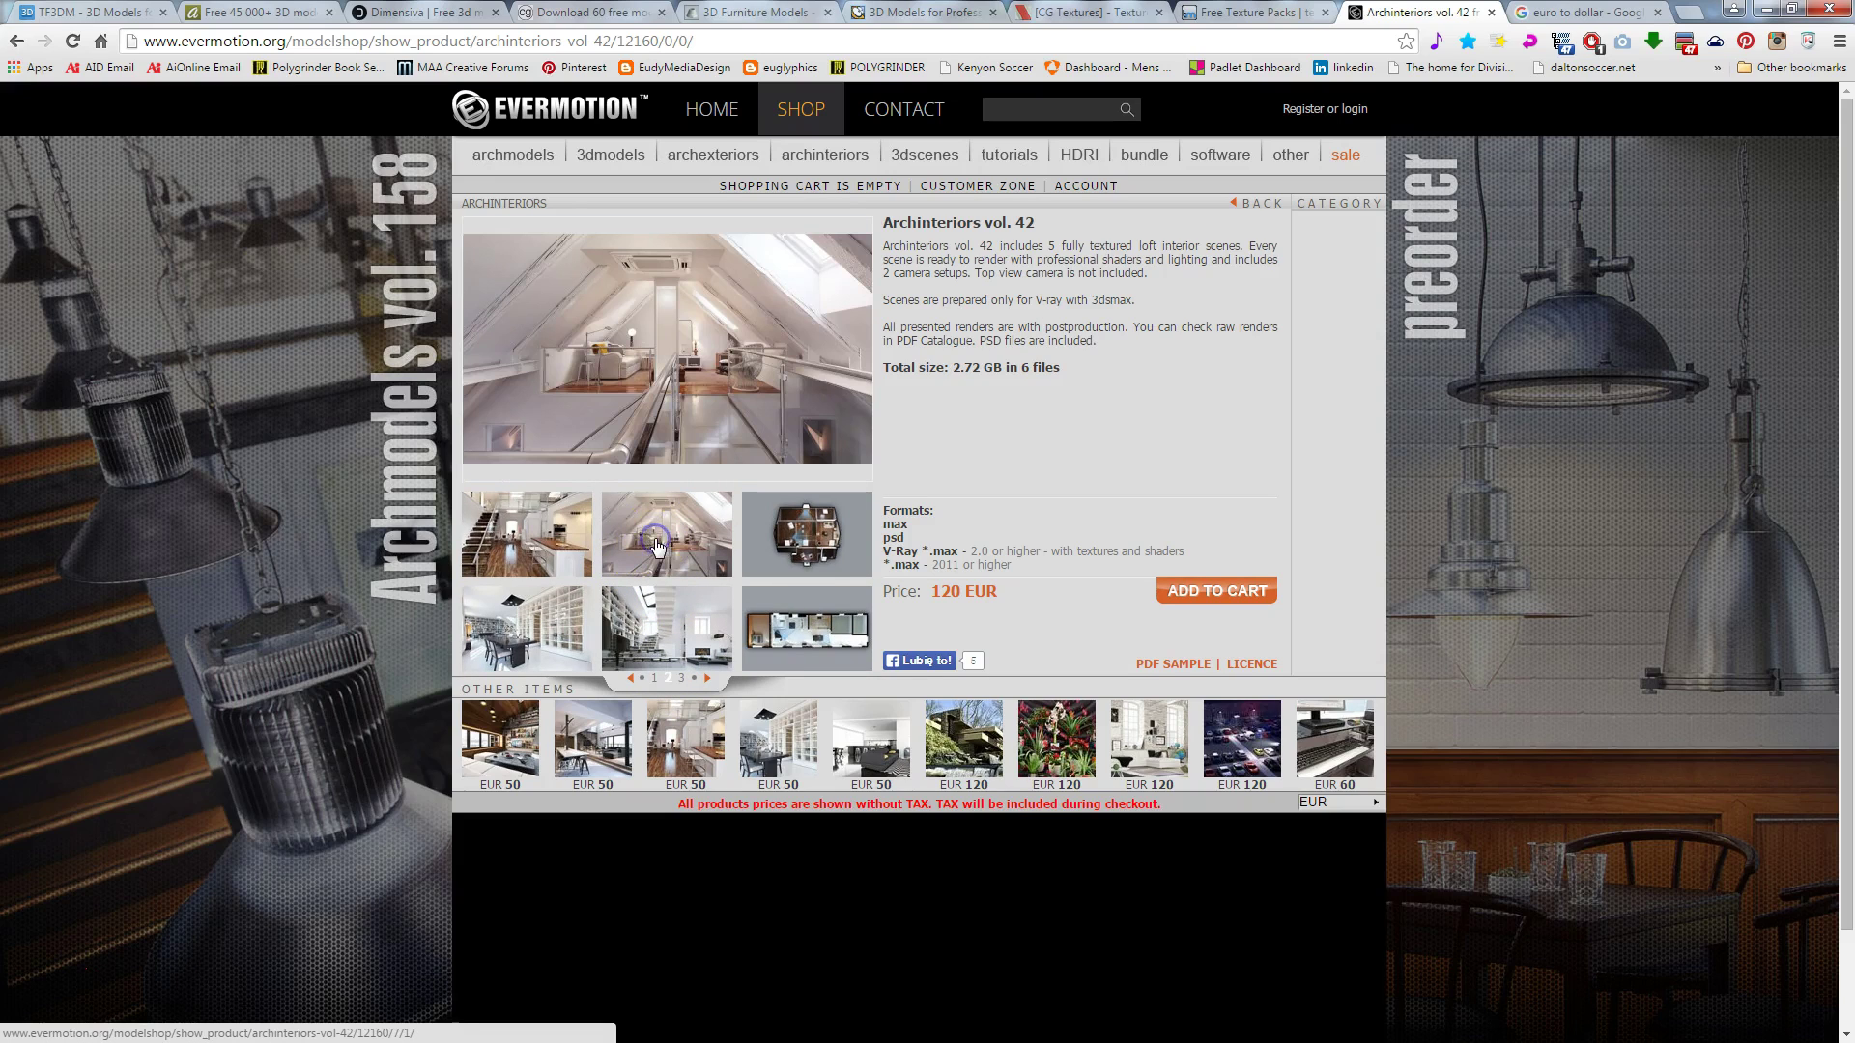
pyautogui.click(536, 539)
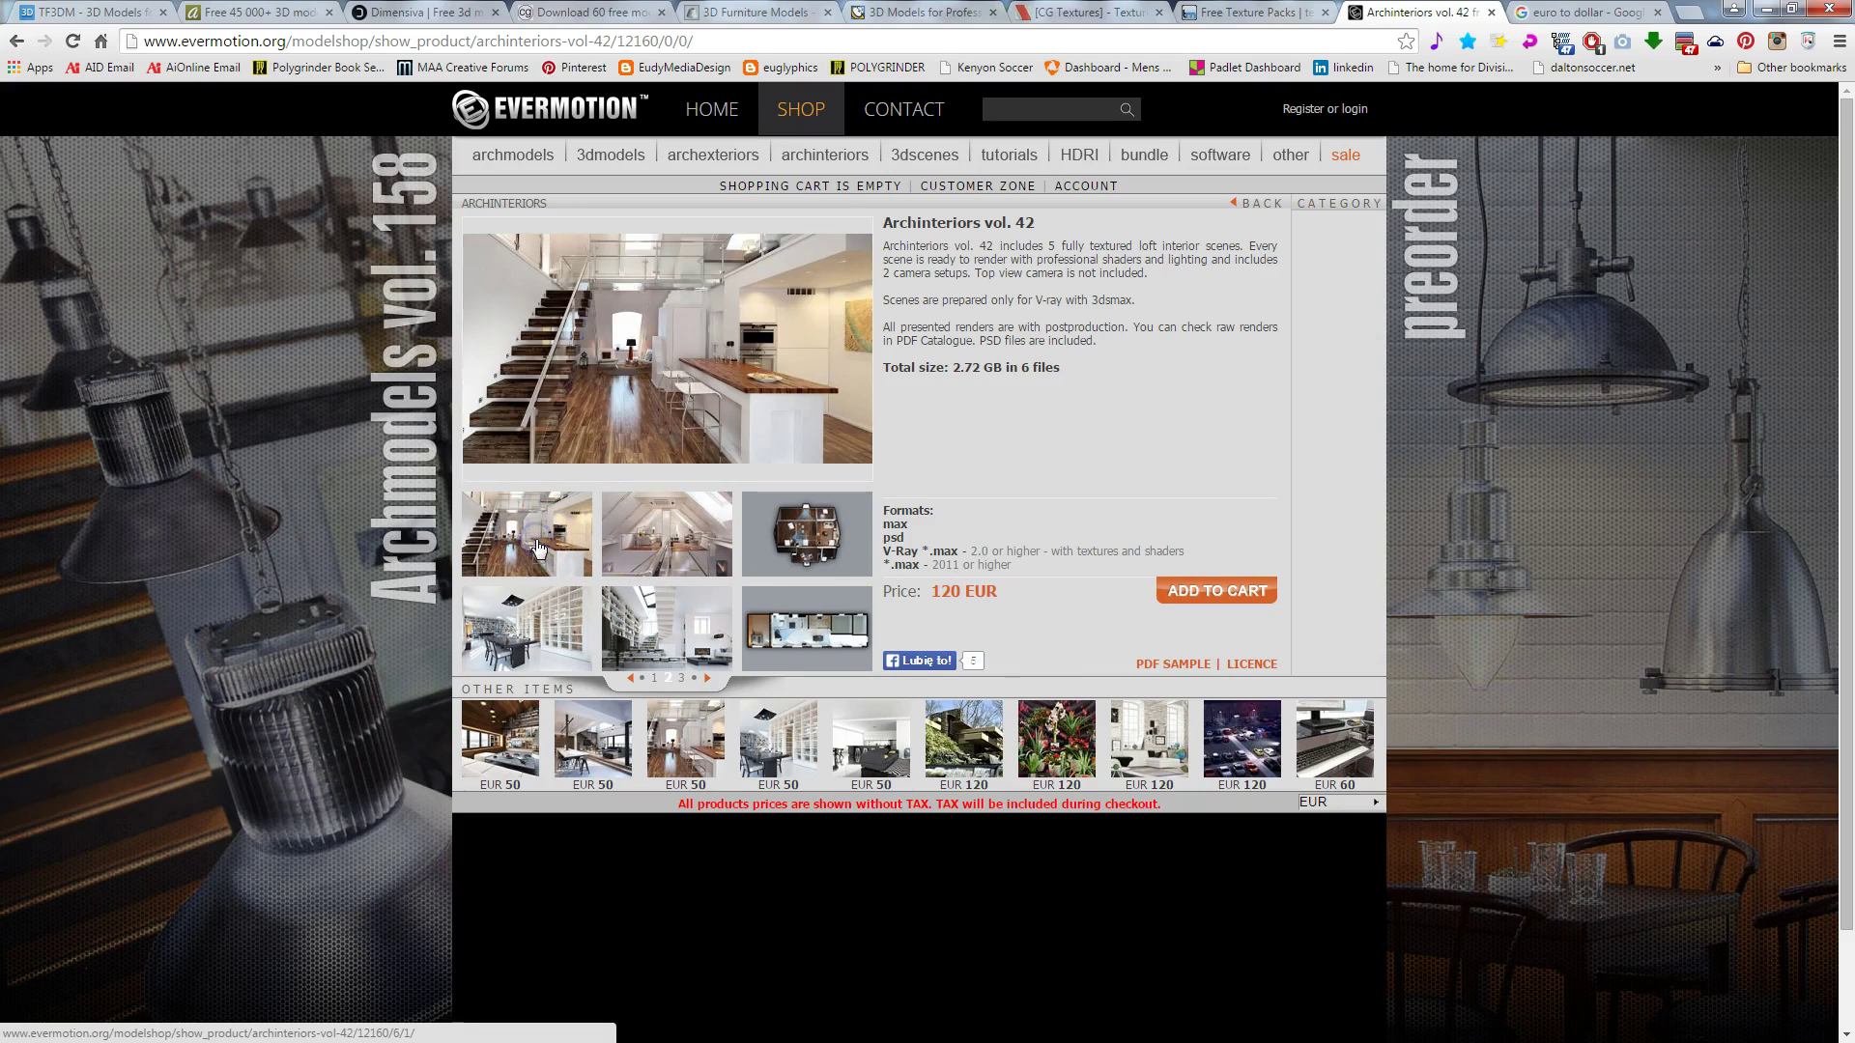
# Step: Go through the preview pages again up to the third and view its kitchen, floor layout and open living room renders
pyautogui.click(633, 679)
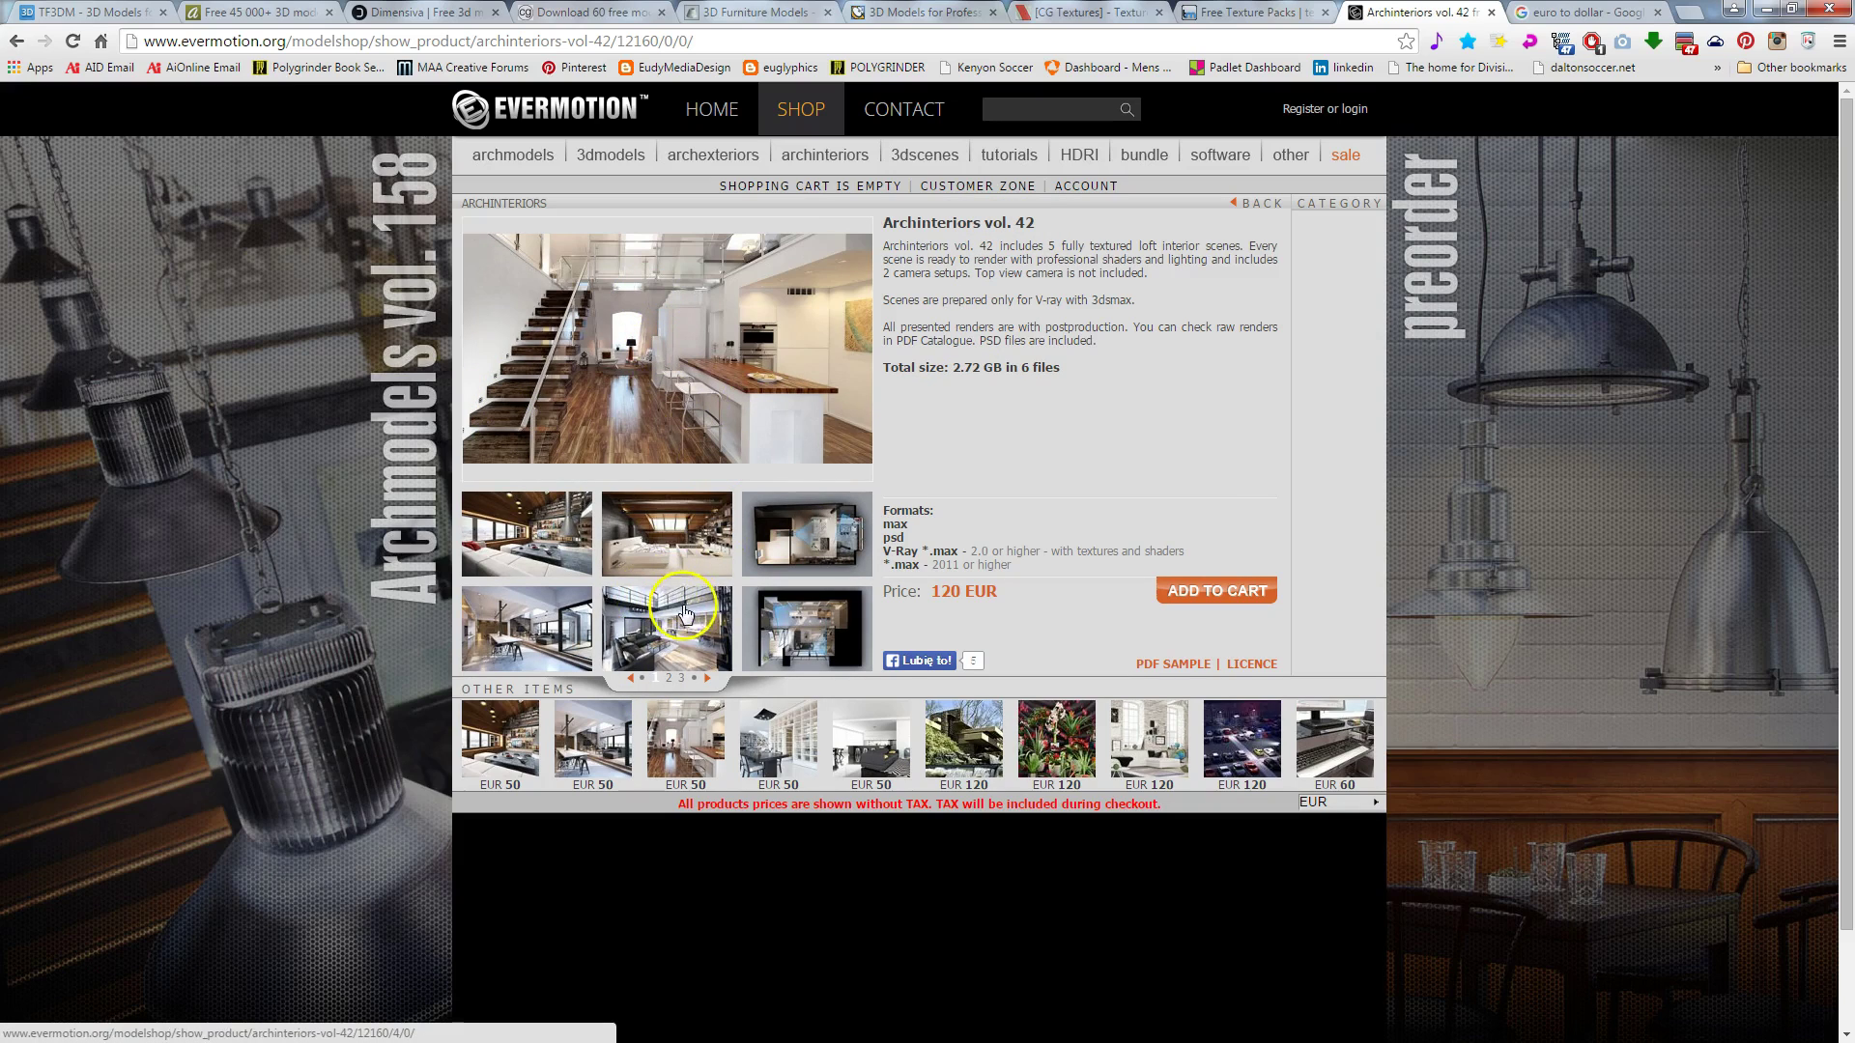
pyautogui.click(673, 678)
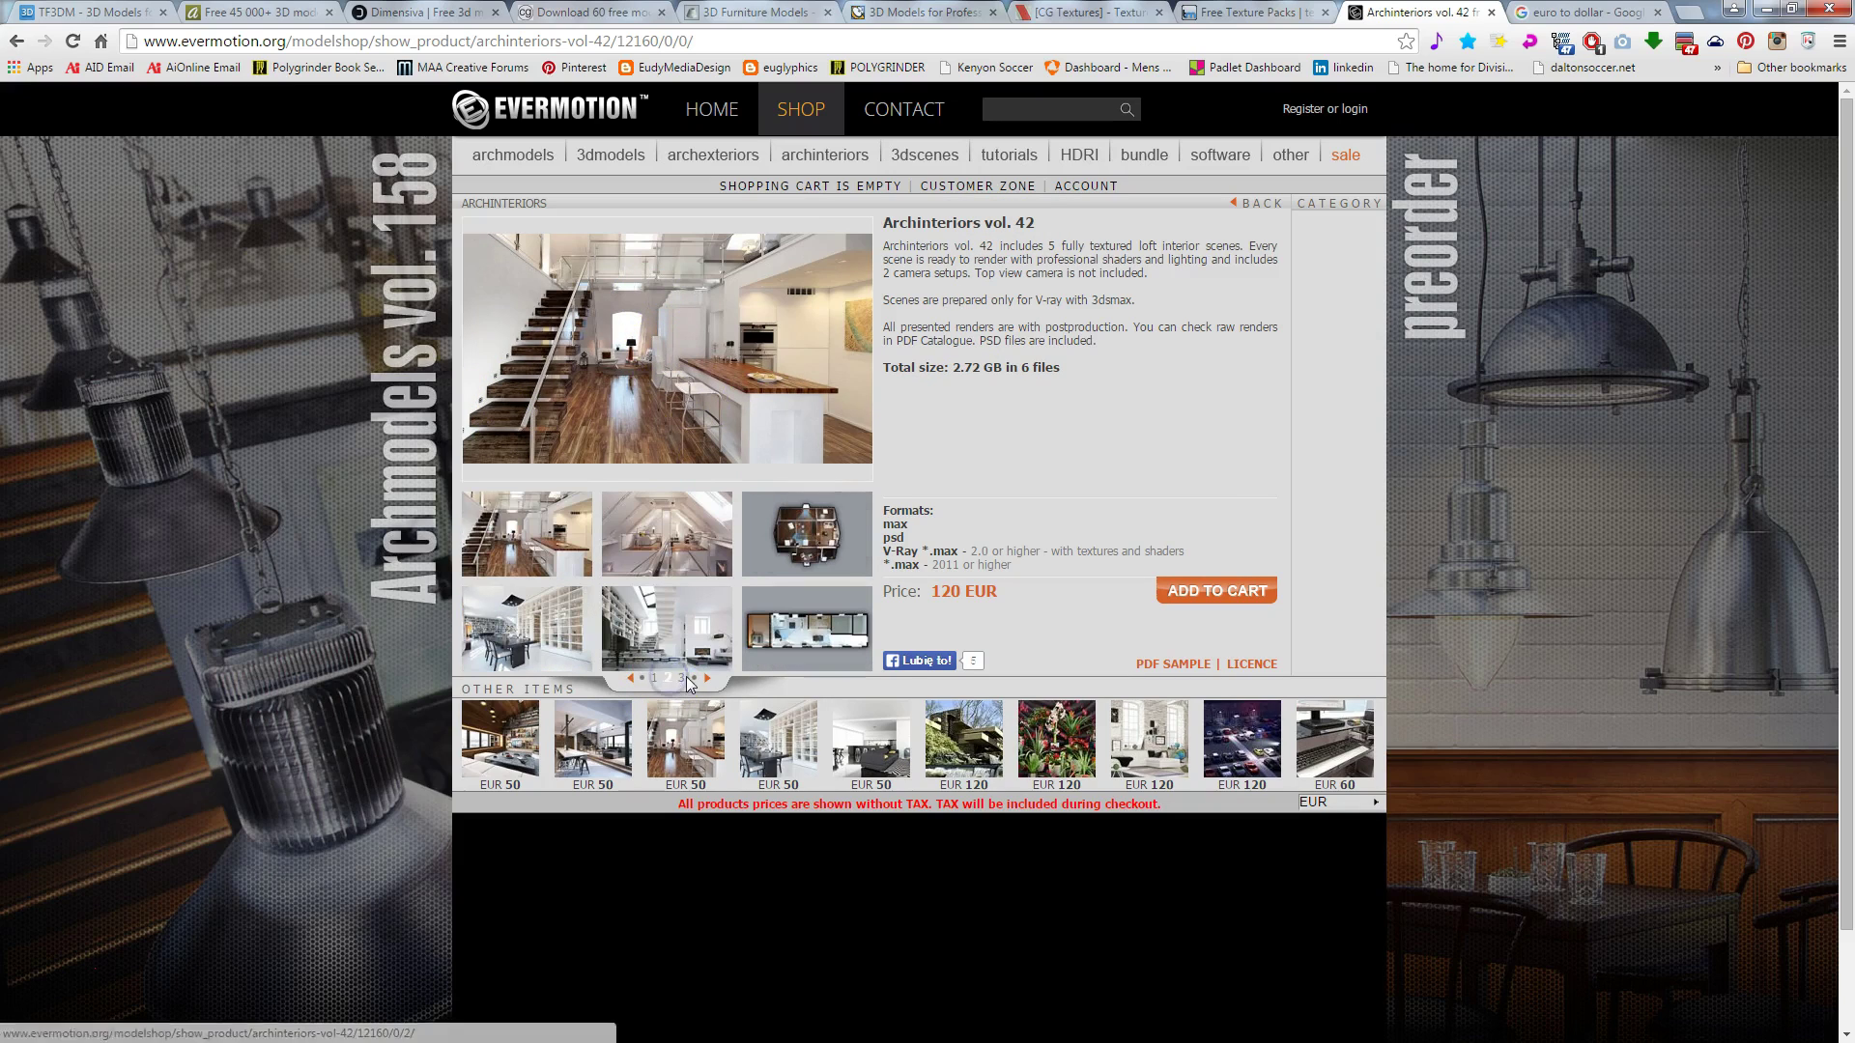
pyautogui.click(680, 553)
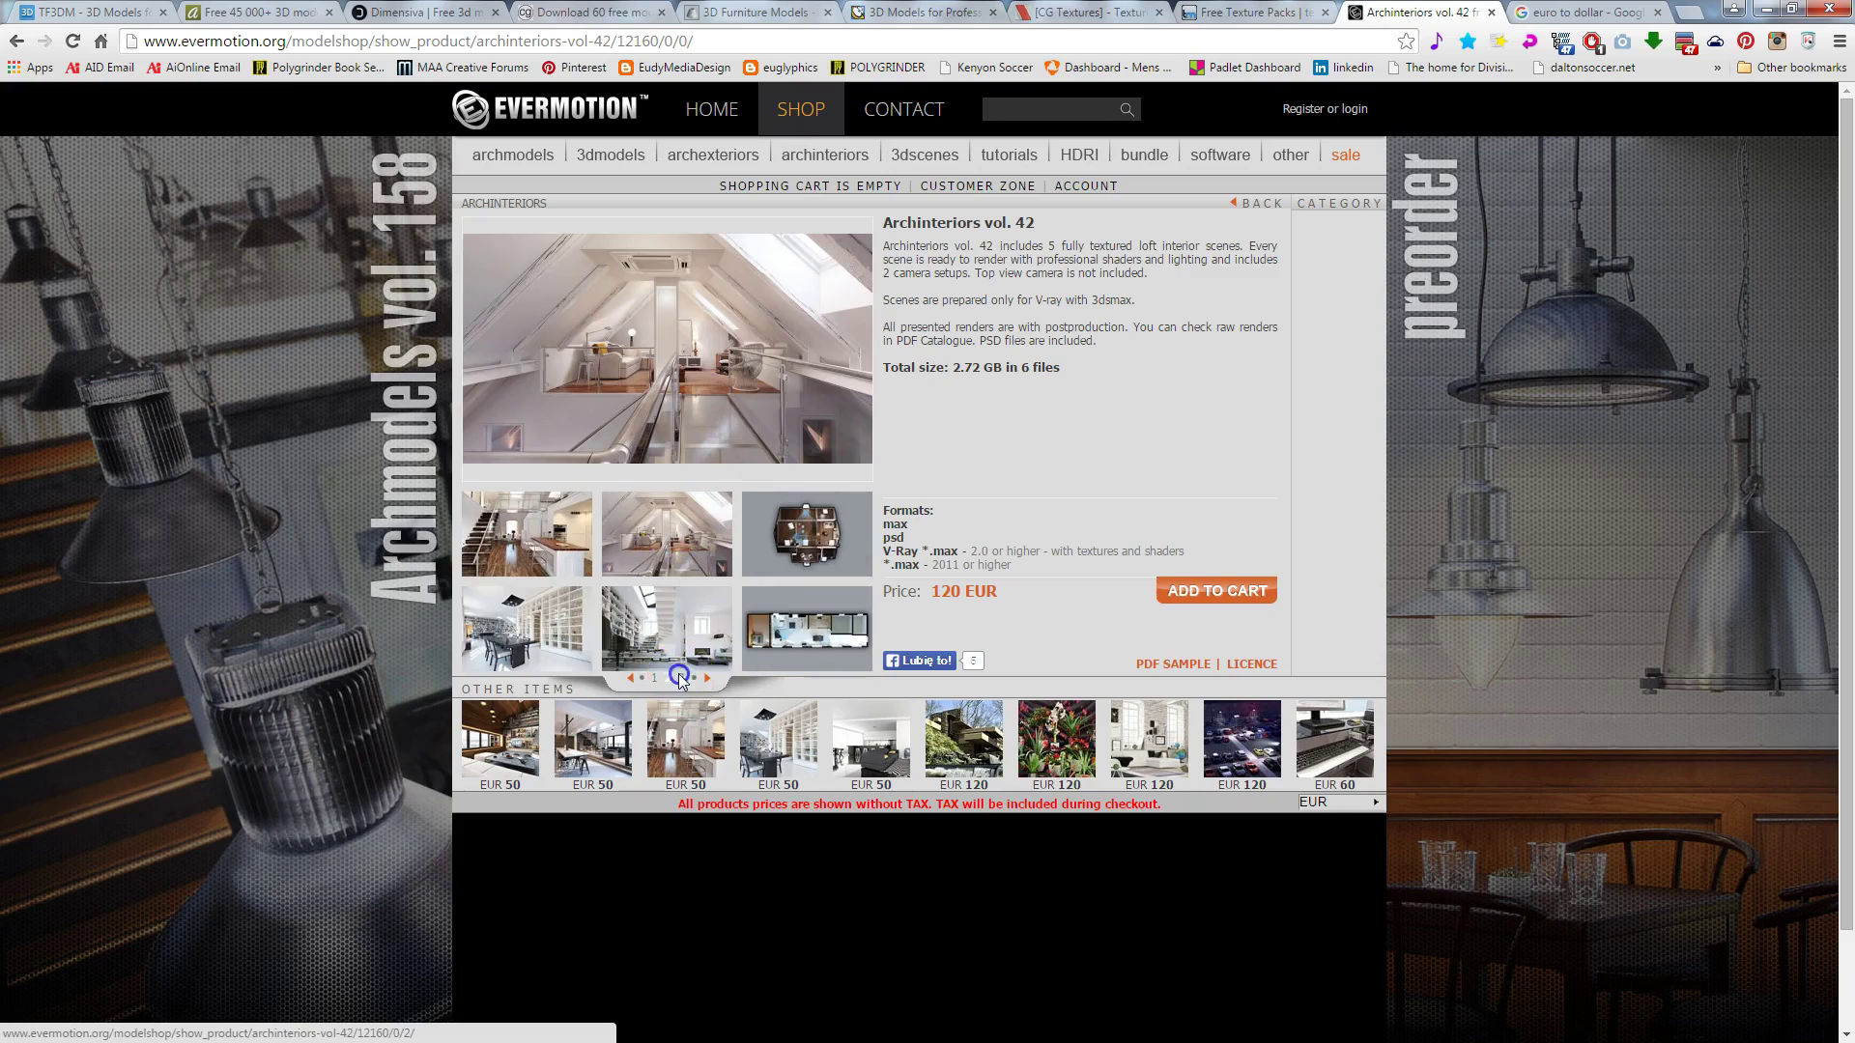
pyautogui.click(680, 677)
pyautogui.click(659, 549)
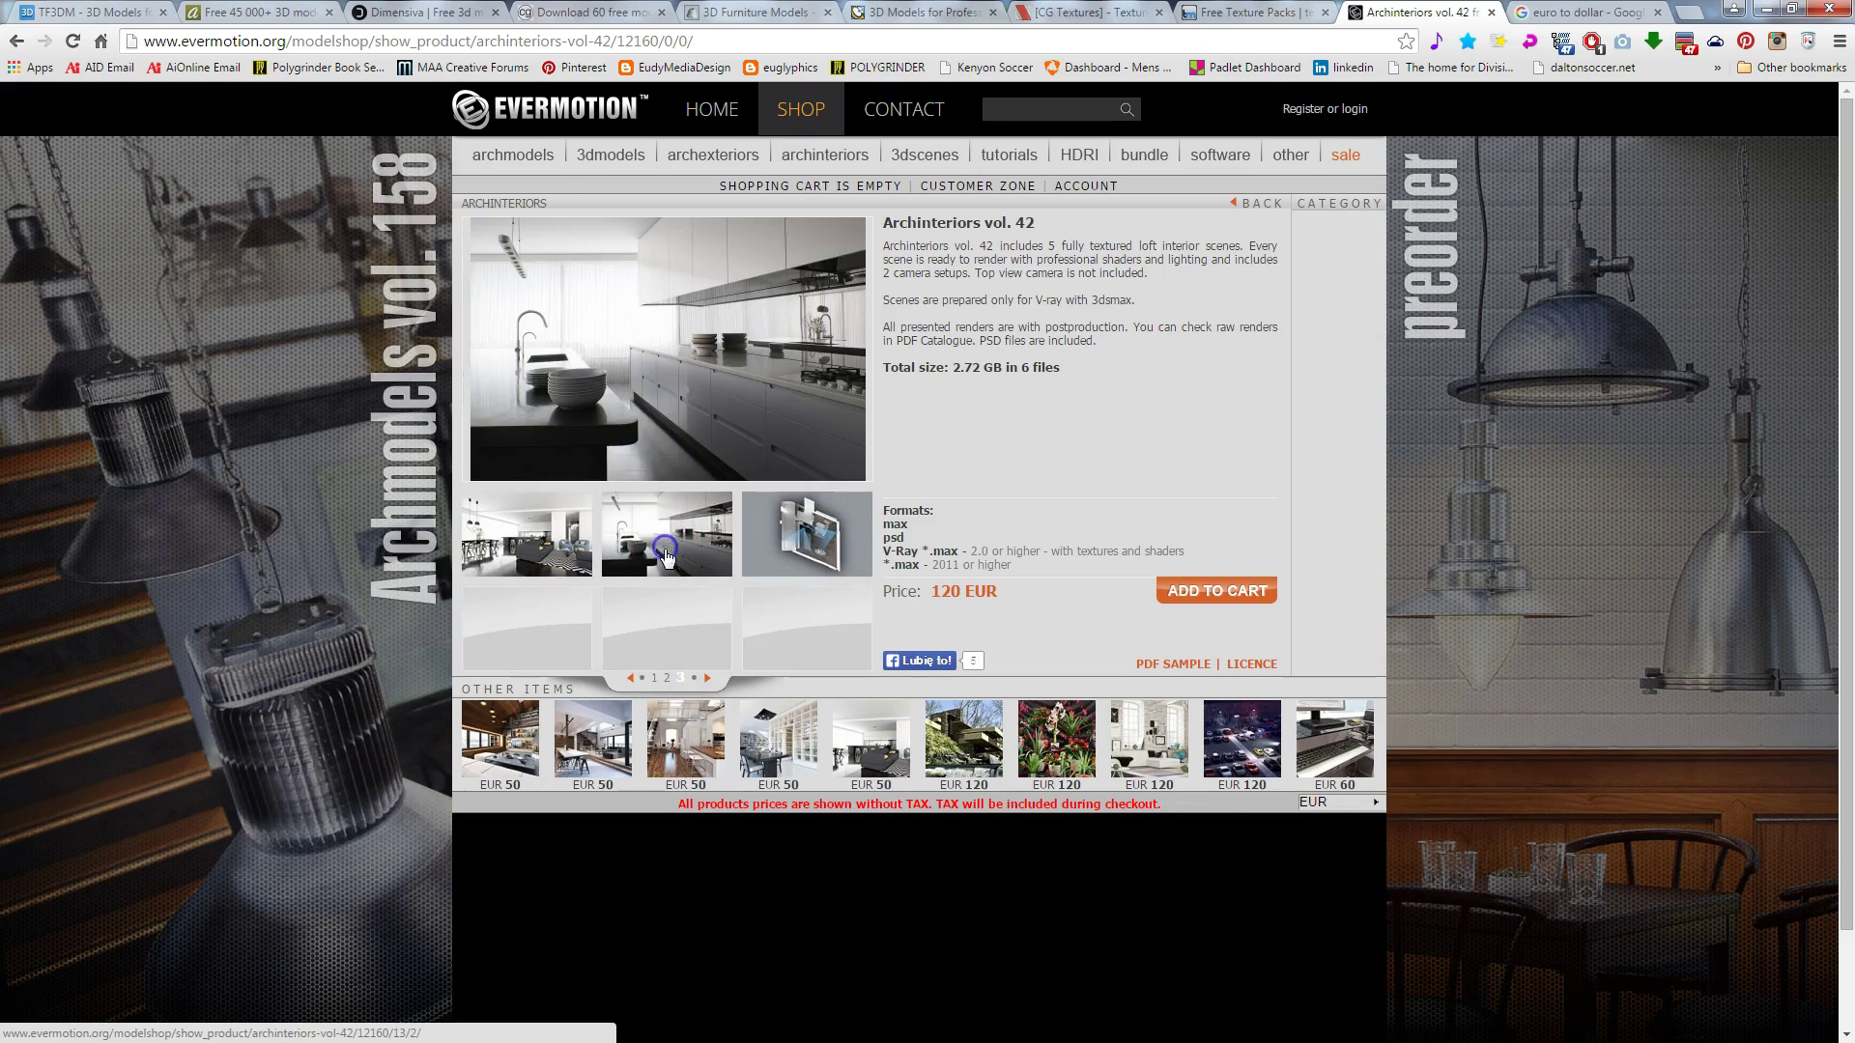
pyautogui.click(554, 546)
pyautogui.click(800, 530)
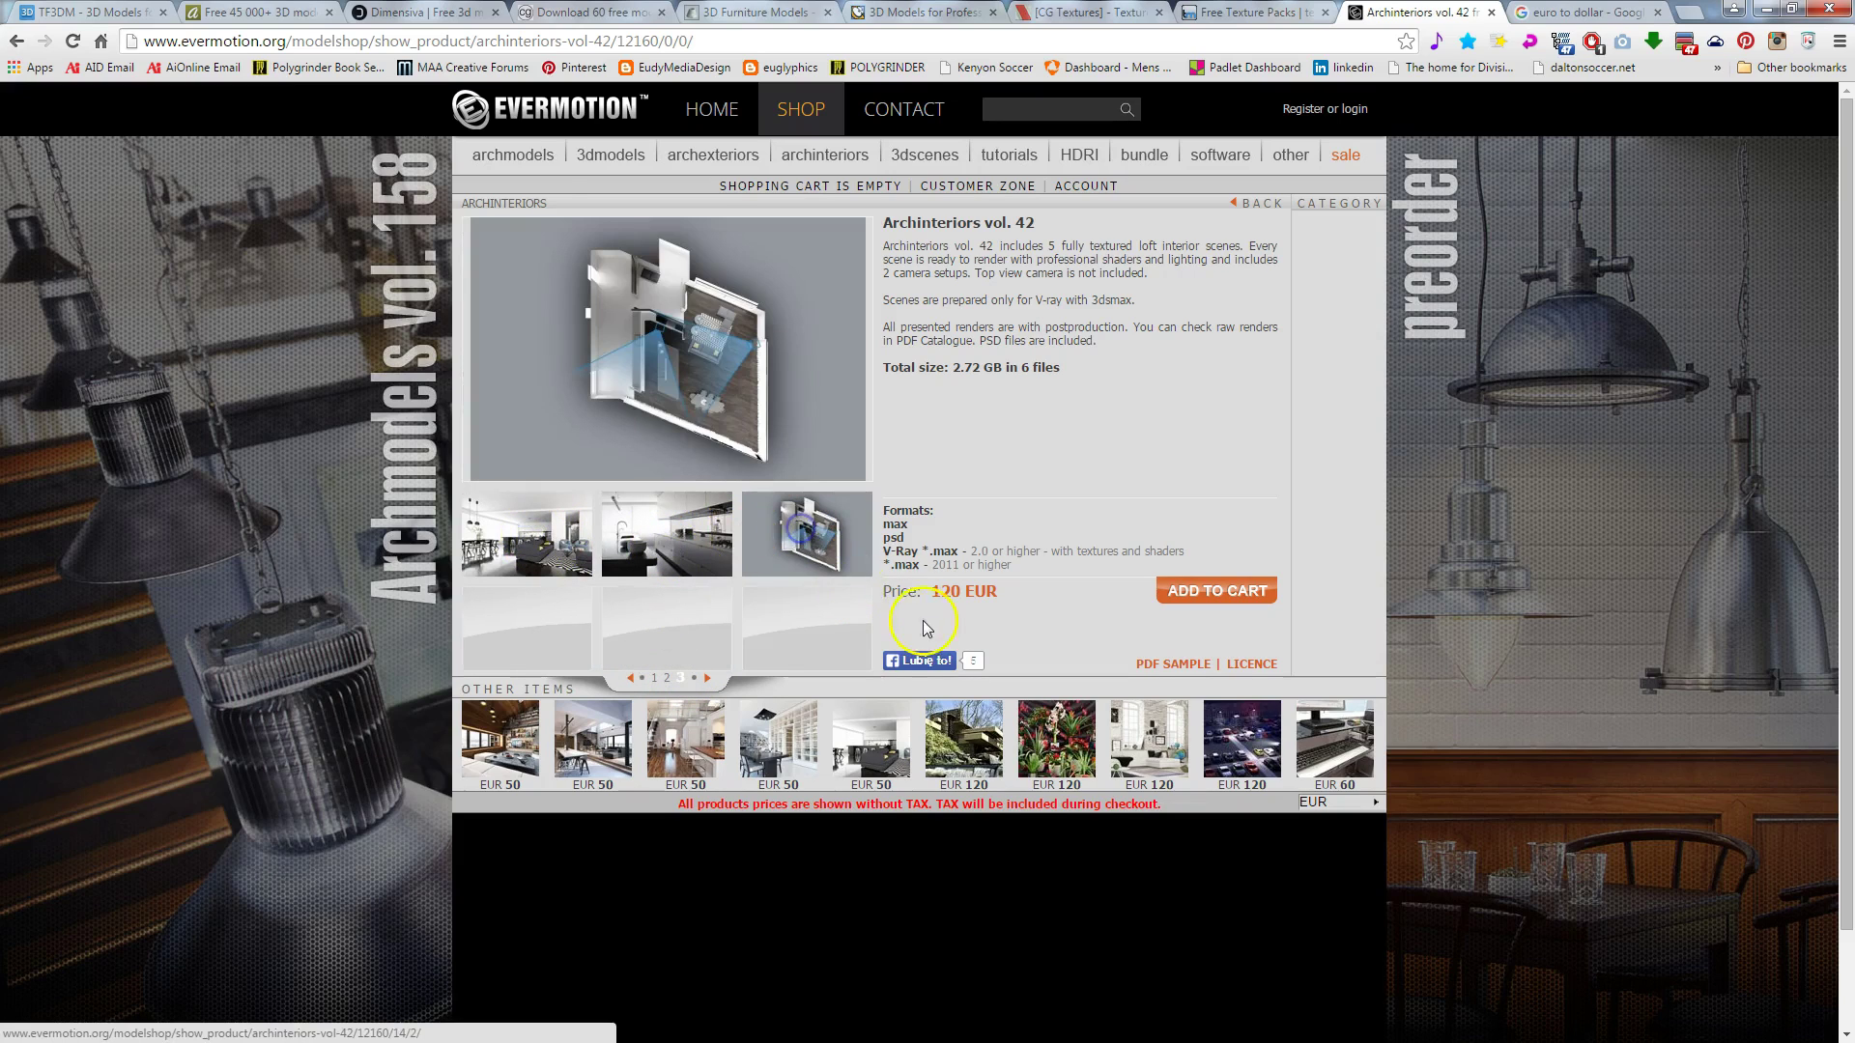
pyautogui.click(542, 548)
# Step: Convert 120 euros to US dollars in Google's currency converter and return to the Archinteriors vol. 42 page
pyautogui.click(1584, 11)
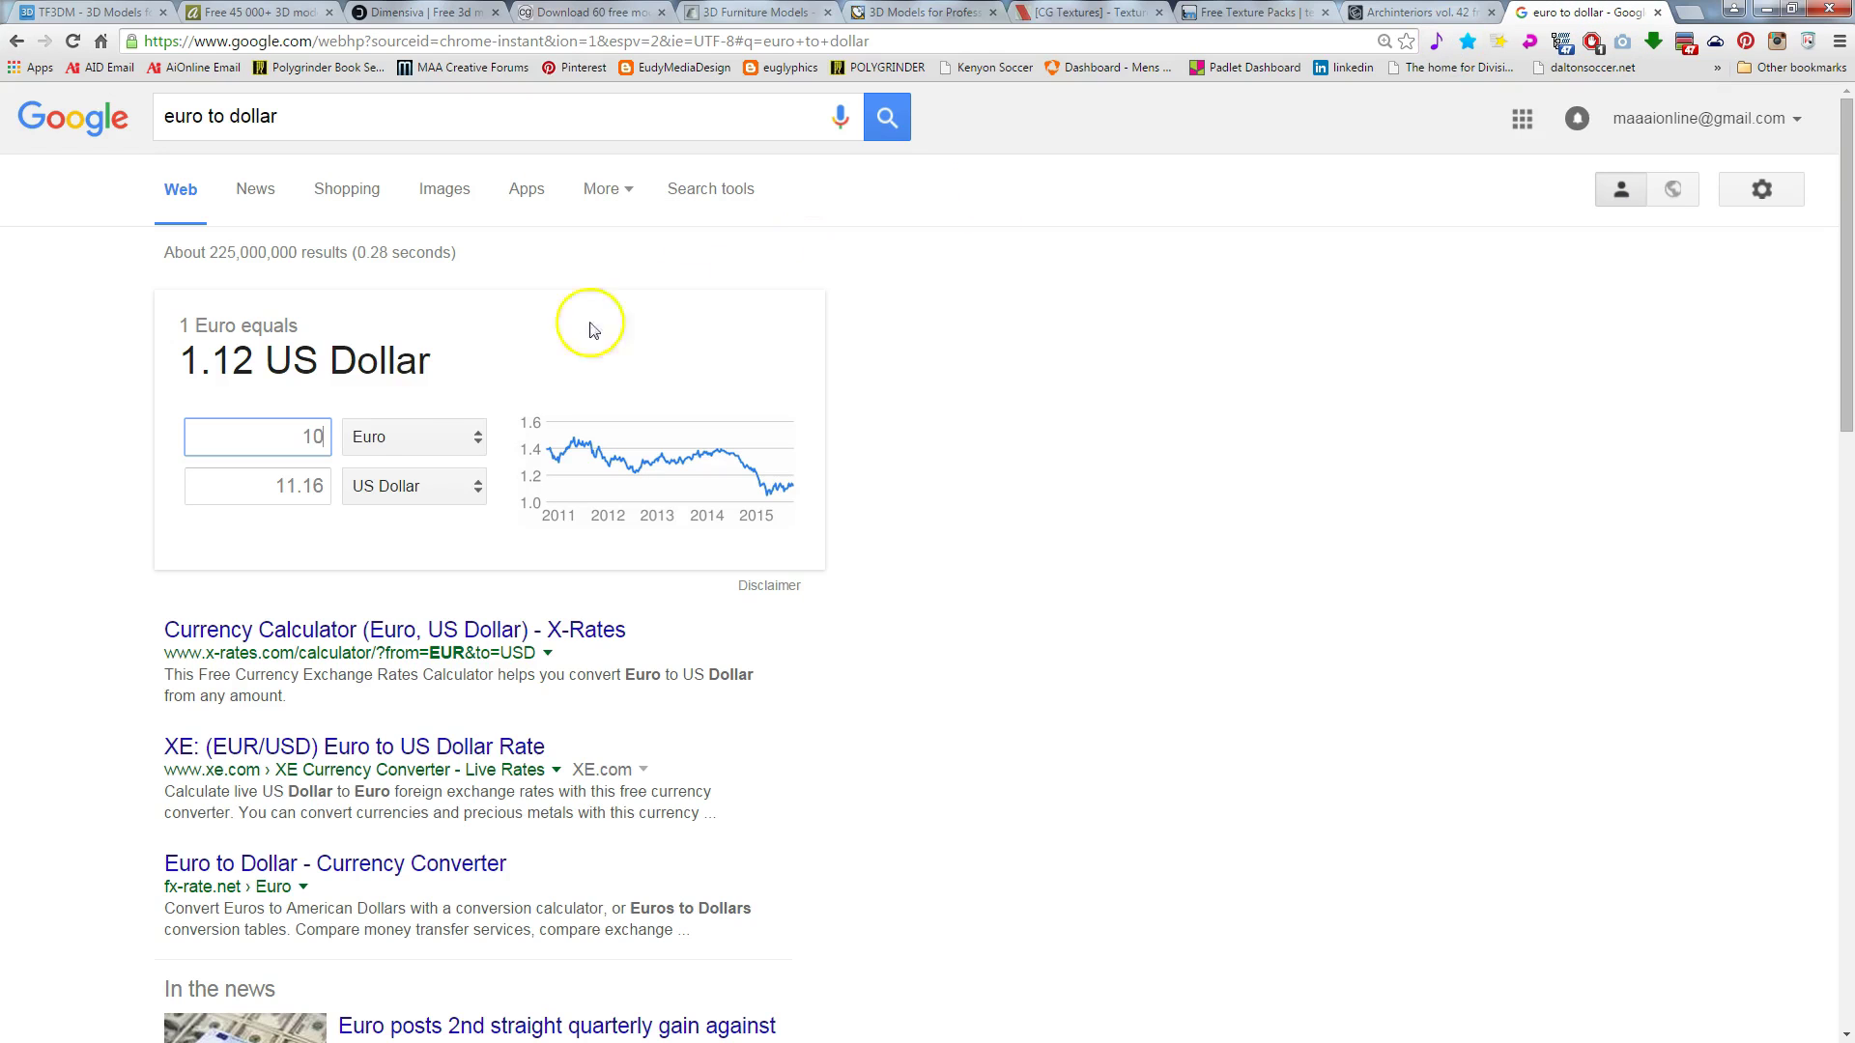
pyautogui.click(318, 439)
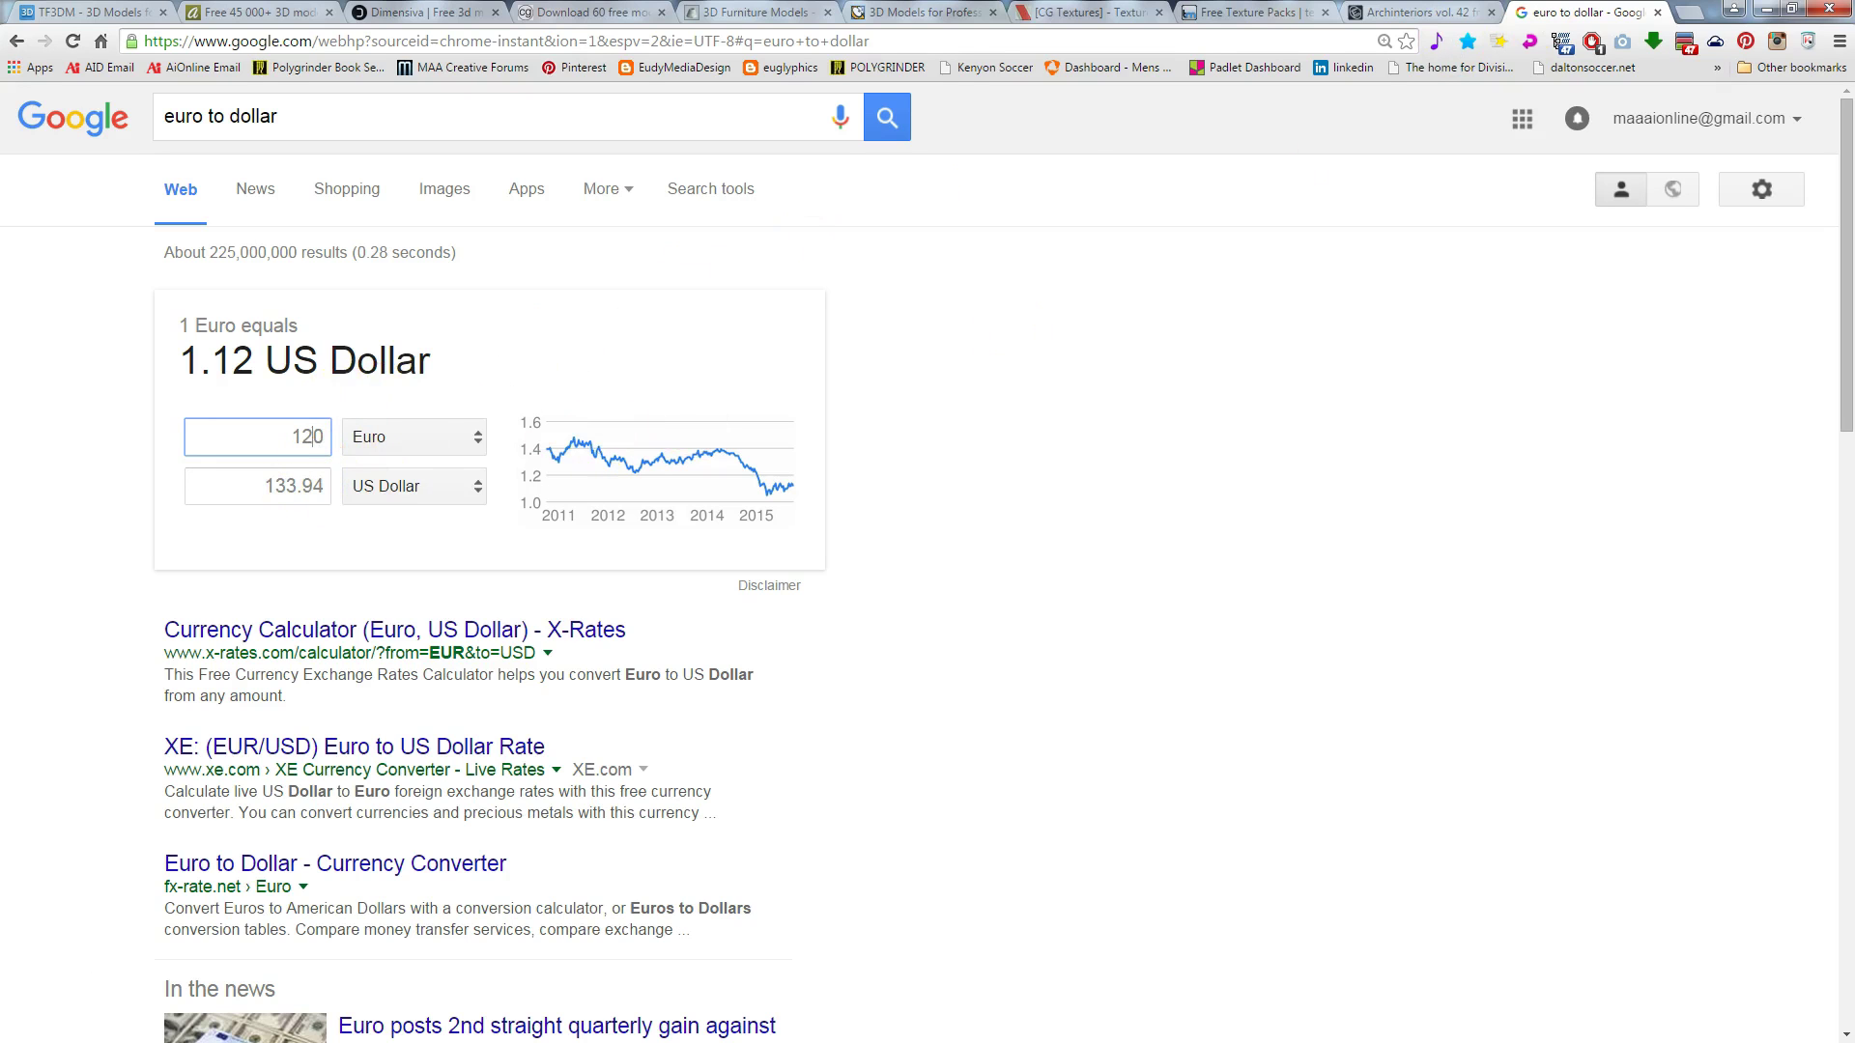
pyautogui.click(1410, 11)
# Step: Examine the loft renders on the second preview page again, including the wooden staircase, and two interiors on the first page
pyautogui.click(671, 680)
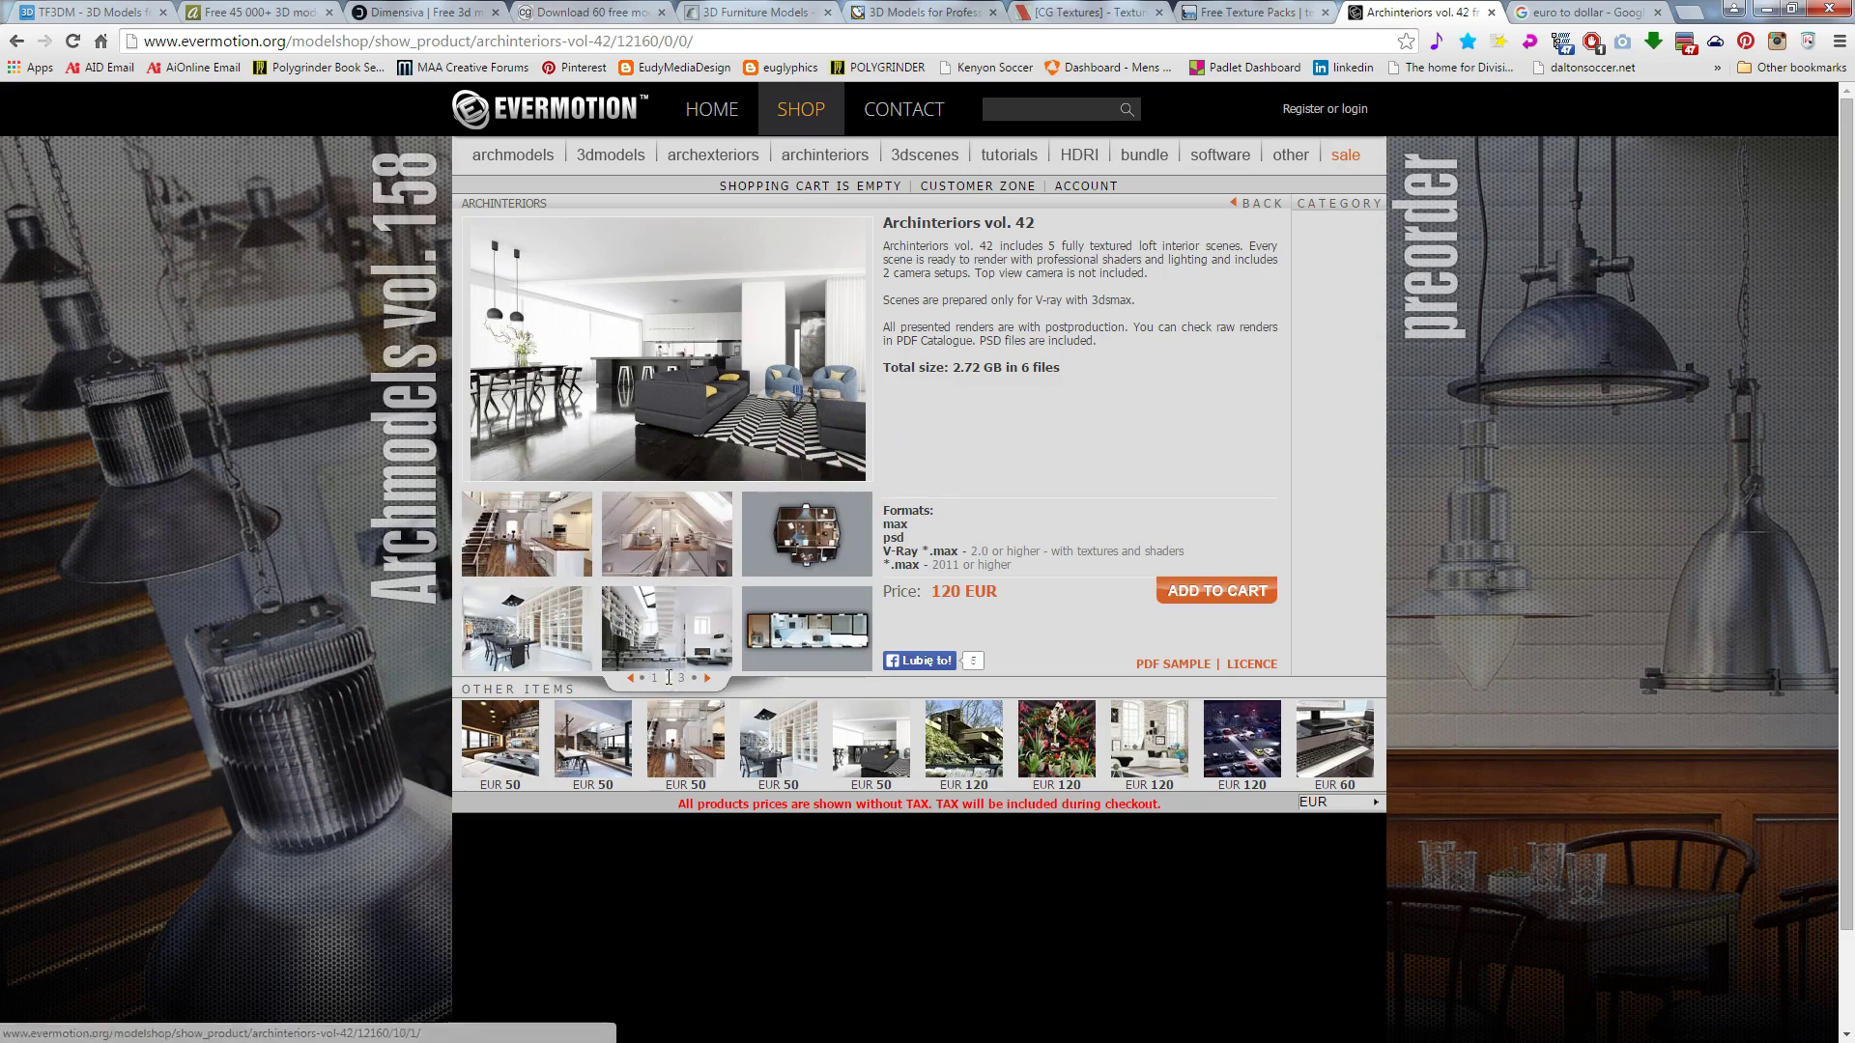
pyautogui.click(692, 538)
pyautogui.click(687, 623)
pyautogui.click(550, 628)
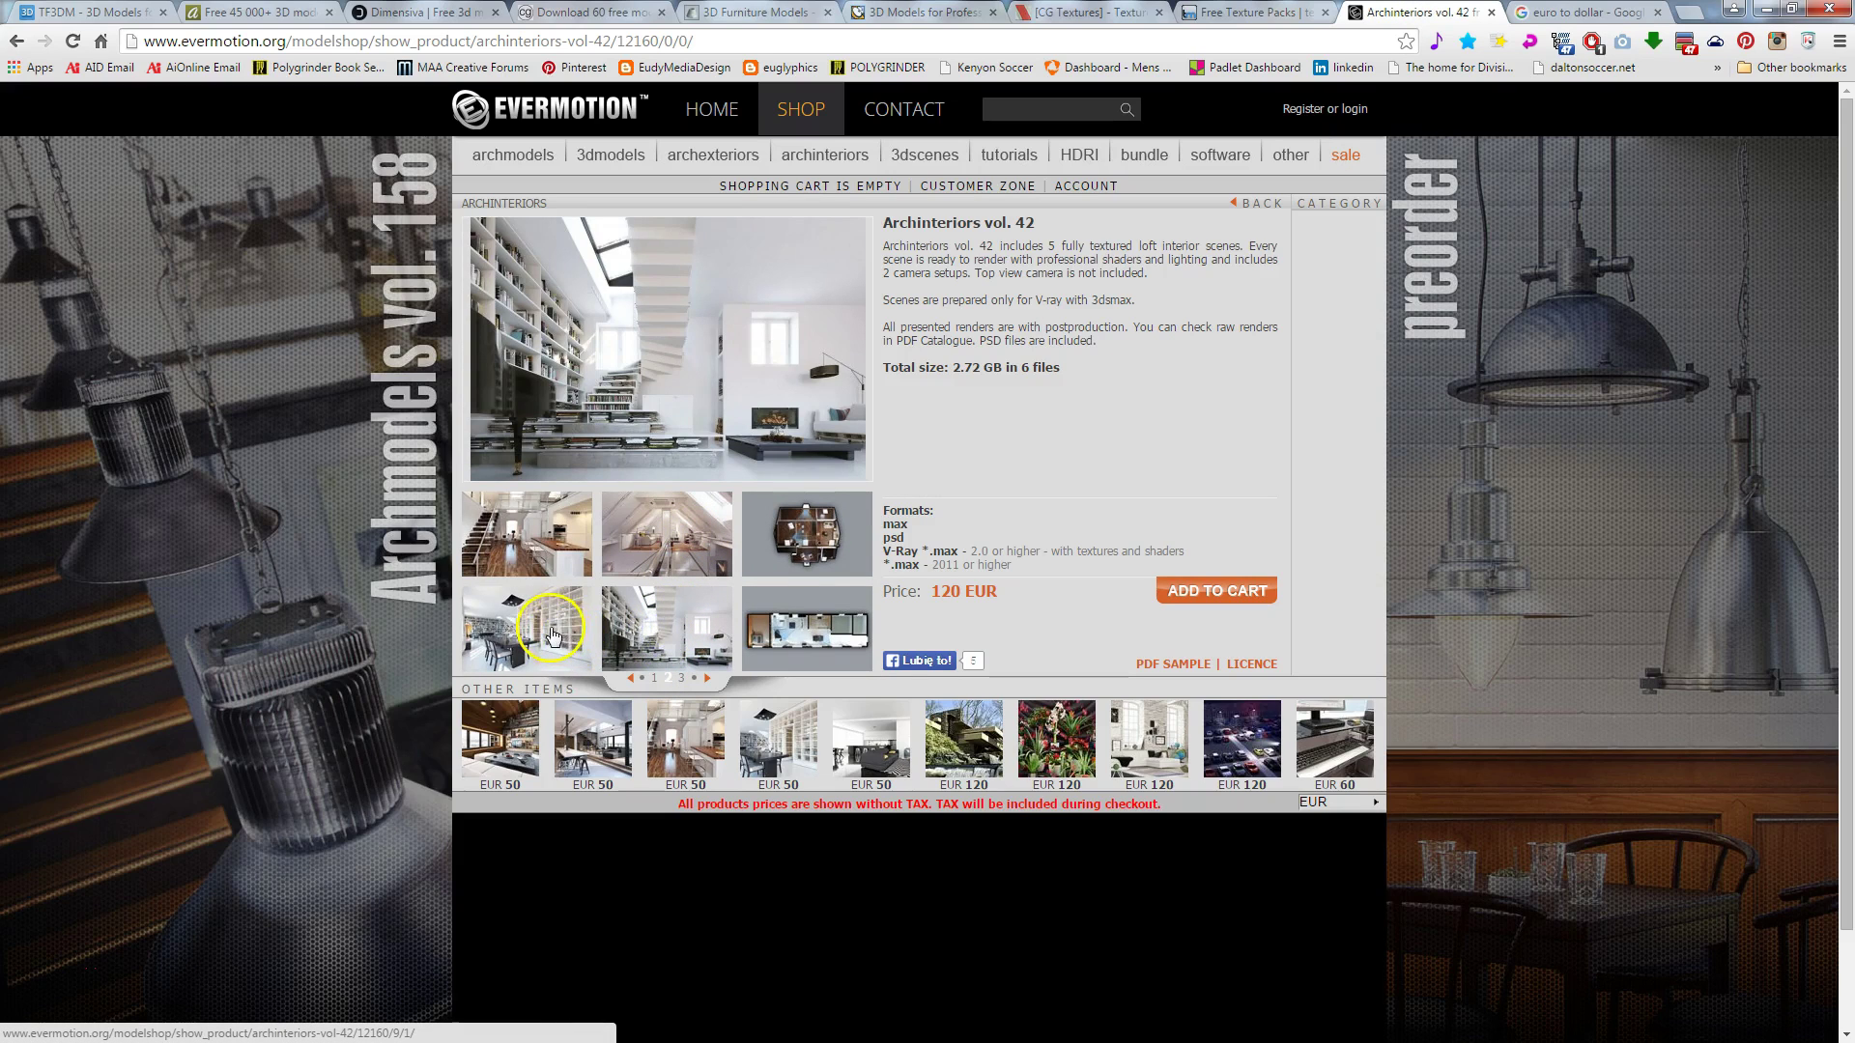
pyautogui.click(517, 545)
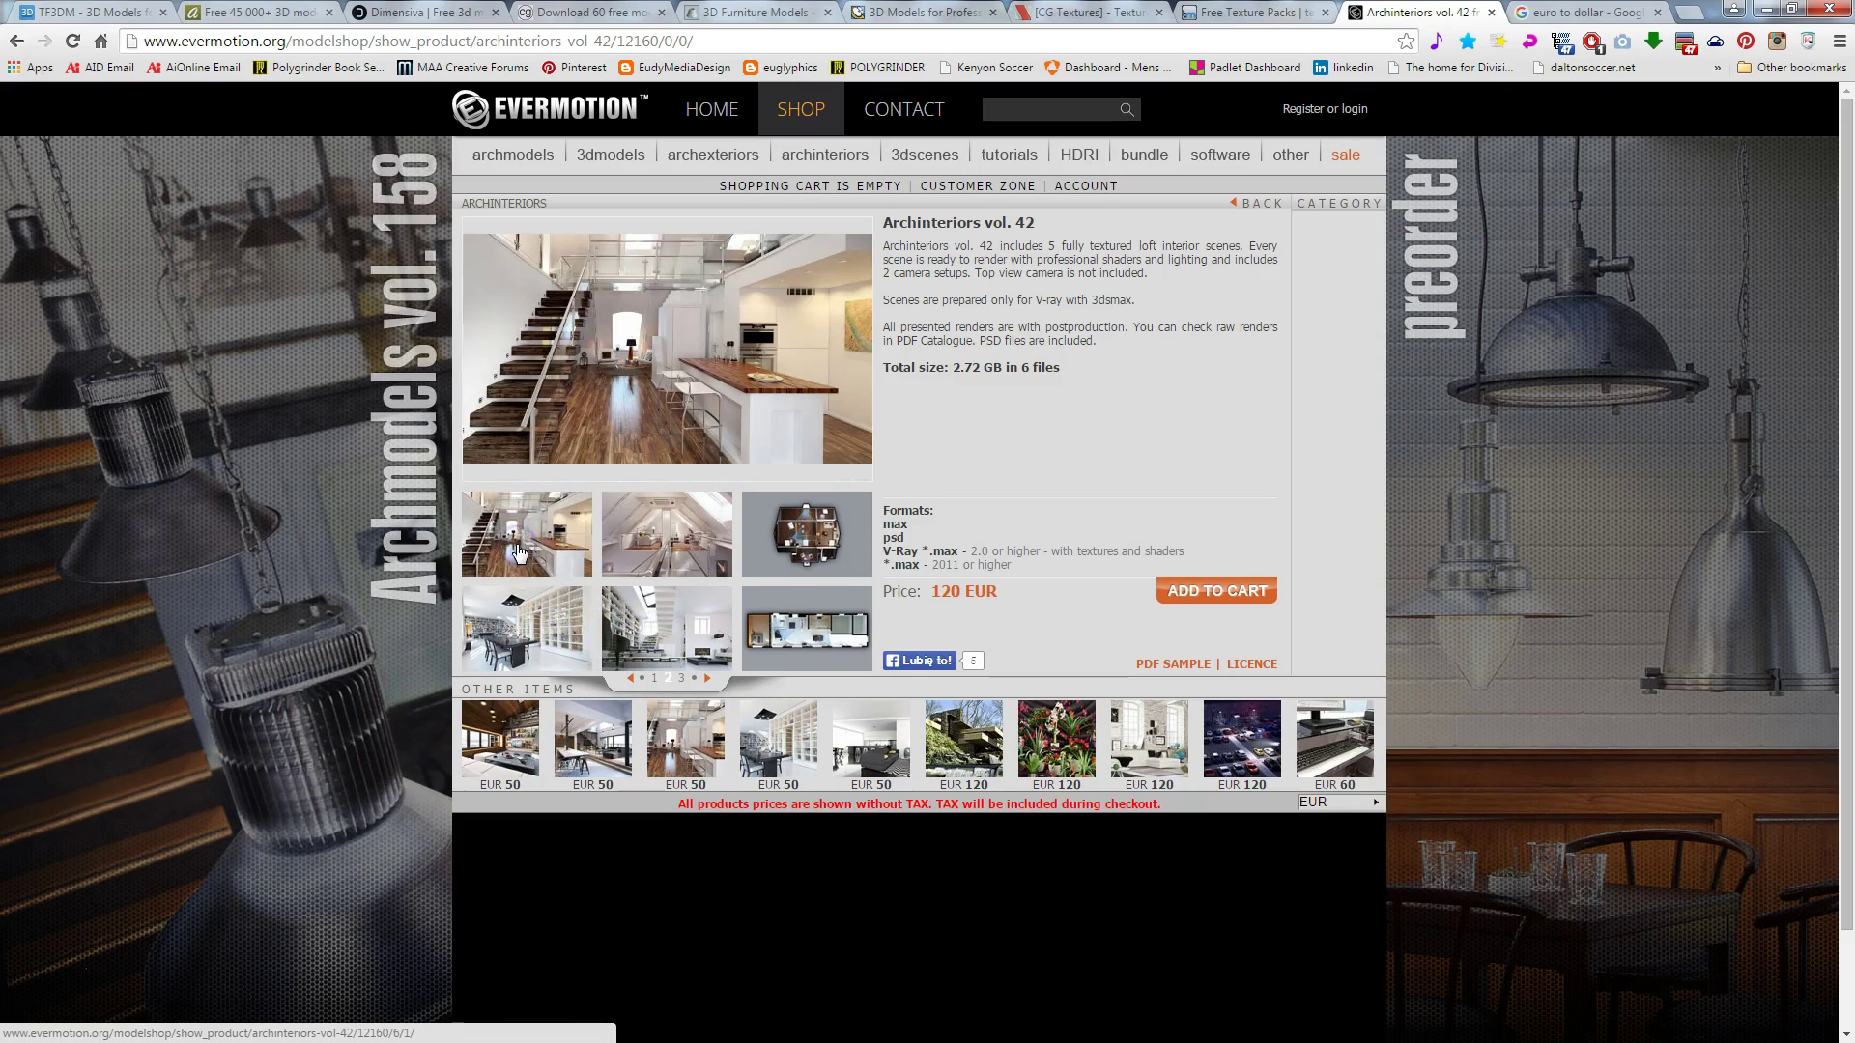
pyautogui.click(656, 677)
pyautogui.click(565, 552)
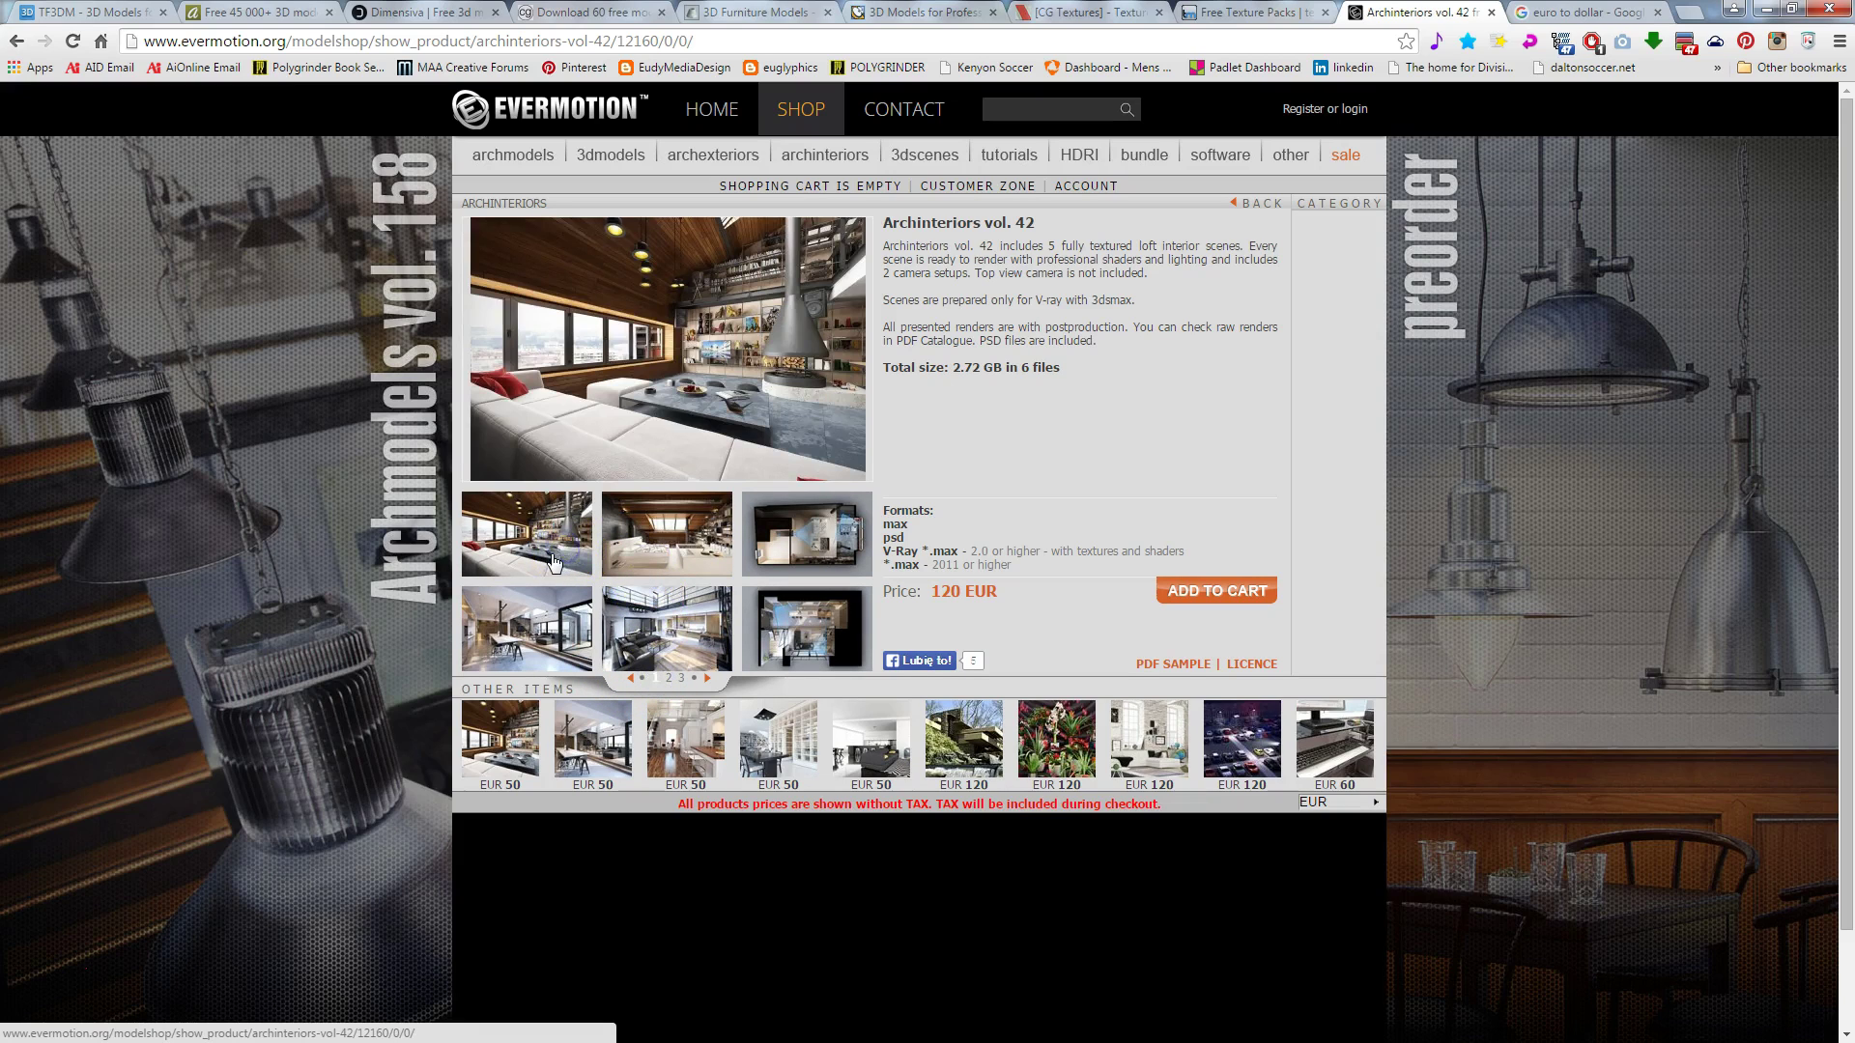
pyautogui.click(533, 628)
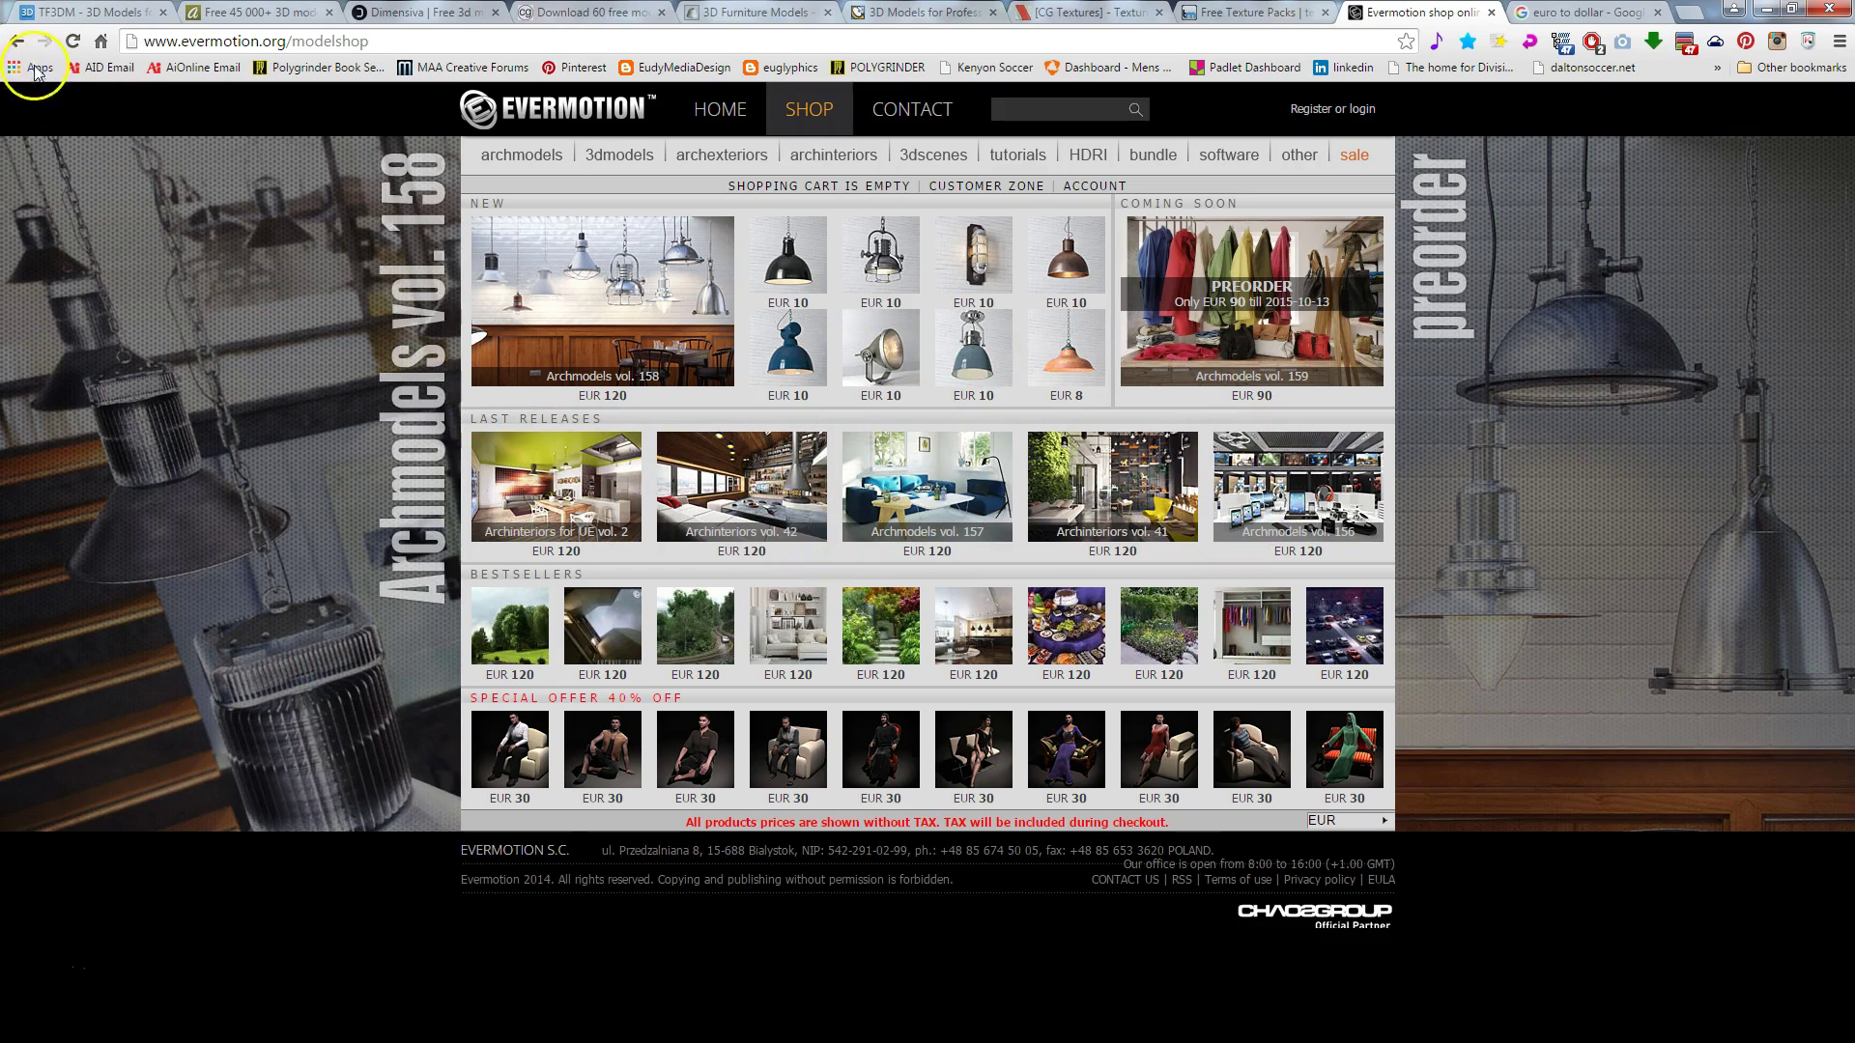
# Step: Switch to the TF3DM site and browse its just-added and trending models
pyautogui.click(87, 15)
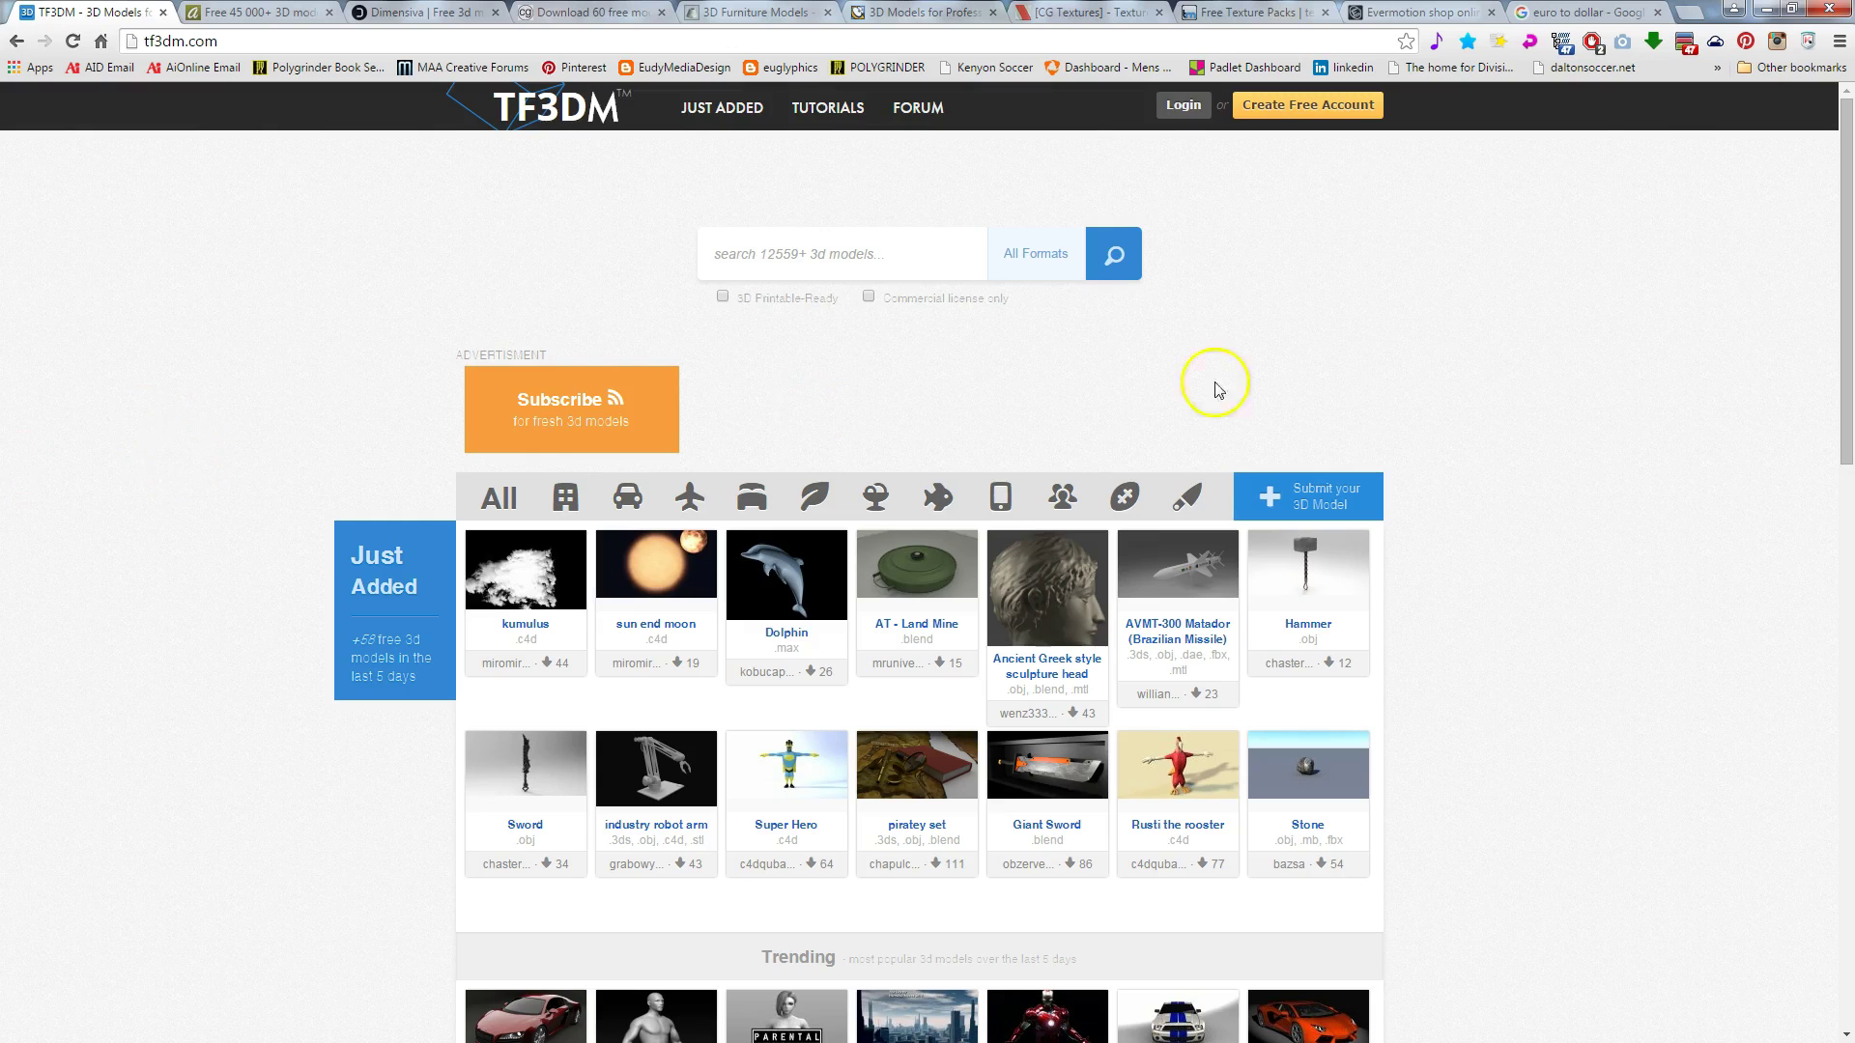
pyautogui.scroll(-6, 251, 448)
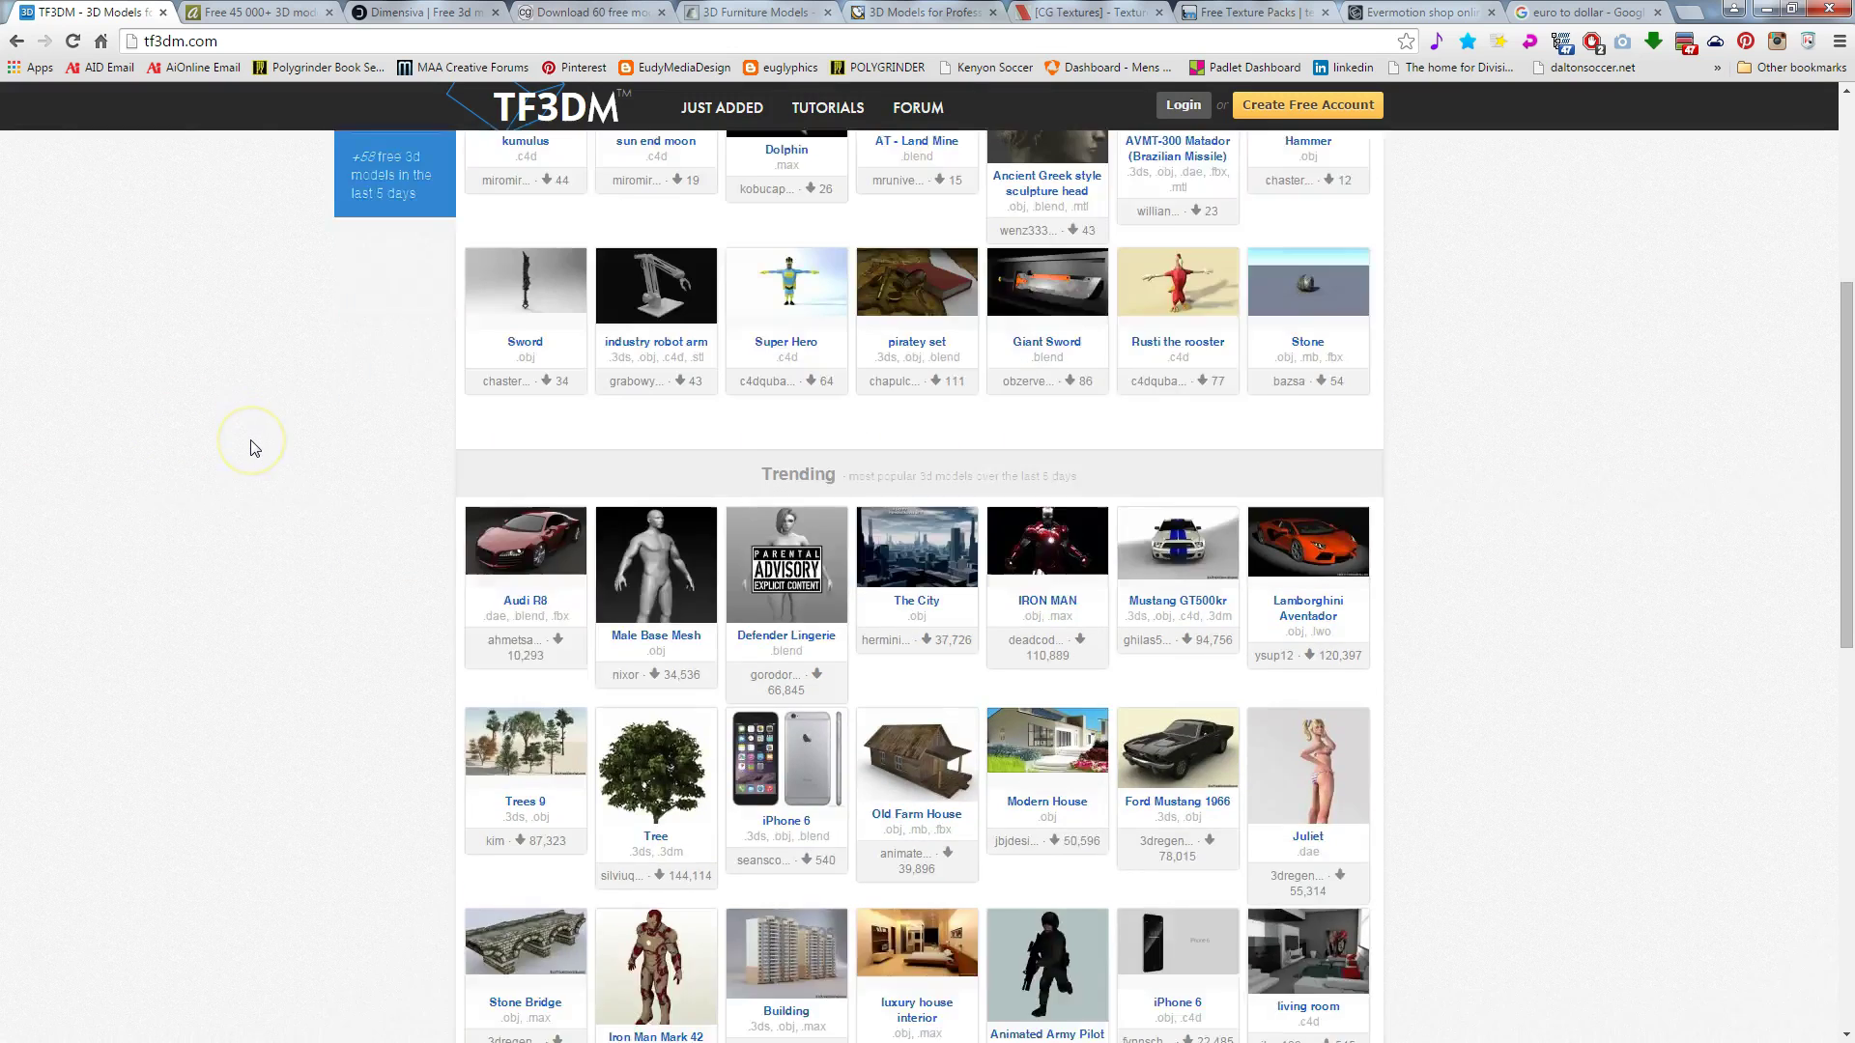
pyautogui.scroll(3, 249, 444)
pyautogui.scroll(2, 248, 491)
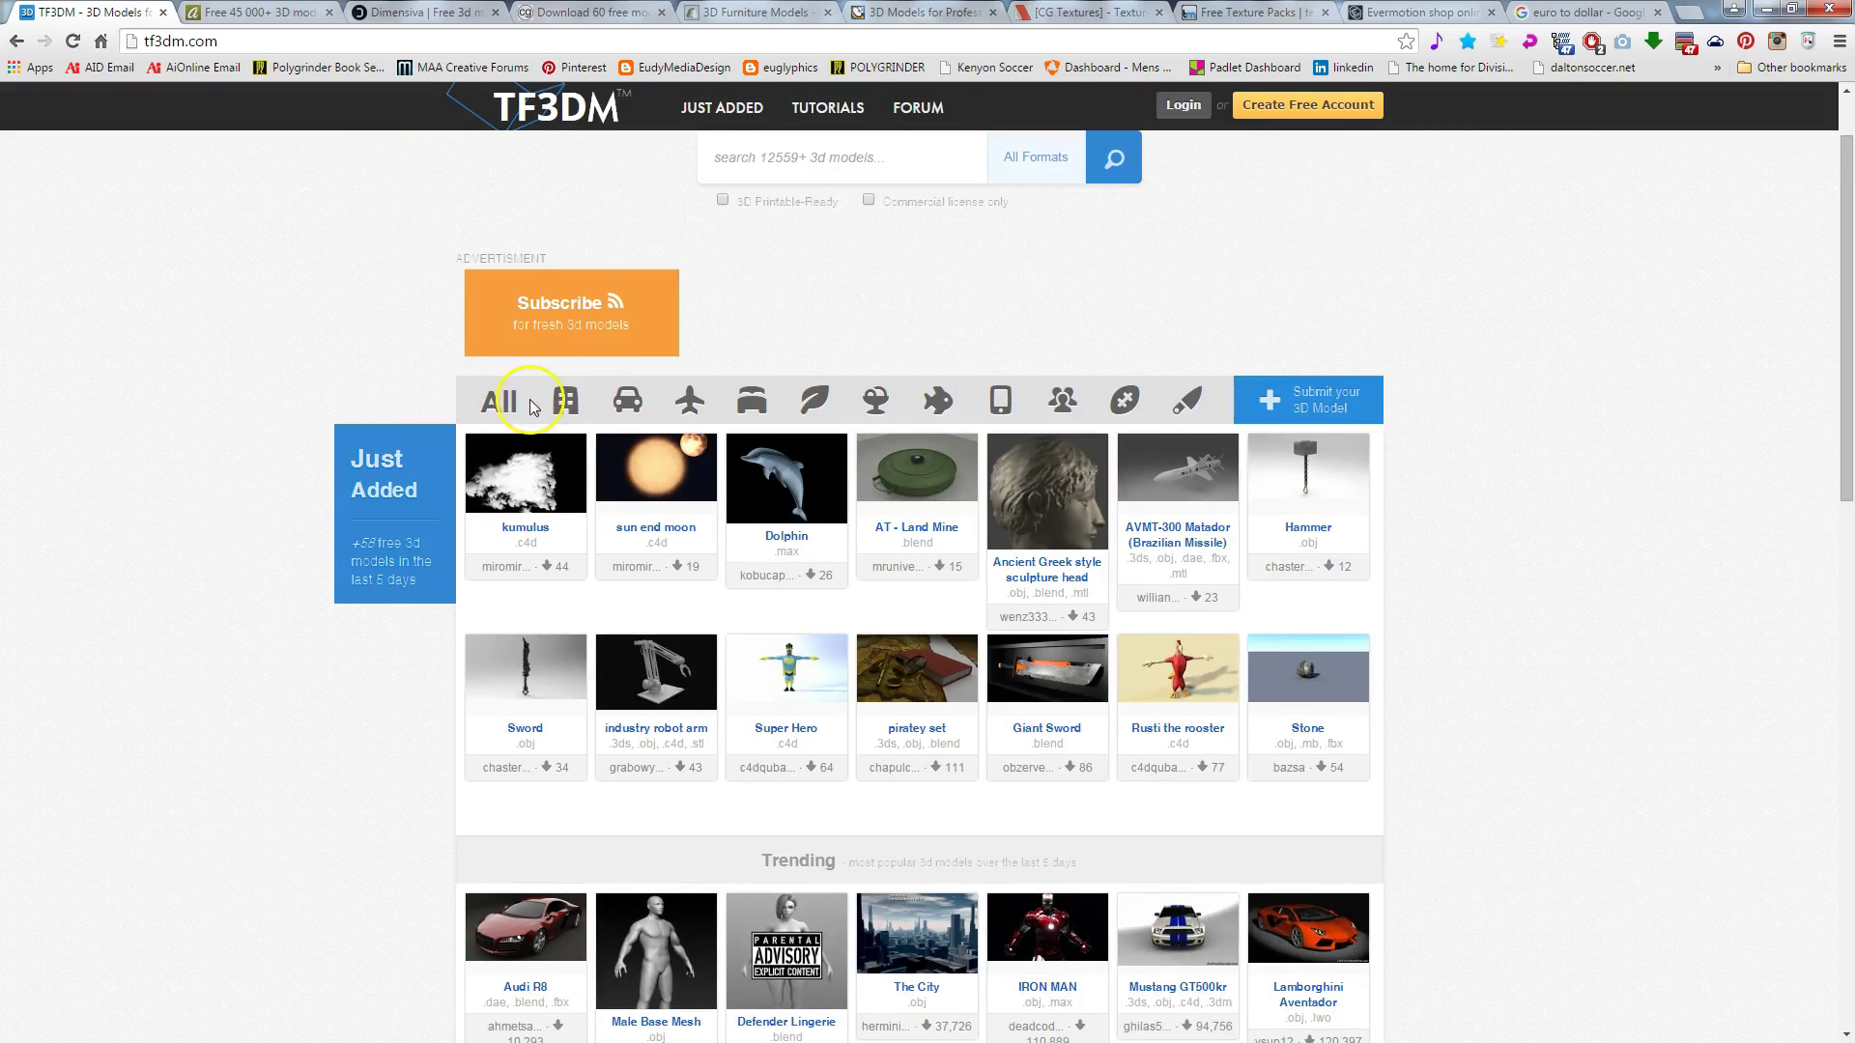
# Step: Open TF3DM's furniture category and look over its new, trending and popular free models
pyautogui.click(752, 406)
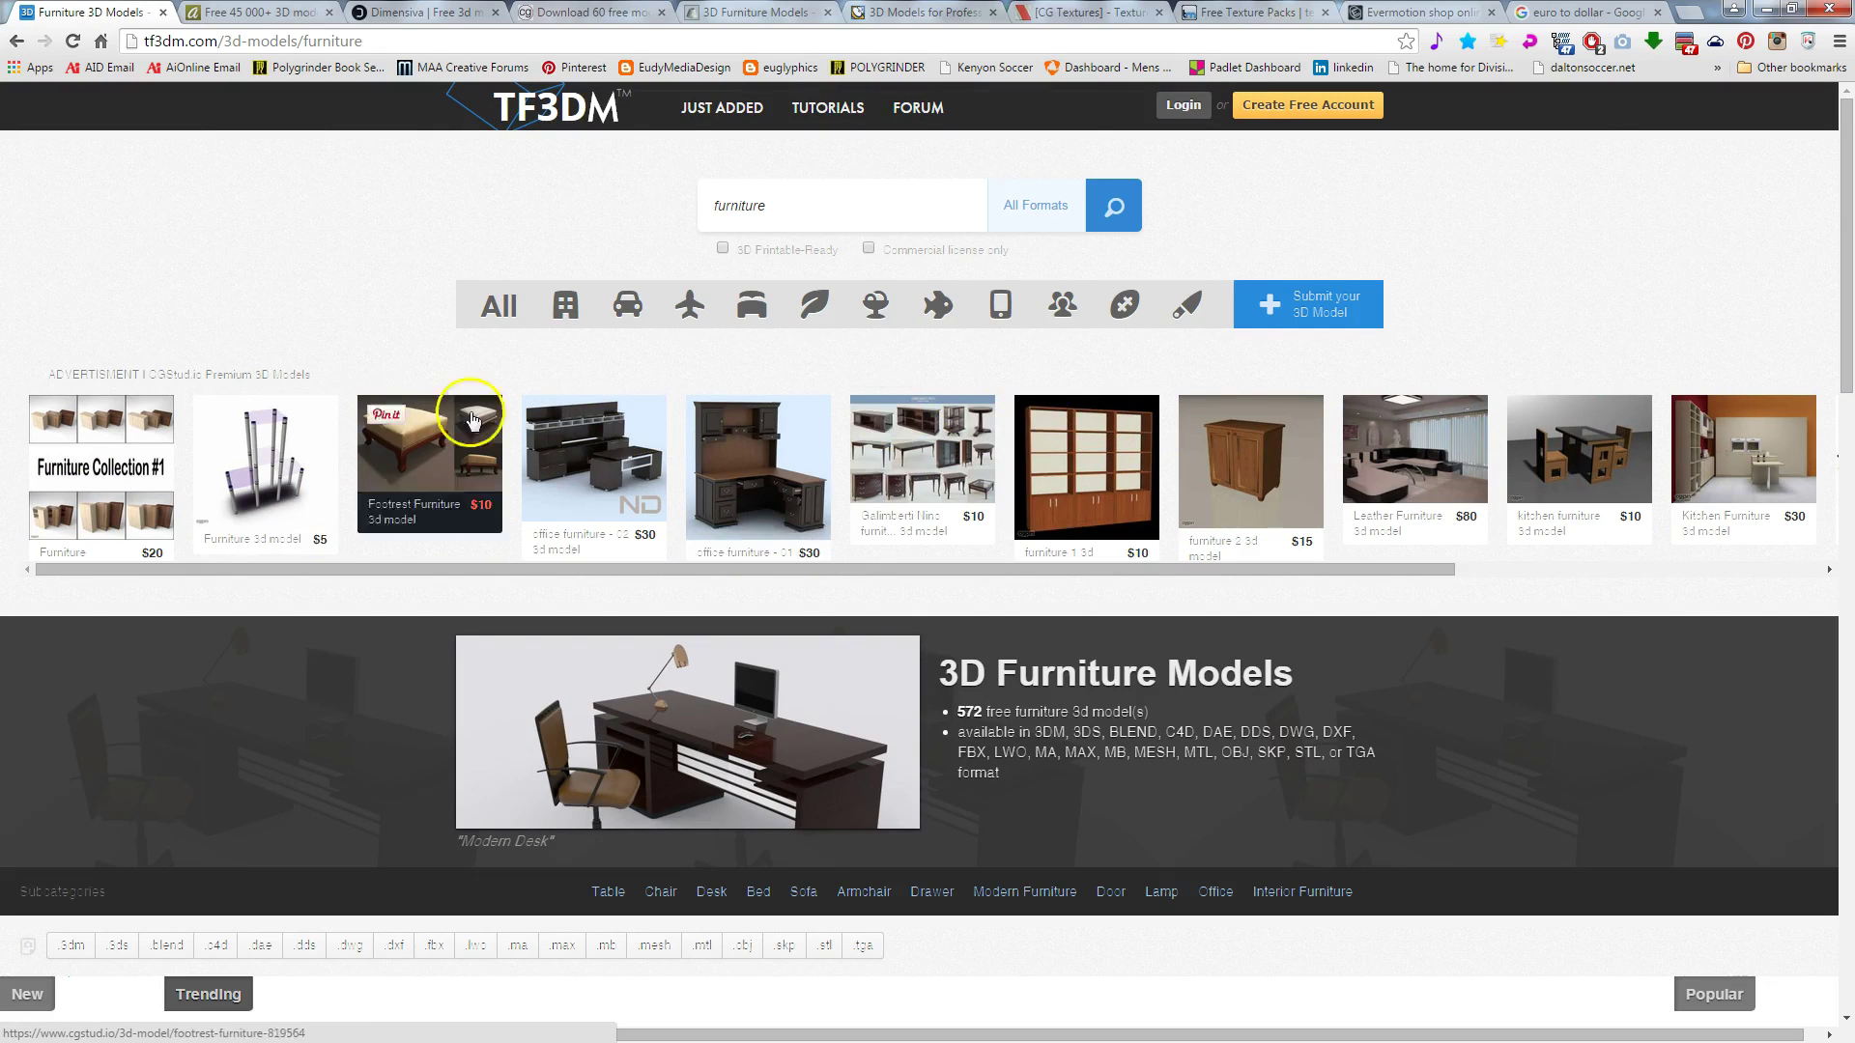
pyautogui.scroll(-8, 822, 483)
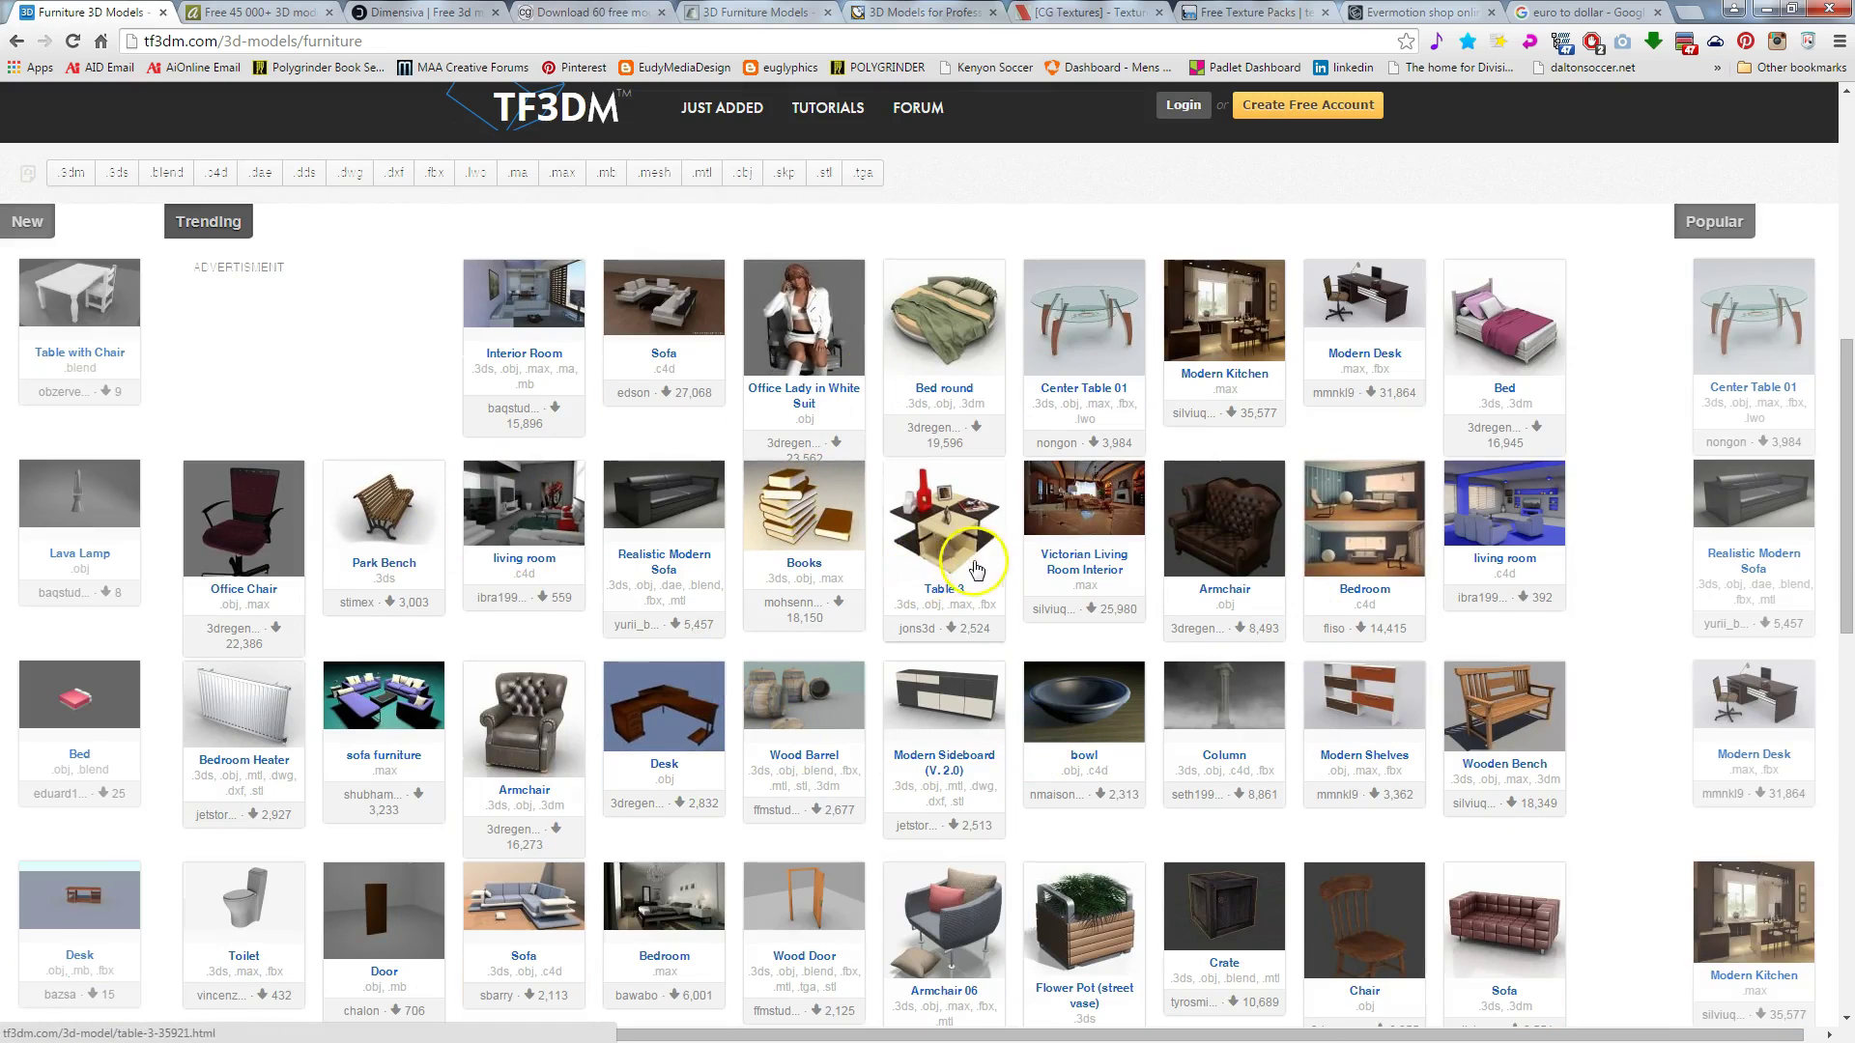
pyautogui.scroll(-1, 815, 534)
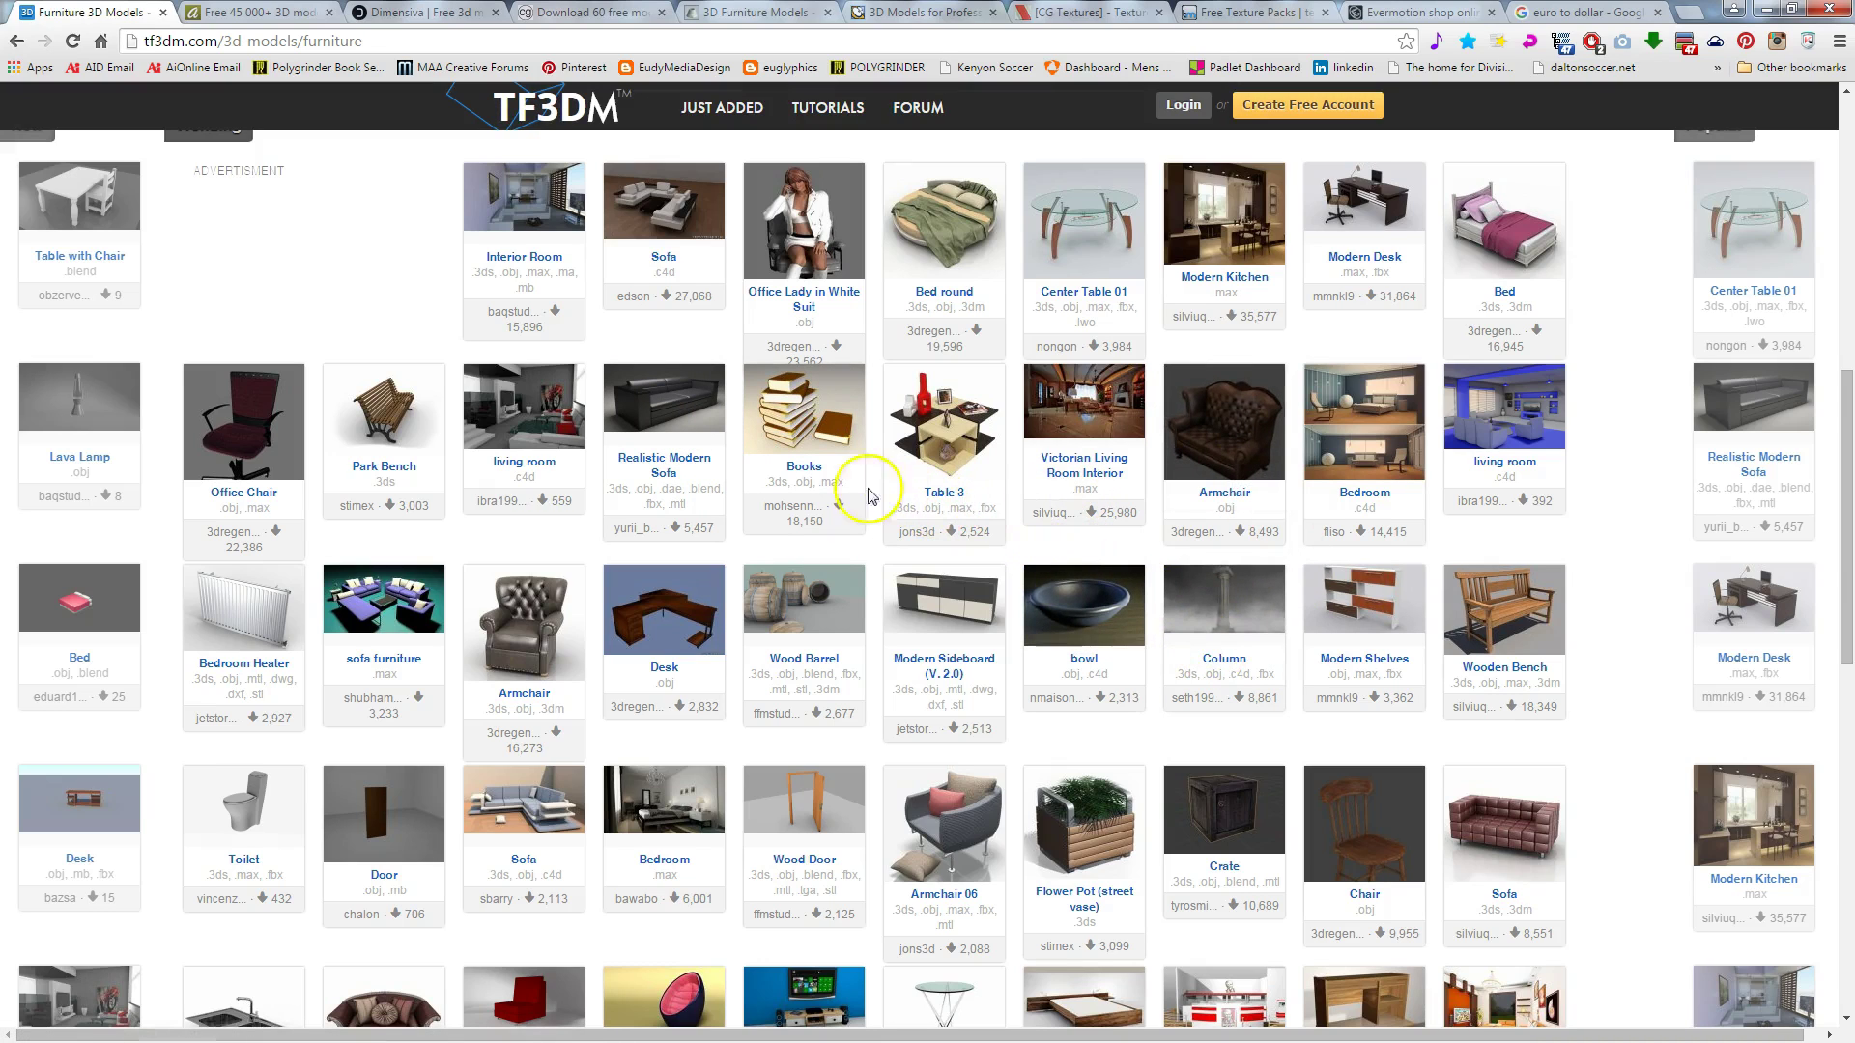
pyautogui.click(527, 398)
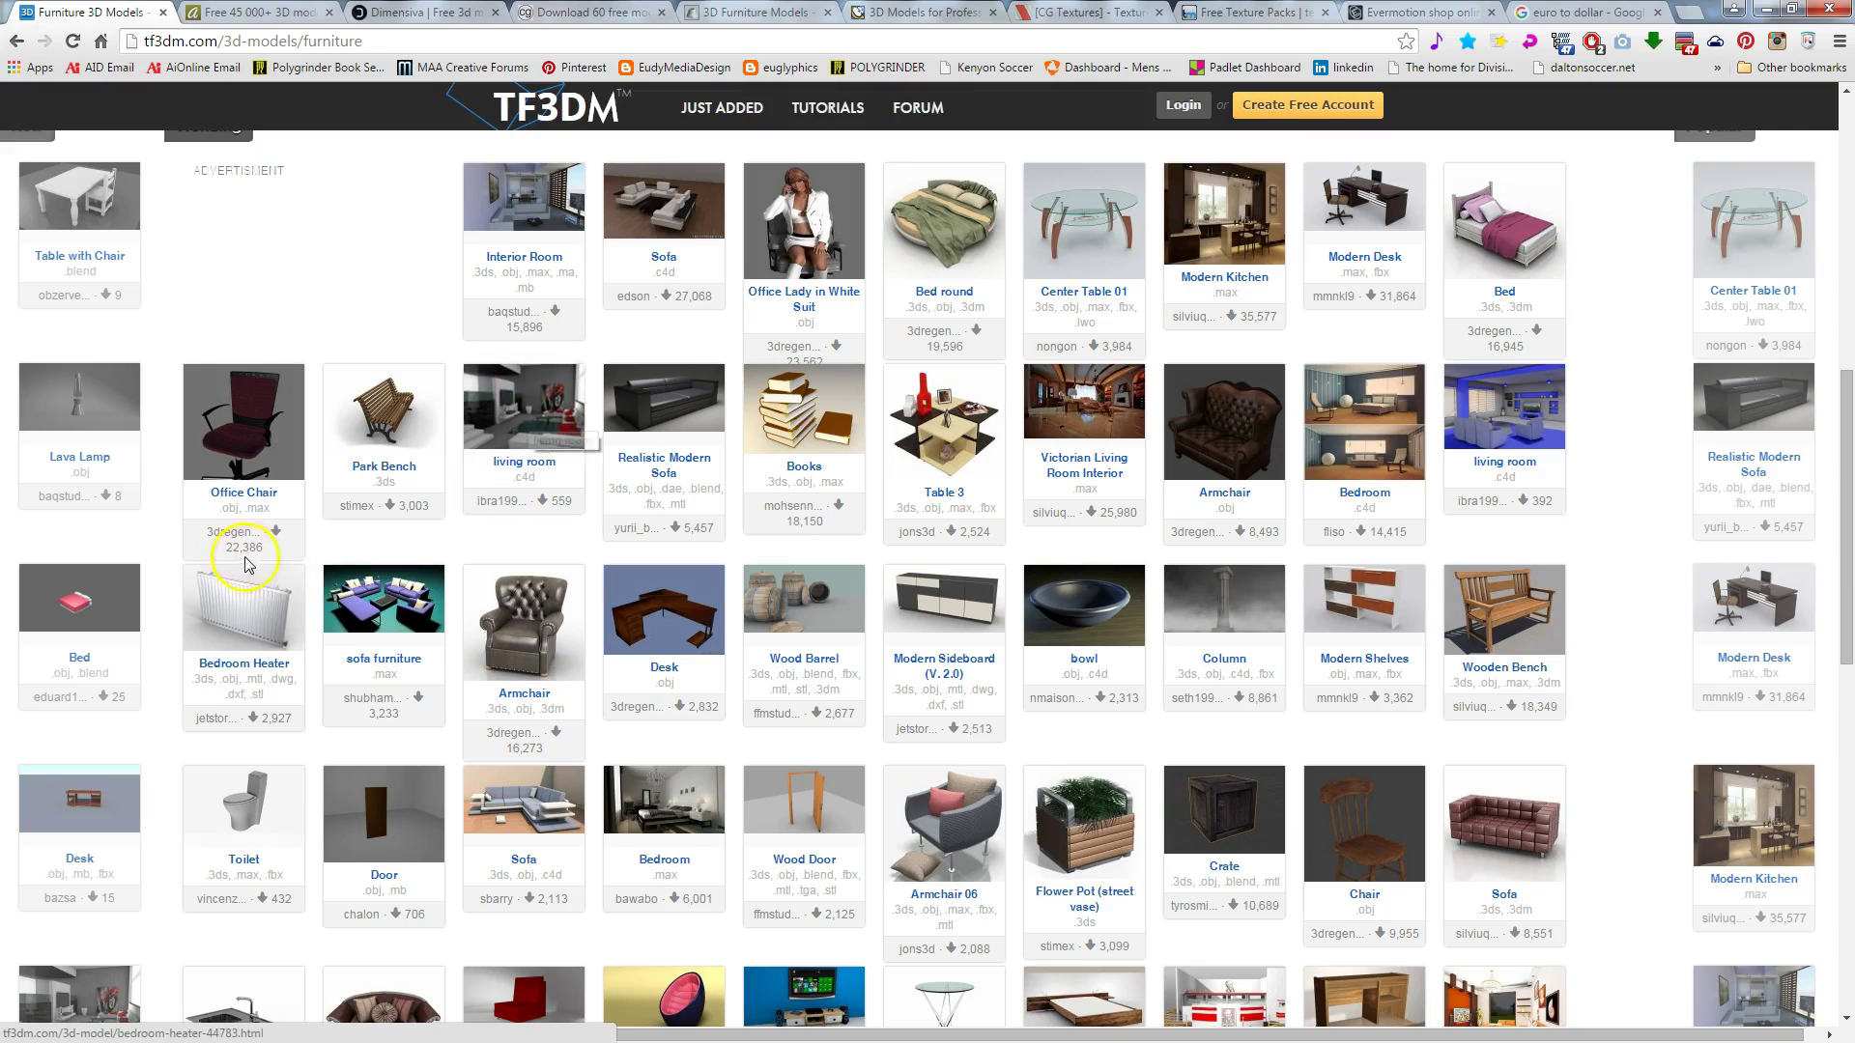
pyautogui.click(78, 474)
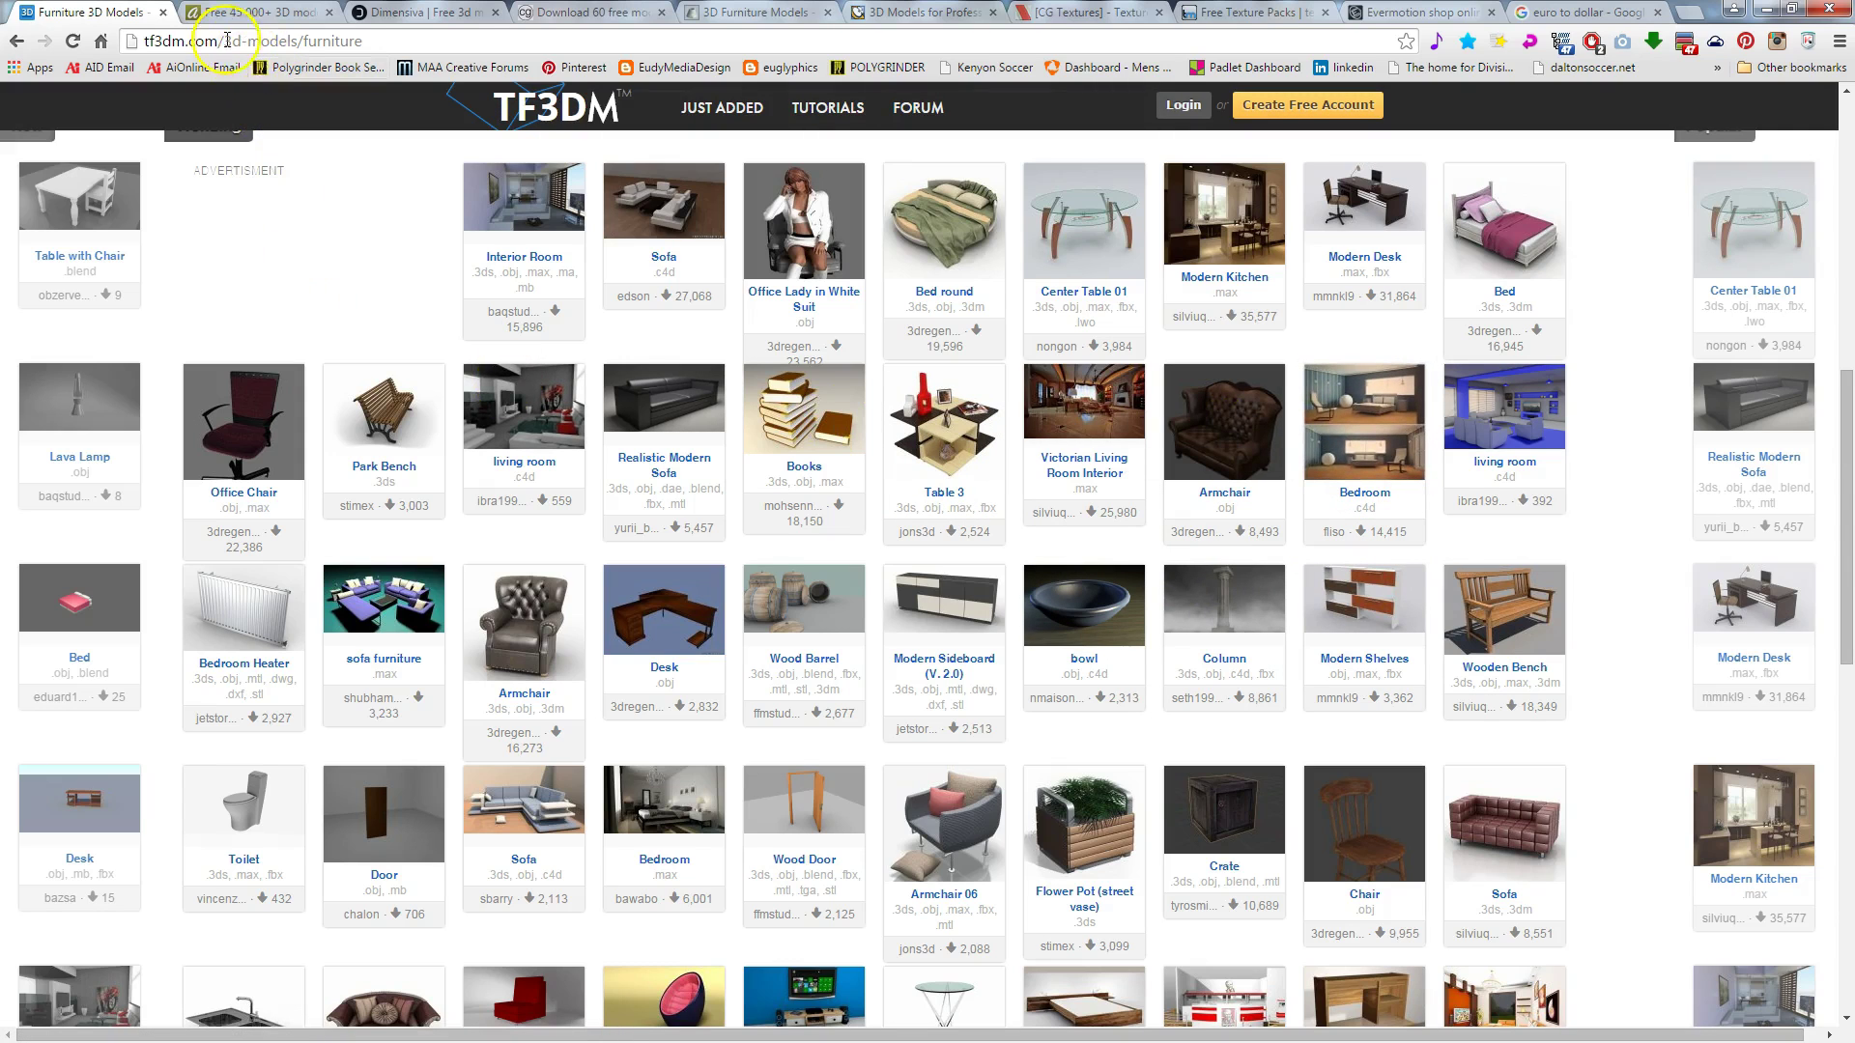
# Step: Switch to the Dimensiva site and browse its free designer furniture, lighting and accessory models
pyautogui.click(401, 12)
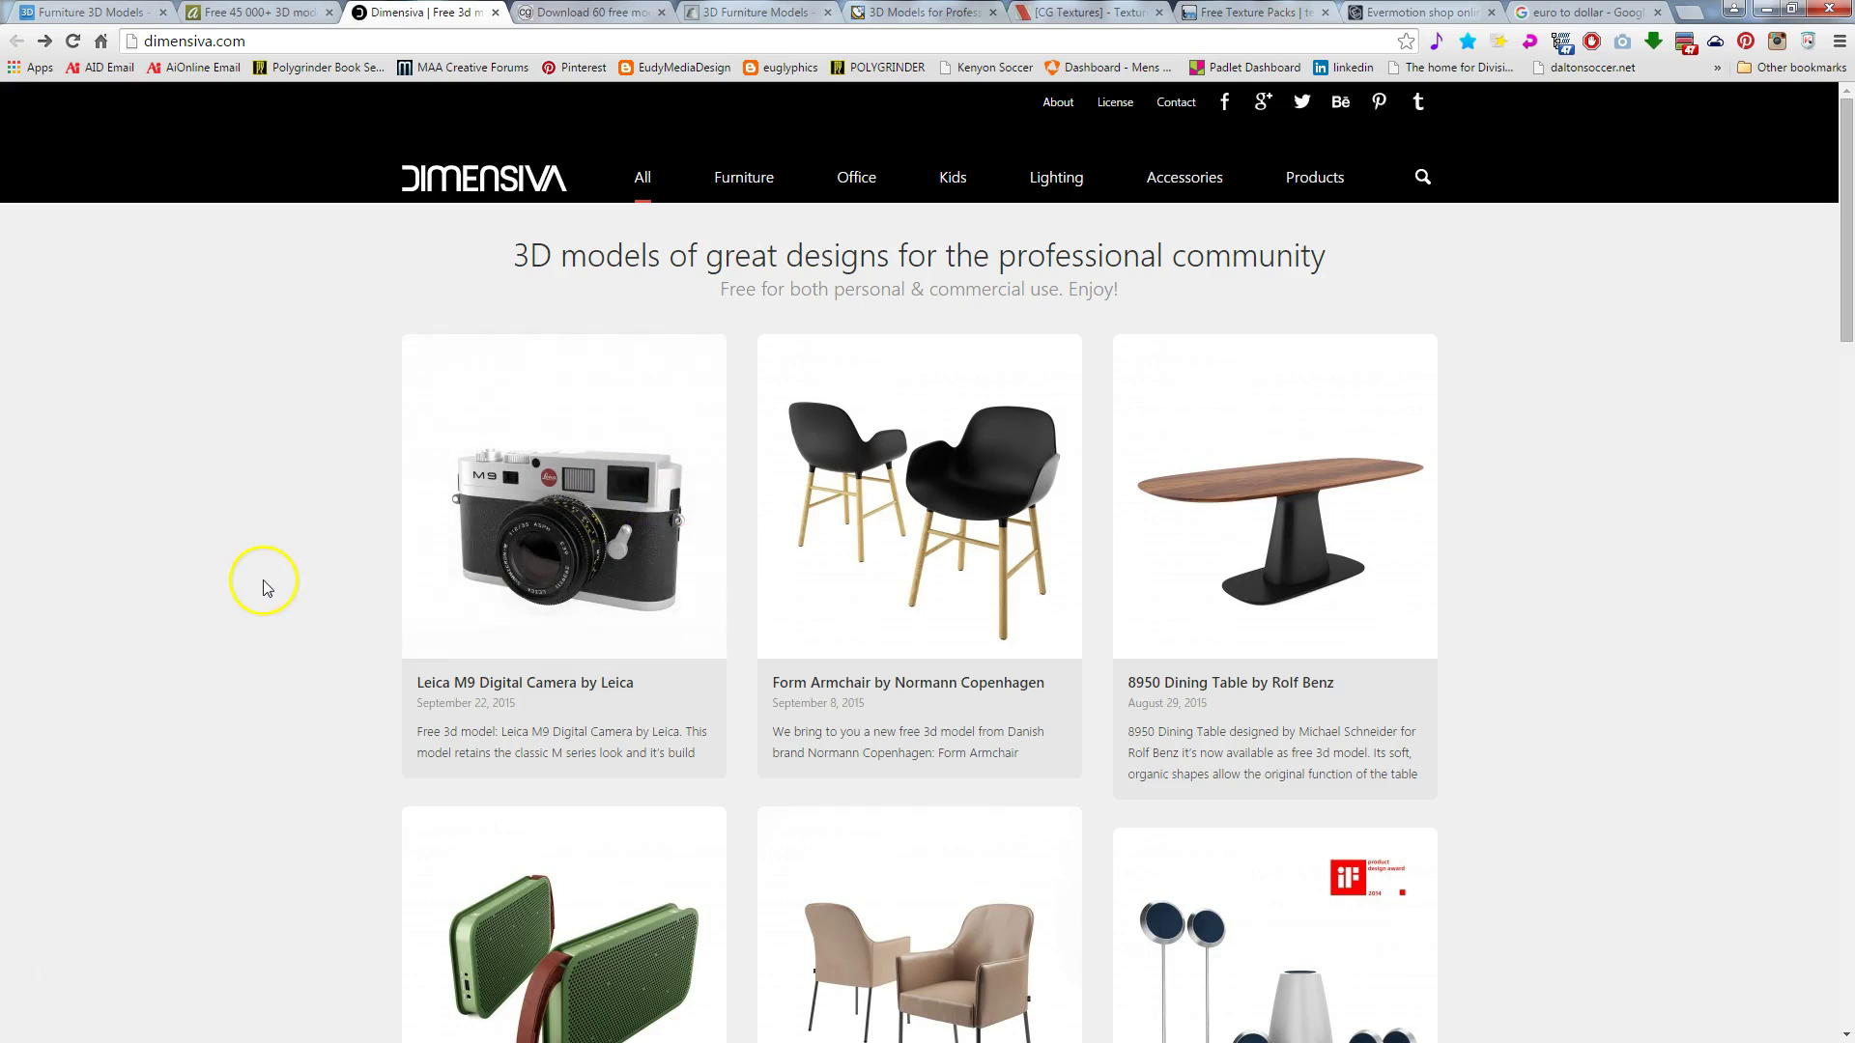
pyautogui.scroll(-14, 267, 587)
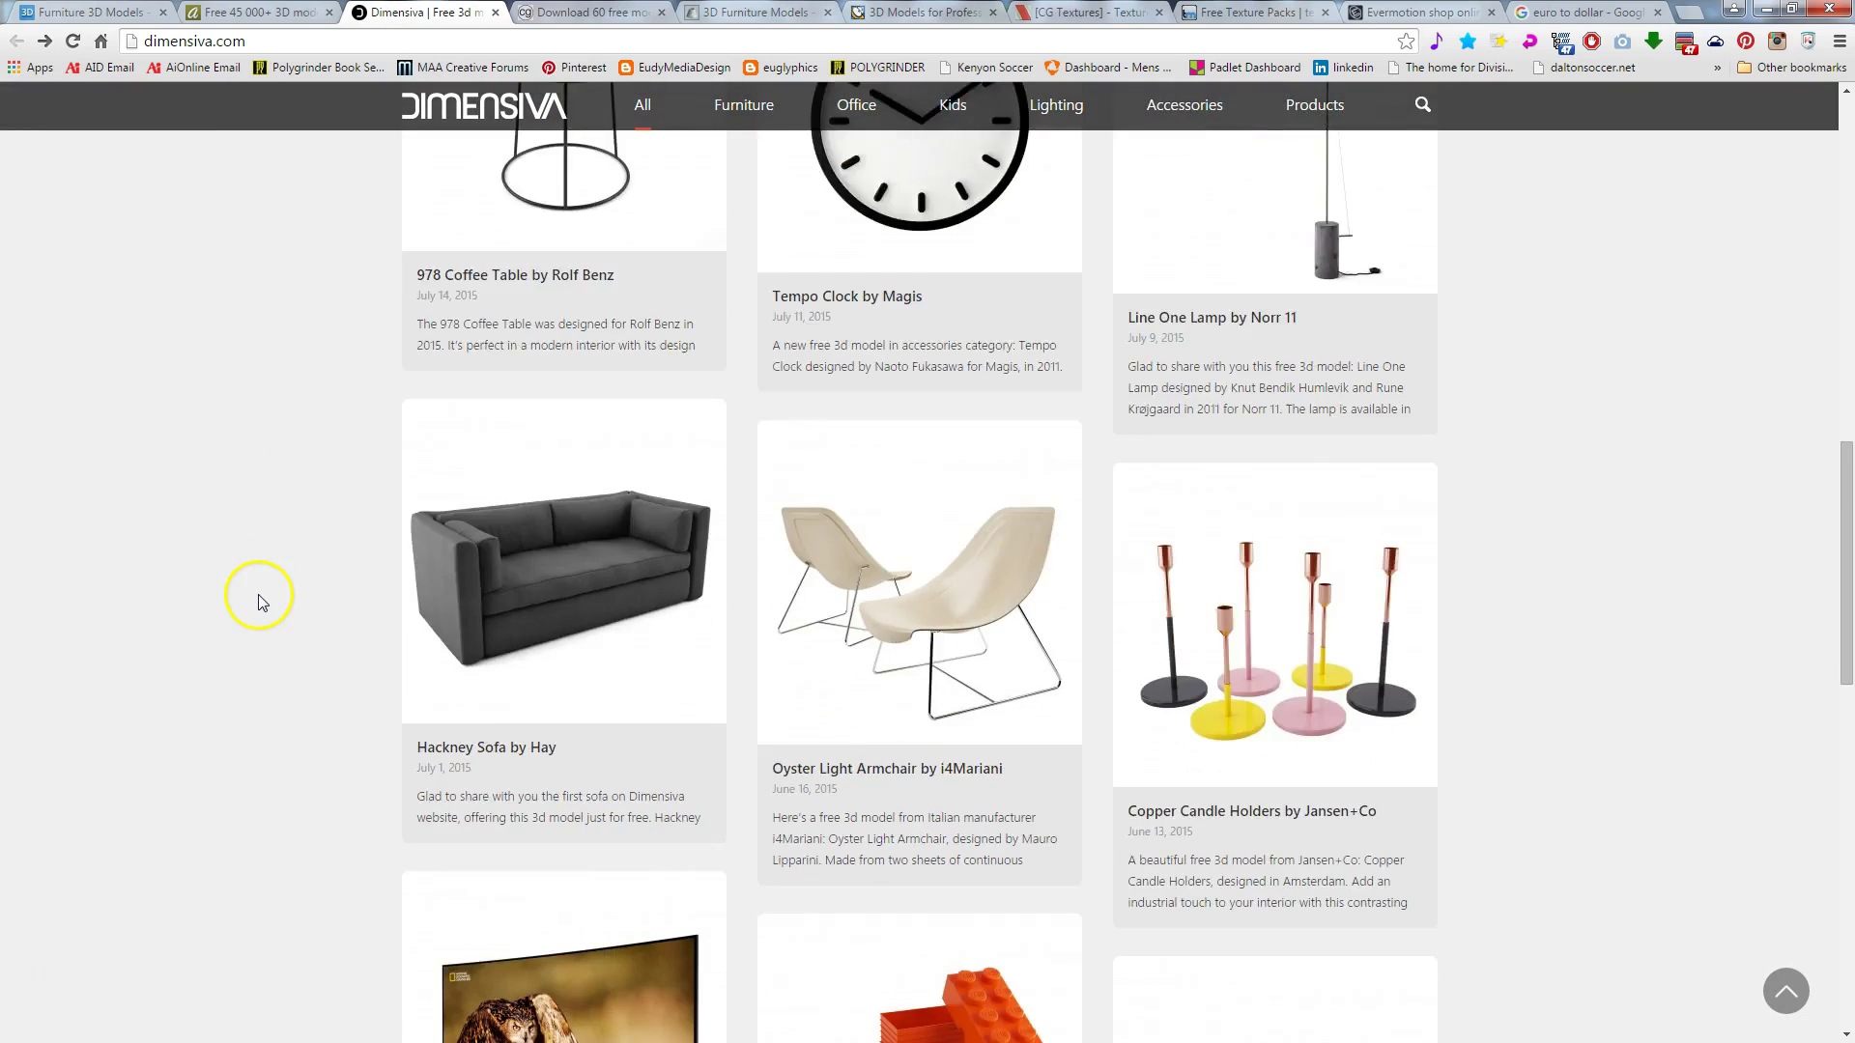
pyautogui.scroll(-6, 257, 600)
pyautogui.scroll(13, 257, 594)
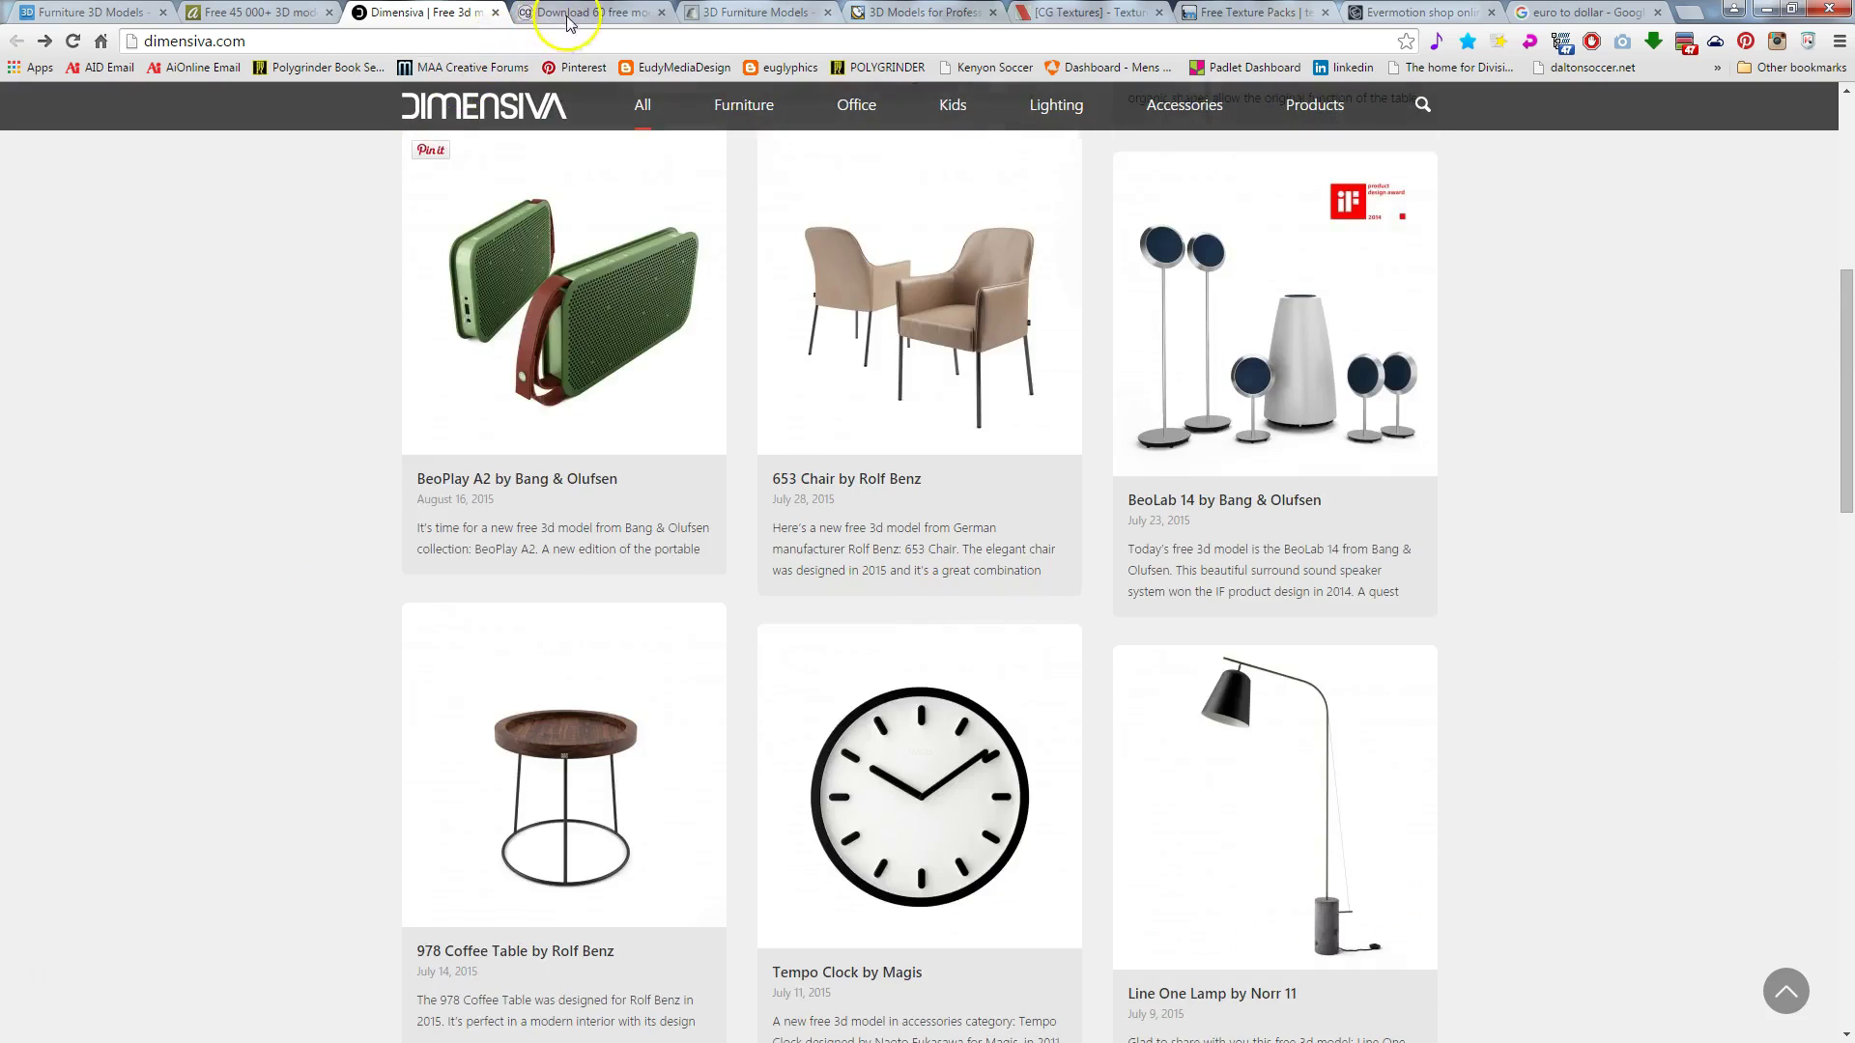
# Step: Switch to the CG Channel article on 60 free IKEA furniture models from Proviz and read through to its download links
pyautogui.click(568, 14)
pyautogui.scroll(6, 292, 435)
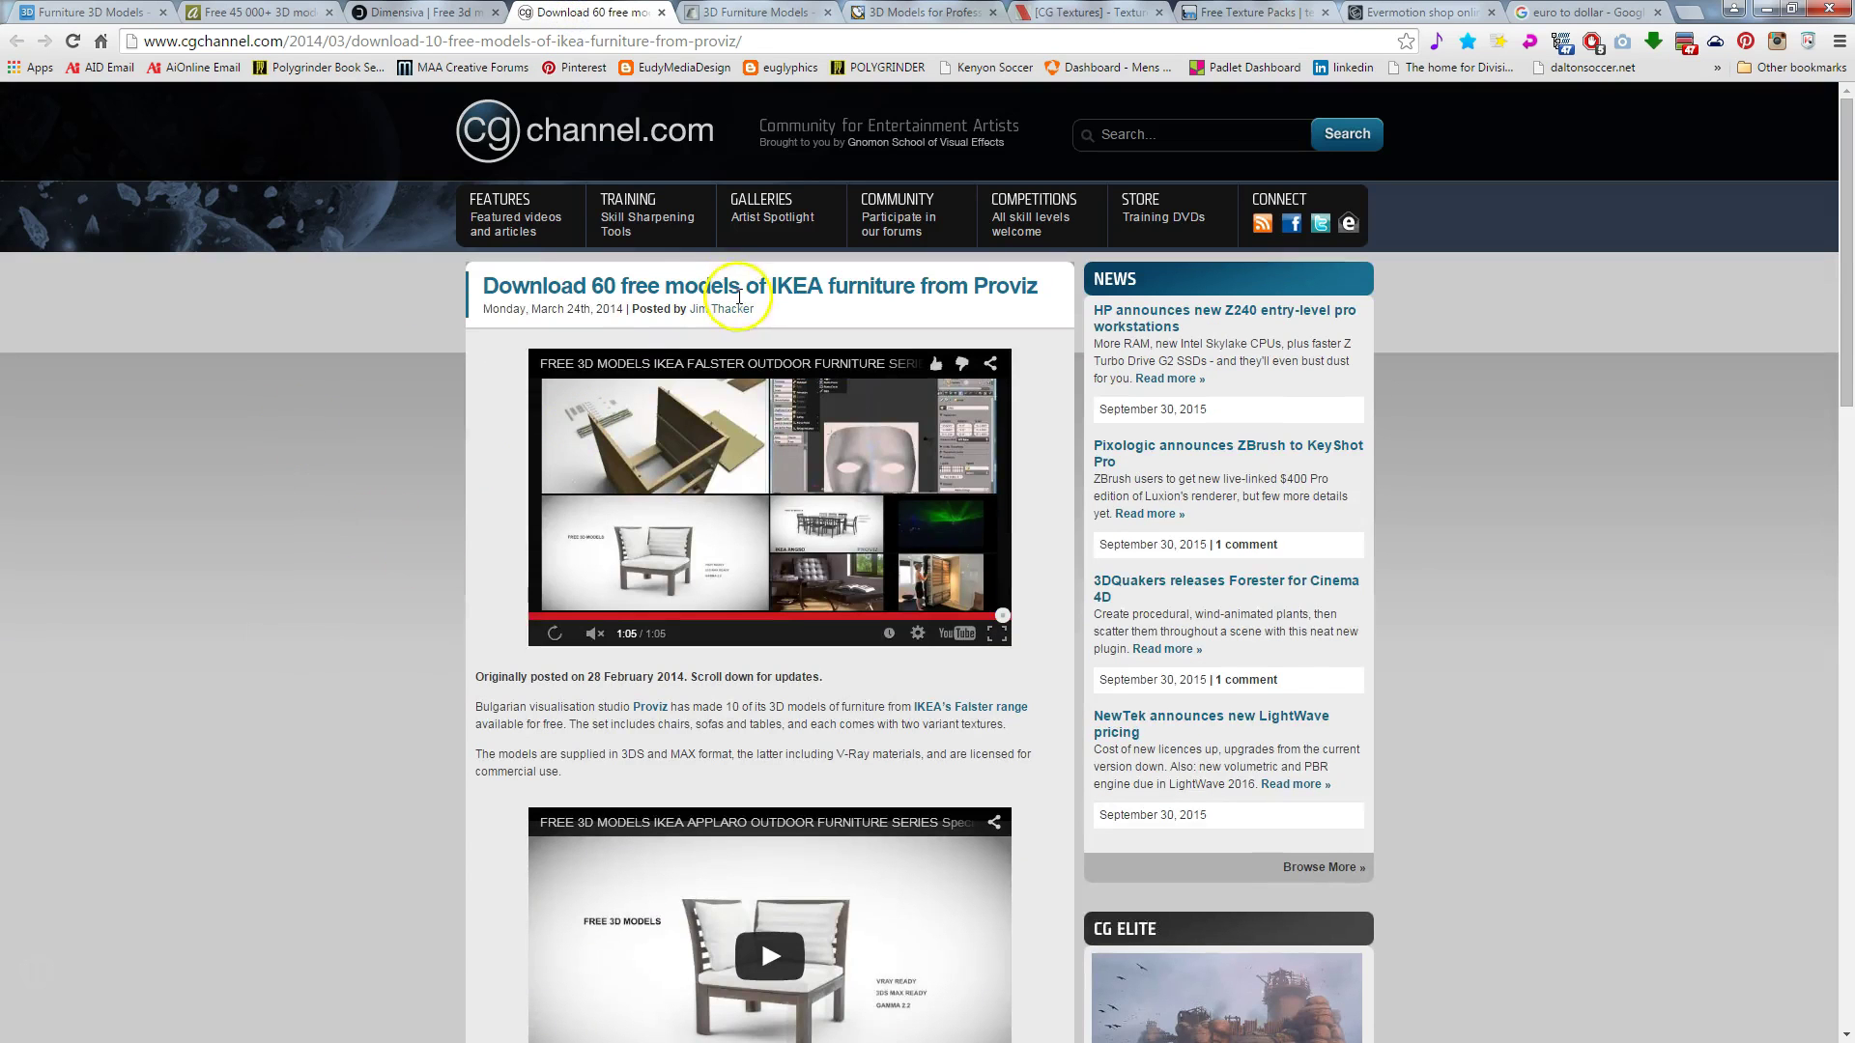
pyautogui.scroll(-4, 404, 566)
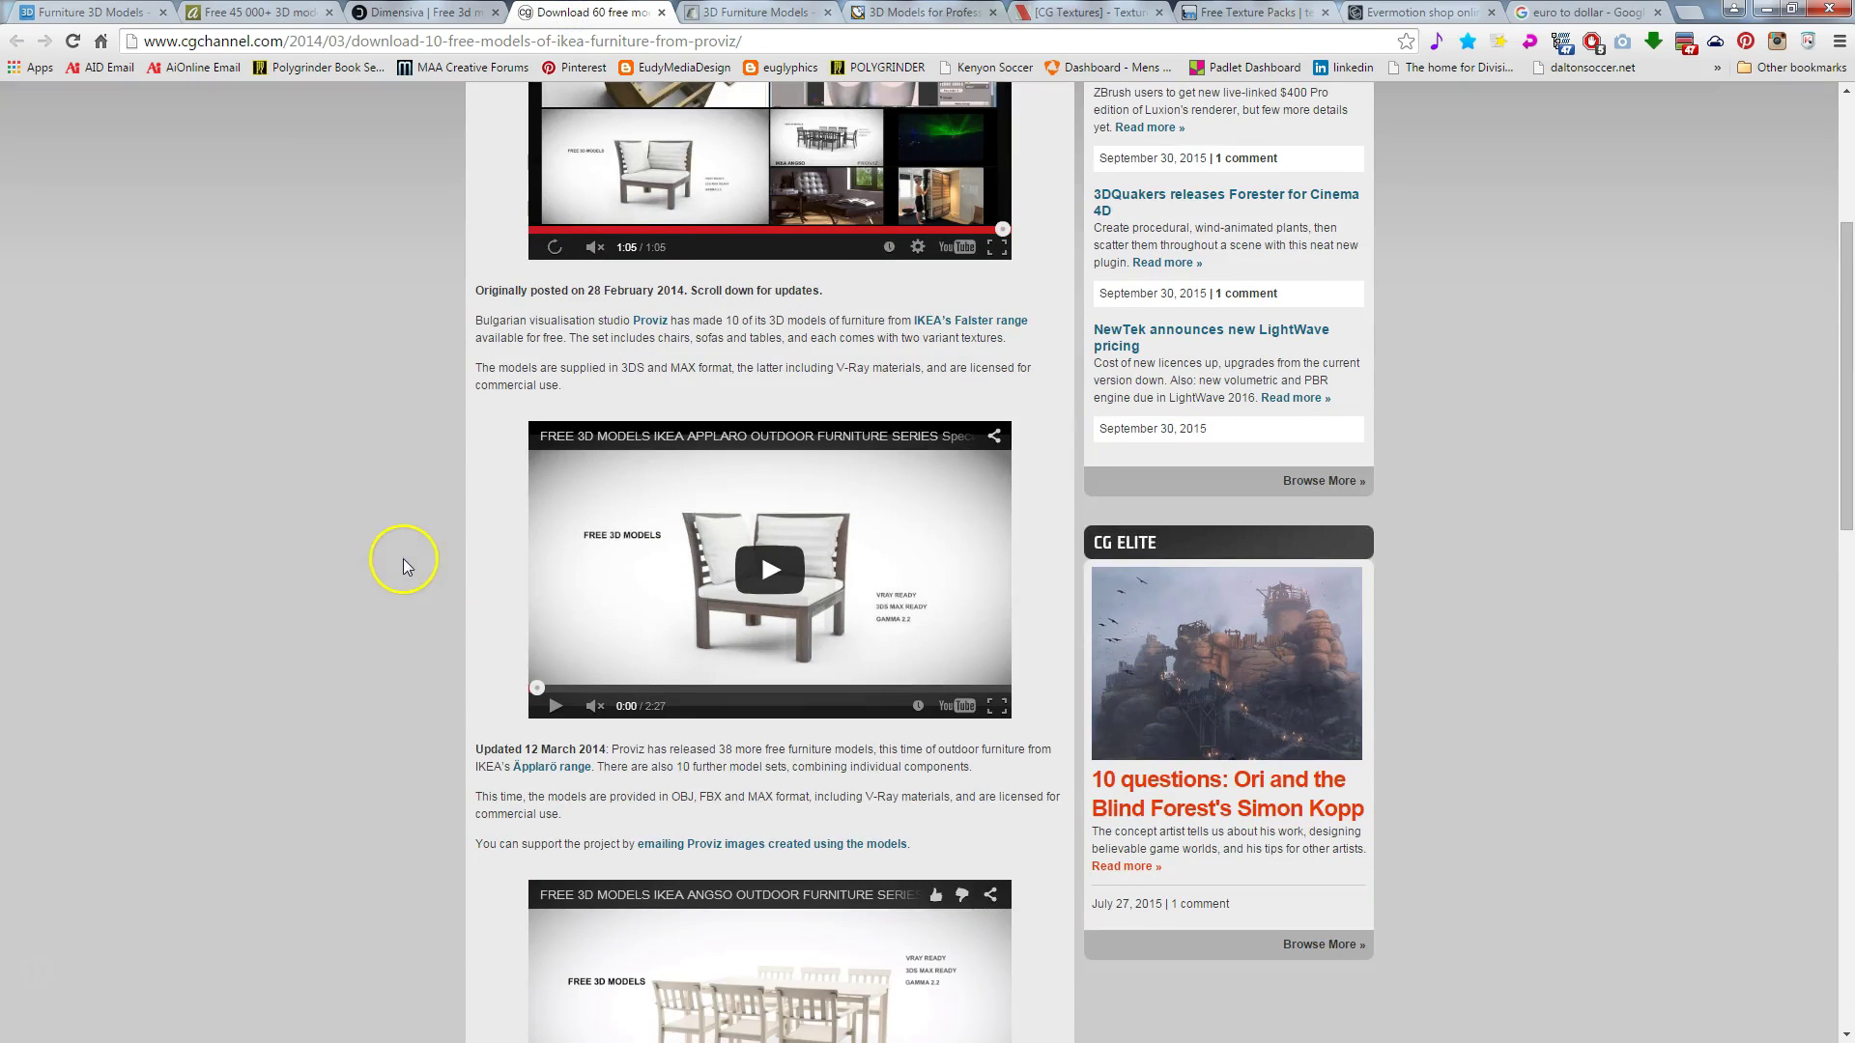
pyautogui.scroll(-6, 385, 580)
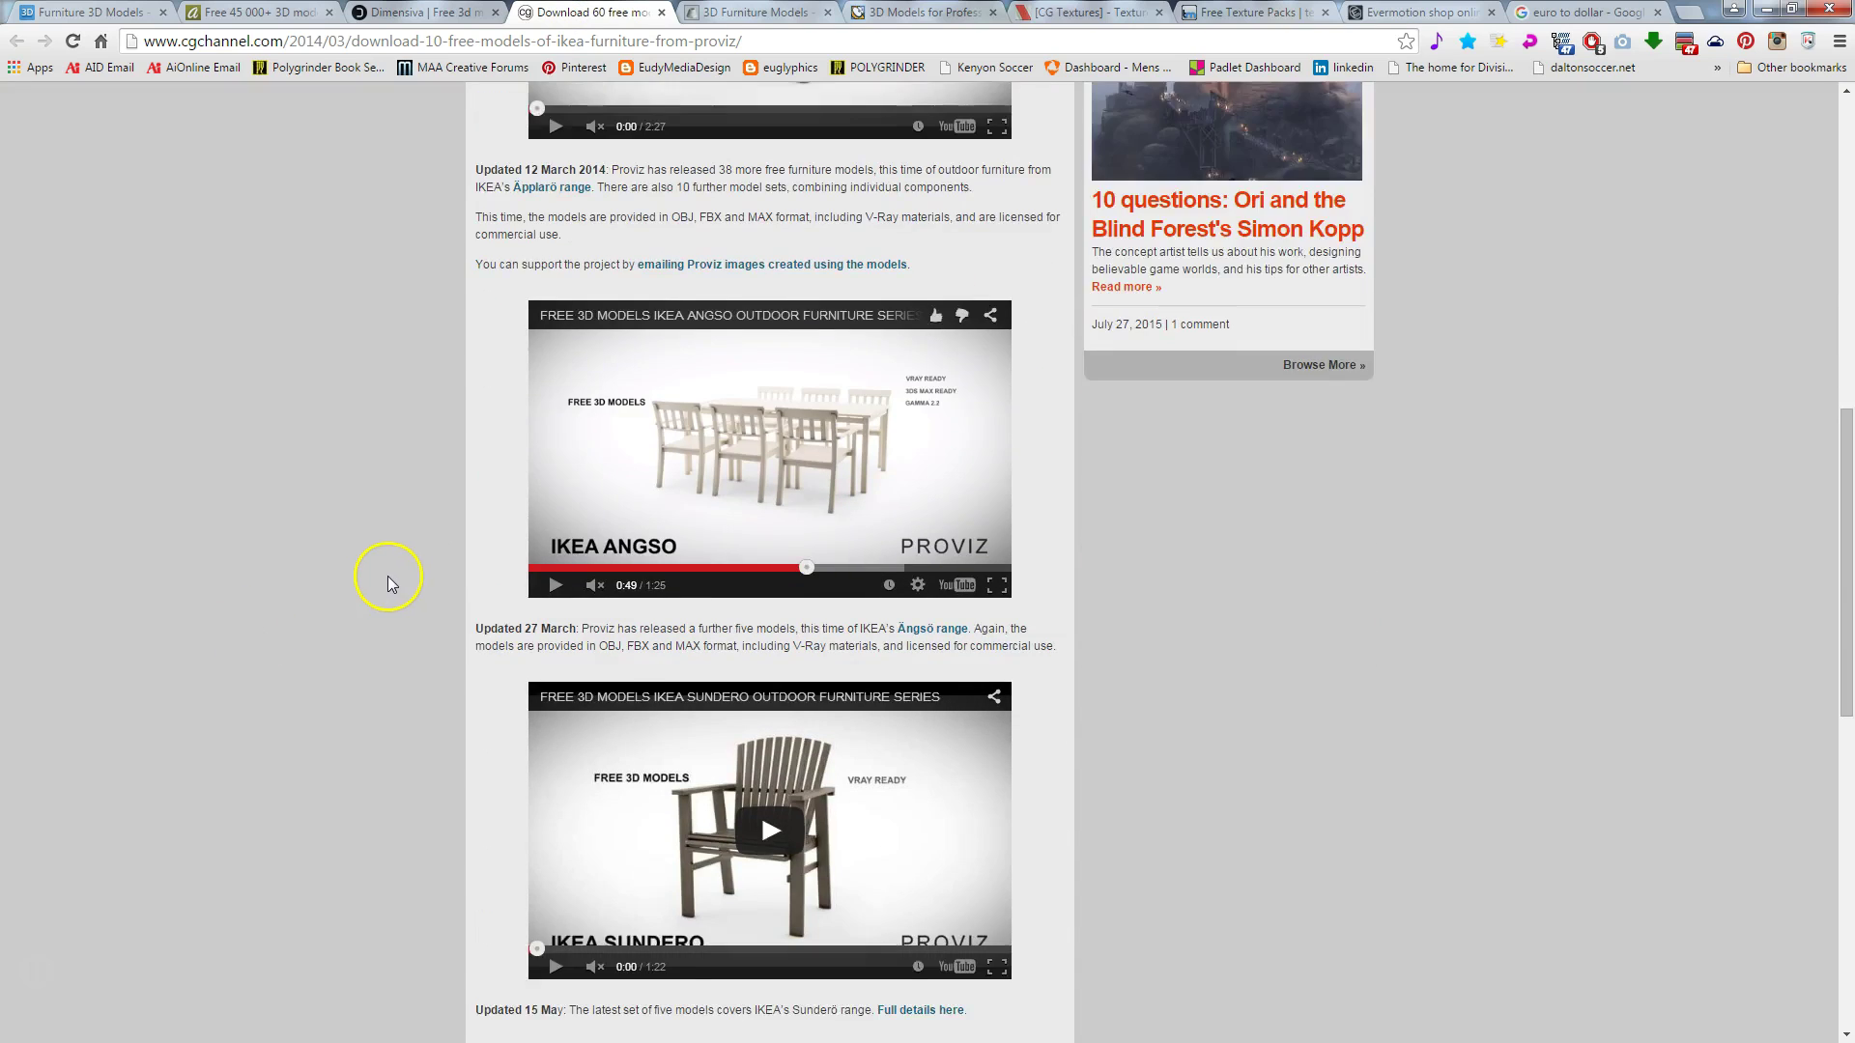
pyautogui.scroll(-6, 386, 576)
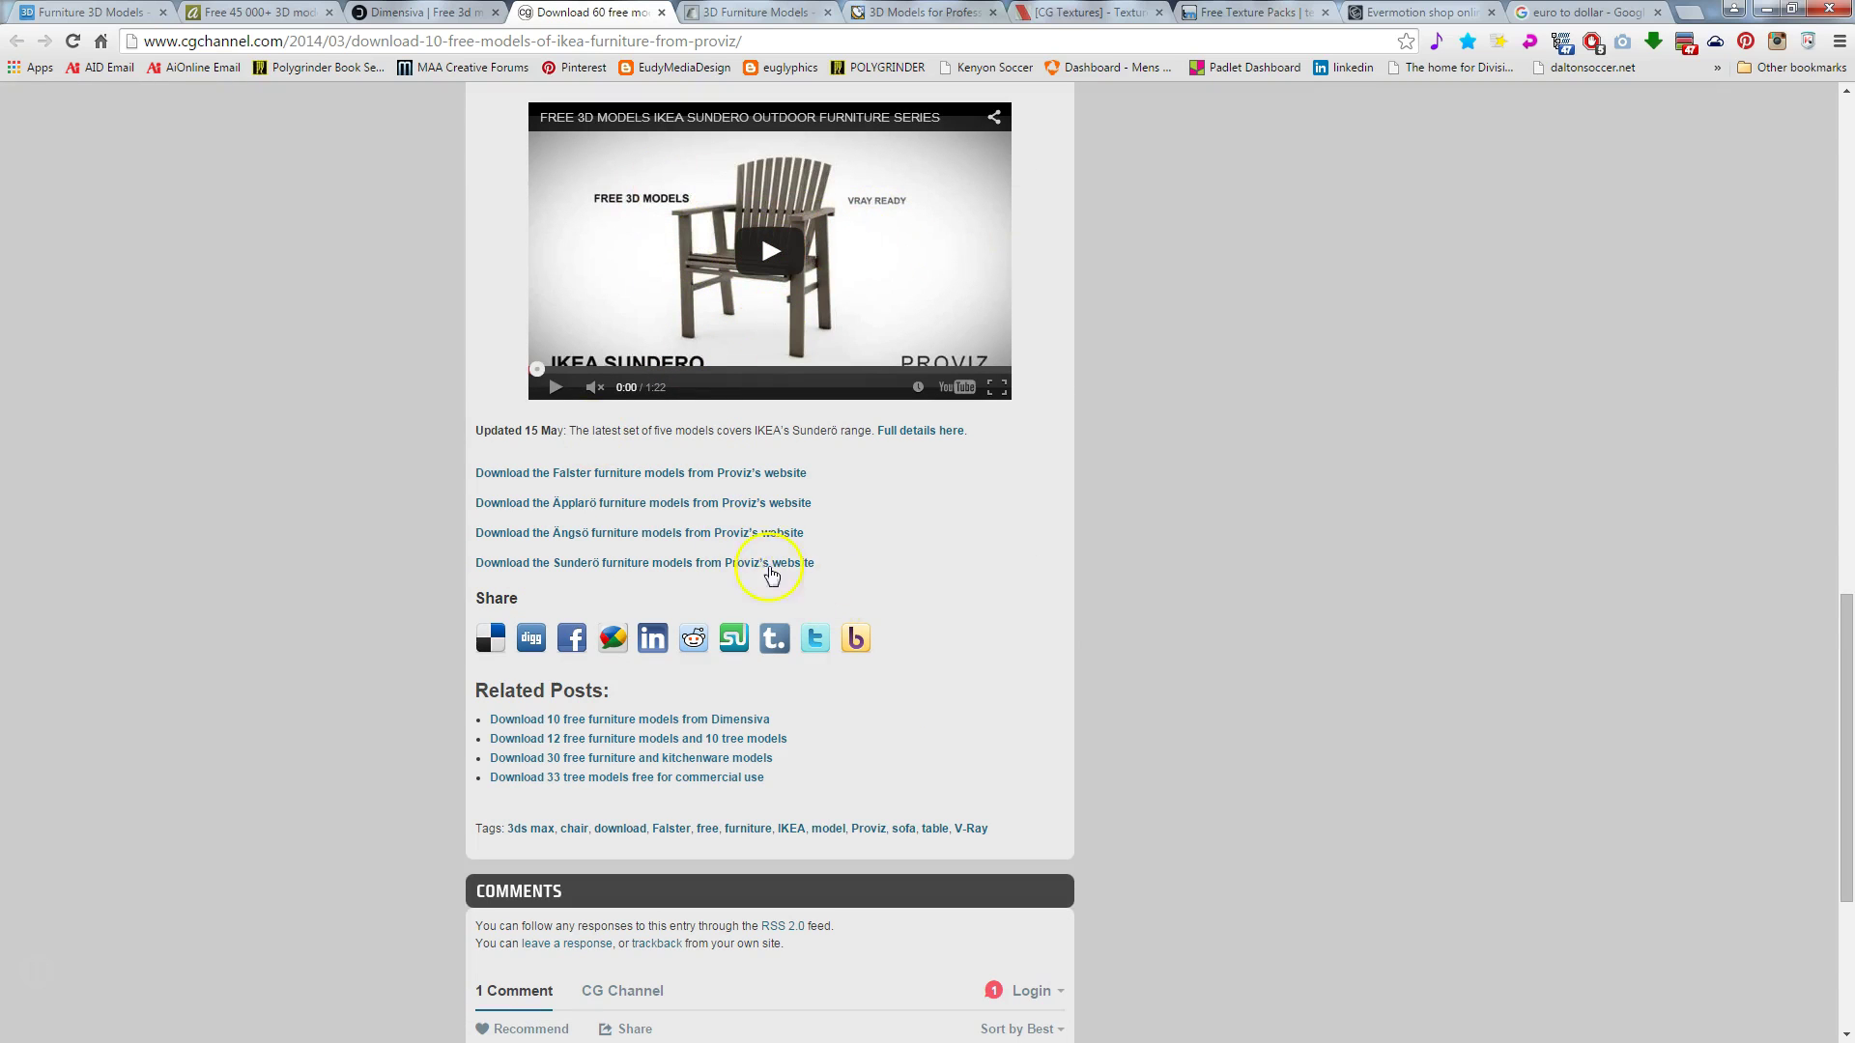
pyautogui.scroll(20, 310, 354)
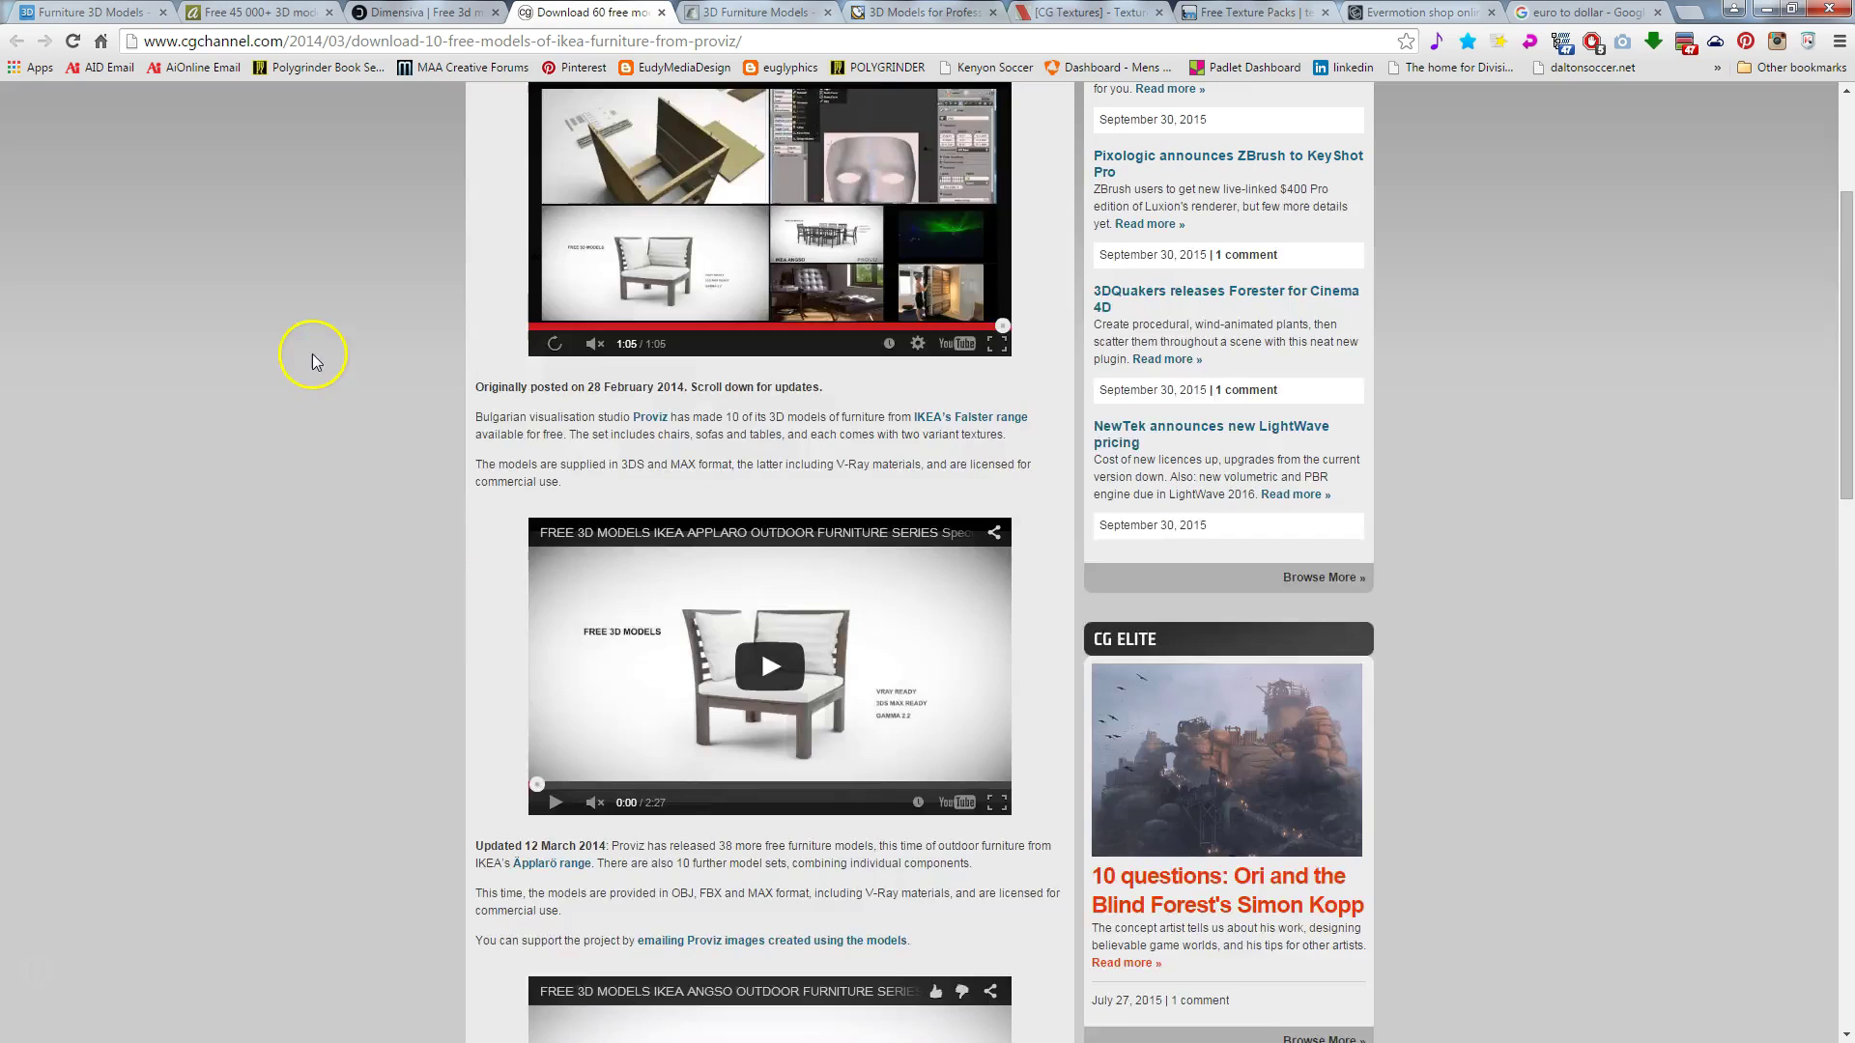
# Step: Switch to the Archive3D site and look over its first models and page 297 of the listing
pyautogui.click(222, 17)
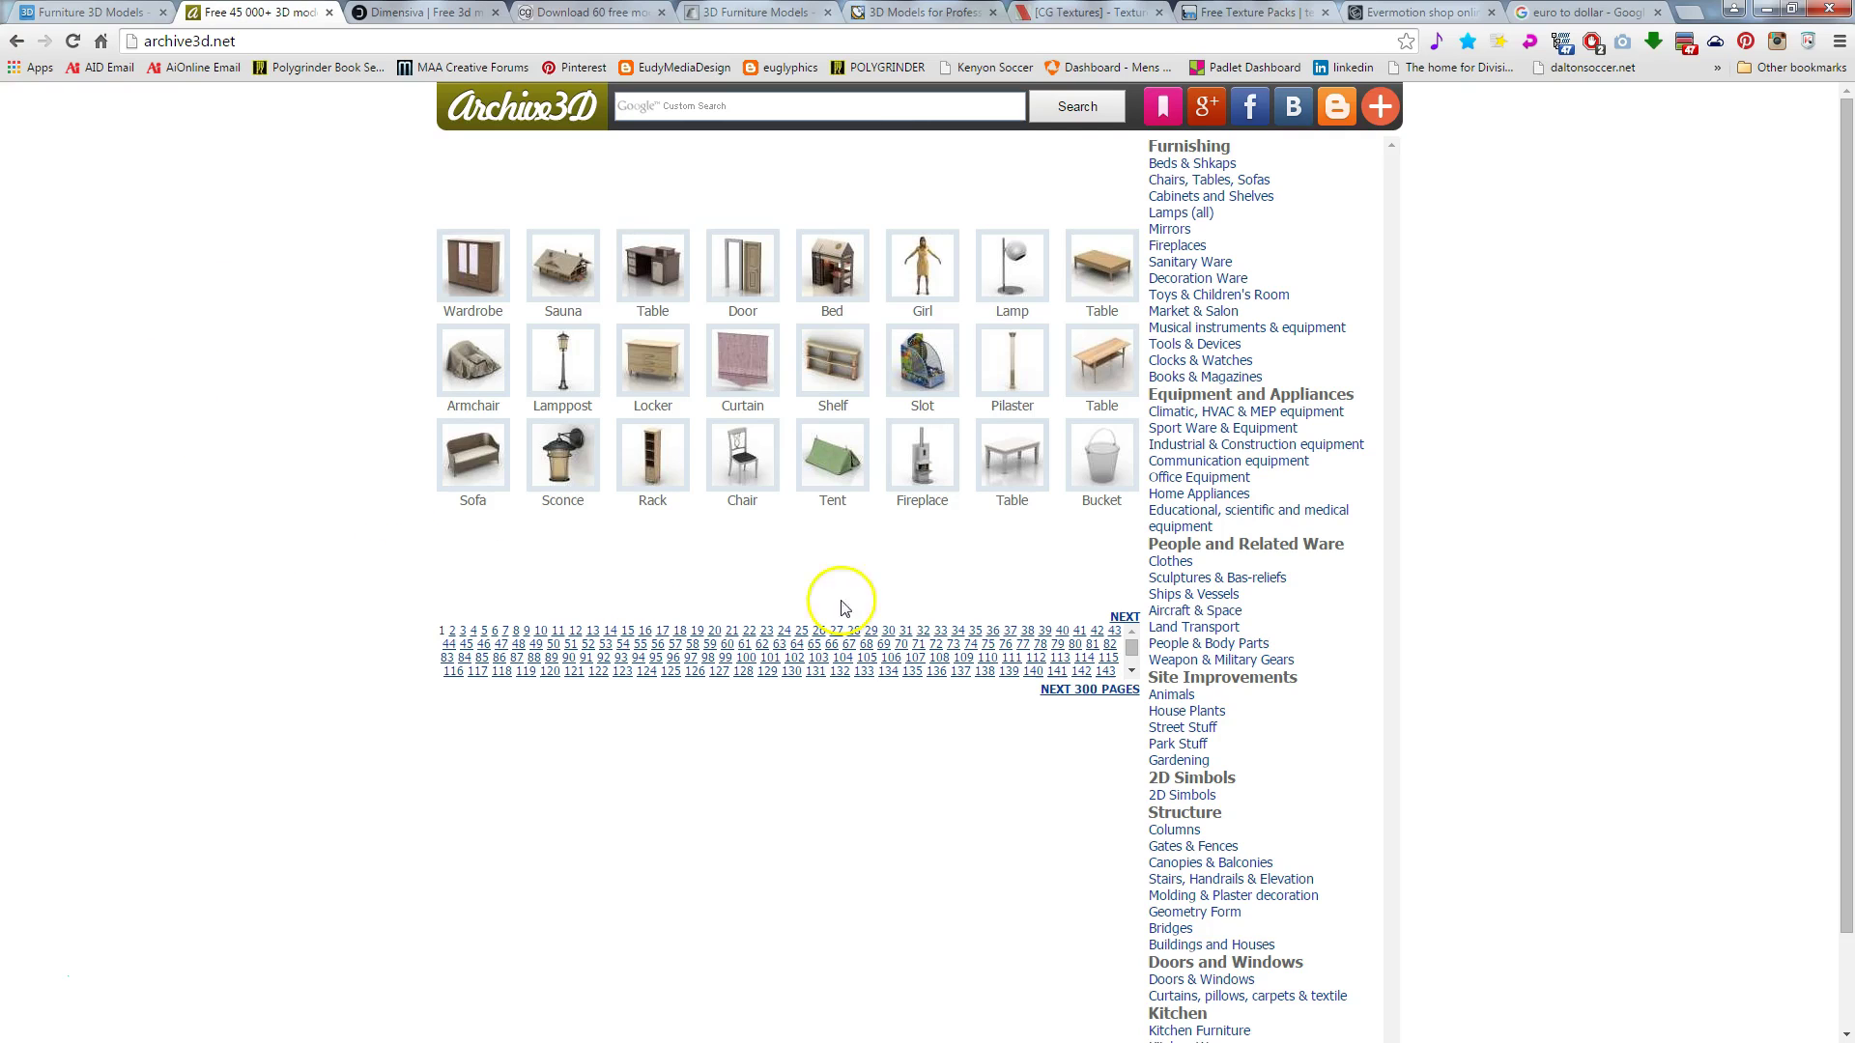
pyautogui.scroll(-3, 1126, 659)
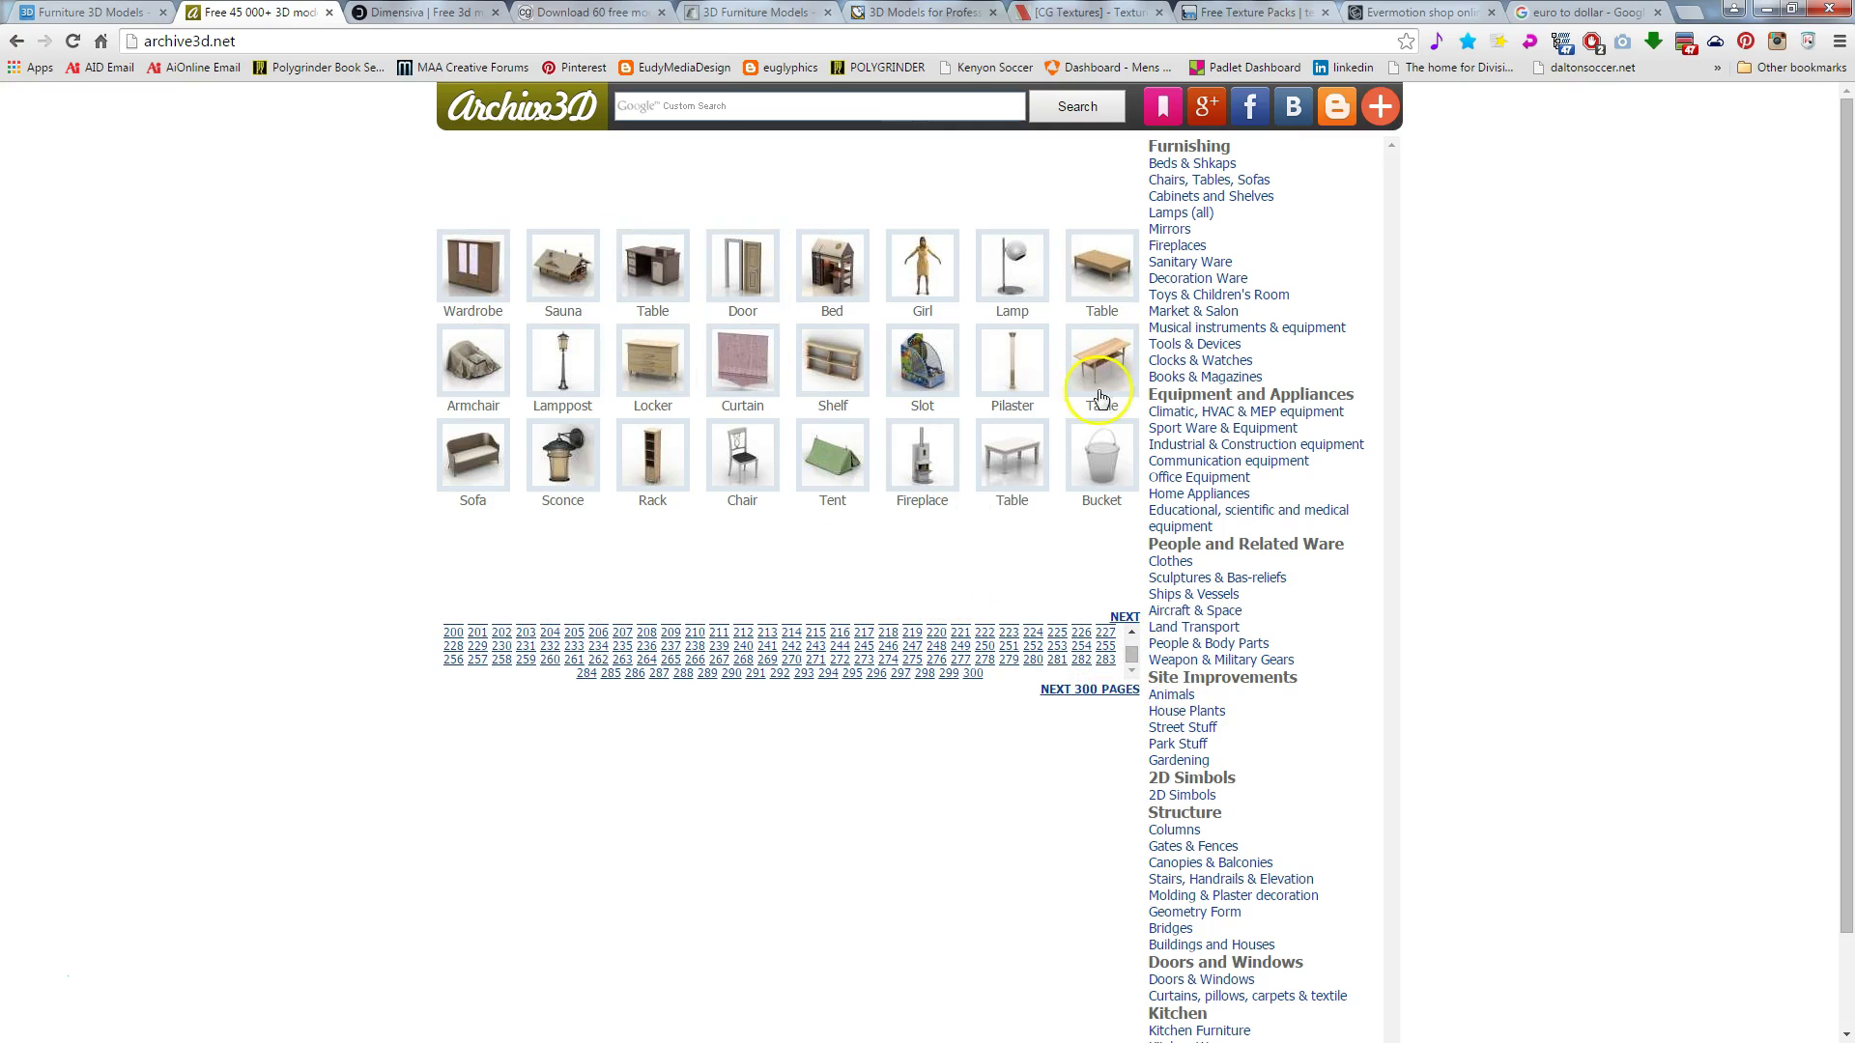
pyautogui.click(898, 674)
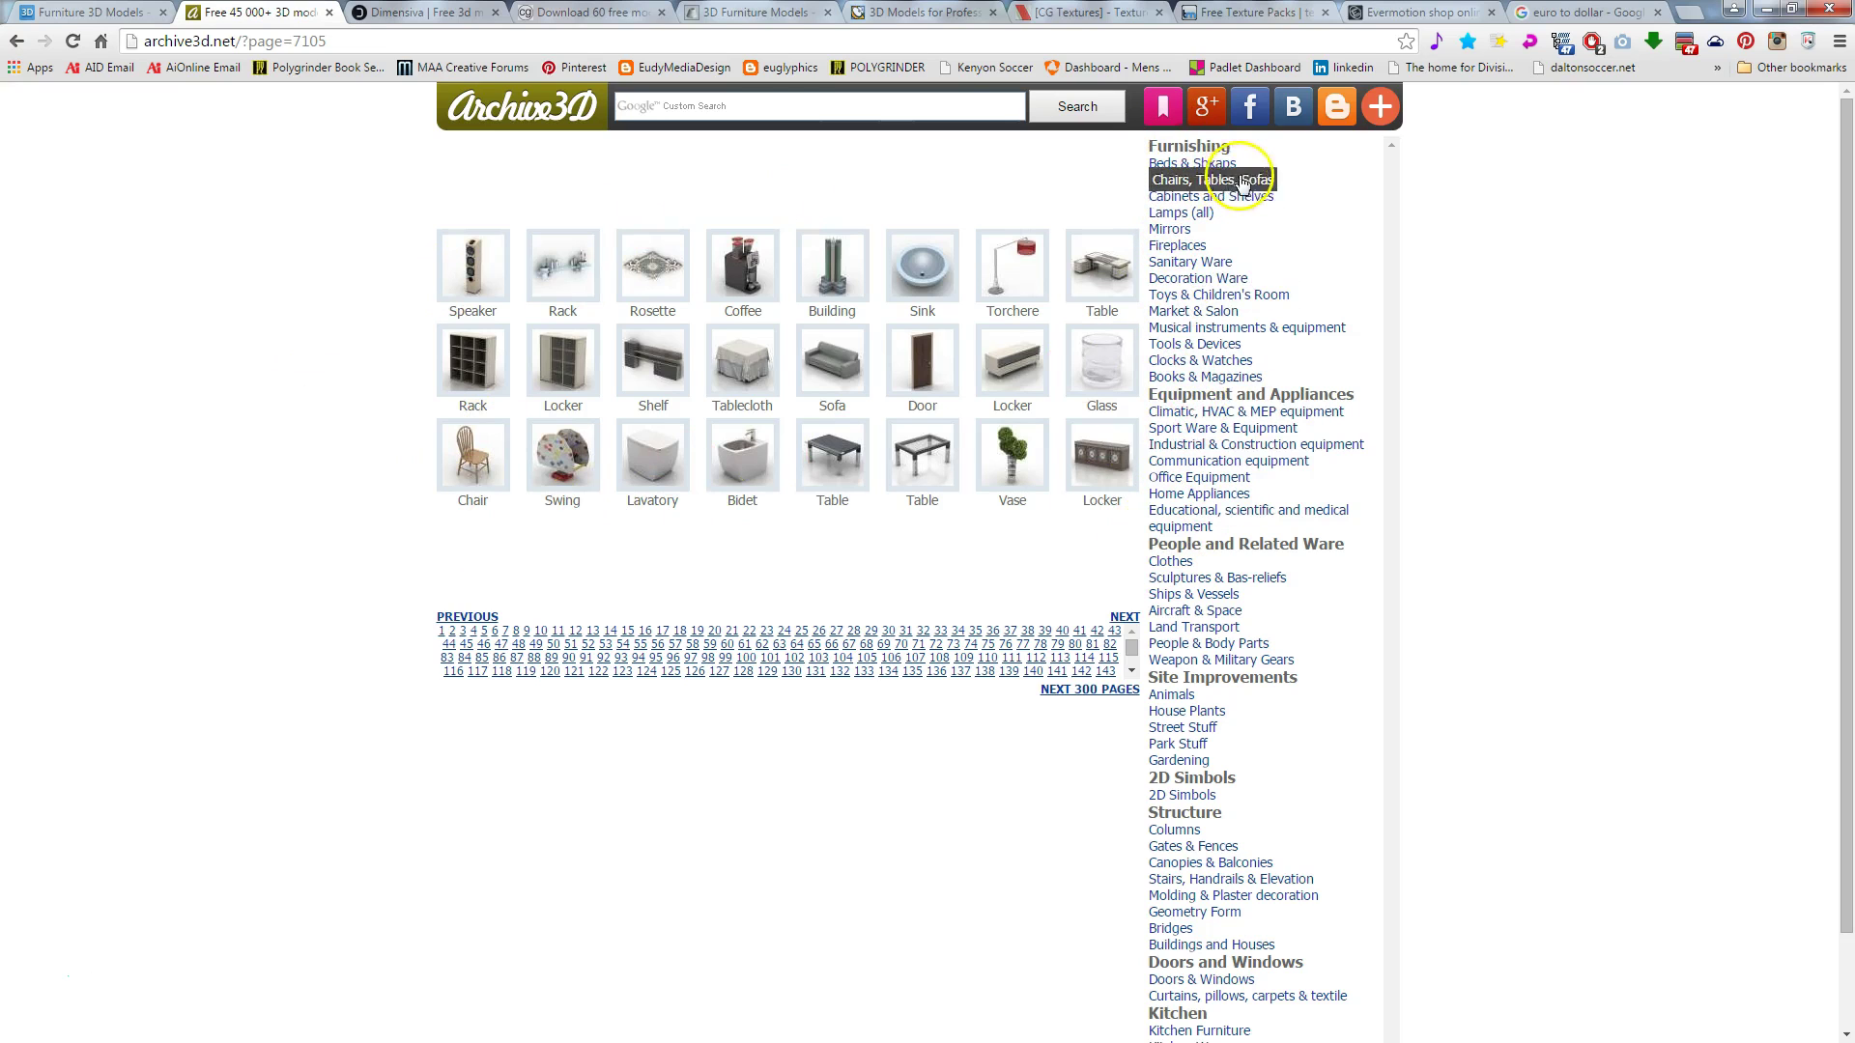
# Step: Browse pages 2 to 4 of the Chairs, Tables, Sofas category and view the dark curved sofa's download page before returning to the listing
pyautogui.click(1183, 182)
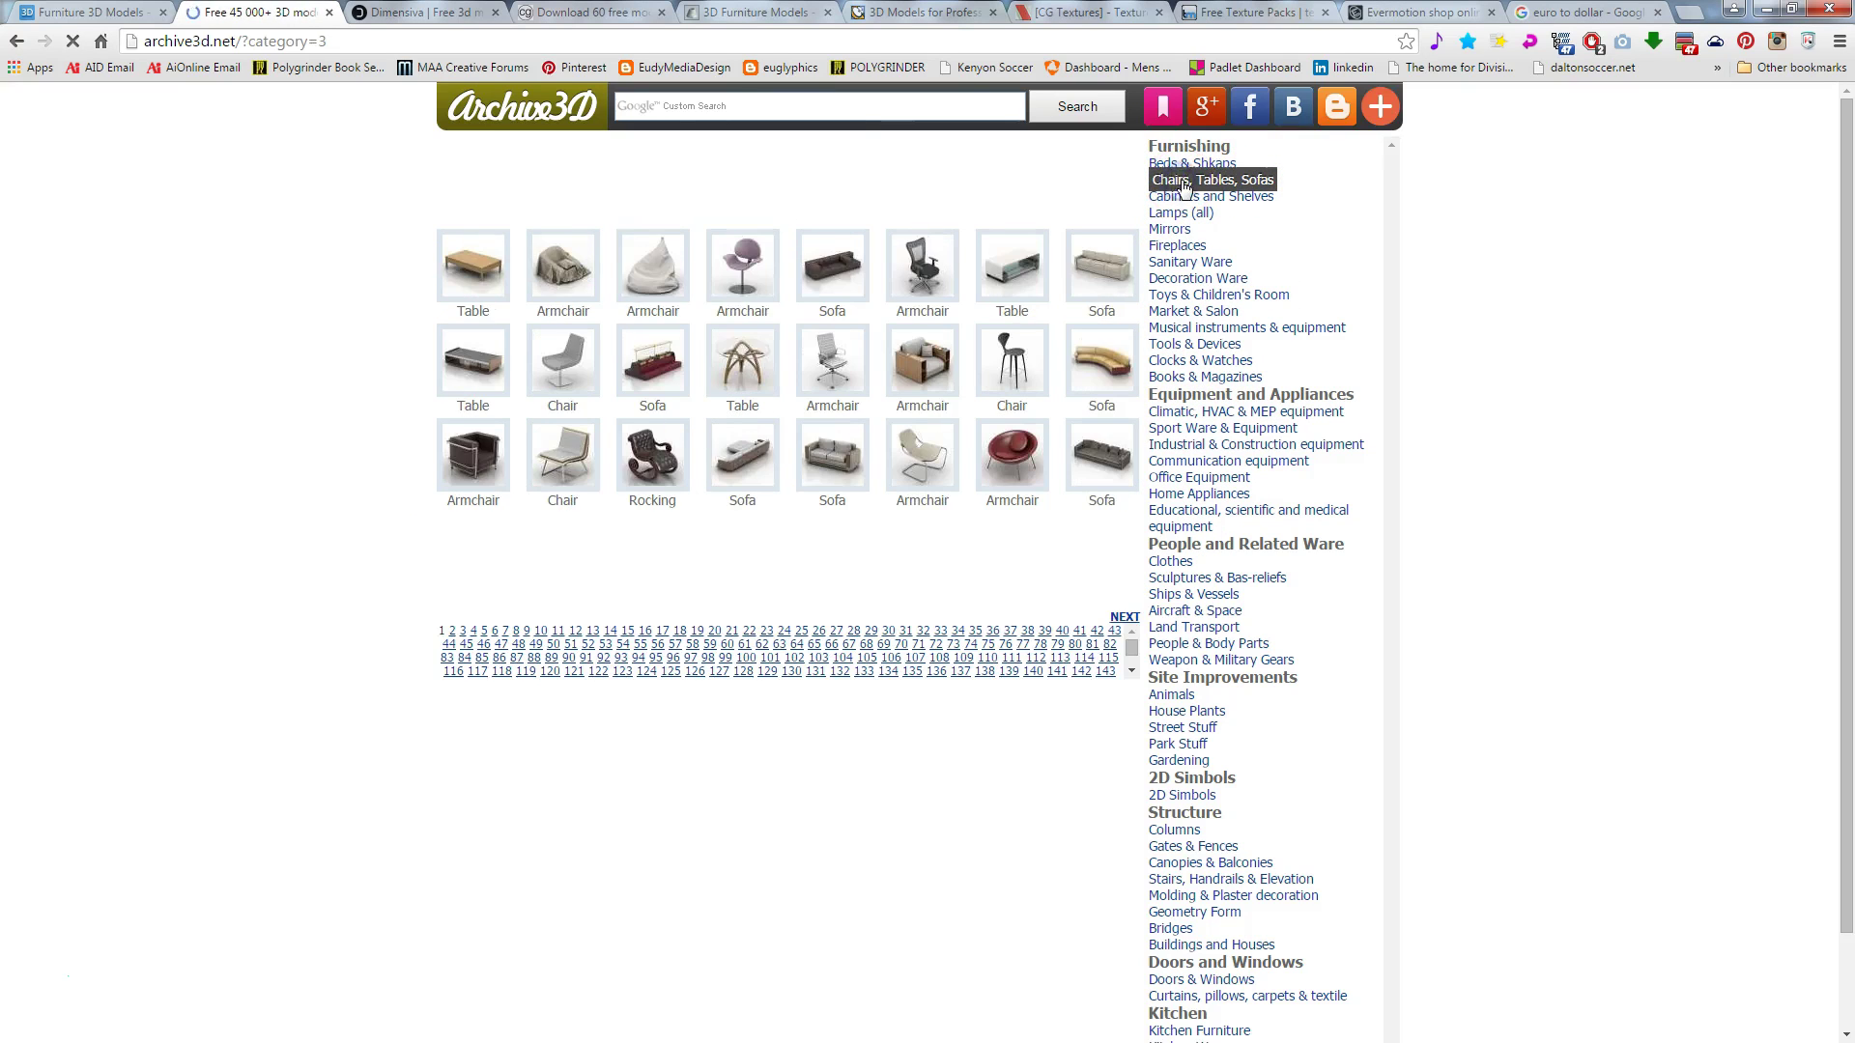
pyautogui.click(451, 631)
pyautogui.click(464, 632)
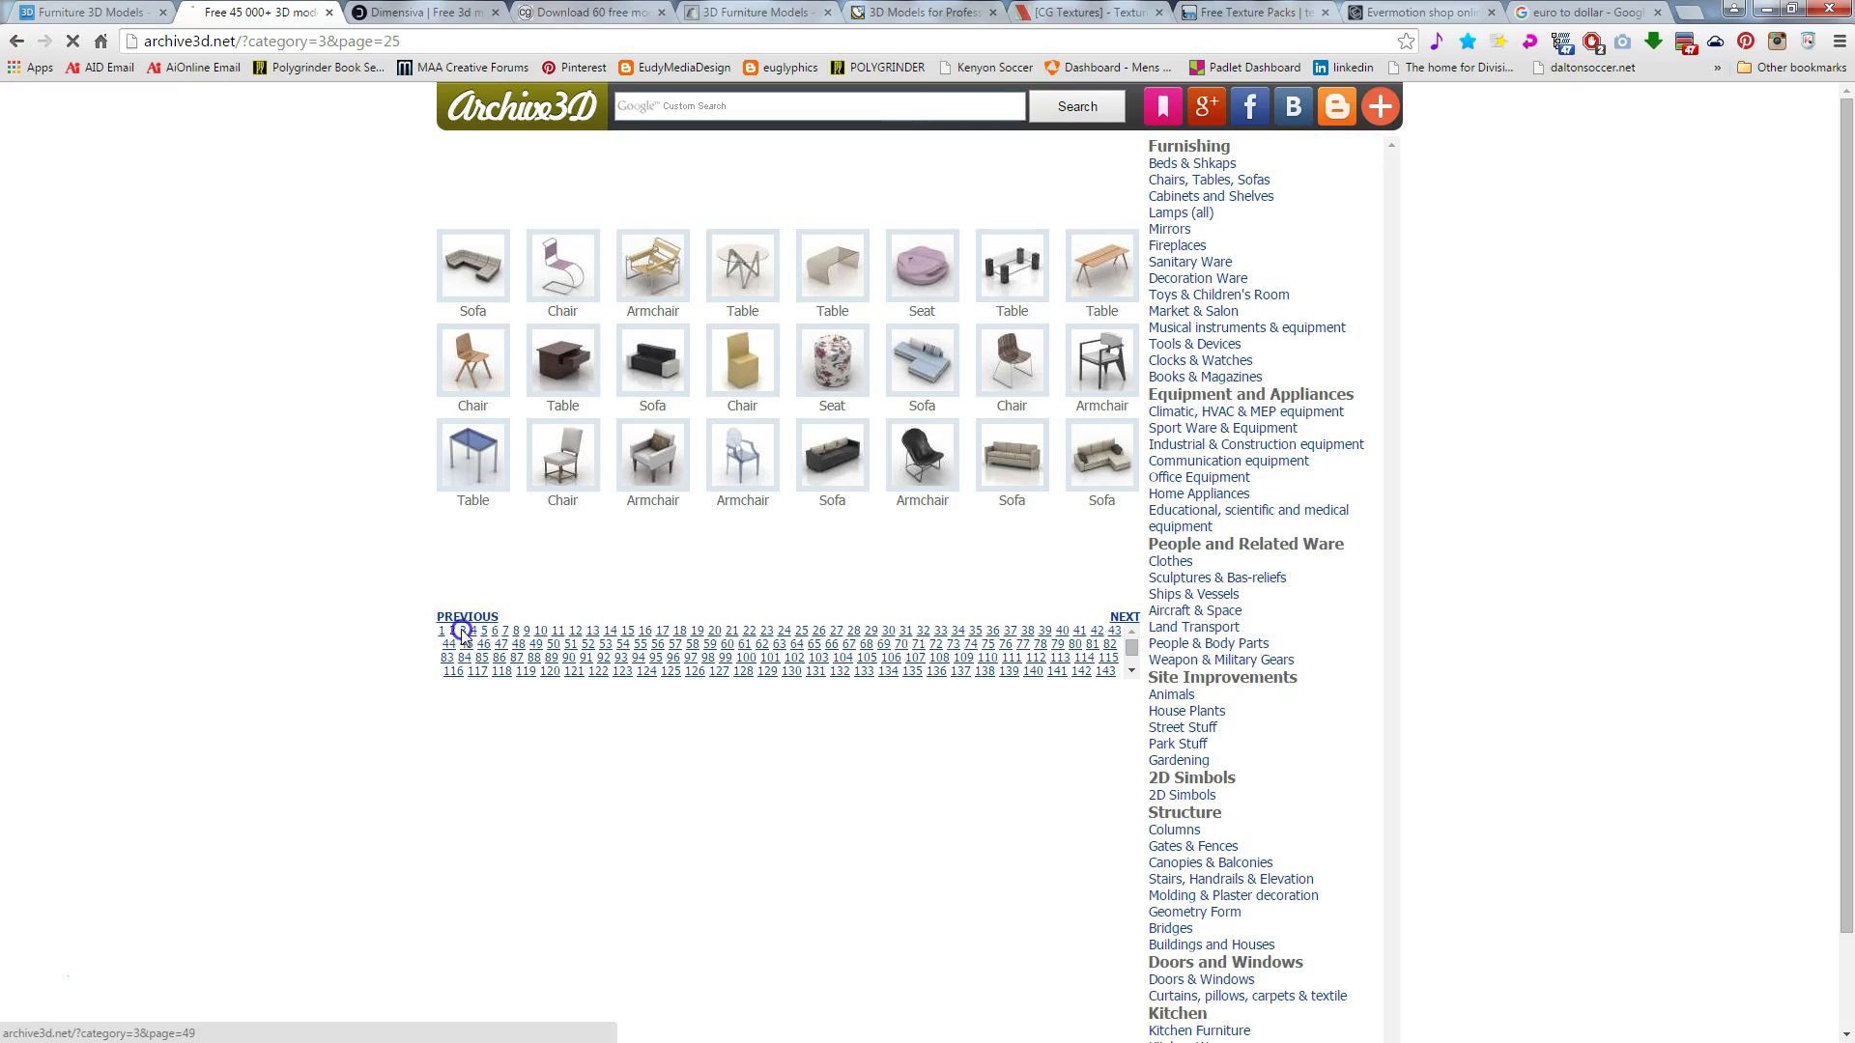
pyautogui.click(475, 632)
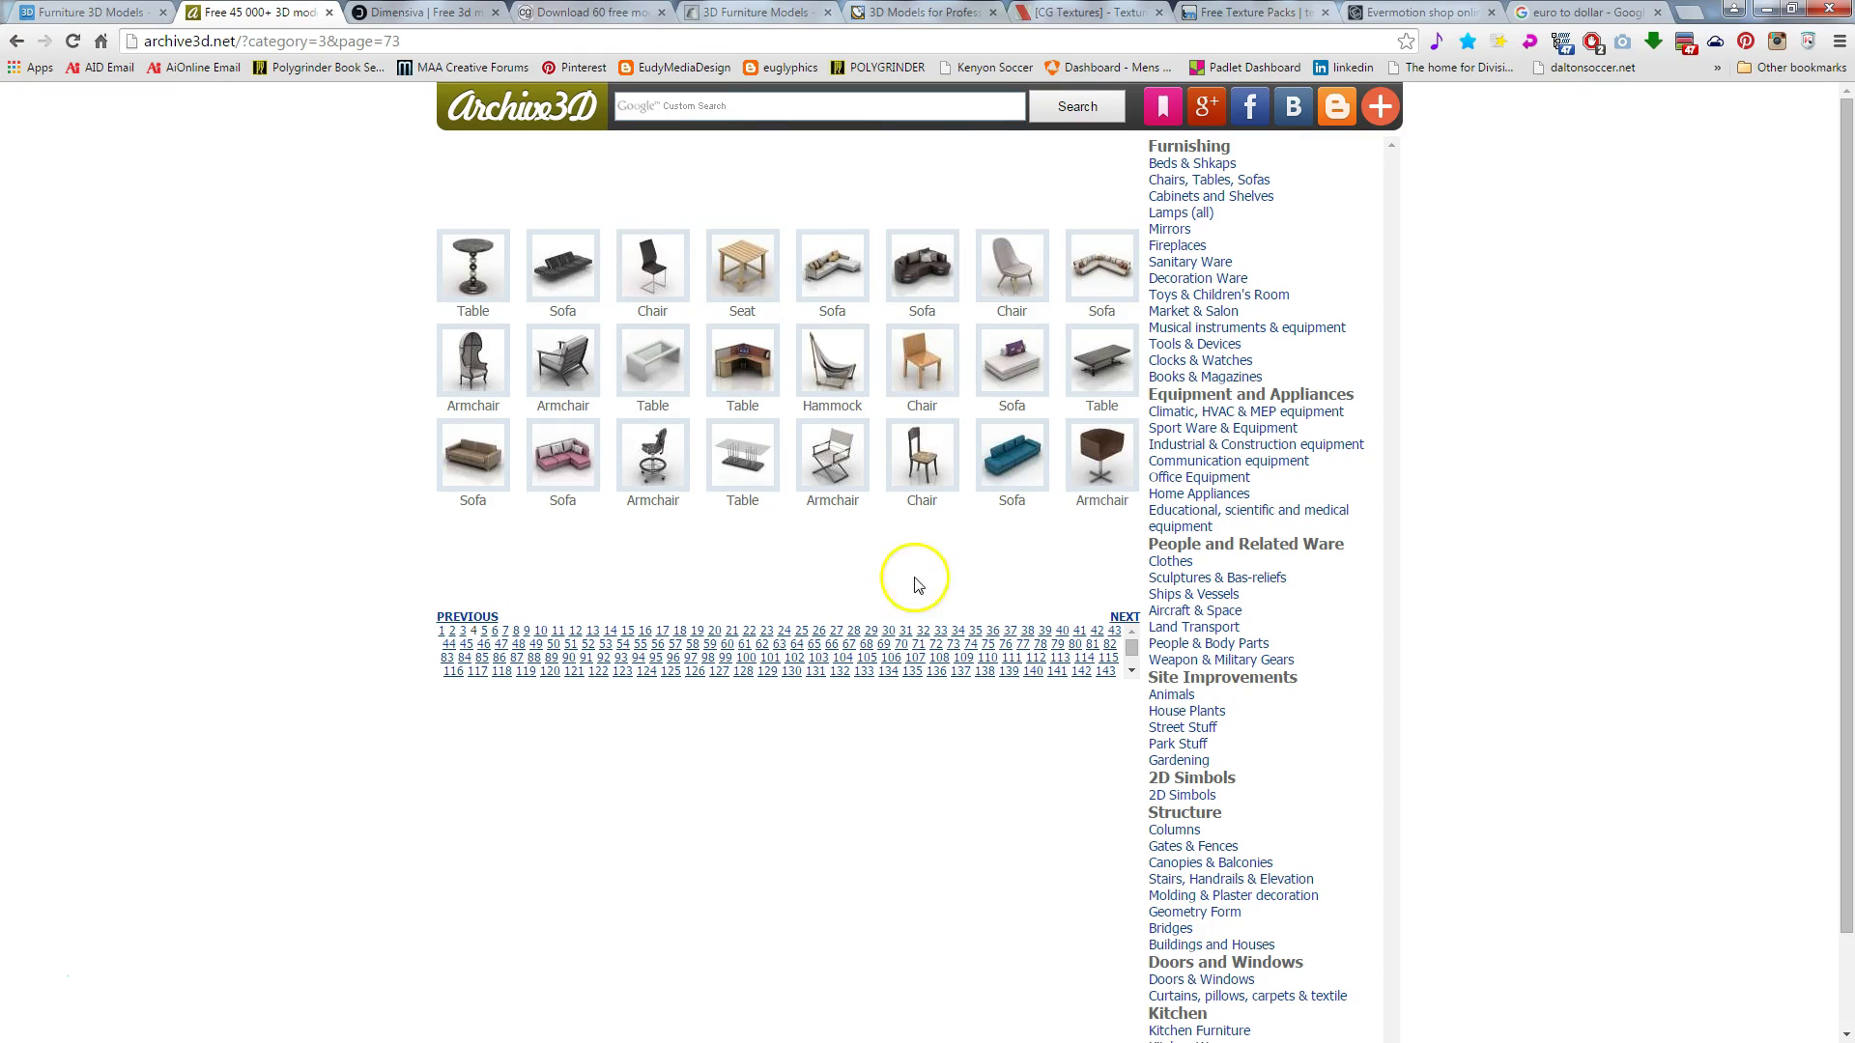
pyautogui.click(925, 289)
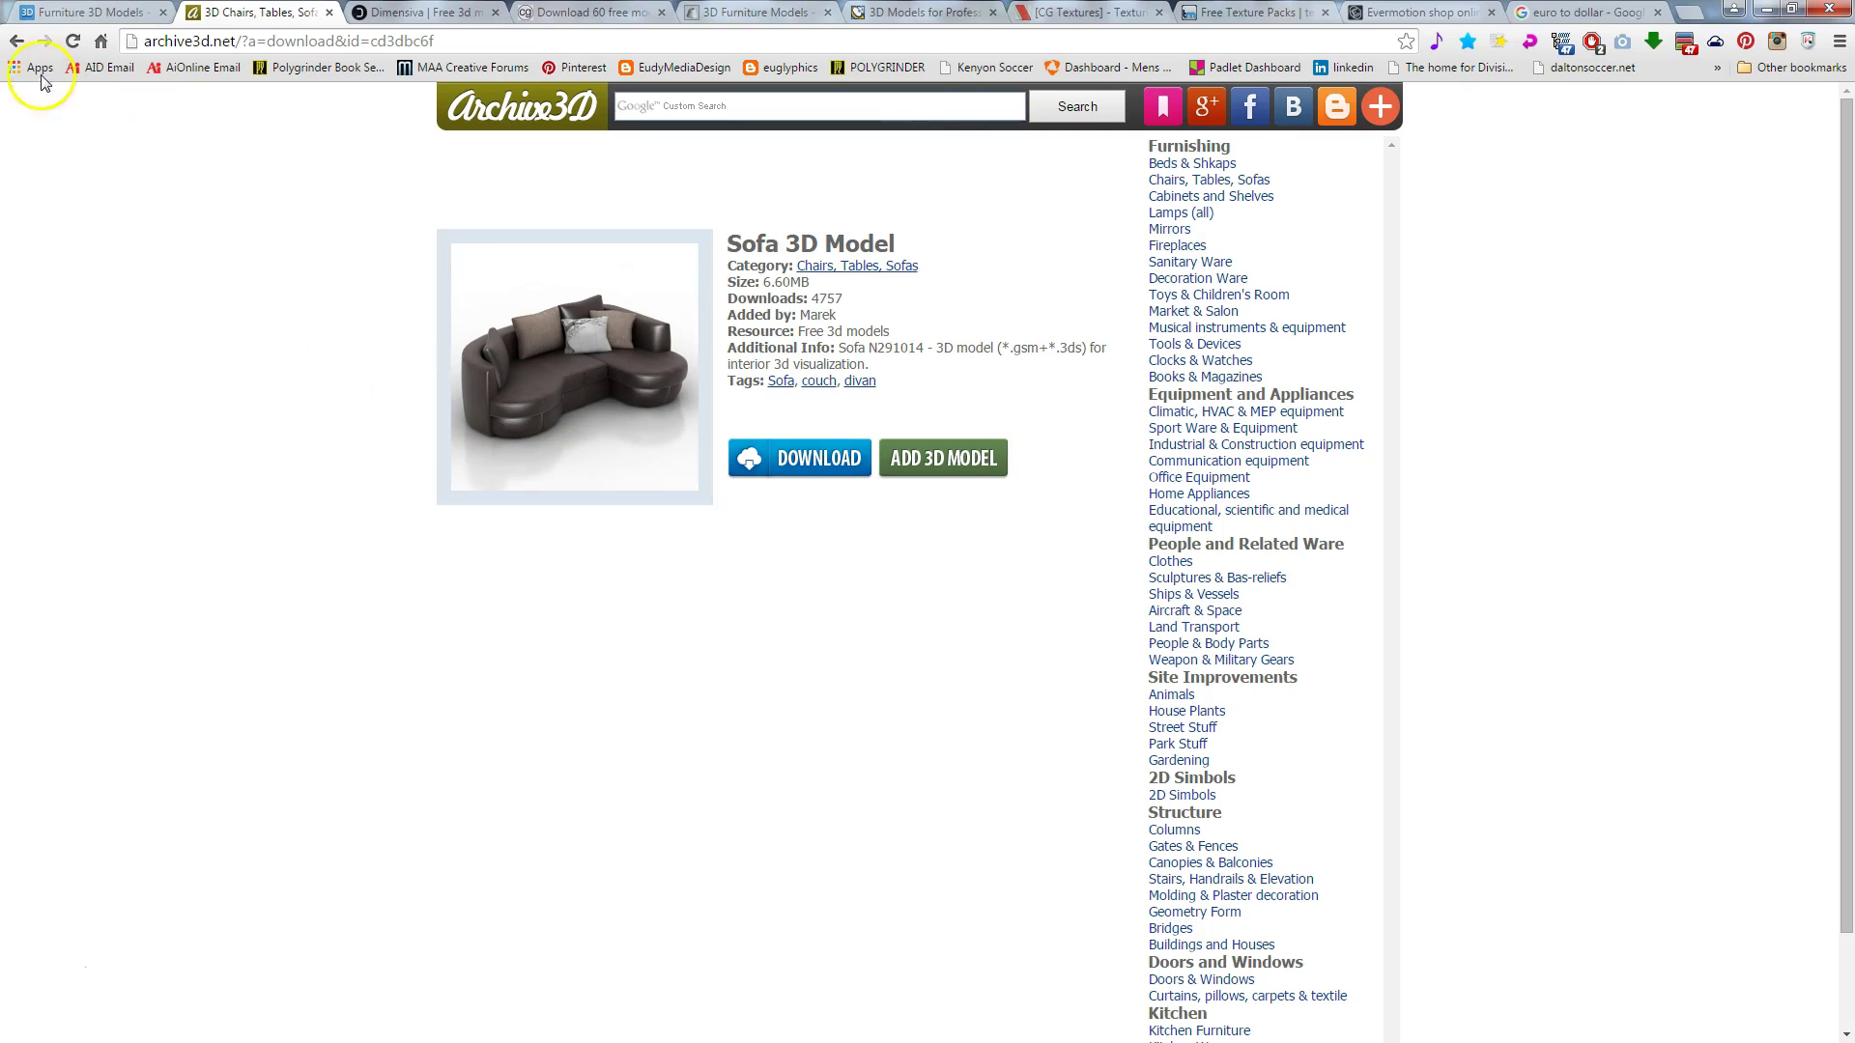
pyautogui.click(17, 42)
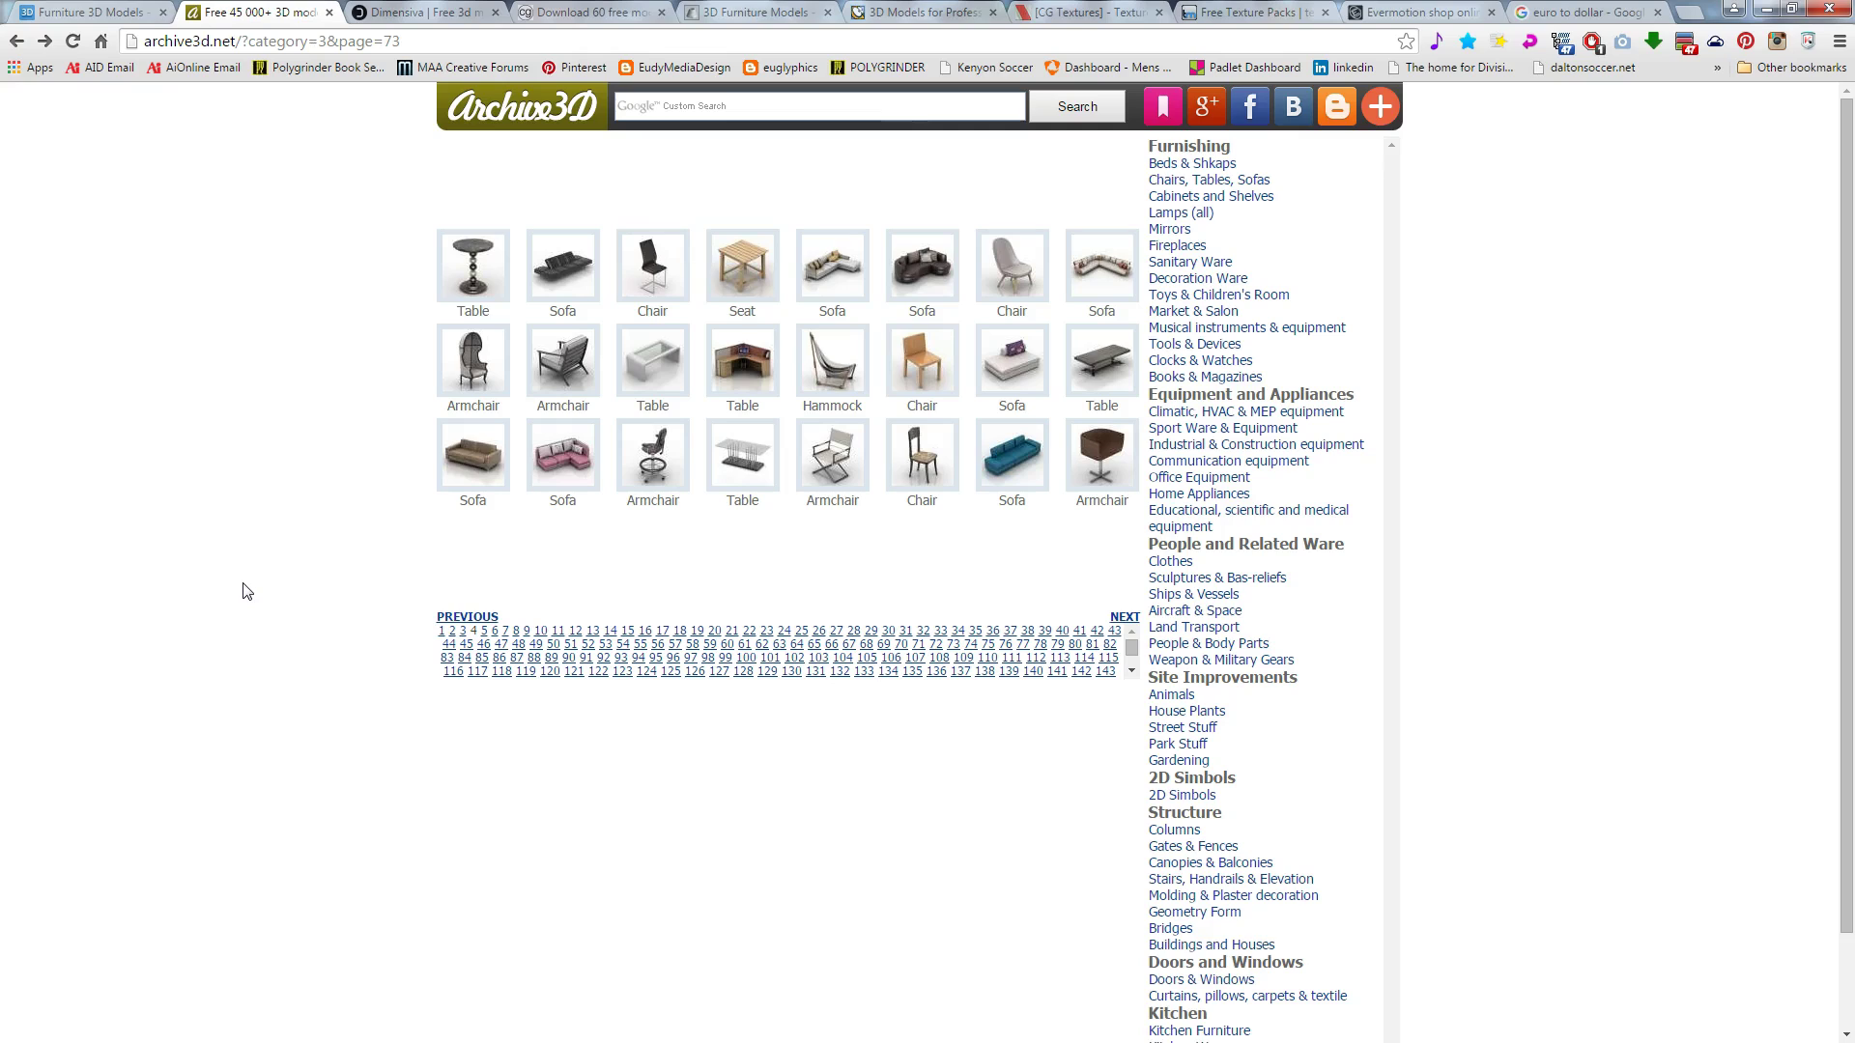
# Step: Open Archive3D's House Plants category and look over its models
pyautogui.click(183, 559)
pyautogui.click(1177, 713)
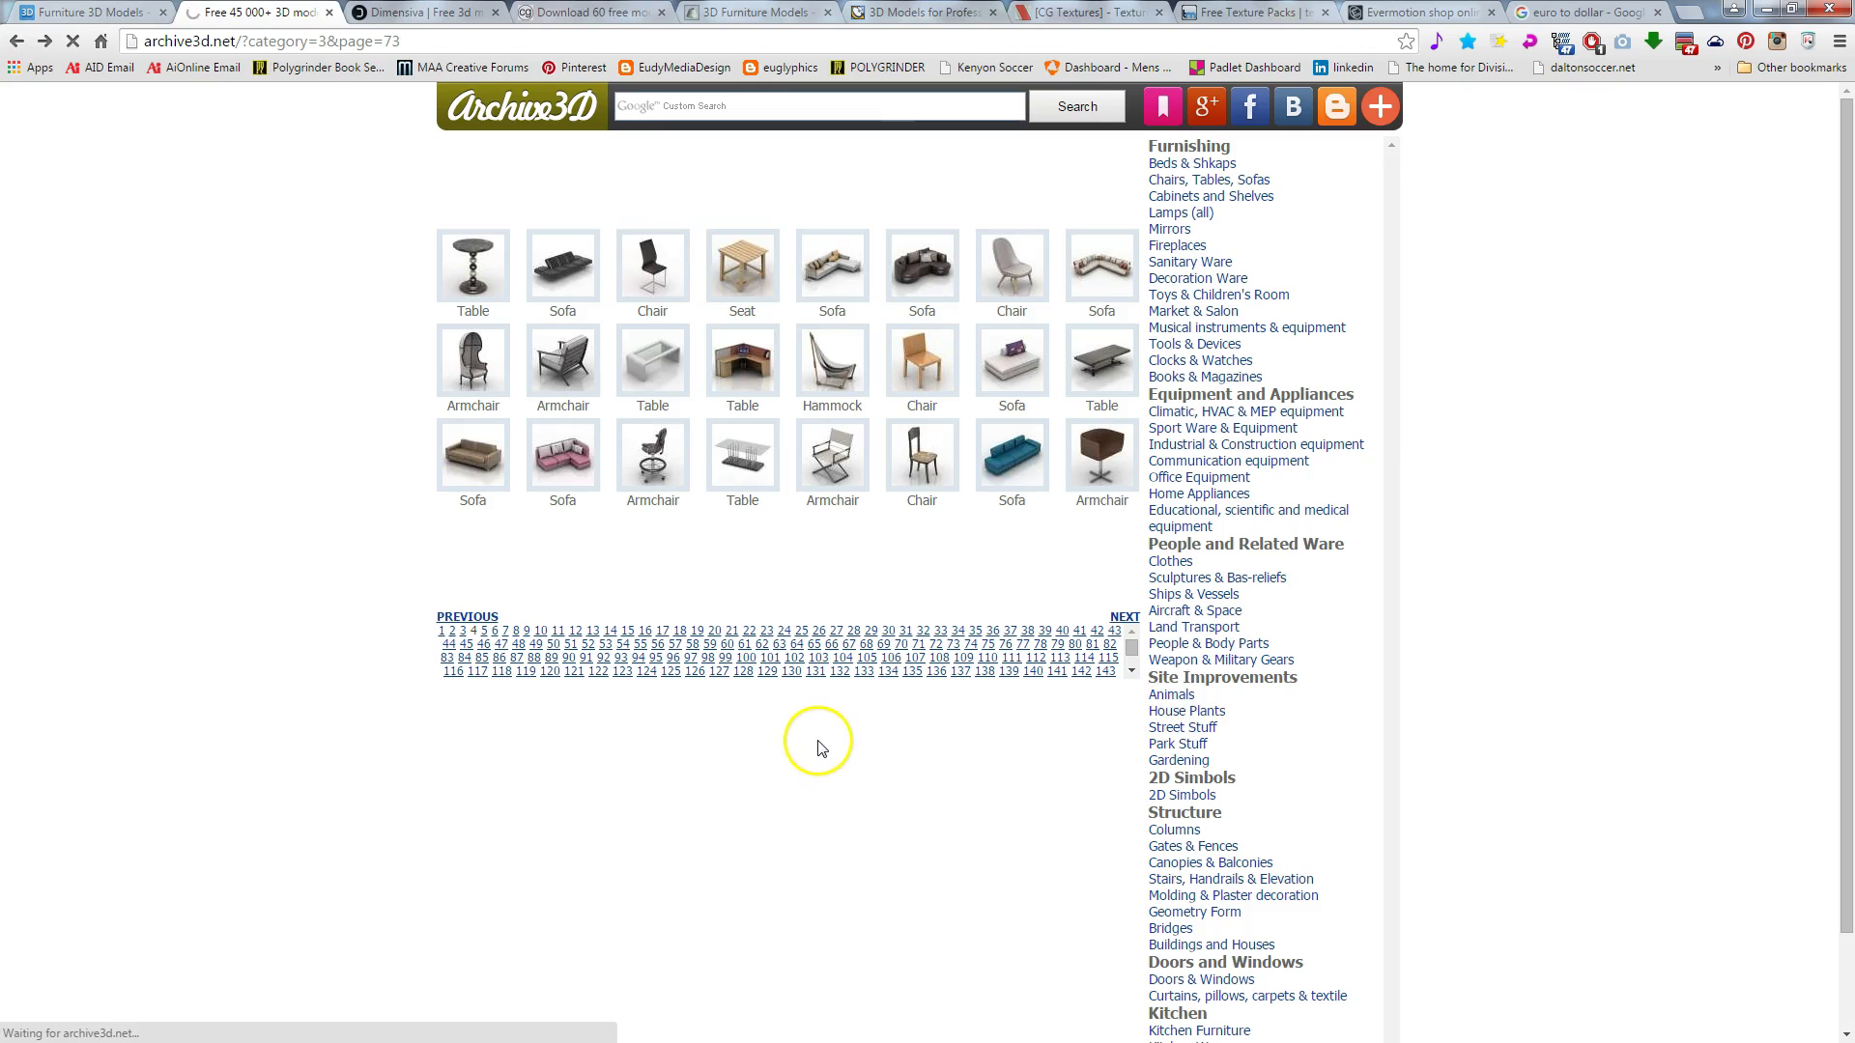
pyautogui.click(1189, 712)
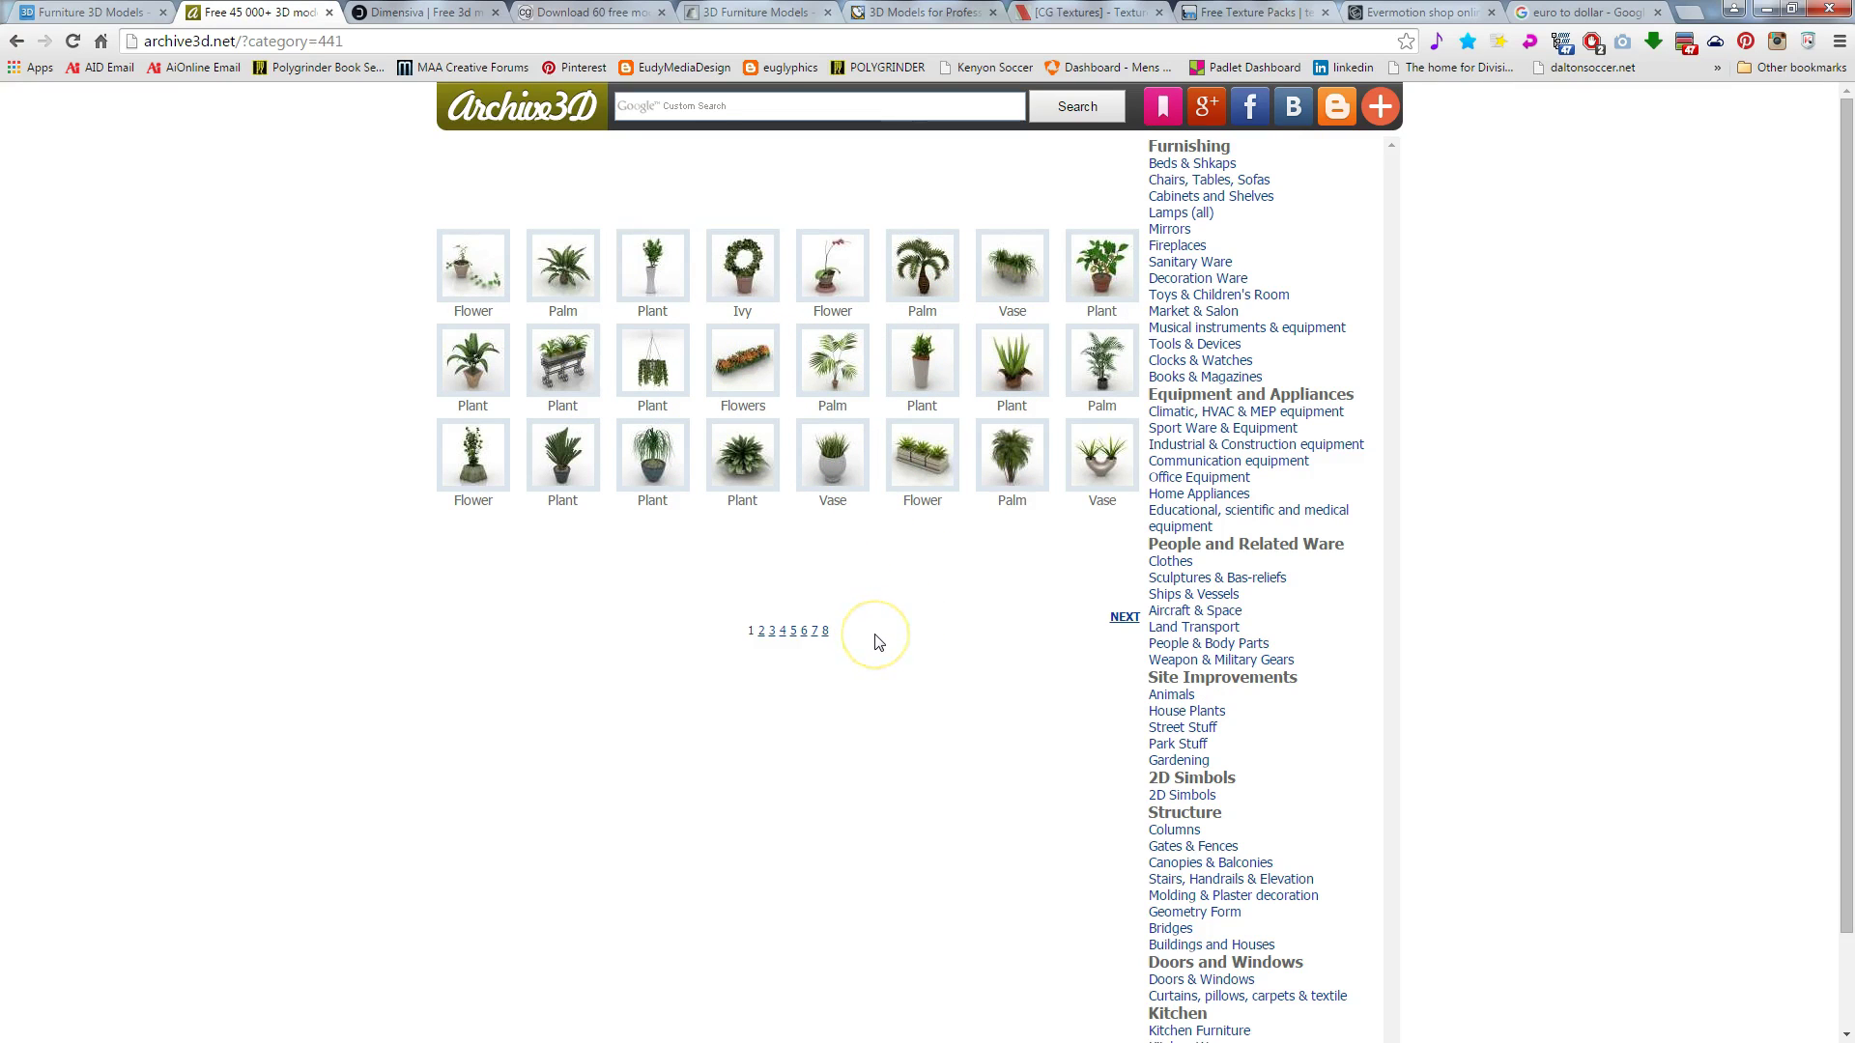
# Step: Look over Archive3D's Kitchen Furniture and Kitchen Ware categories
pyautogui.scroll(-2, 1324, 783)
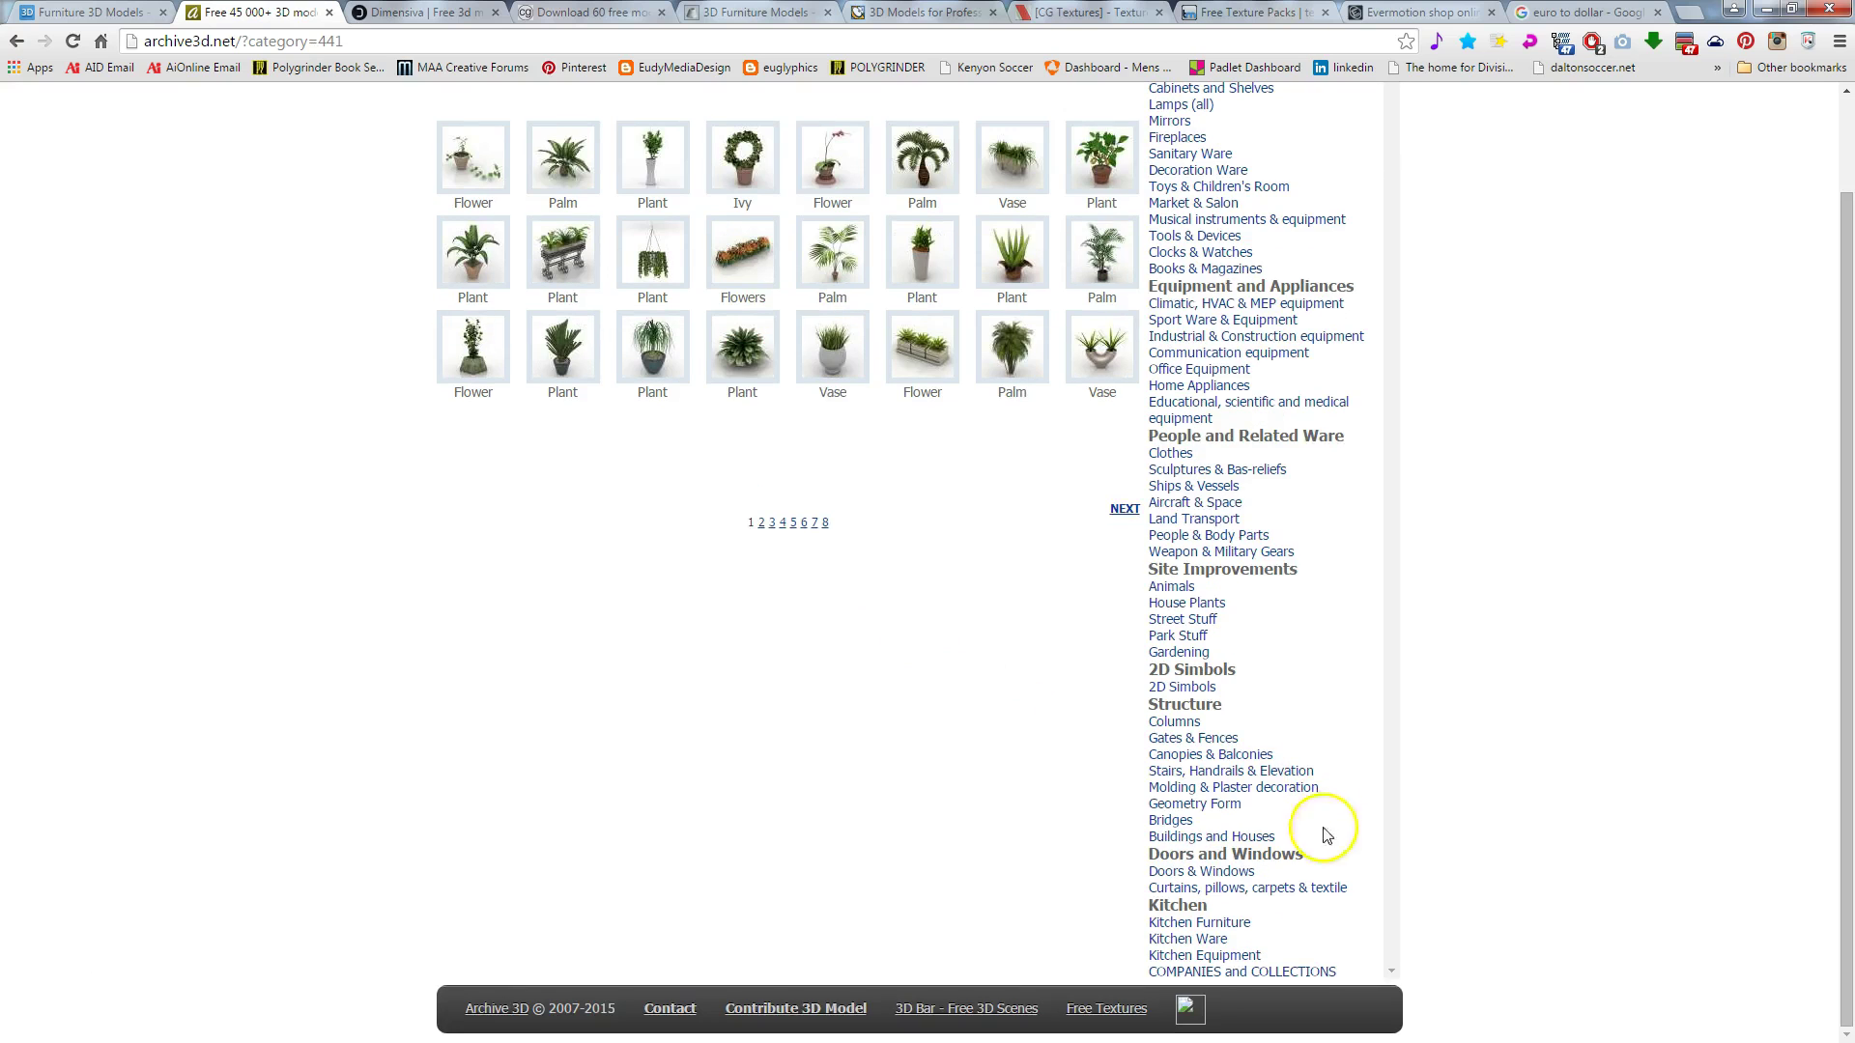
pyautogui.click(1204, 924)
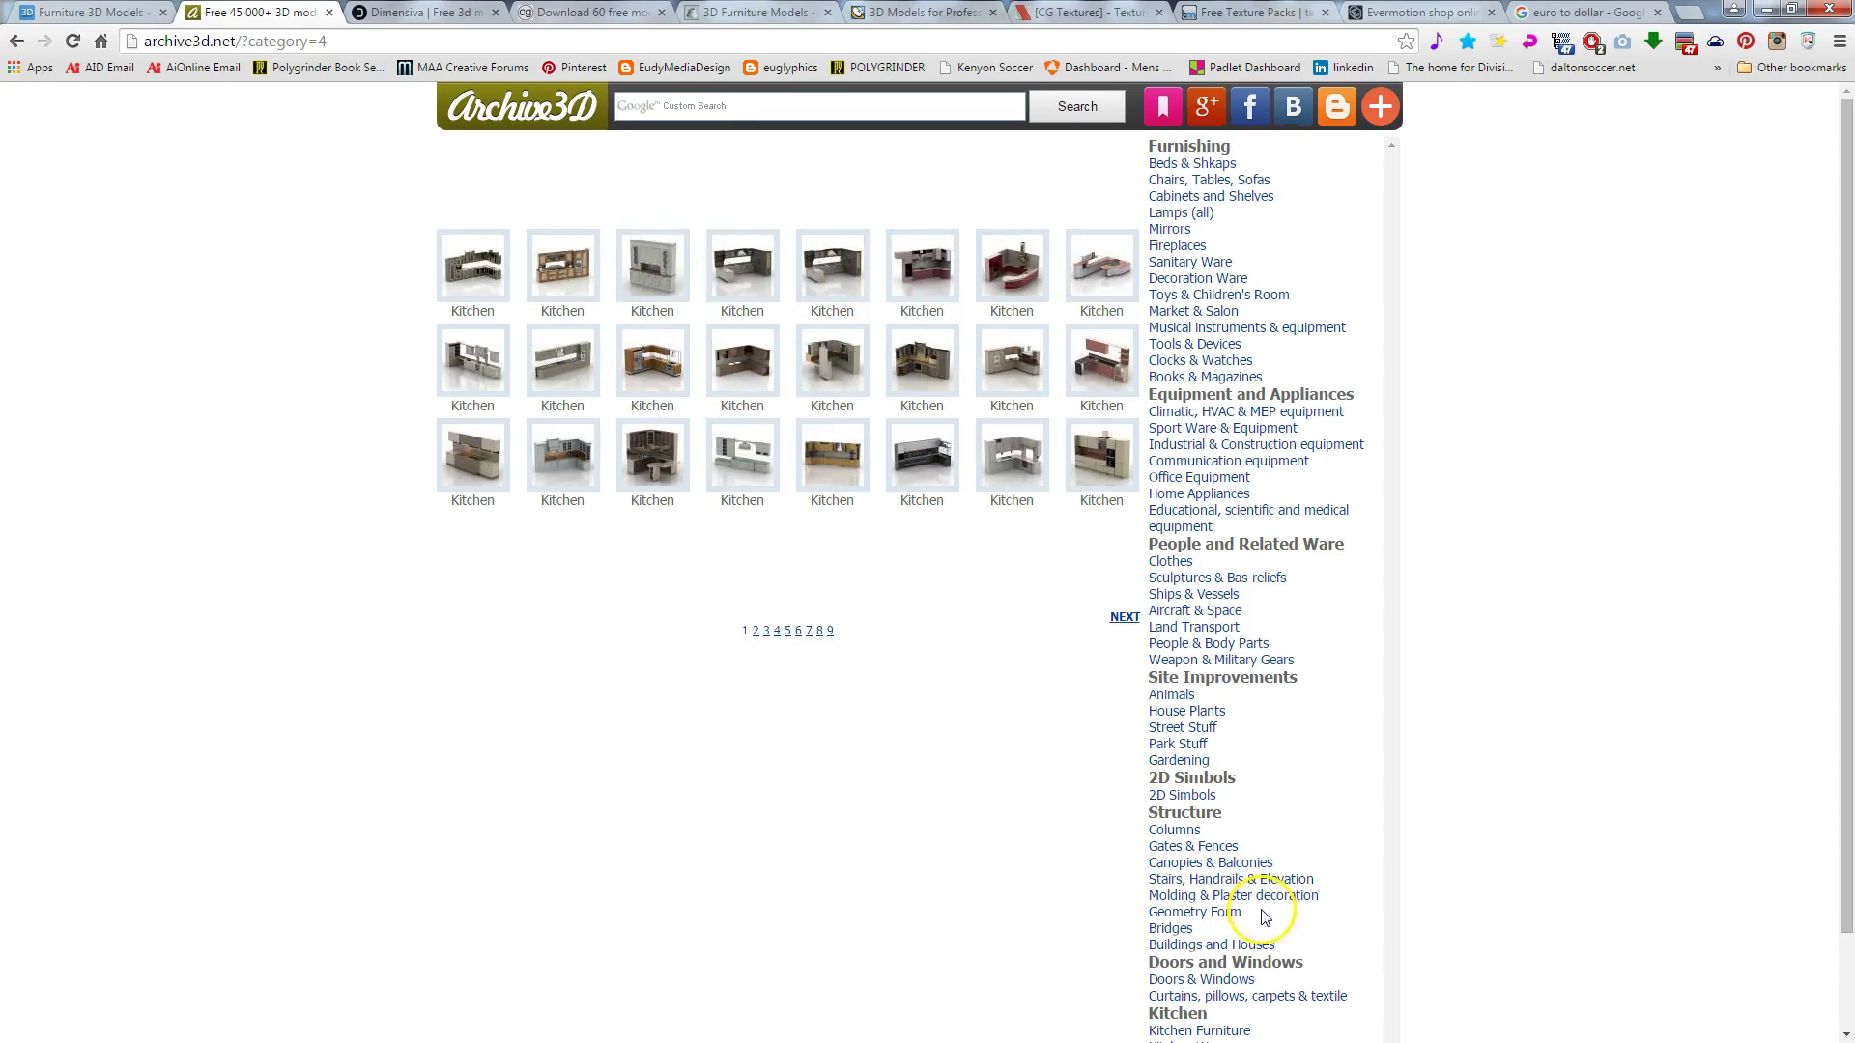
pyautogui.scroll(-1, 1328, 894)
pyautogui.click(1210, 952)
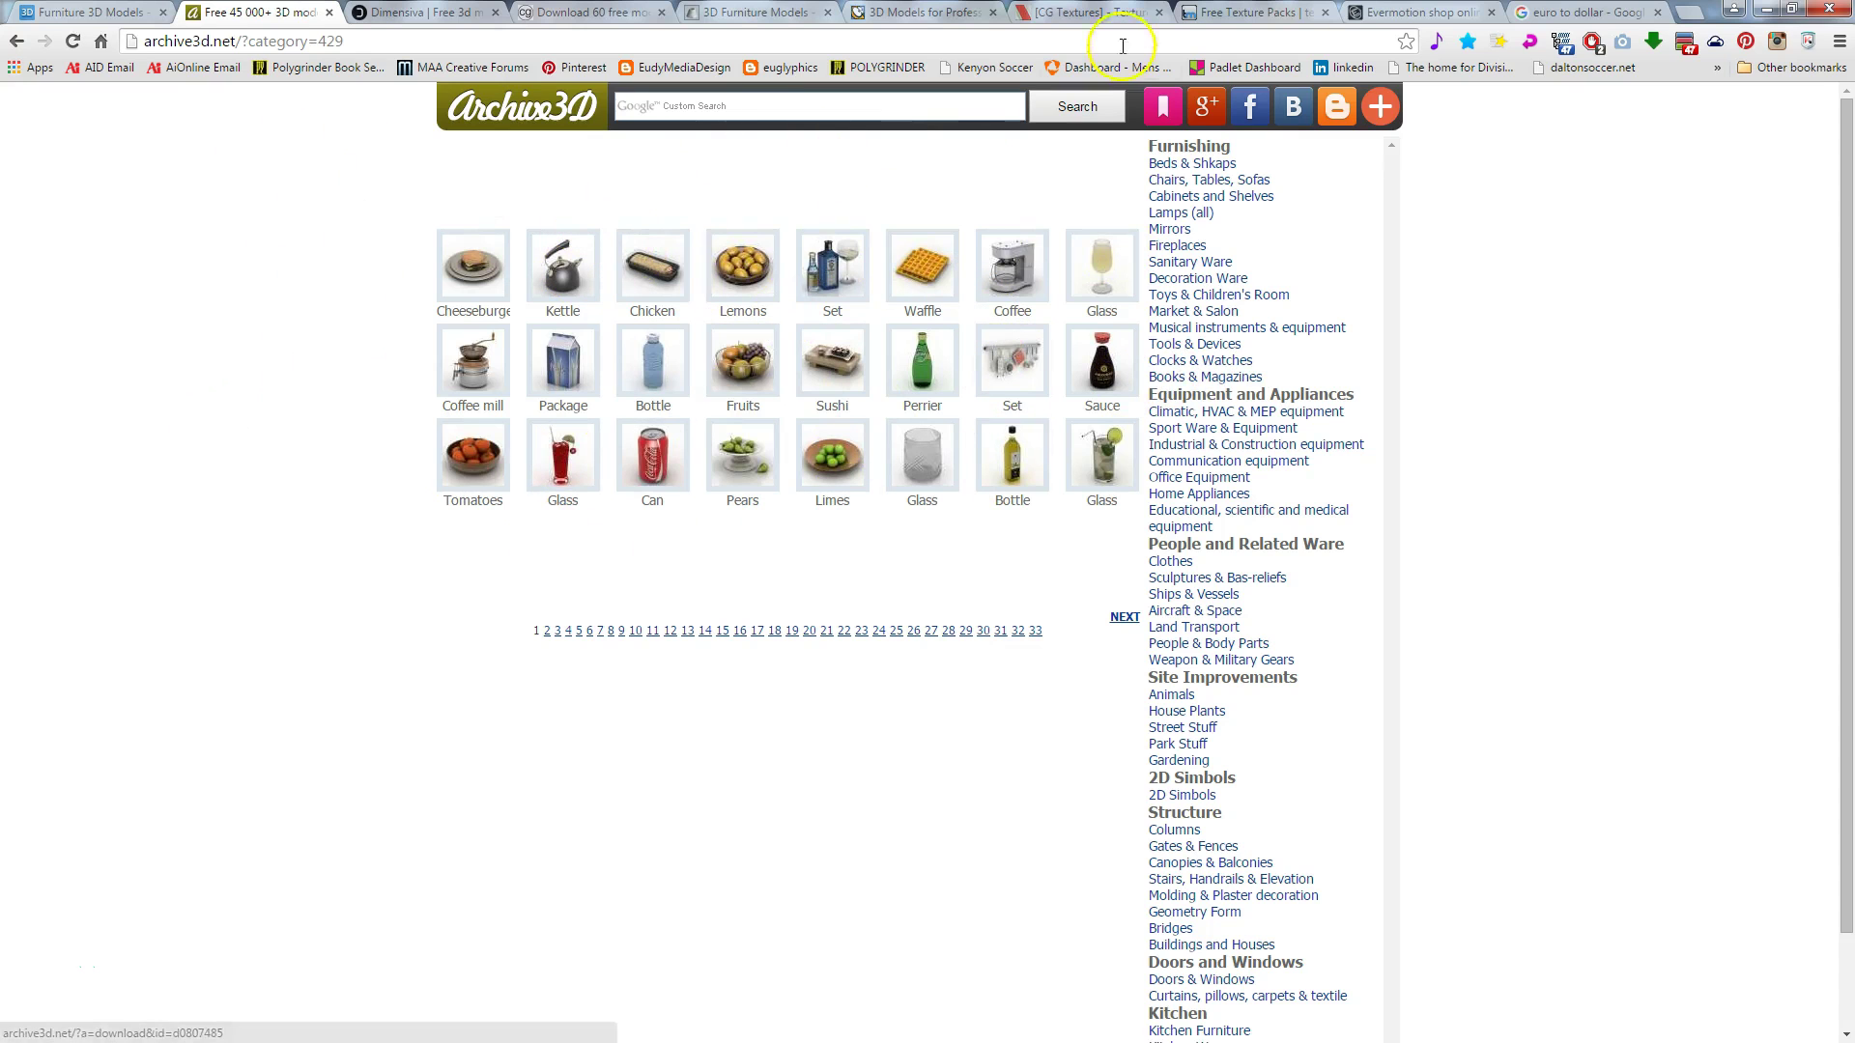
# Step: Revisit the TurboSquid, CG Textures, Texturemate and Evermotion sites, previewing the cracked asphalt seamless texture on CG Textures
pyautogui.click(932, 11)
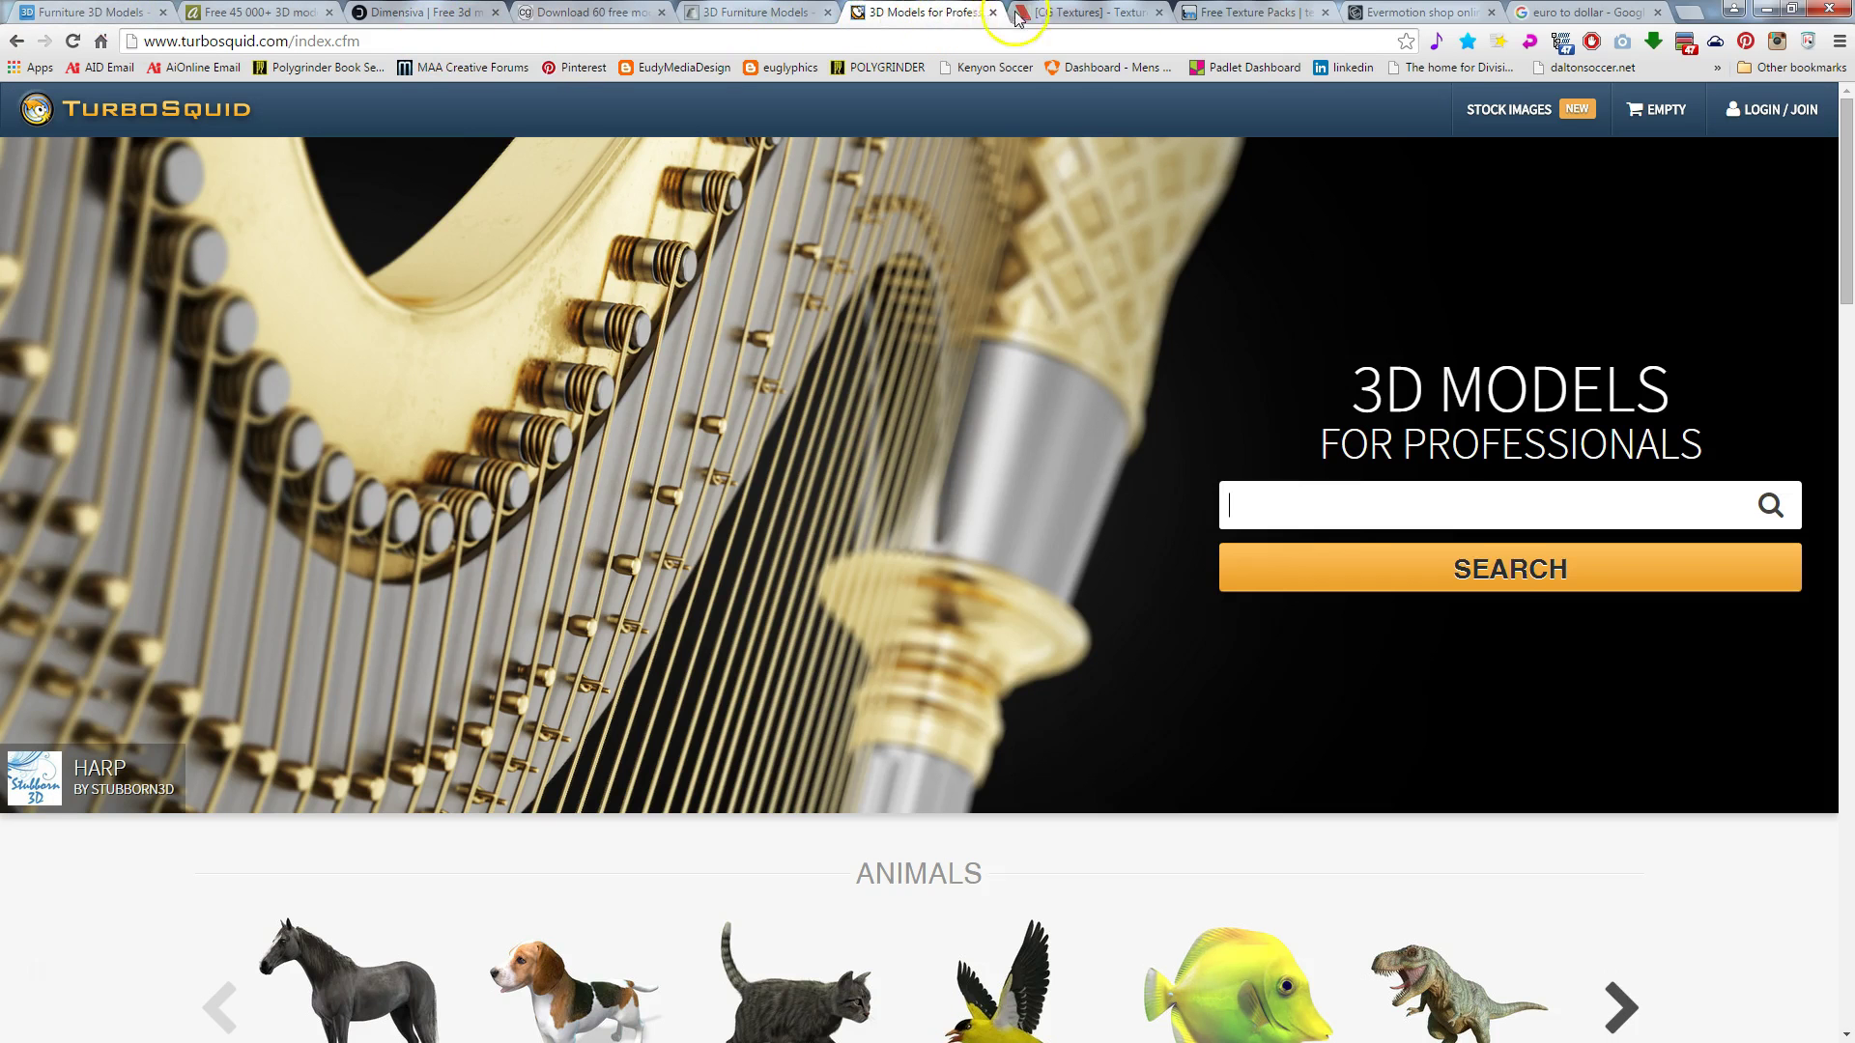
pyautogui.click(1063, 10)
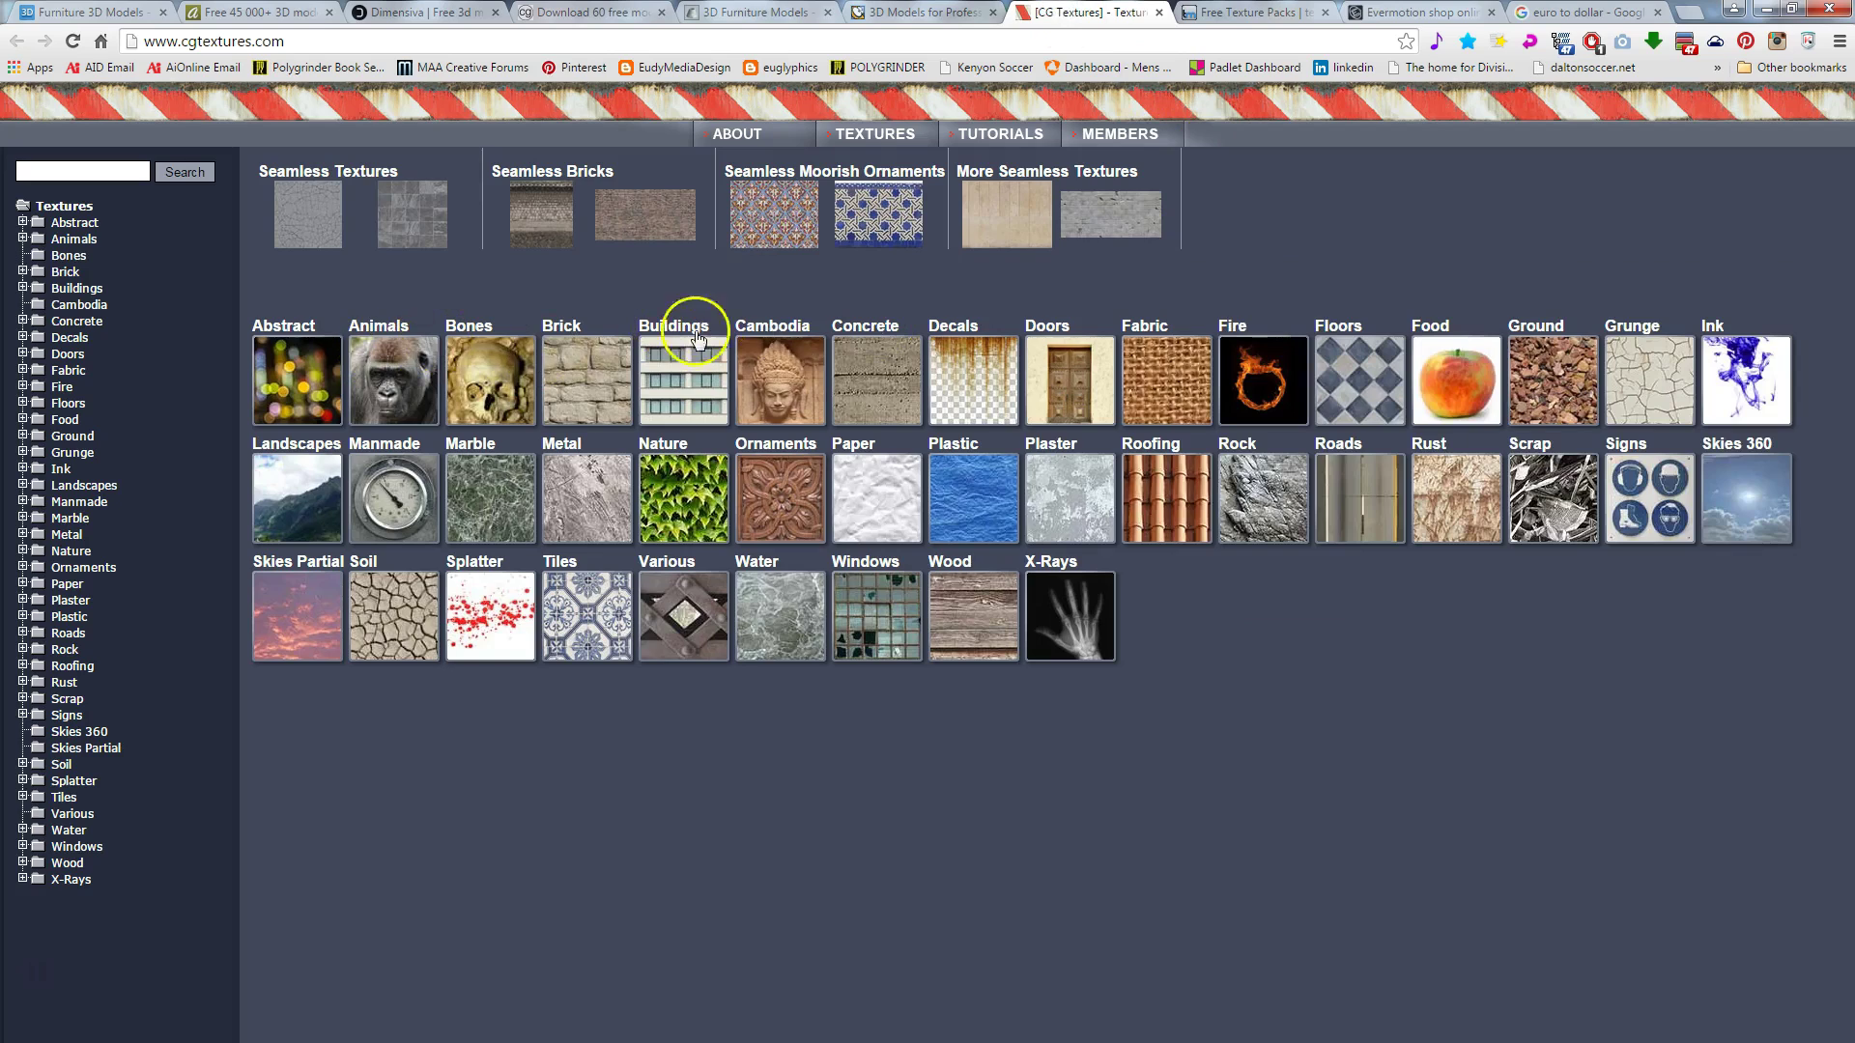
pyautogui.moveTo(297, 229)
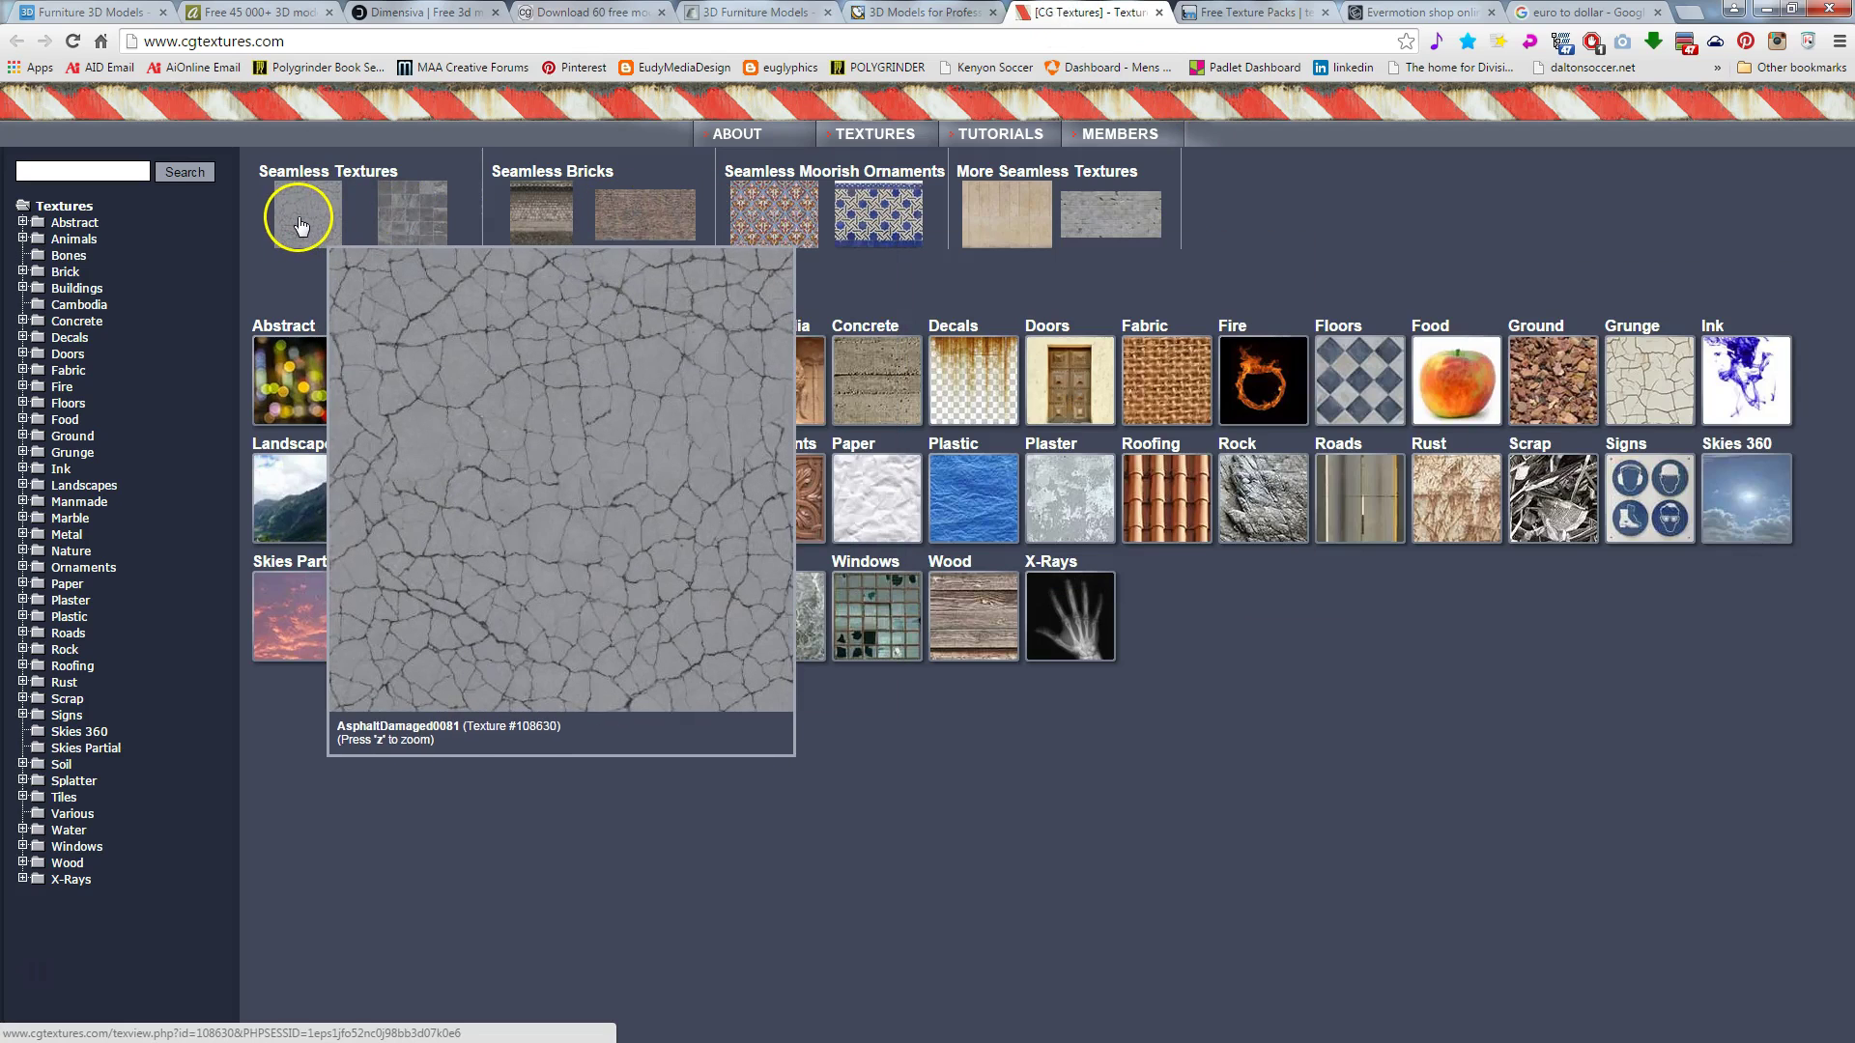
pyautogui.click(1229, 12)
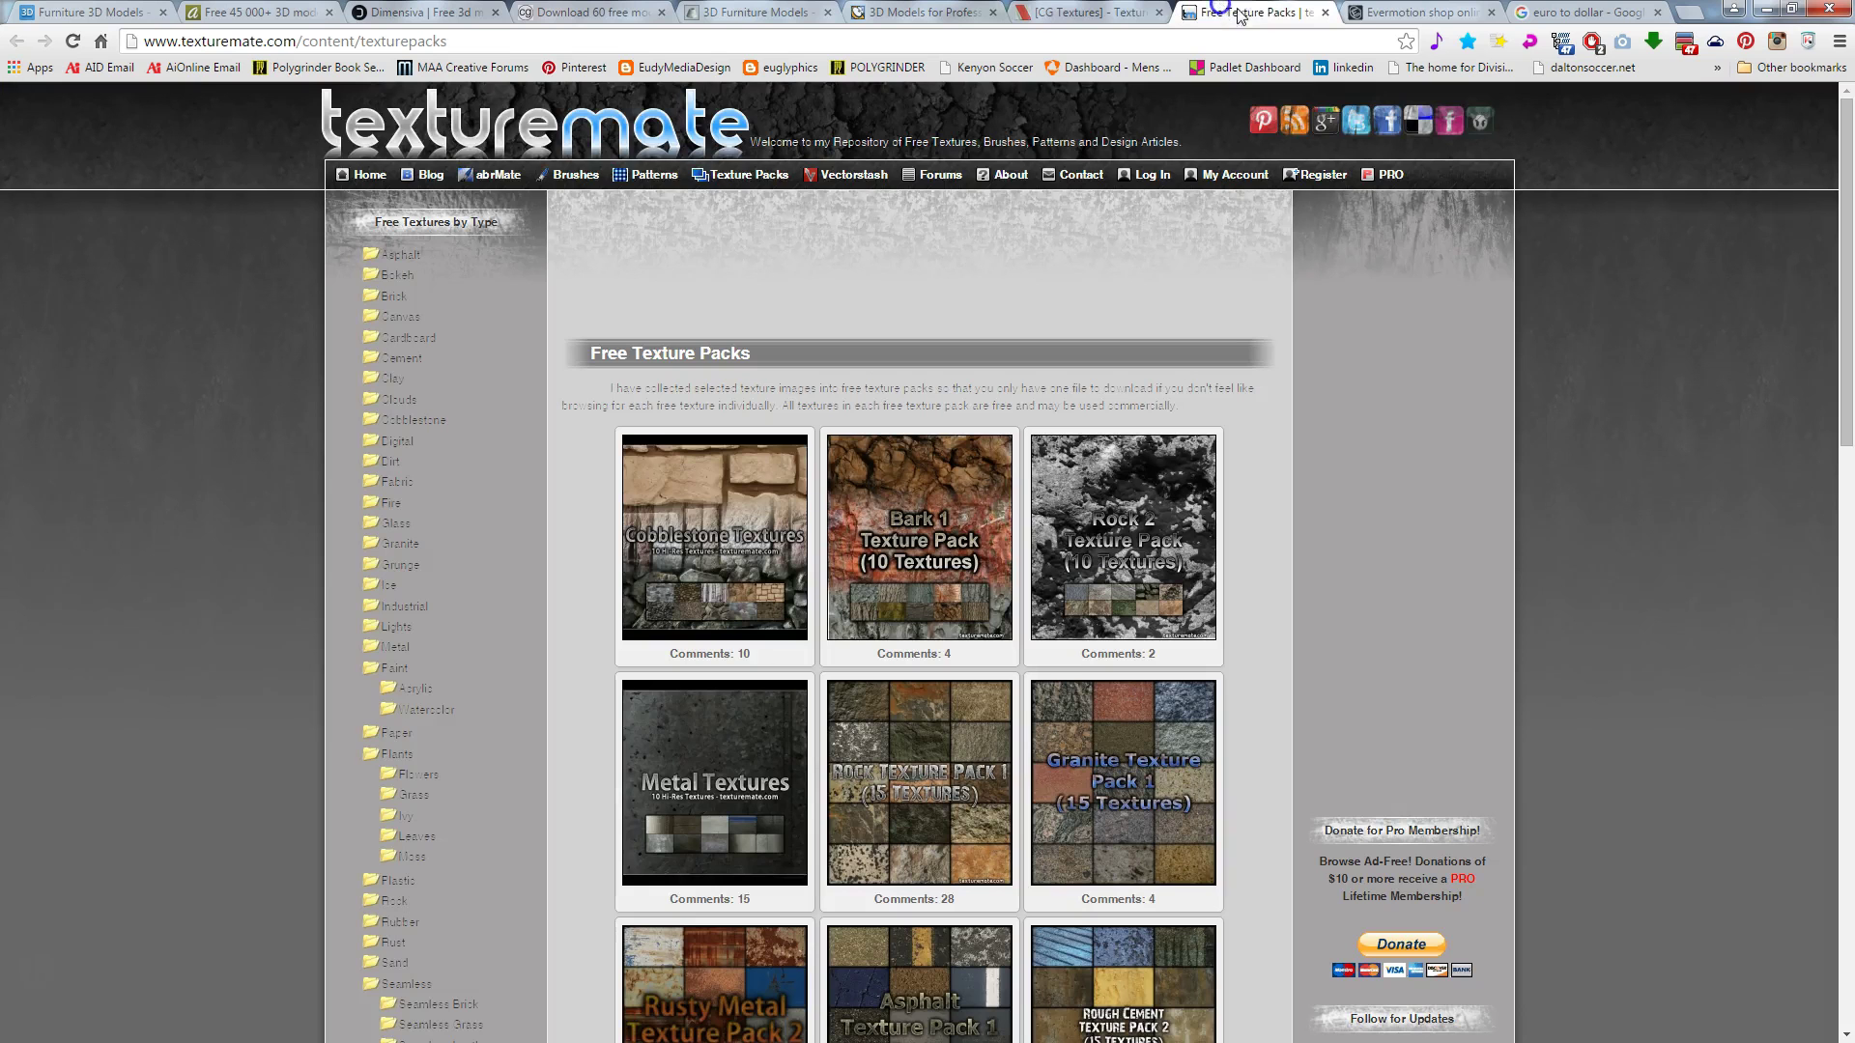
pyautogui.click(1416, 12)
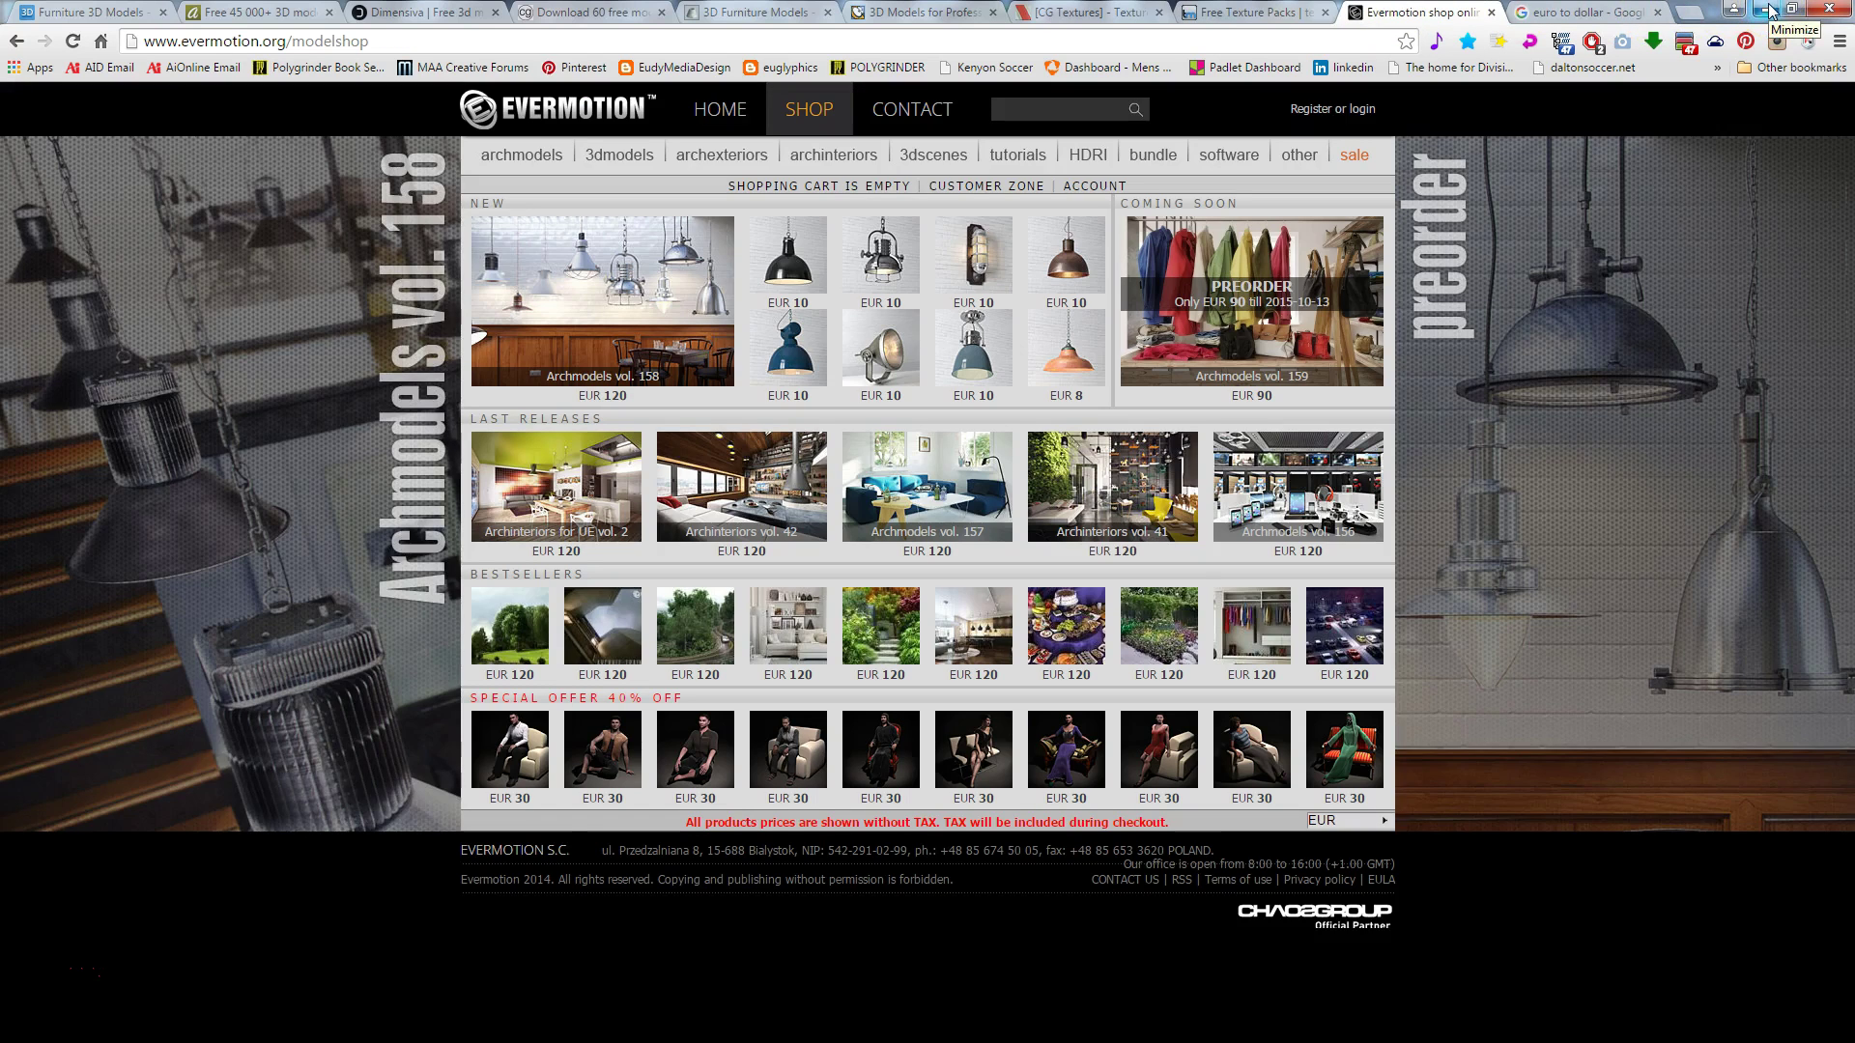
# Step: Switch to 3ds Max, maximize the perspective viewport and examine the sofa model's underside and tufted back up close
pyautogui.click(1771, 12)
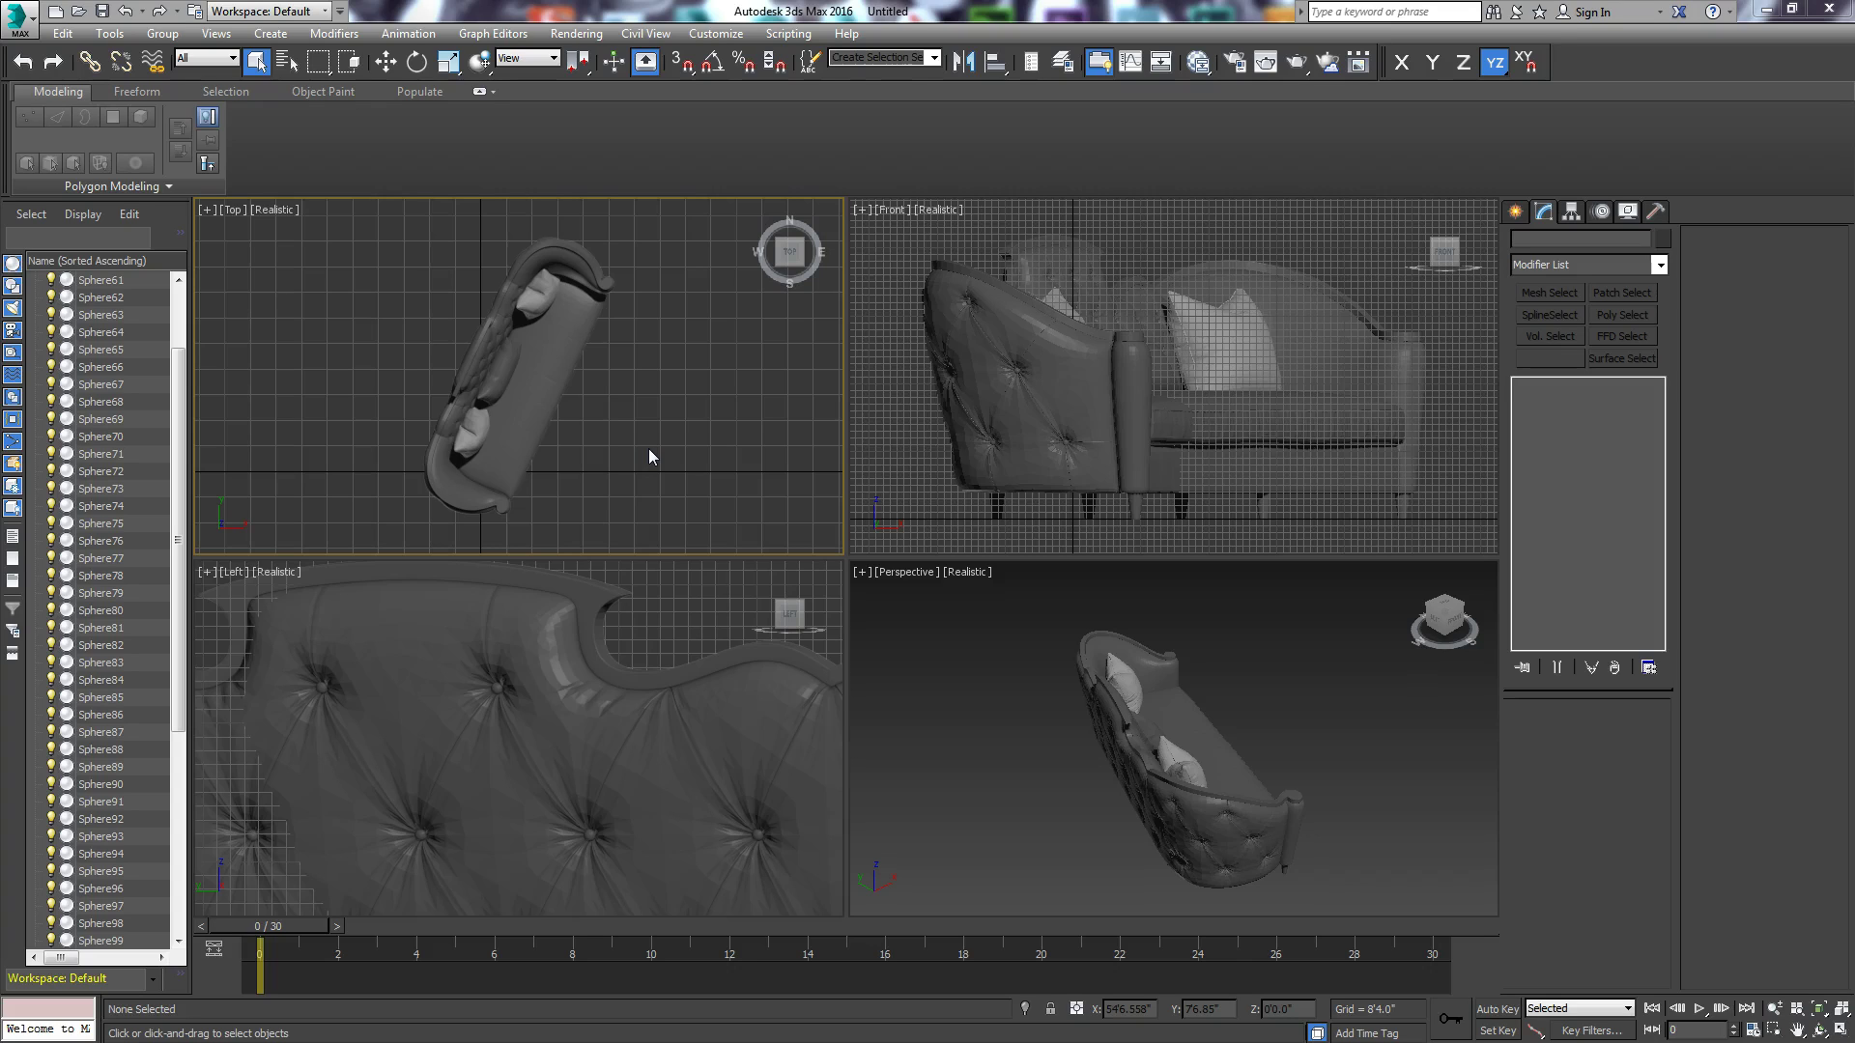
pyautogui.click(448, 62)
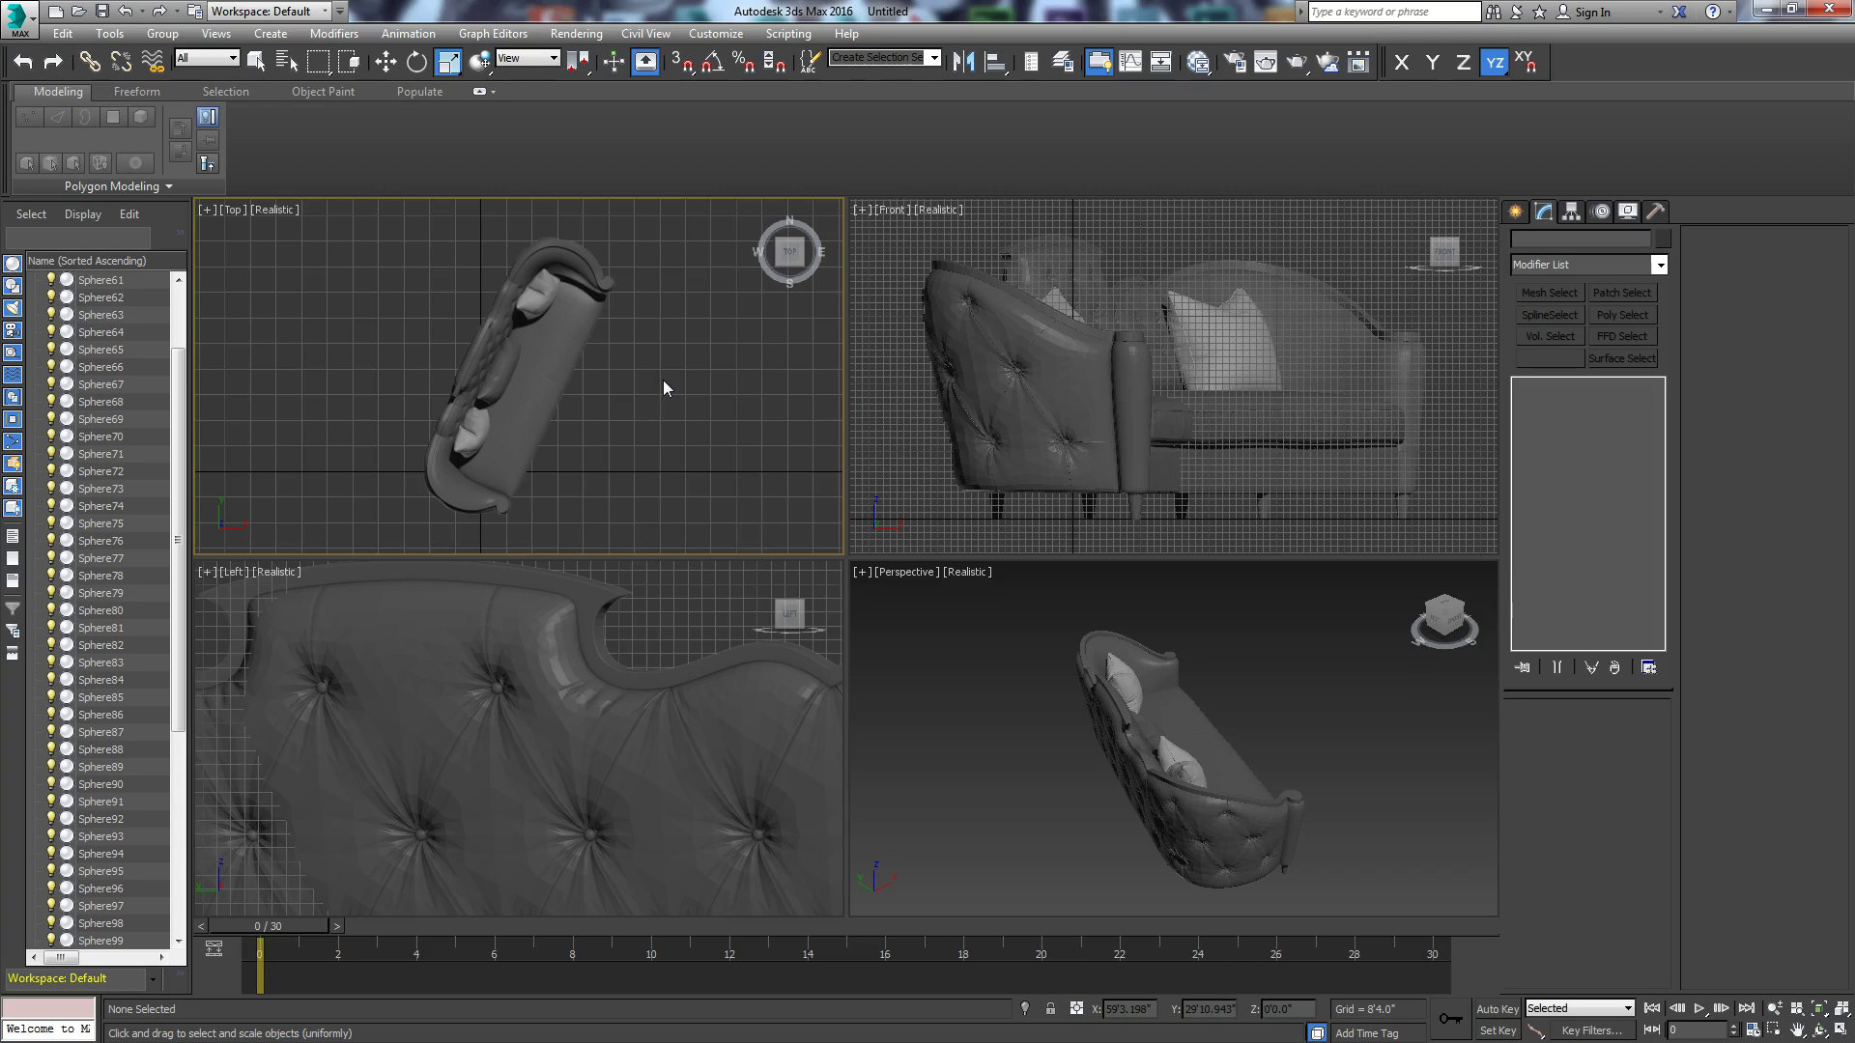
pyautogui.click(933, 716)
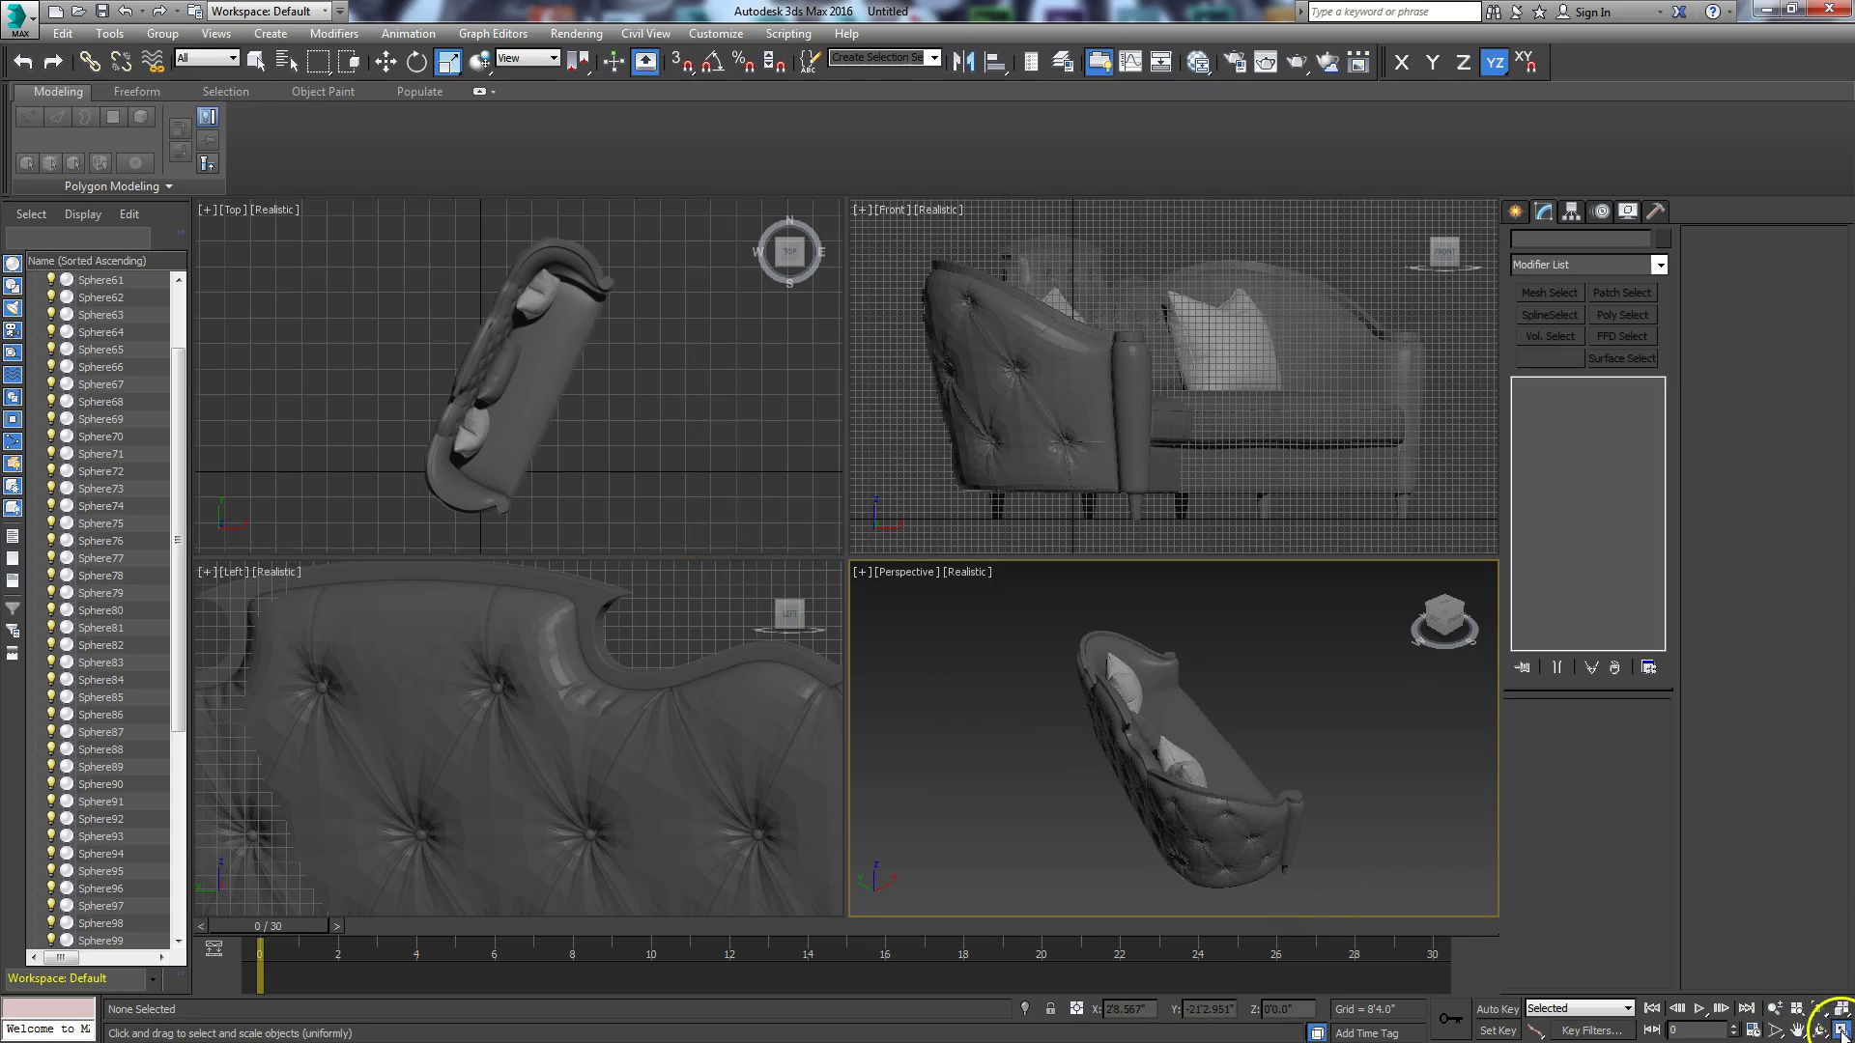
pyautogui.click(1791, 1020)
pyautogui.click(1819, 1030)
pyautogui.moveTo(846, 618); pyautogui.dragTo(919, 513)
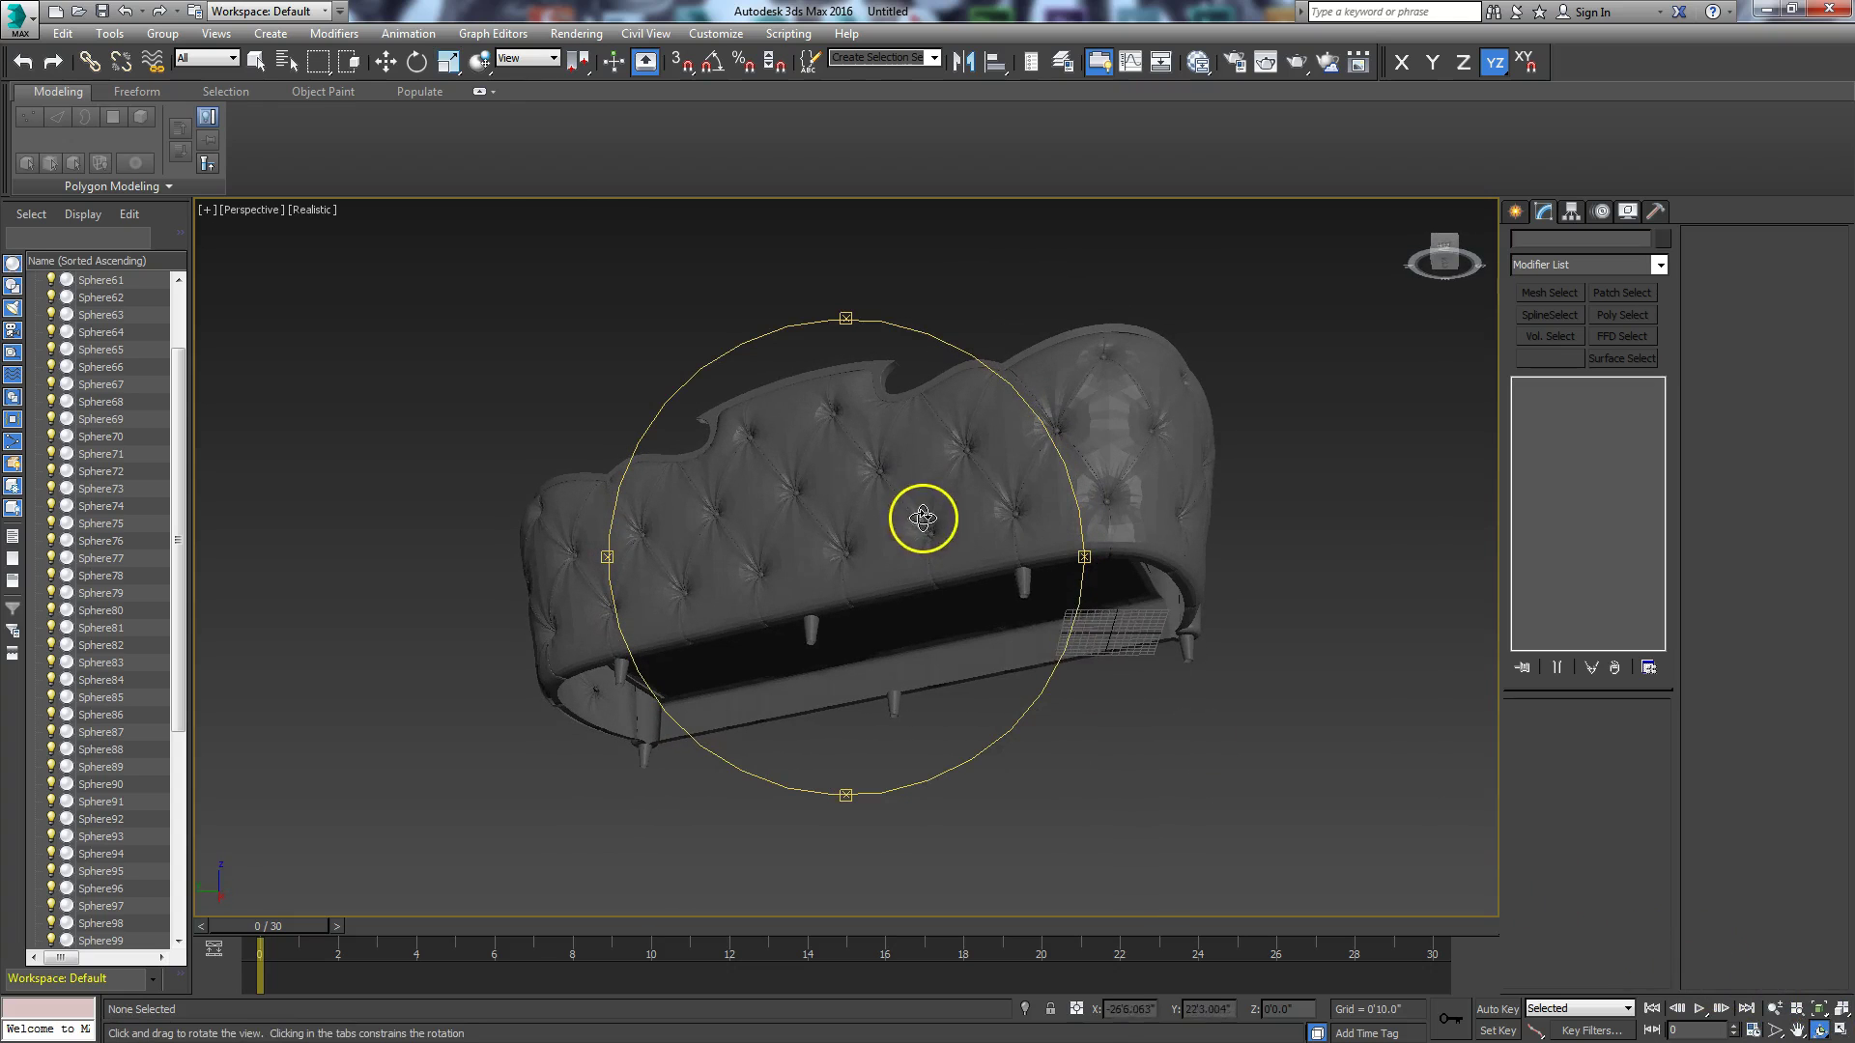
pyautogui.moveTo(1031, 492); pyautogui.dragTo(921, 570)
pyautogui.scroll(5, 920, 570)
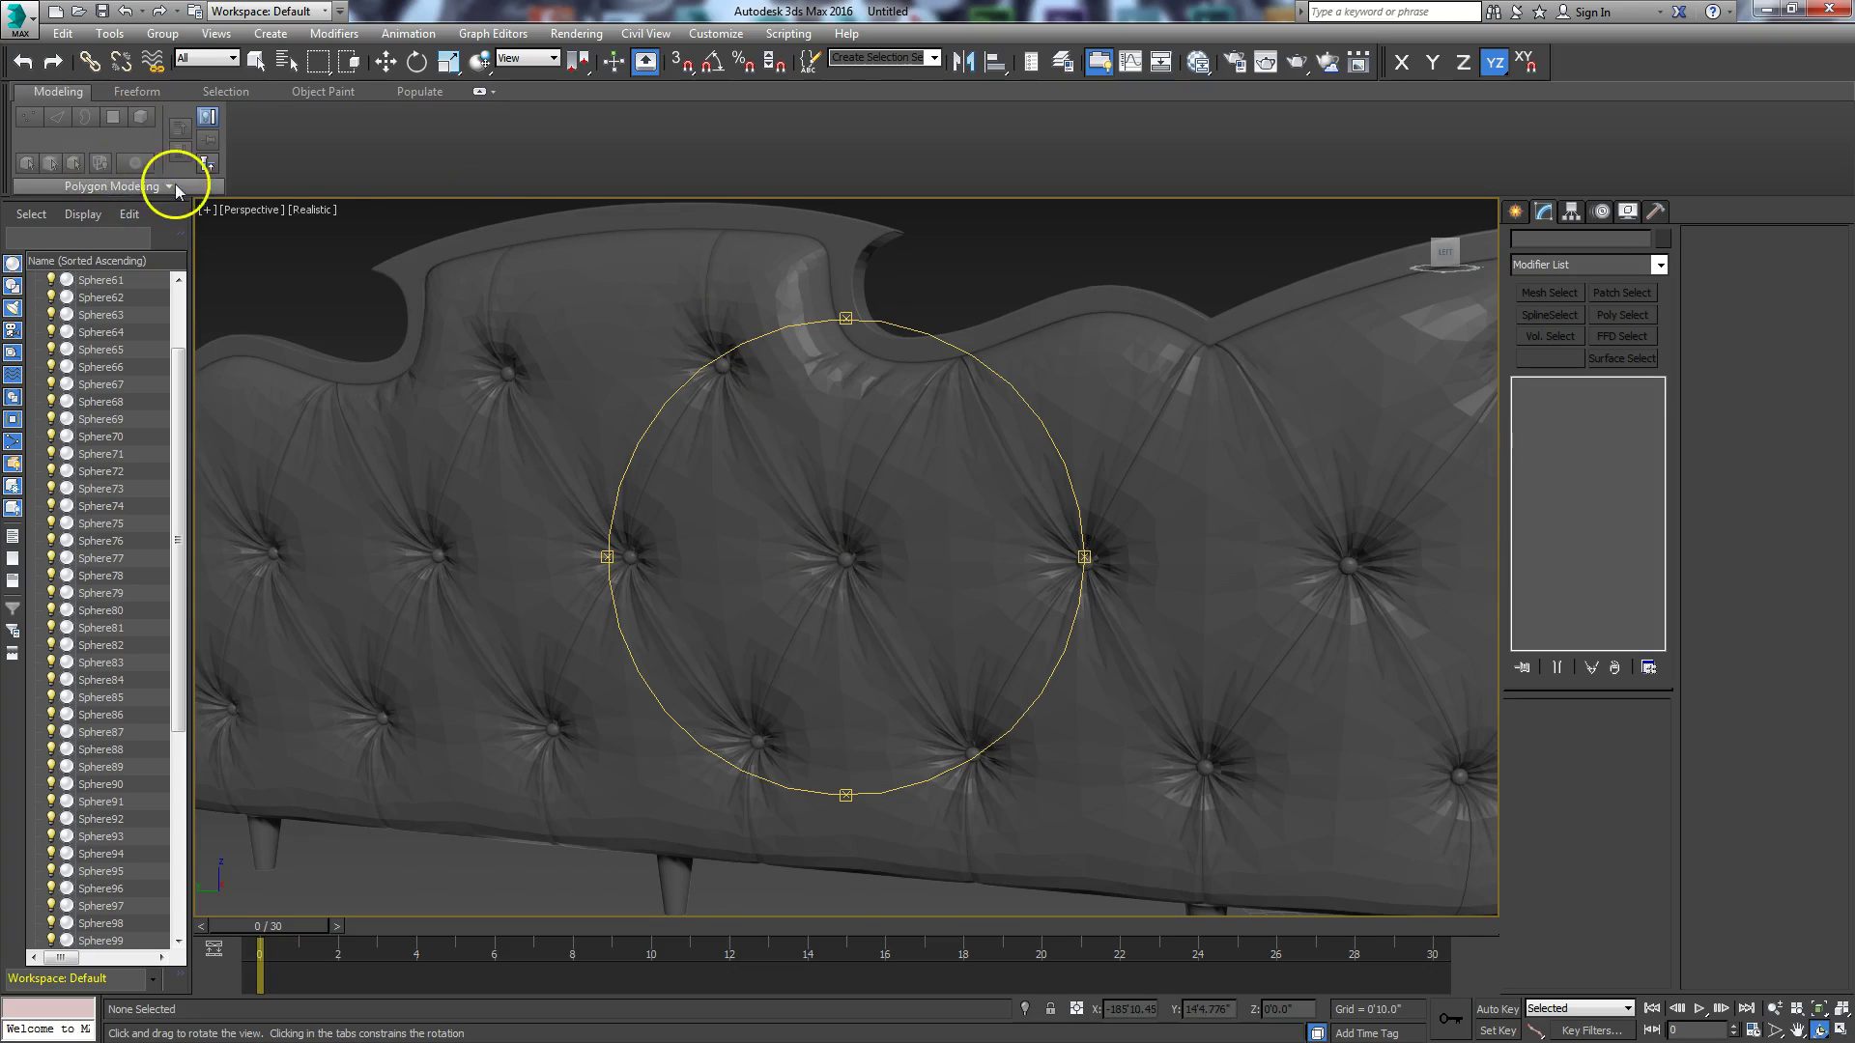
# Step: Set the perspective viewport to Shaded and toggle Edged Faces on and off to inspect the sofa's mesh
pyautogui.click(311, 210)
pyautogui.click(338, 252)
pyautogui.click(300, 209)
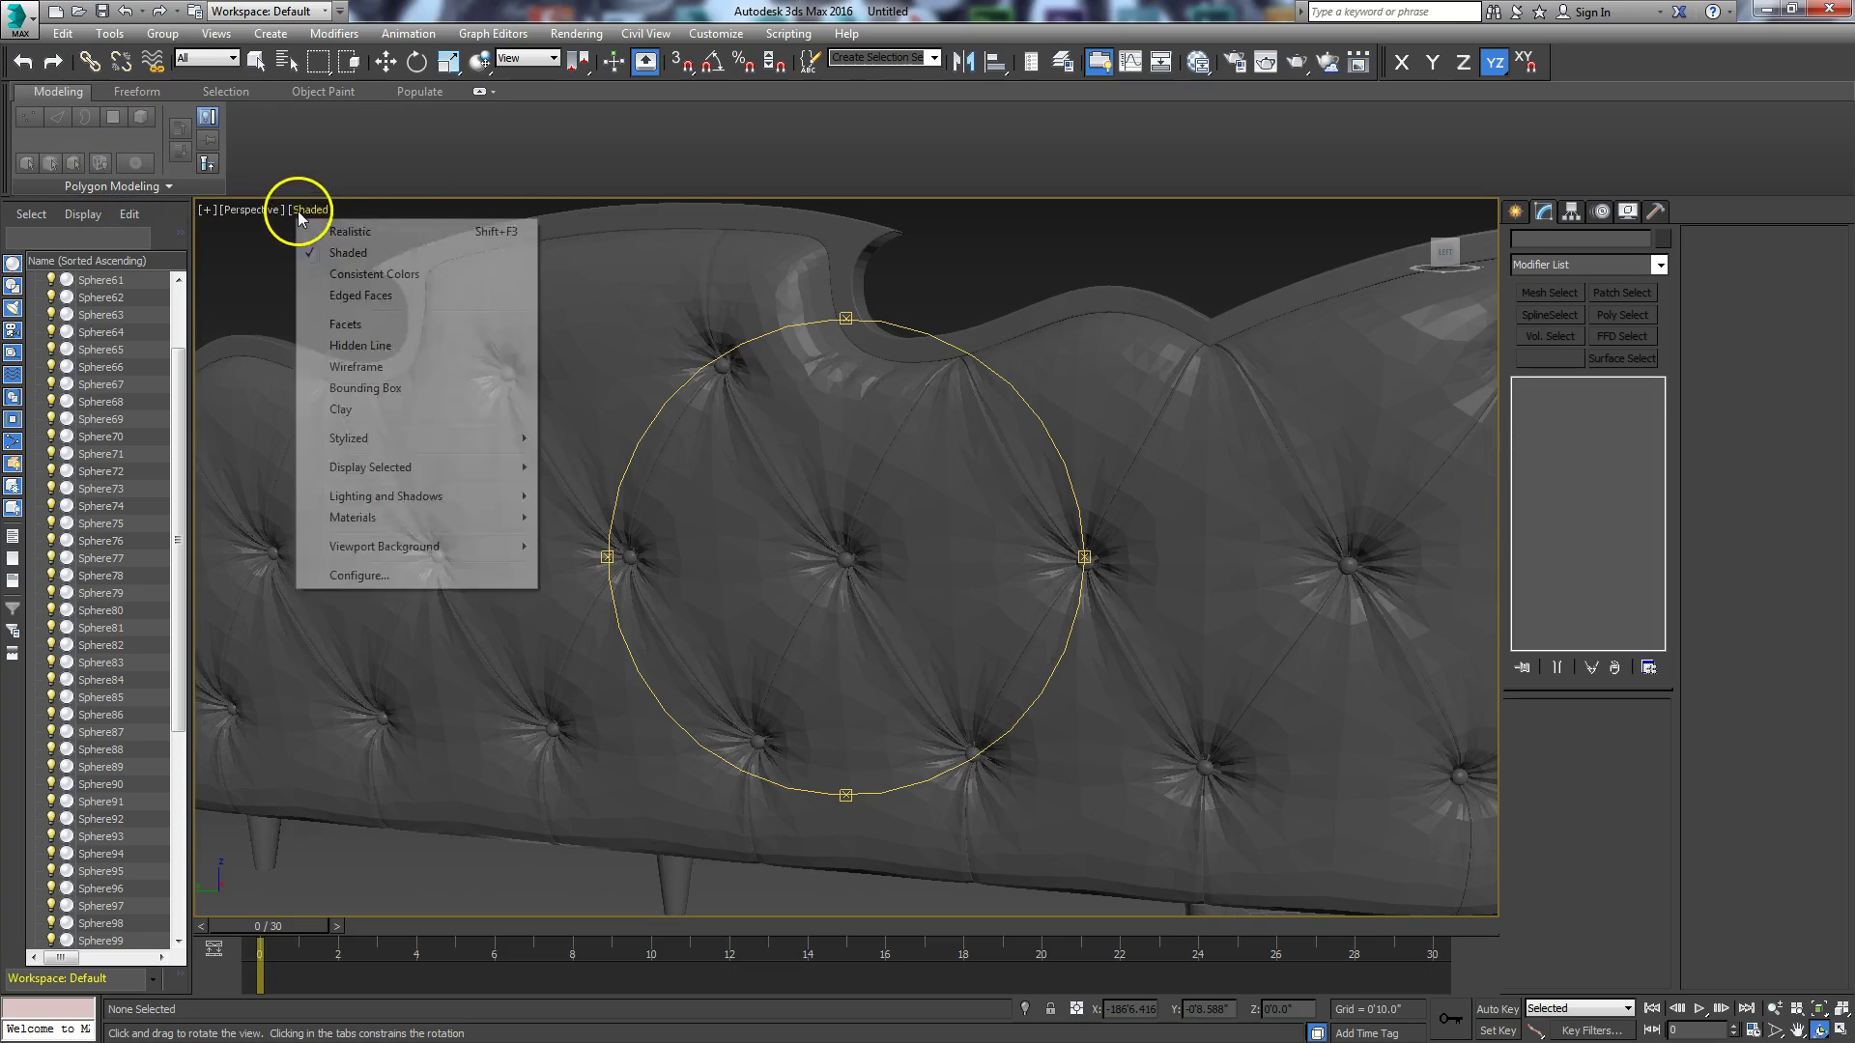
pyautogui.click(345, 295)
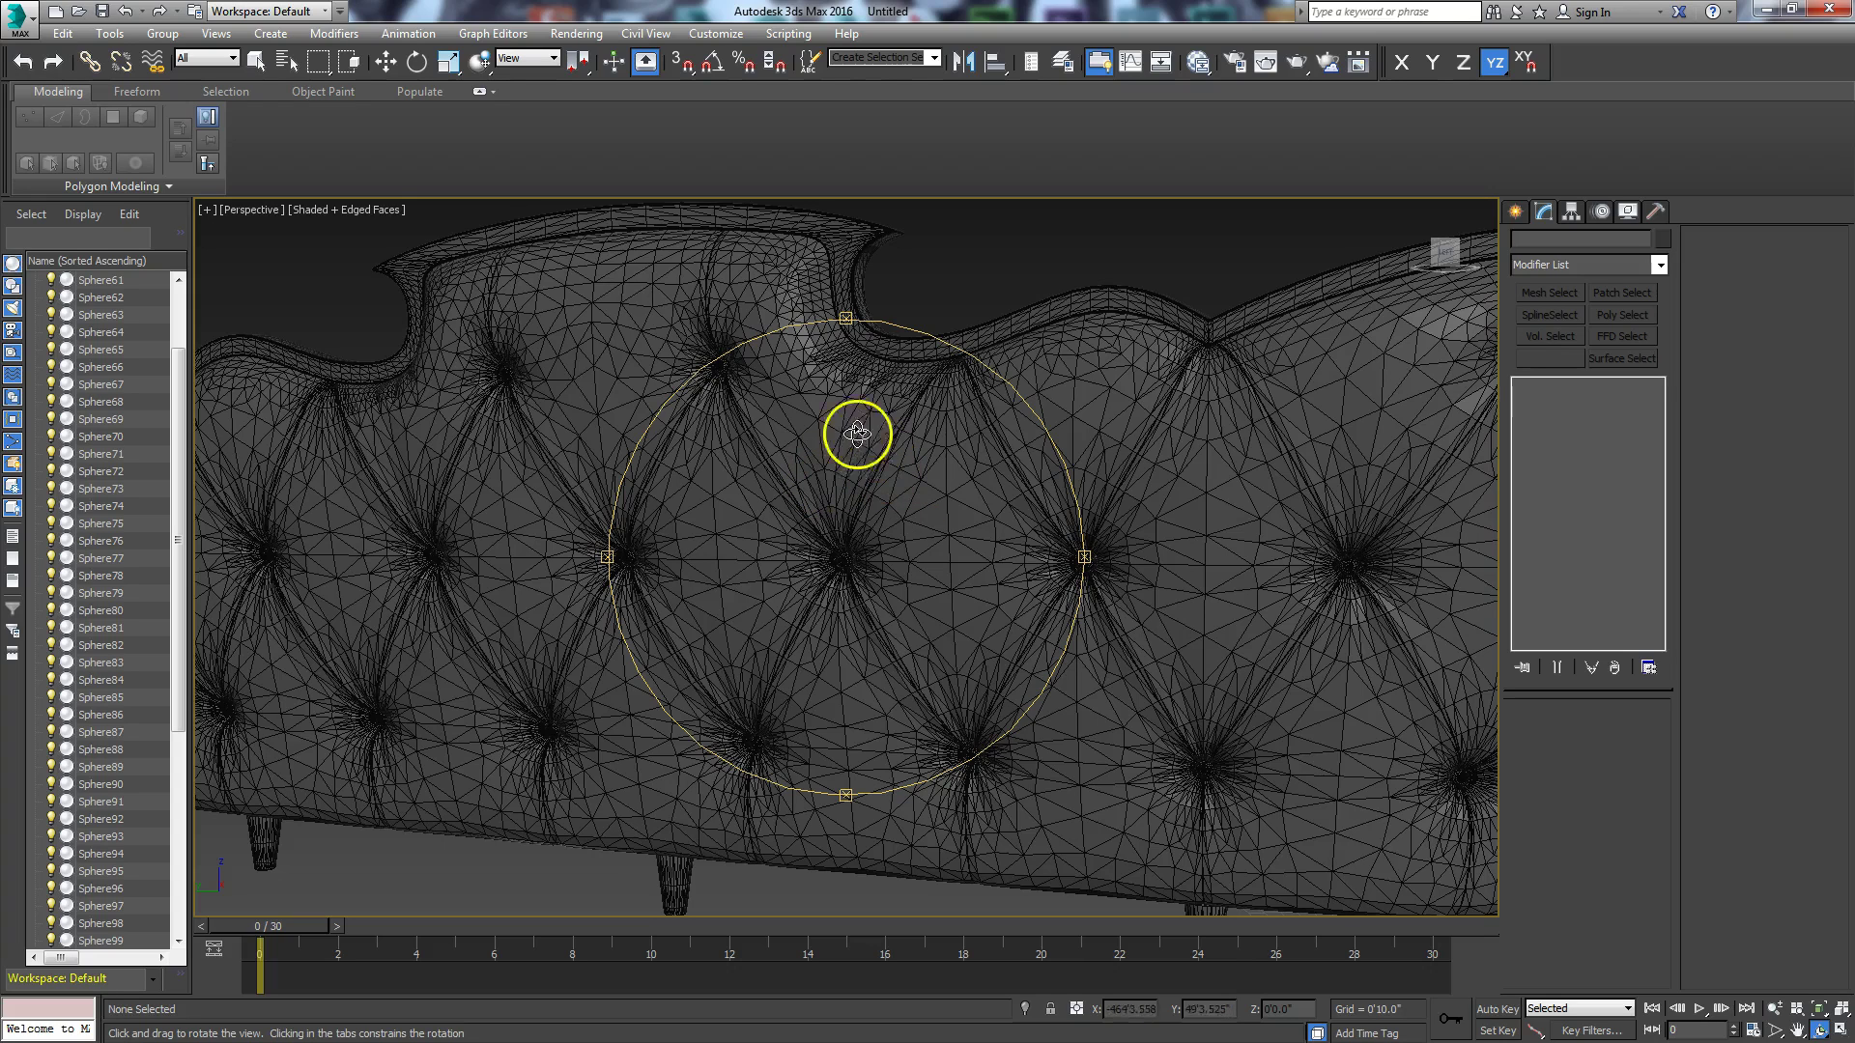
pyautogui.click(334, 212)
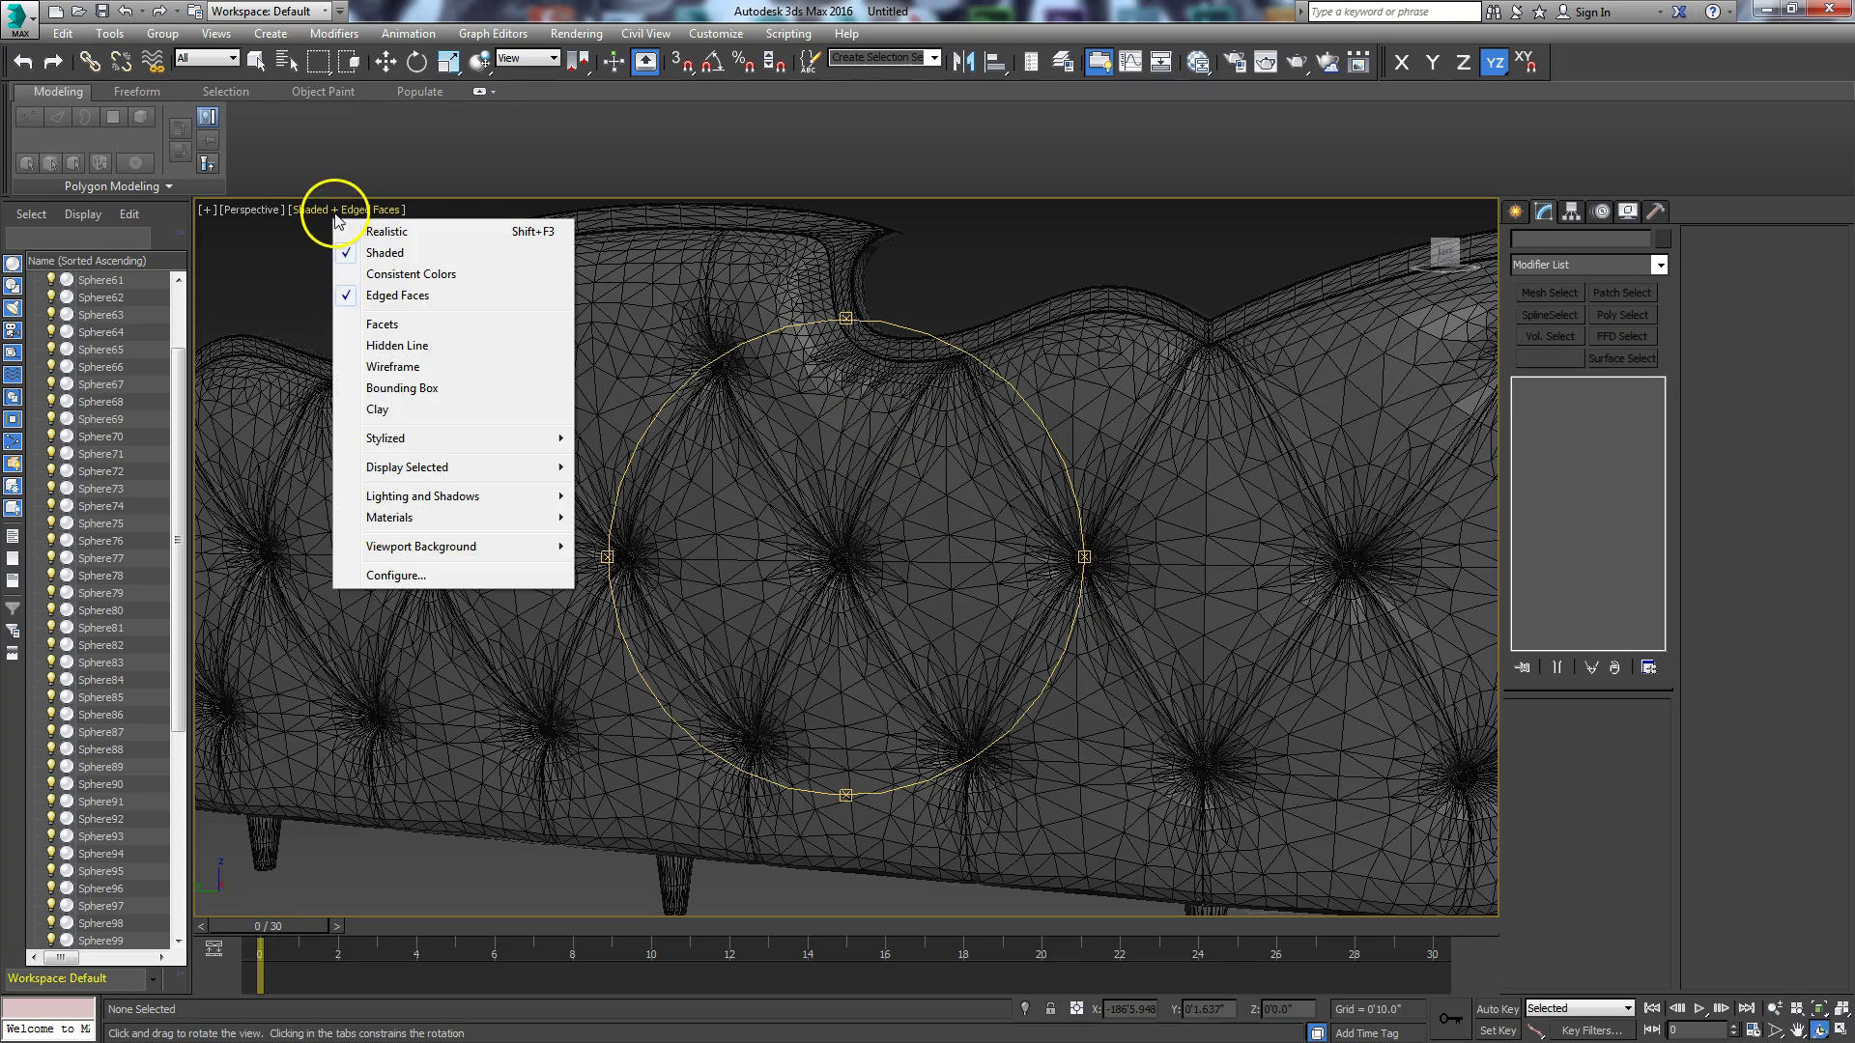
pyautogui.click(381, 295)
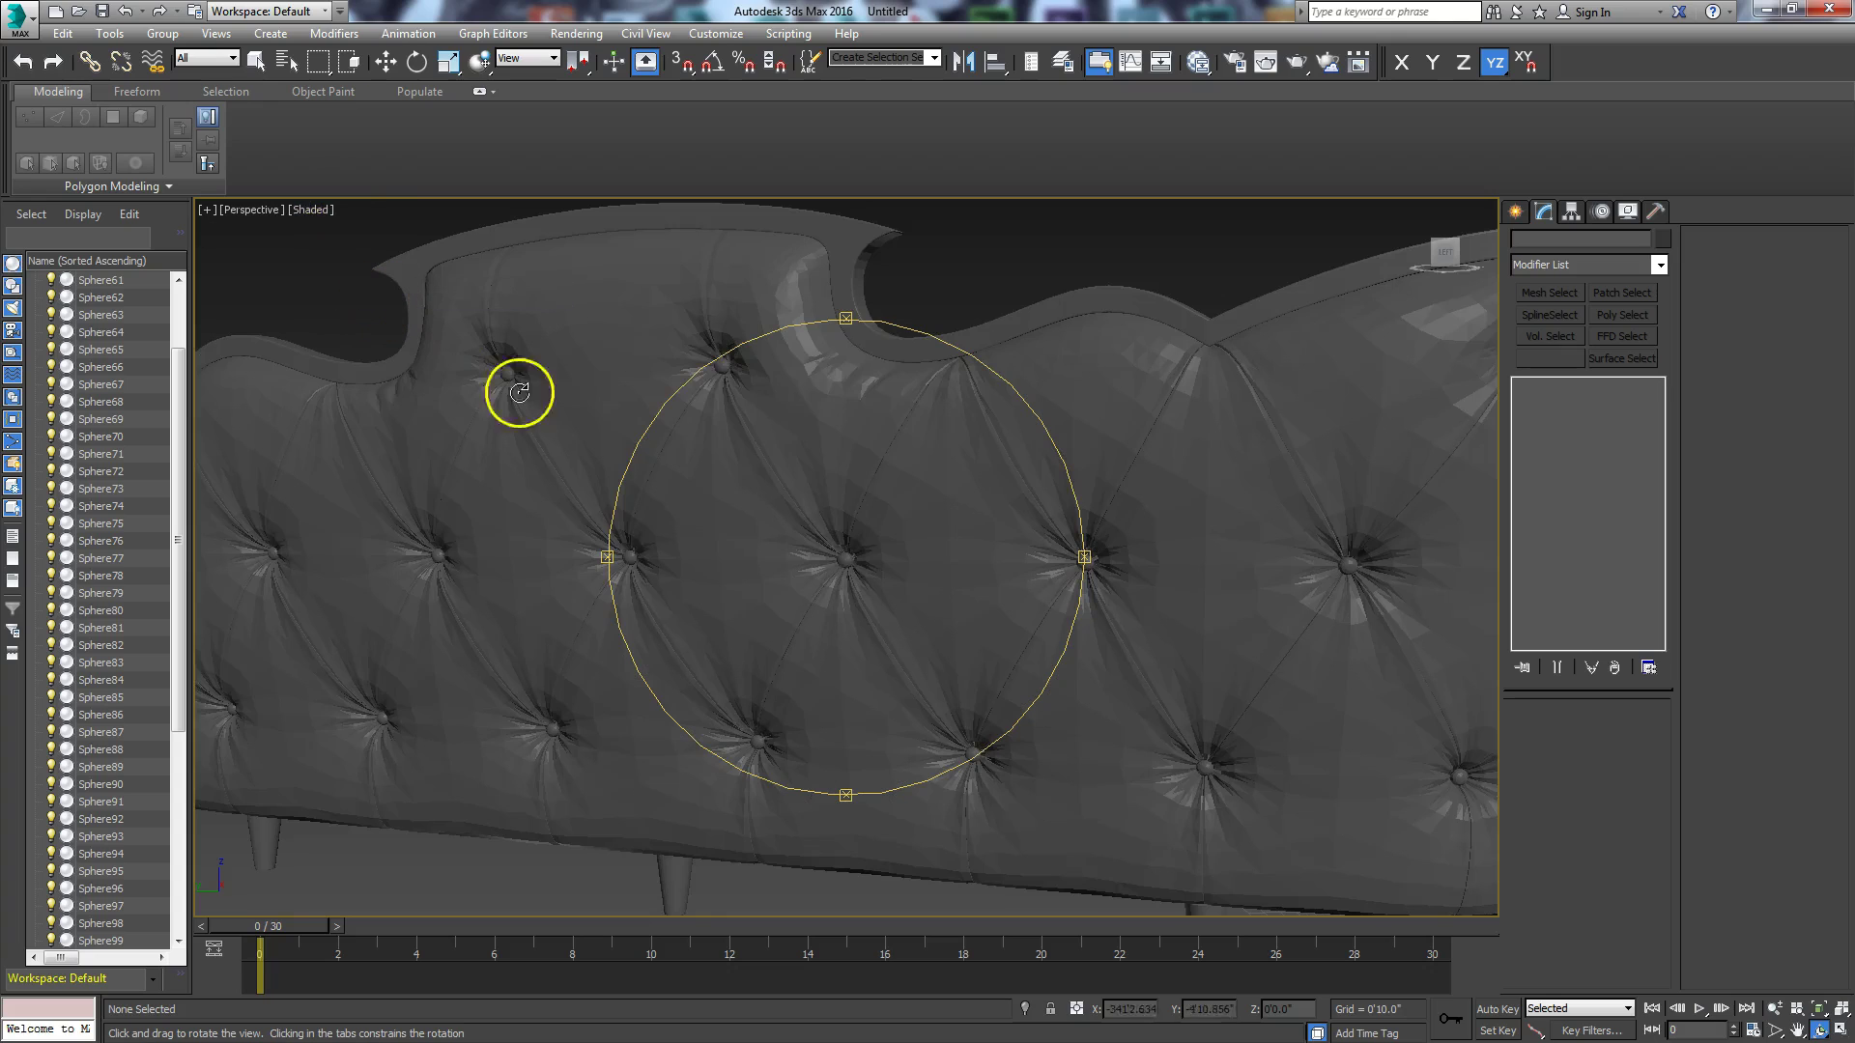
# Step: Select the sofa's tufted upholstery mesh and display its edged faces for a close-up inspection
pyautogui.press('r')
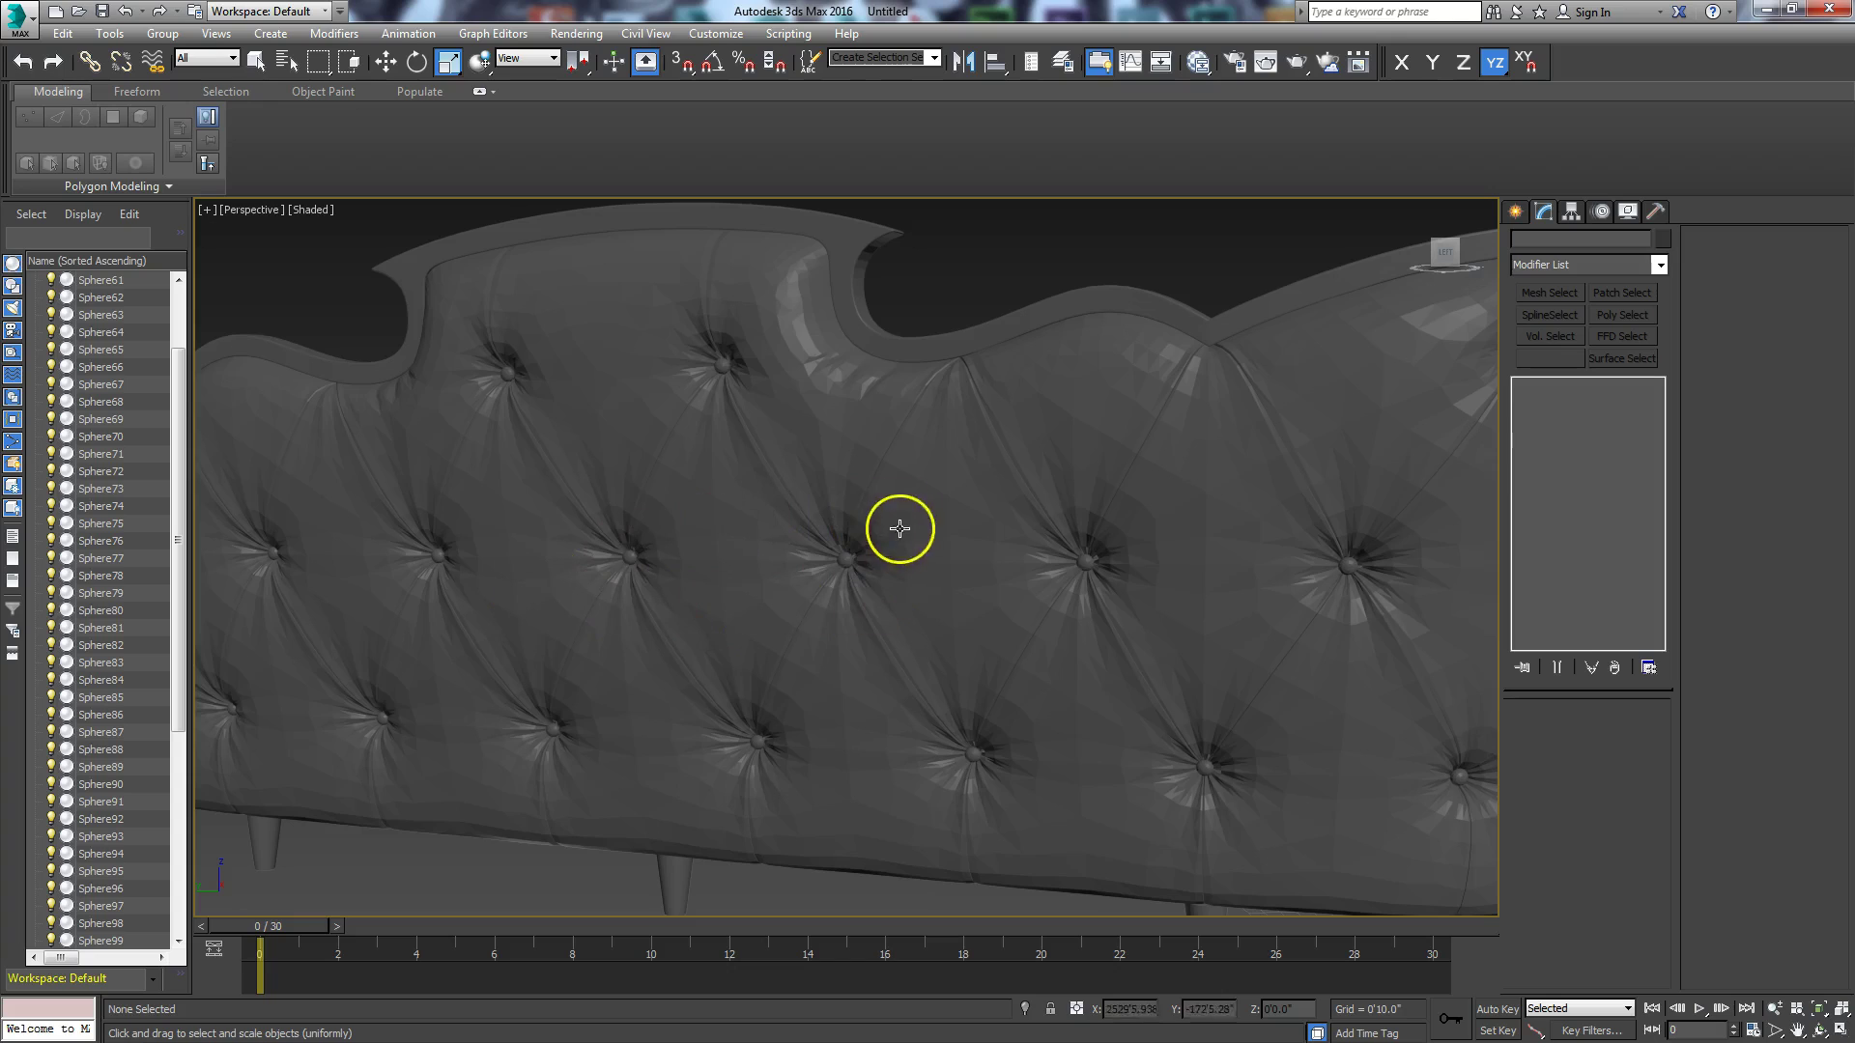
pyautogui.click(880, 500)
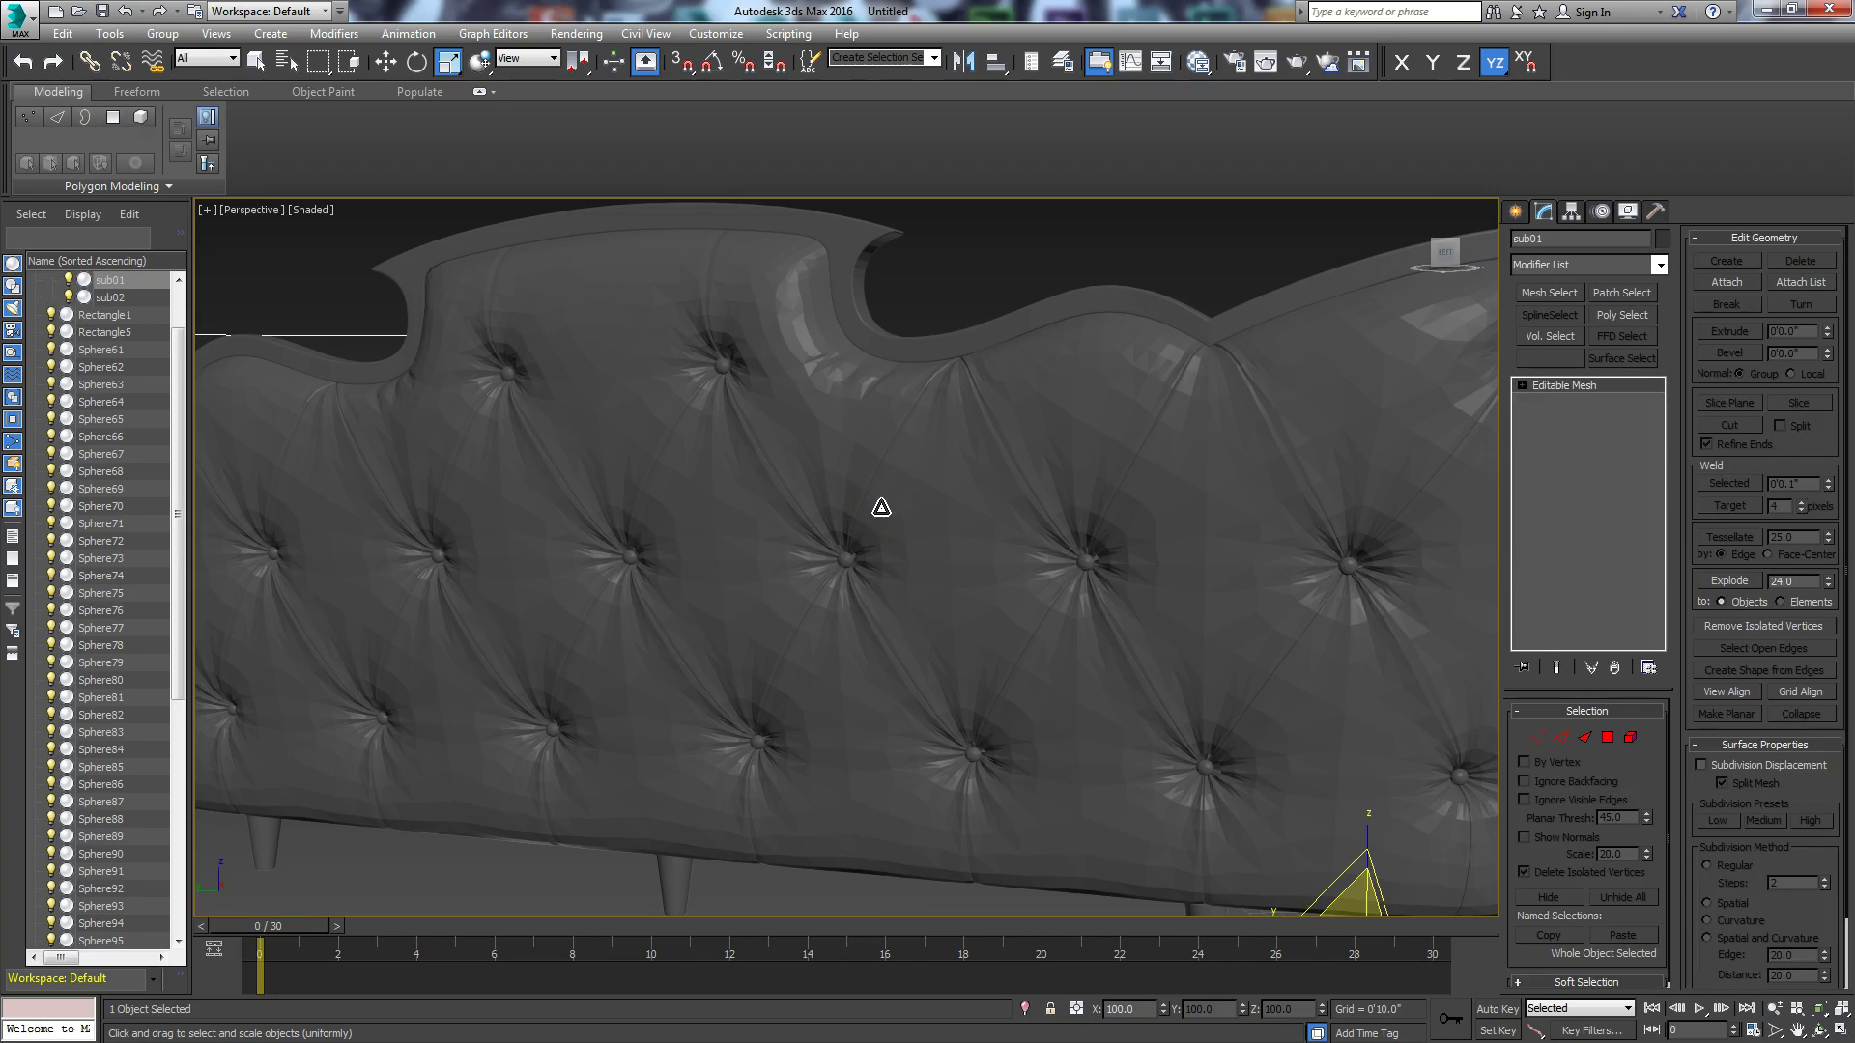
pyautogui.press('F4')
pyautogui.scroll(4, 894, 475)
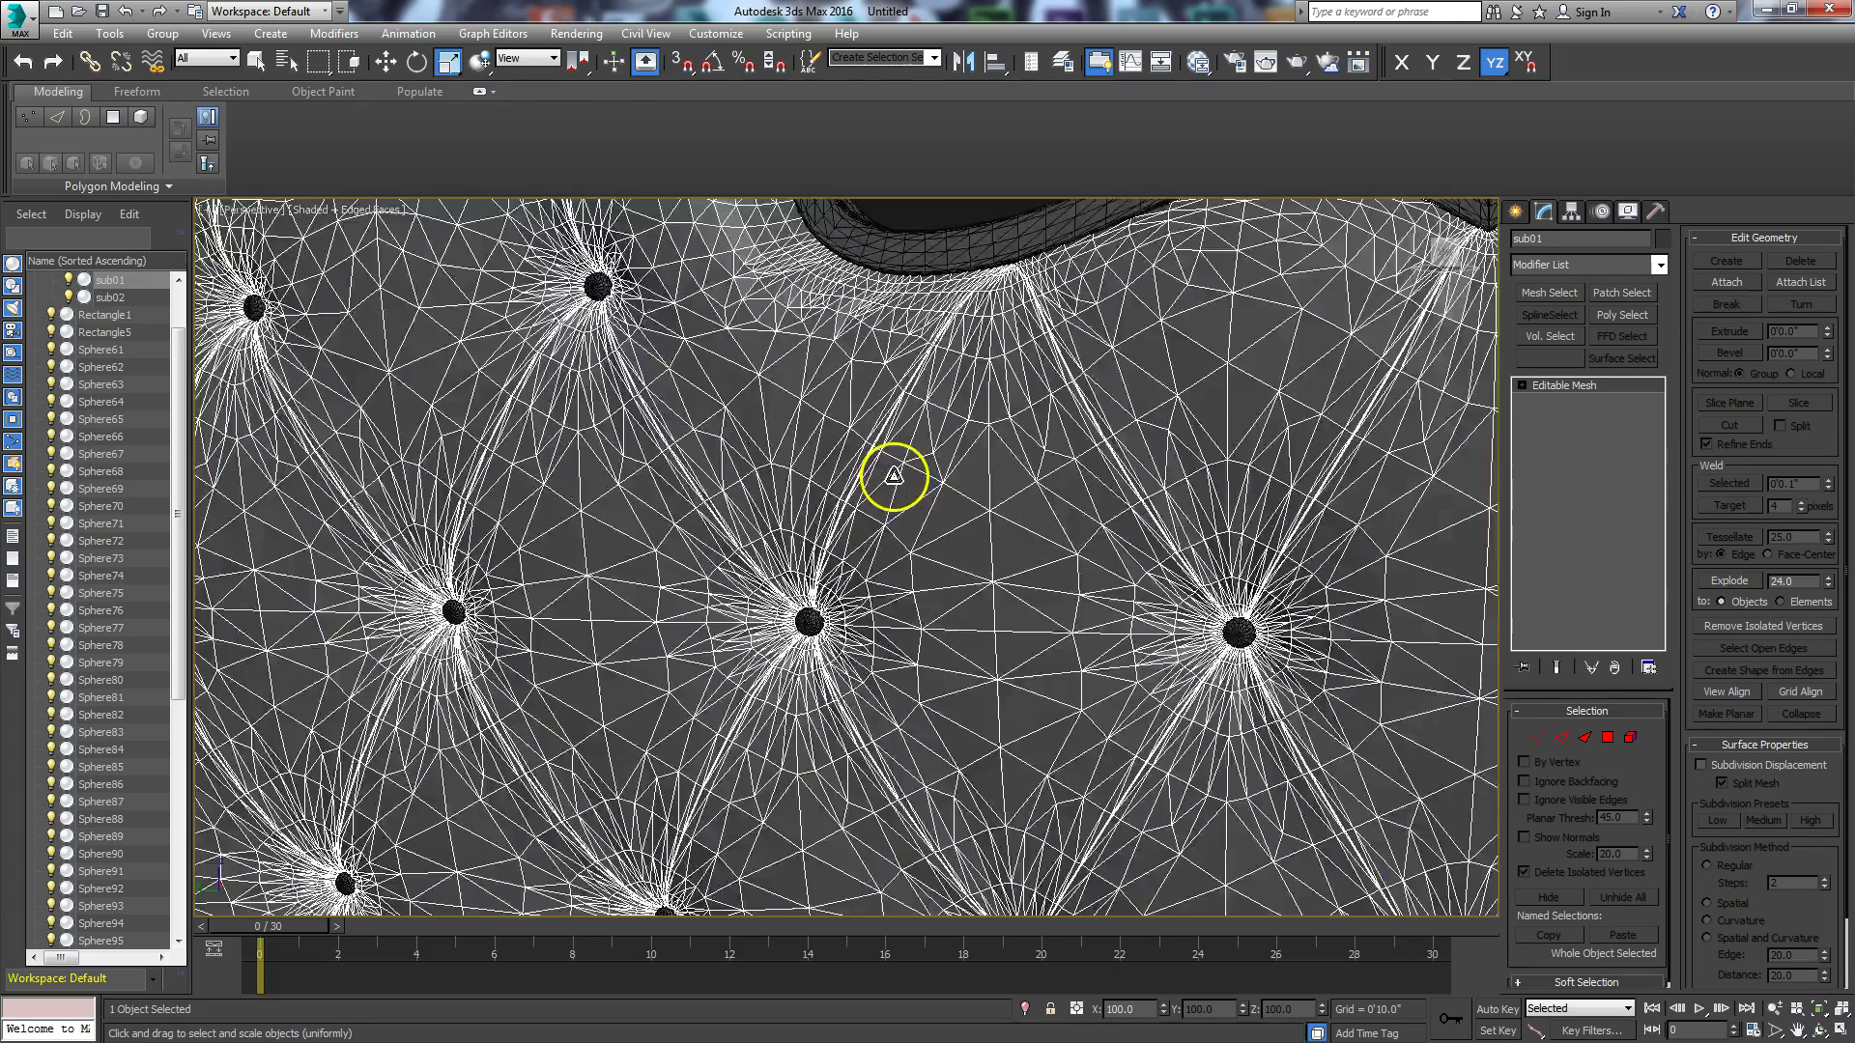
# Step: Draw a sphere with a radius of about 0.44 inch in the empty space beside the sofa's tufted back
pyautogui.scroll(3, 894, 475)
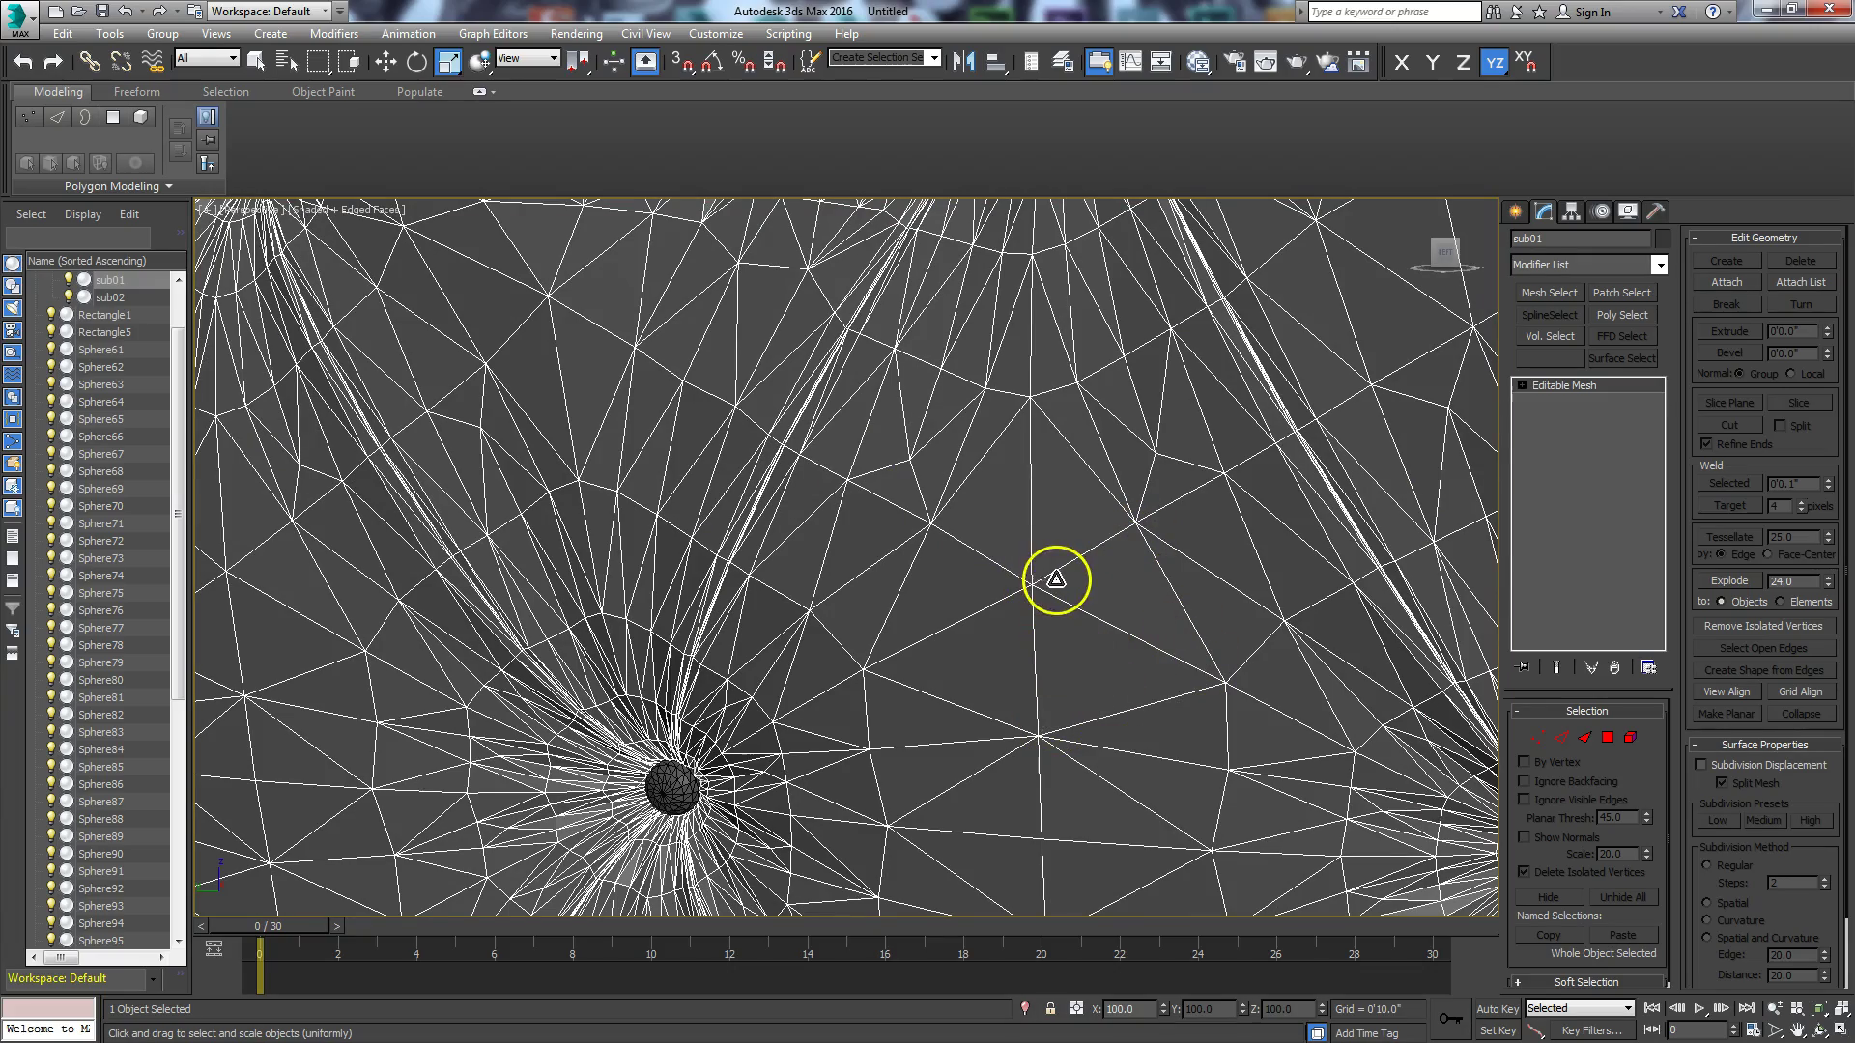
pyautogui.scroll(-5, 1023, 529)
pyautogui.scroll(2, 1285, 511)
pyautogui.moveTo(1285, 510); pyautogui.dragTo(651, 543, button='middle')
pyautogui.click(1515, 210)
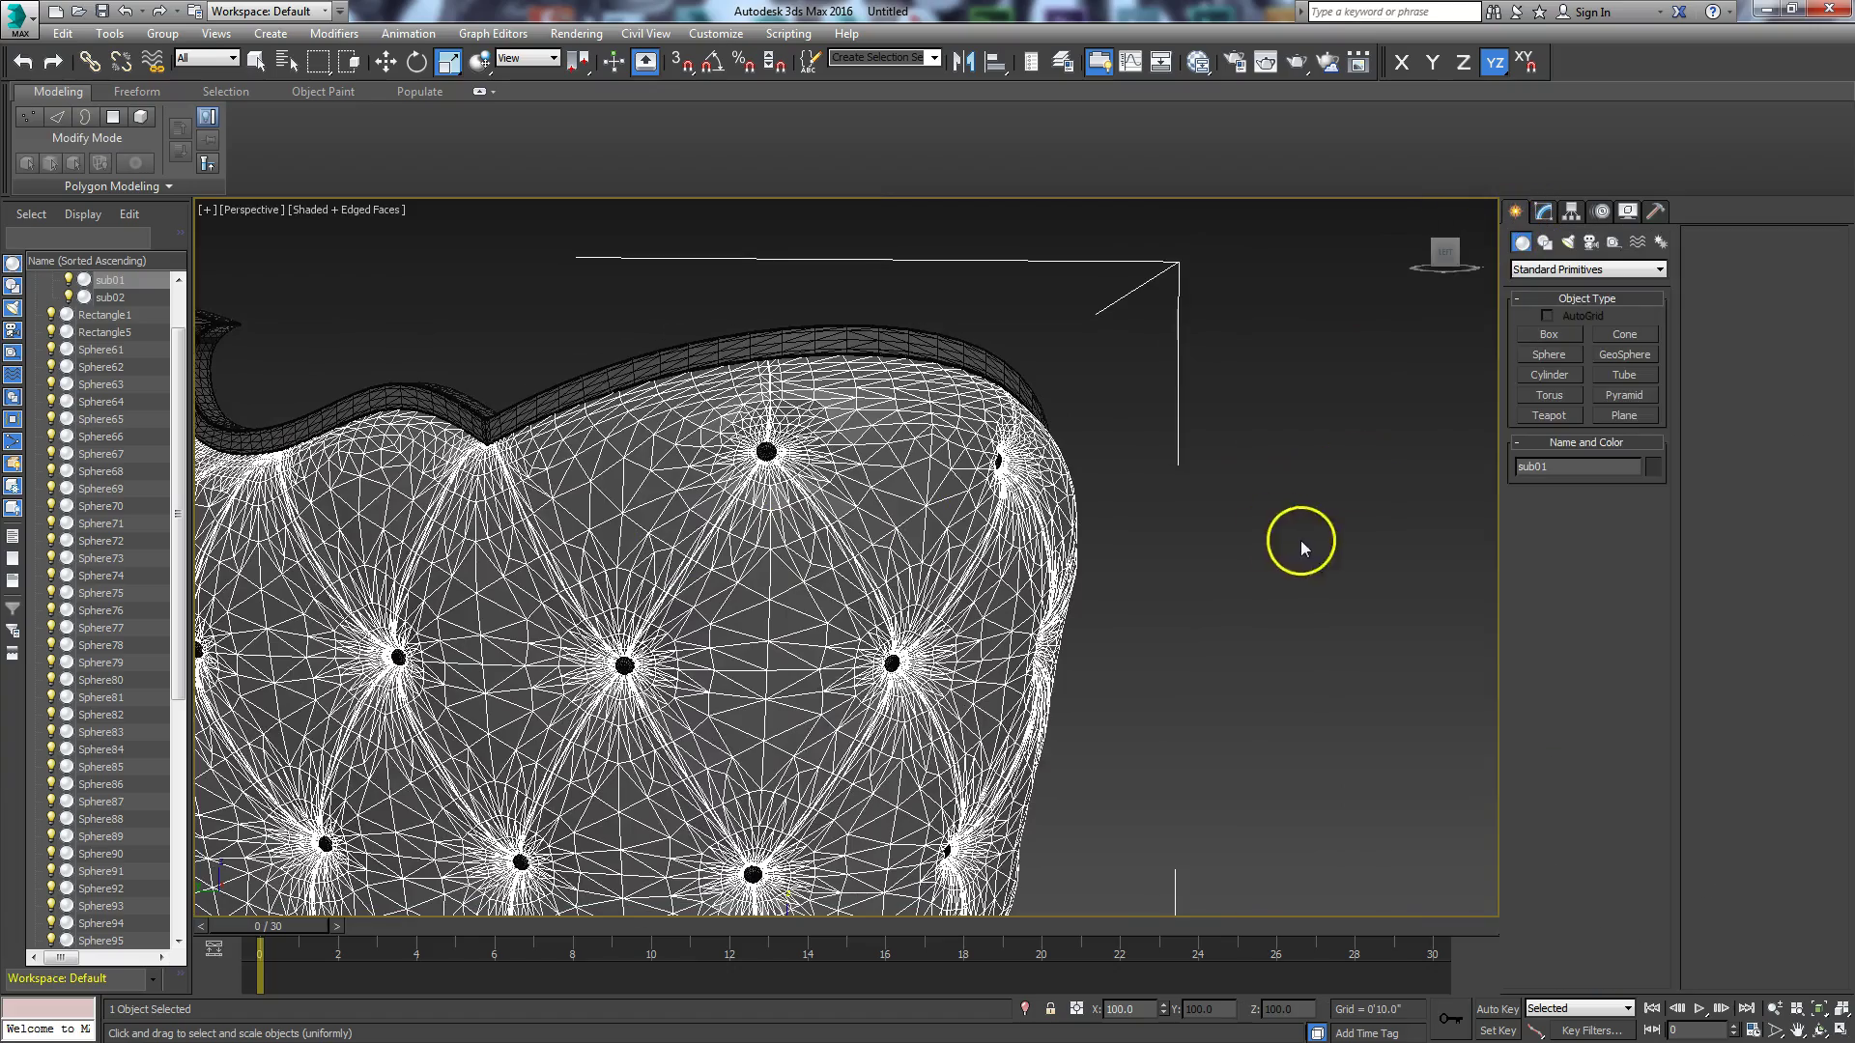
pyautogui.moveTo(1301, 549); pyautogui.dragTo(1040, 531, button='middle')
pyautogui.click(1549, 355)
pyautogui.moveTo(1234, 460)
pyautogui.mouseDown()
pyautogui.moveTo(1236, 510)
pyautogui.moveTo(1232, 486)
pyautogui.mouseUp()
pyautogui.press('r')
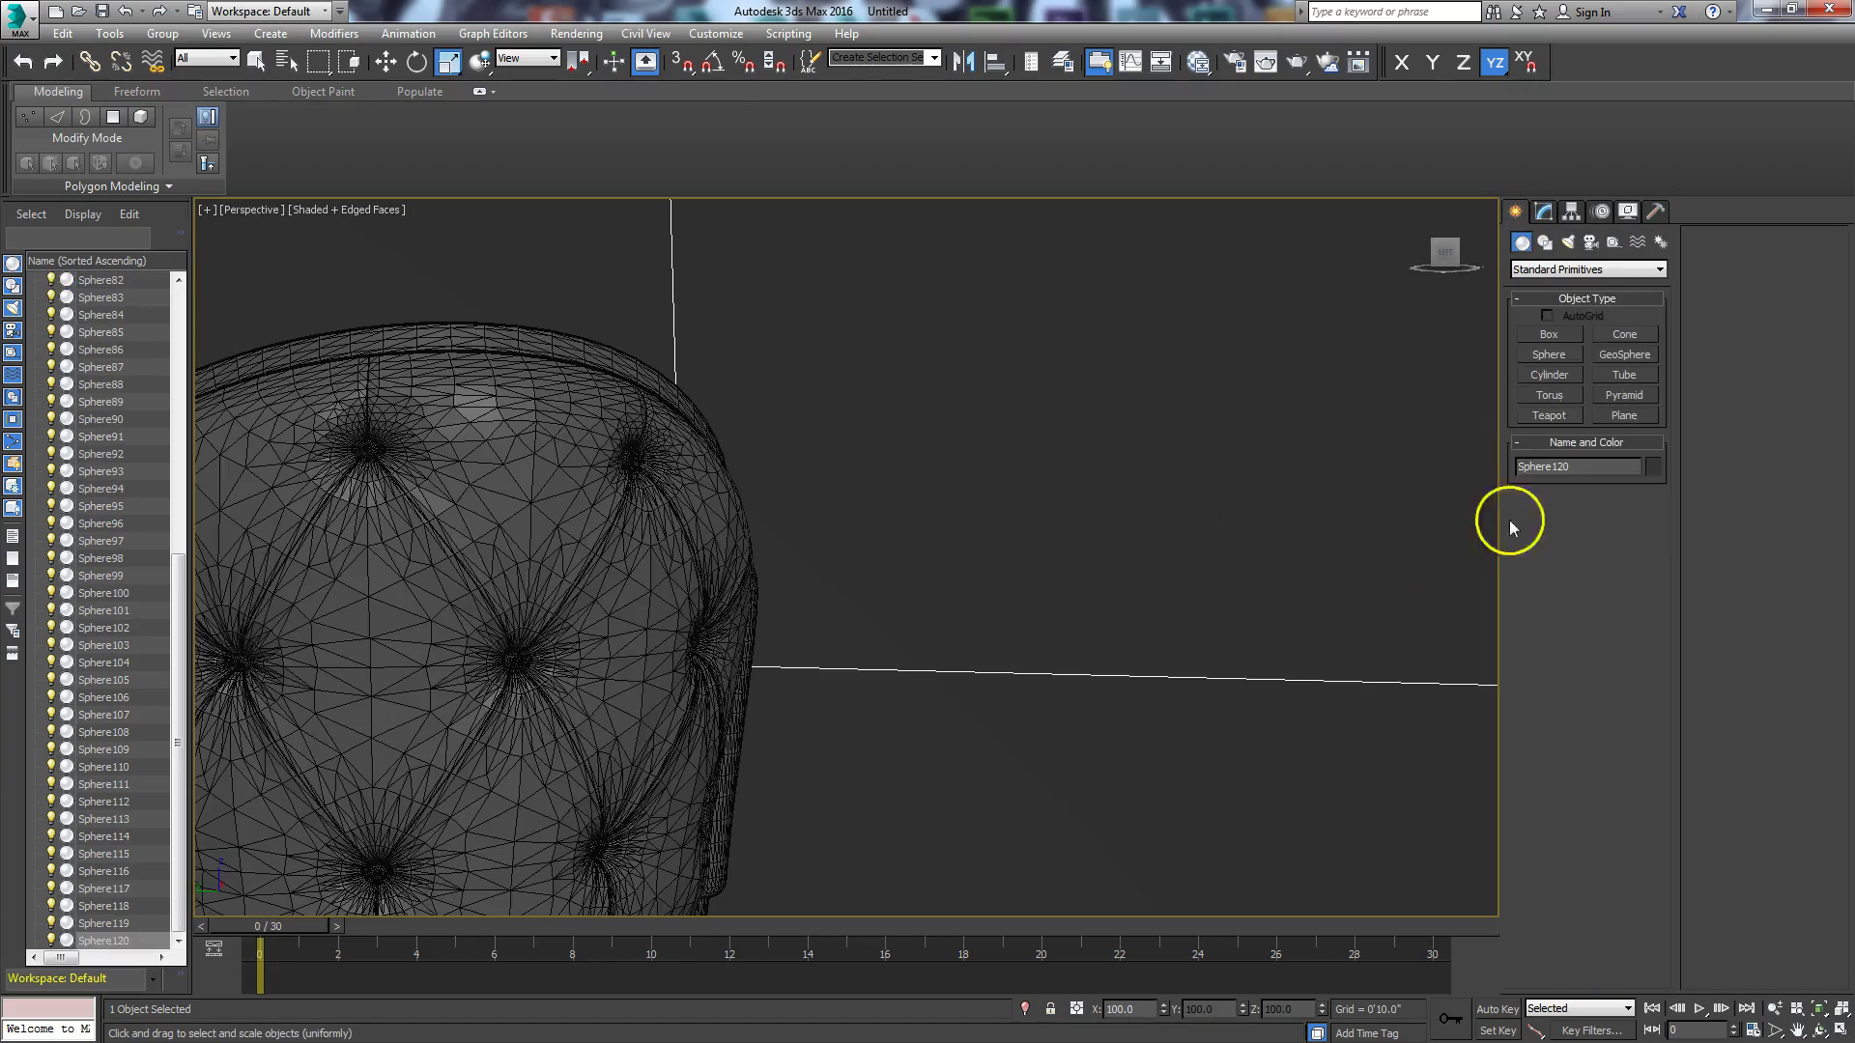
# Step: Show the new sphere's creation parameters, frame it in the viewport and hide the edged faces
pyautogui.click(1543, 210)
pyautogui.moveTo(1641, 736); pyautogui.dragTo(1636, 683)
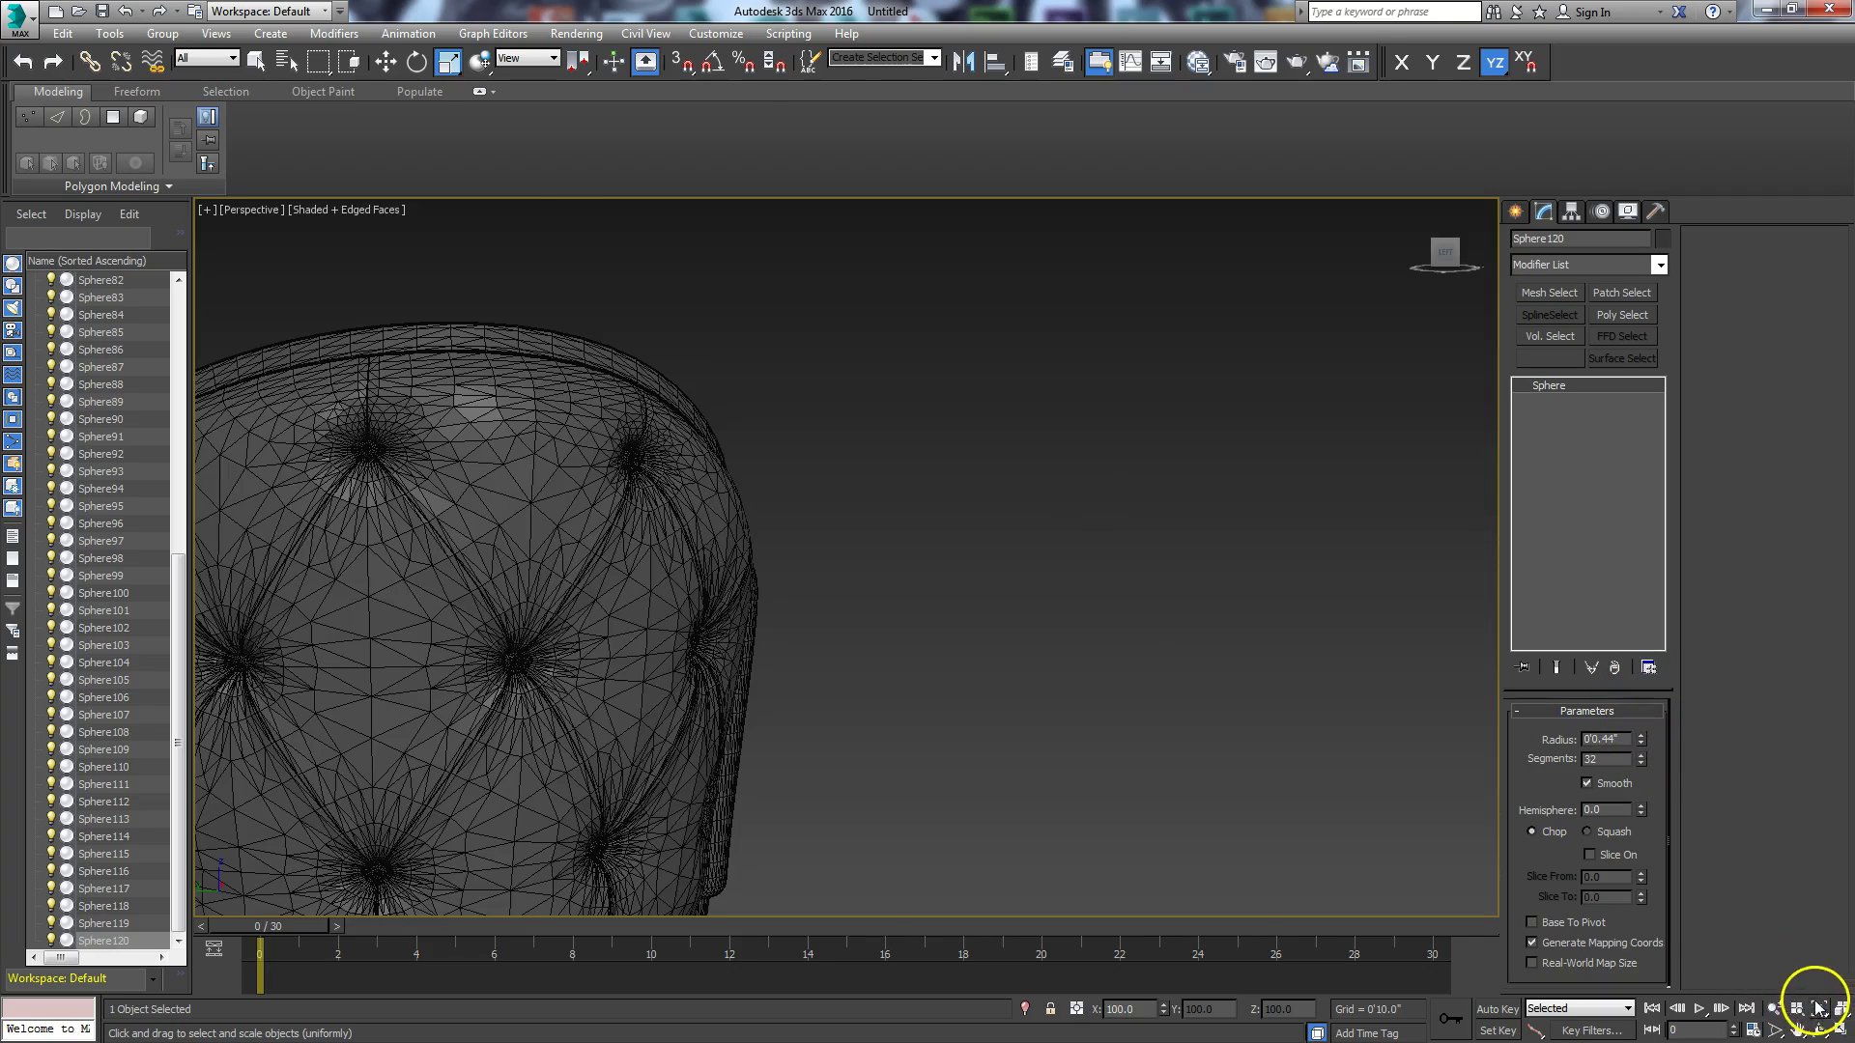
pyautogui.click(1817, 1008)
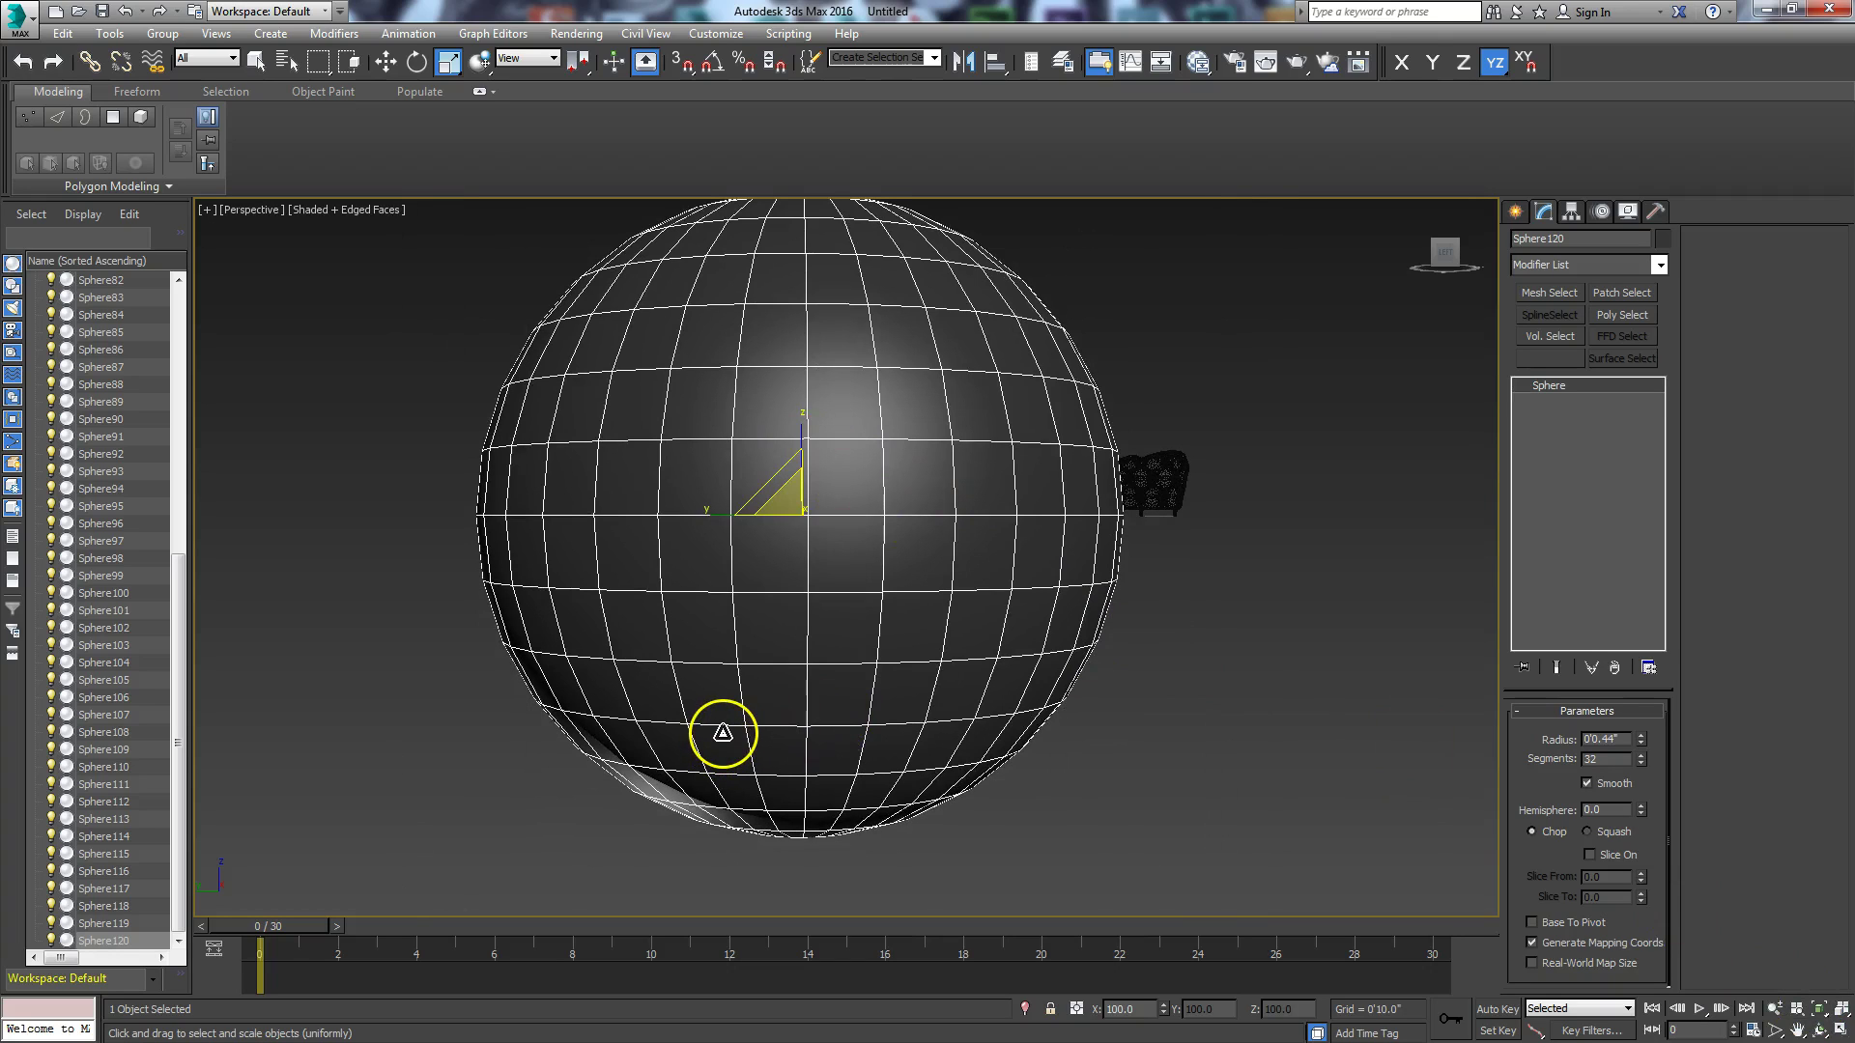
pyautogui.press('F4')
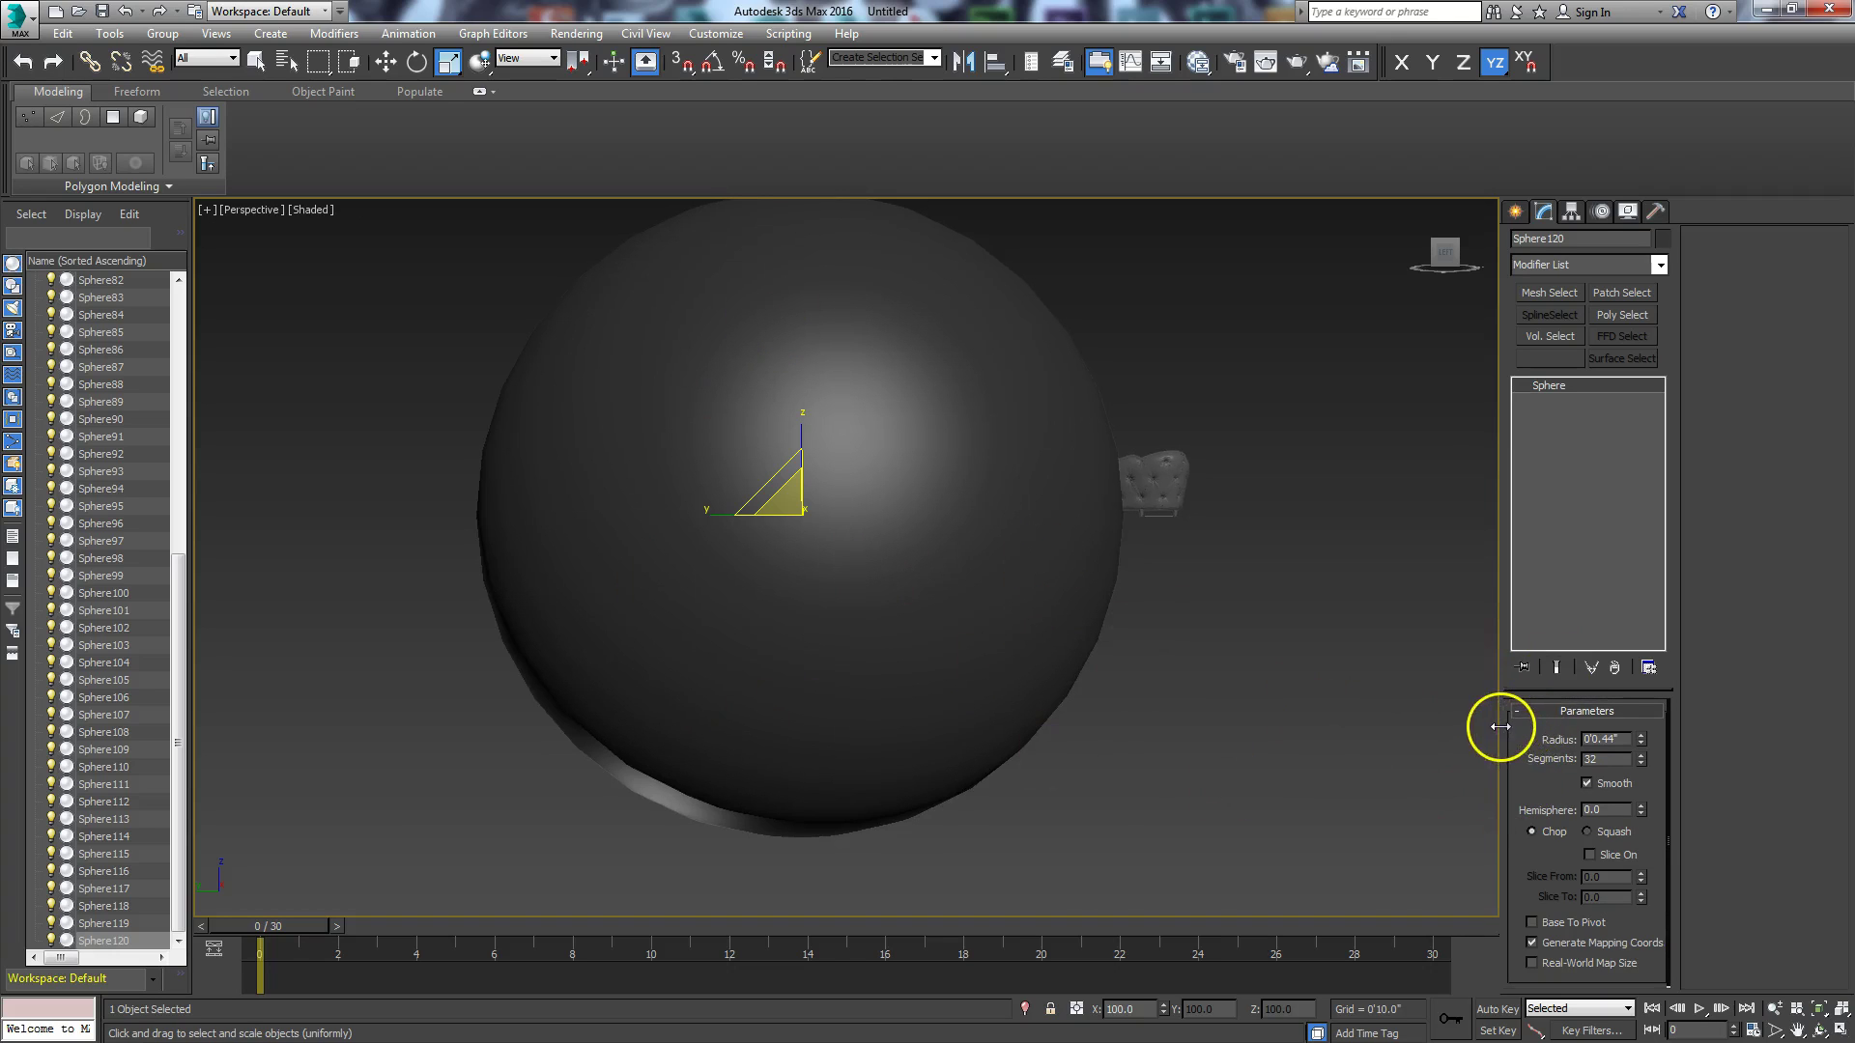
pyautogui.moveTo(1532, 765); pyautogui.dragTo(1532, 705)
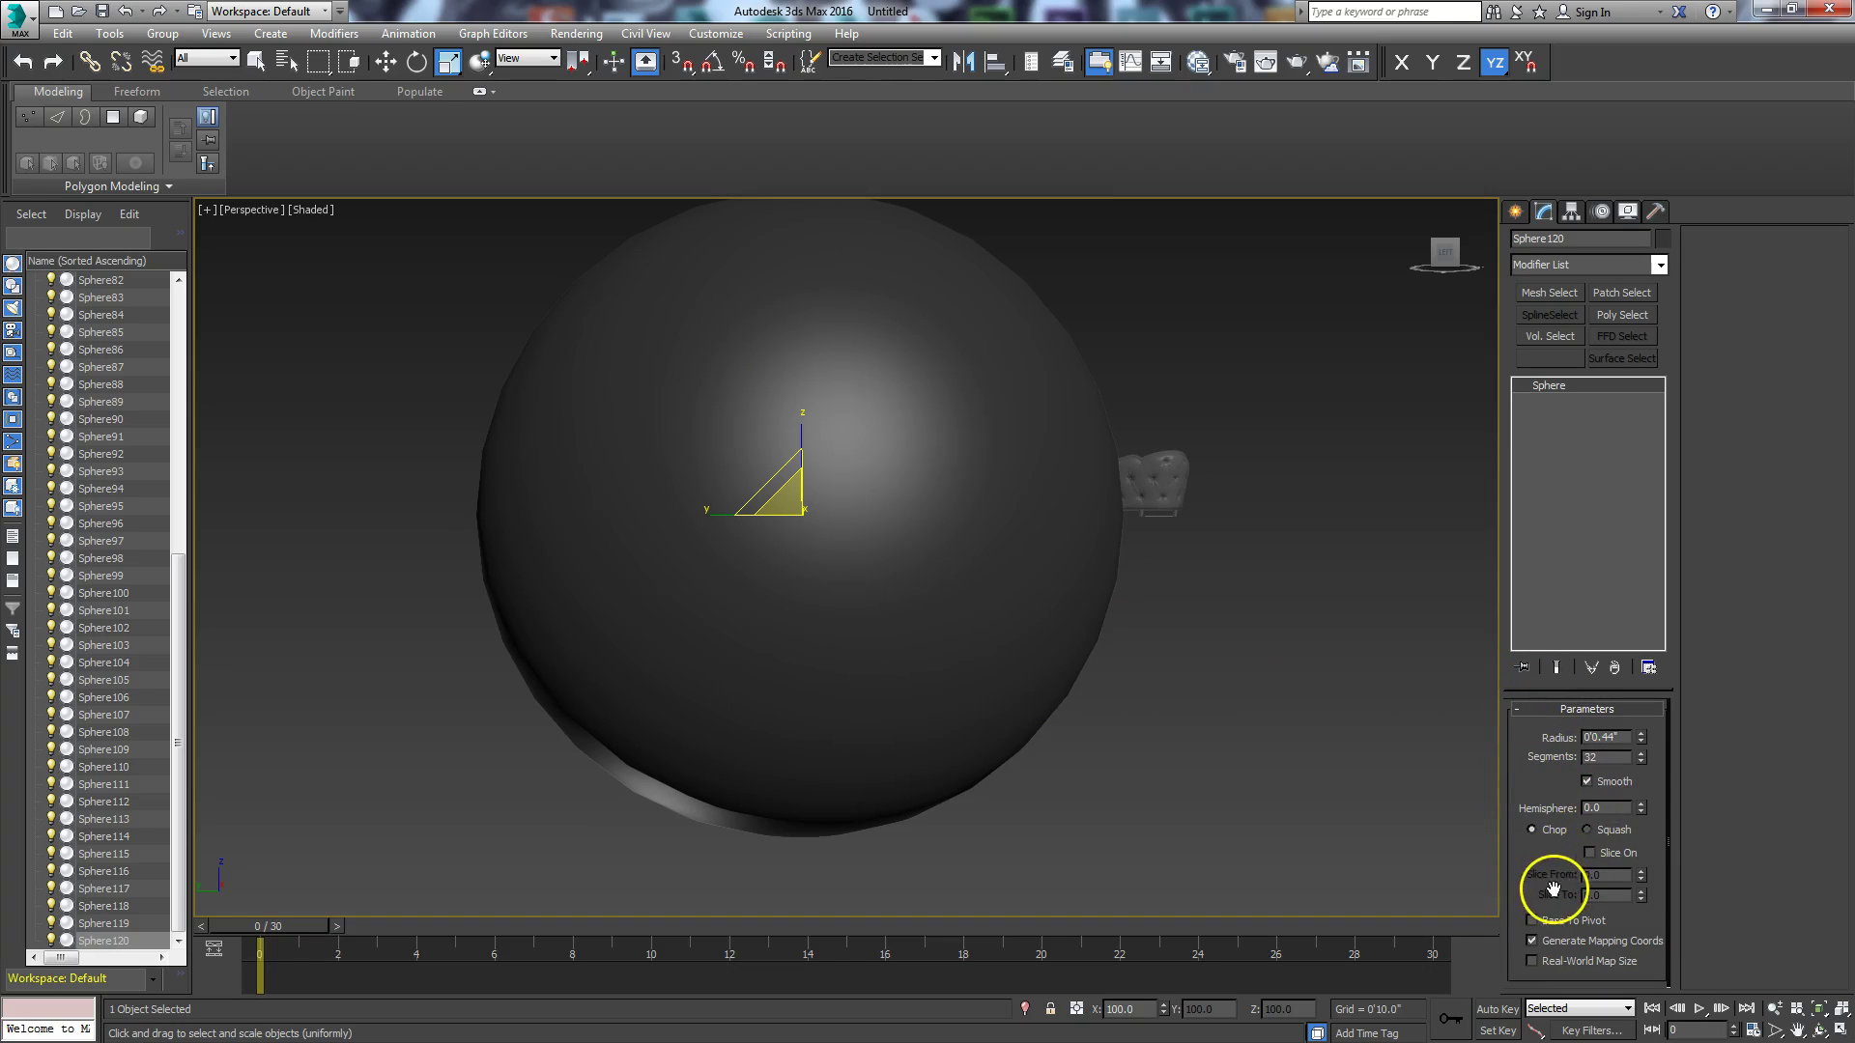
# Step: Toggle the sphere's Smooth option repeatedly to compare faceted and smooth shading, leaving it off with edged faces displayed
pyautogui.click(1589, 781)
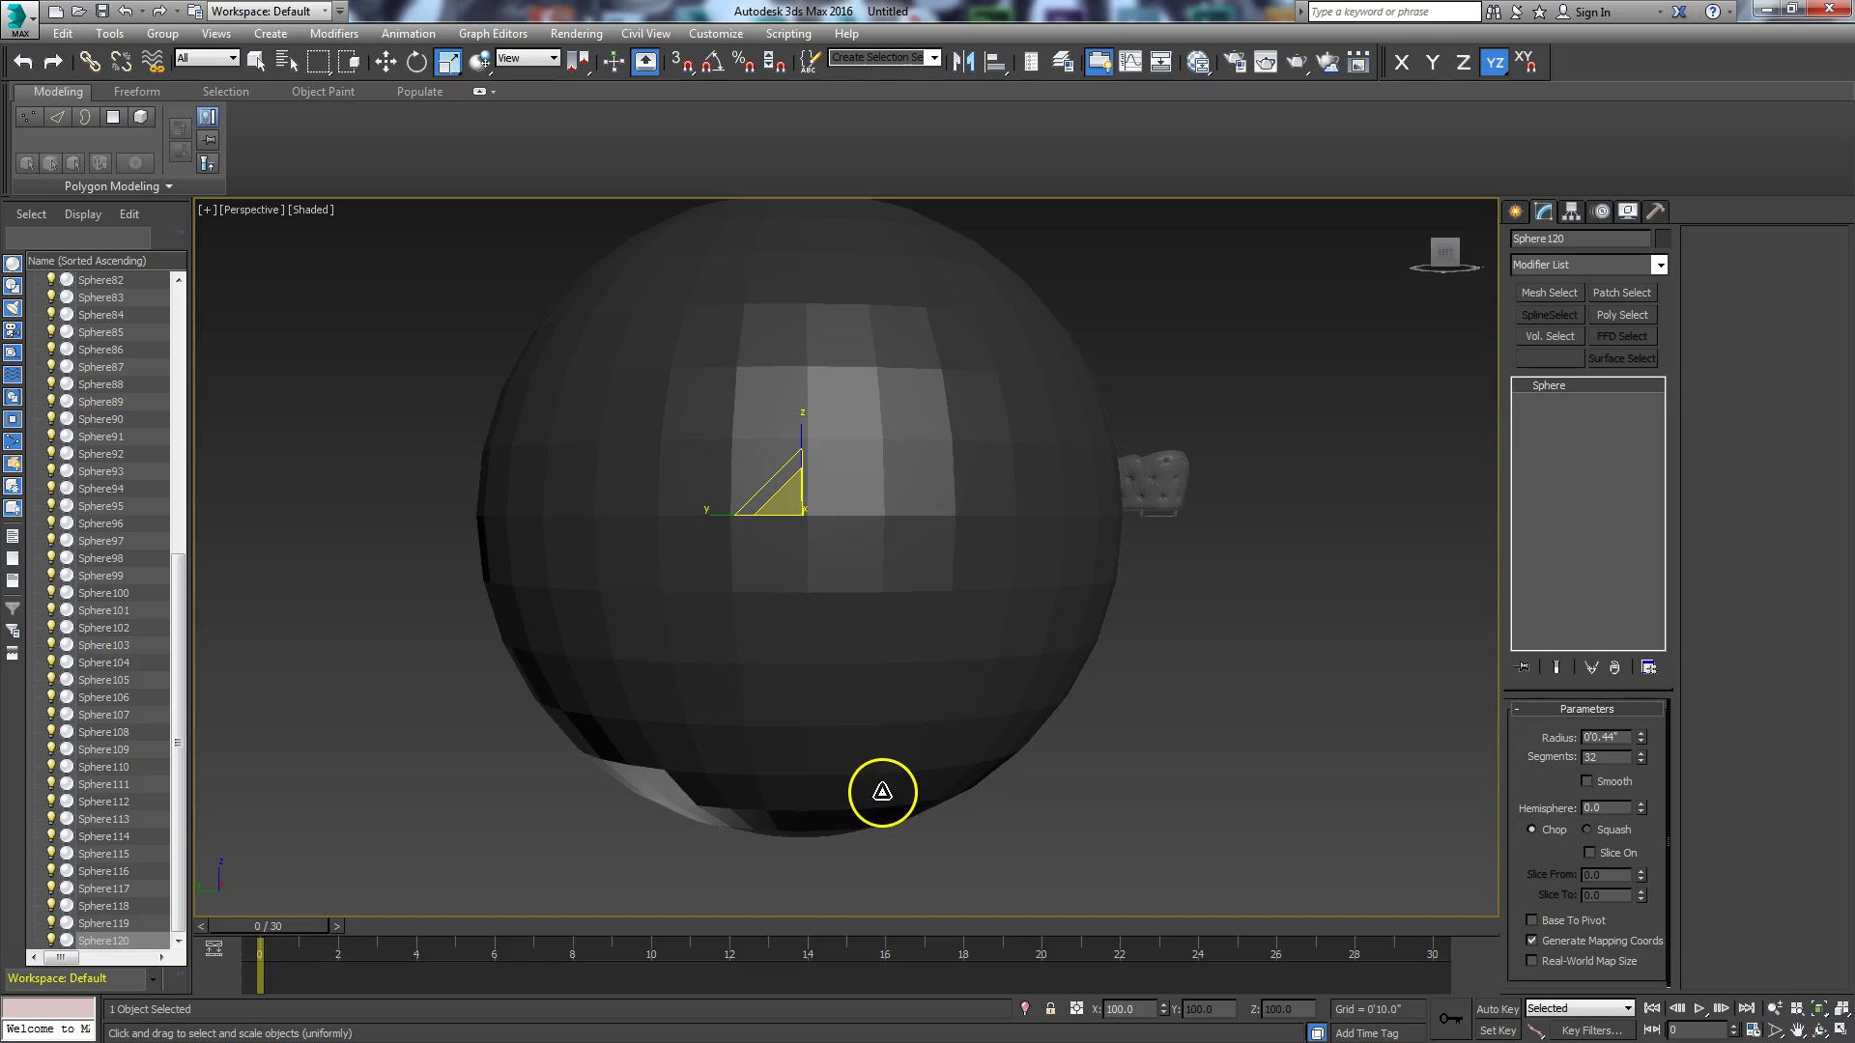
pyautogui.click(1587, 780)
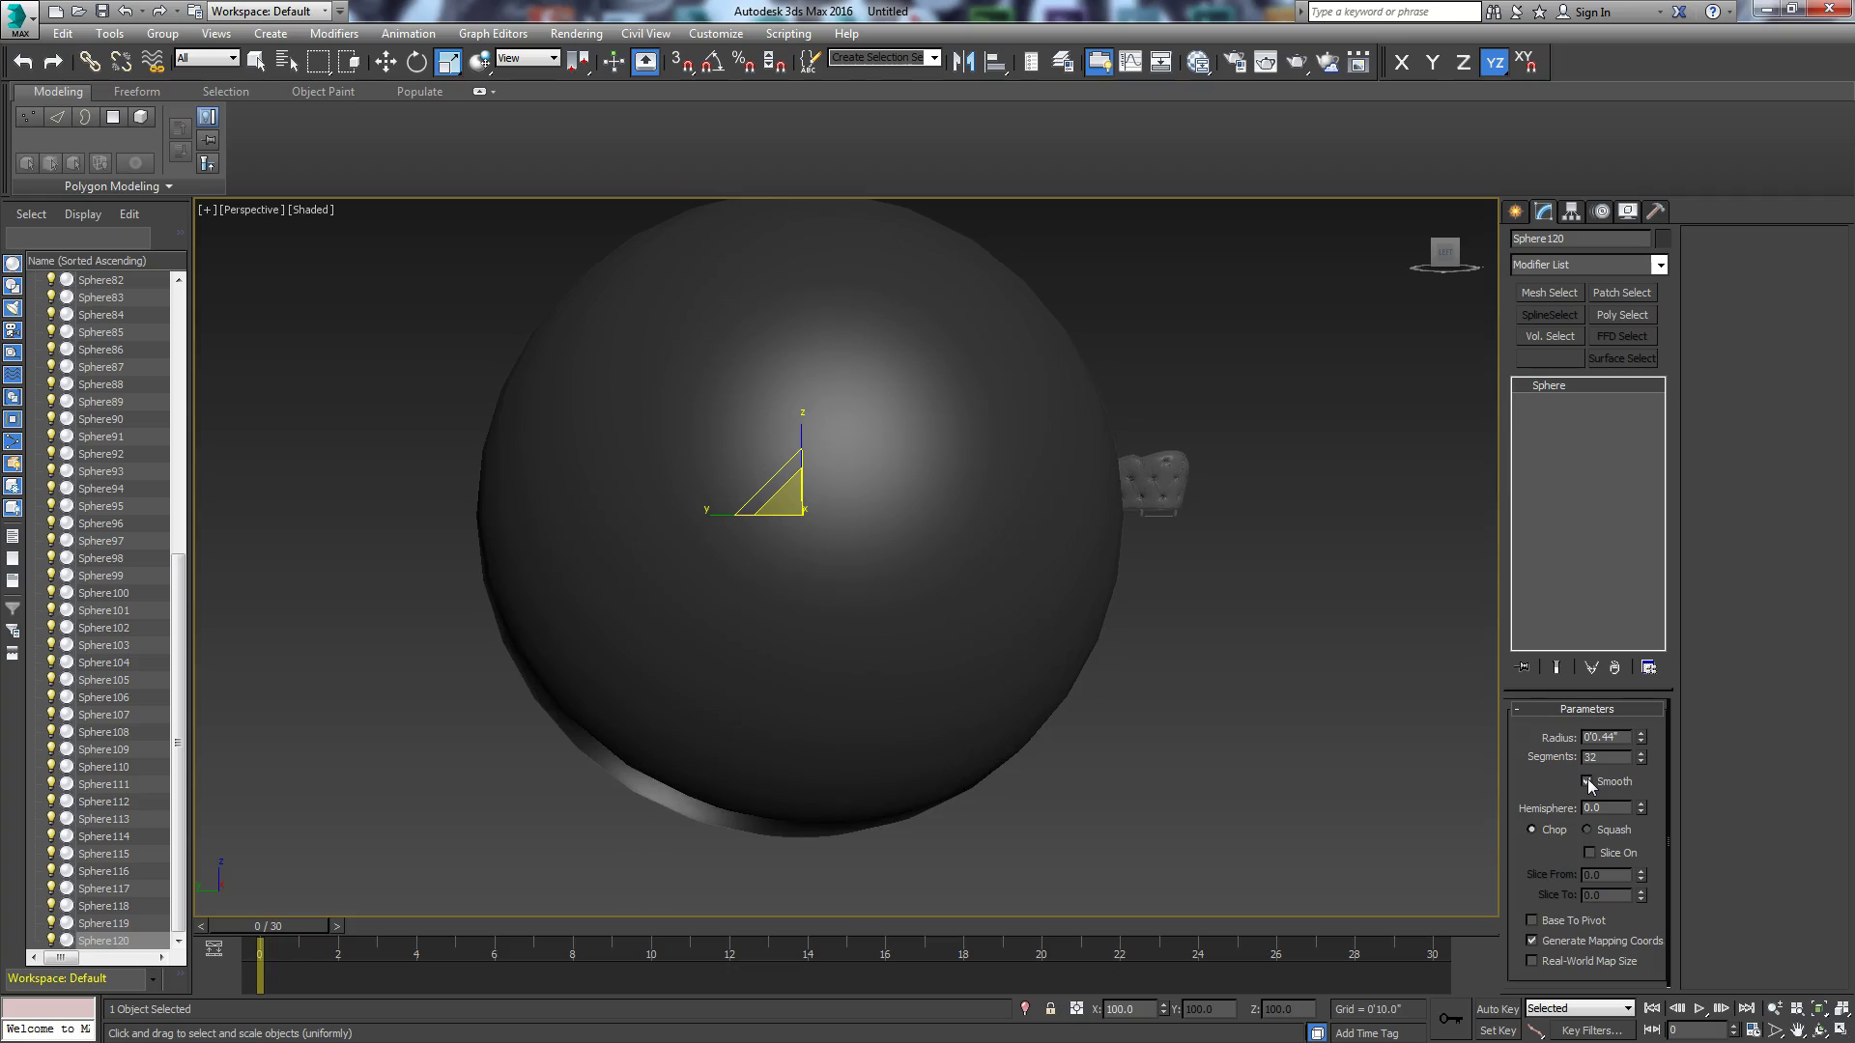
pyautogui.click(1587, 781)
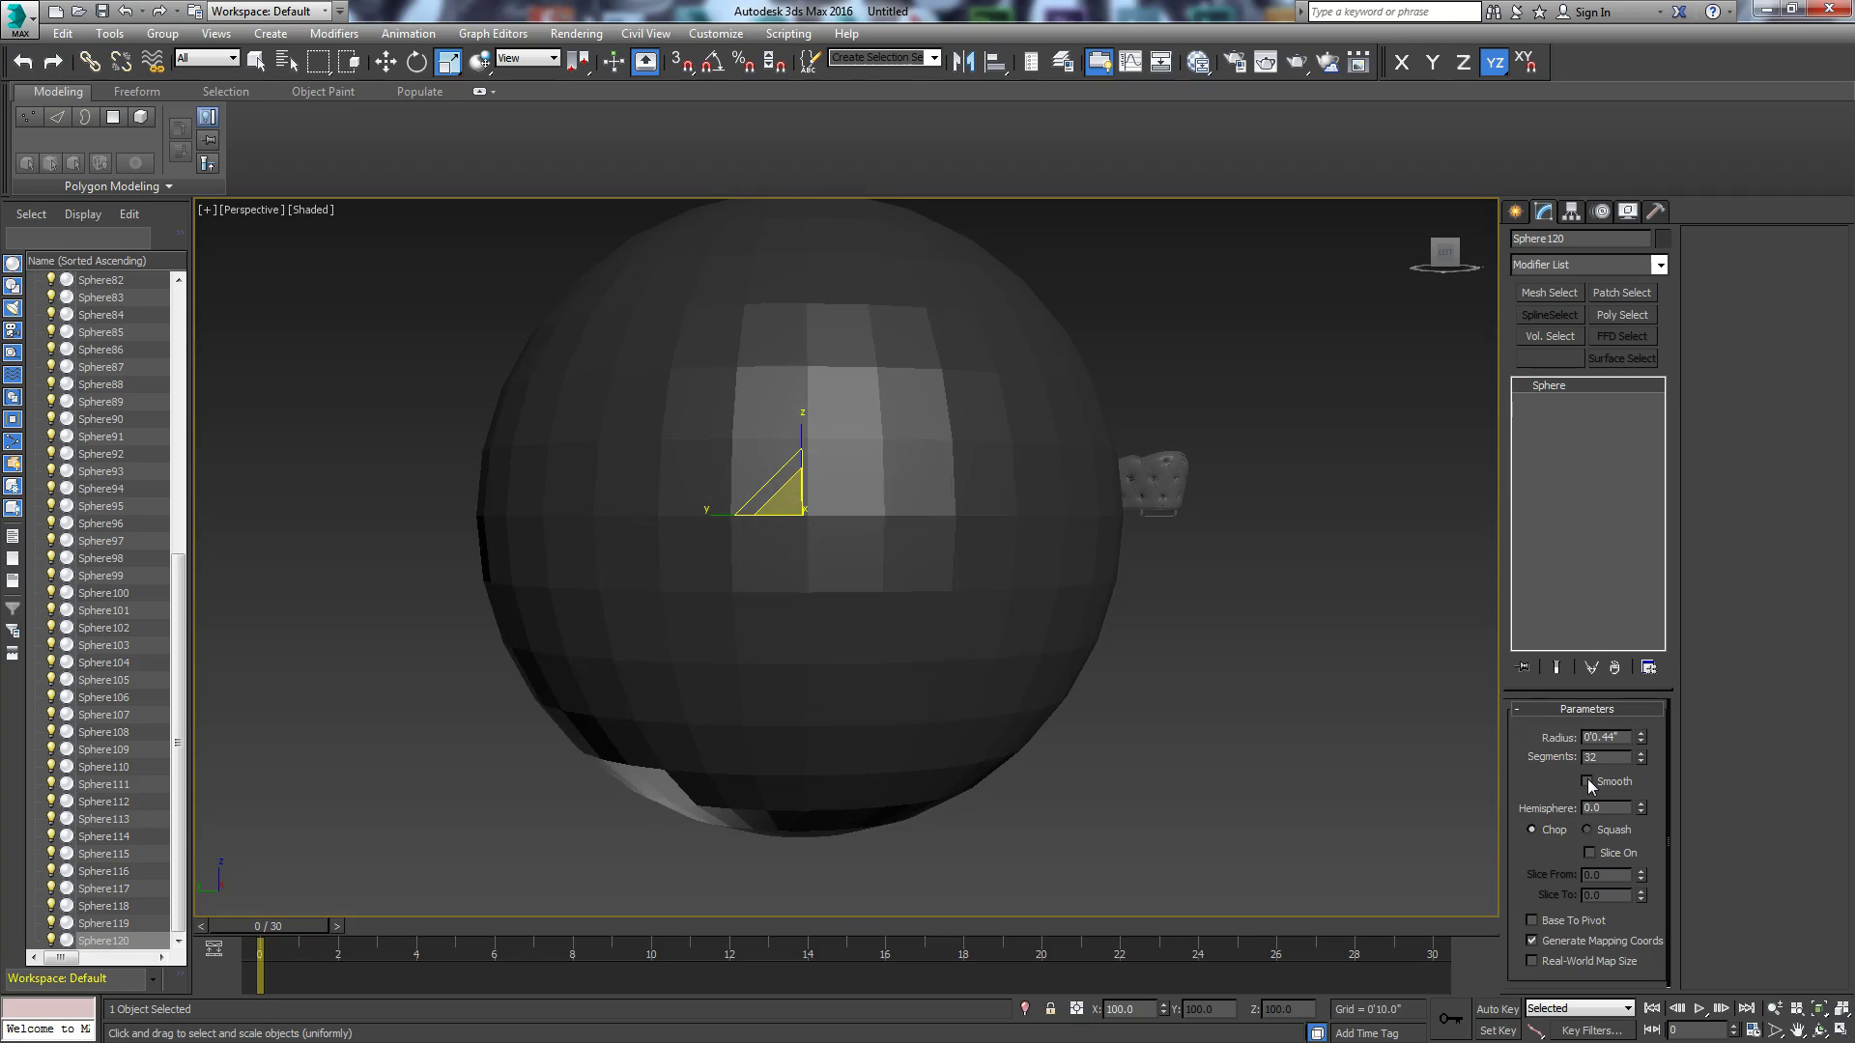
pyautogui.click(1586, 781)
pyautogui.click(1587, 779)
pyautogui.click(1587, 780)
pyautogui.click(1586, 779)
pyautogui.click(1587, 779)
pyautogui.click(1586, 780)
pyautogui.click(1586, 780)
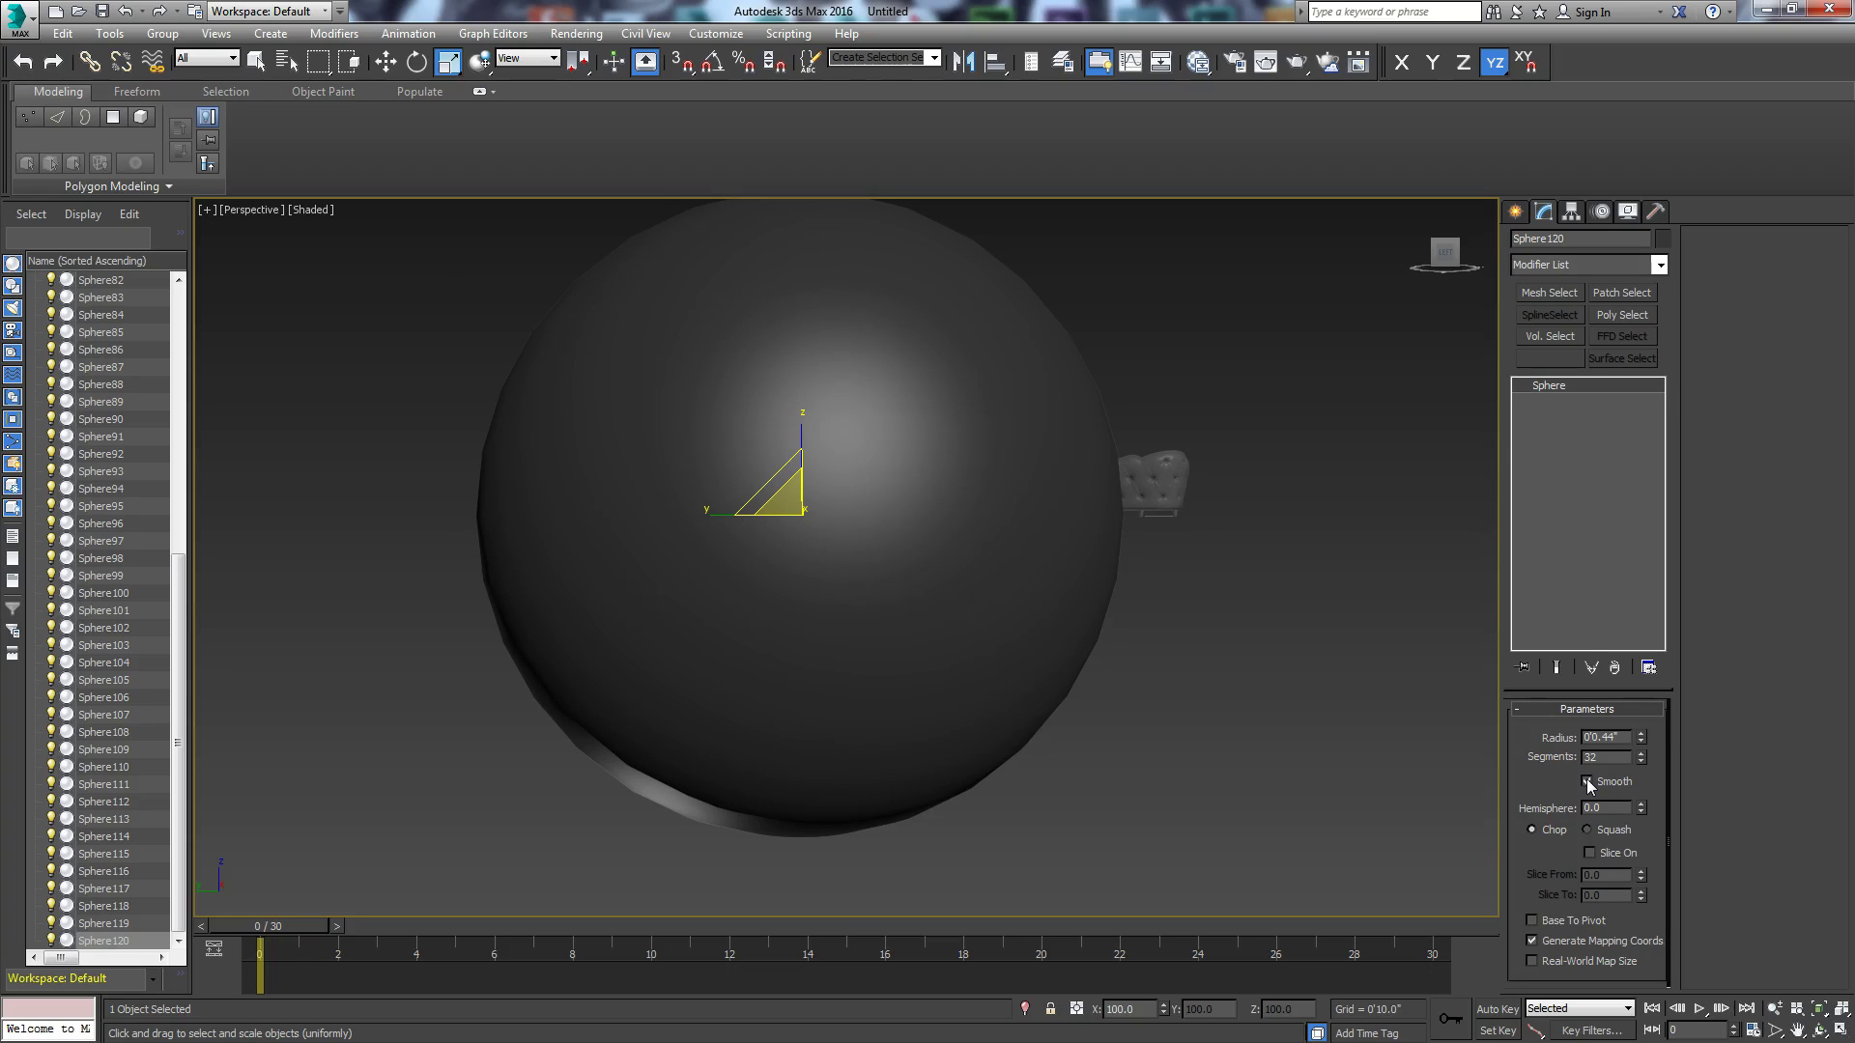
pyautogui.click(1587, 780)
pyautogui.click(1587, 779)
pyautogui.press('F4')
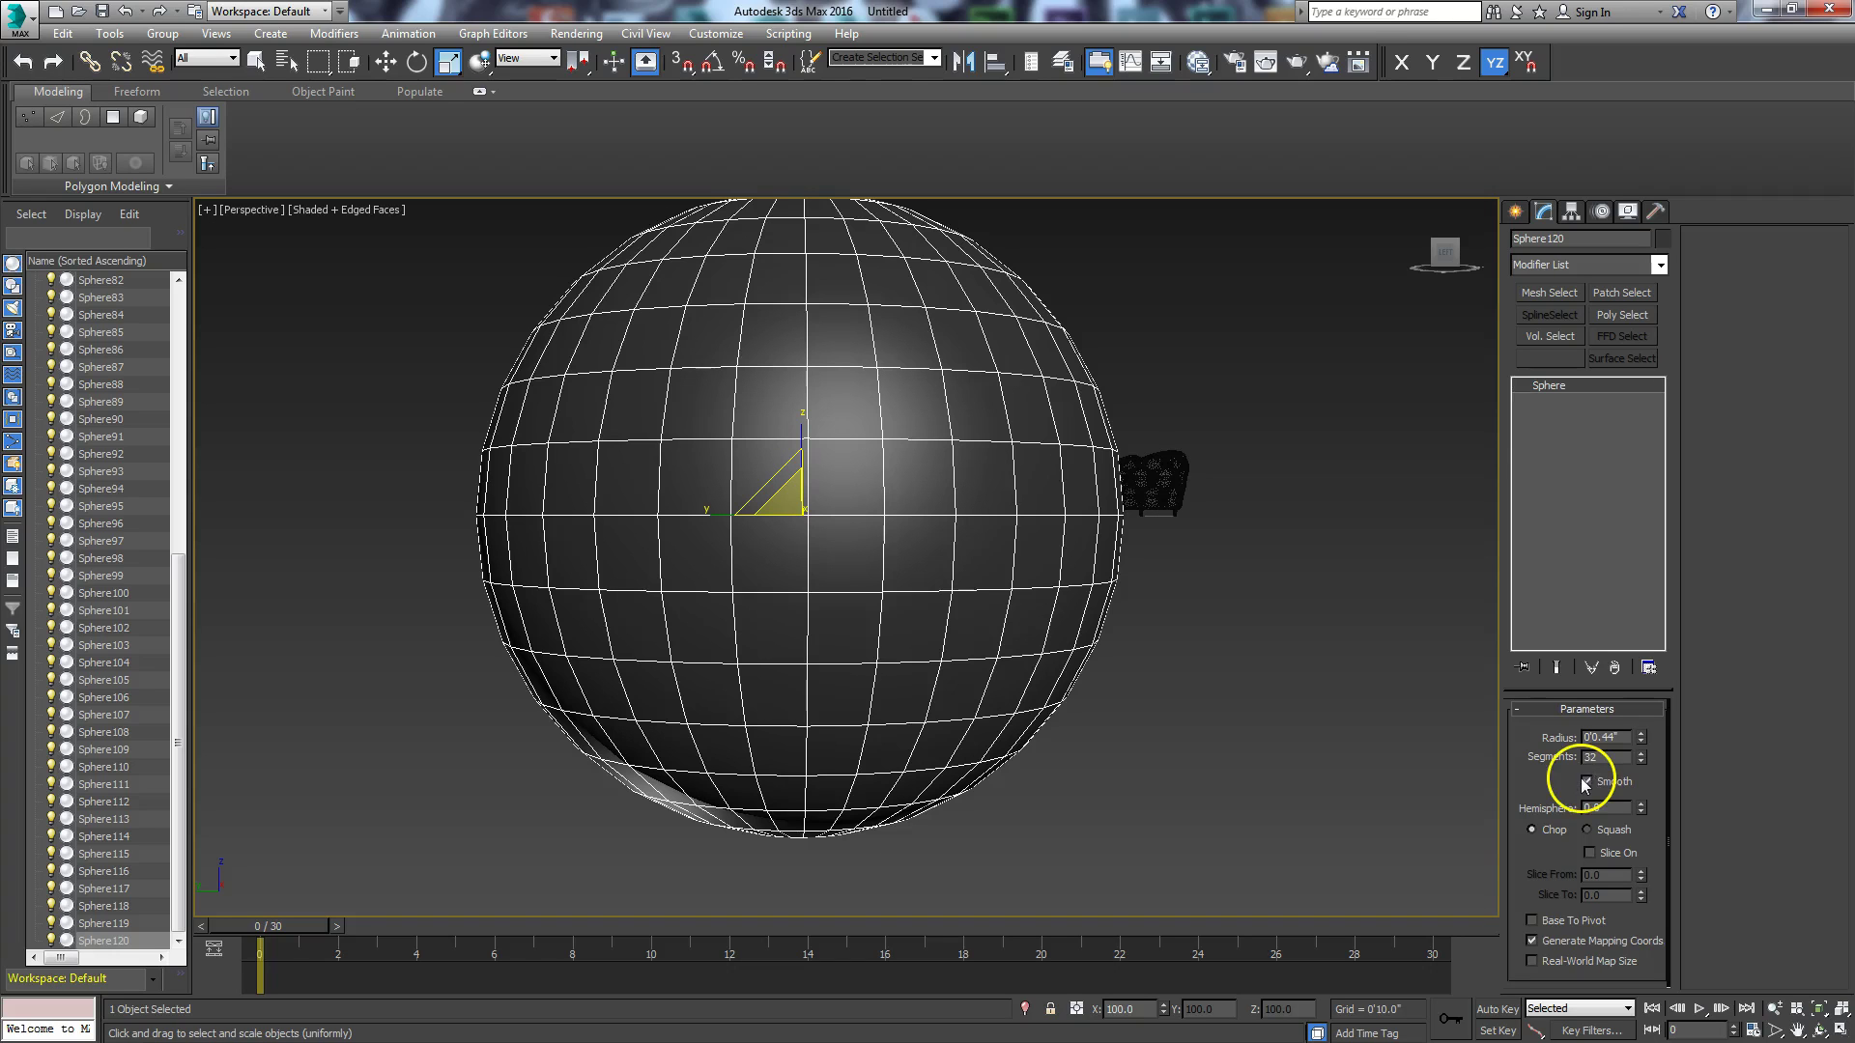
# Step: Apply a MeshSmooth modifier to the sphere and disable its Isoline Display
pyautogui.click(1658, 265)
pyautogui.moveTo(1663, 323); pyautogui.dragTo(1667, 494)
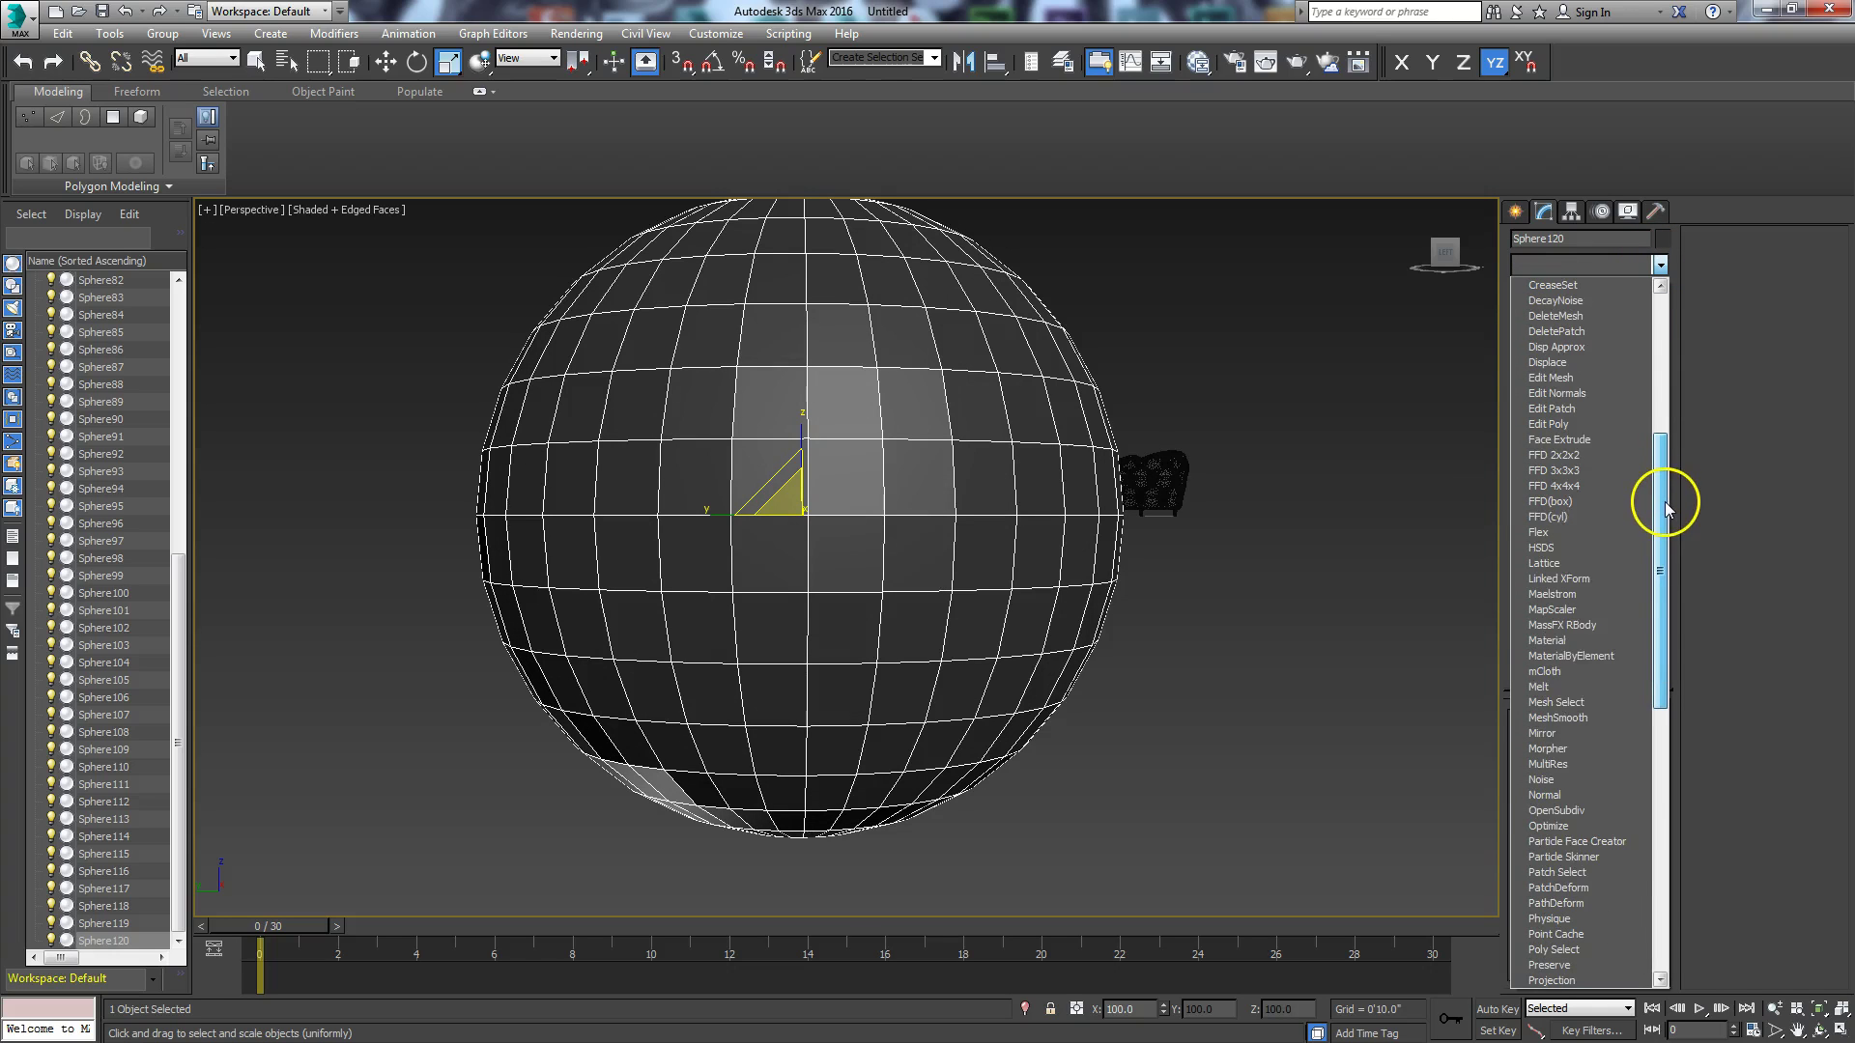
pyautogui.click(1572, 720)
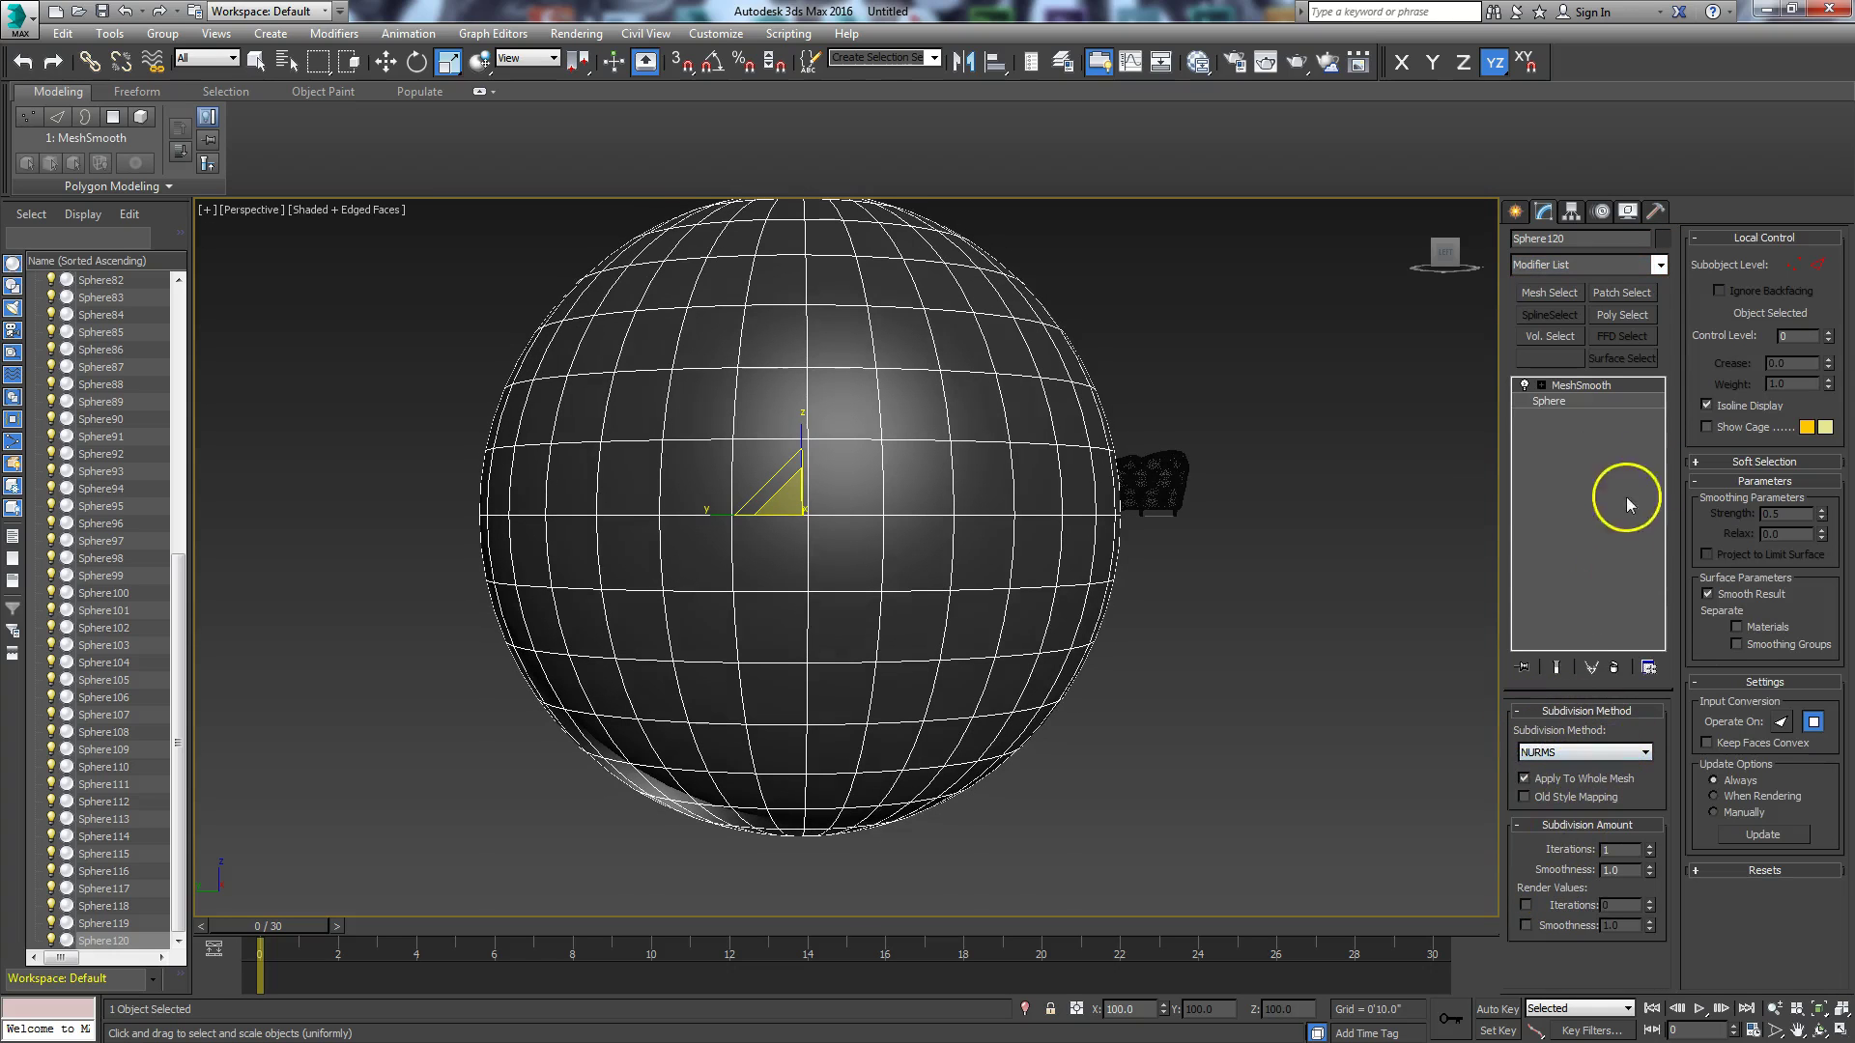
pyautogui.click(1707, 405)
# Step: Switch the MeshSmooth modifier off and on repeatedly to compare the sphere's mesh density, and remove the modifier
pyautogui.click(1526, 384)
pyautogui.click(1526, 385)
pyautogui.click(1526, 385)
pyautogui.click(1525, 385)
pyautogui.click(1526, 385)
pyautogui.click(1526, 385)
pyautogui.click(1526, 385)
pyautogui.click(1526, 385)
pyautogui.click(1615, 666)
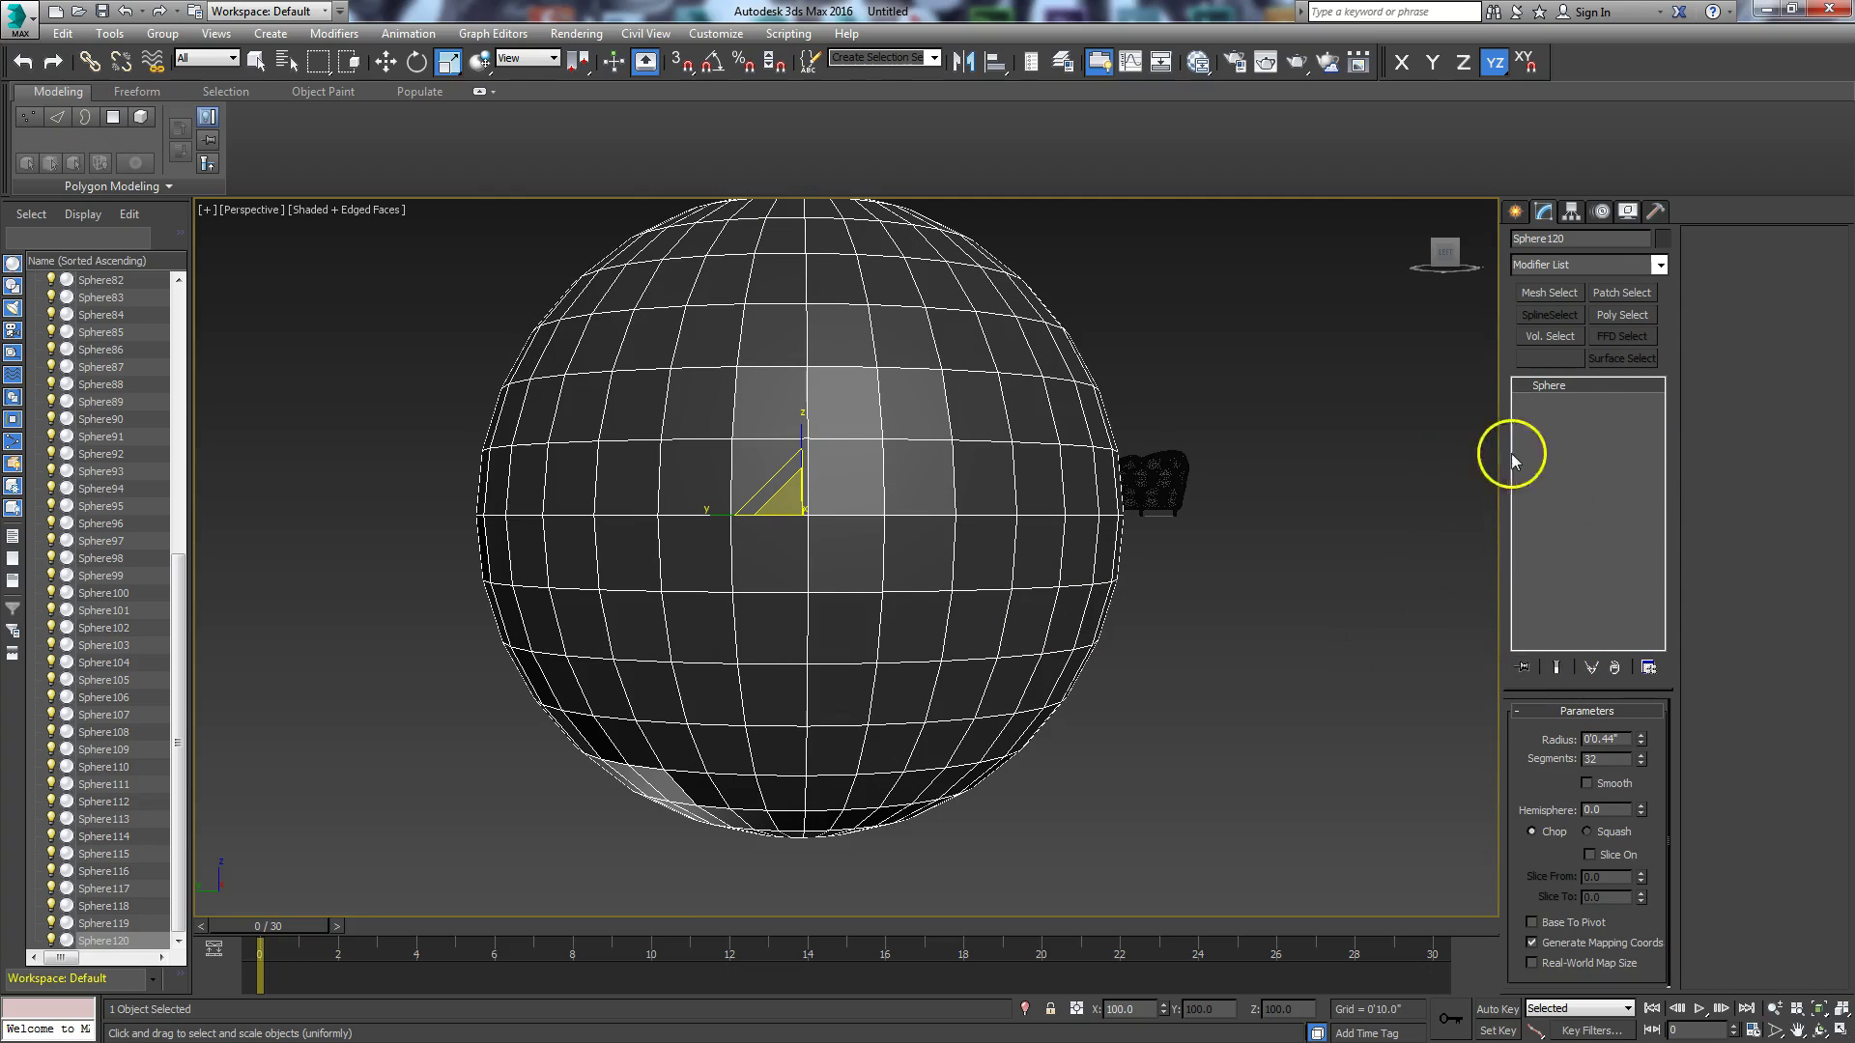
# Step: Try a Smooth modifier with Auto Smooth enabled on the sphere, viewed without edged faces, and remove it
pyautogui.click(1660, 264)
pyautogui.moveTo(1660, 339); pyautogui.dragTo(1680, 682)
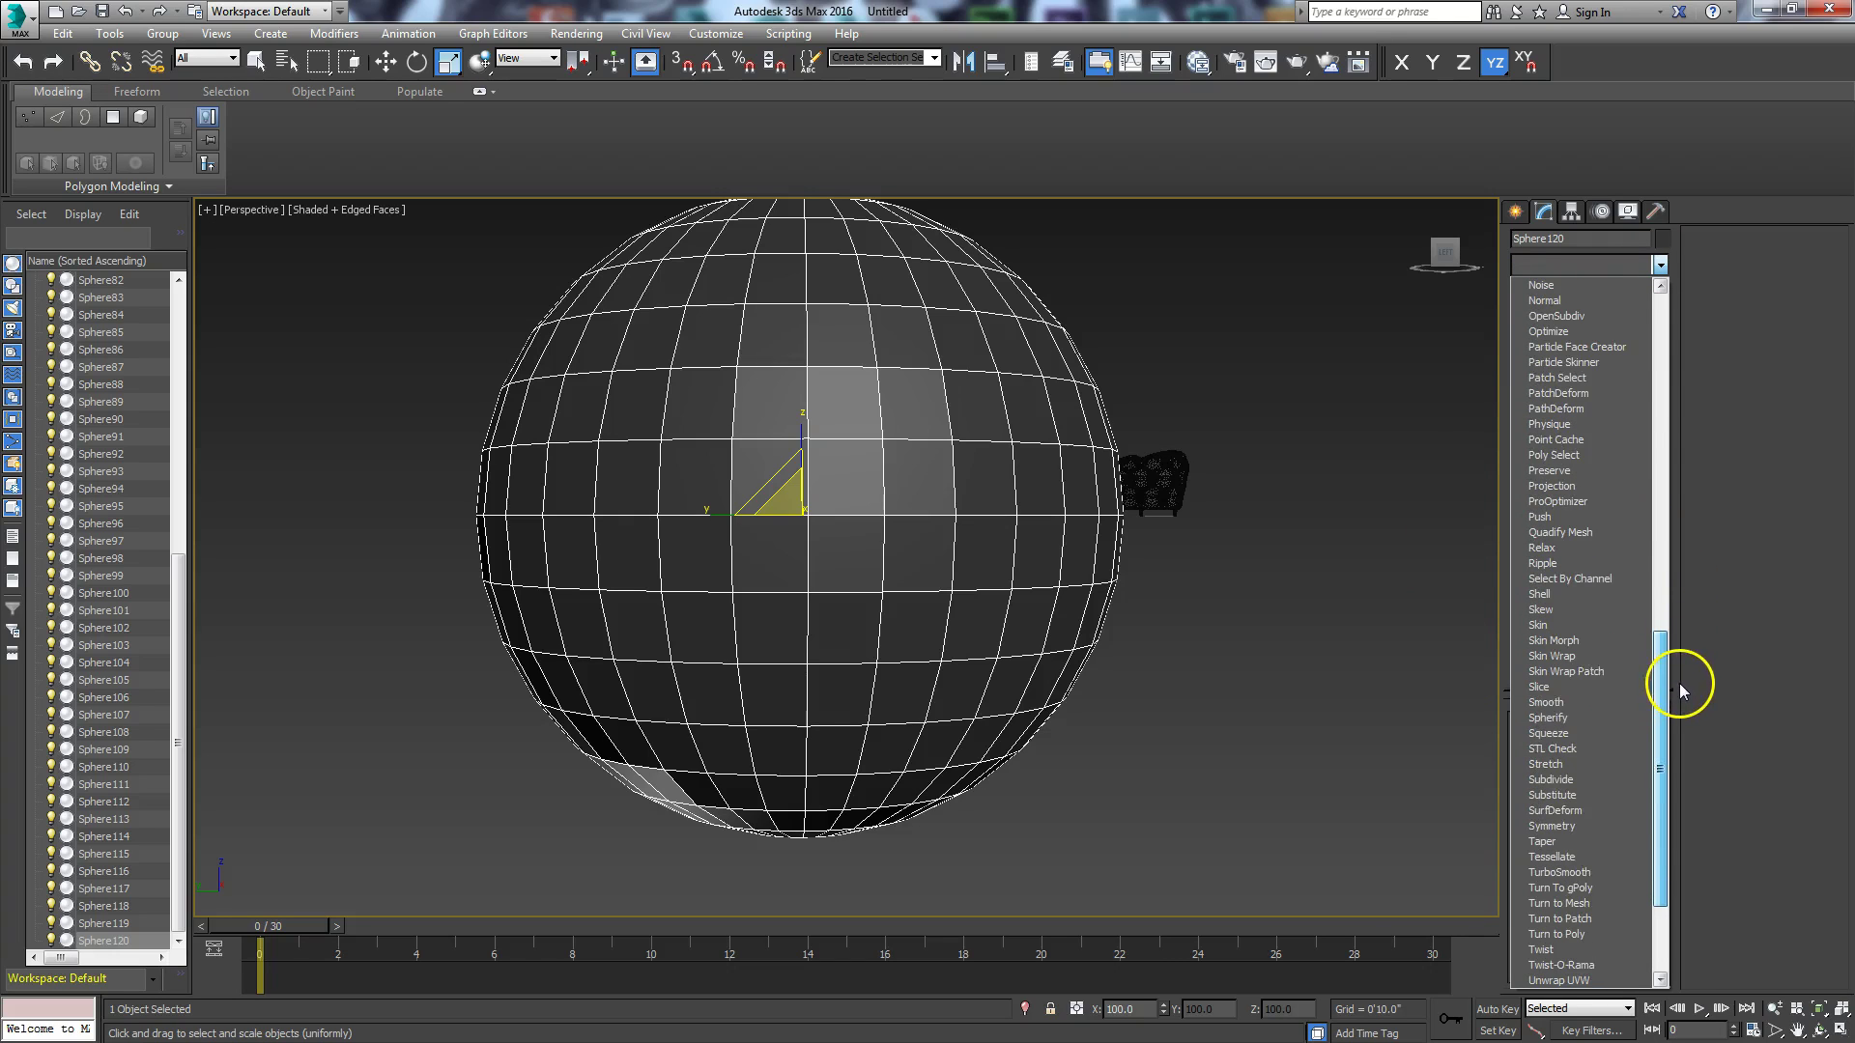
pyautogui.click(1575, 701)
pyautogui.click(1522, 734)
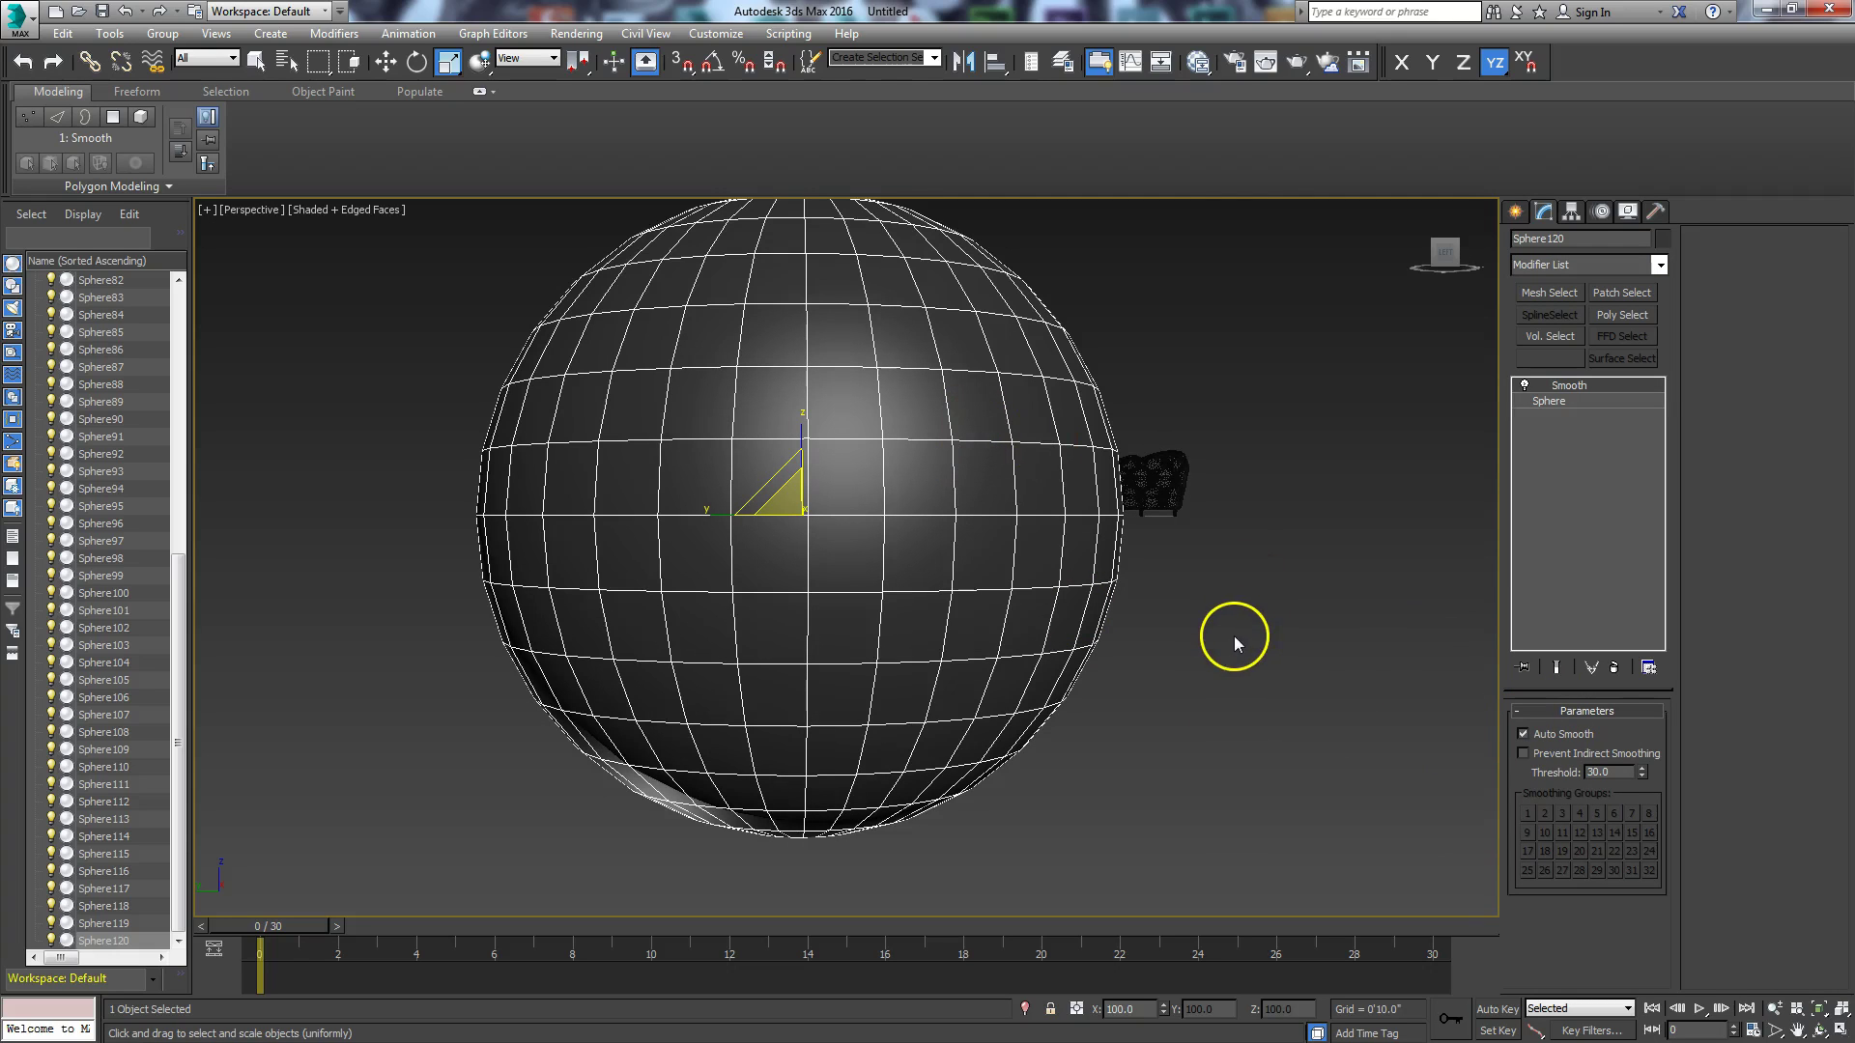
pyautogui.press('F4')
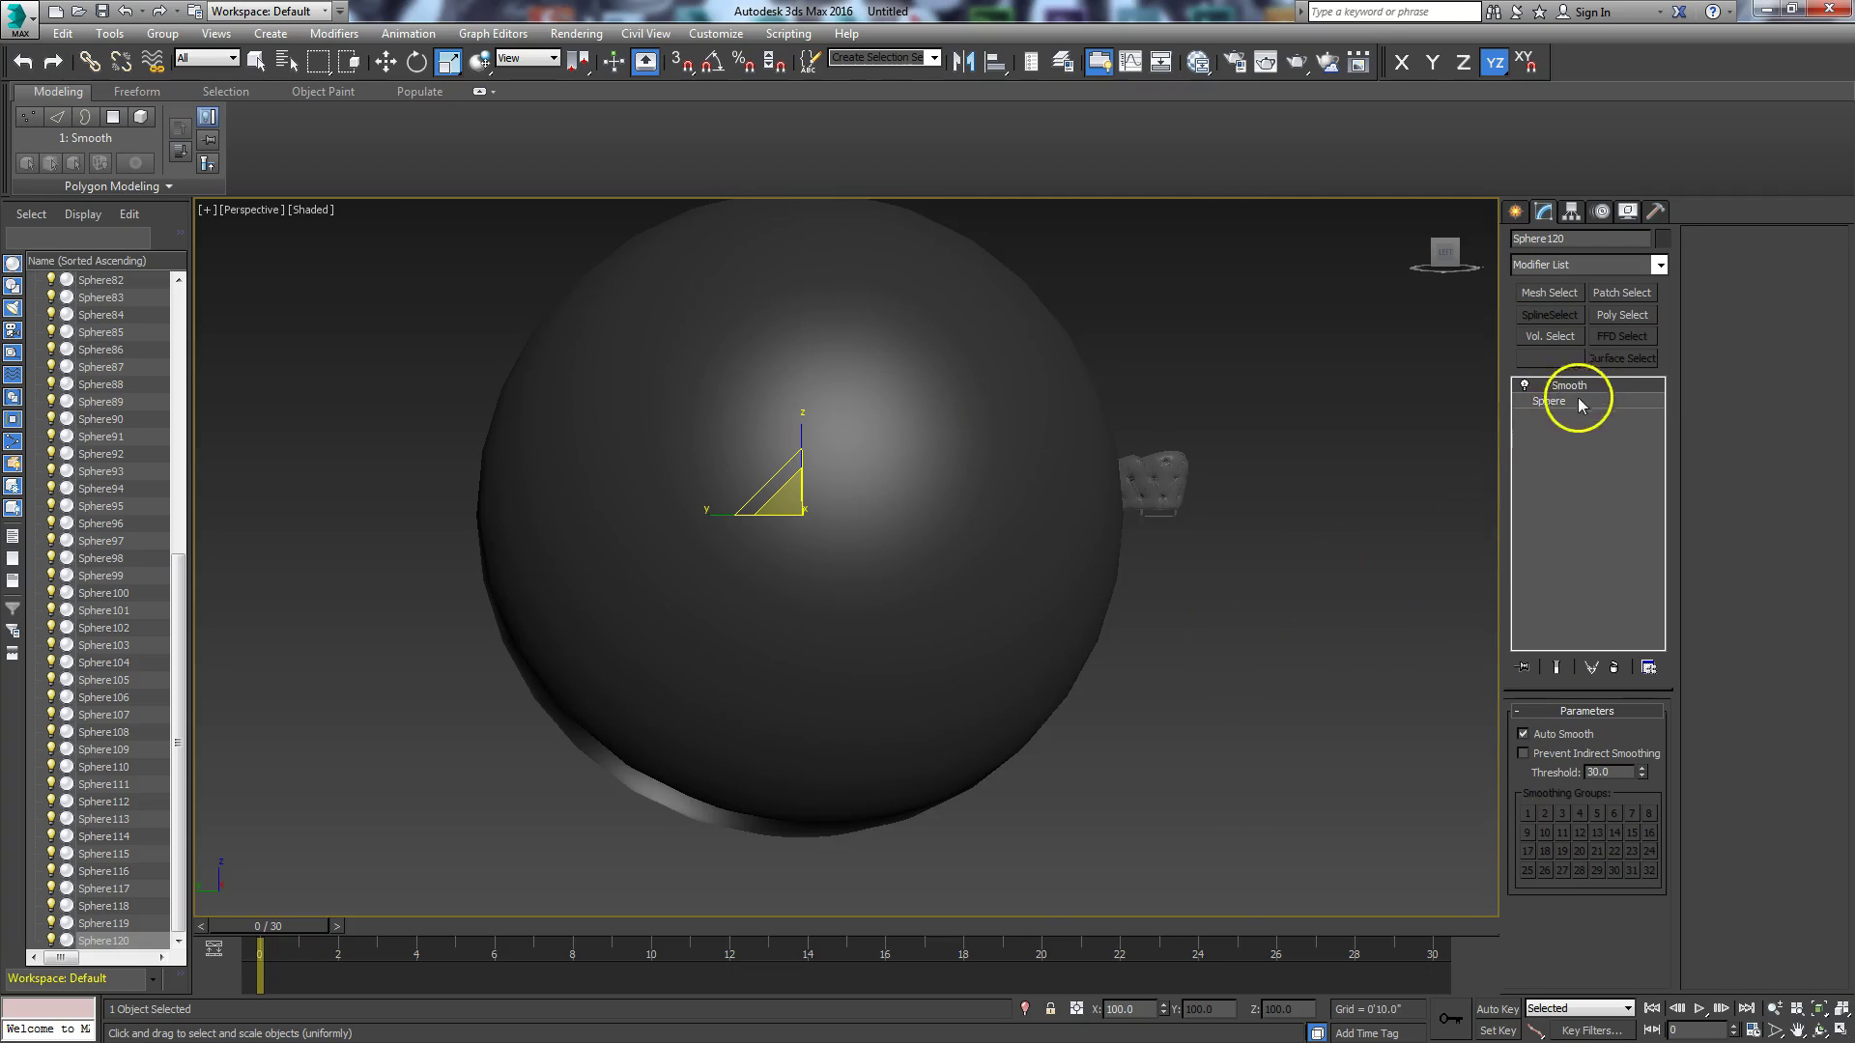
pyautogui.click(1613, 666)
# Step: Convert the sphere to an Editable Poly and auto smooth all of its polygons with the 45.0 threshold
pyautogui.rightClick(849, 534)
pyautogui.moveTo(889, 663)
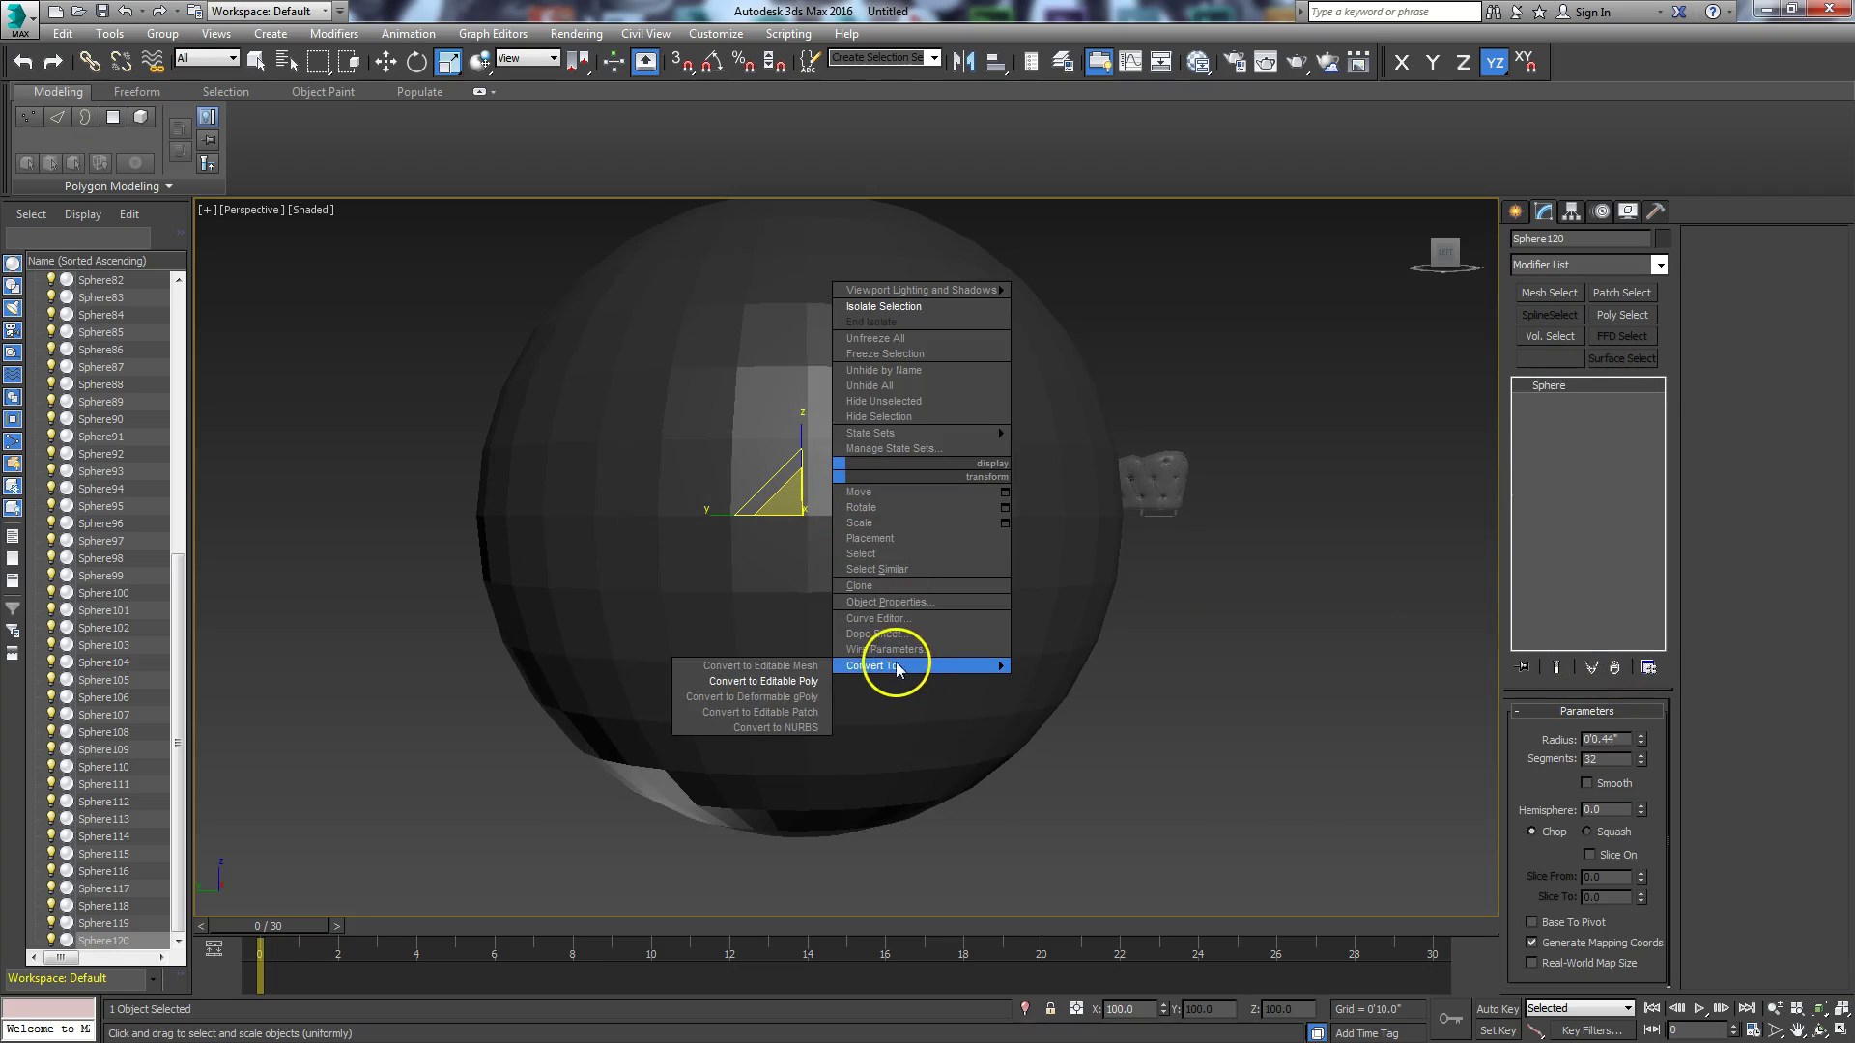
pyautogui.click(770, 674)
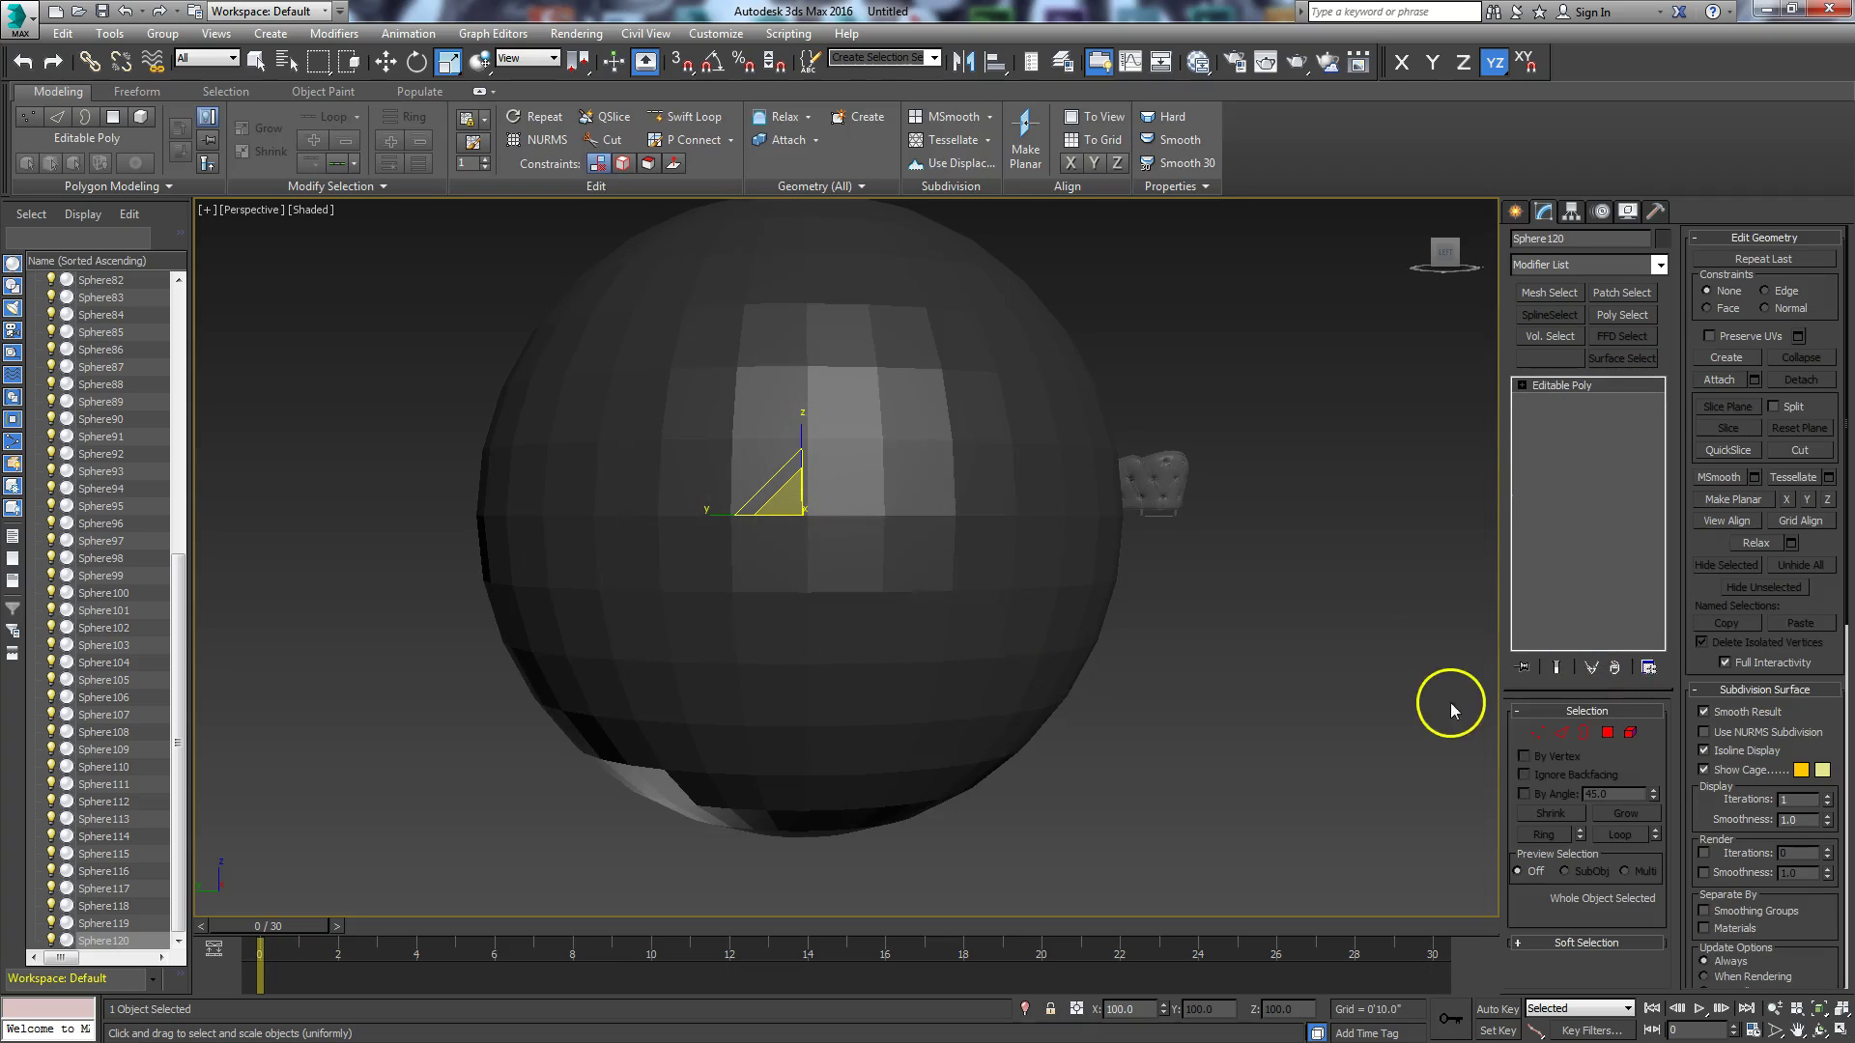
pyautogui.click(1608, 733)
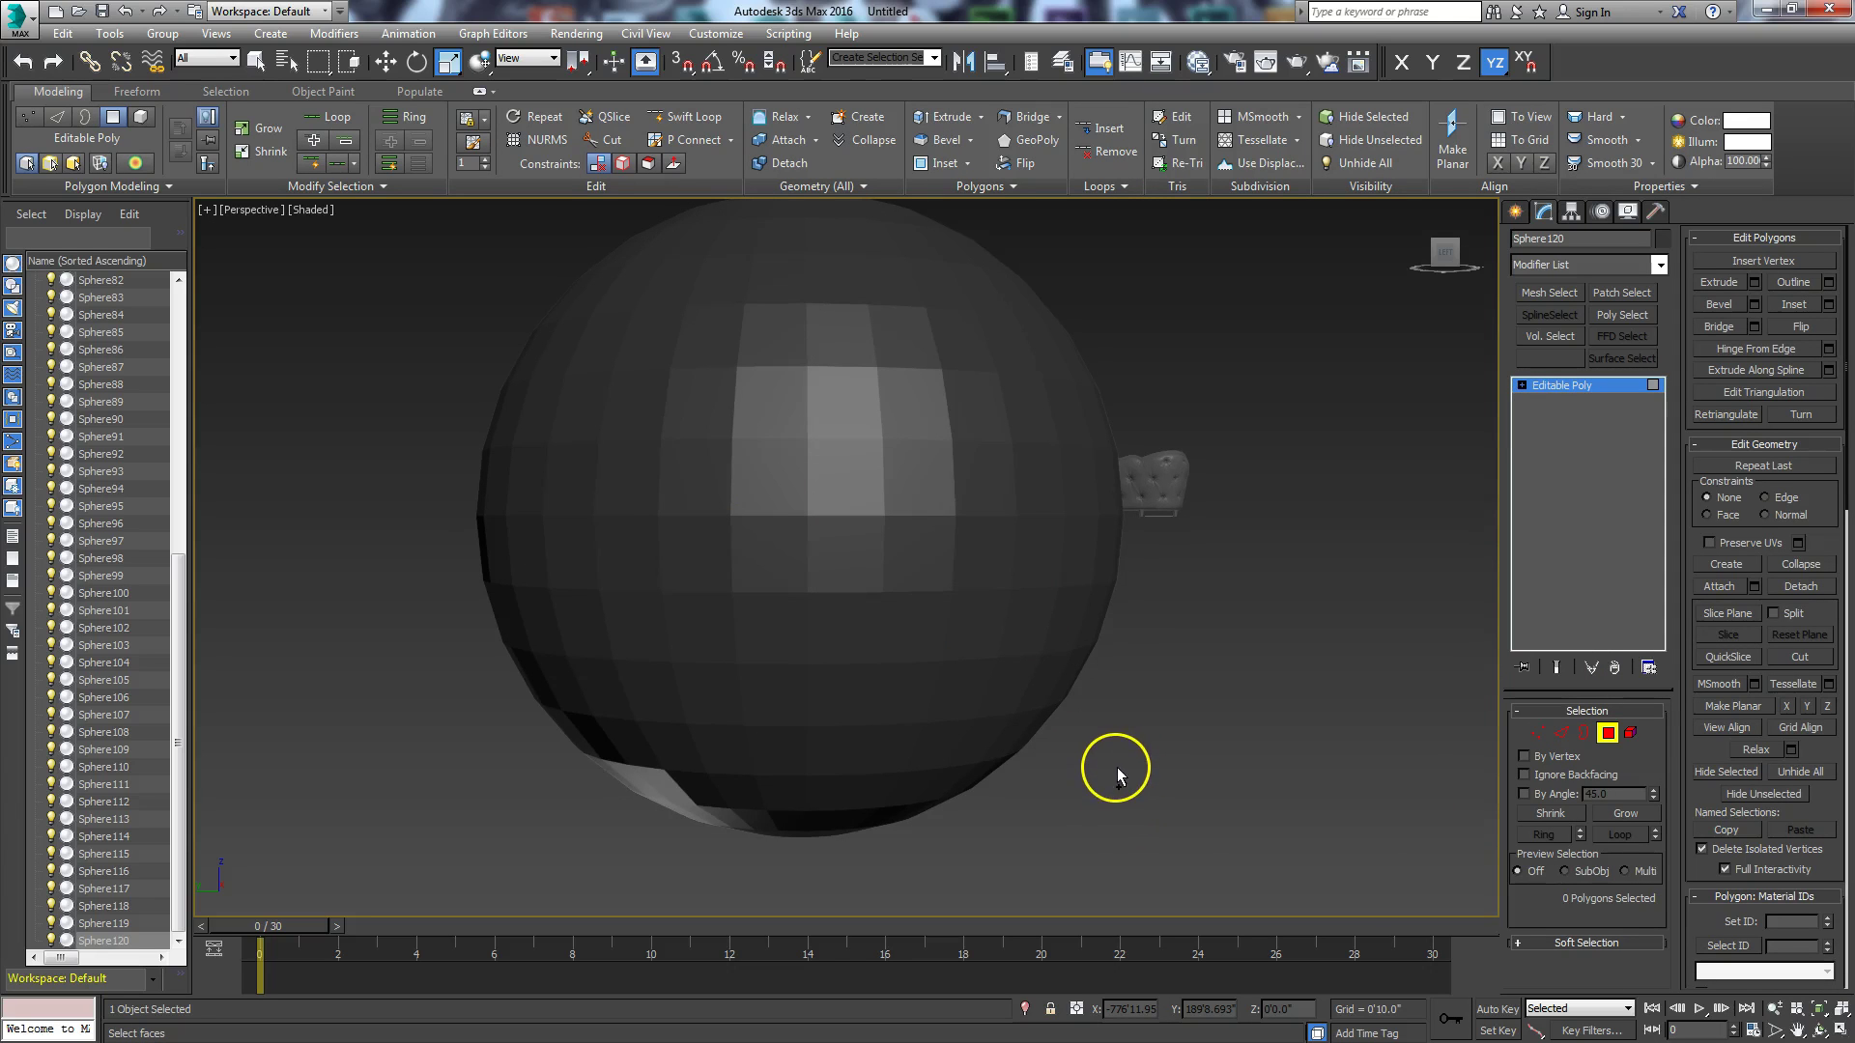
pyautogui.hotkey('ctrl', 'a')
pyautogui.moveTo(1694, 668); pyautogui.dragTo(1656, 257)
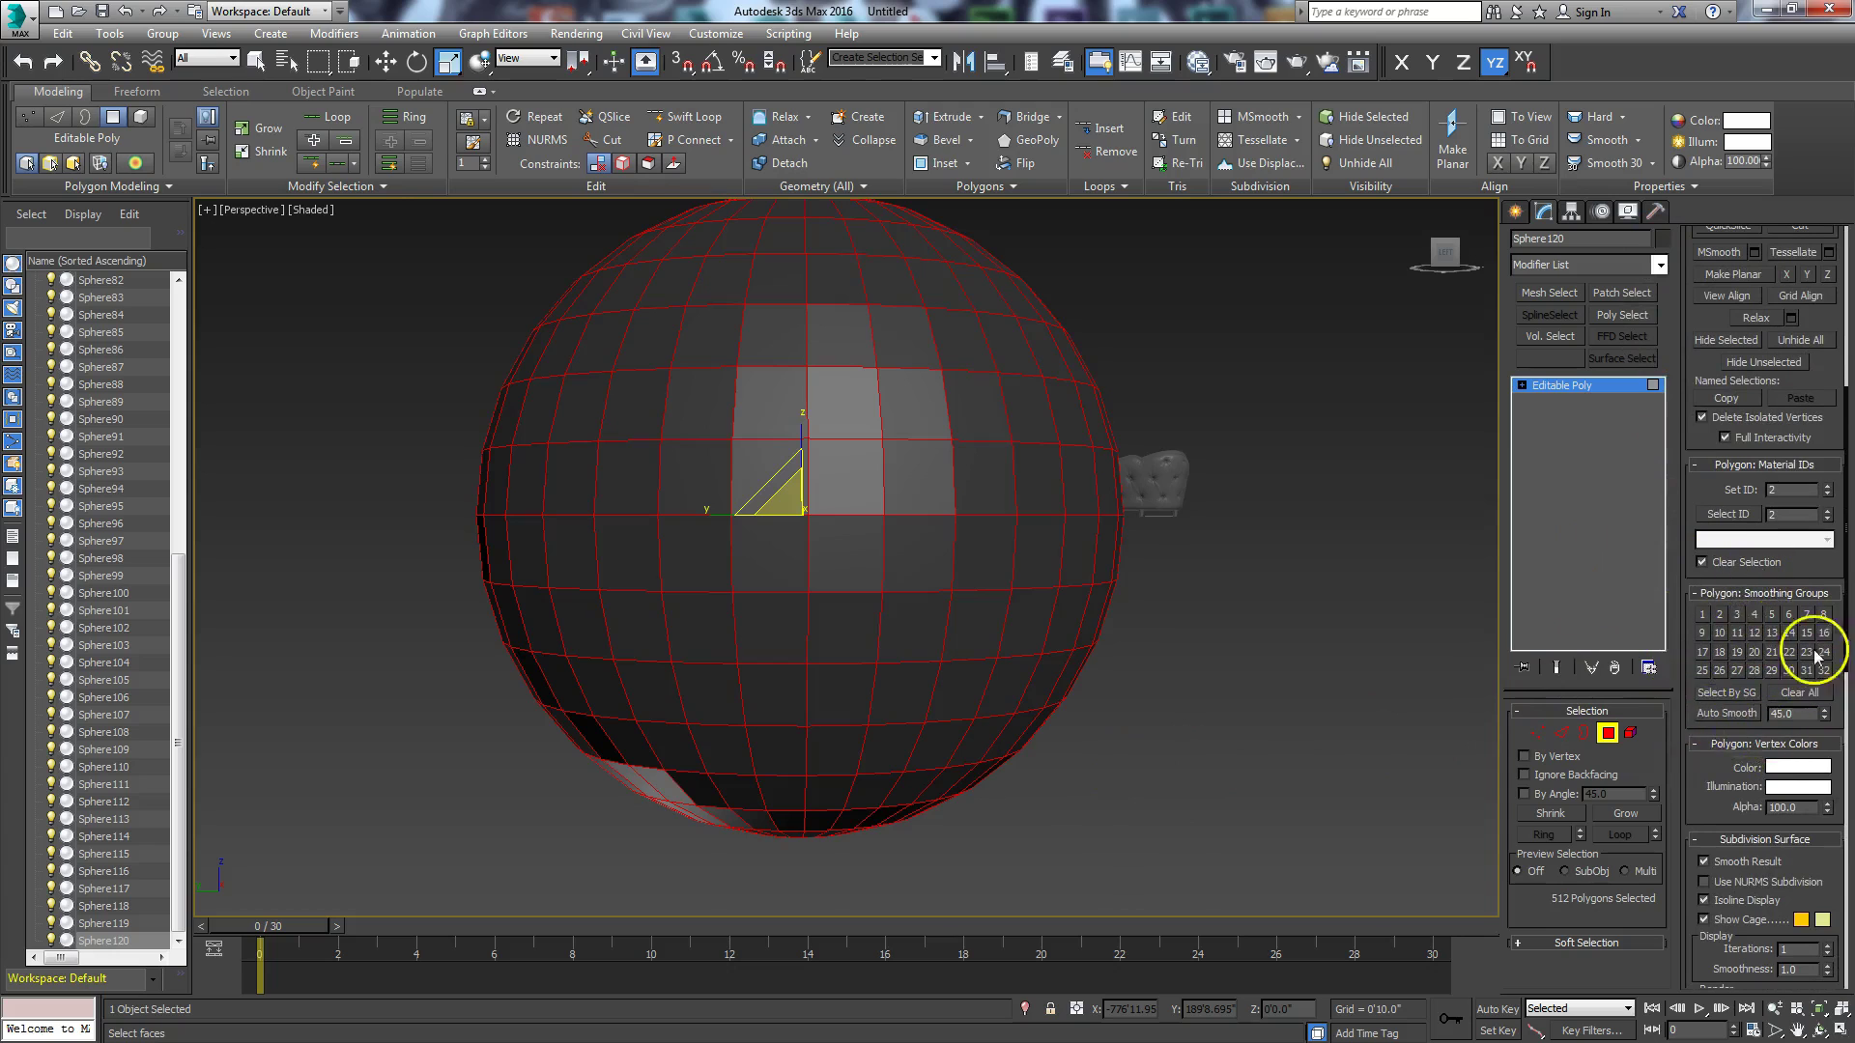
pyautogui.click(1725, 713)
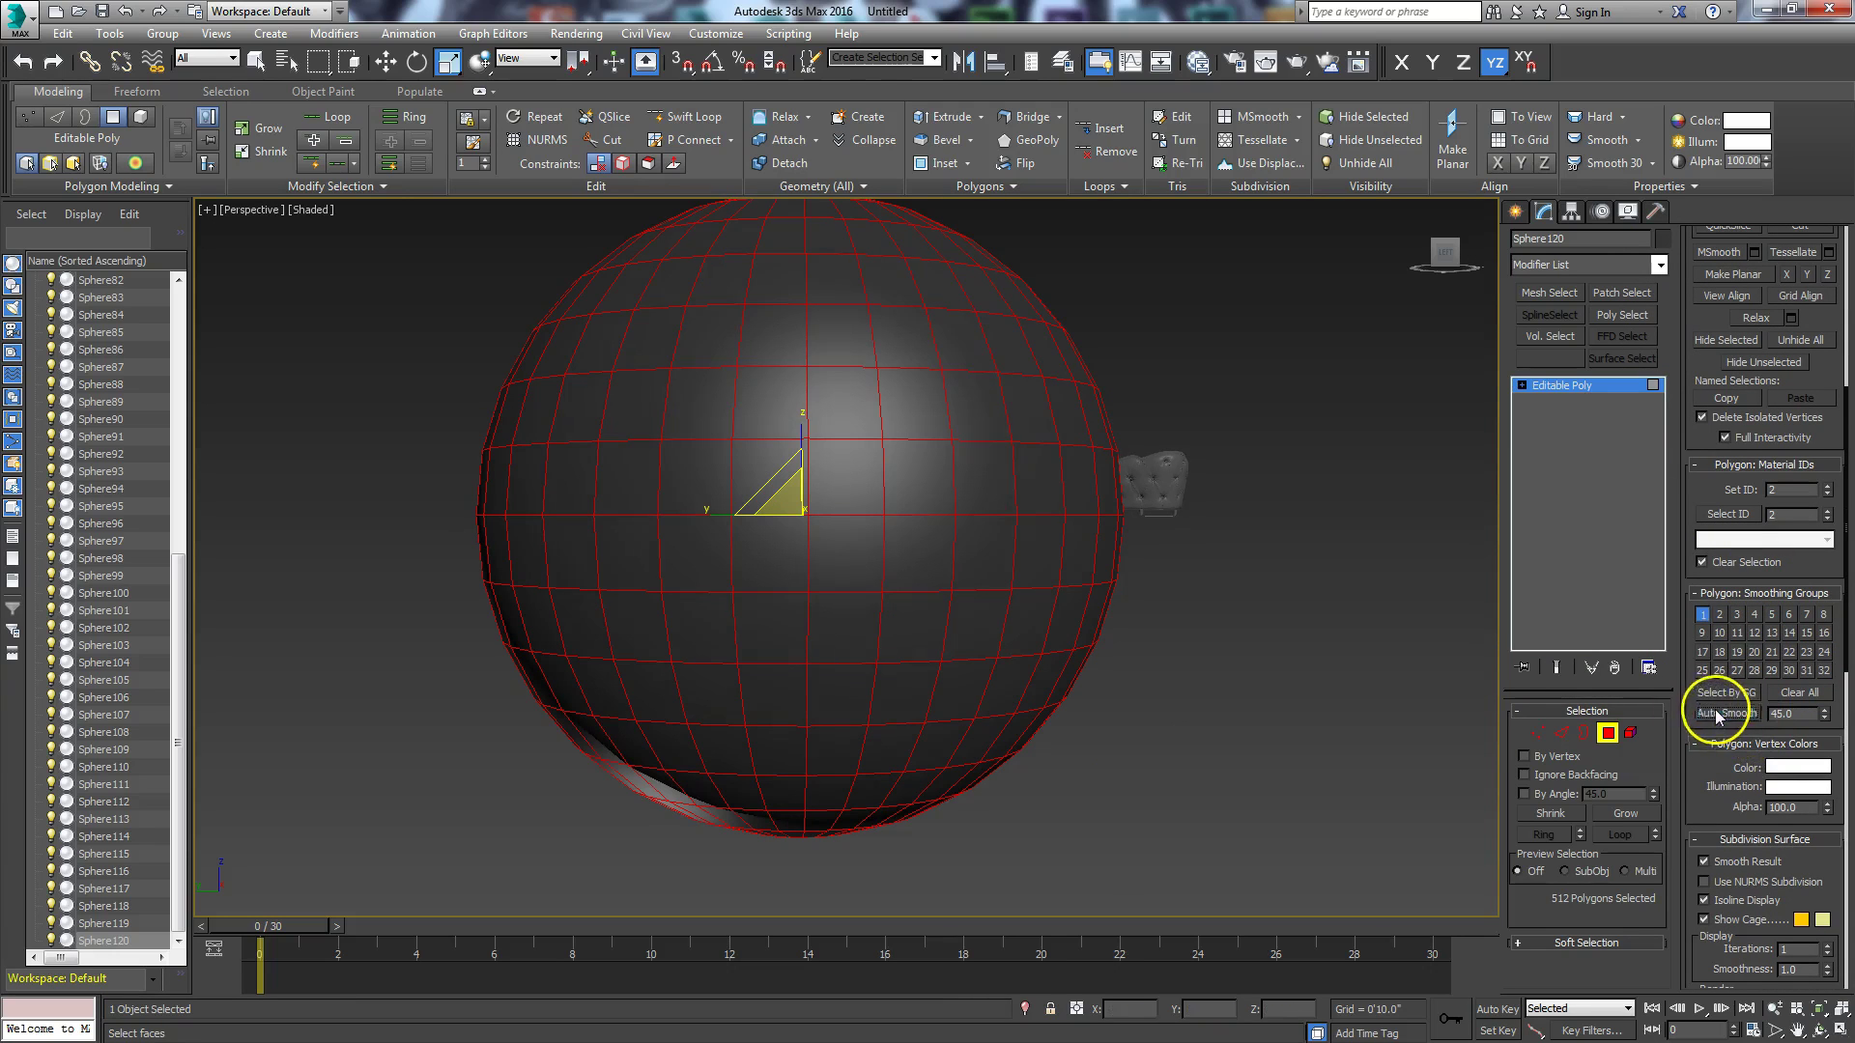
pyautogui.click(1608, 733)
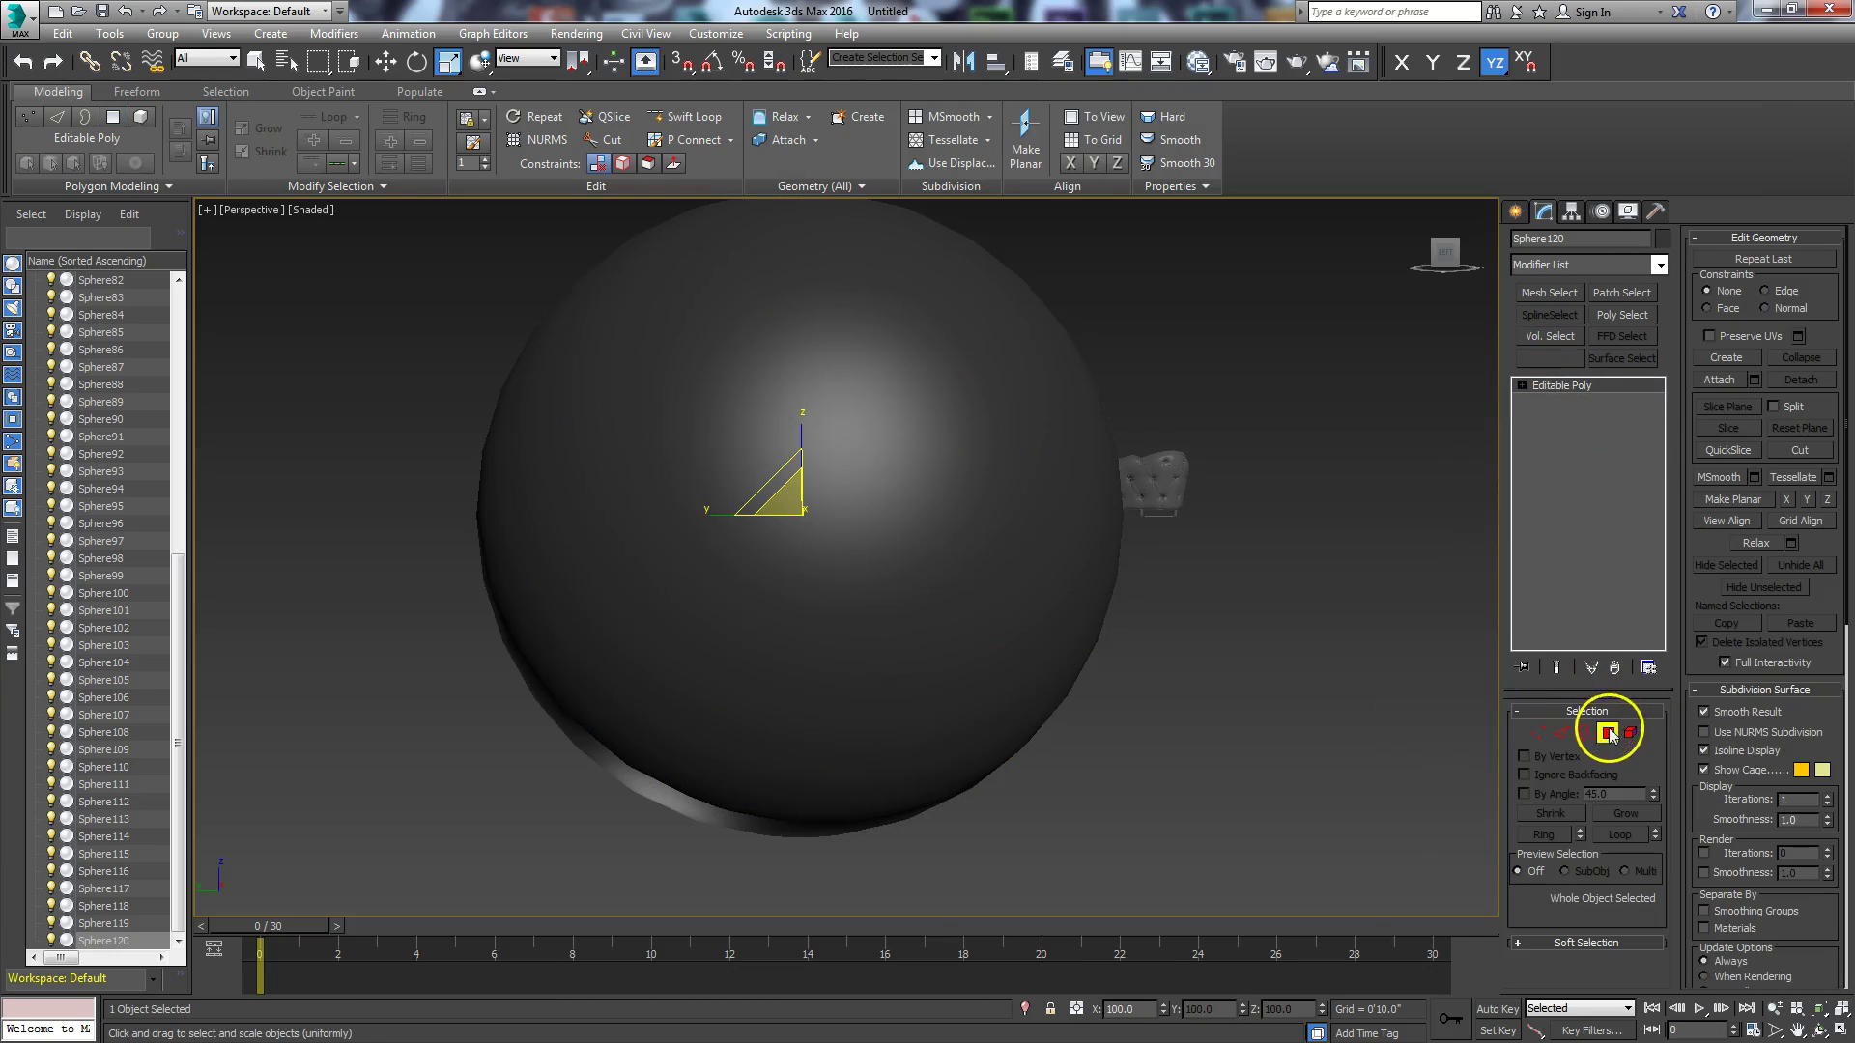
# Step: Select a patch of polygons along the sphere's side, assign smoothing group 2 and auto smooth it with a threshold of 15
pyautogui.click(1608, 733)
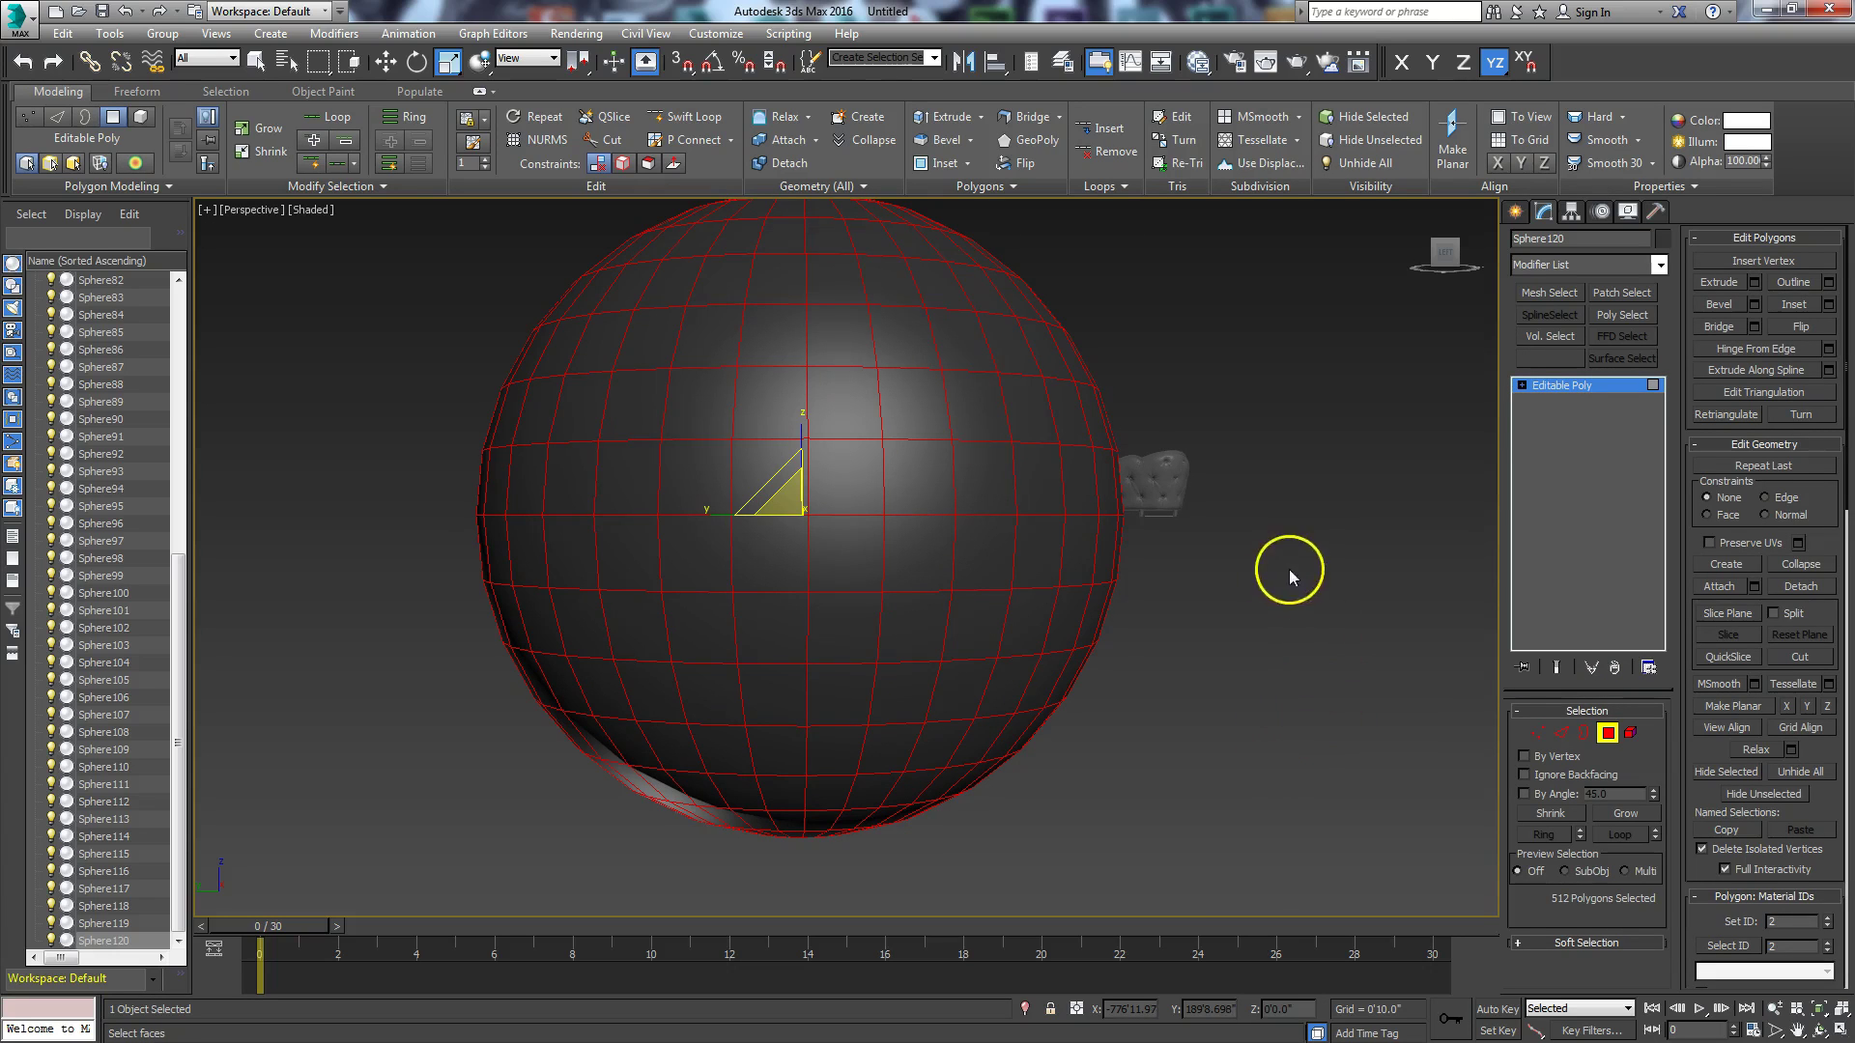
pyautogui.click(1176, 733)
pyautogui.moveTo(933, 763); pyautogui.dragTo(1146, 437)
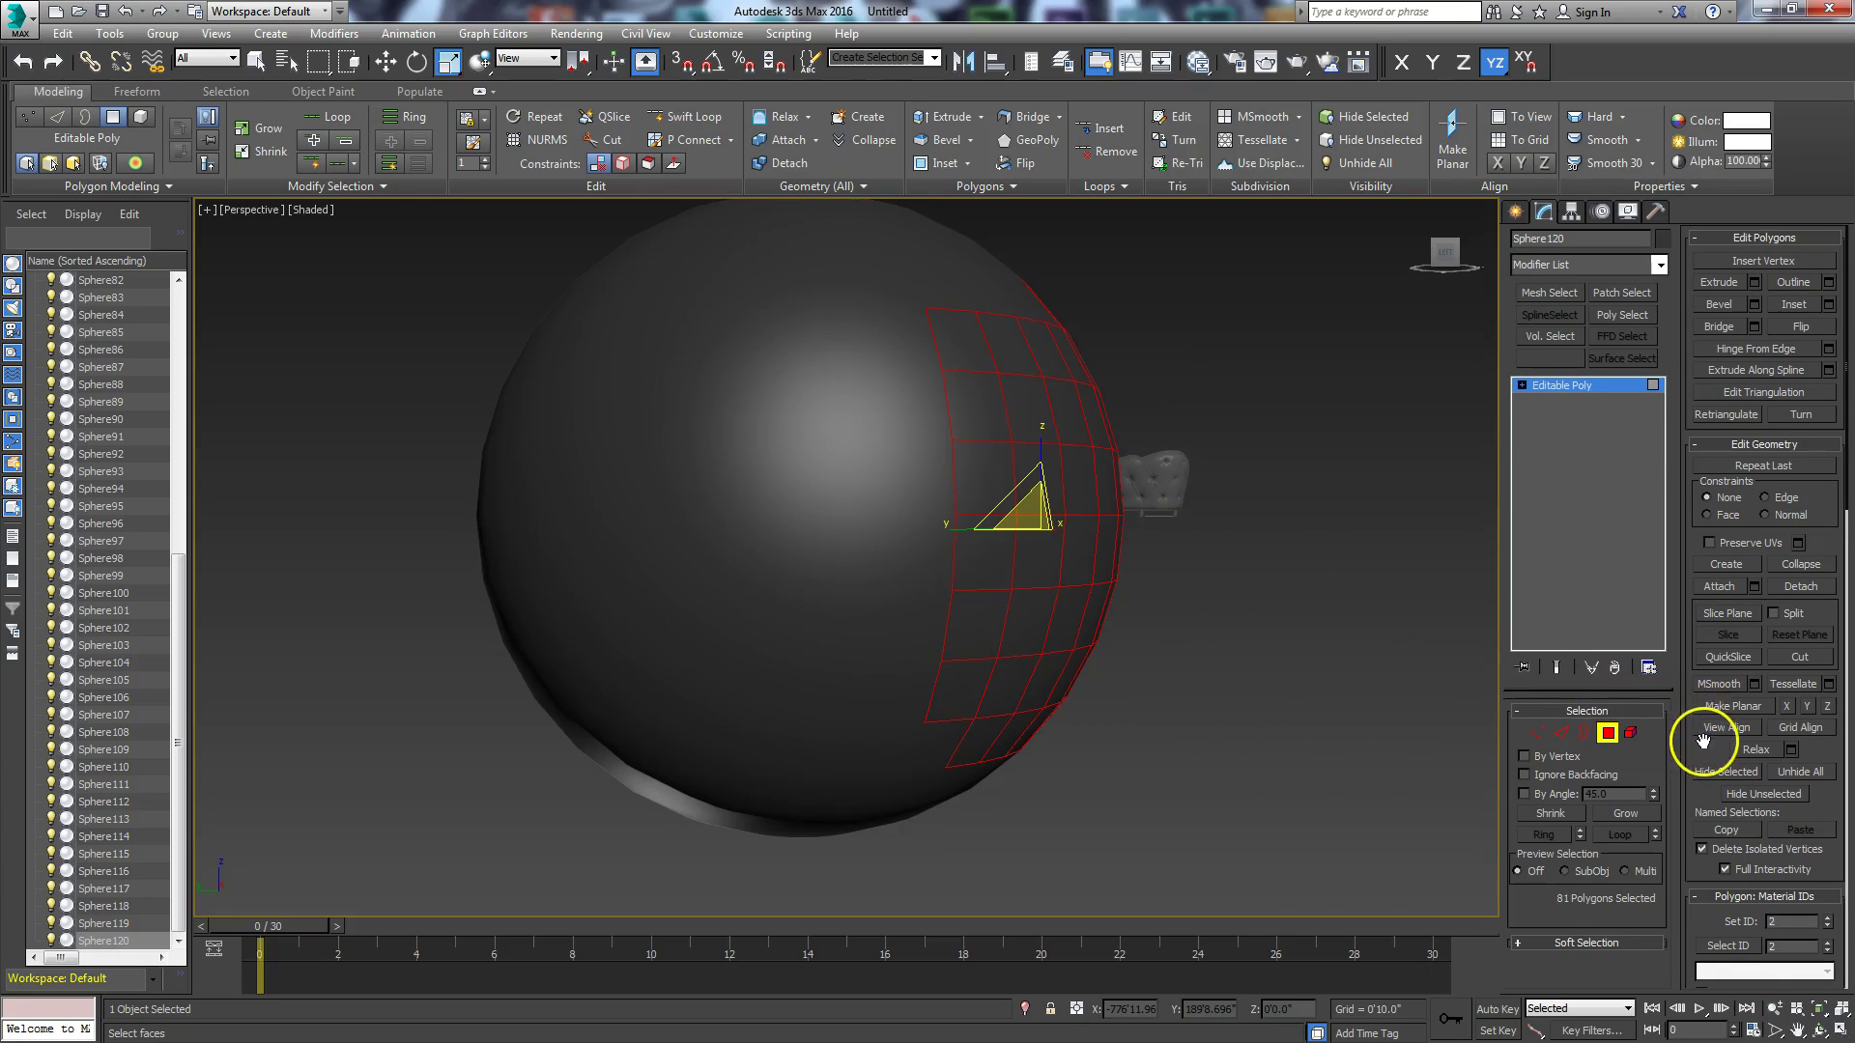
pyautogui.moveTo(1704, 740); pyautogui.dragTo(1698, 290)
pyautogui.click(1720, 526)
pyautogui.moveTo(1789, 626); pyautogui.dragTo(1735, 630)
pyautogui.write('15')
pyautogui.click(1710, 627)
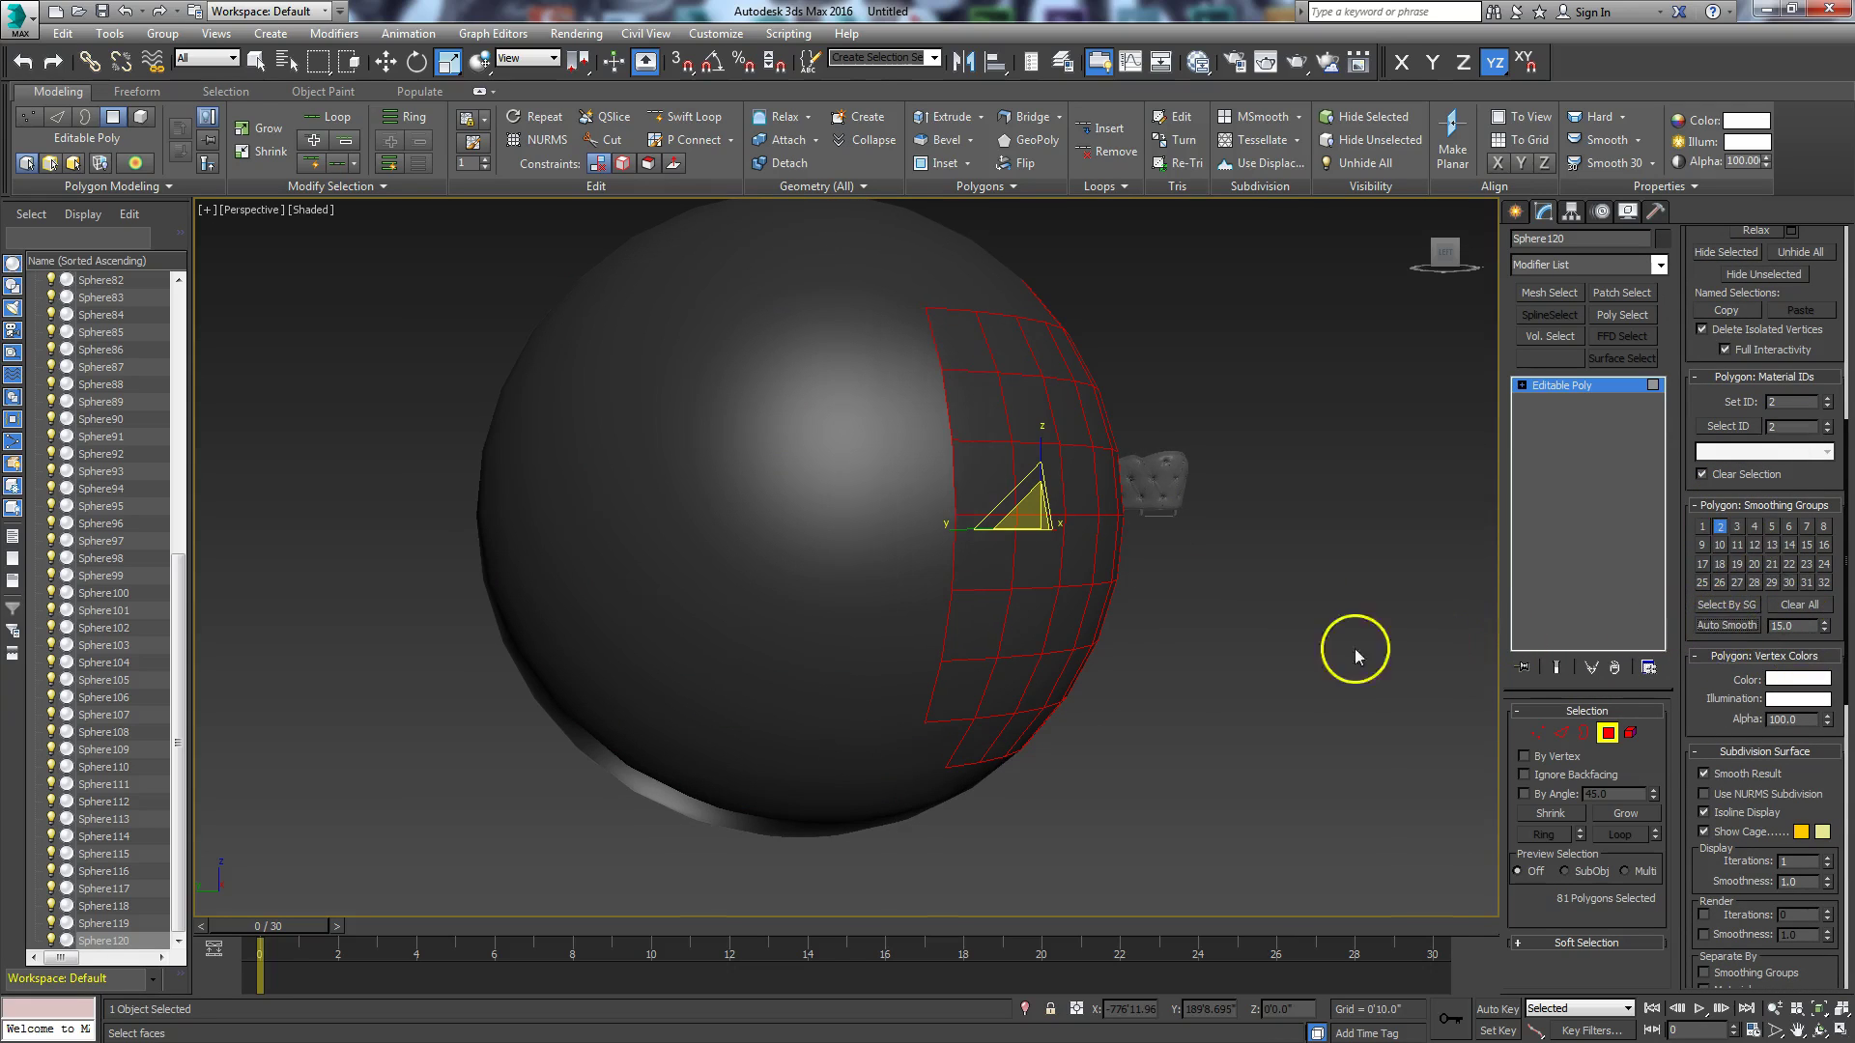
# Step: Clear the polygon selection, leave polygon editing and delete the sphere
pyautogui.click(998, 761)
pyautogui.scroll(-8, 1162, 660)
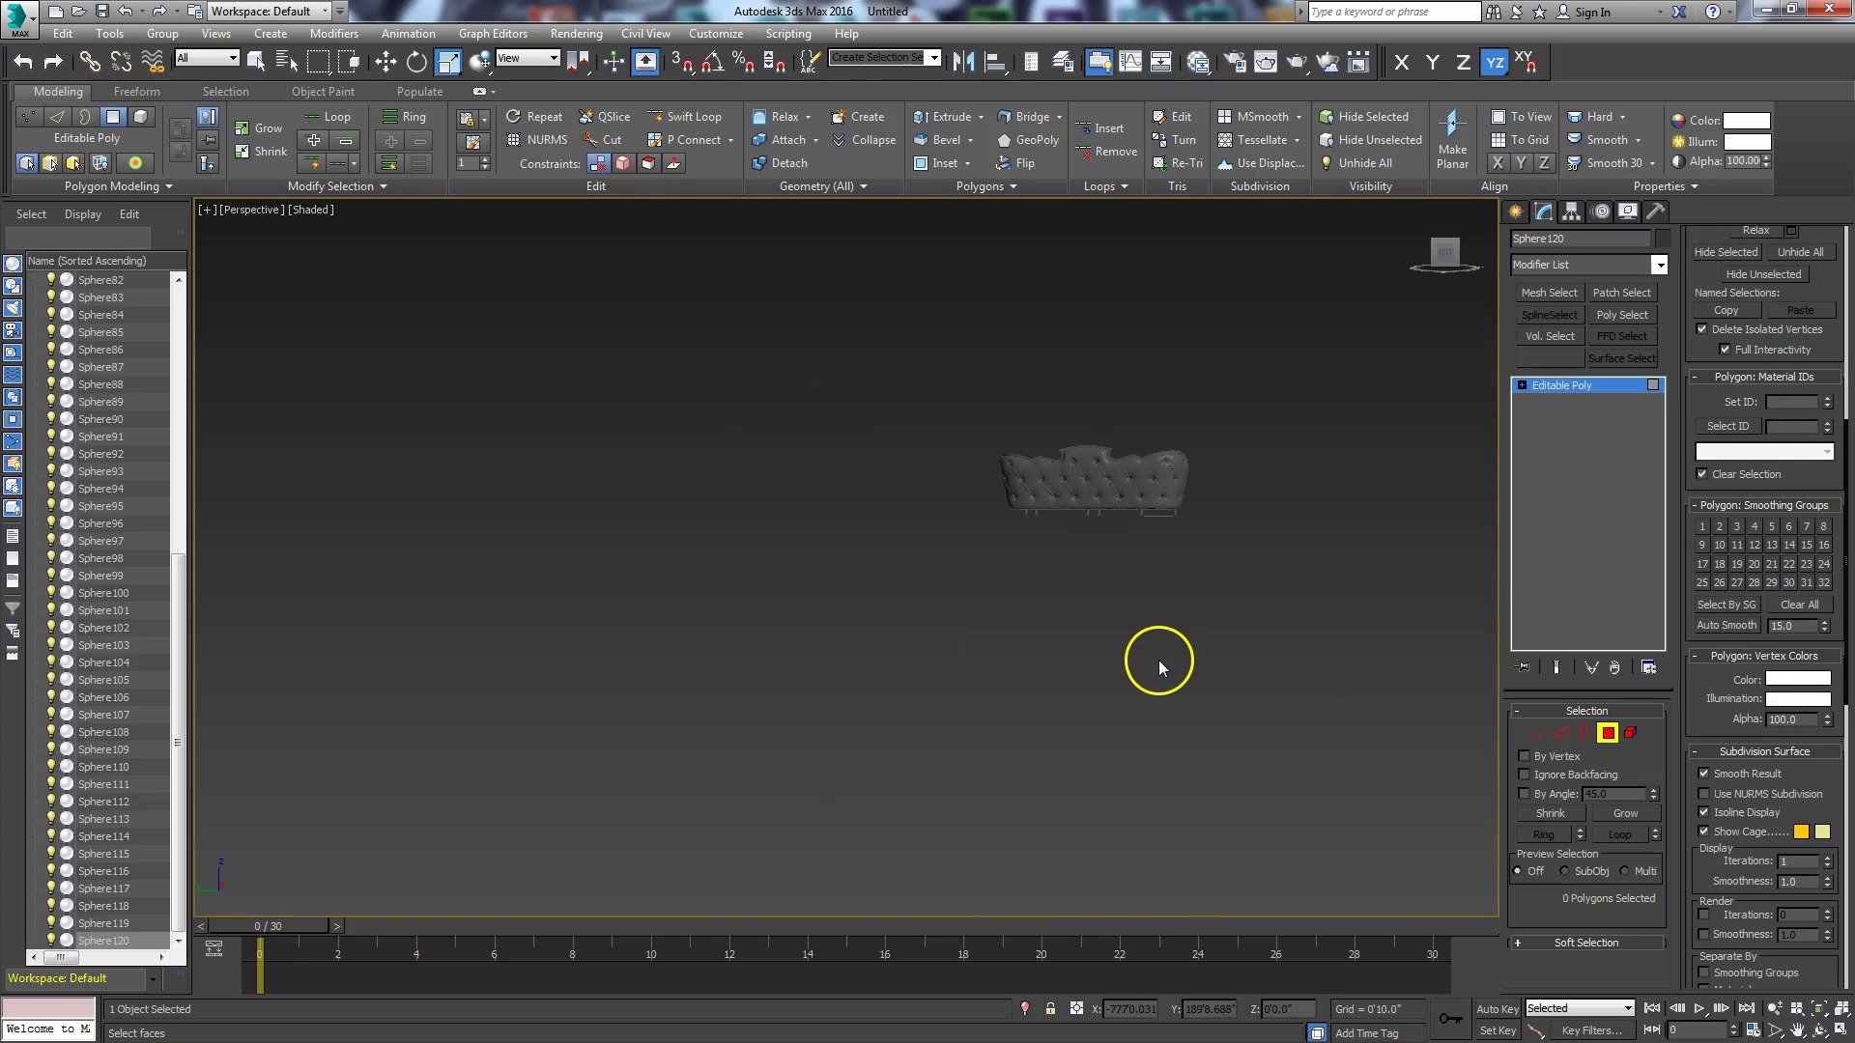
pyautogui.click(1607, 734)
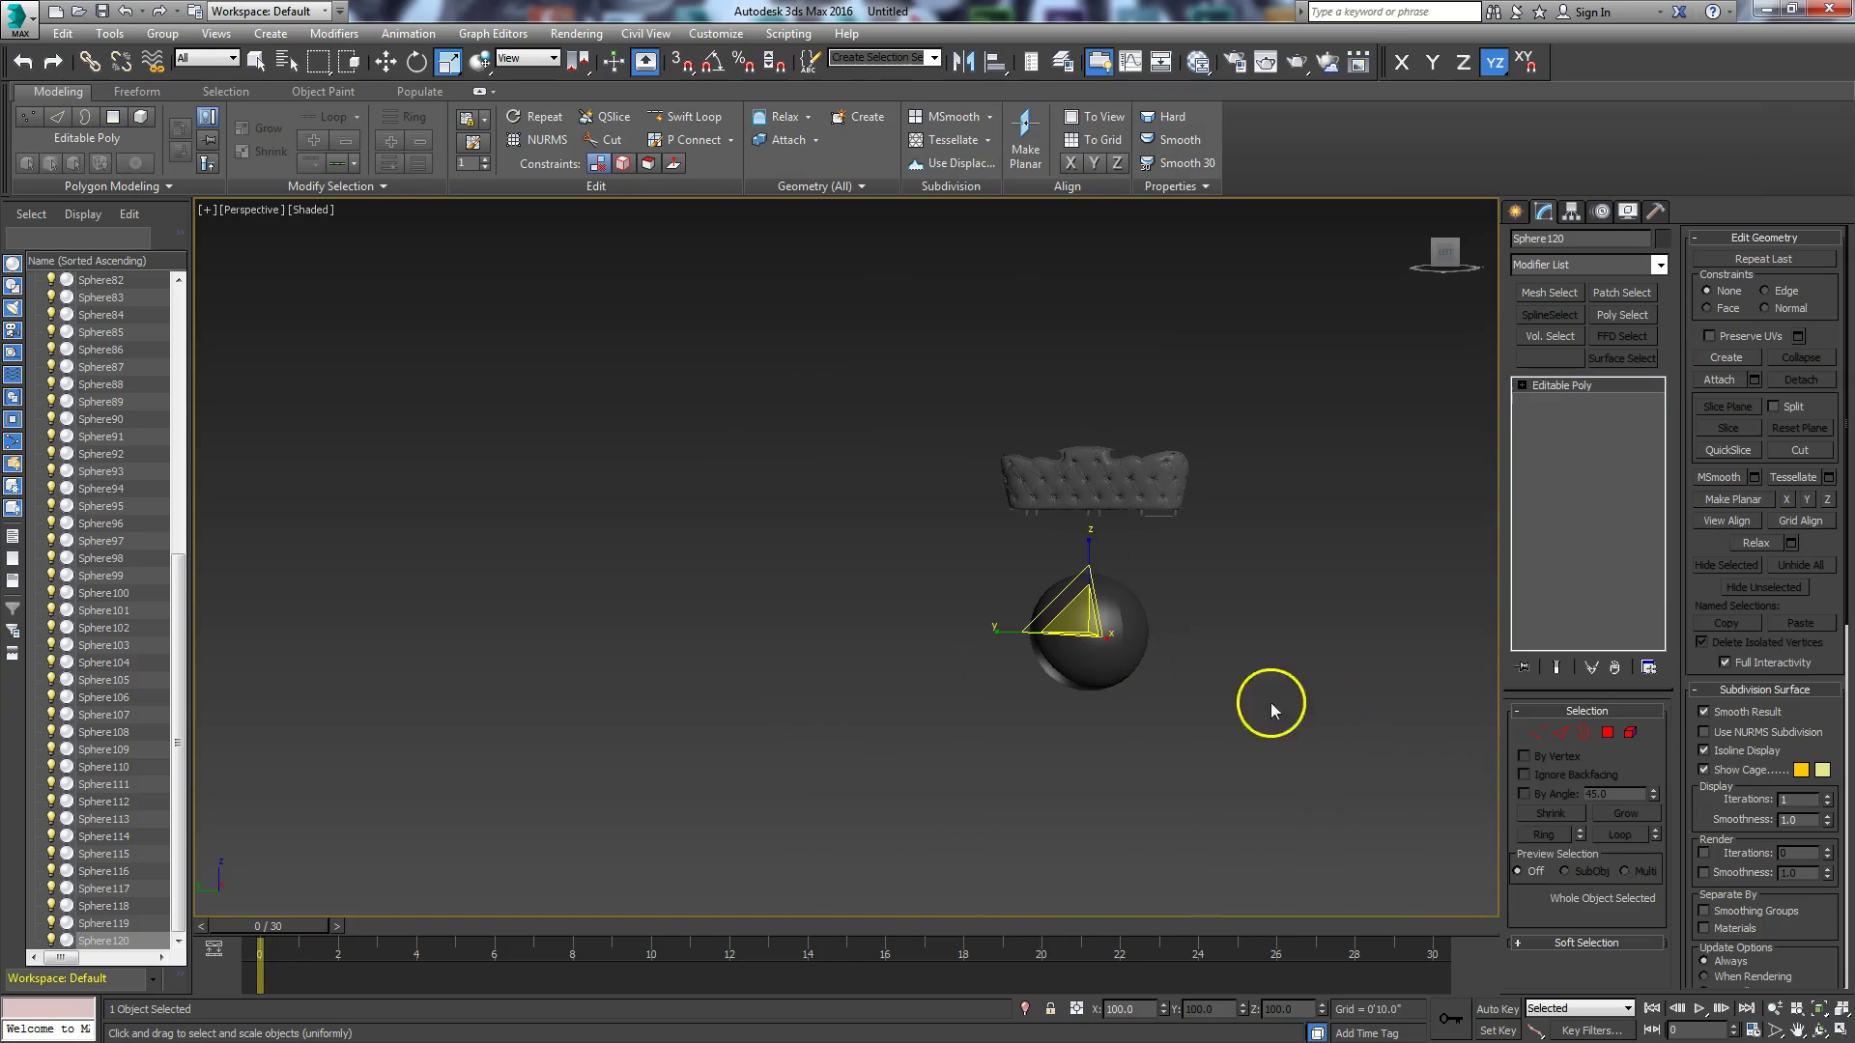
pyautogui.press('Delete')
# Step: Select all faces of the sofa's tufted upholstery mesh and display its edged faces in an angled close-up
pyautogui.click(1089, 476)
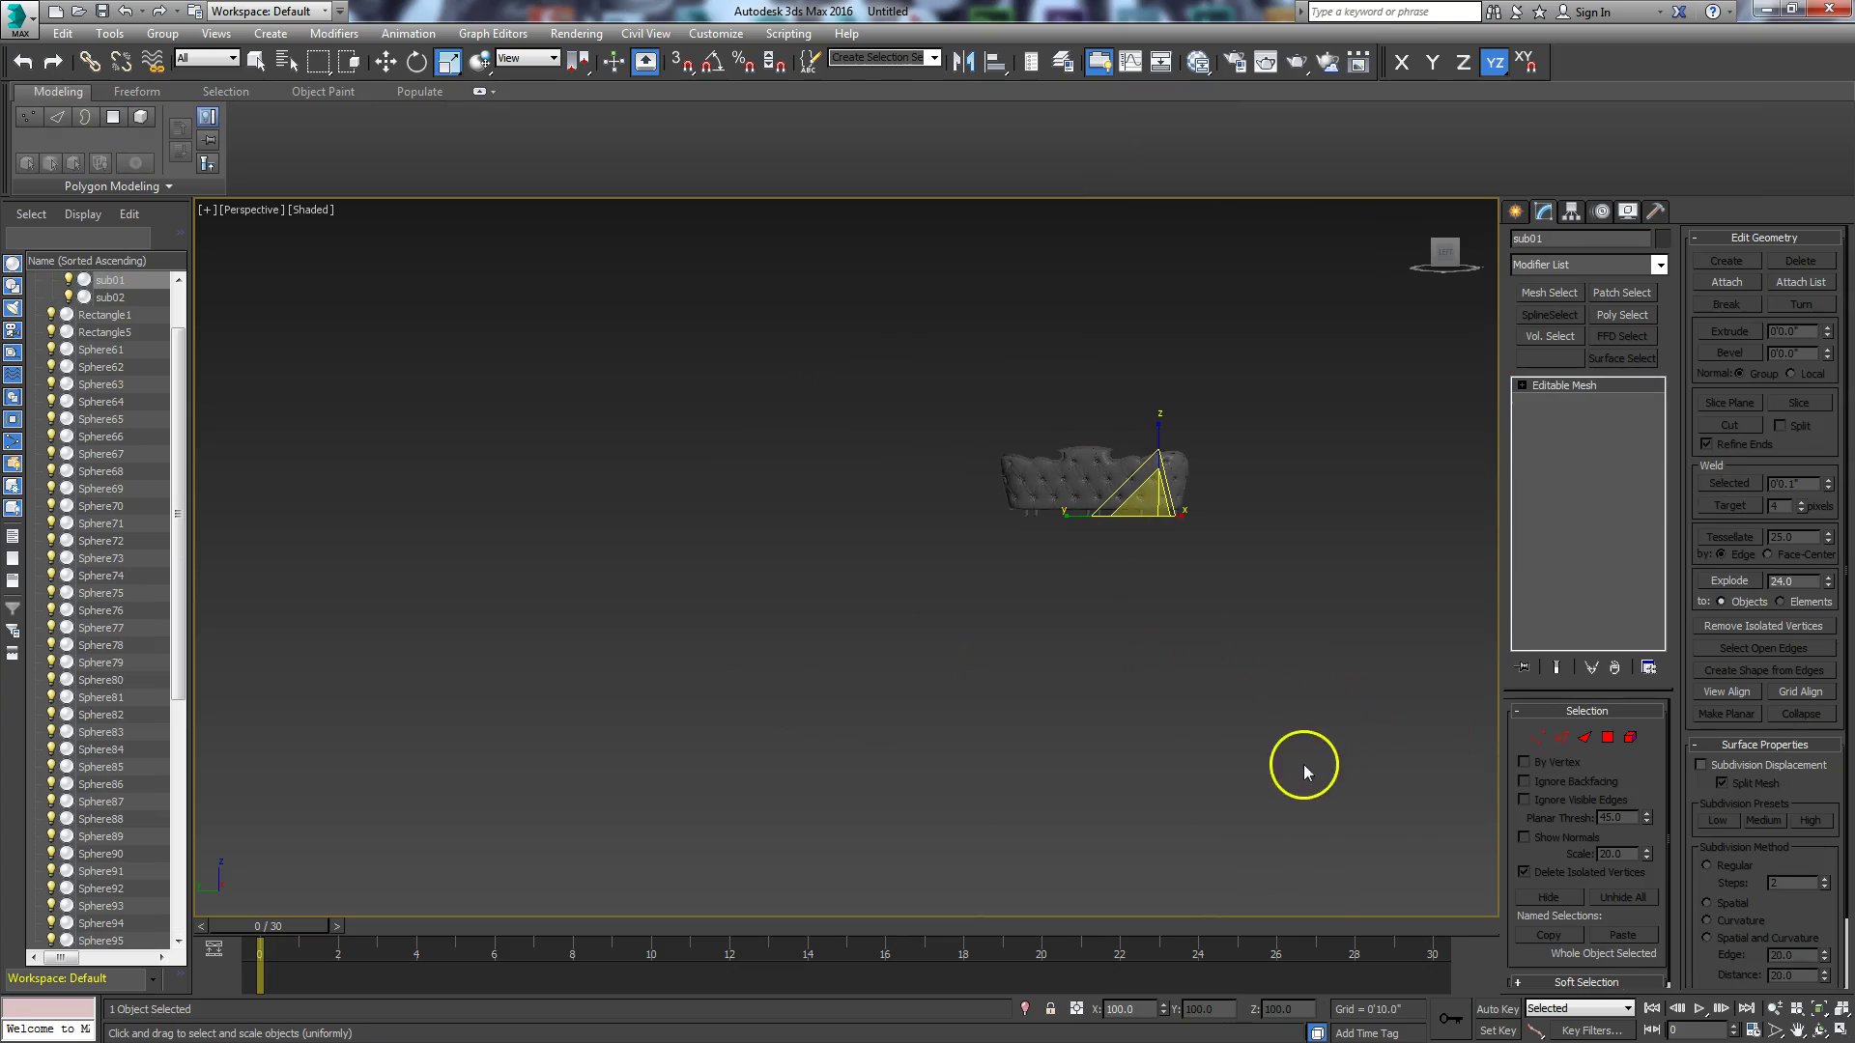
pyautogui.click(1818, 1008)
pyautogui.click(1819, 1031)
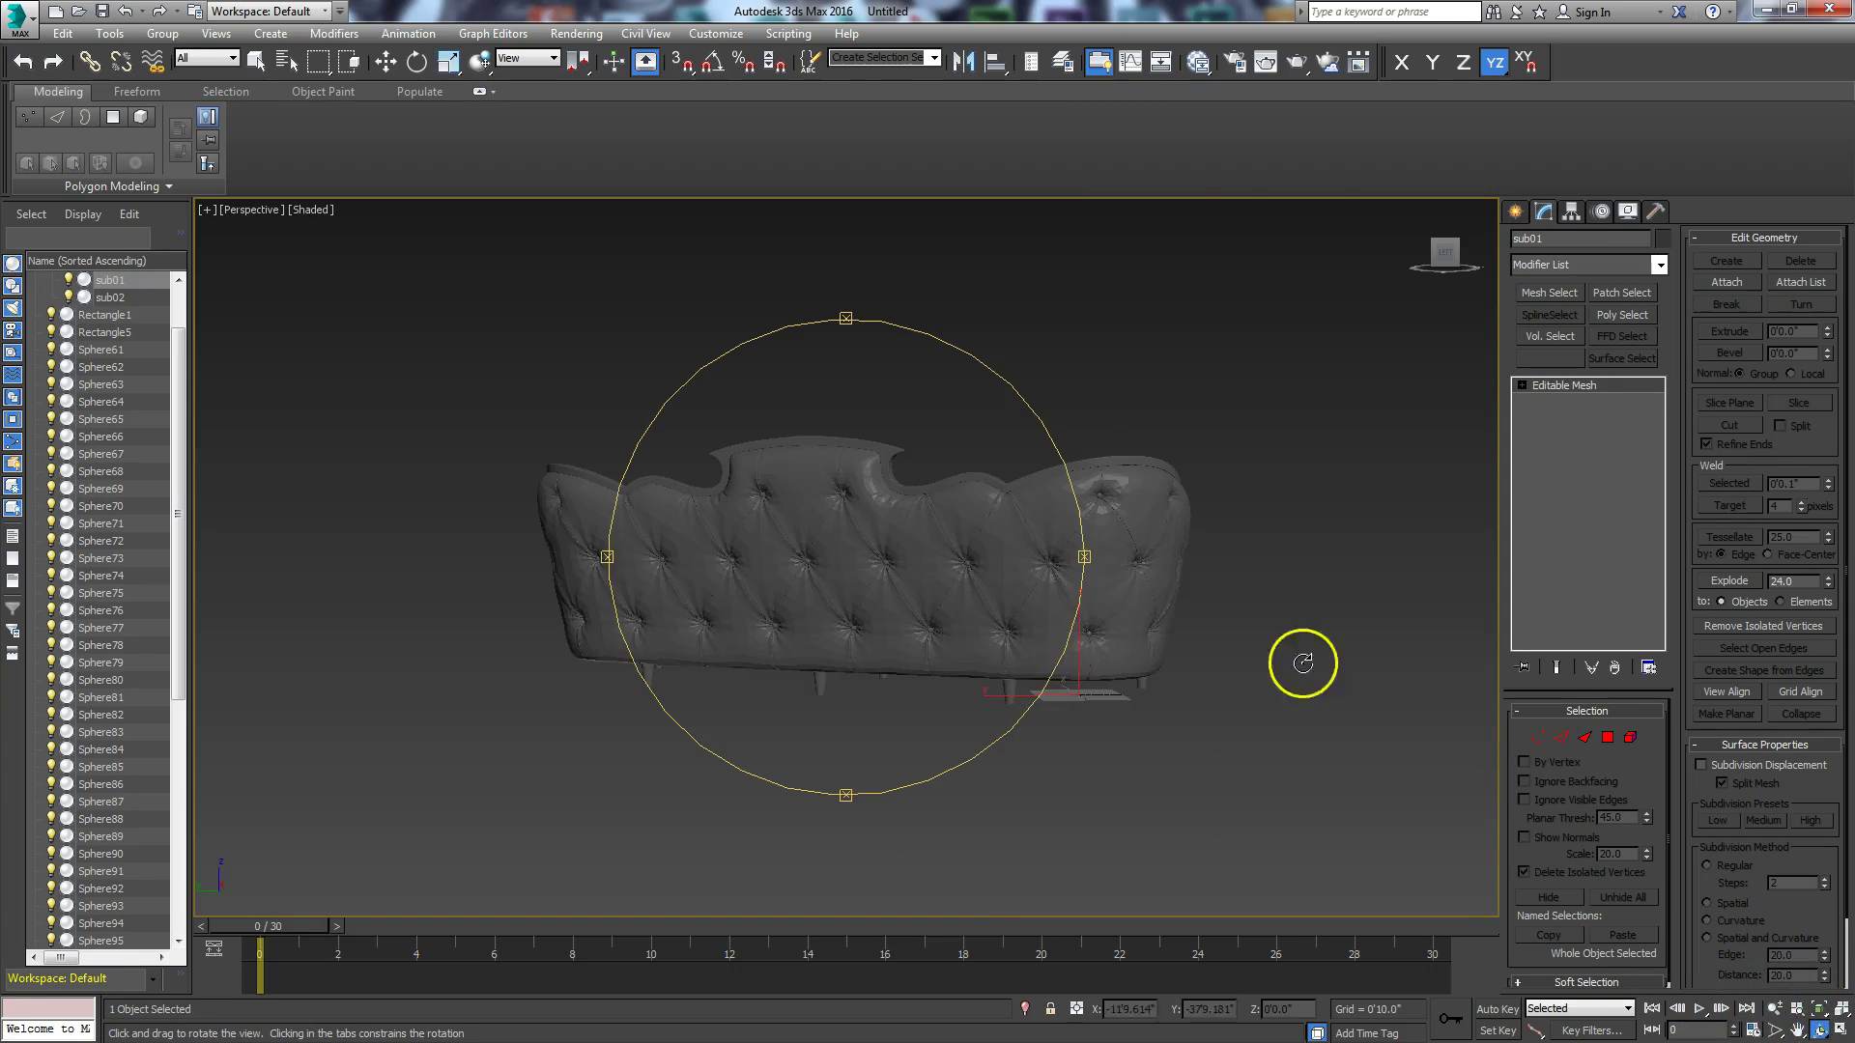
pyautogui.moveTo(1308, 667); pyautogui.dragTo(941, 638)
pyautogui.scroll(6, 942, 640)
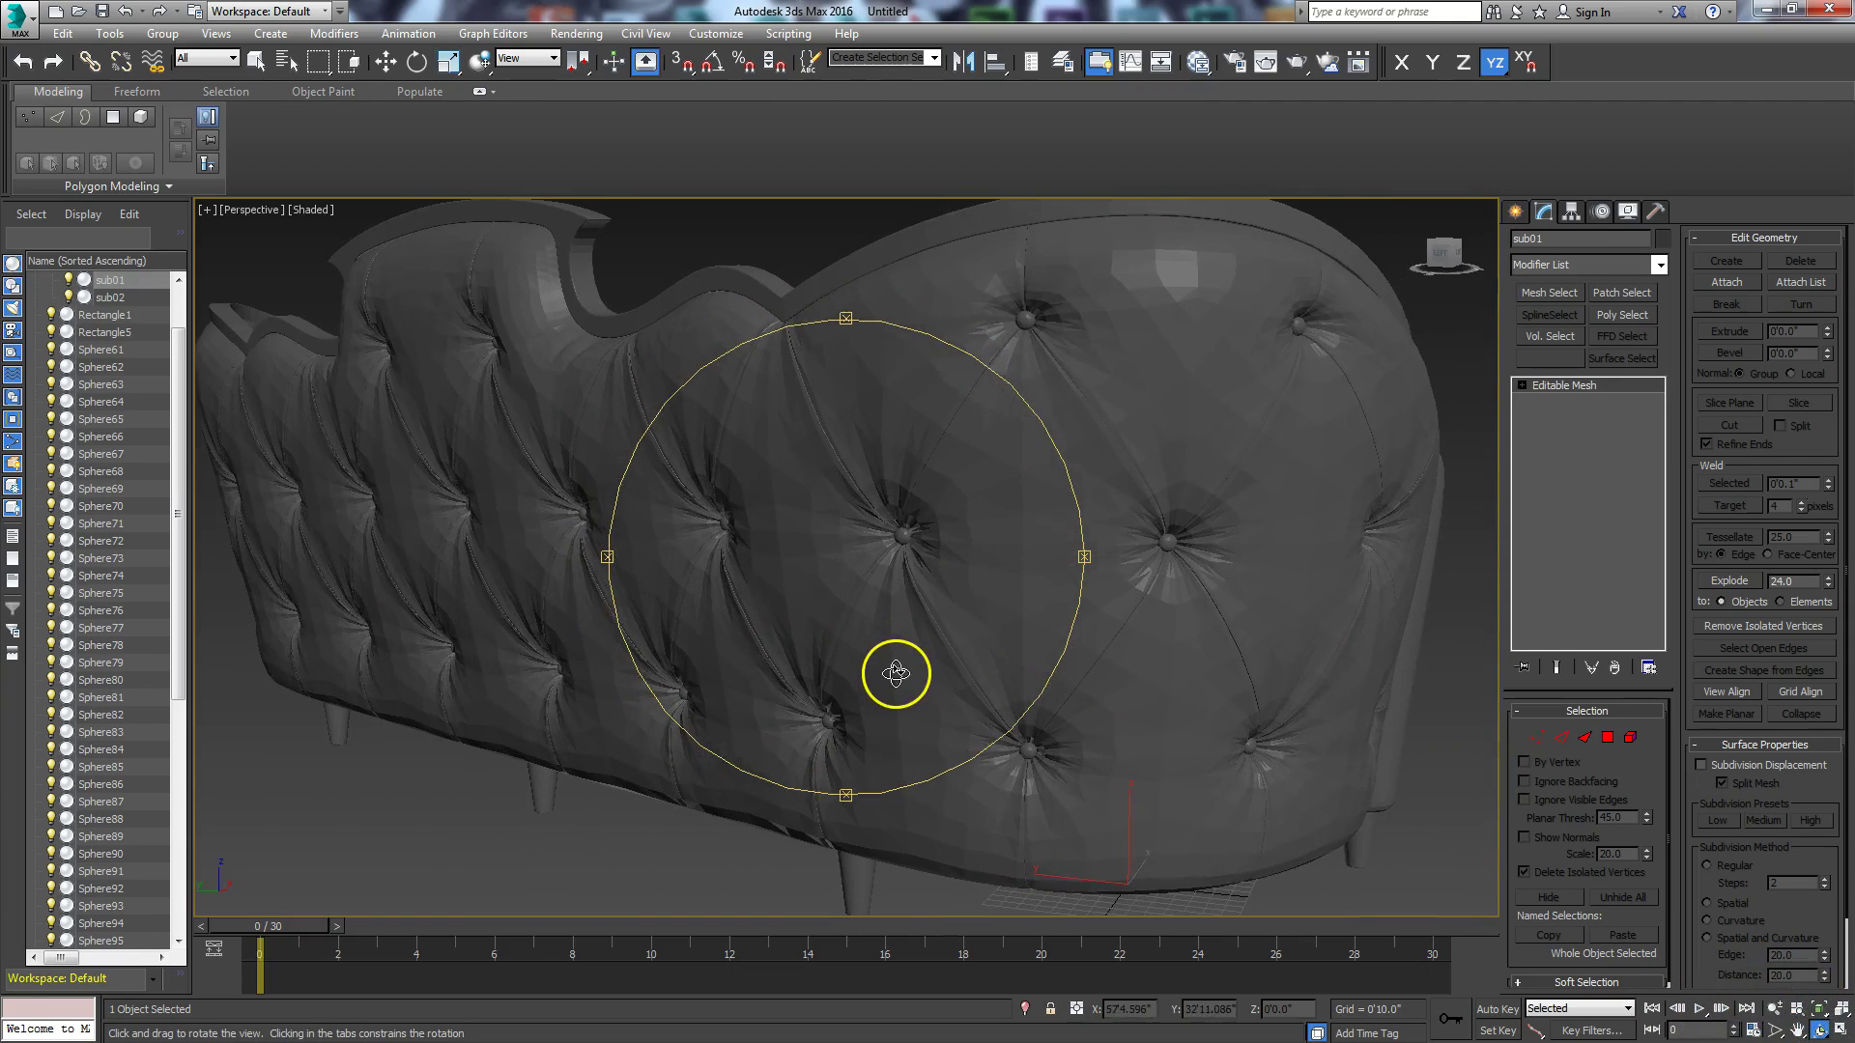
pyautogui.press('r')
pyautogui.click(1608, 738)
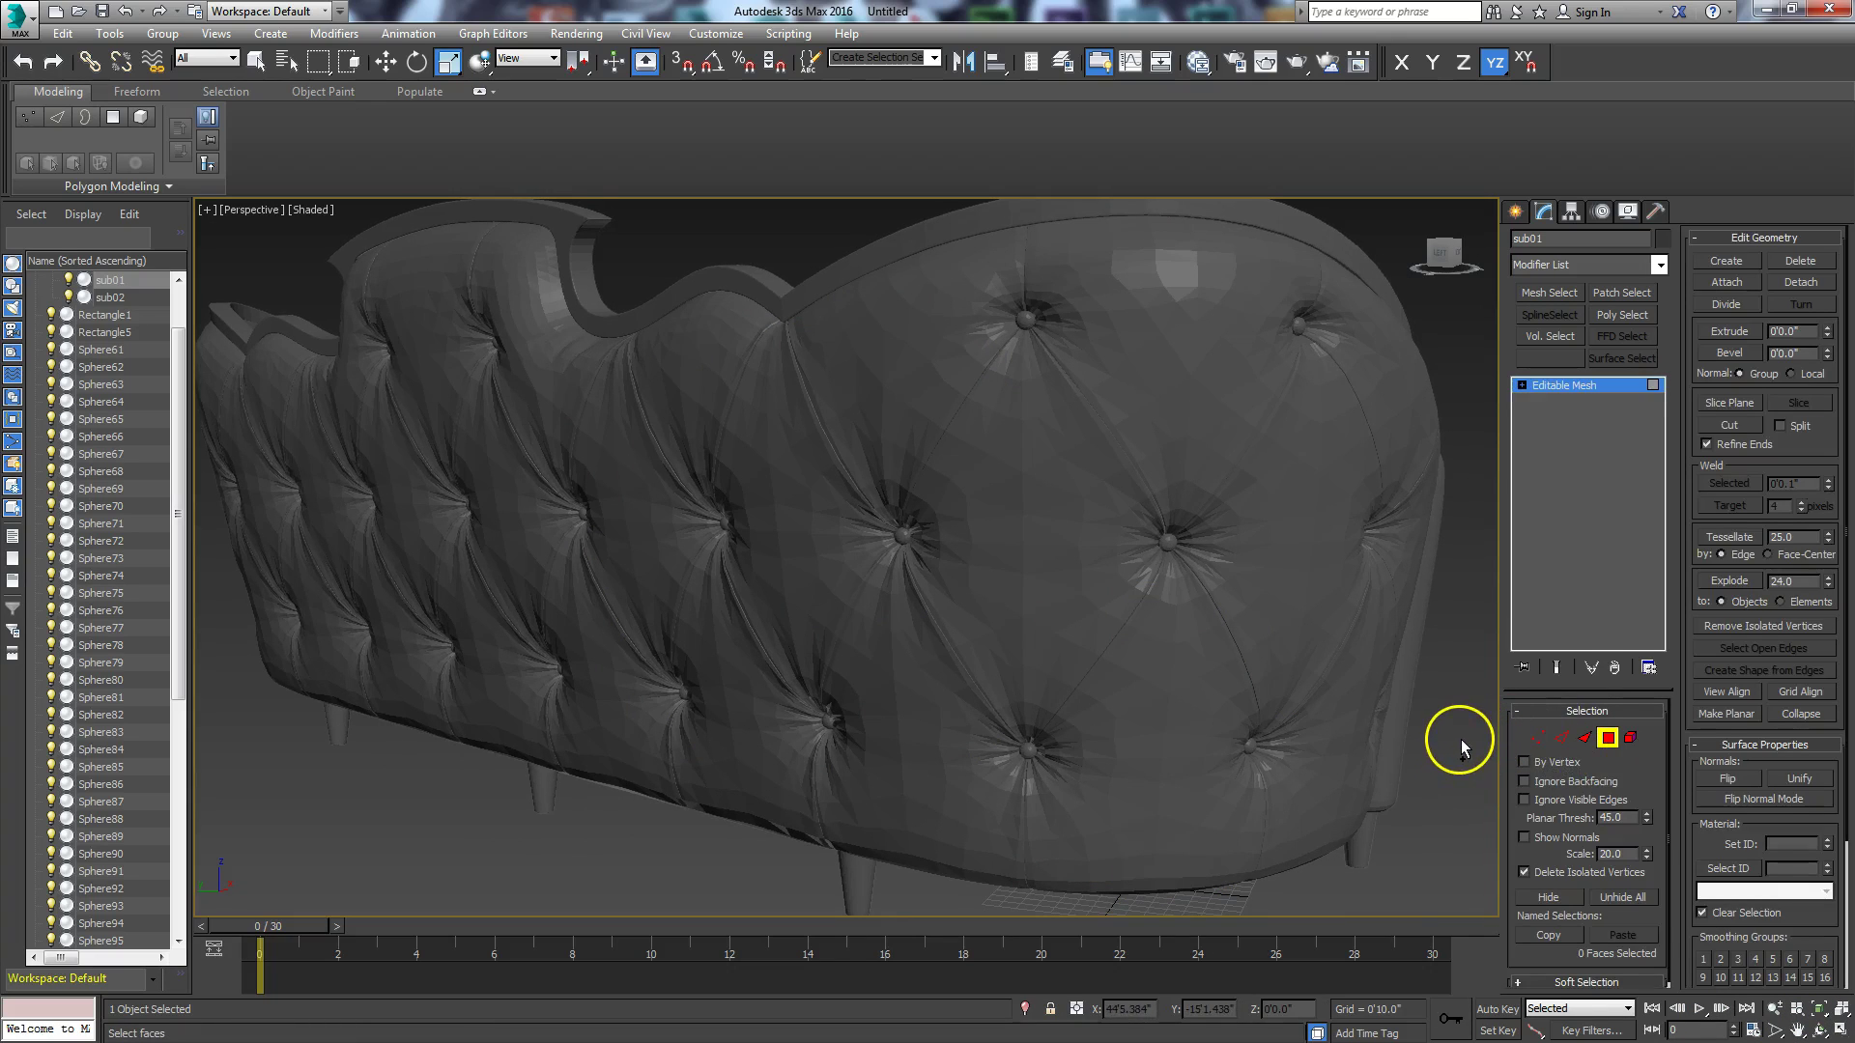
pyautogui.hotkey('ctrl', 'a')
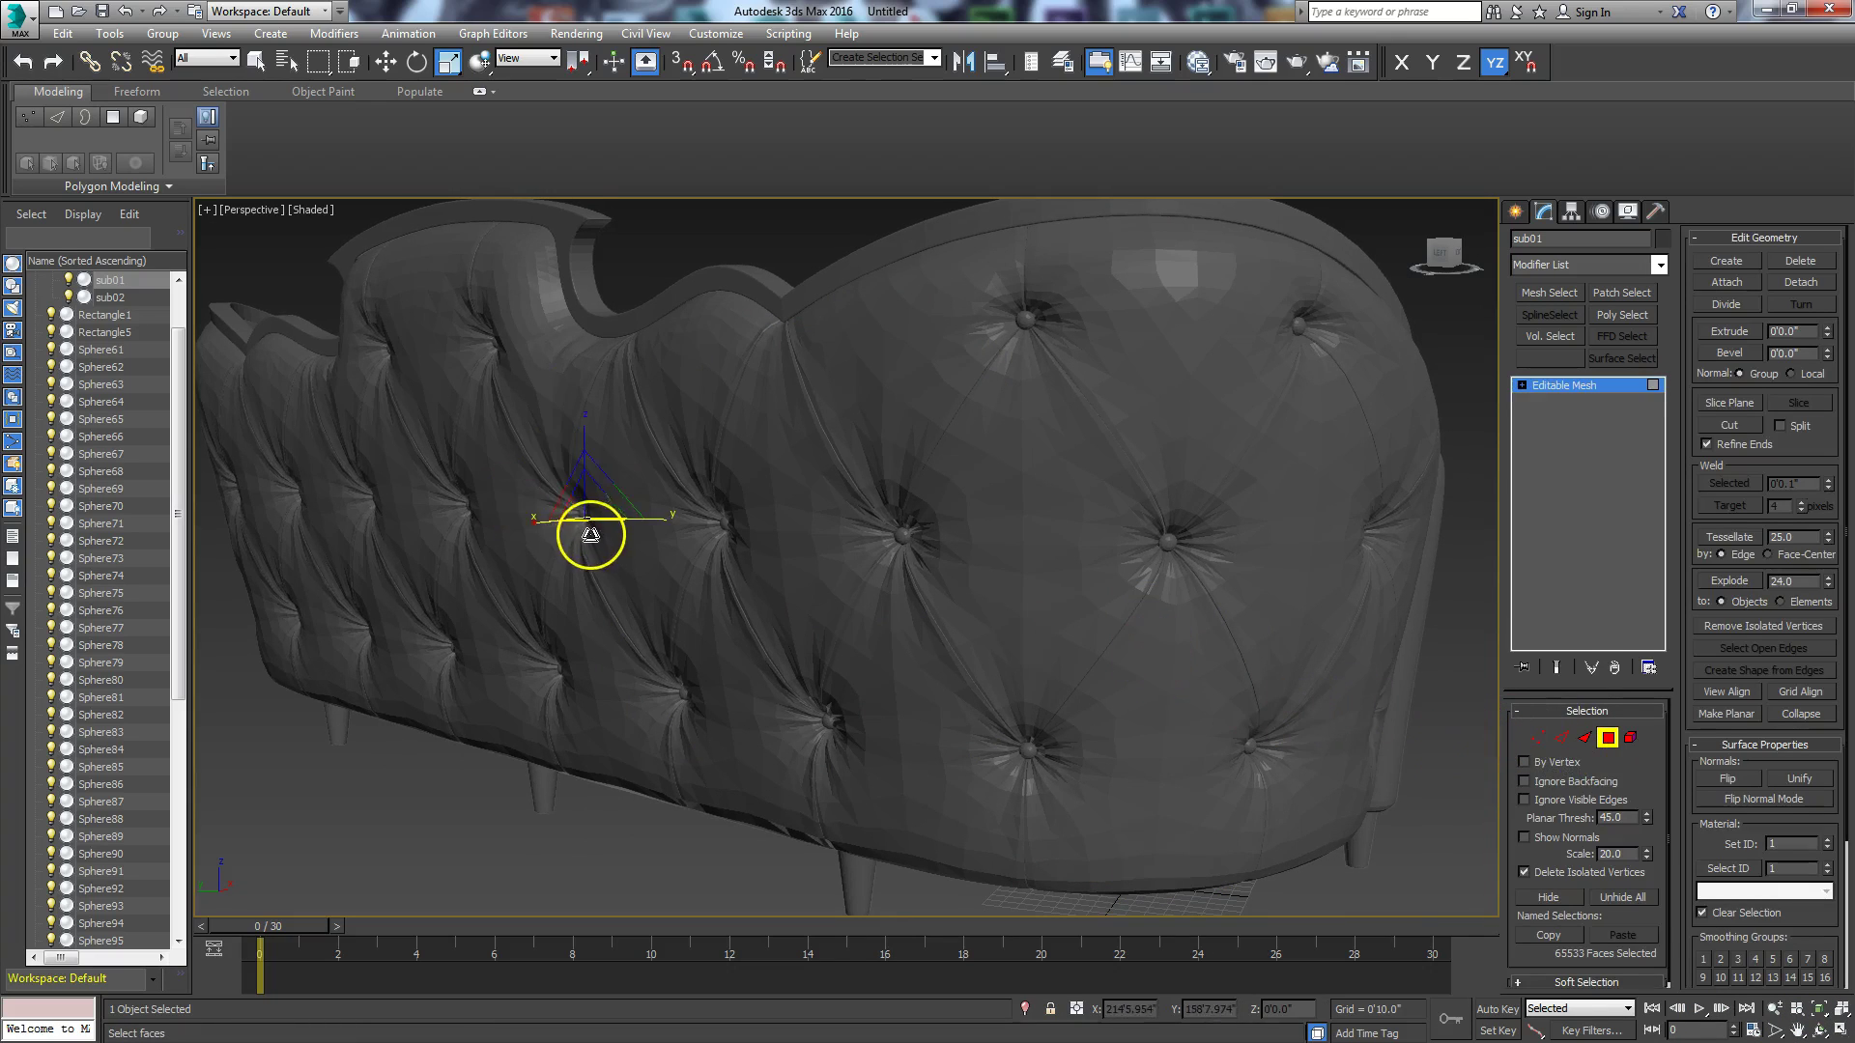
pyautogui.press('F4')
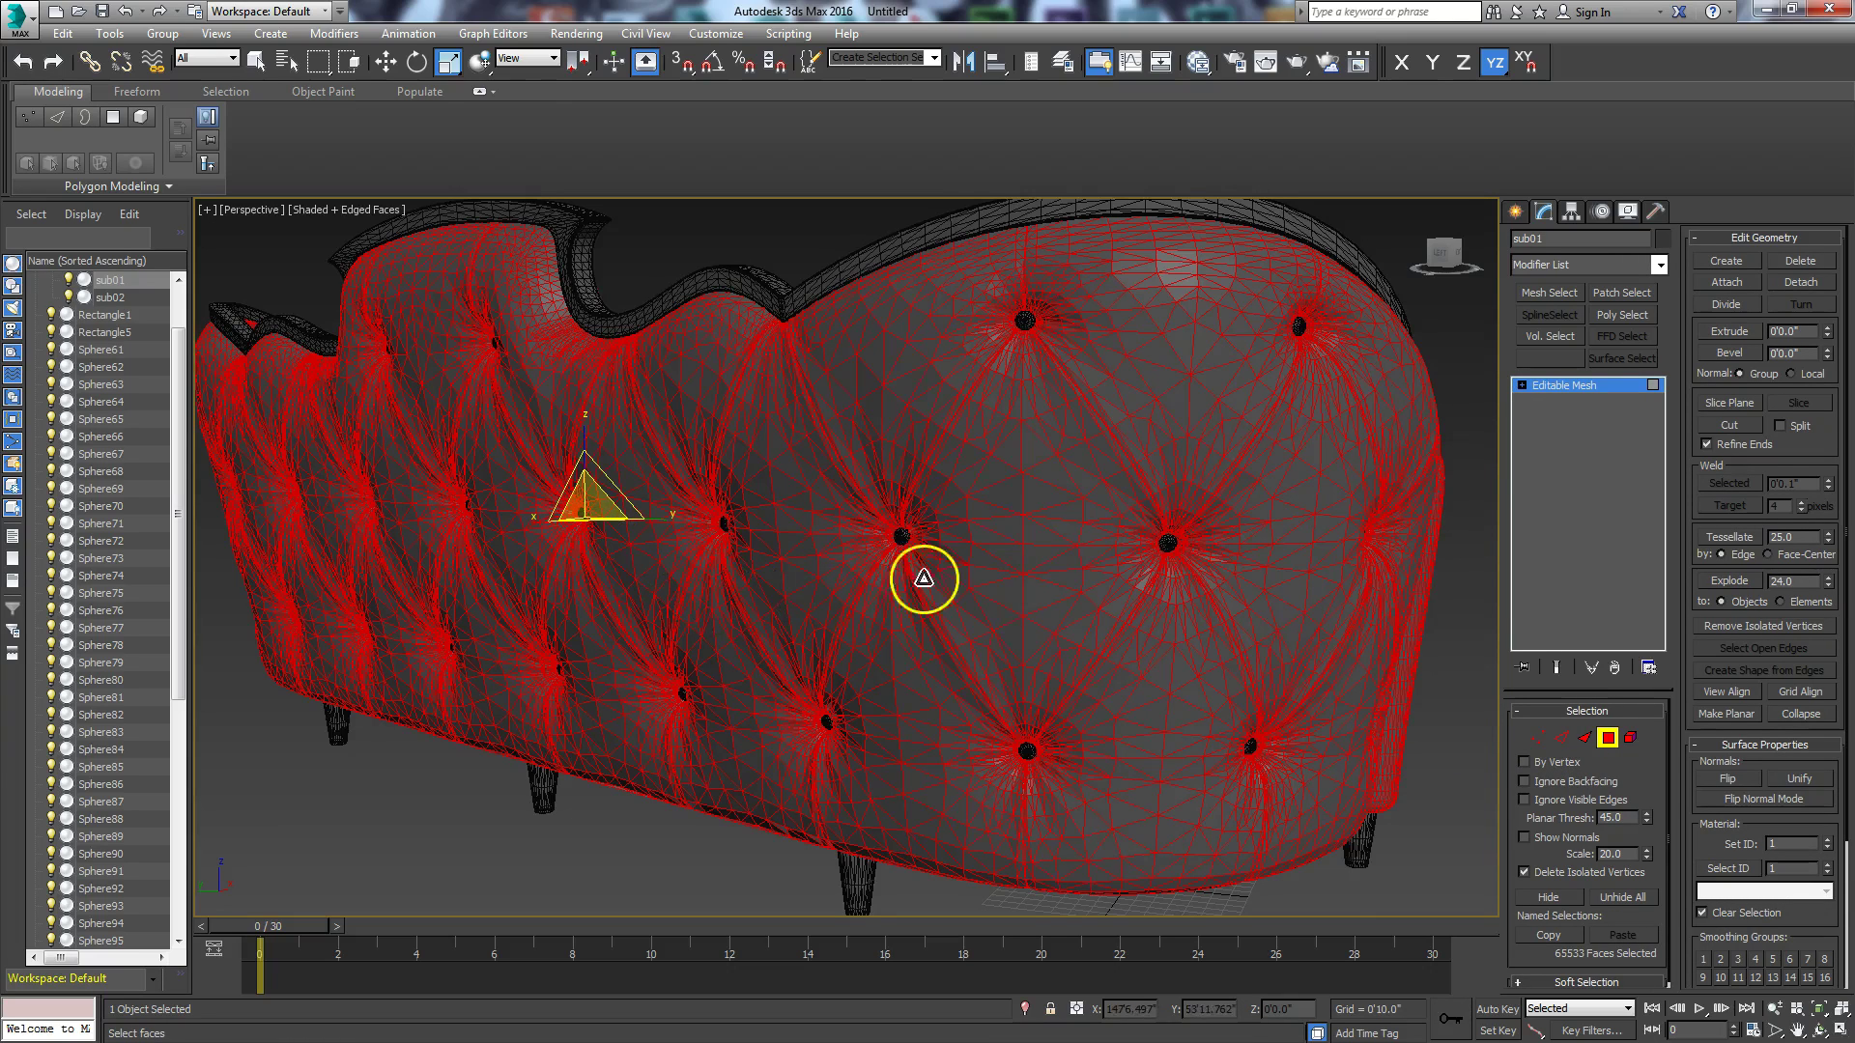
pyautogui.moveTo(998, 567); pyautogui.dragTo(1003, 562, button='middle')
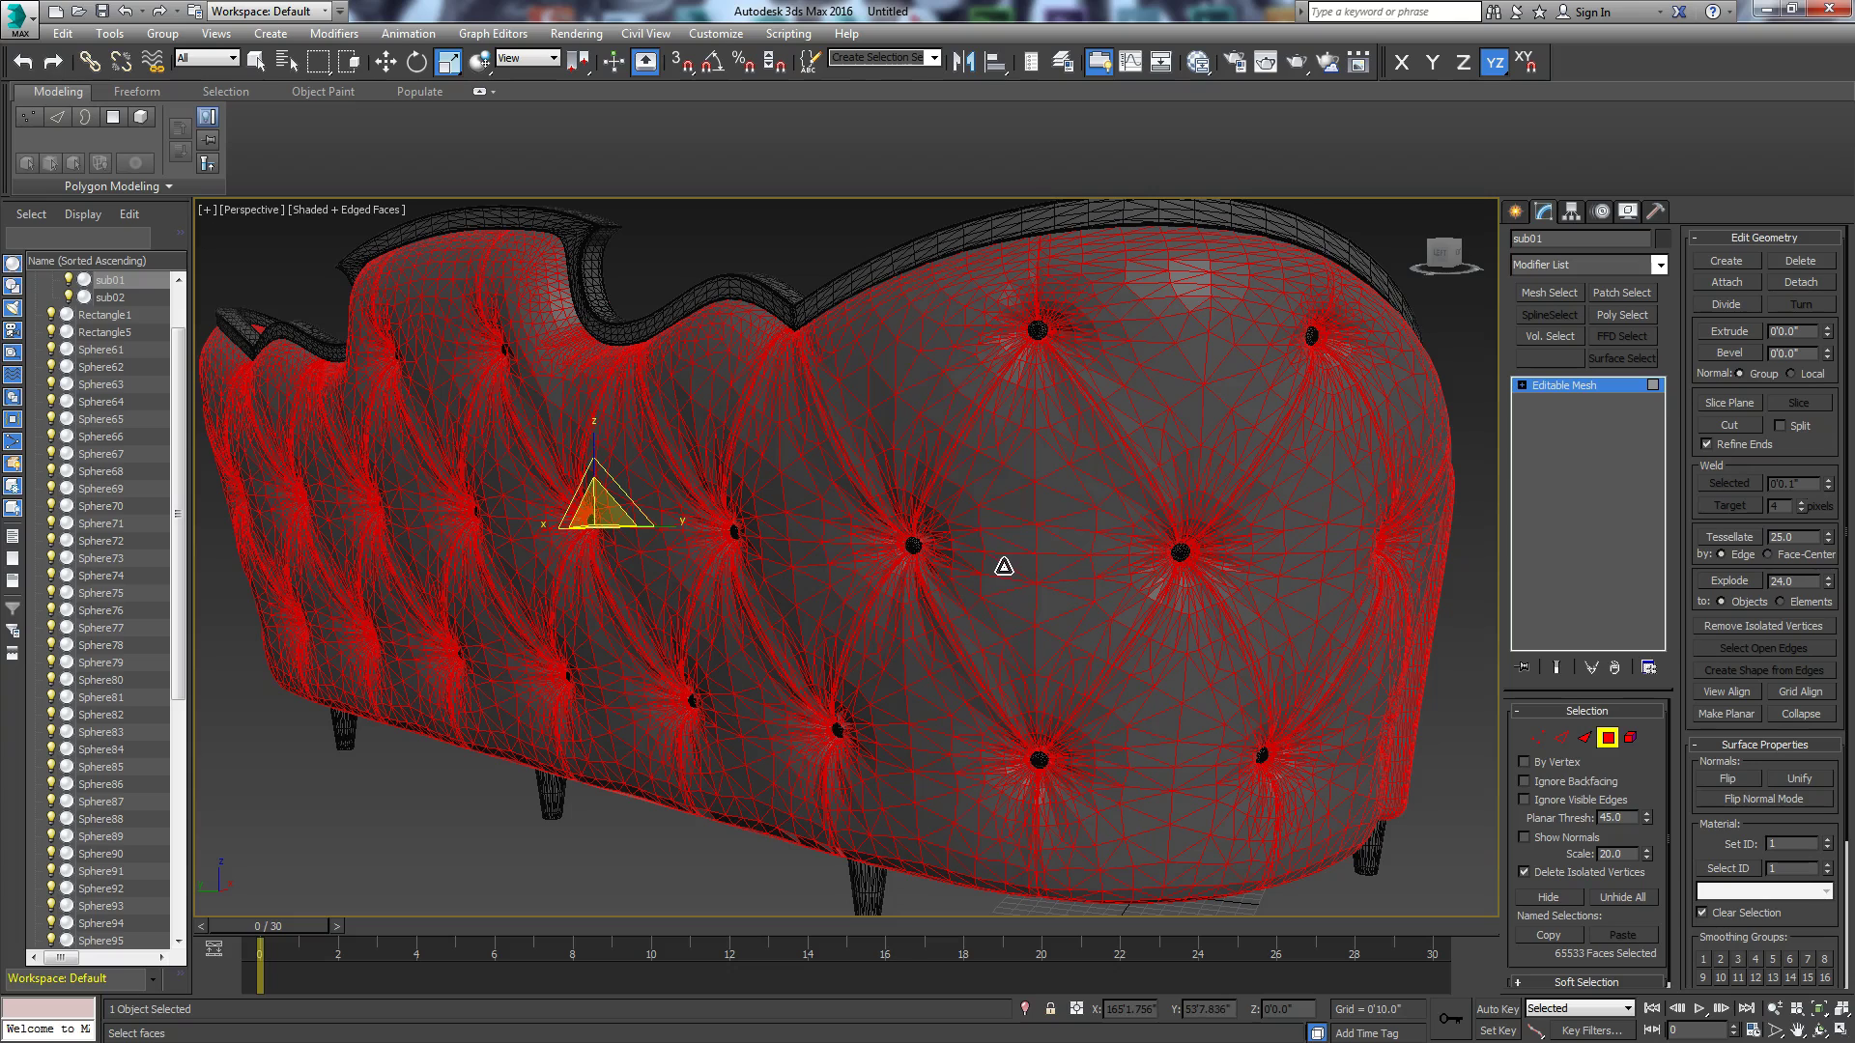
pyautogui.moveTo(870, 531)
pyautogui.mouseDown()
pyautogui.moveTo(886, 715)
pyautogui.moveTo(845, 535)
pyautogui.mouseUp()
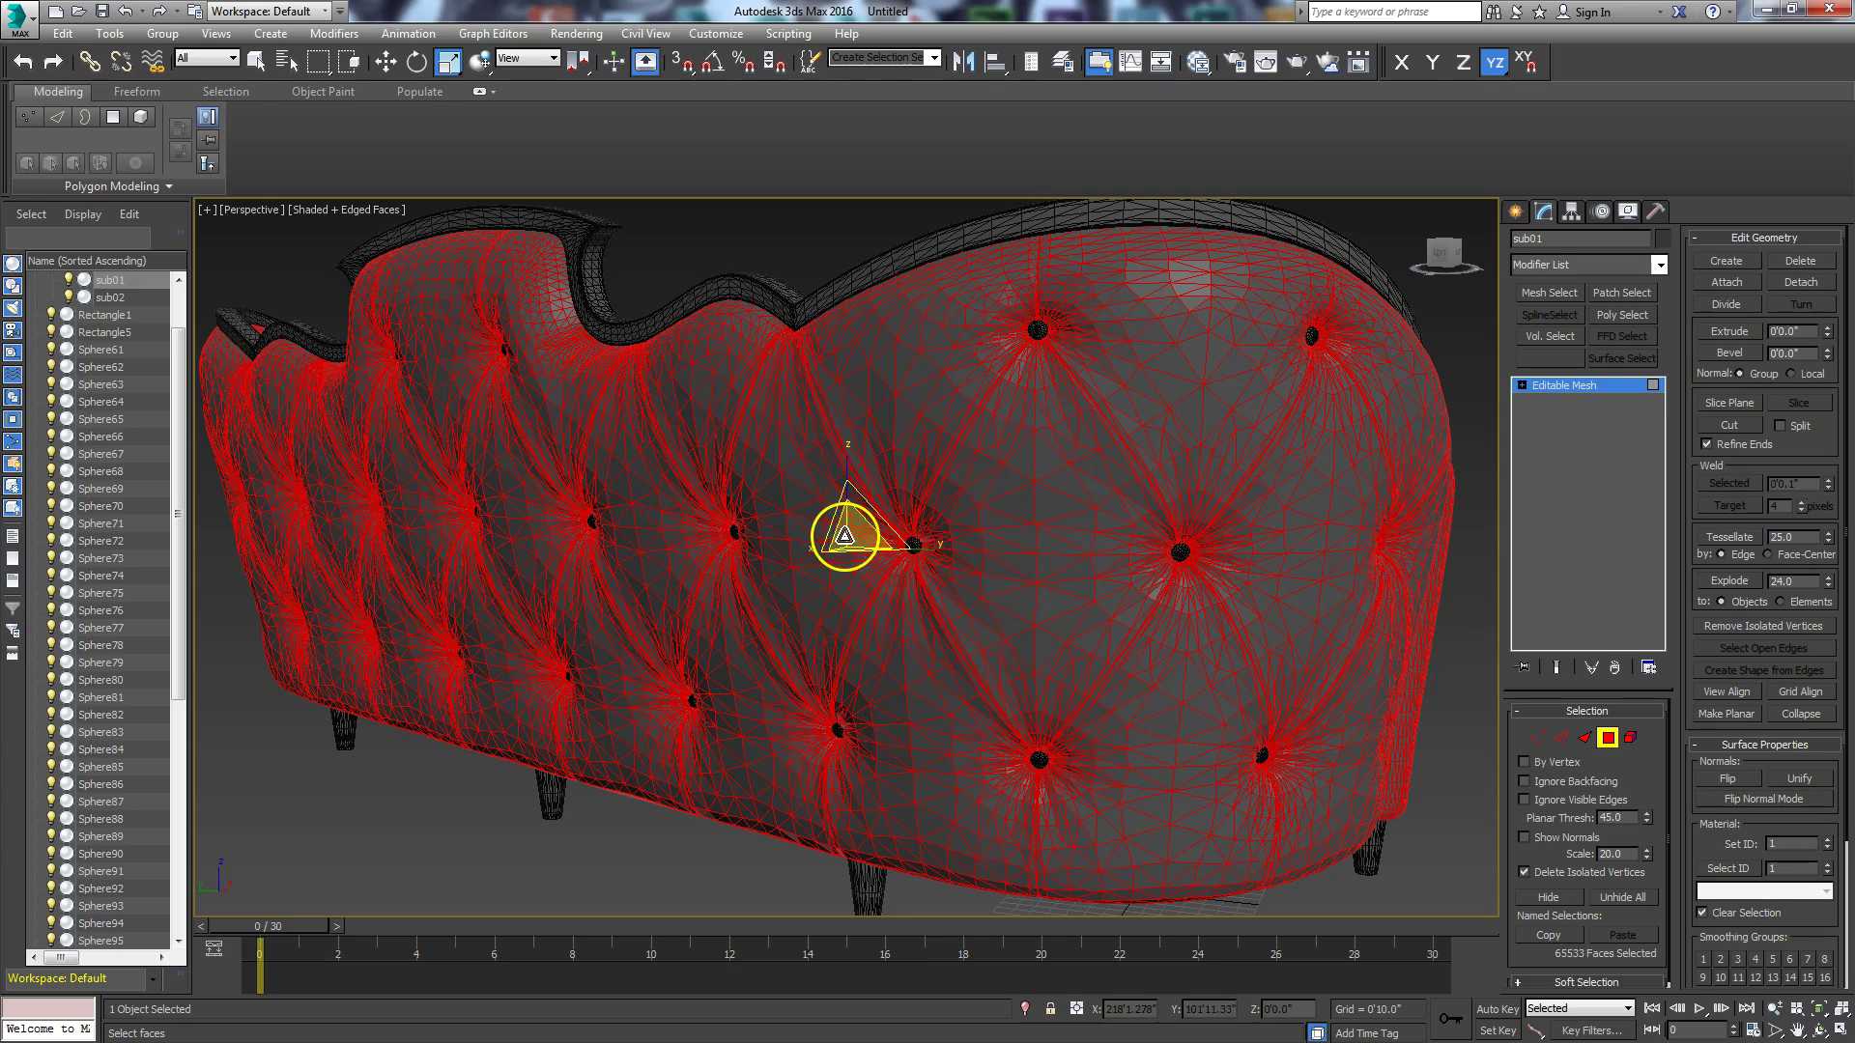
pyautogui.click(480, 92)
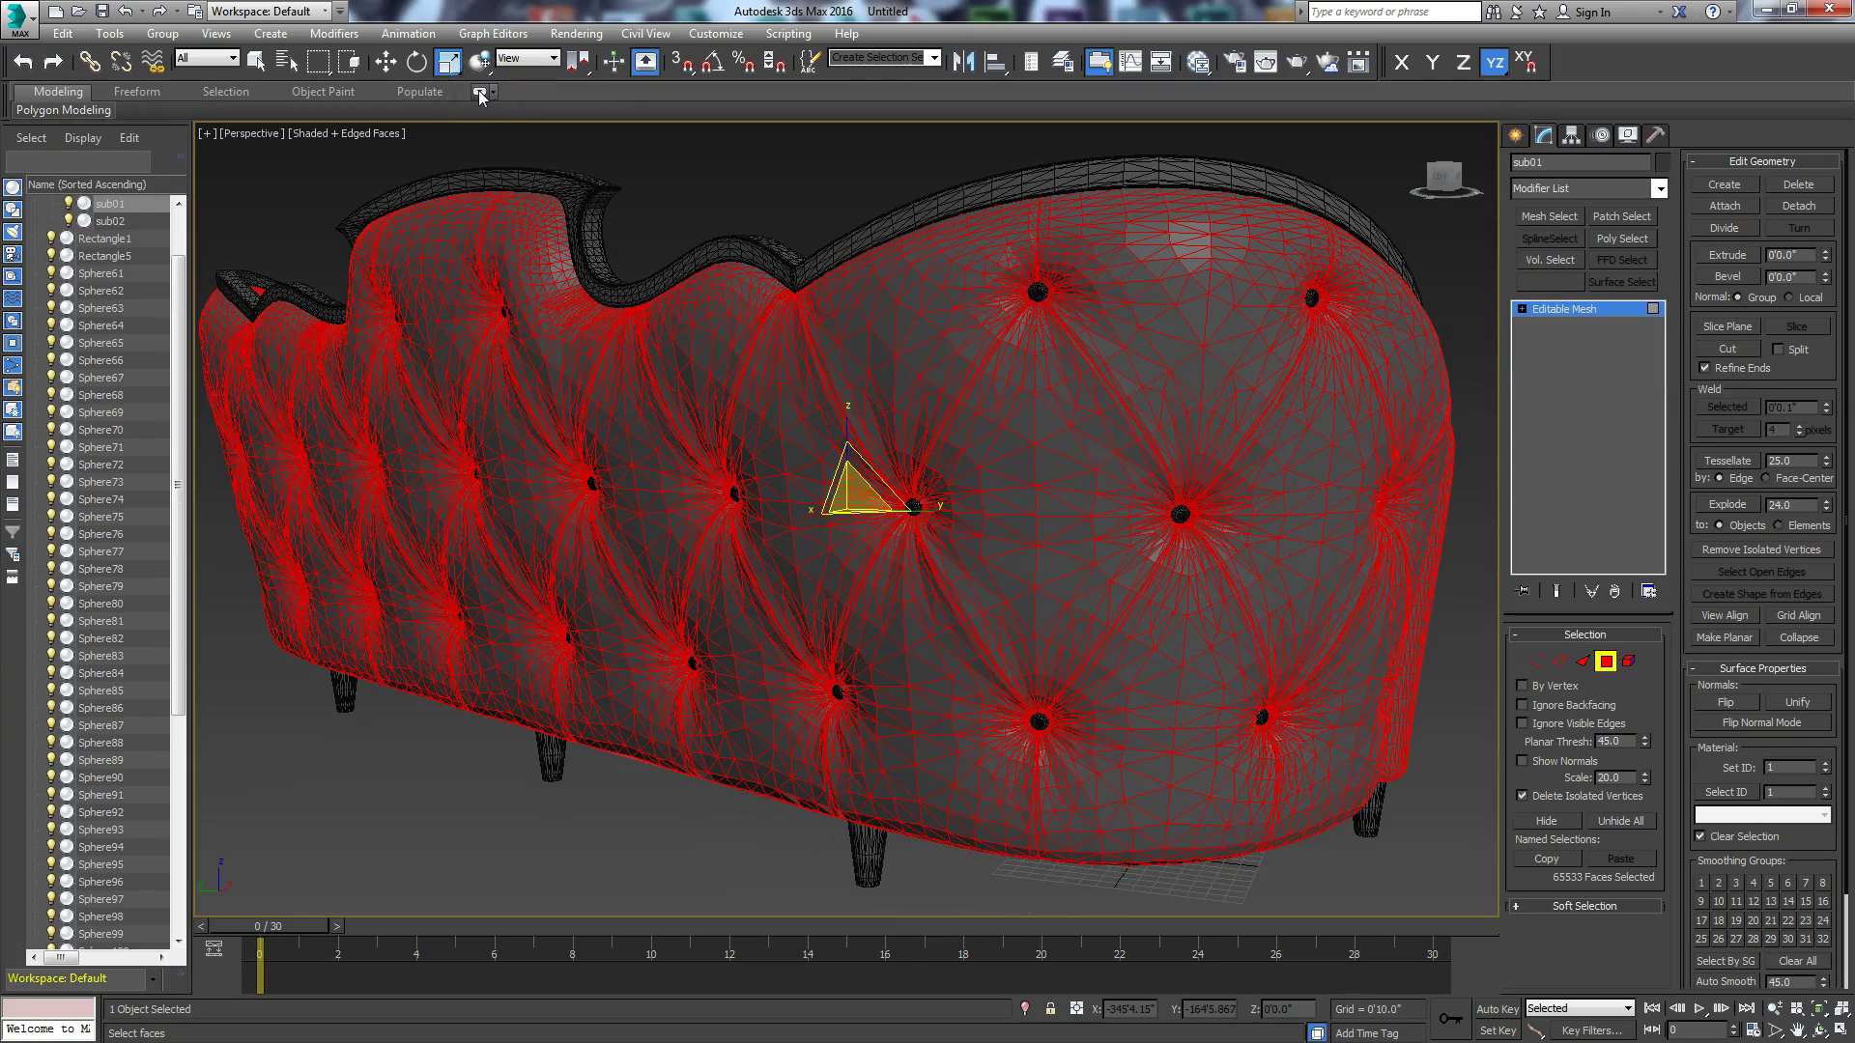
pyautogui.click(480, 92)
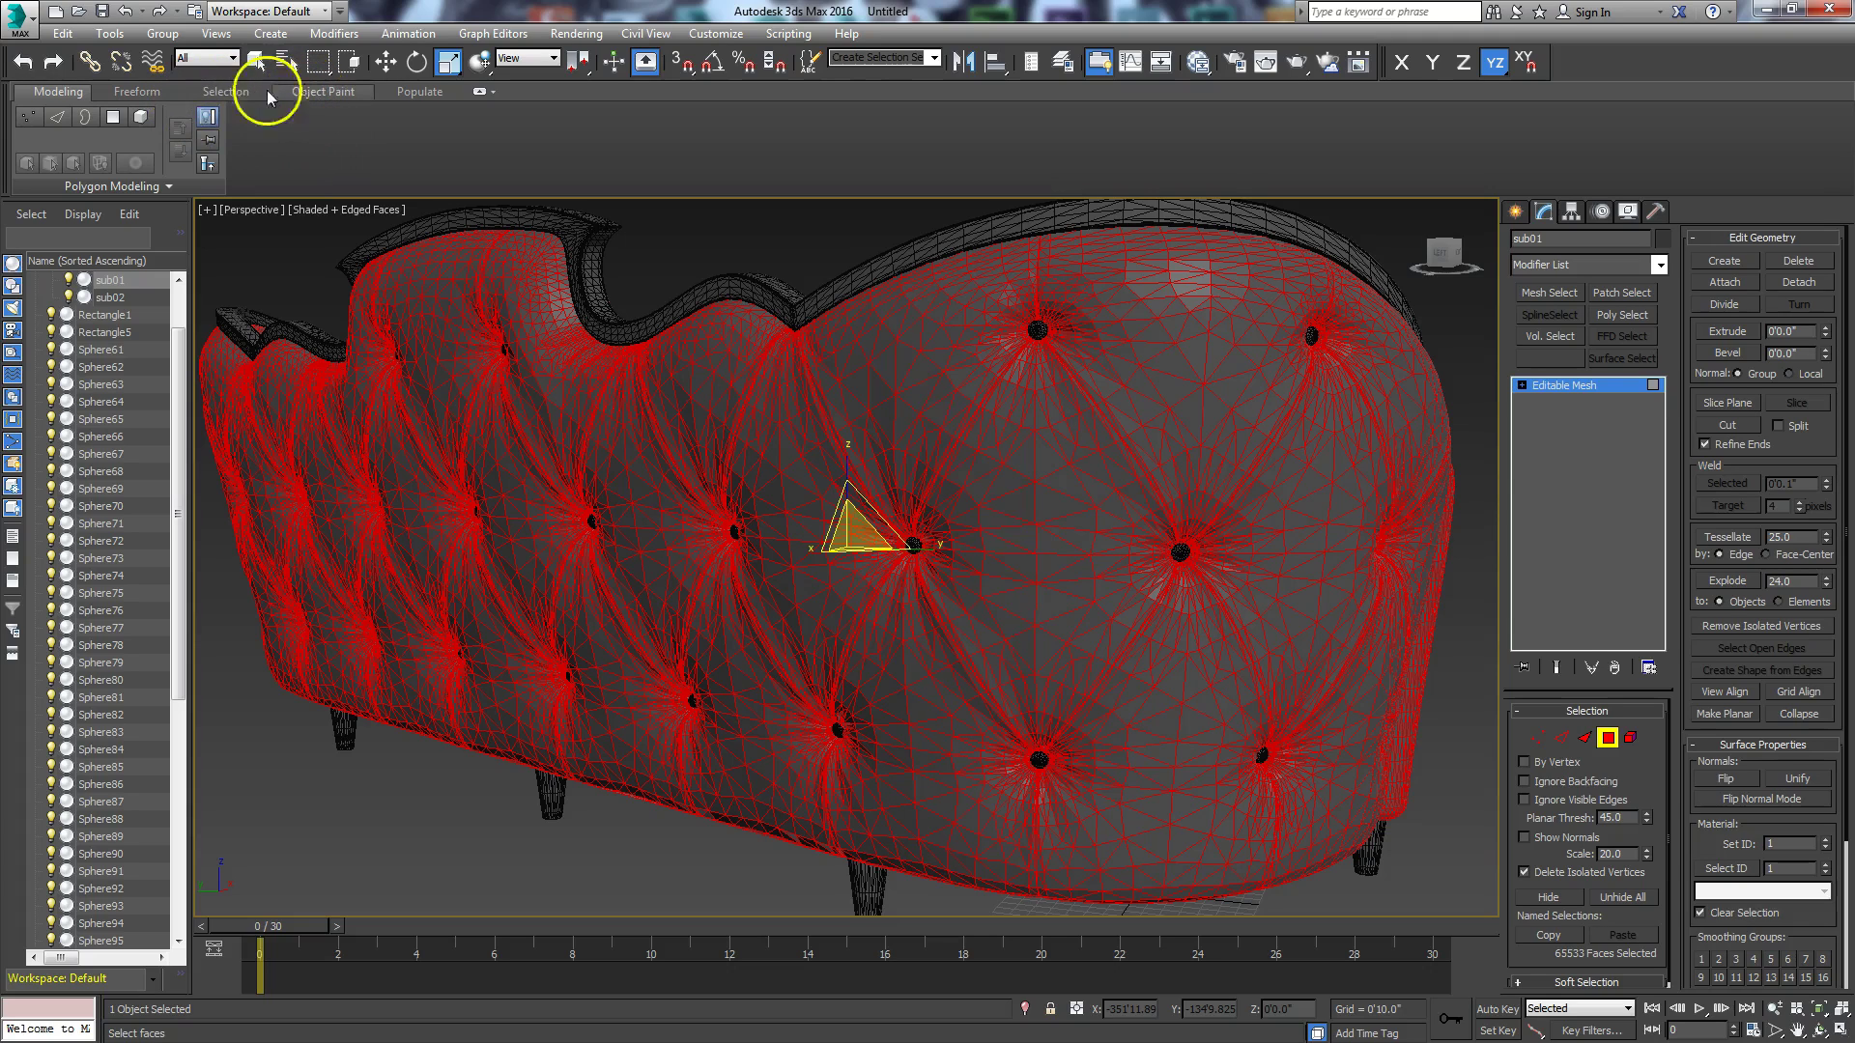
pyautogui.click(142, 90)
pyautogui.click(225, 91)
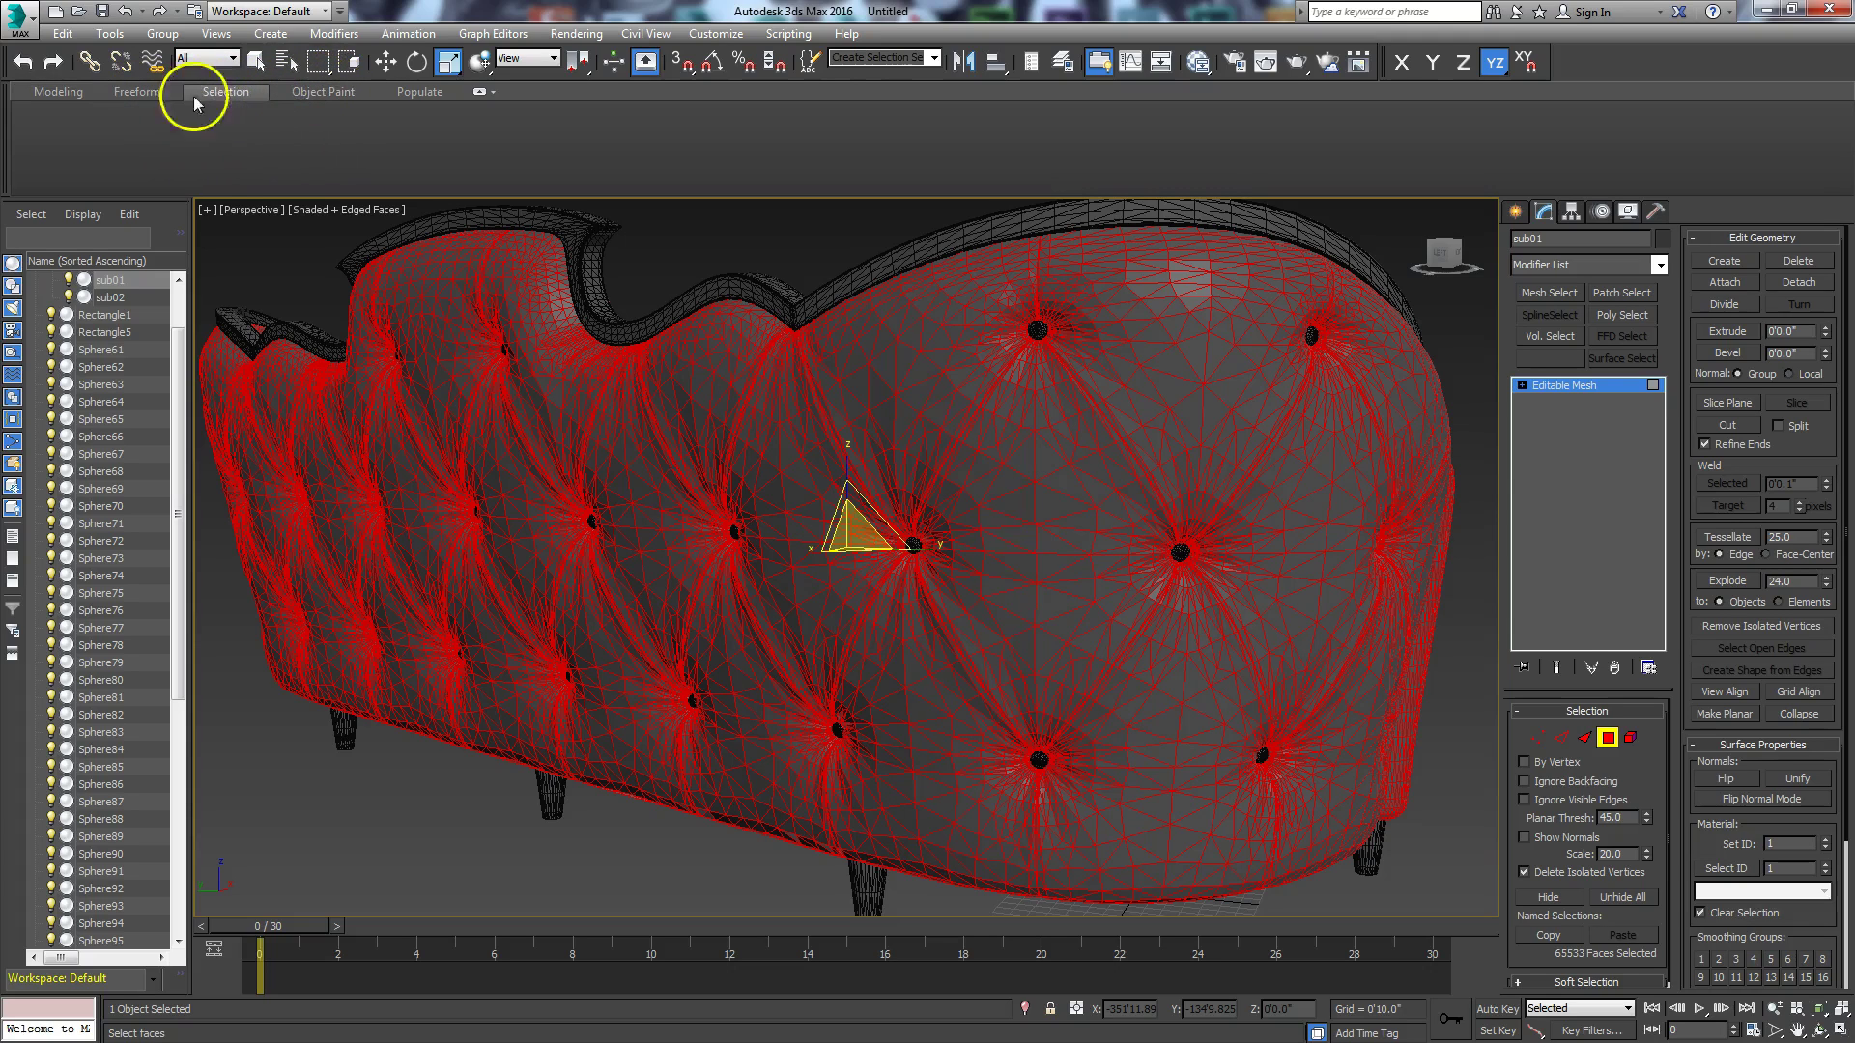
pyautogui.click(60, 90)
pyautogui.click(164, 187)
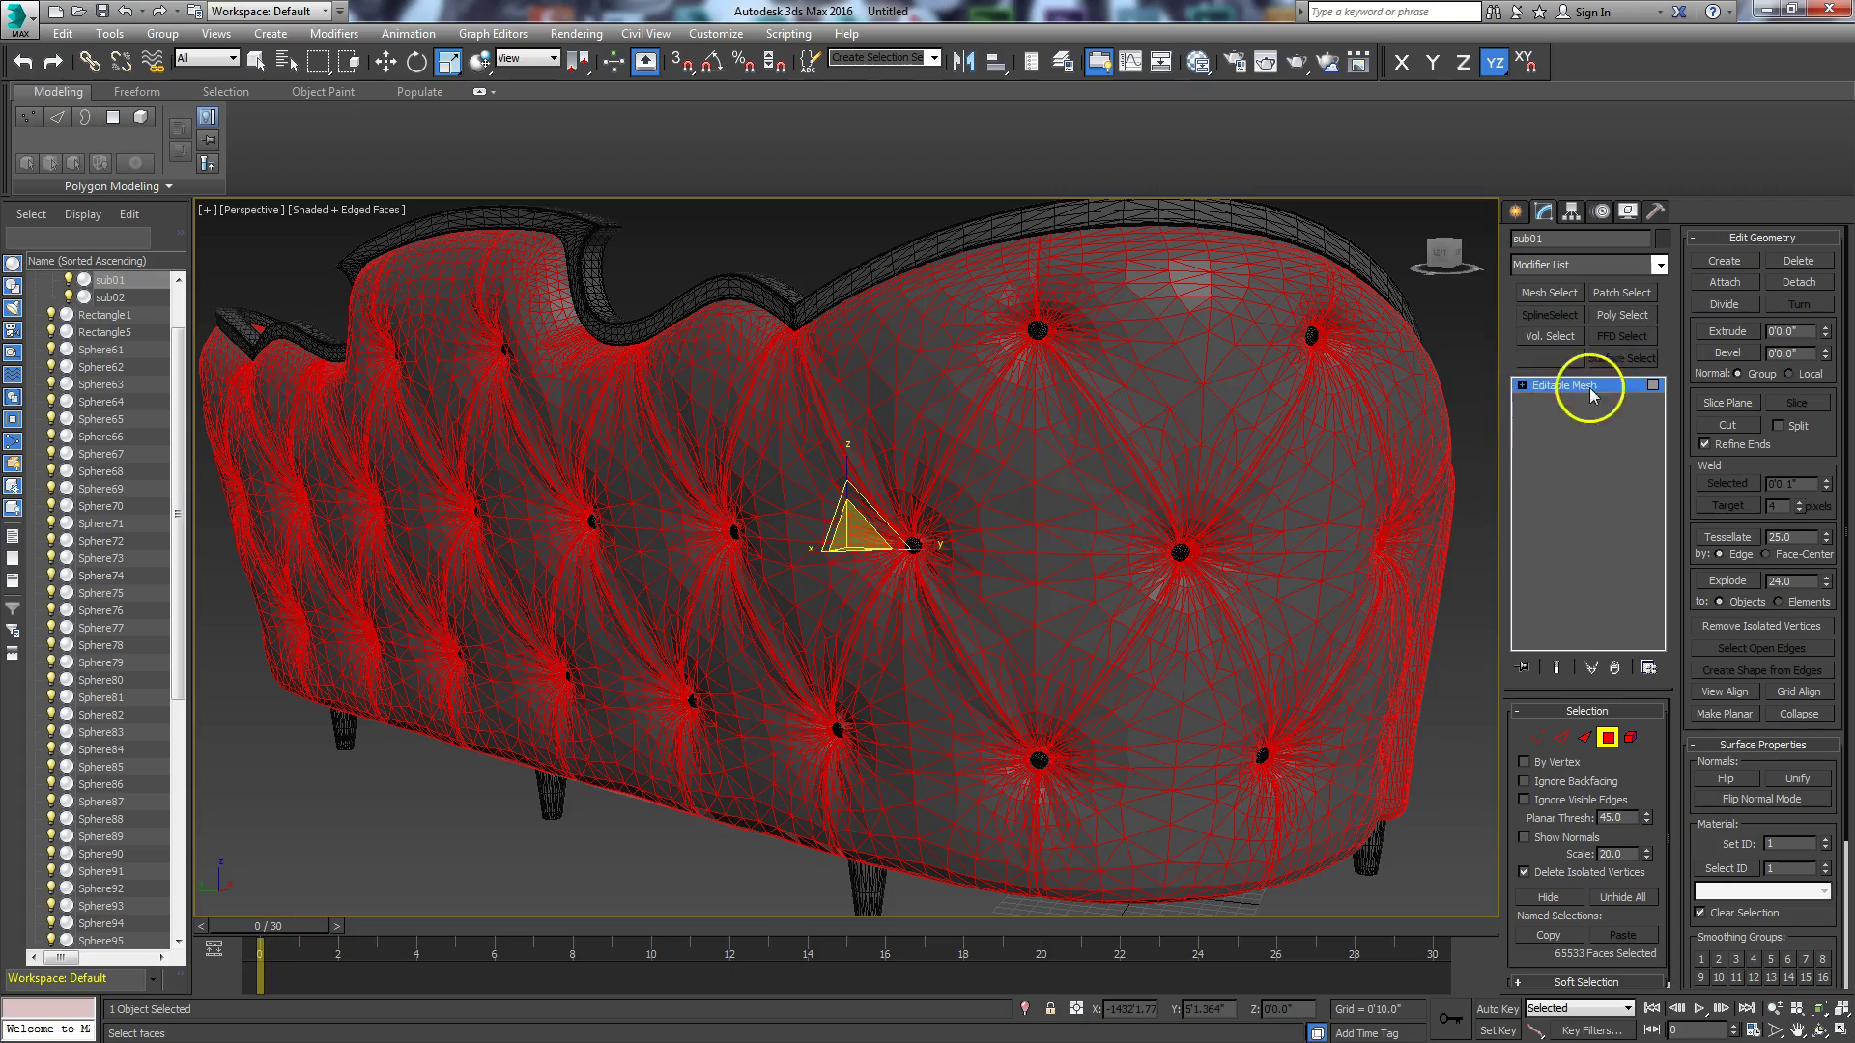
# Step: Leave face editing on the upholstery mesh and isolate it from the rest of the sofa
pyautogui.click(1608, 738)
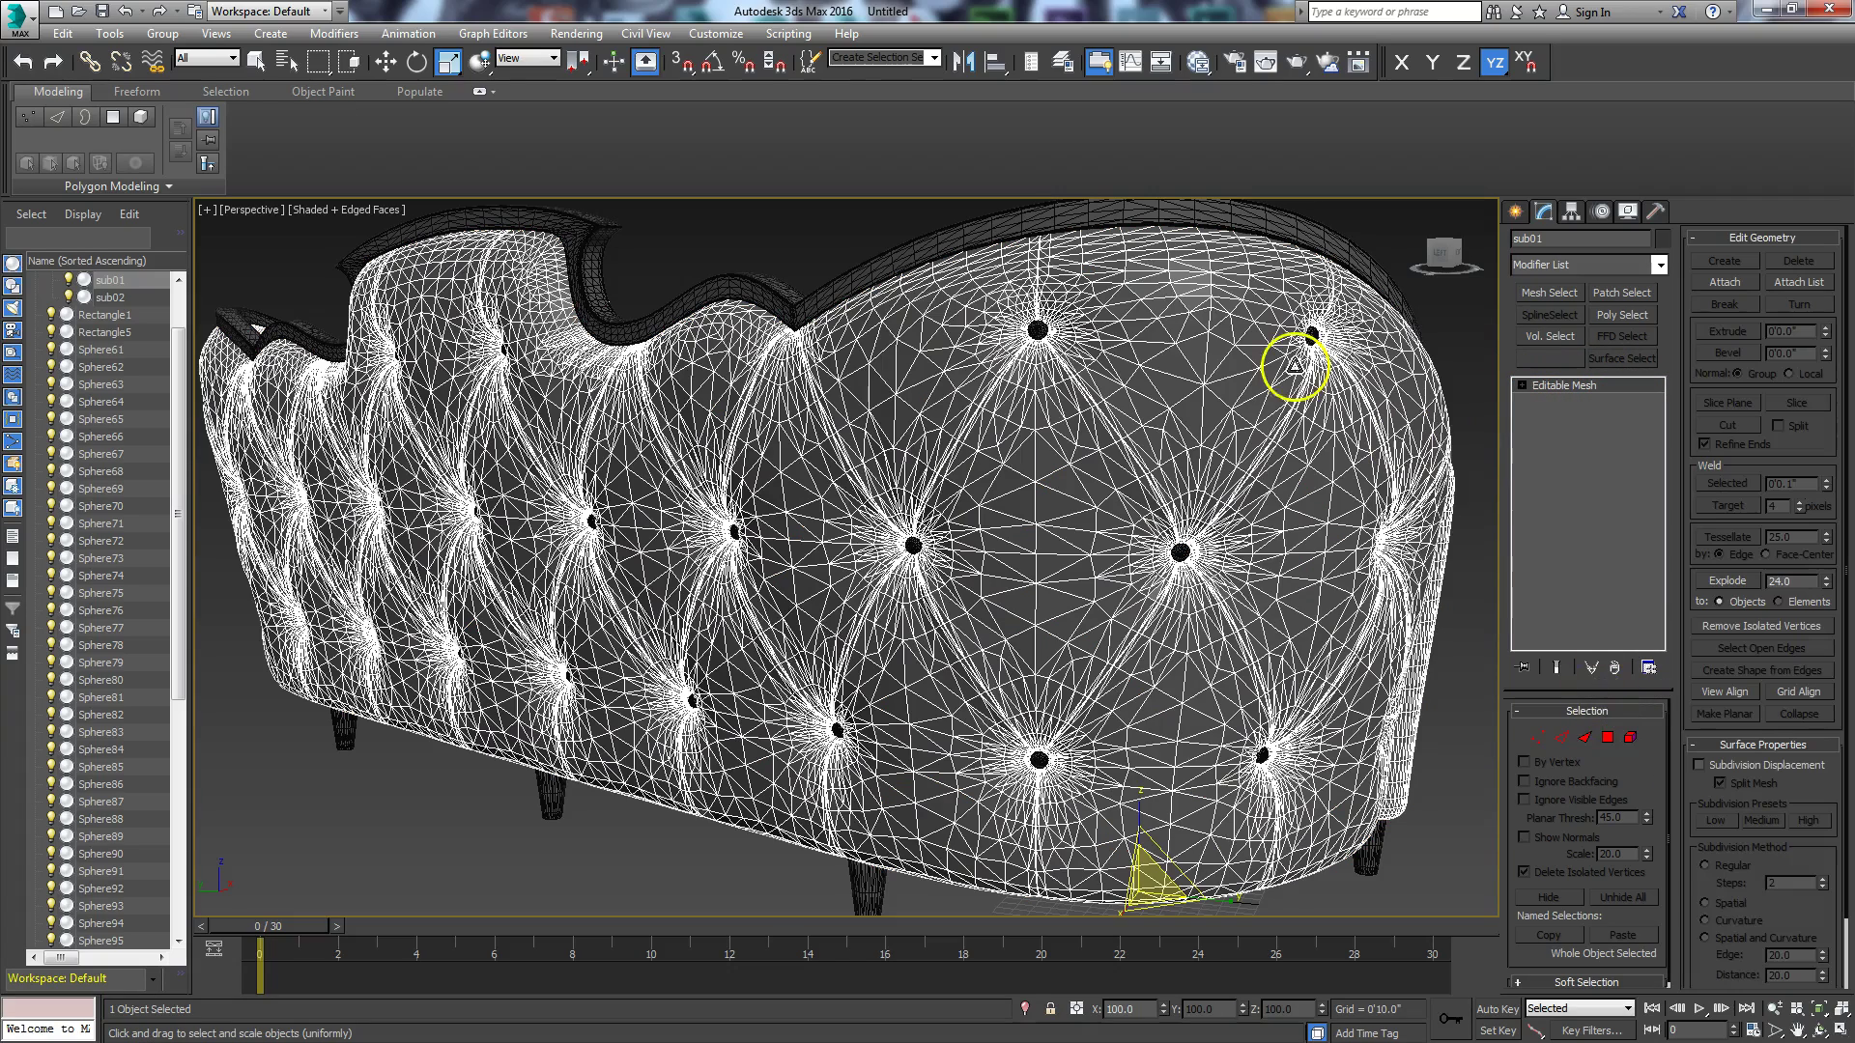
pyautogui.rightClick(642, 384)
pyautogui.click(686, 220)
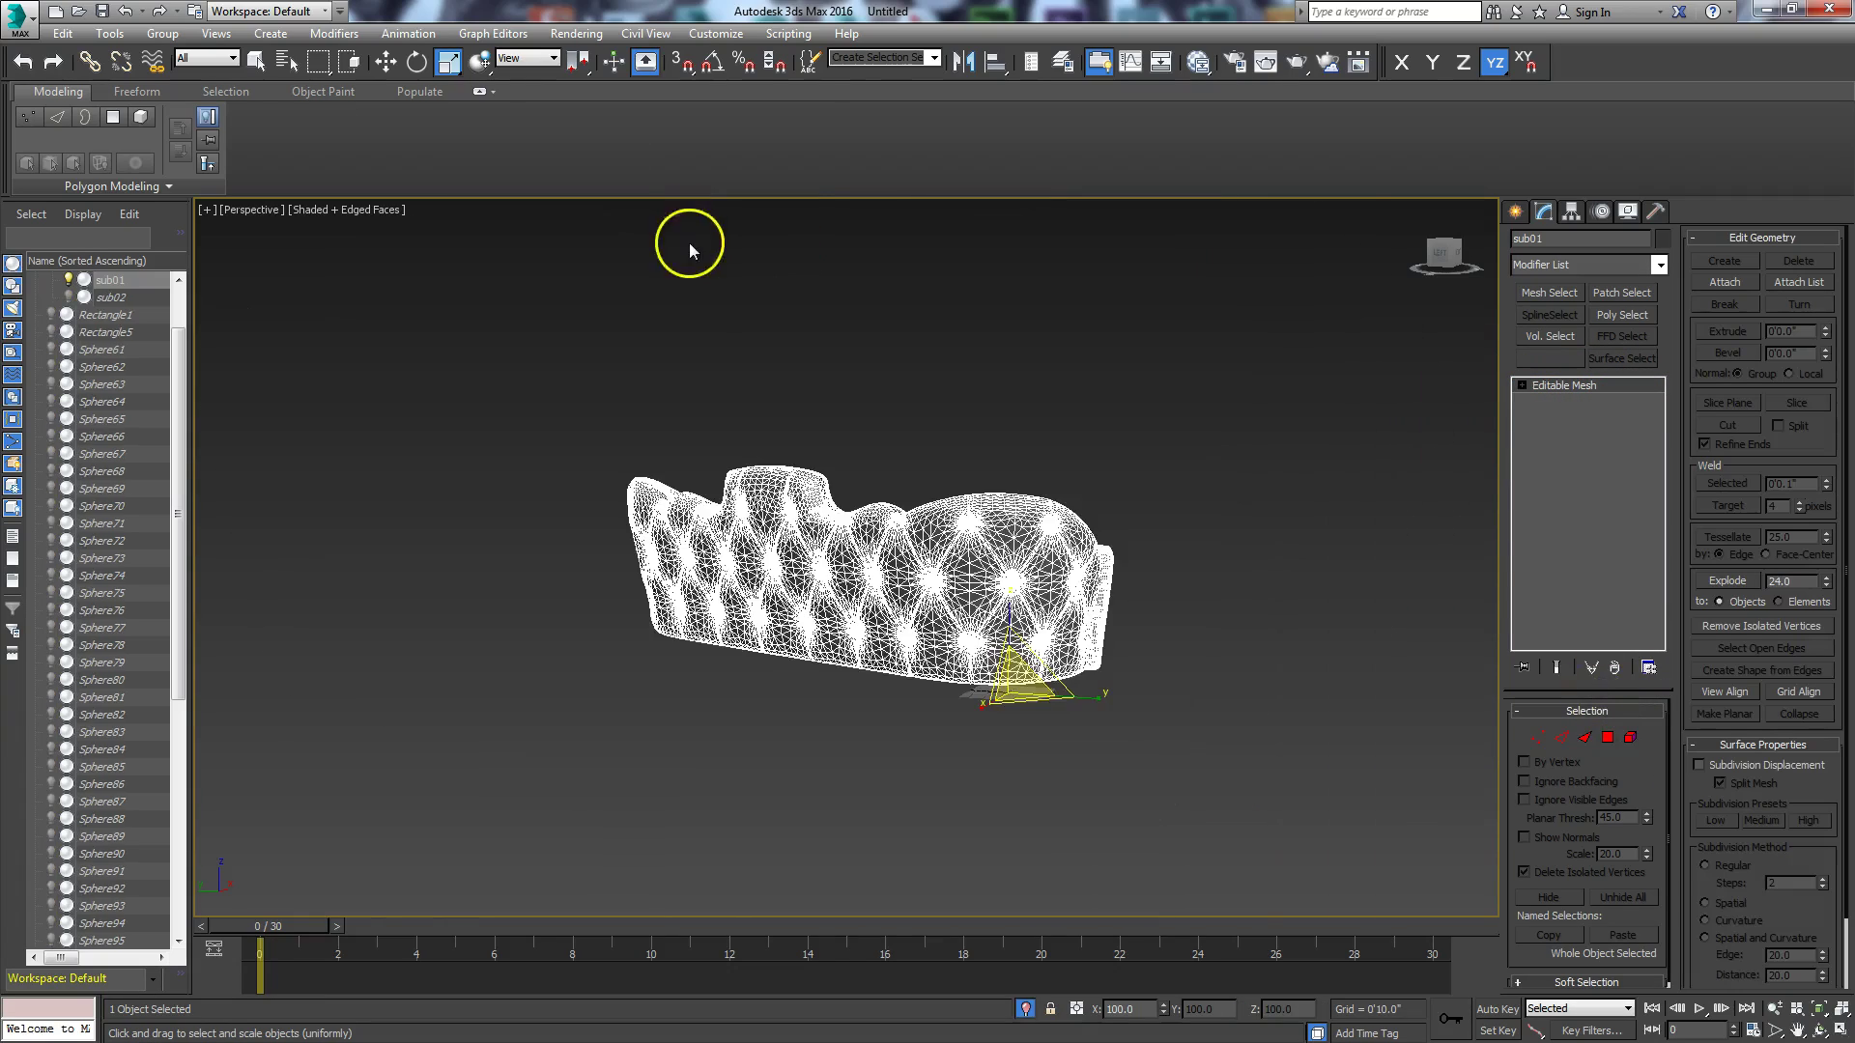
pyautogui.scroll(5, 1106, 712)
pyautogui.scroll(-4, 1127, 853)
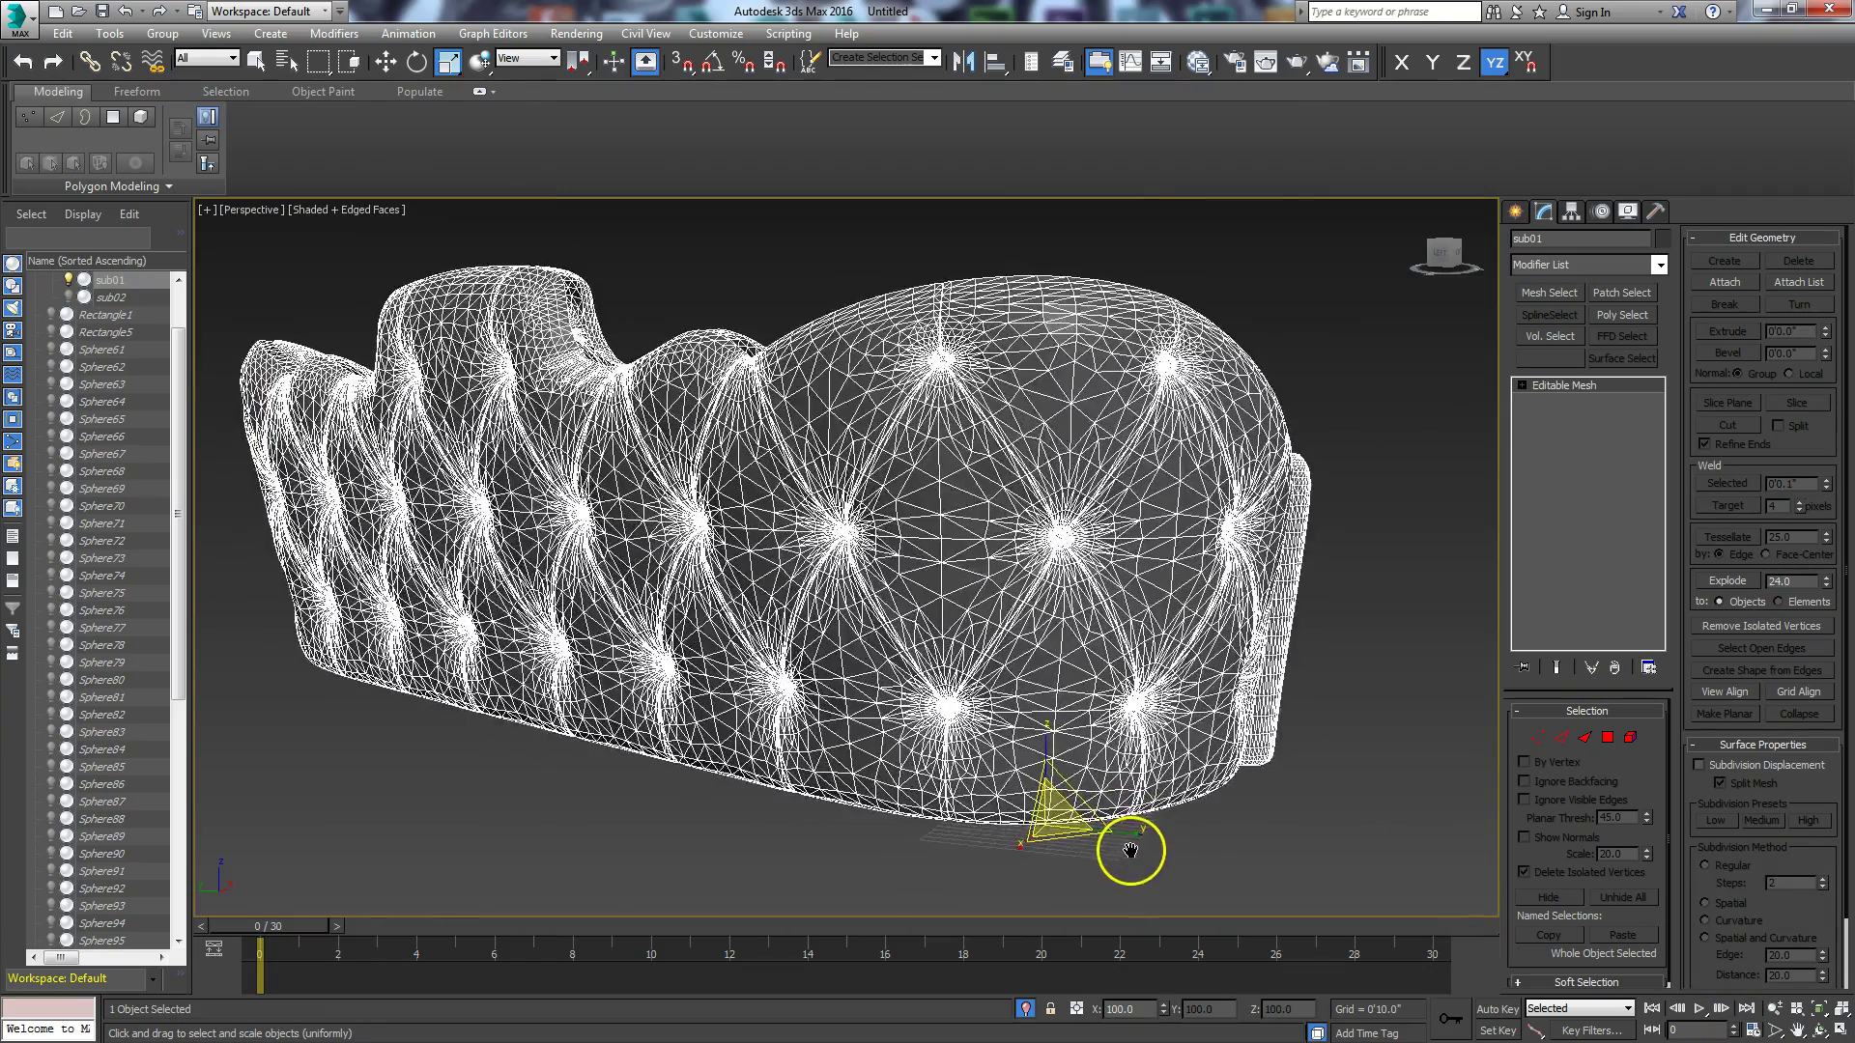
# Step: Convert the isolated upholstery mesh to an editable poly with the Convert to Poly command
pyautogui.click(168, 186)
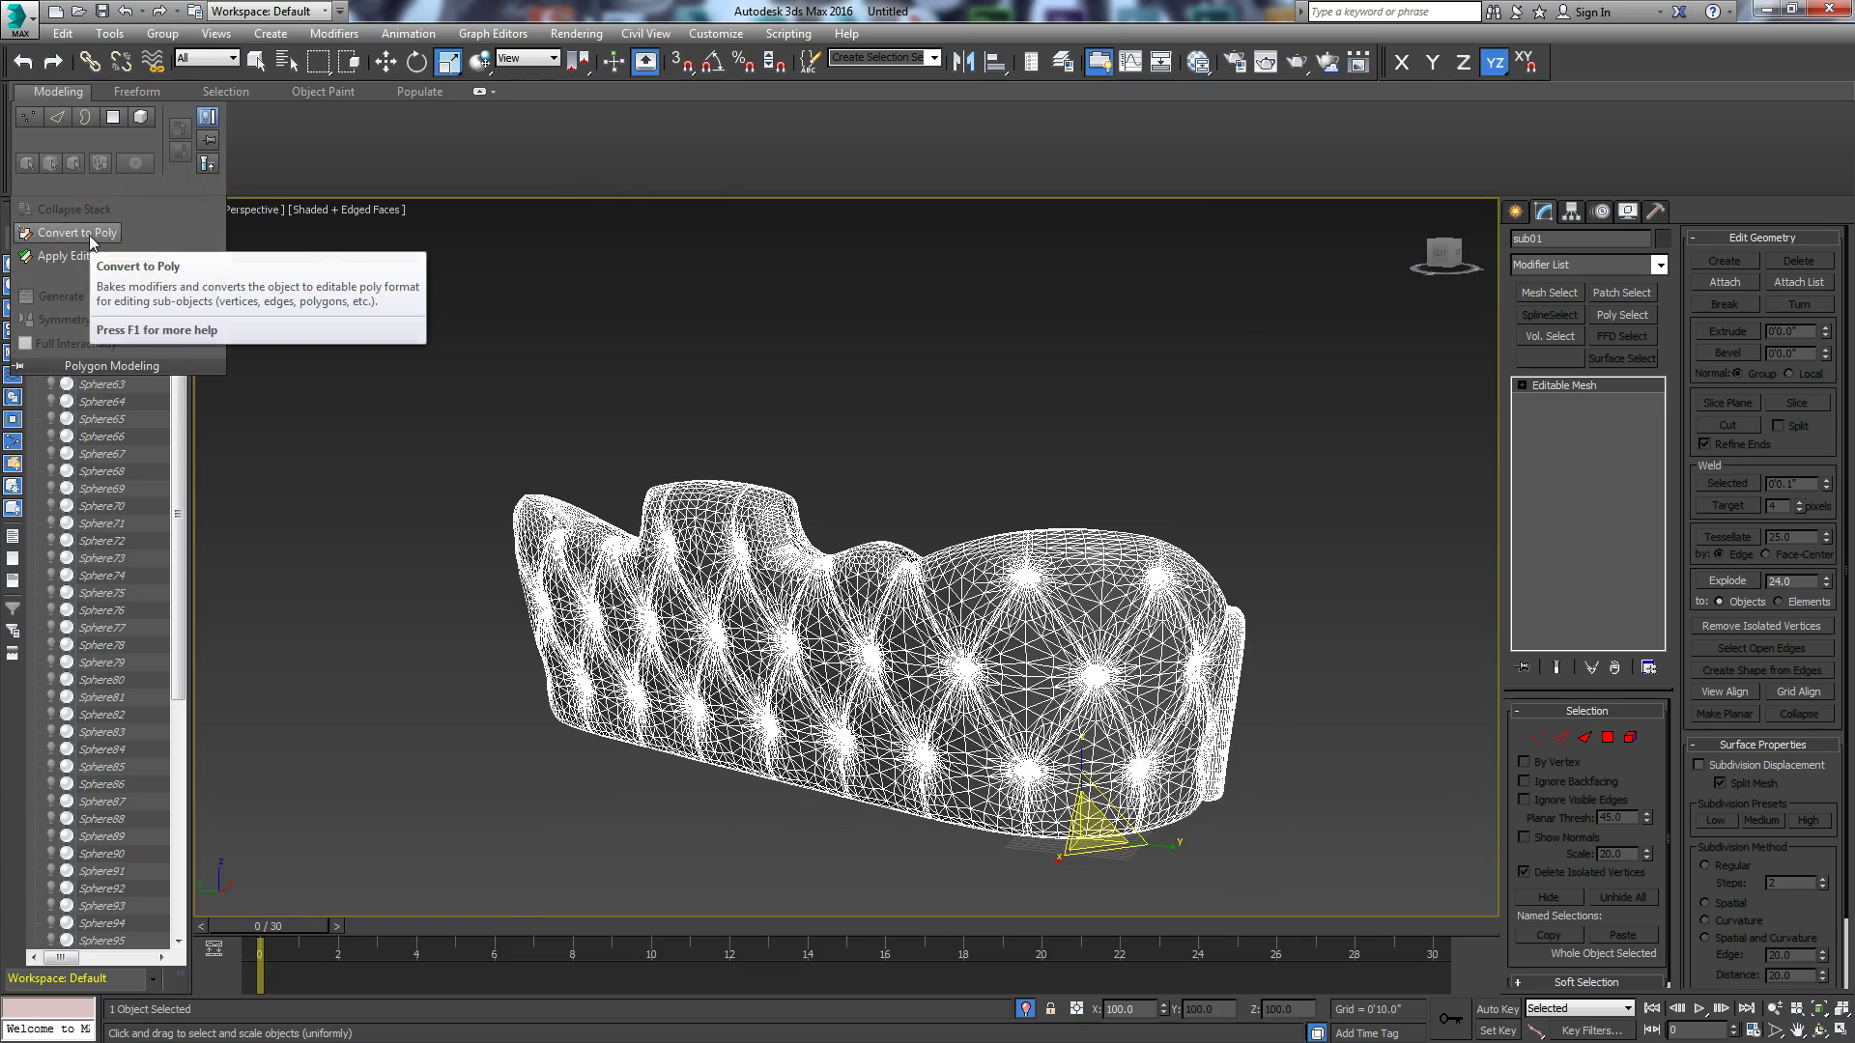
pyautogui.click(90, 237)
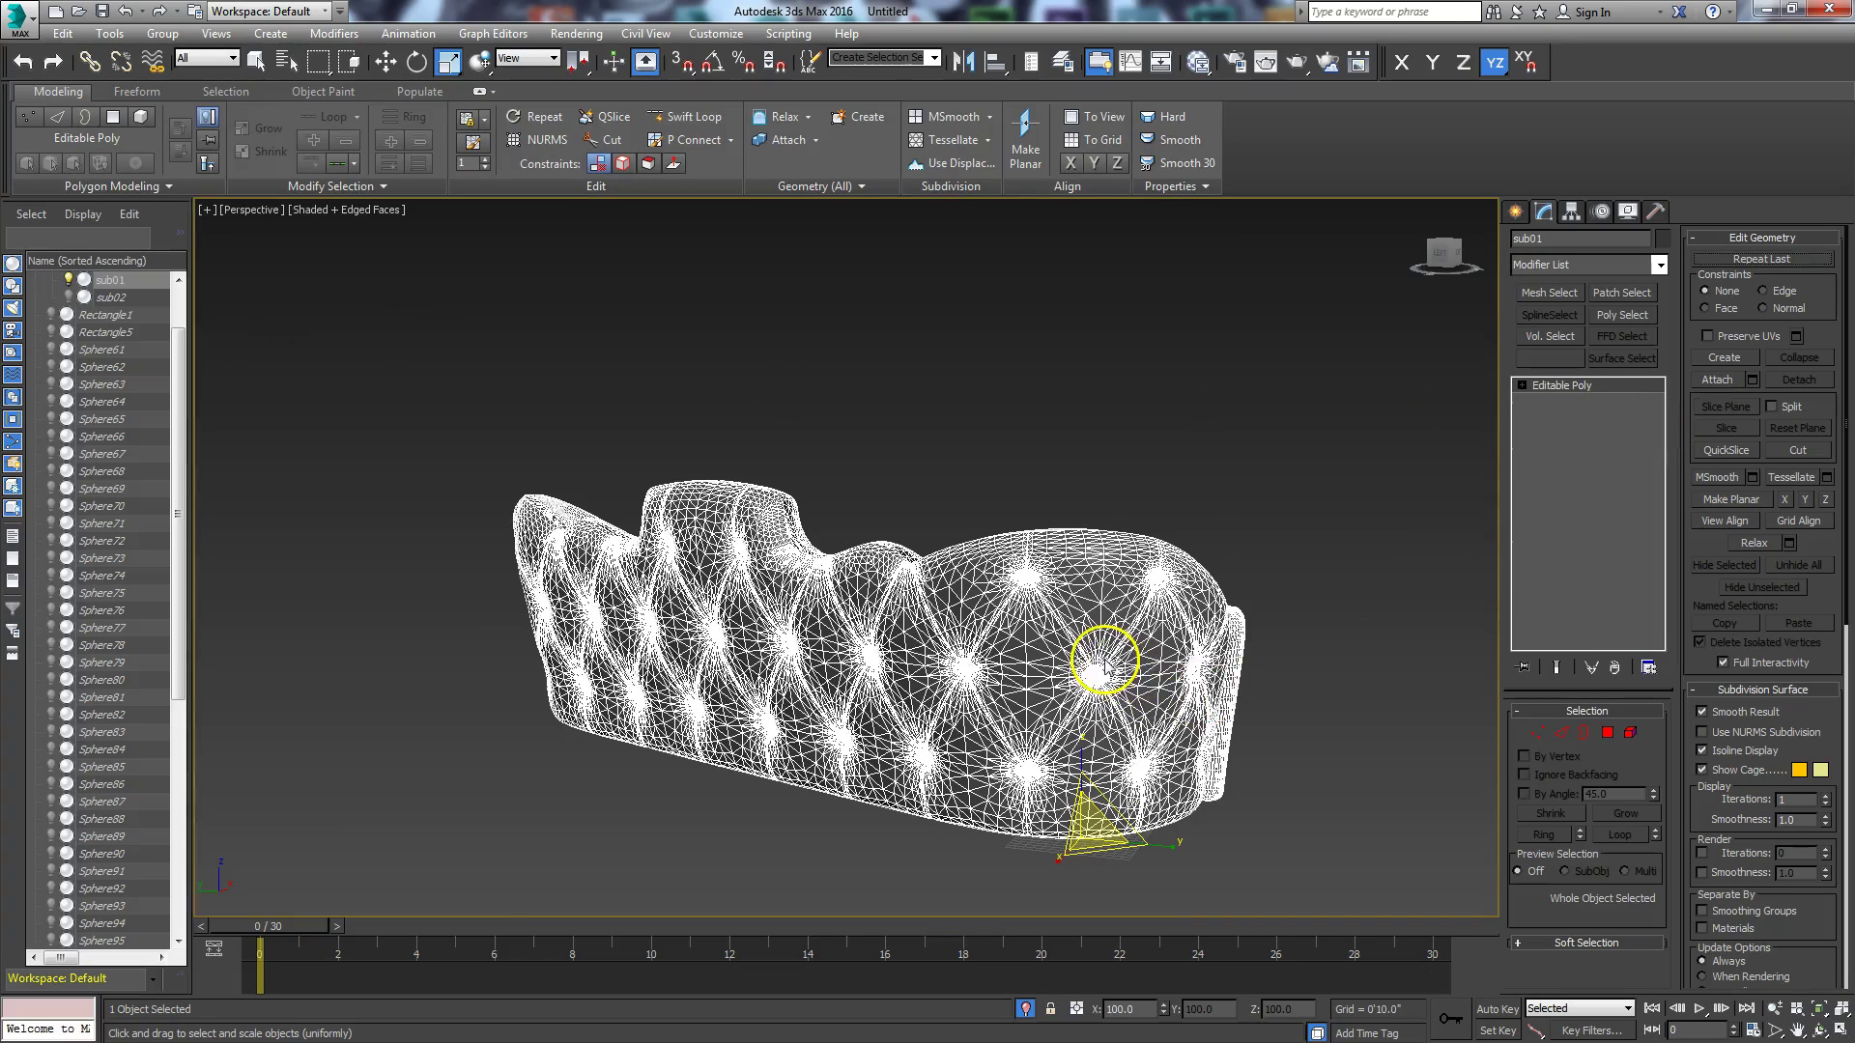
pyautogui.rightClick(1104, 663)
pyautogui.click(1545, 384)
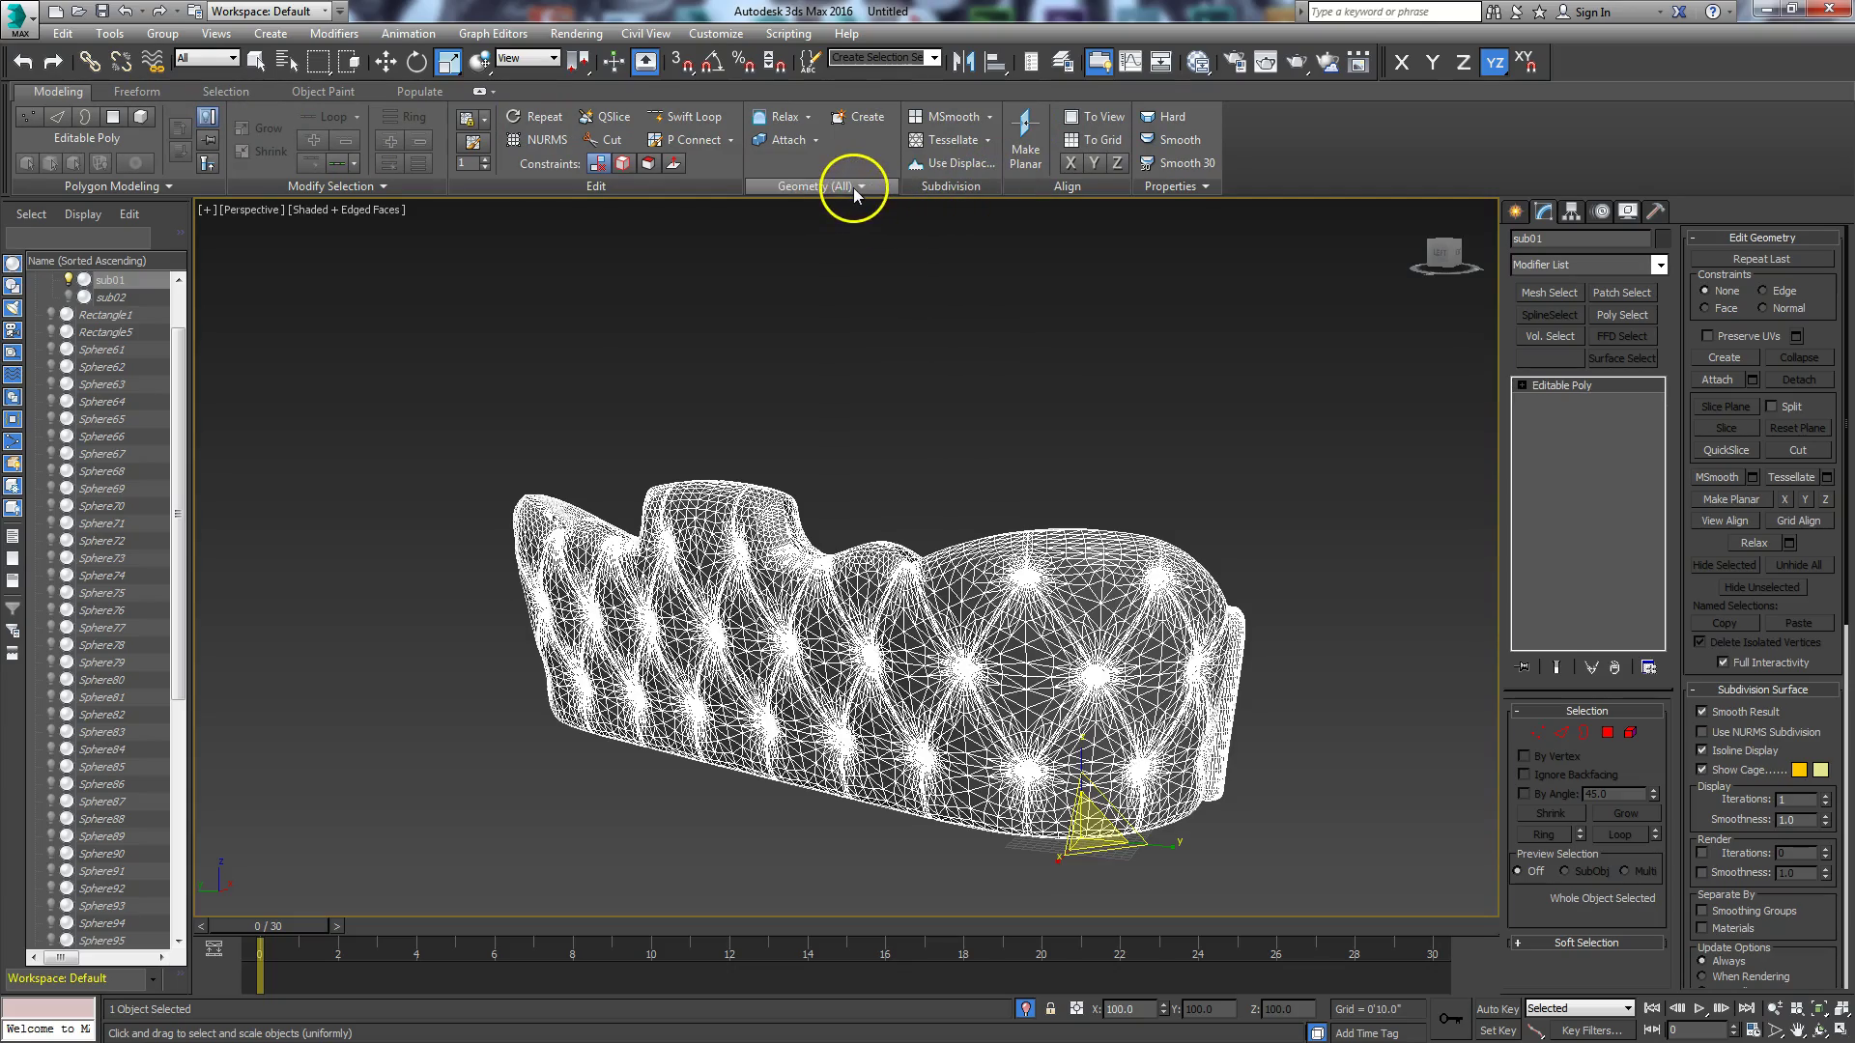
# Step: Turn the upholstery's triangulated mesh into quads with Quadrify All
pyautogui.scroll(10, 816, 473)
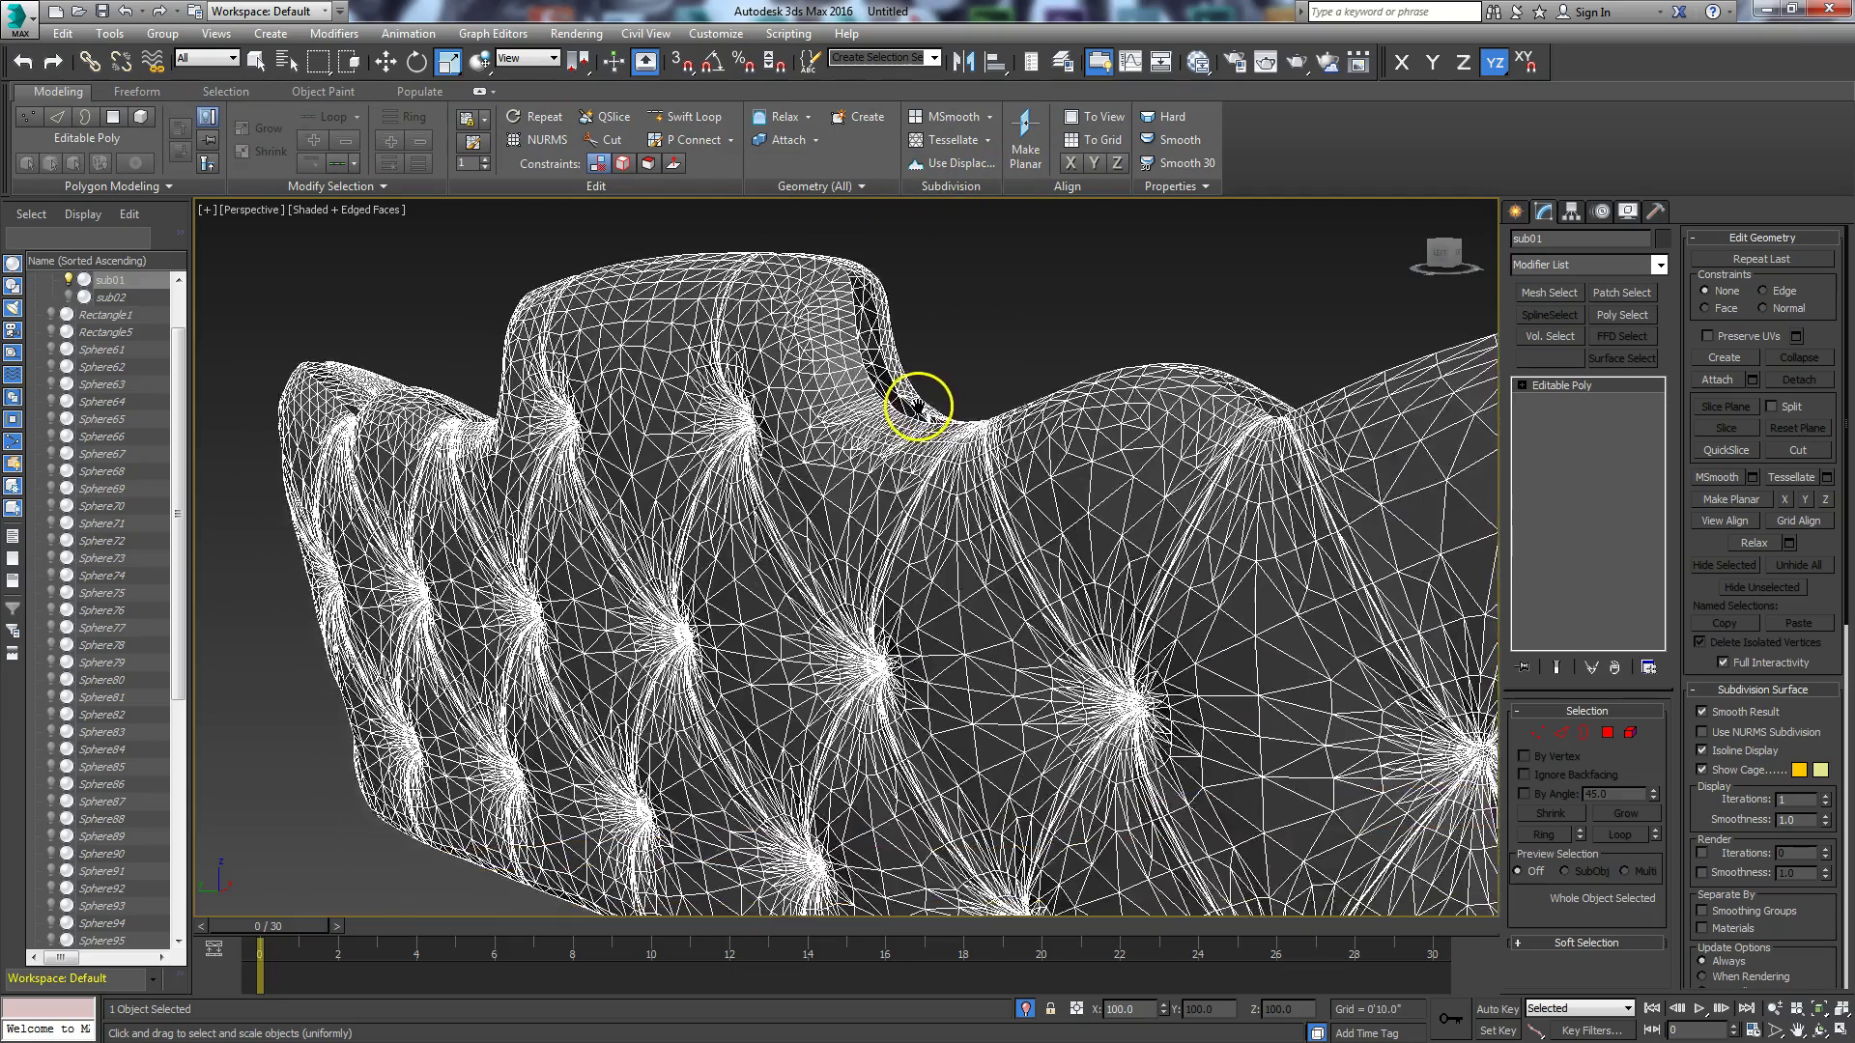
pyautogui.scroll(5, 915, 403)
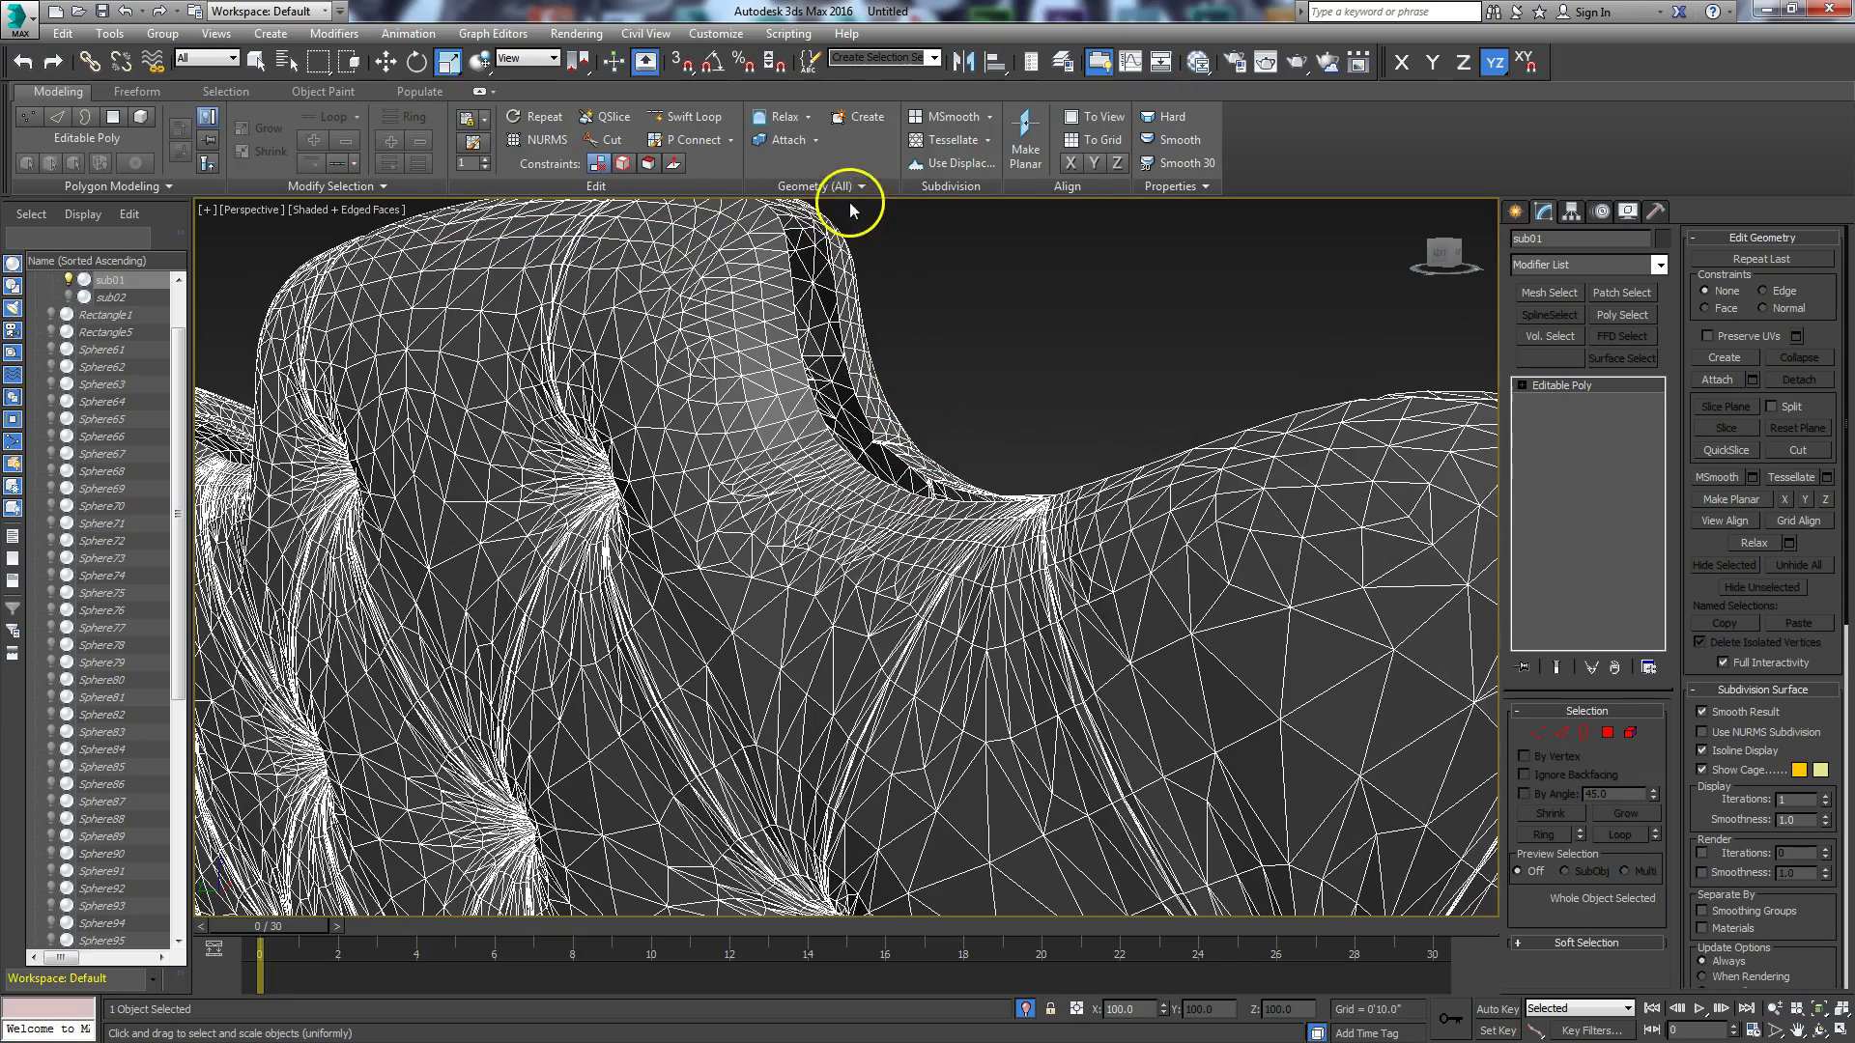
pyautogui.click(856, 187)
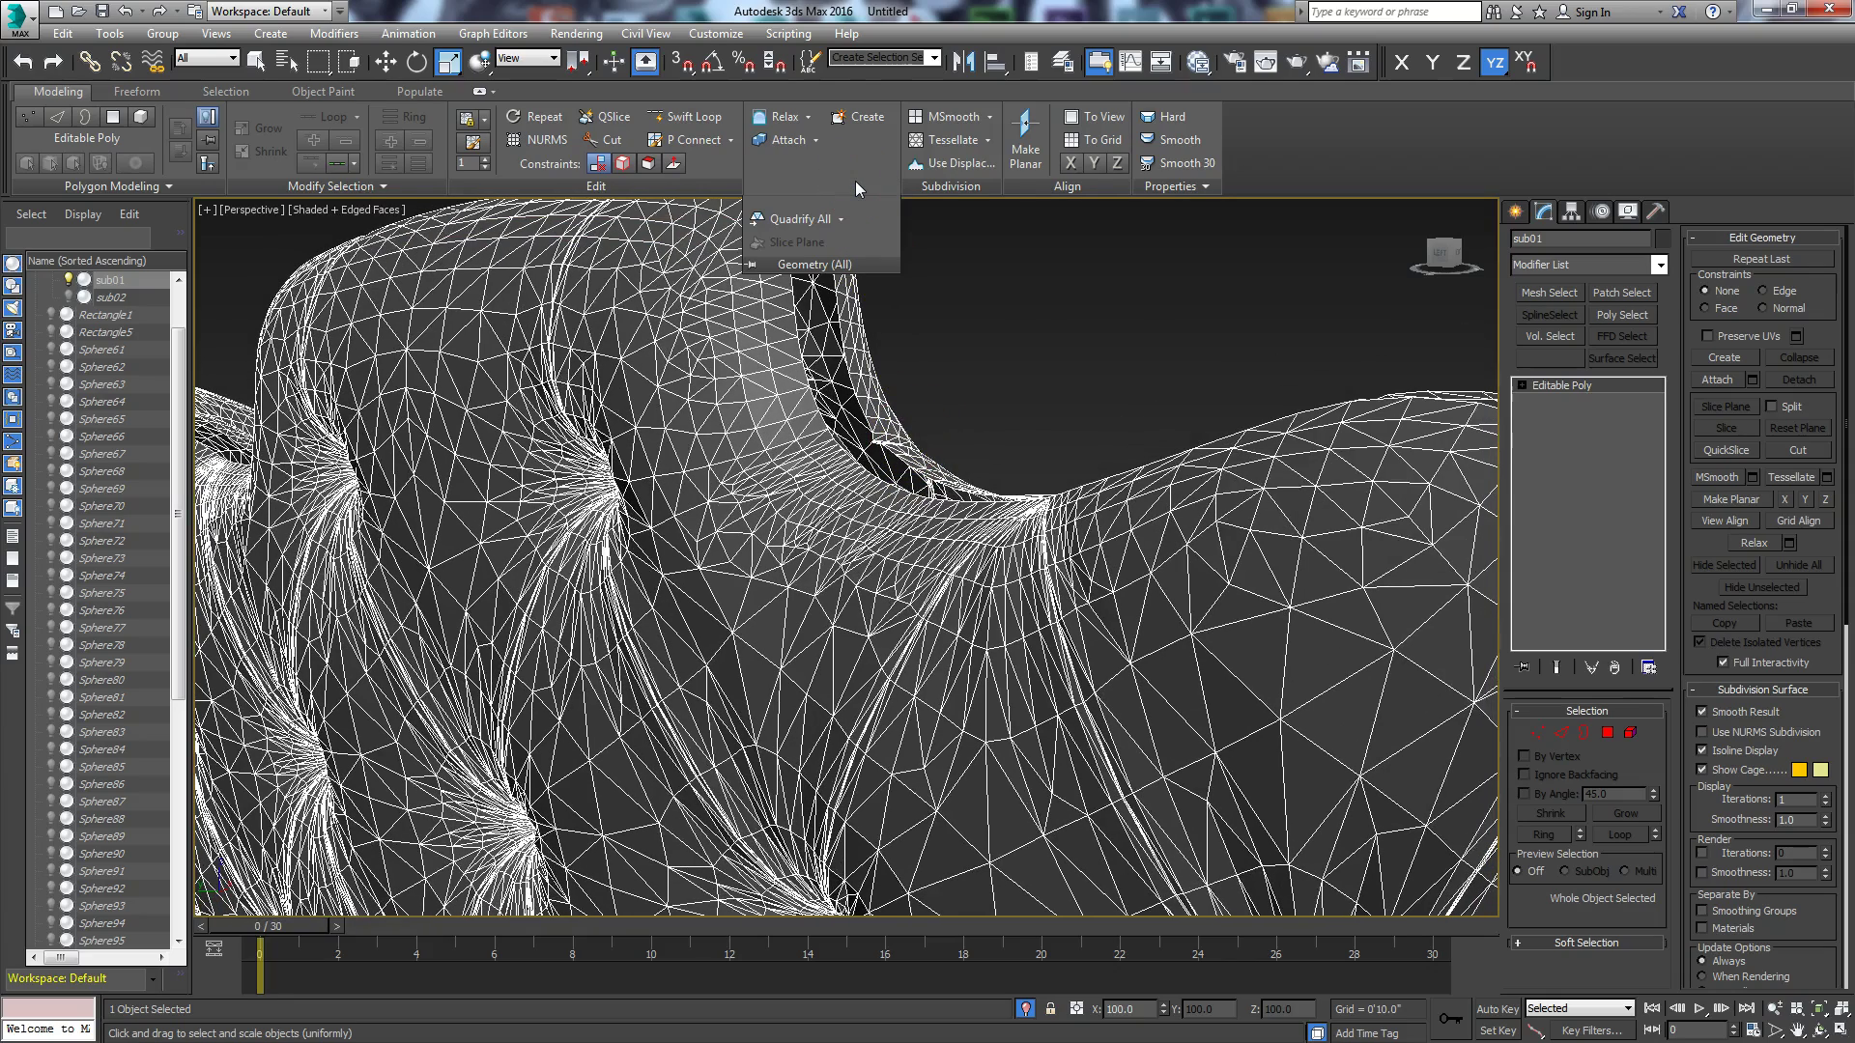
pyautogui.click(1450, 116)
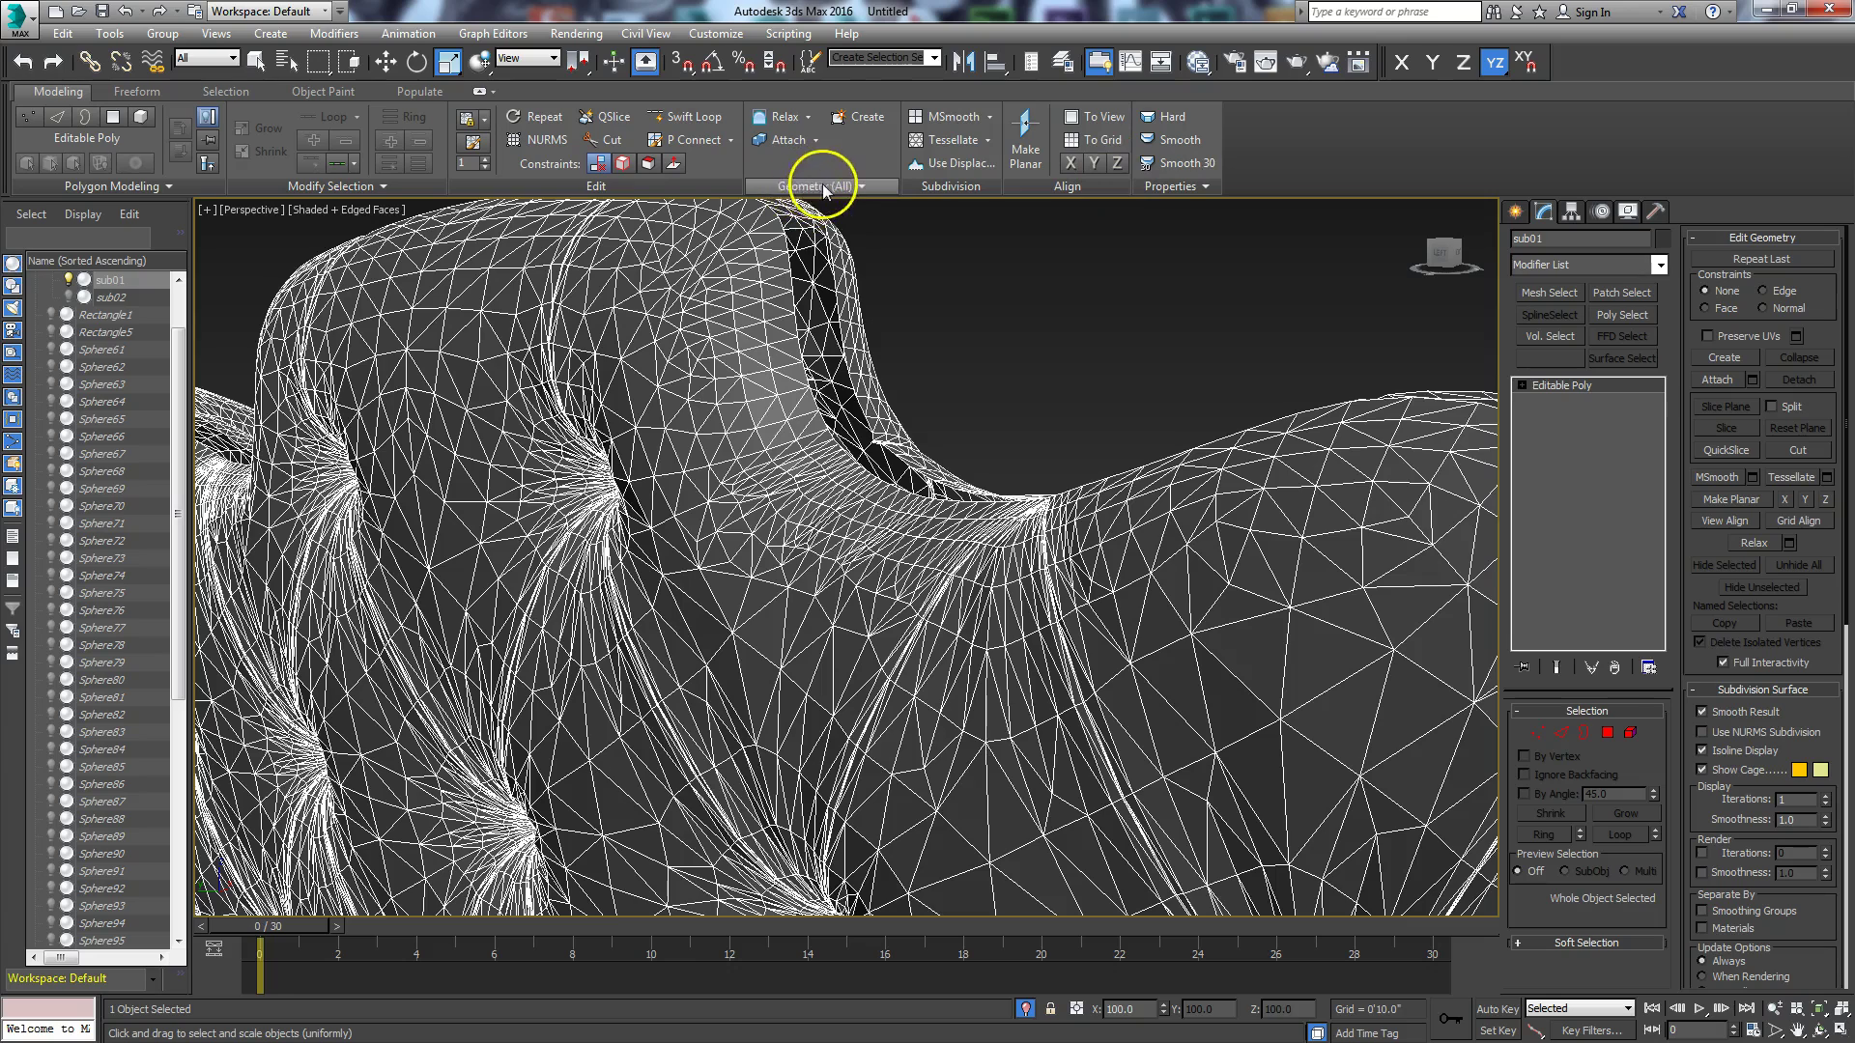
pyautogui.click(856, 186)
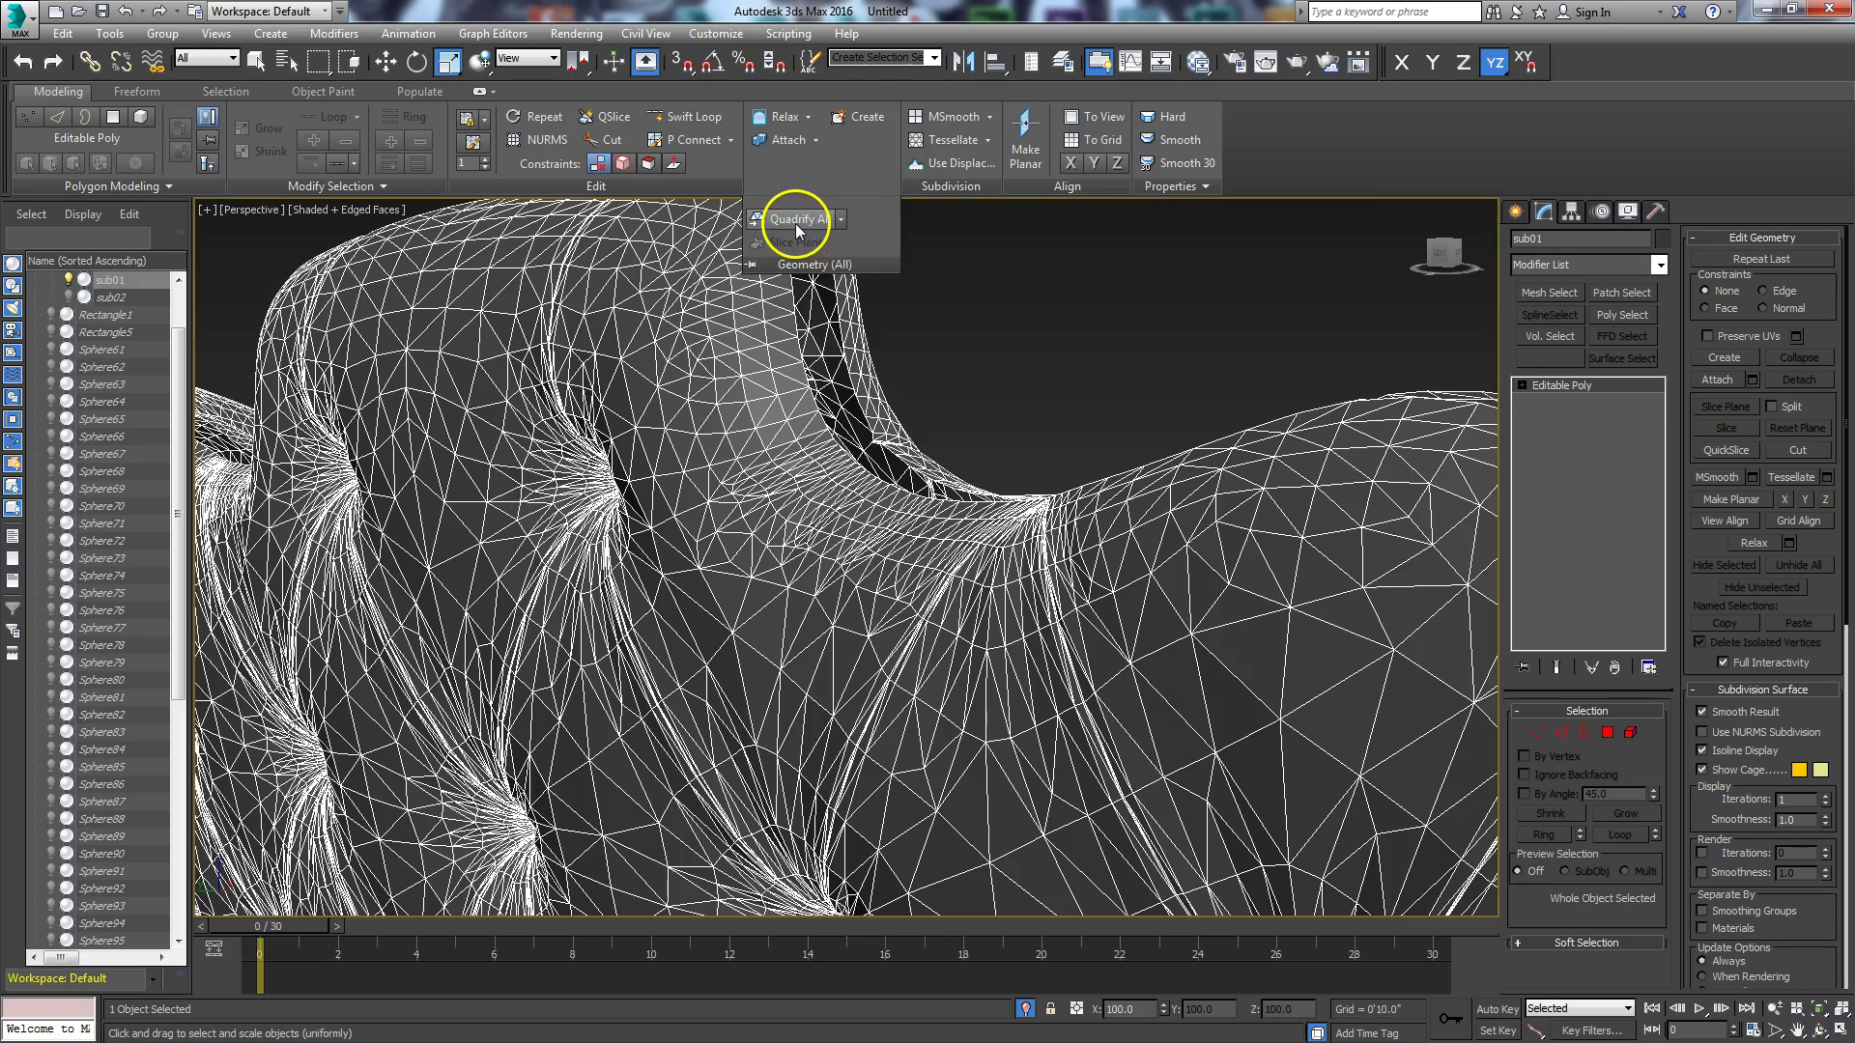
pyautogui.click(796, 220)
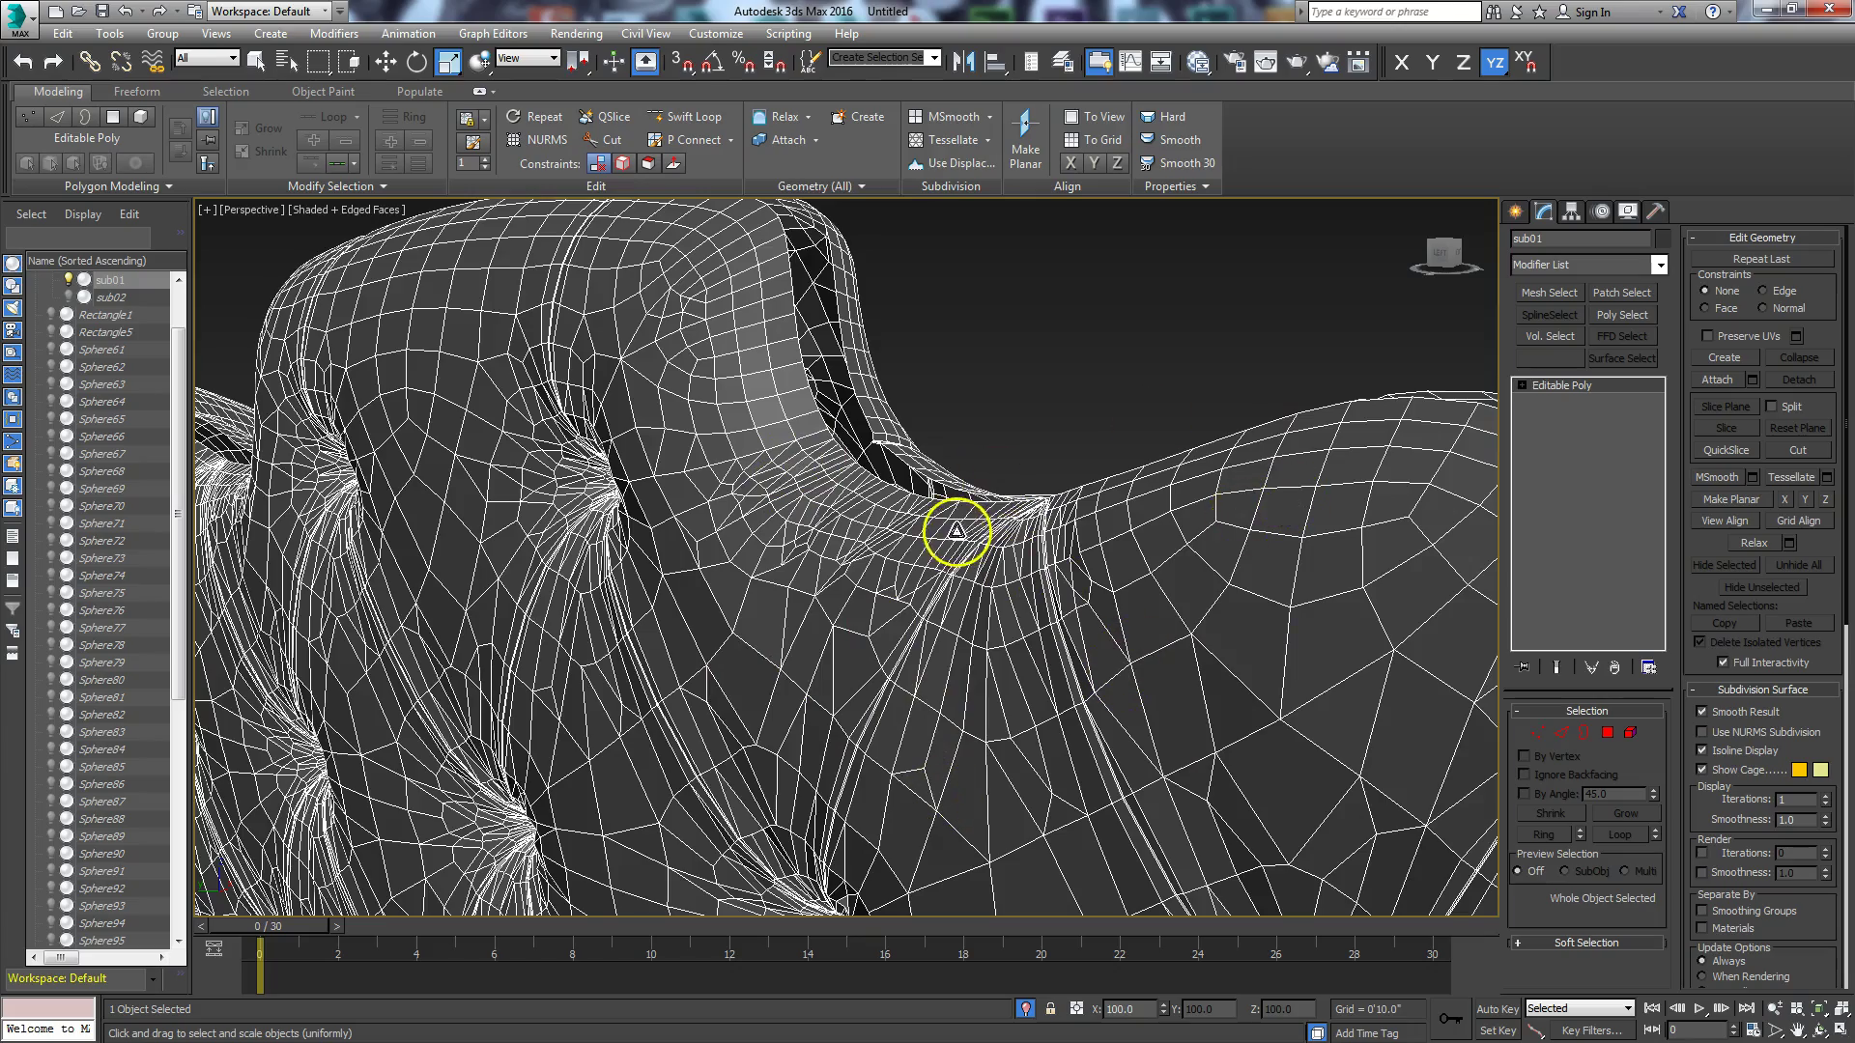
# Step: Examine the quadrified tufting up close, compare it with and without edged faces, and leave the edges hidden
pyautogui.scroll(-4, 766, 522)
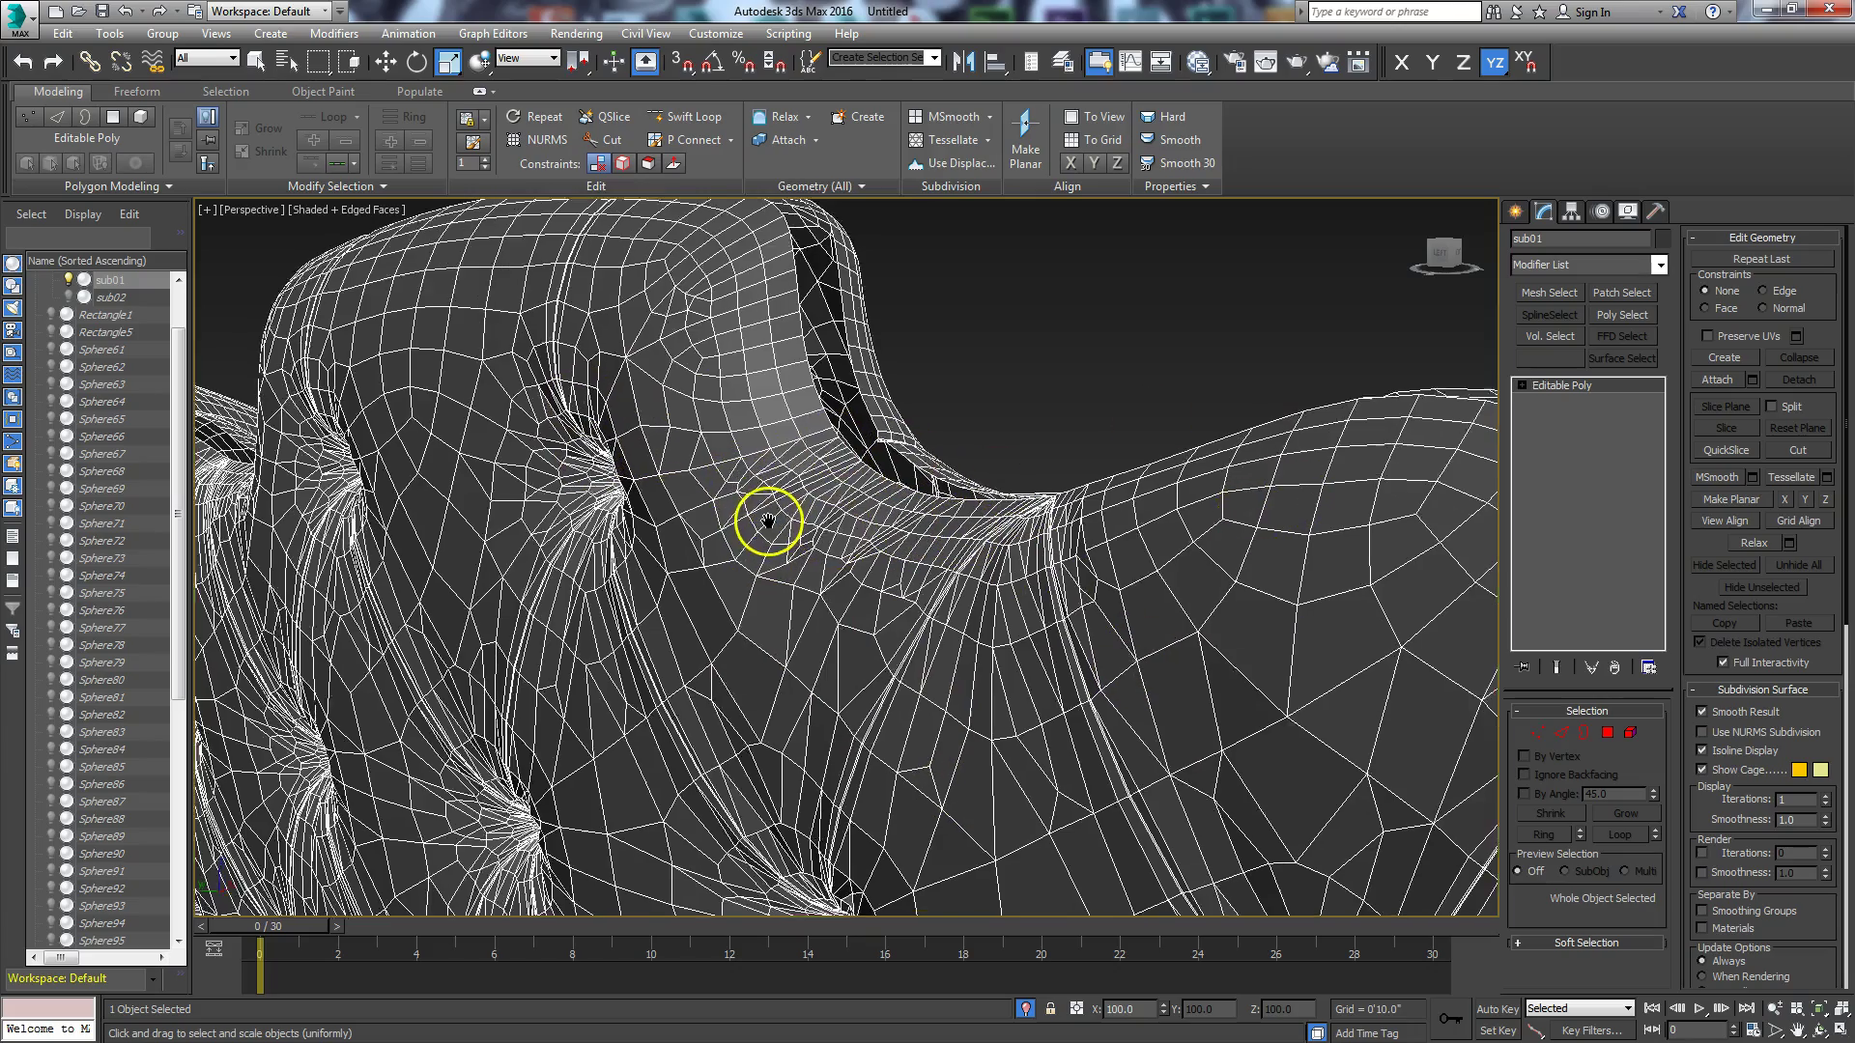
pyautogui.scroll(4, 768, 519)
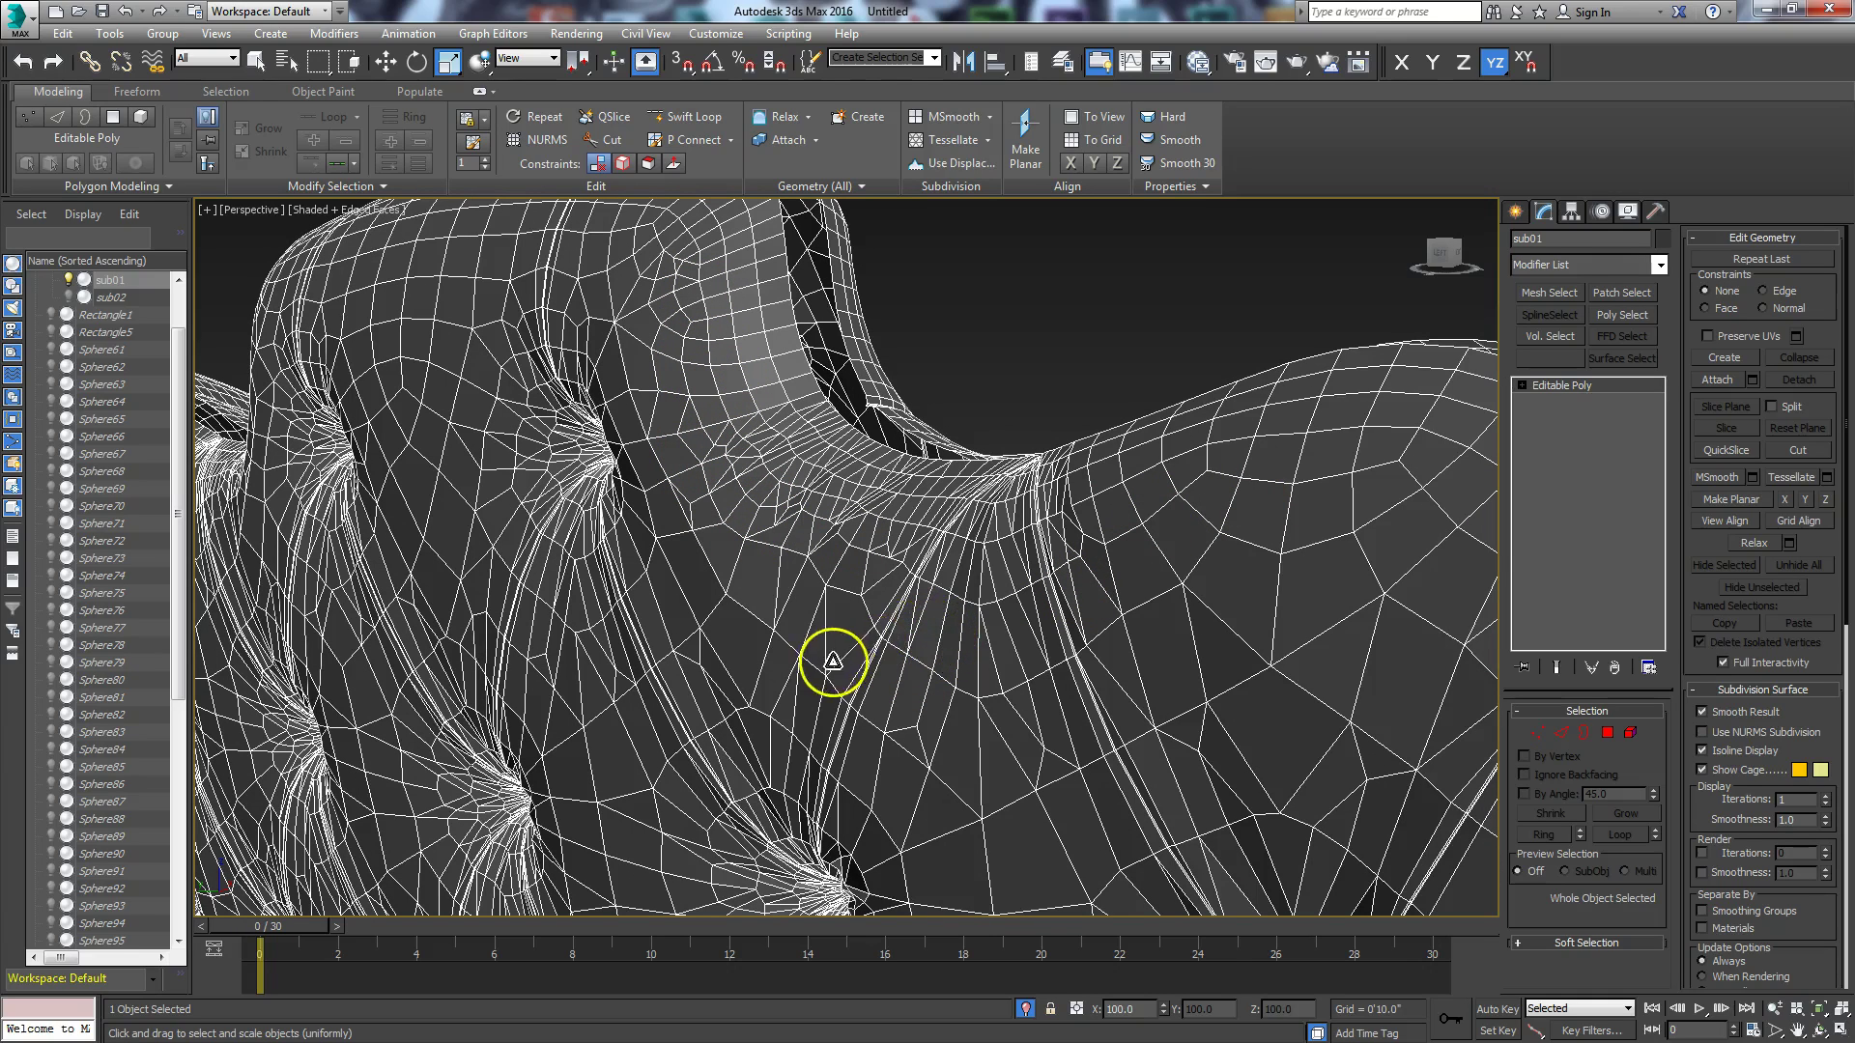
pyautogui.moveTo(1172, 684); pyautogui.dragTo(1163, 658, button='middle')
pyautogui.scroll(-3, 1176, 683)
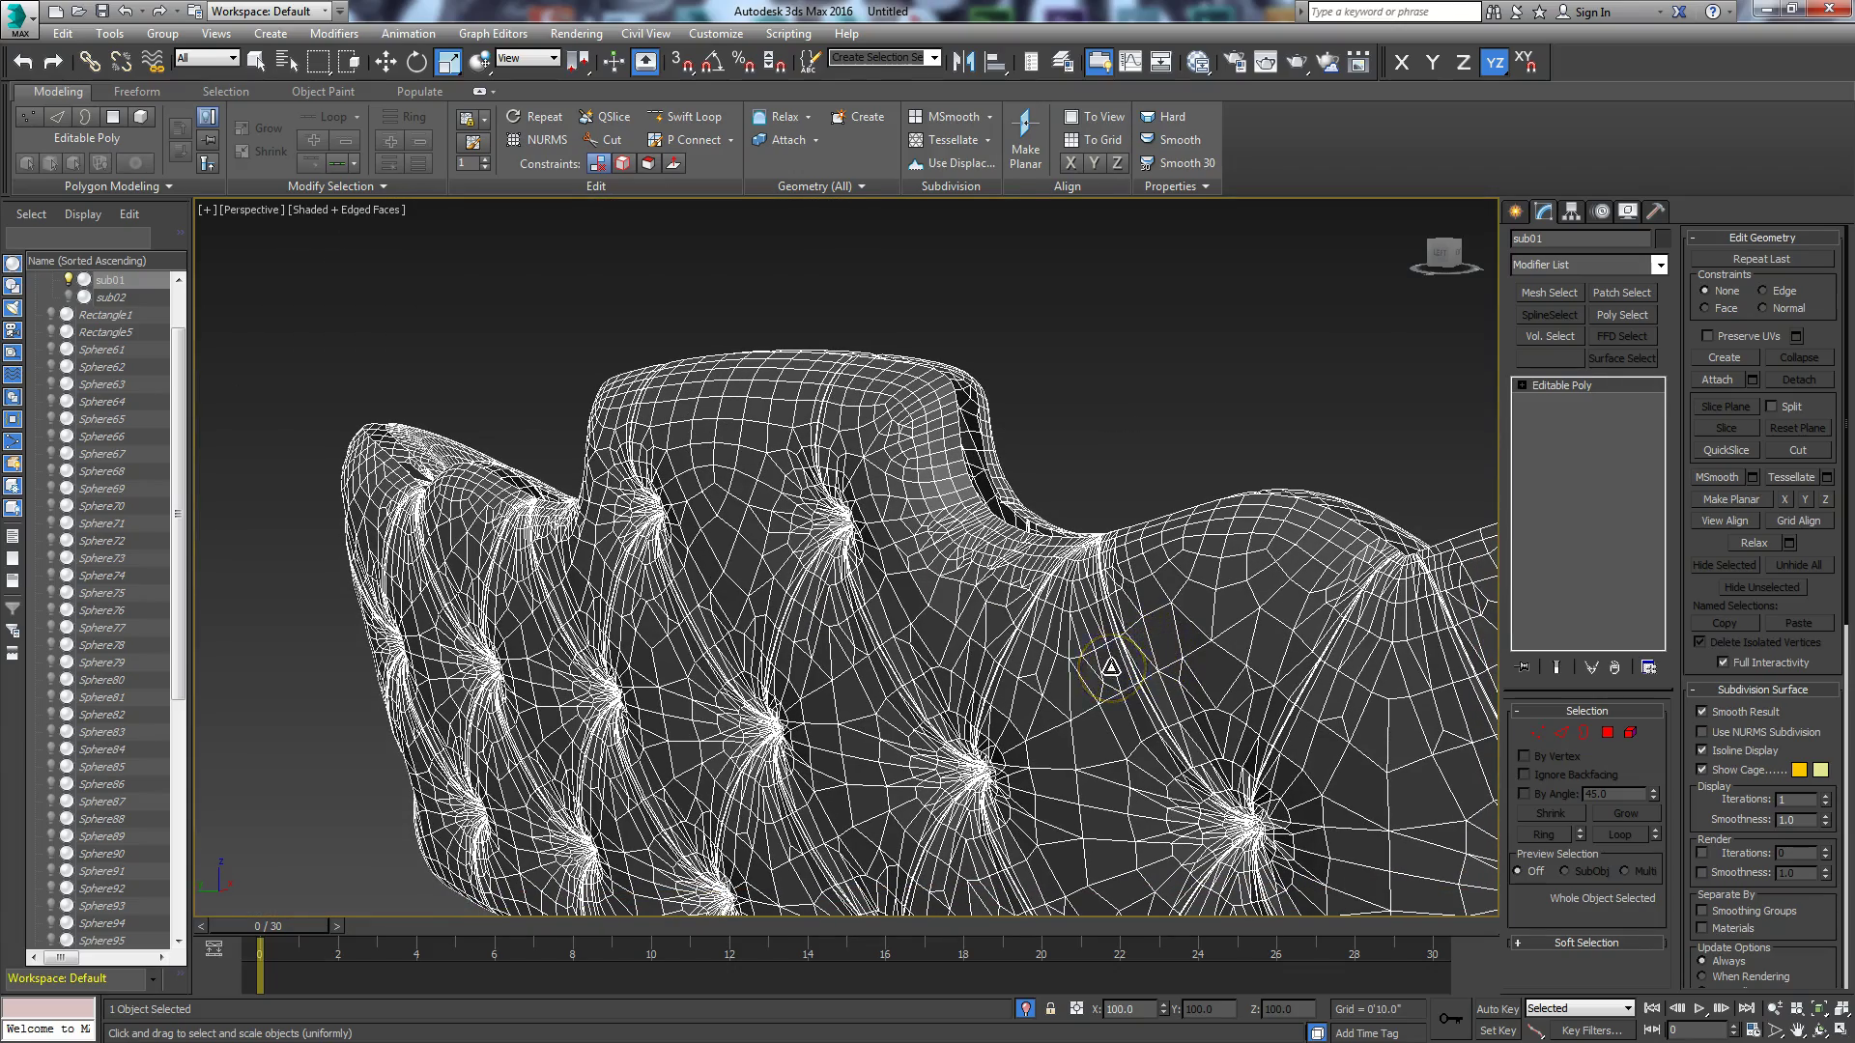
pyautogui.press('F4')
pyautogui.press('F4')
pyautogui.press('F4')
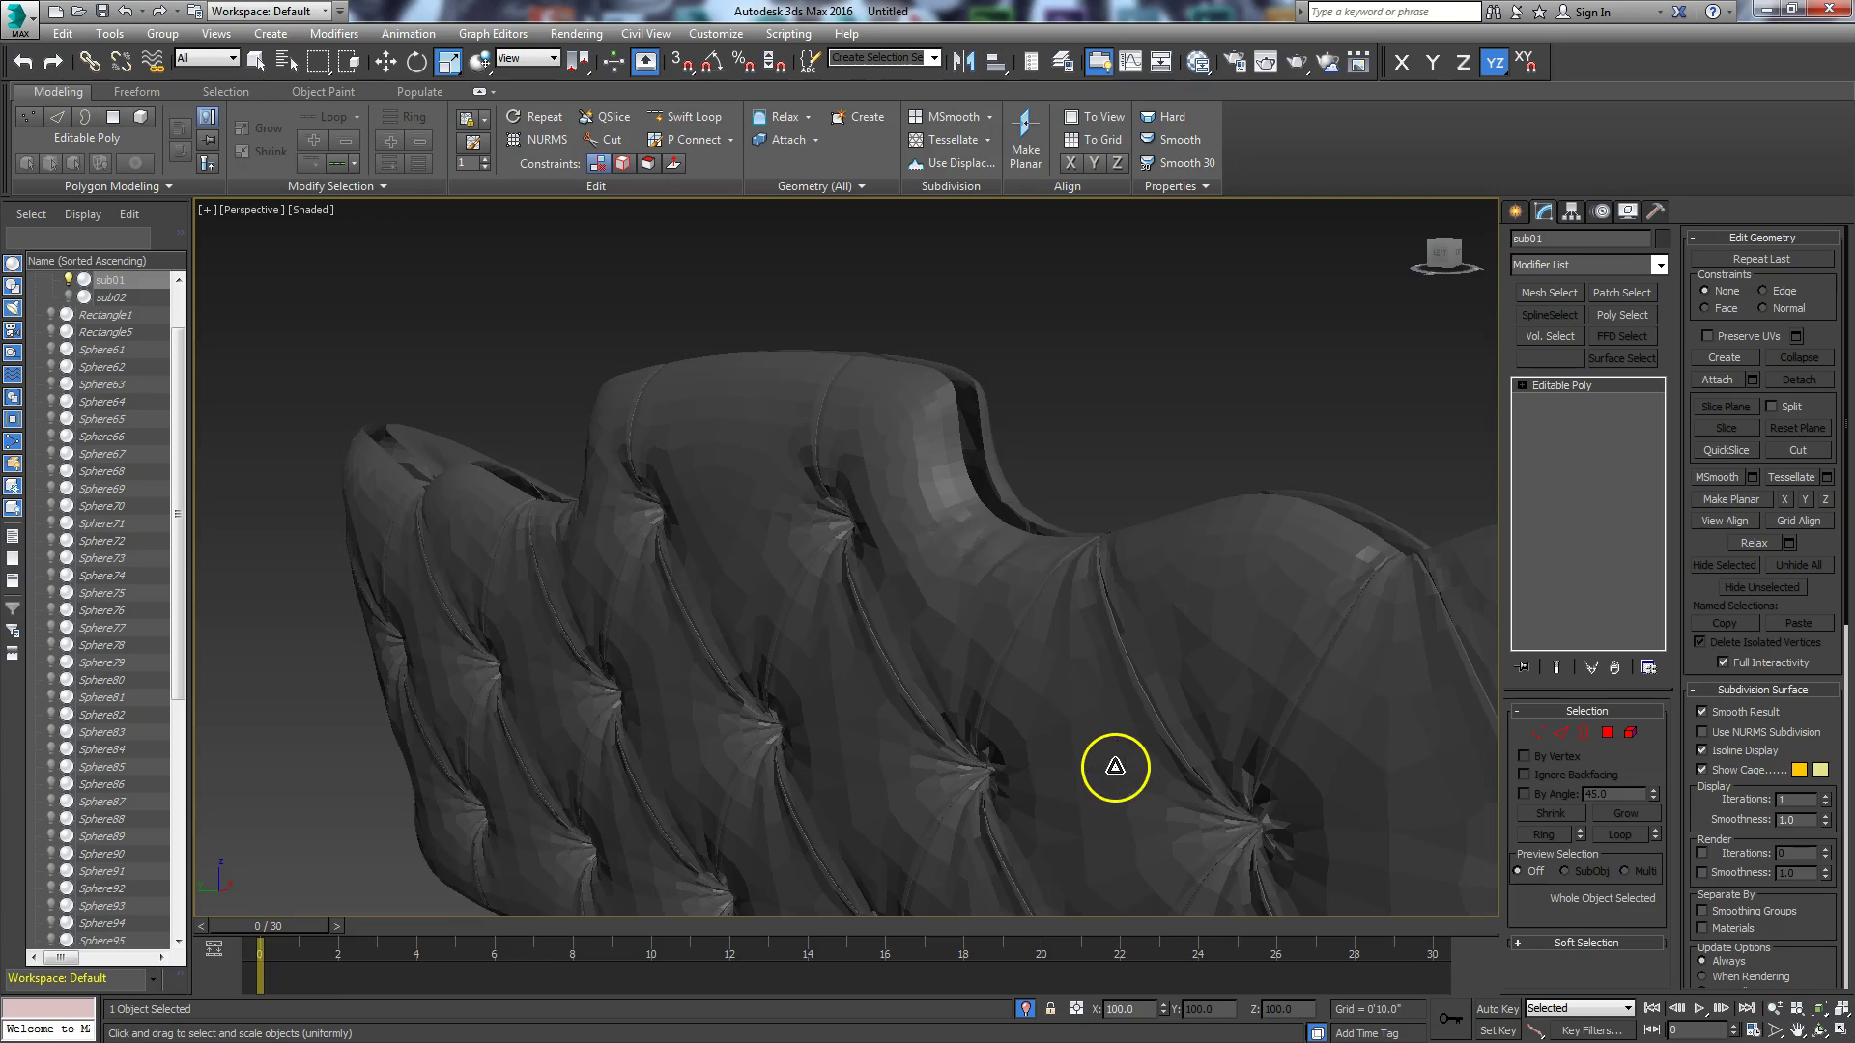
pyautogui.press('F4')
pyautogui.press('F4')
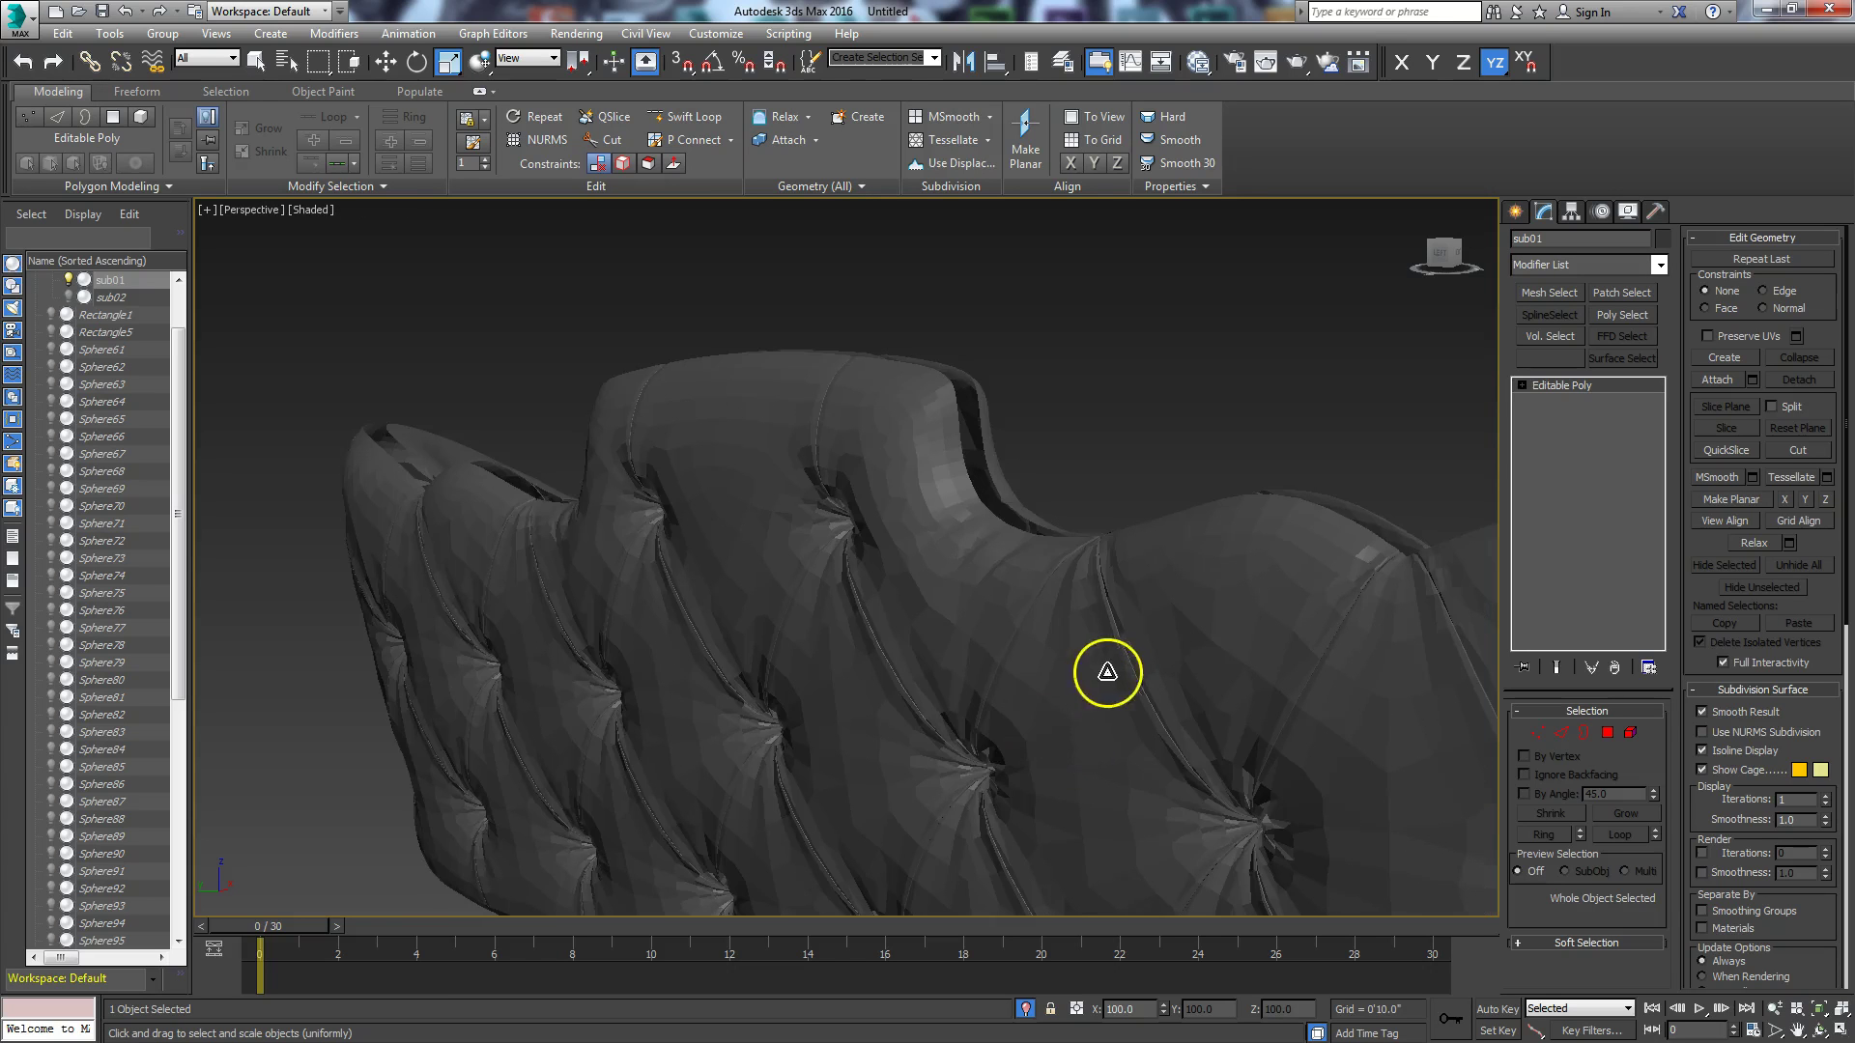
pyautogui.scroll(5, 1108, 672)
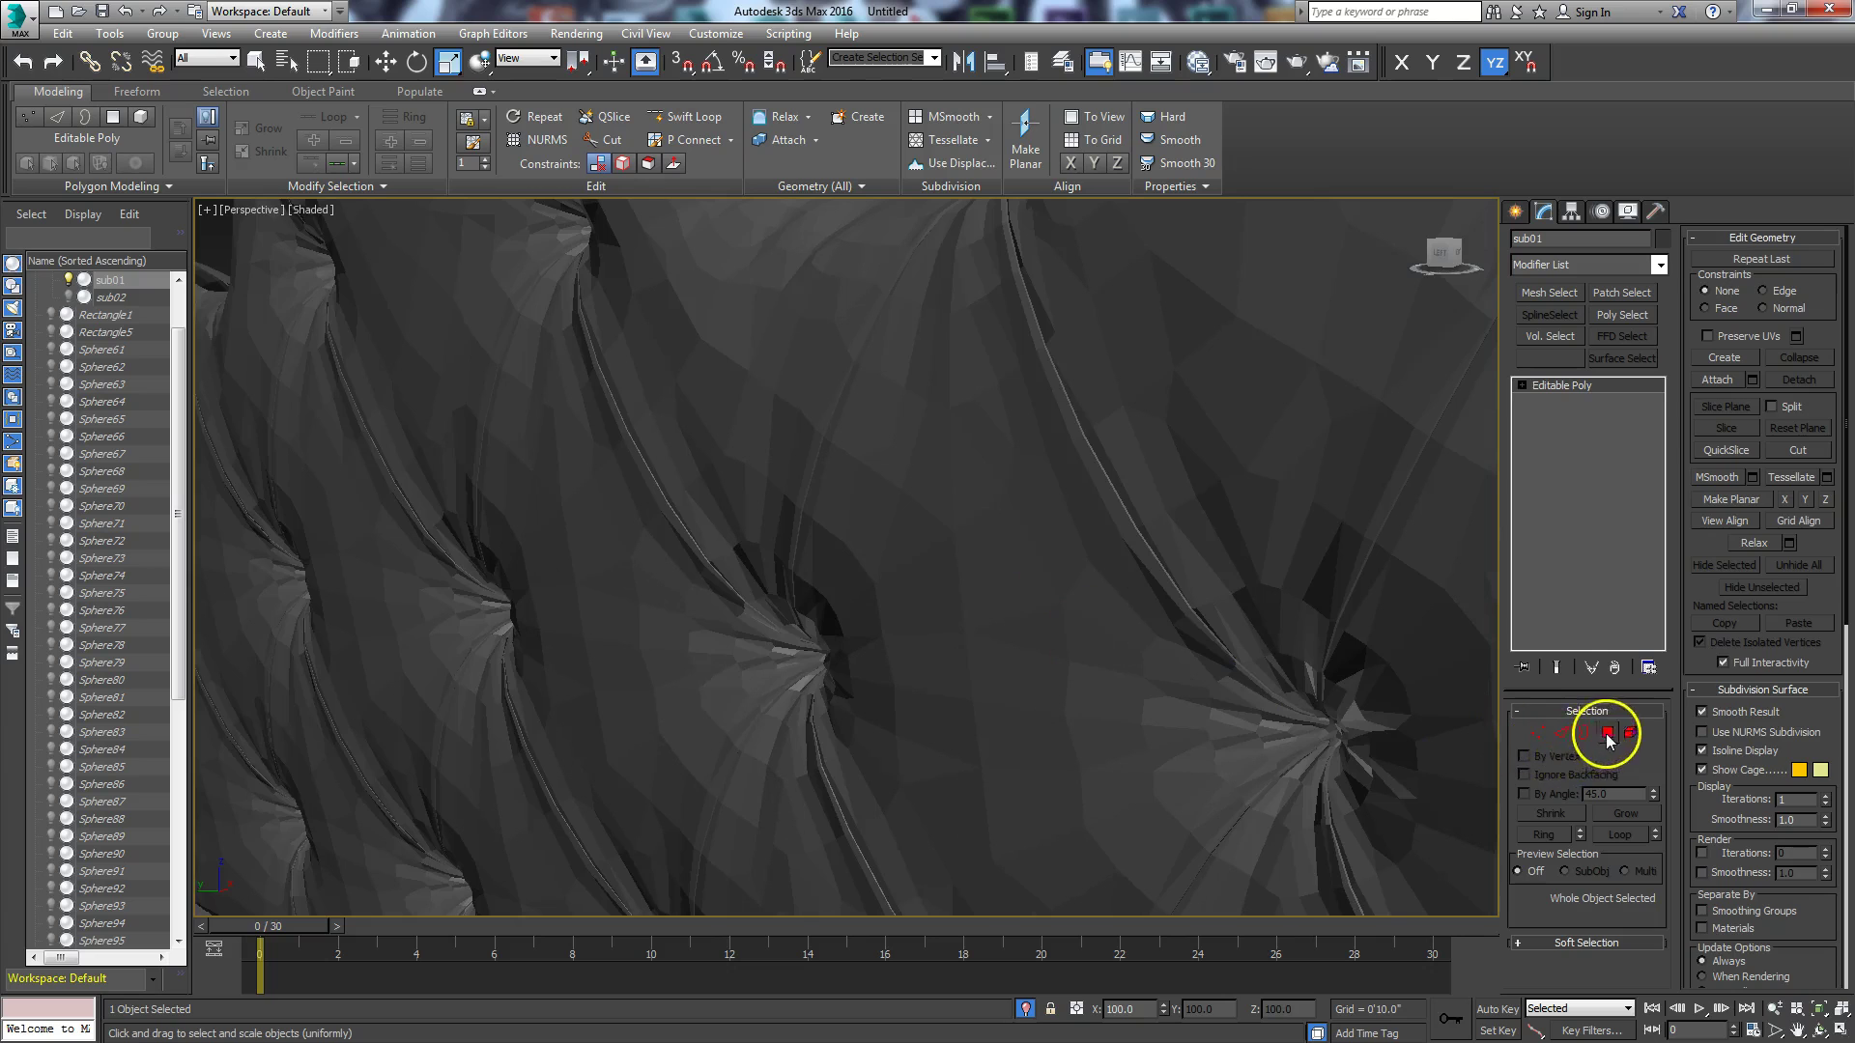
# Step: Auto smooth all of the upholstery's polygons with the 45.0 threshold and clear the polygon selection
pyautogui.click(1606, 733)
pyautogui.scroll(-5, 1114, 686)
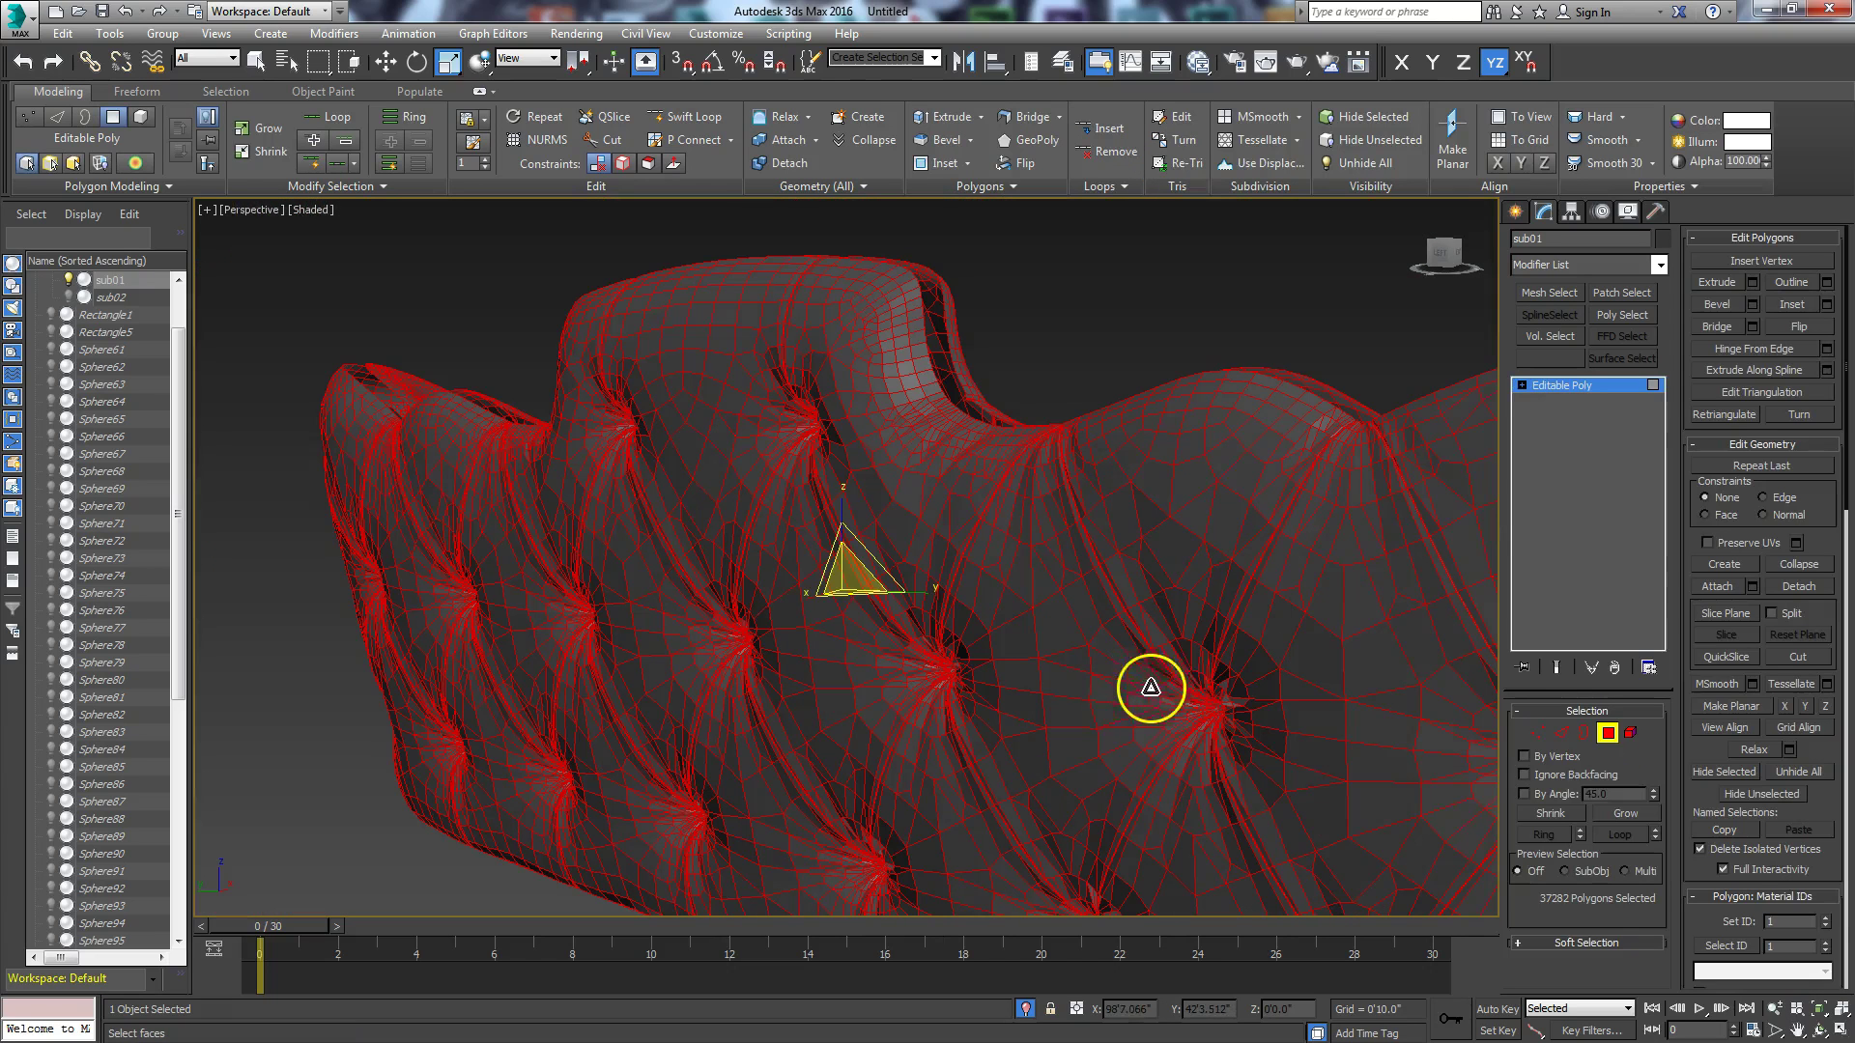
pyautogui.moveTo(1814, 808); pyautogui.dragTo(1816, 259)
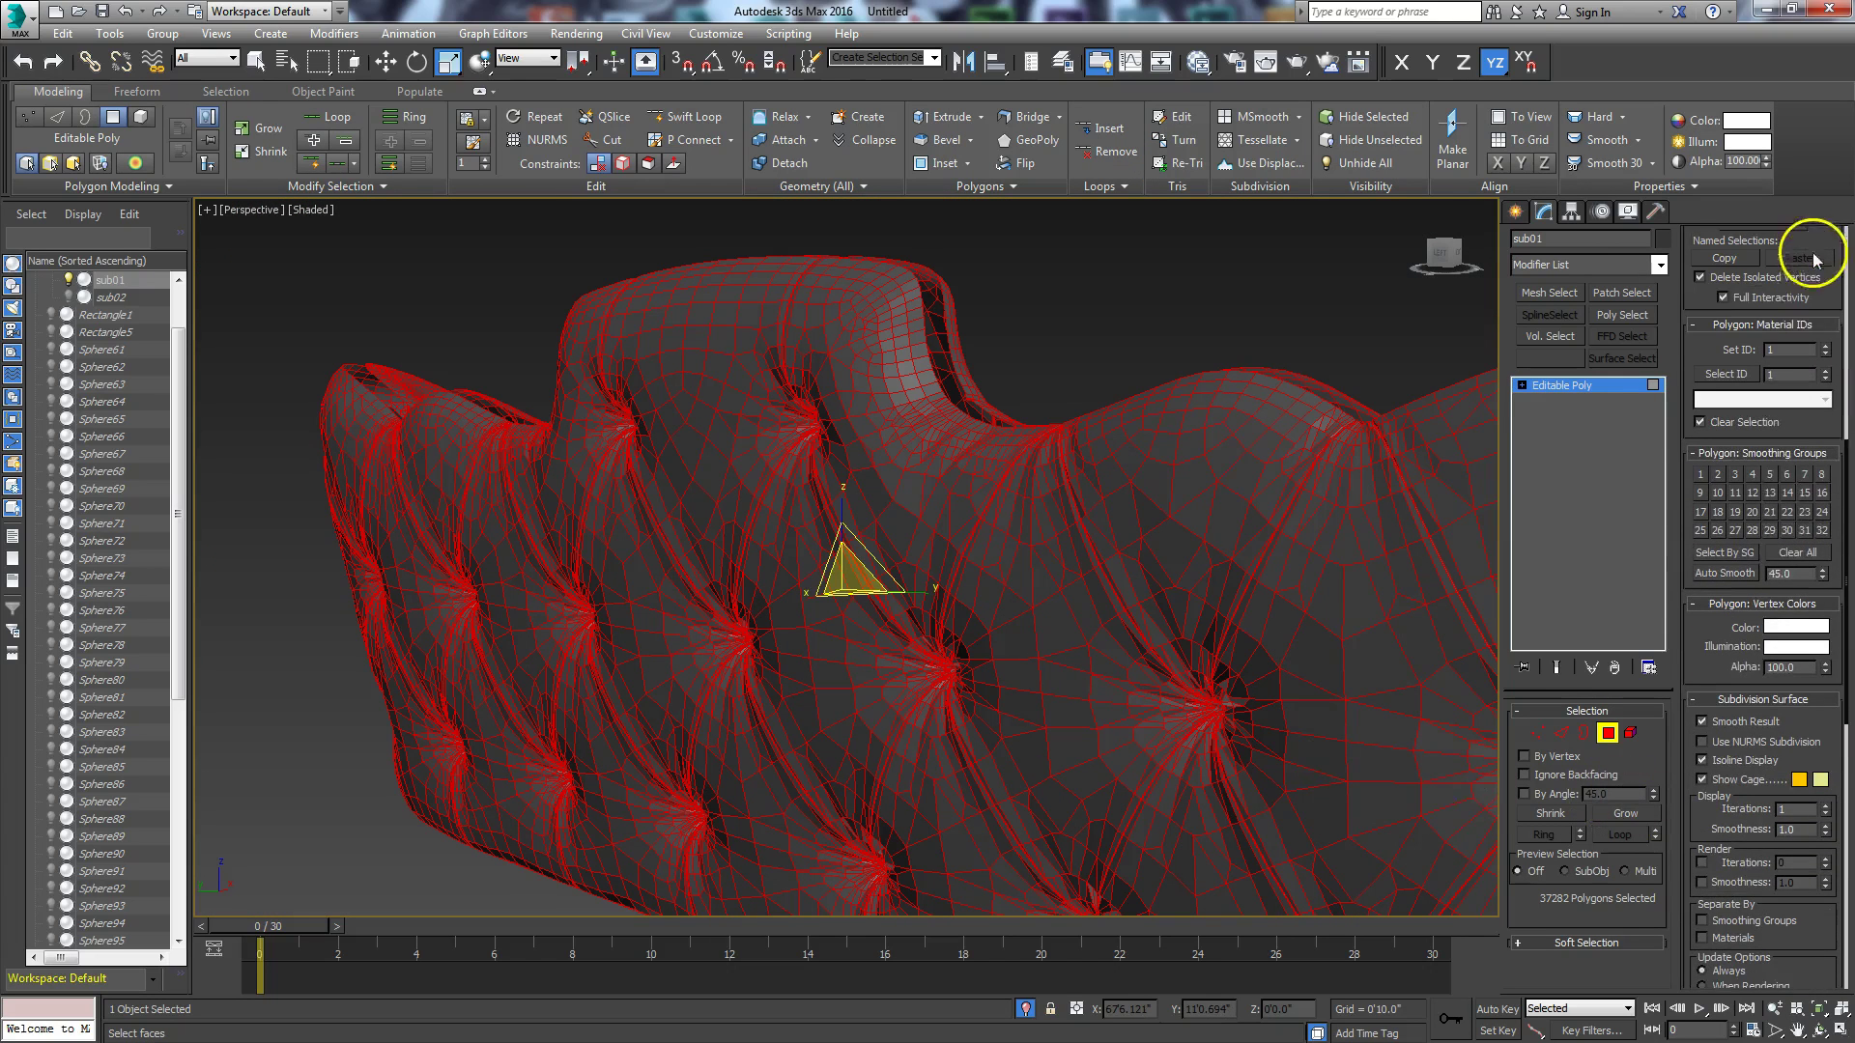
pyautogui.click(1712, 572)
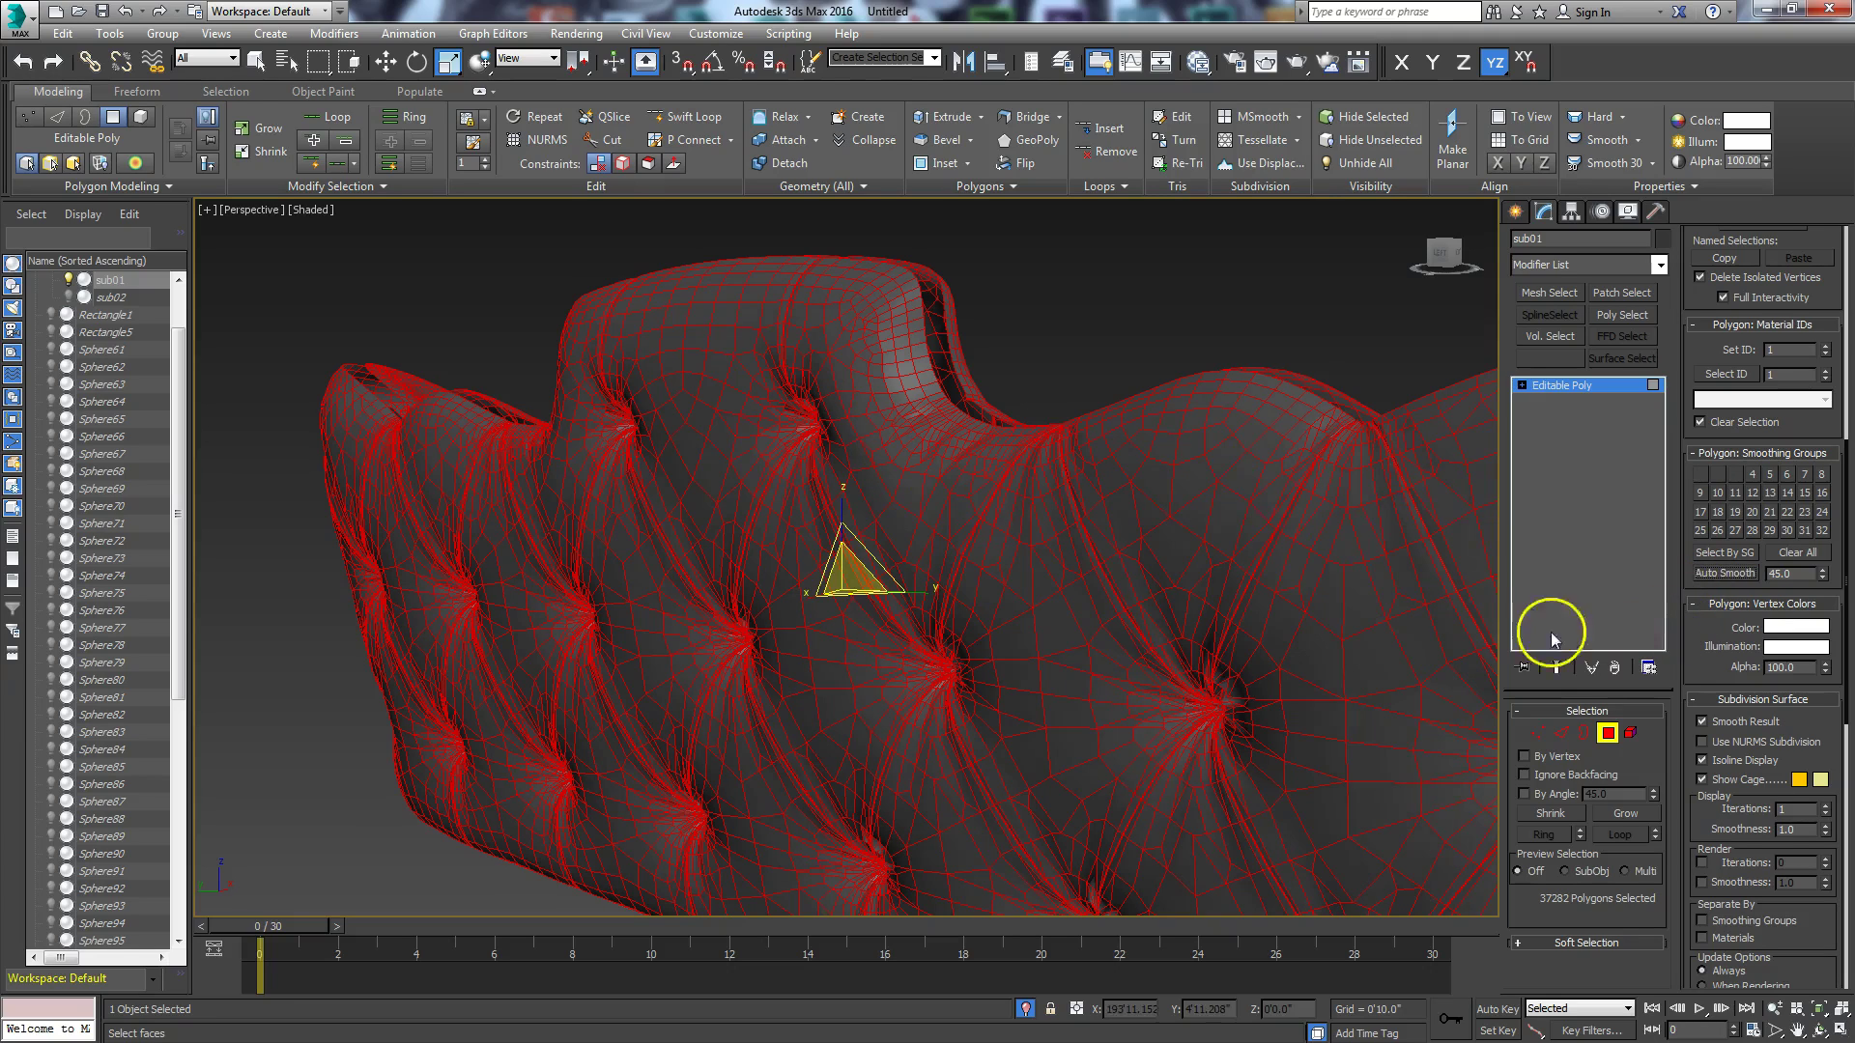
pyautogui.click(1206, 317)
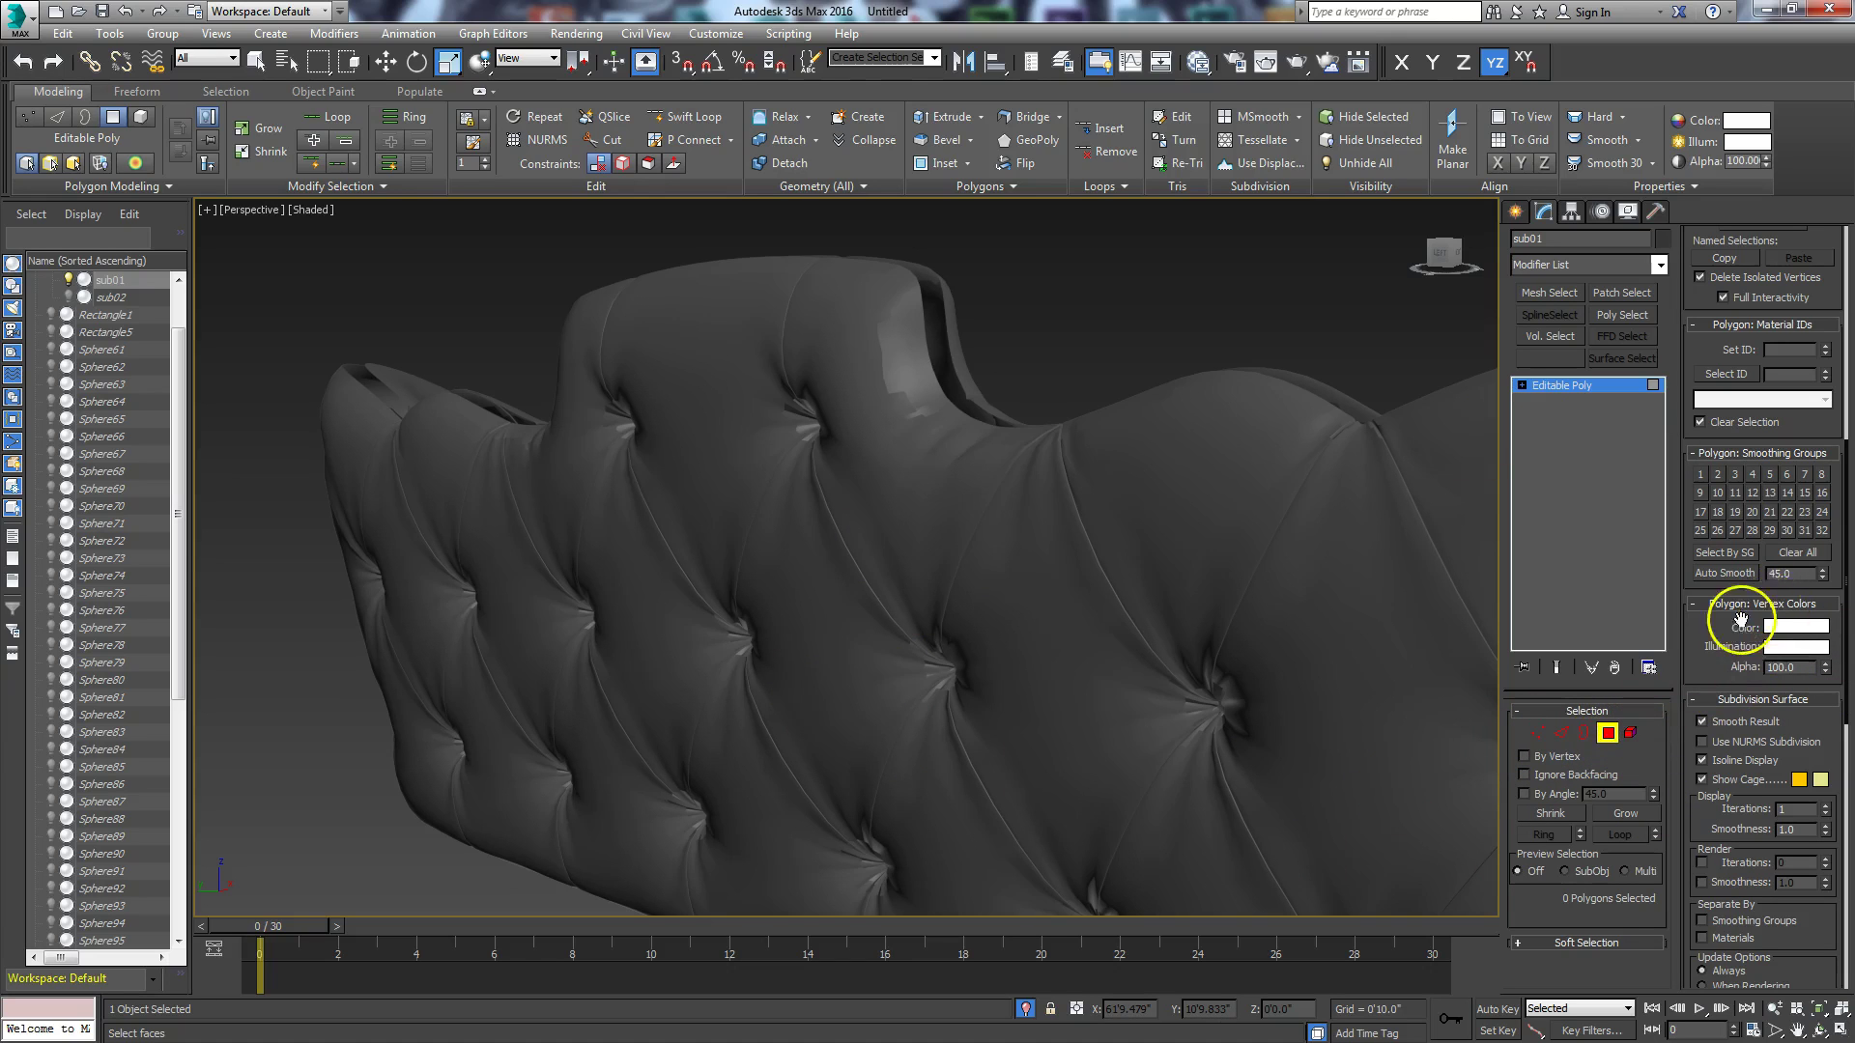
# Step: Enter vertex editing on the upholstery for a close-up of the faceted patch beside the raised backrest's curved edge
pyautogui.scroll(3, 919, 419)
pyautogui.moveTo(918, 418); pyautogui.dragTo(953, 531, button='middle')
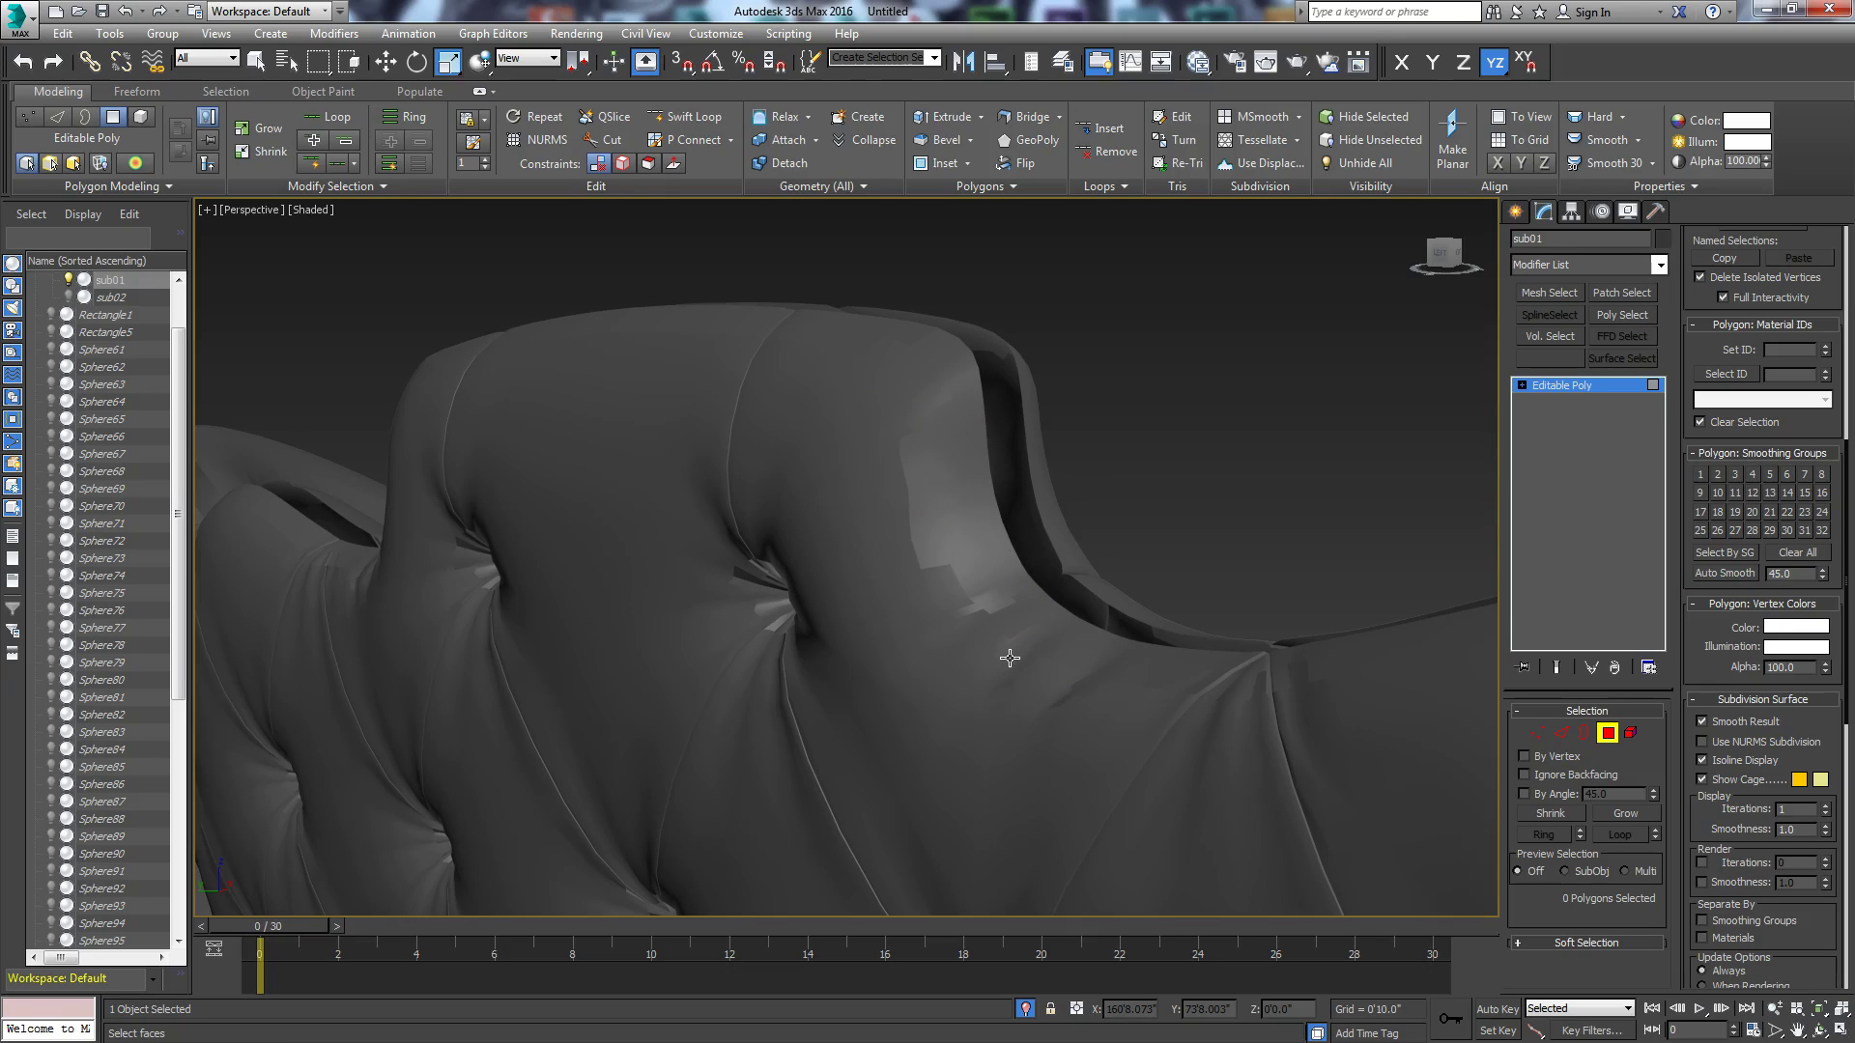
pyautogui.click(1534, 729)
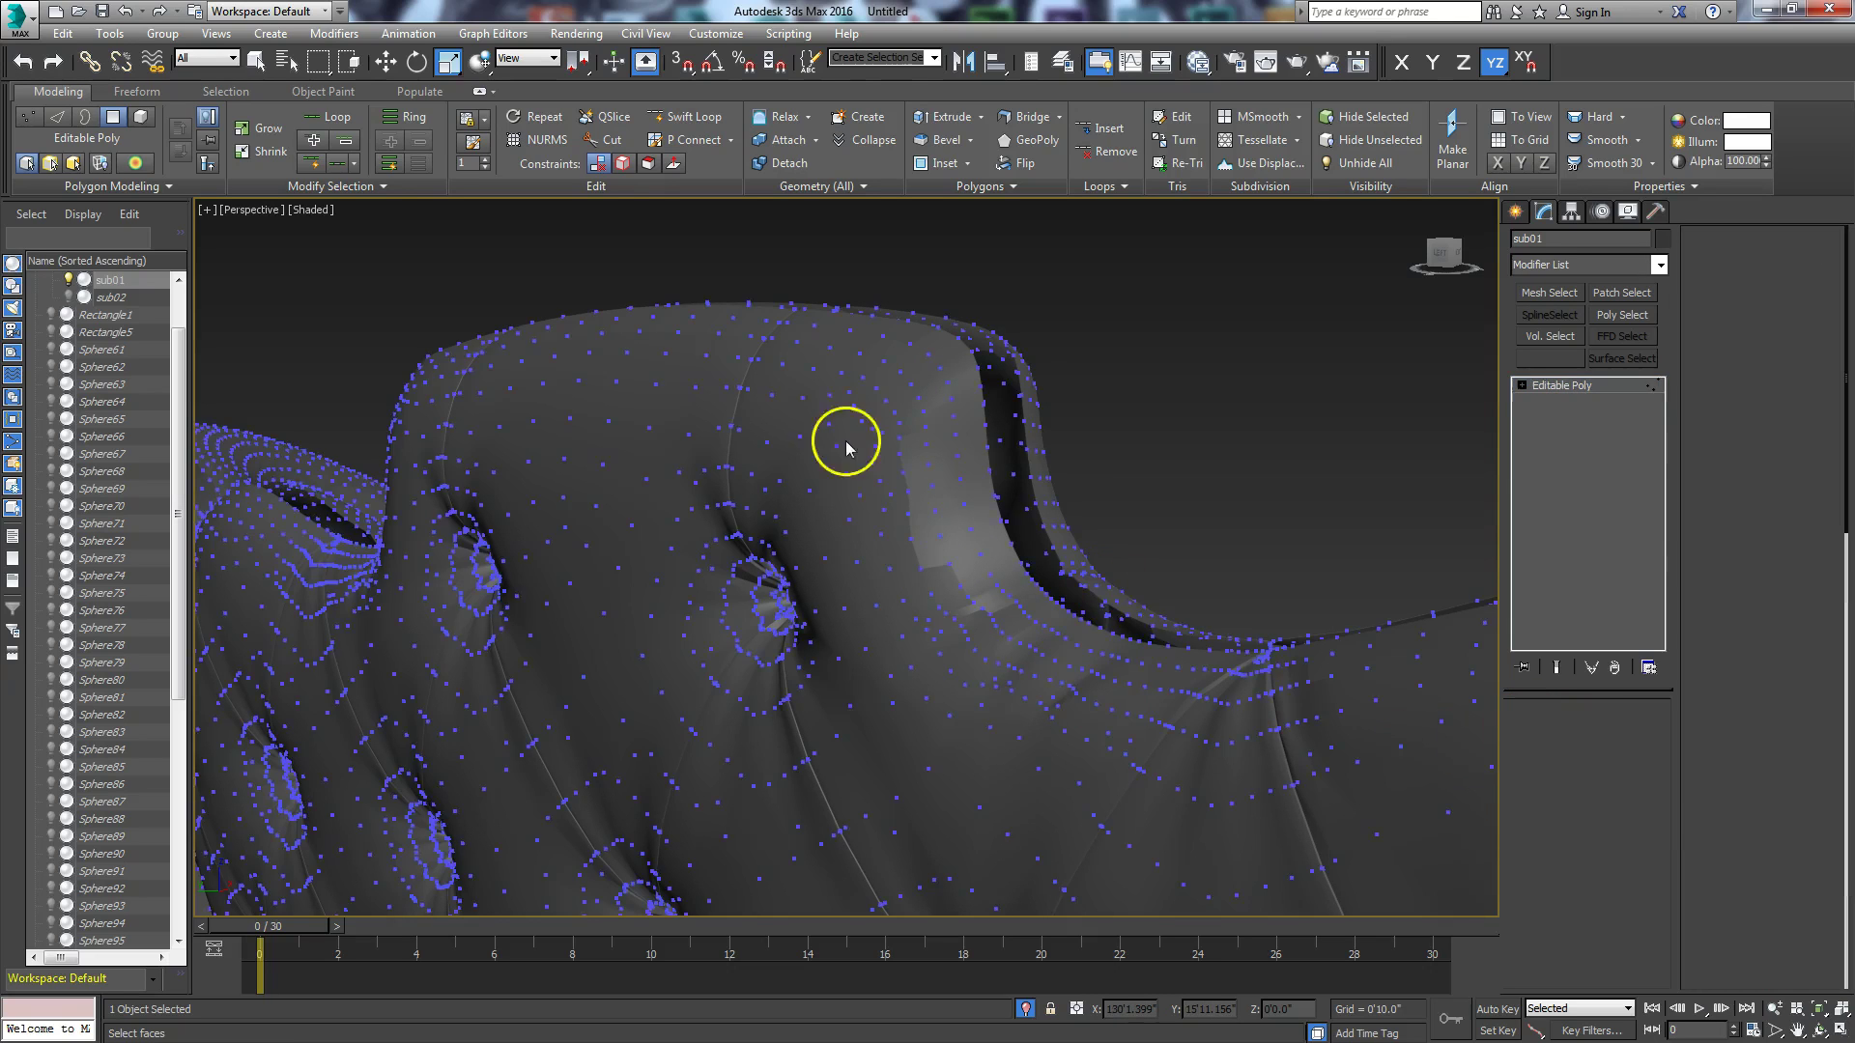
pyautogui.scroll(5, 850, 446)
pyautogui.moveTo(881, 475); pyautogui.dragTo(849, 513, button='middle')
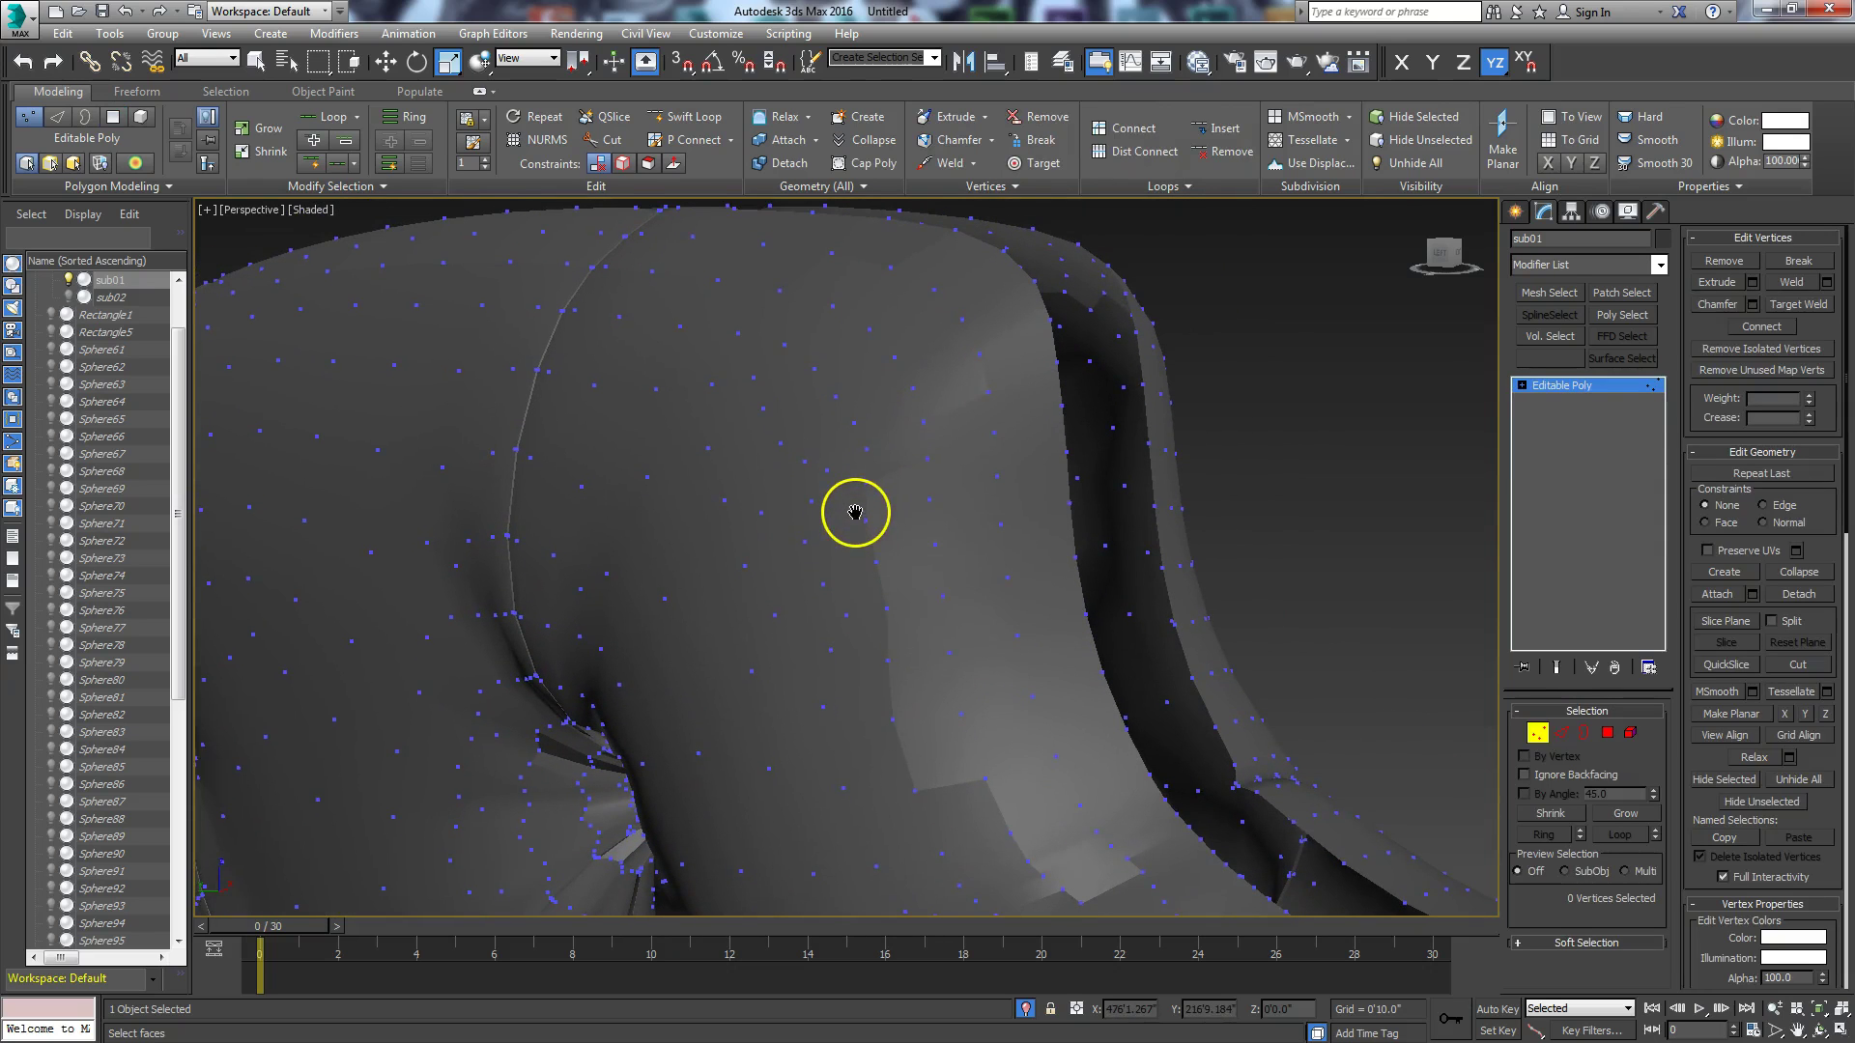
pyautogui.scroll(3, 867, 505)
pyautogui.scroll(-3, 869, 506)
# Step: Pull one vertex at the faceted patch's corner away to test whether the surface is joined there, and undo the move
pyautogui.click(847, 526)
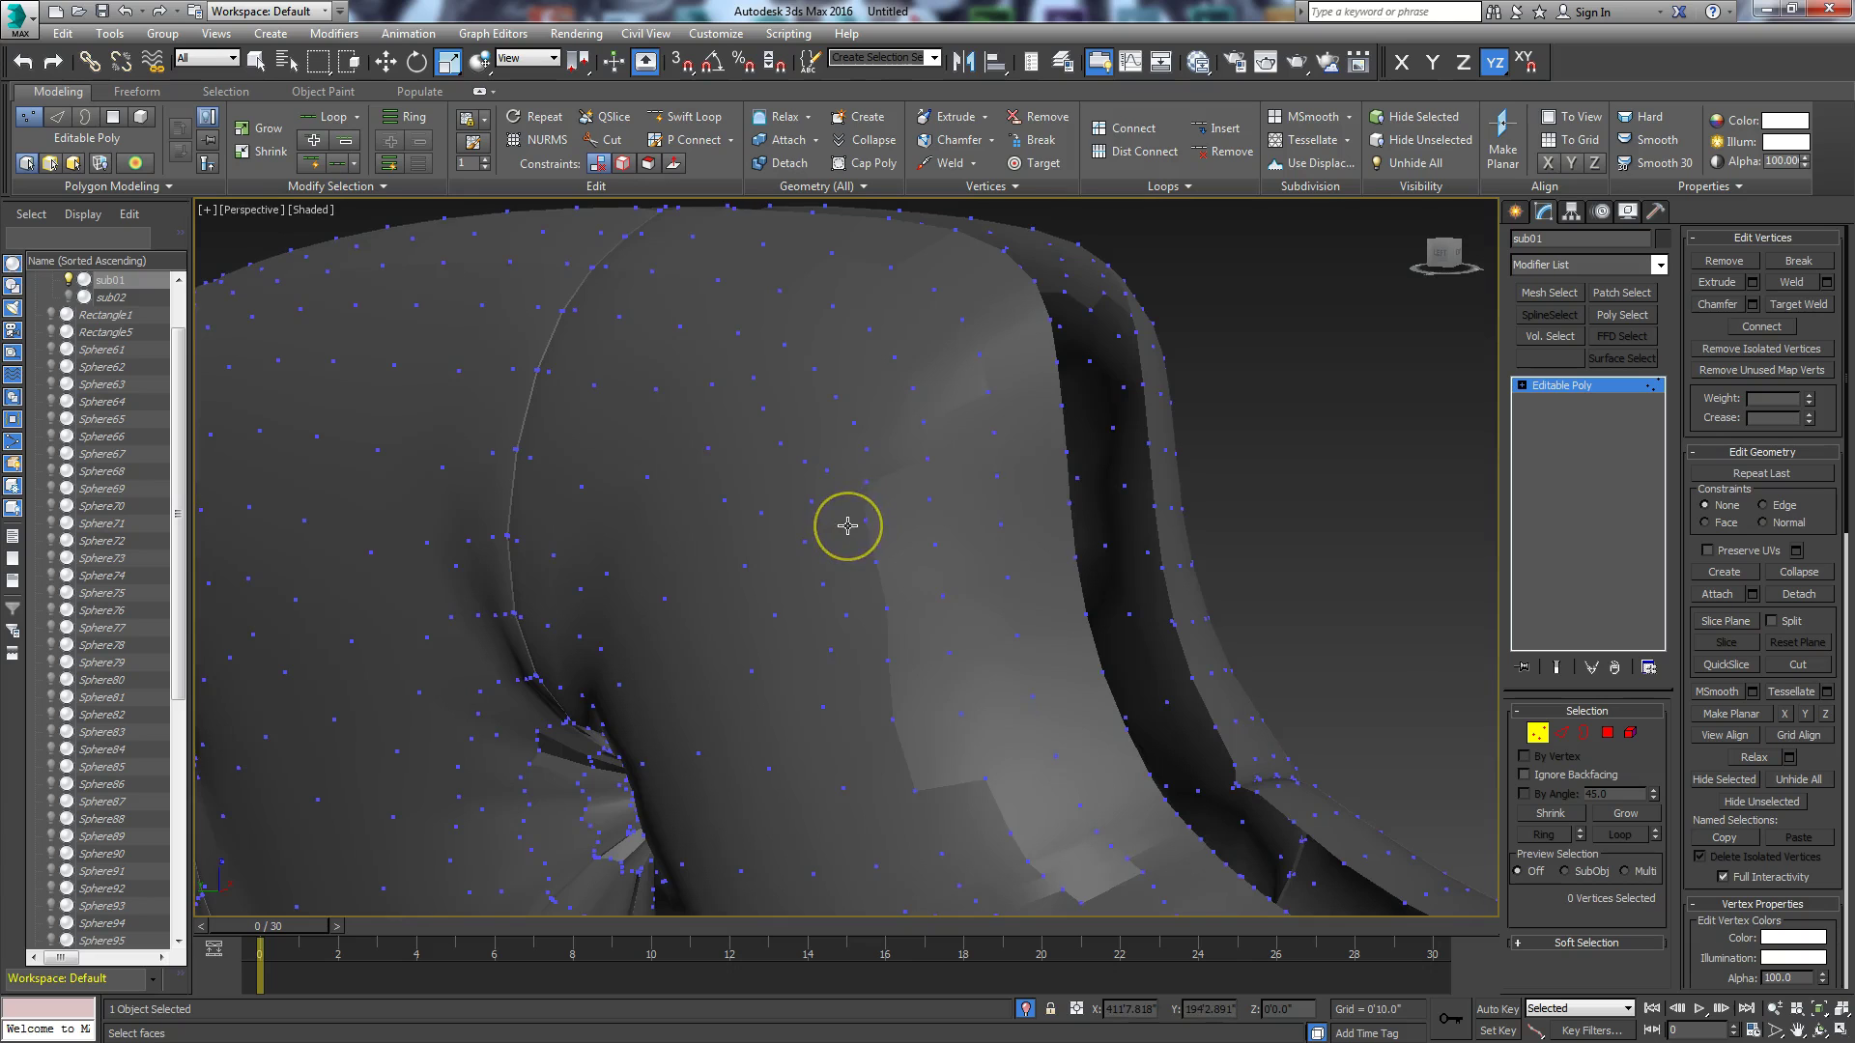
pyautogui.scroll(-5, 846, 525)
pyautogui.scroll(5, 866, 596)
pyautogui.press('u')
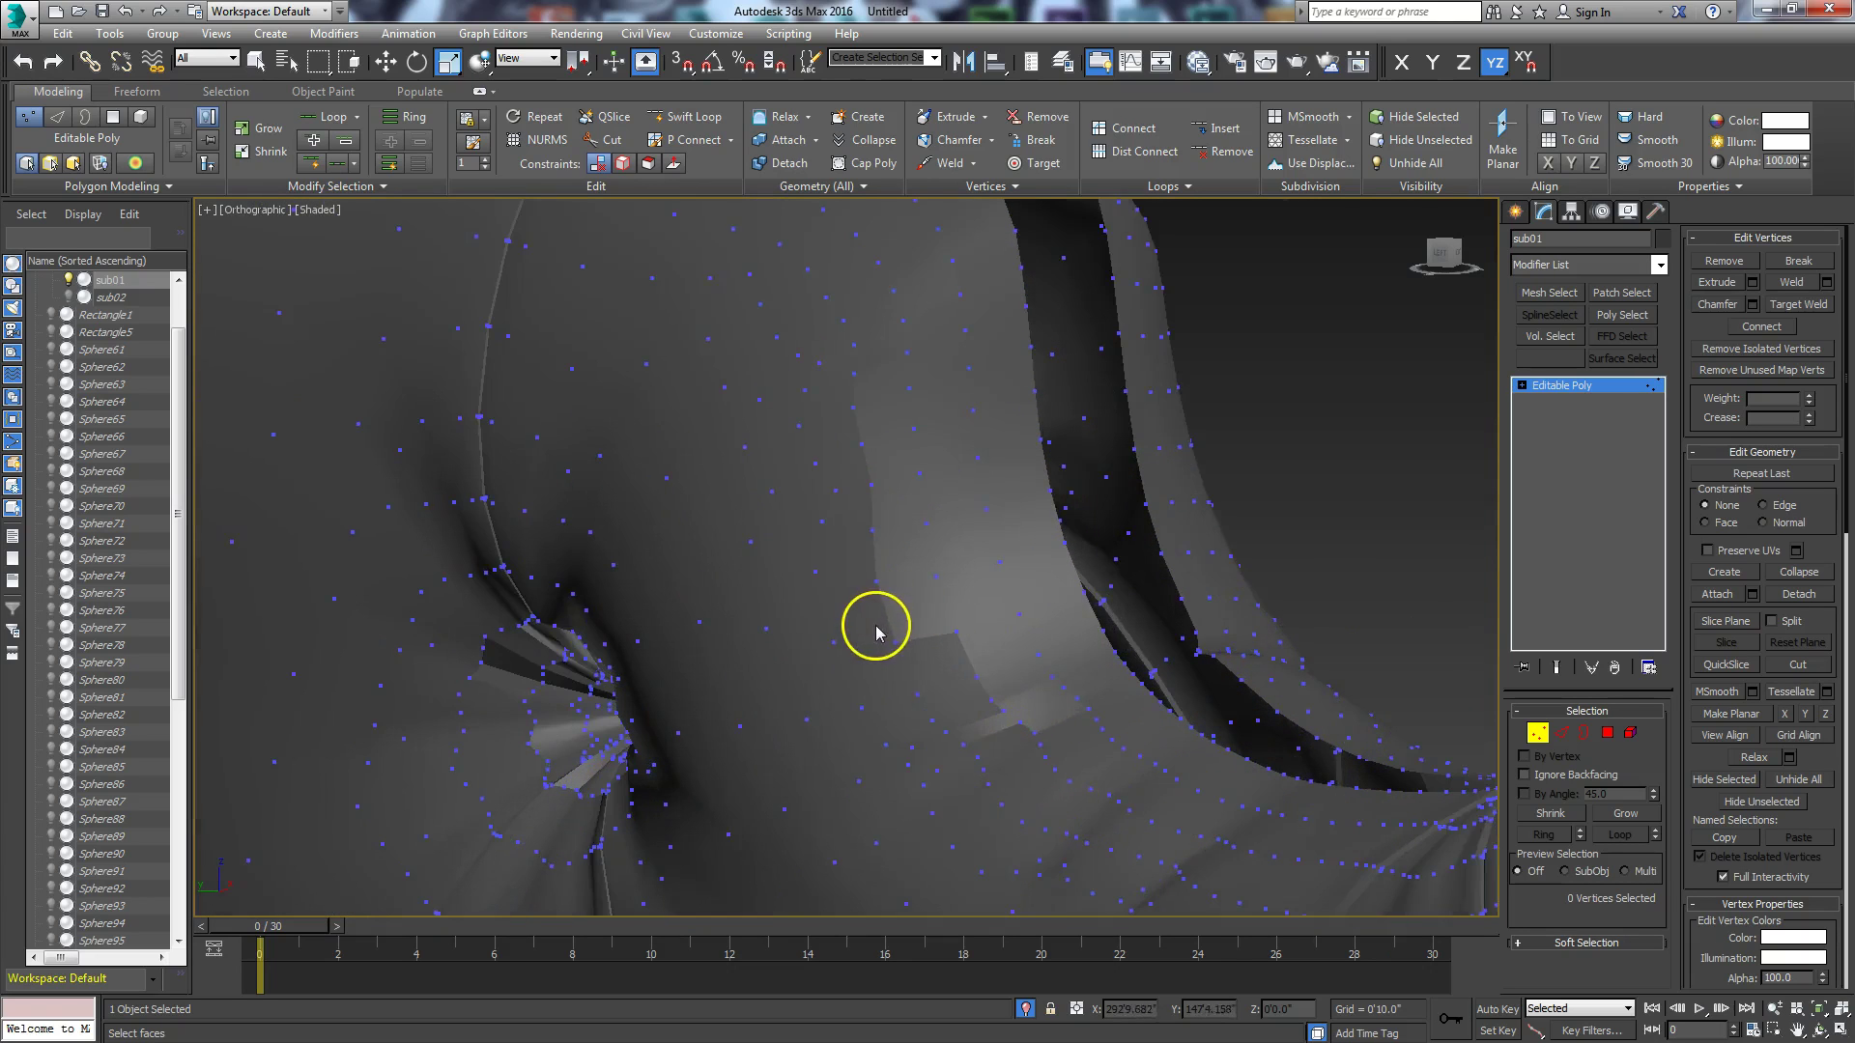
pyautogui.scroll(3, 854, 547)
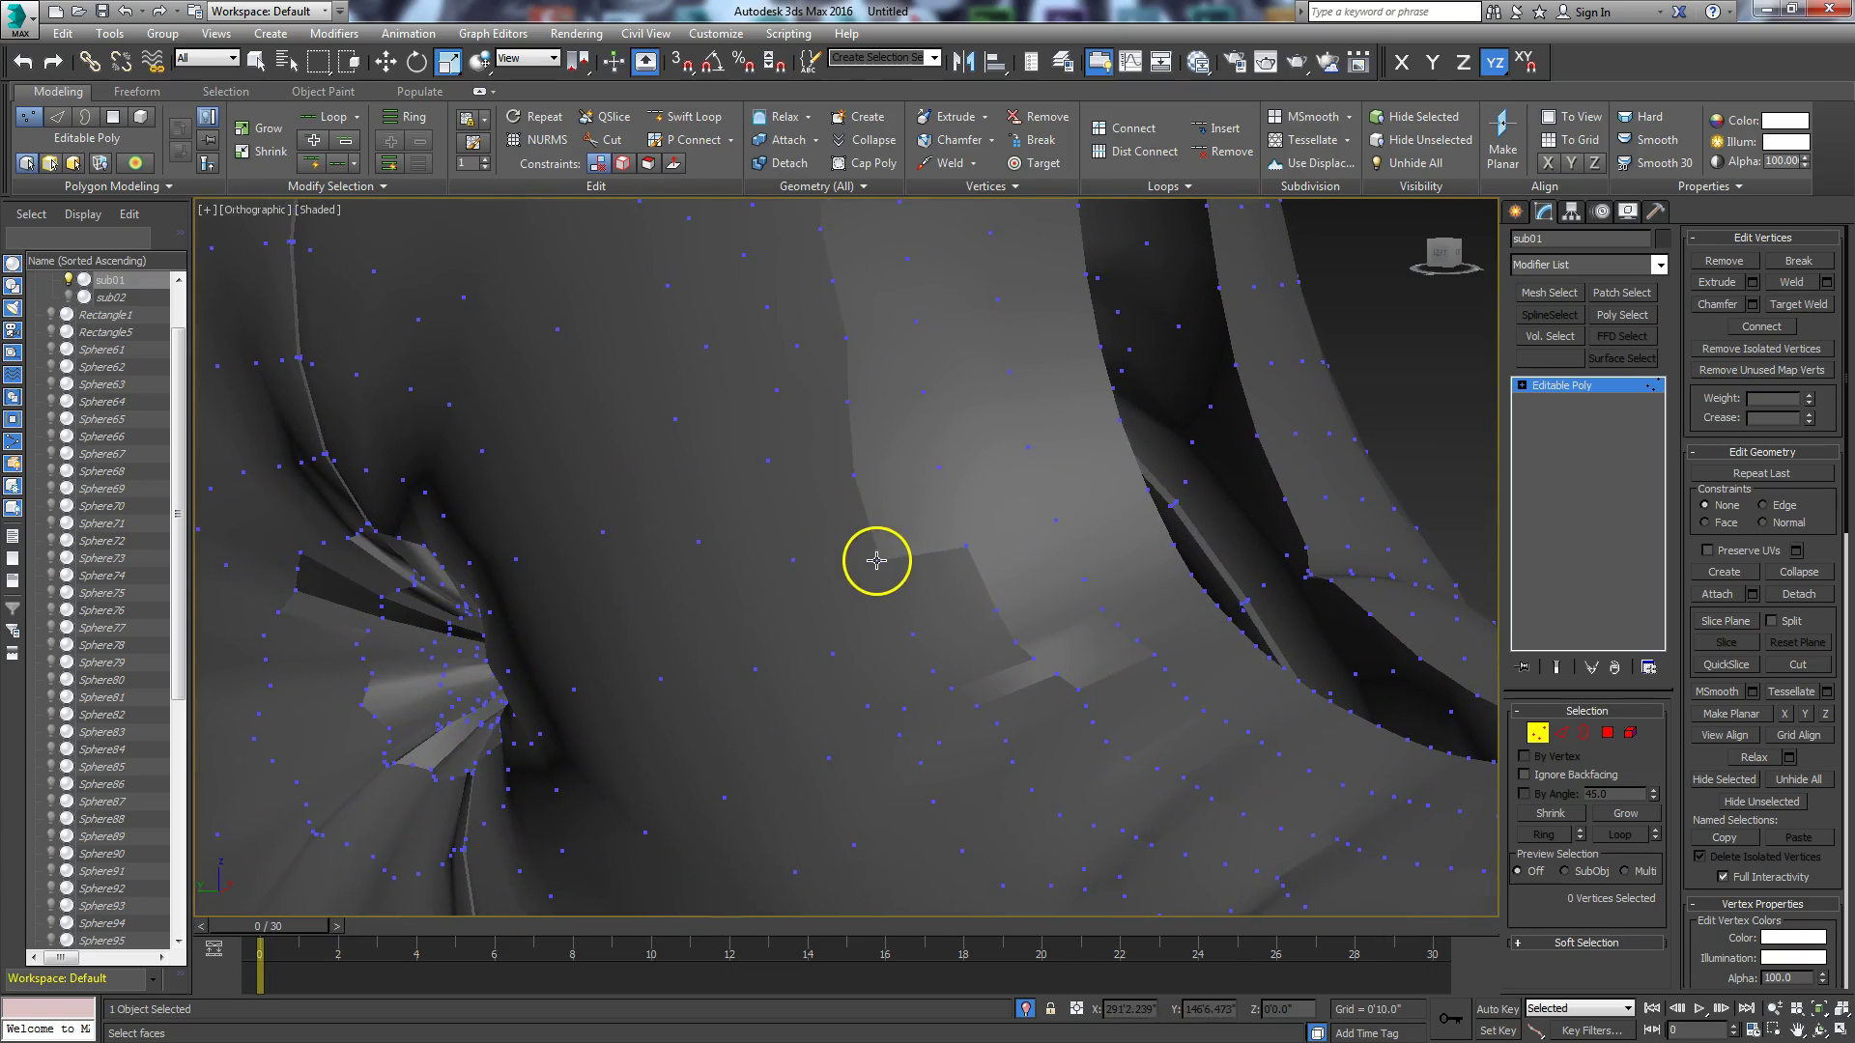
pyautogui.click(887, 568)
pyautogui.click(898, 594)
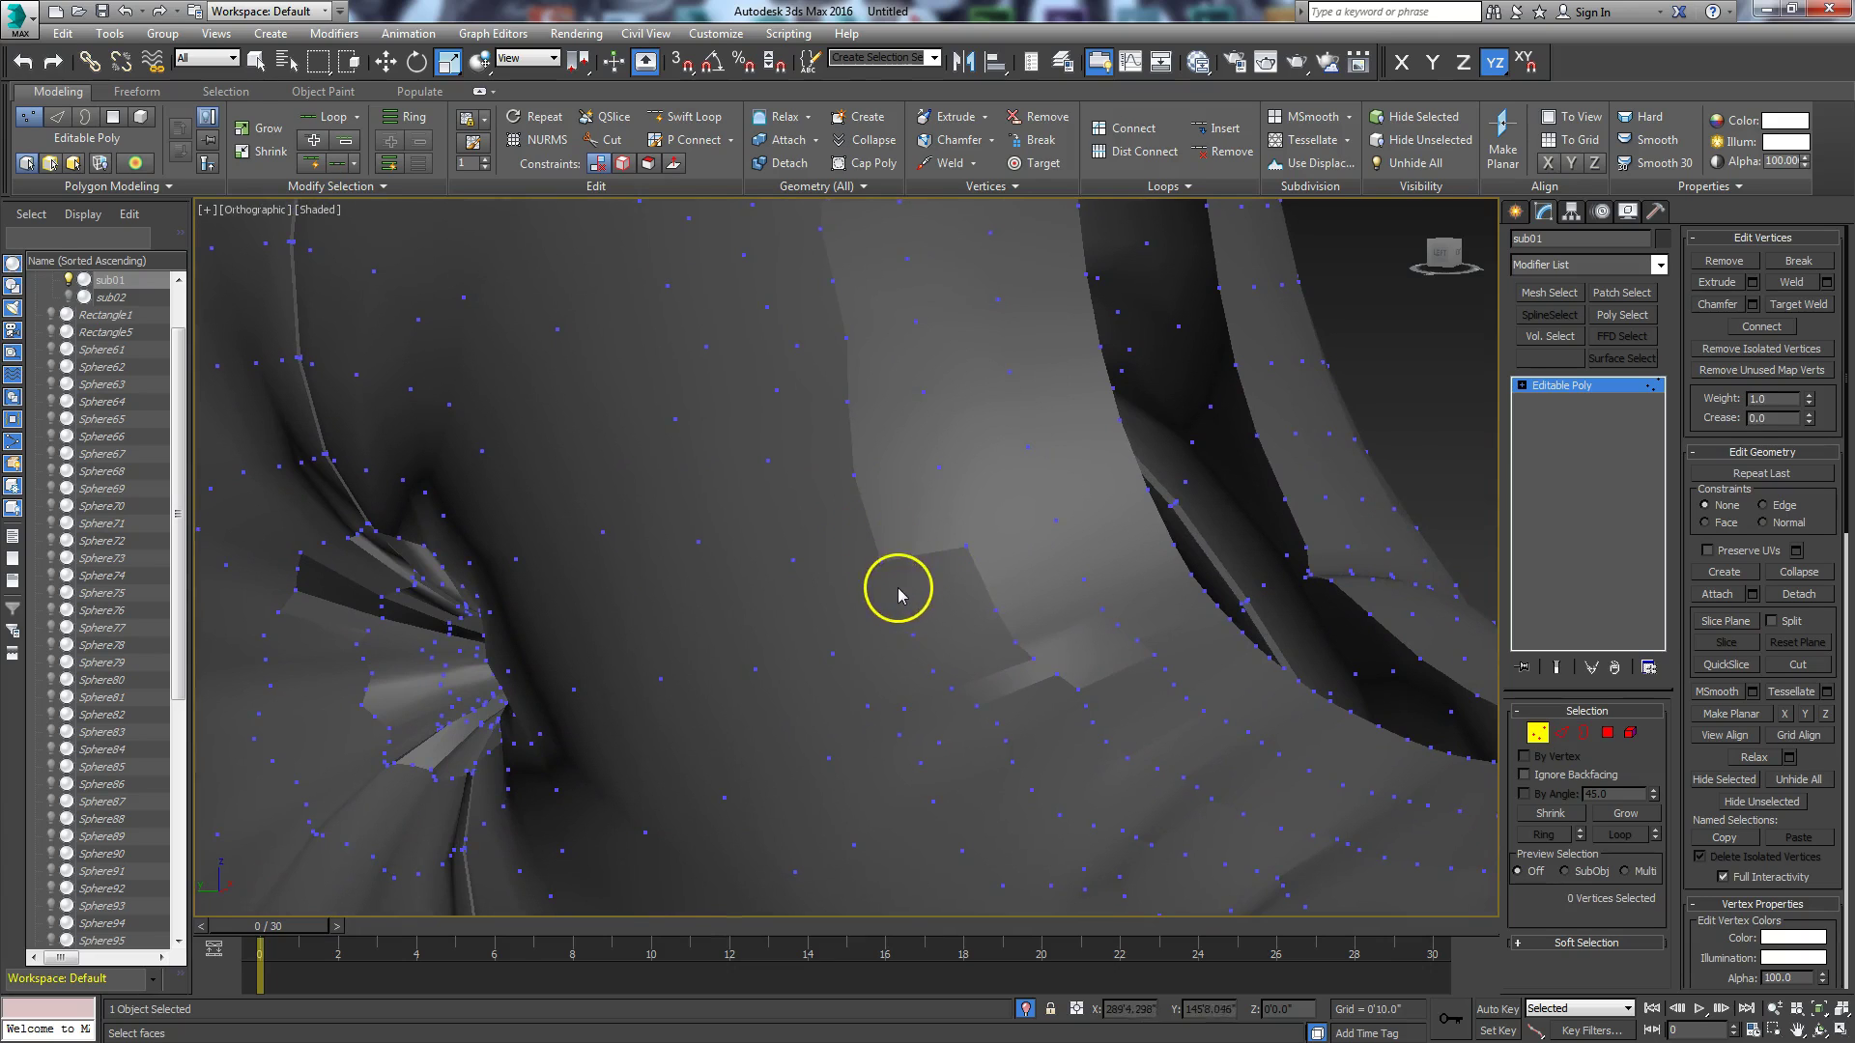
pyautogui.click(882, 558)
pyautogui.rightClick(883, 552)
pyautogui.click(960, 609)
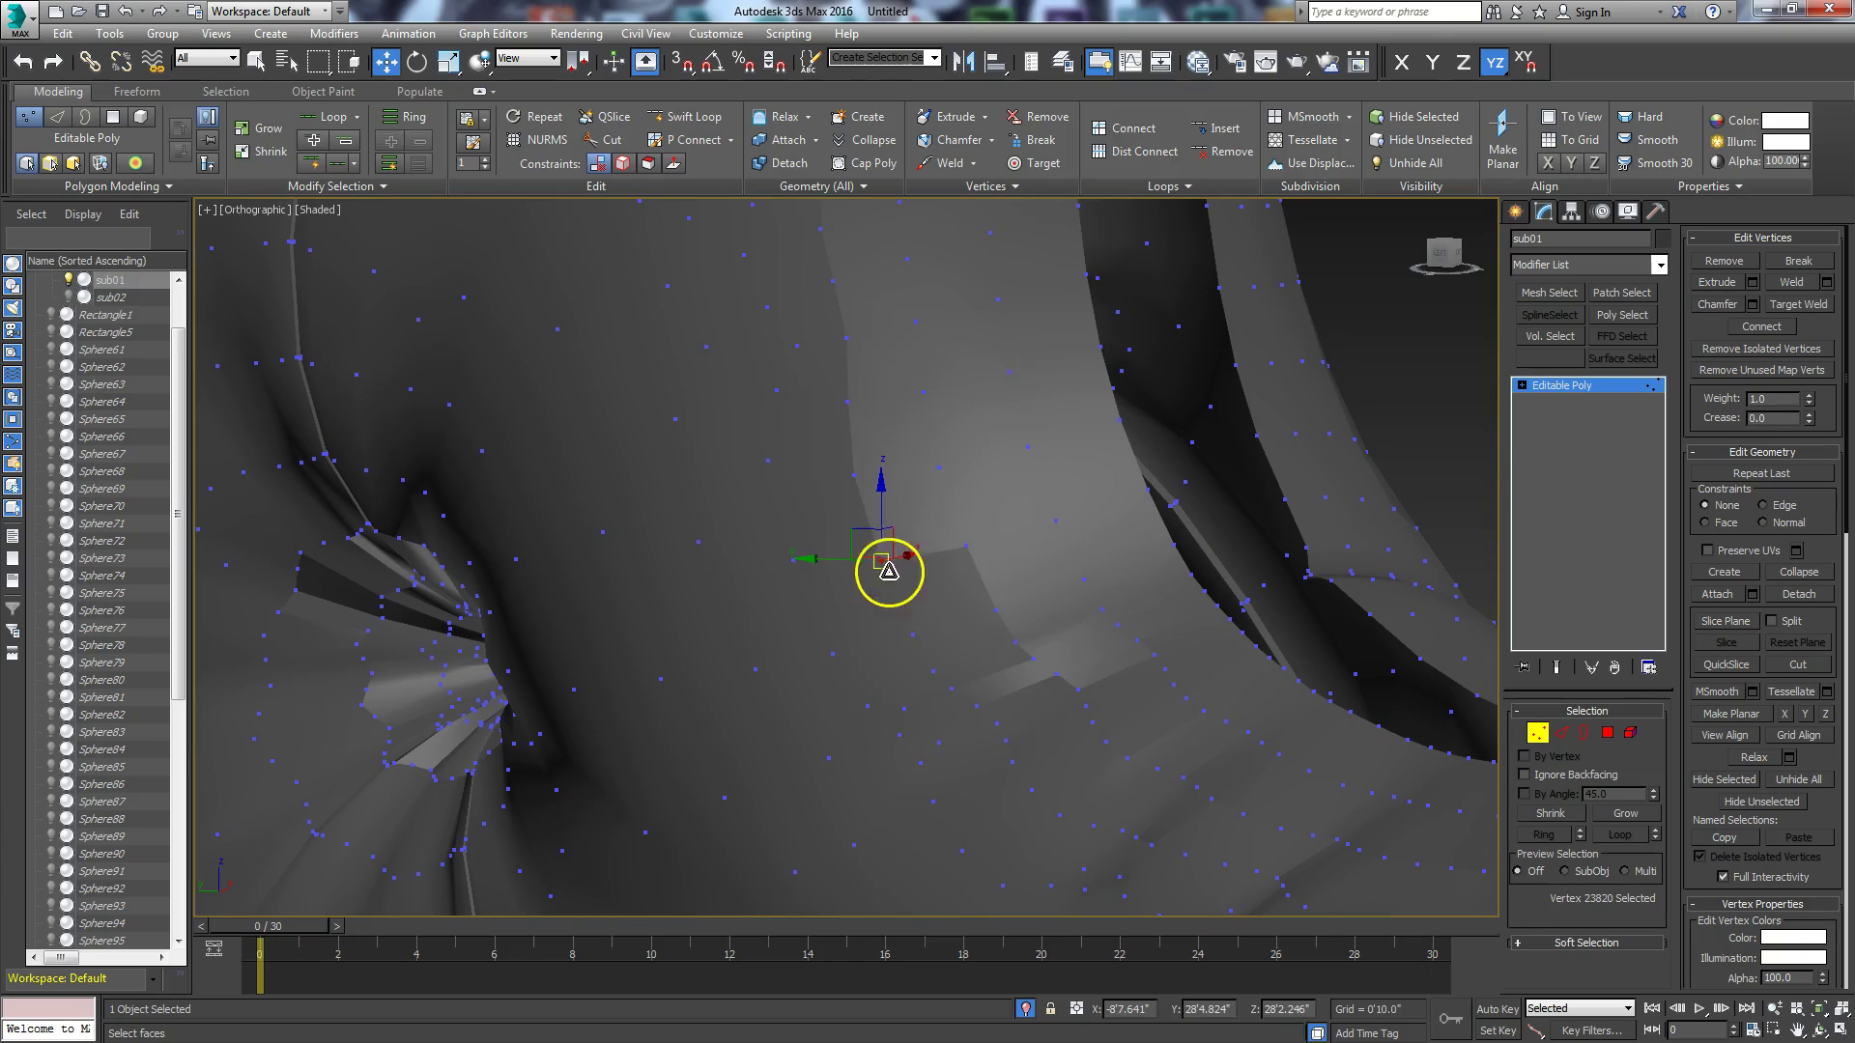
pyautogui.moveTo(894, 539)
pyautogui.mouseDown()
pyautogui.moveTo(878, 531)
pyautogui.moveTo(907, 480)
pyautogui.moveTo(894, 556)
pyautogui.mouseUp()
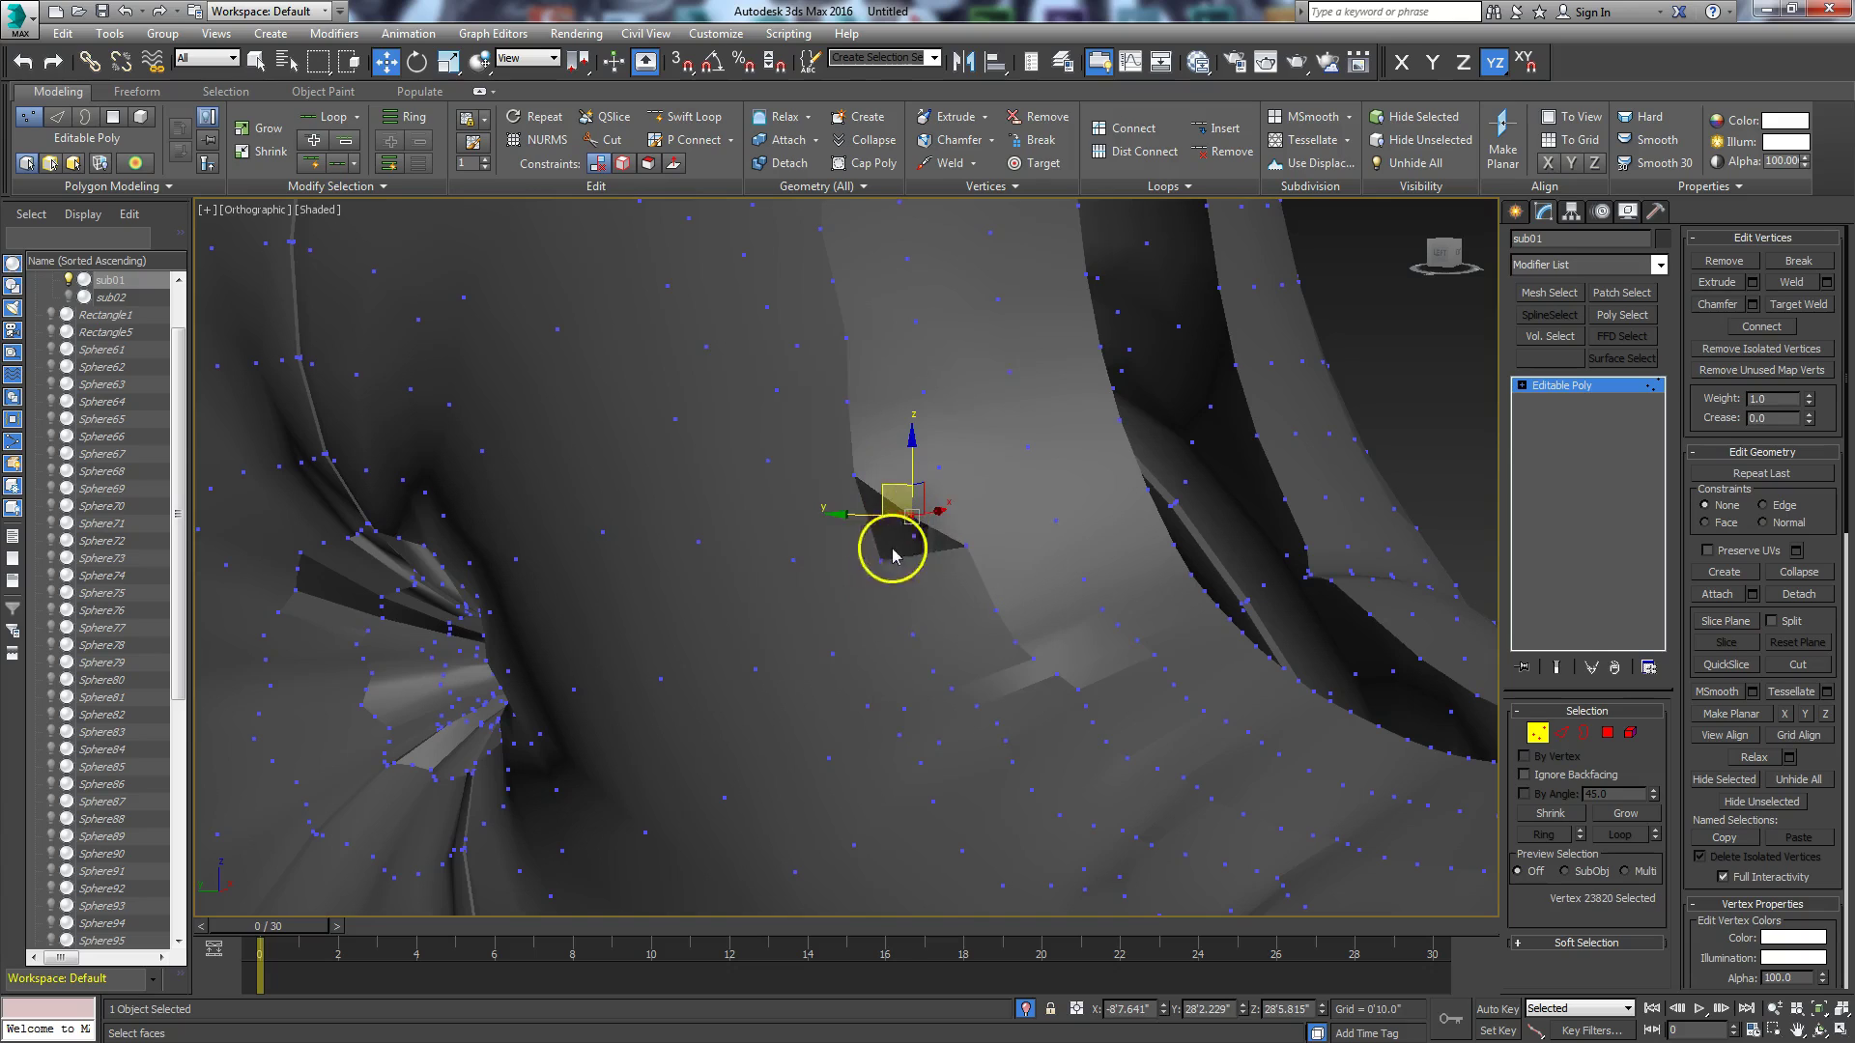
pyautogui.click(122, 17)
# Step: Weld all of the upholstery's vertices with a 0.01" threshold and leave vertex editing
pyautogui.scroll(-8, 848, 725)
pyautogui.moveTo(849, 704); pyautogui.dragTo(927, 489, button='middle')
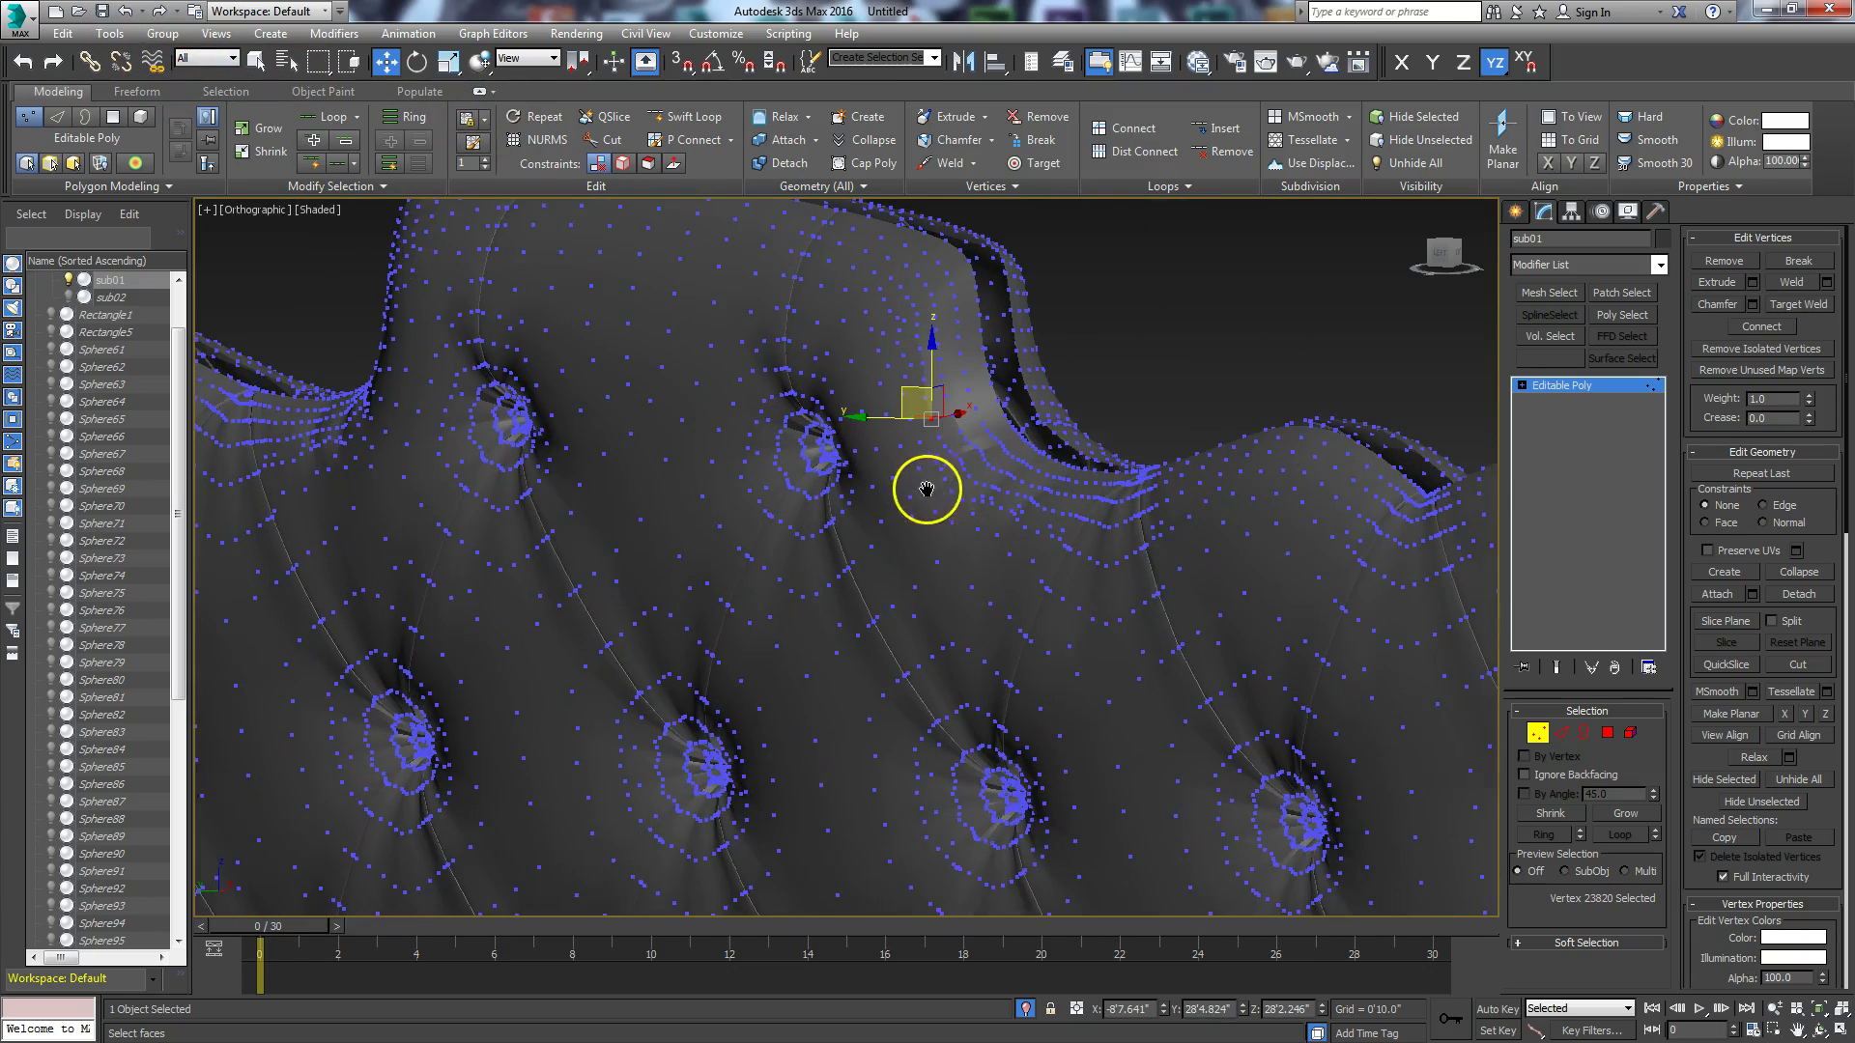
pyautogui.scroll(-3, 1033, 583)
pyautogui.scroll(-2, 1038, 584)
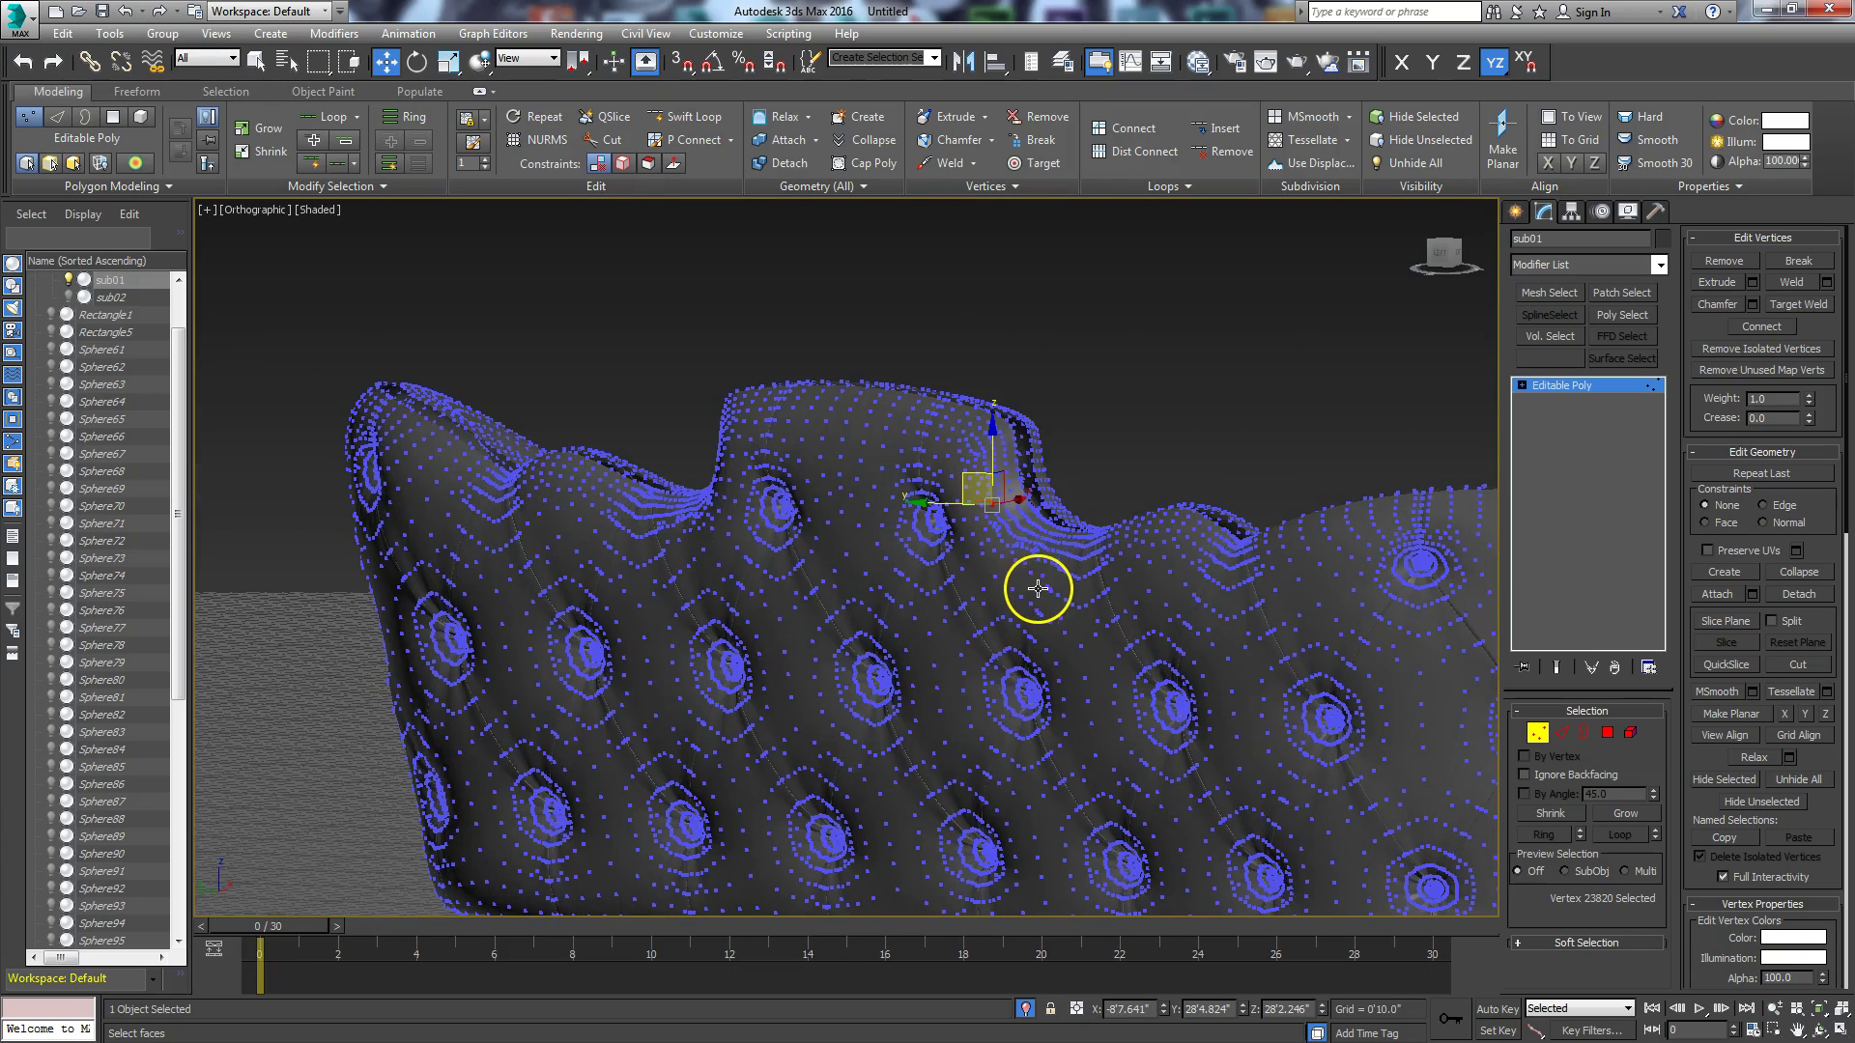
pyautogui.scroll(2, 1038, 584)
pyautogui.scroll(4, 977, 480)
pyautogui.scroll(3, 737, 542)
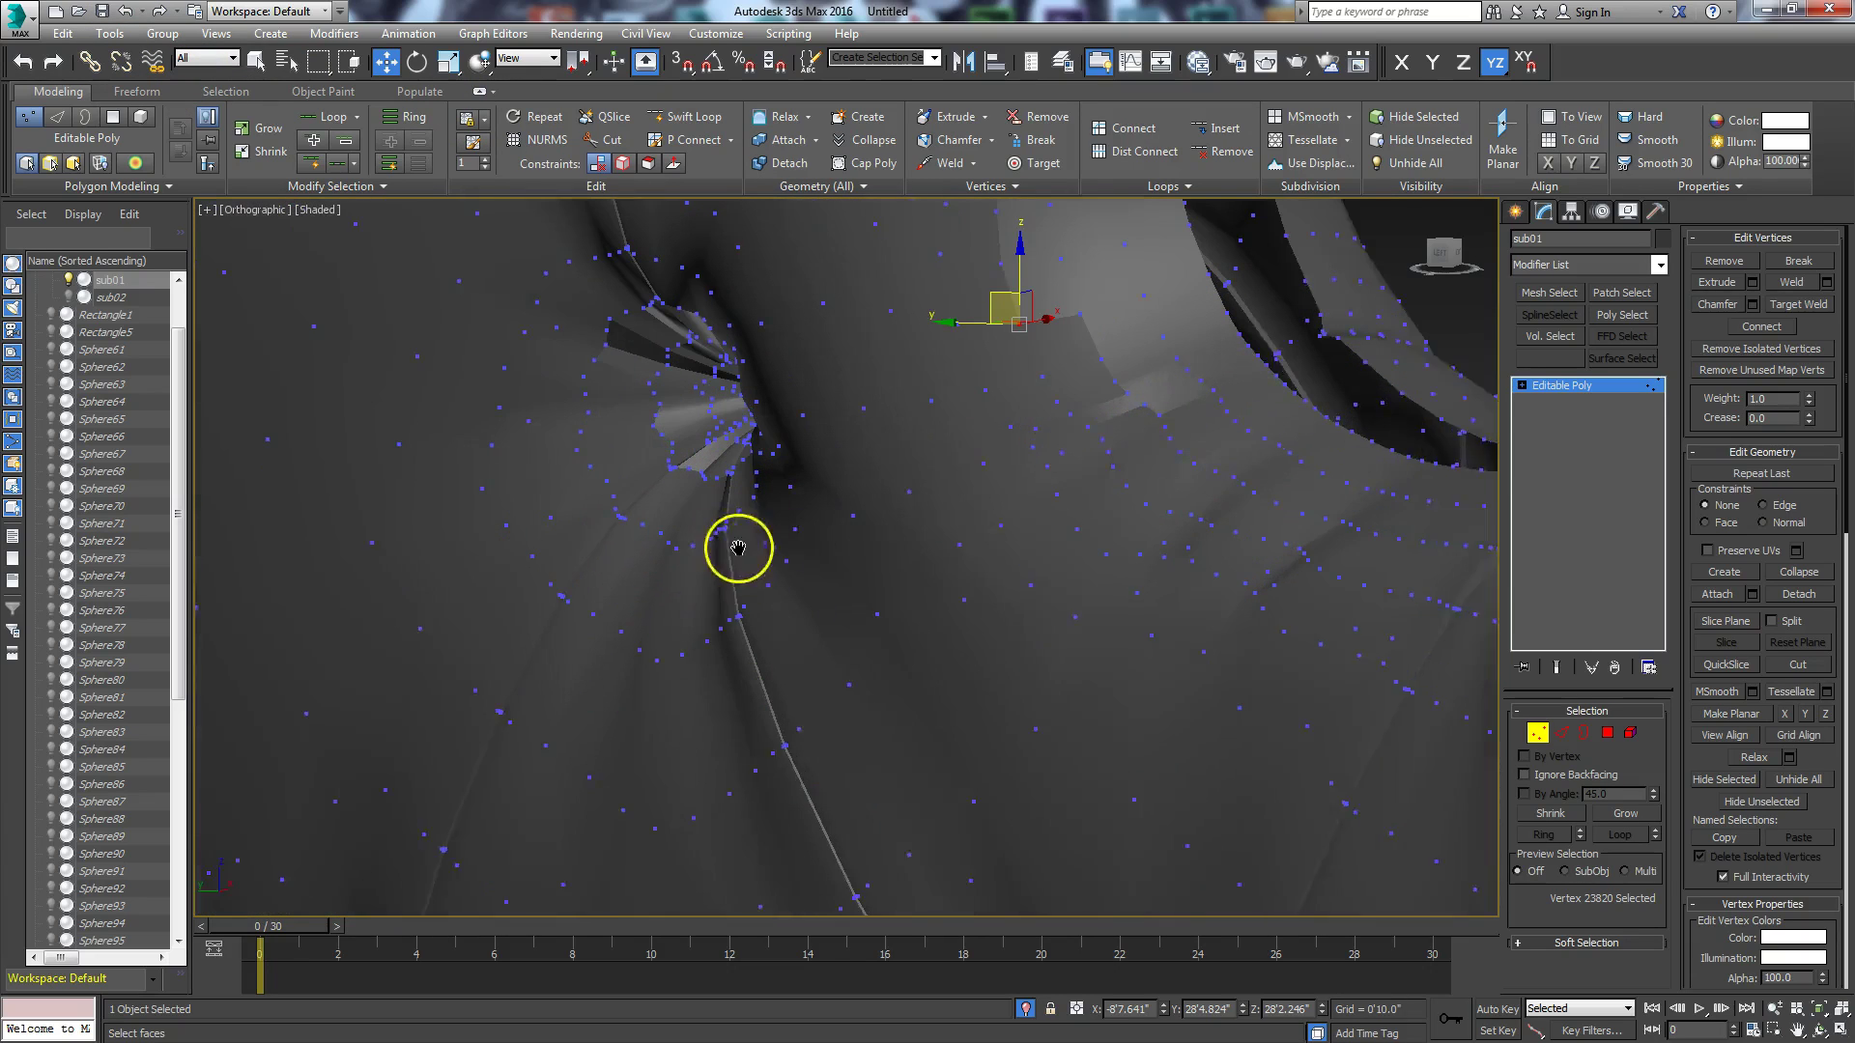
pyautogui.hotkey('ctrl', 'a')
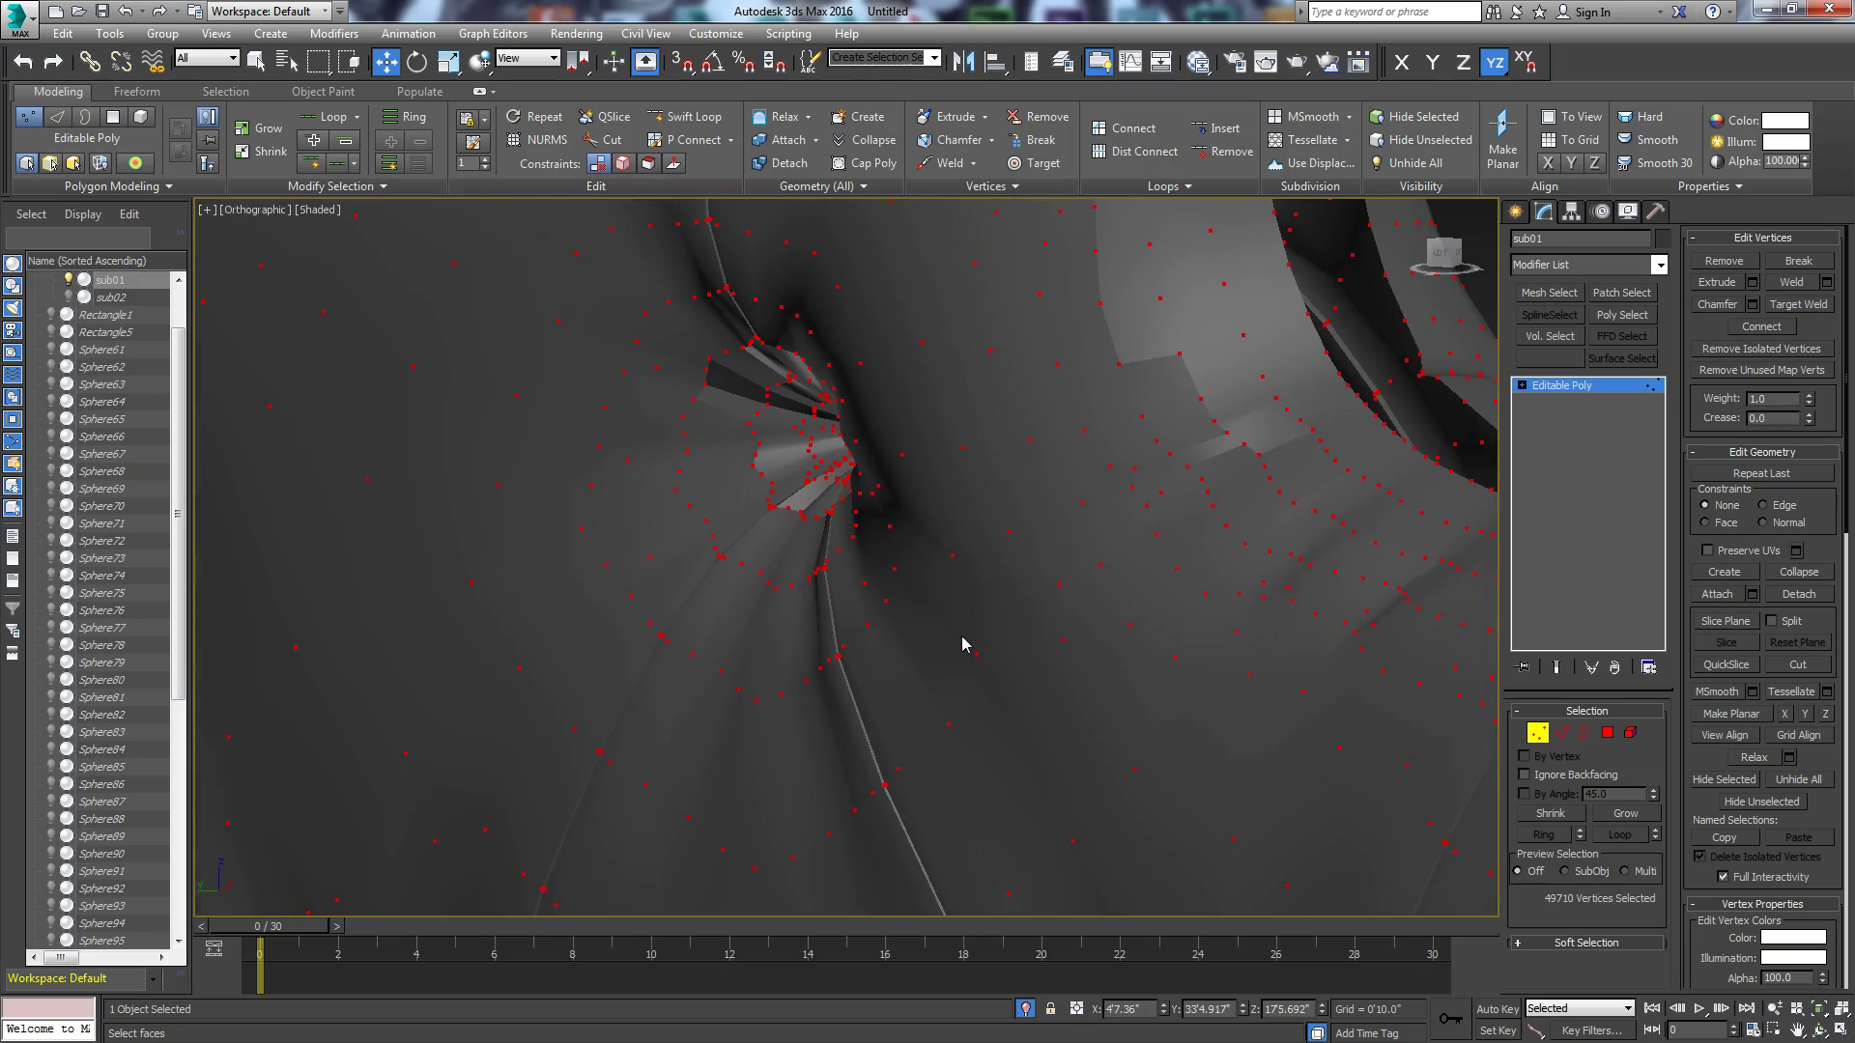
pyautogui.moveTo(1098, 464); pyautogui.dragTo(882, 666, button='middle')
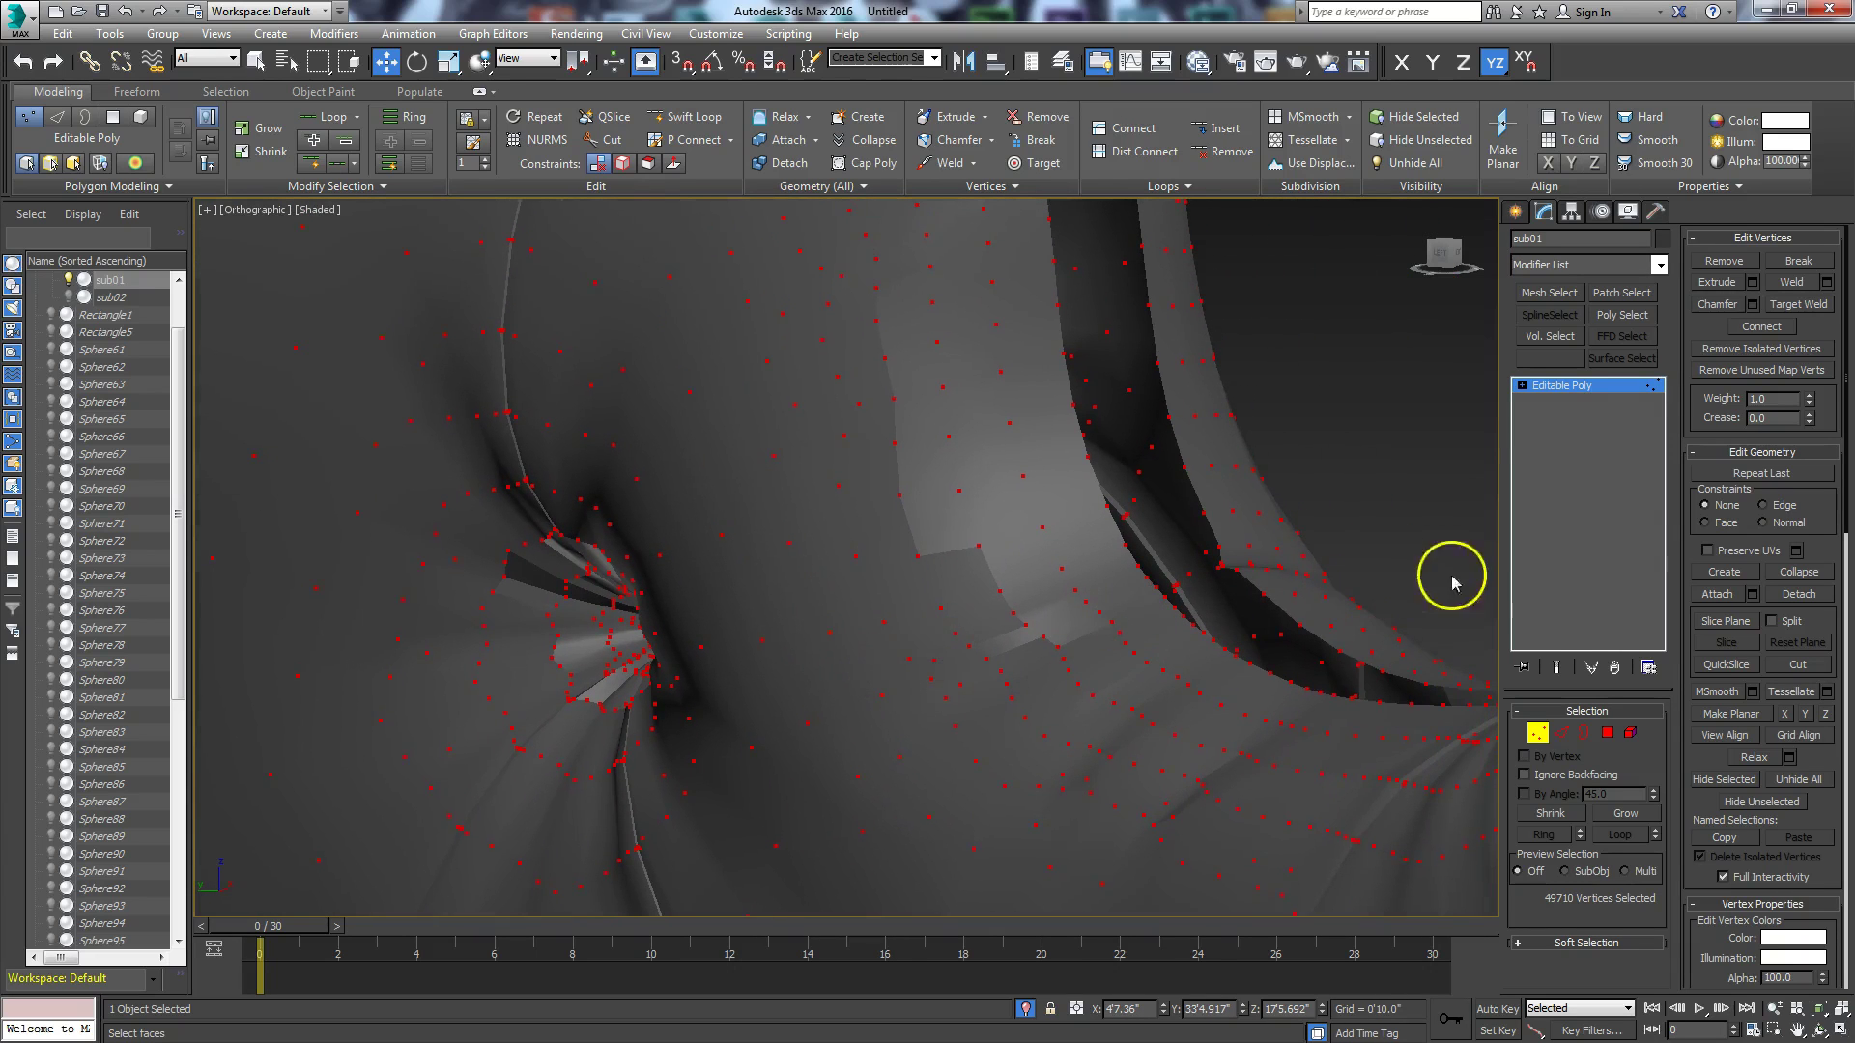
pyautogui.click(1827, 286)
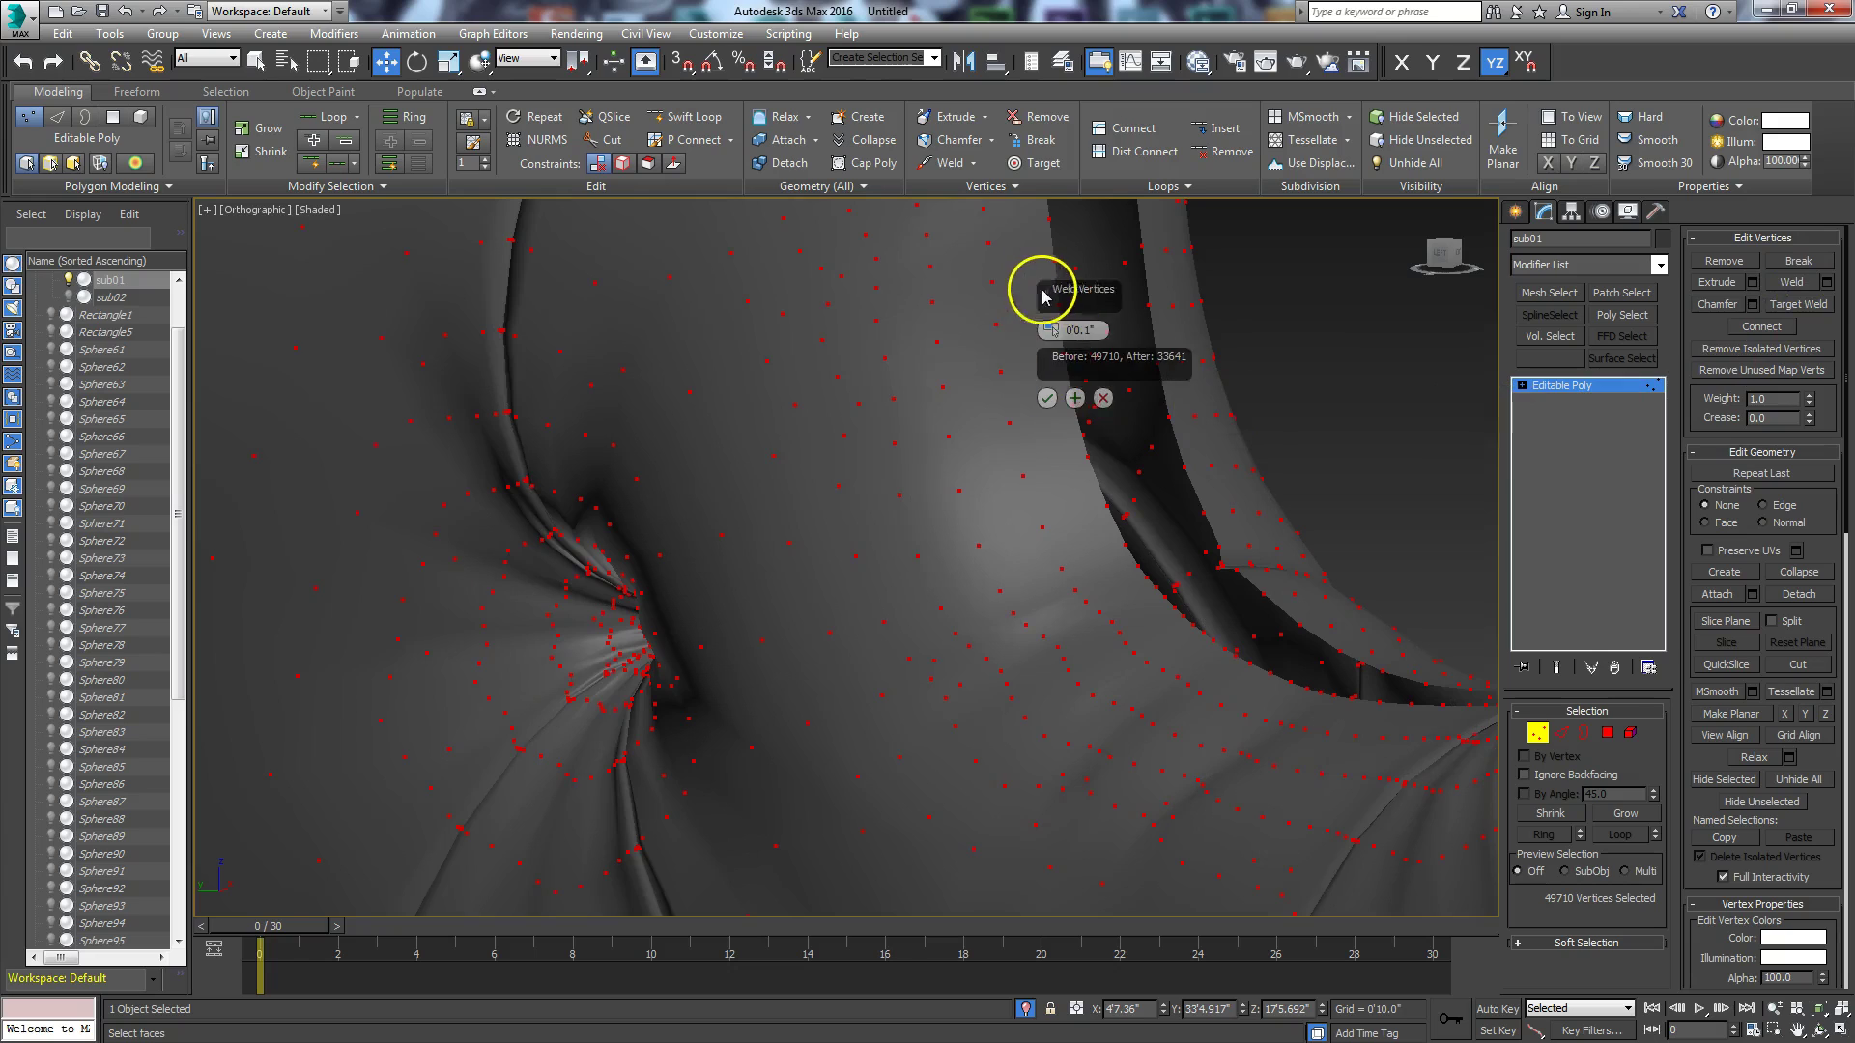
pyautogui.moveTo(1035, 290); pyautogui.dragTo(1317, 261)
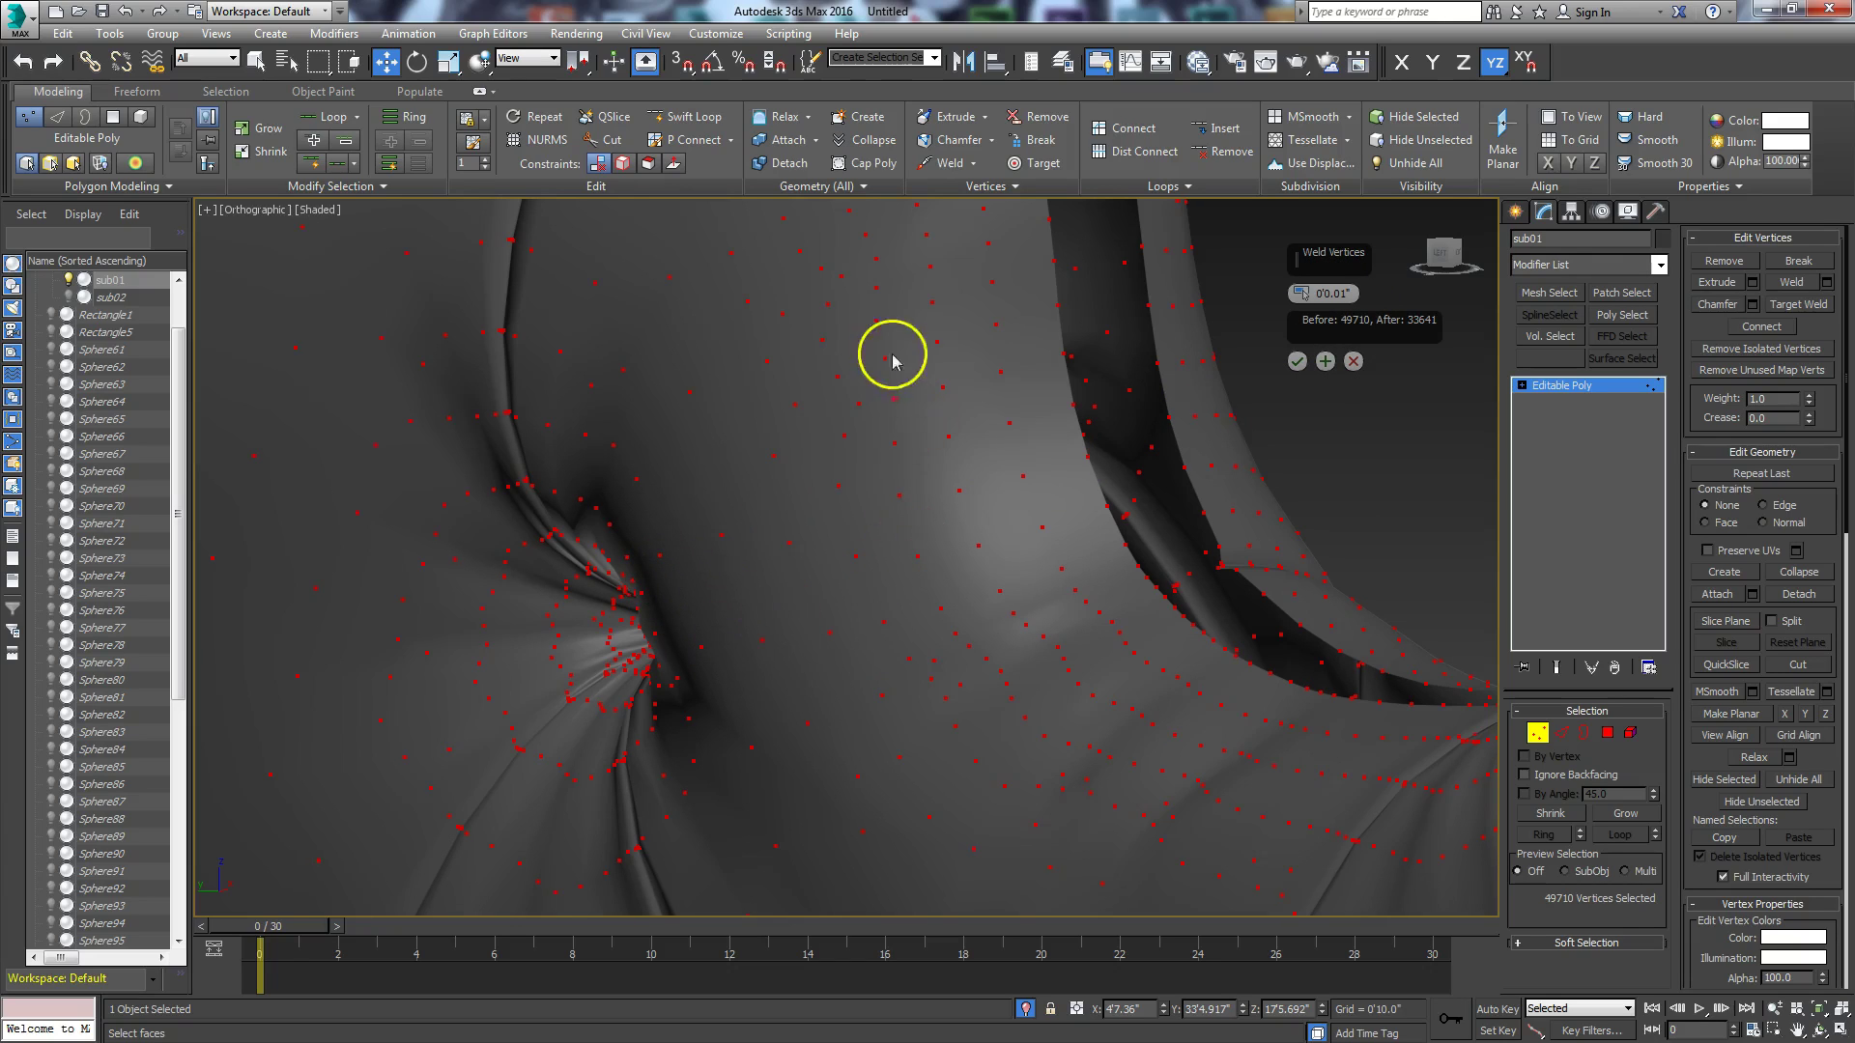
pyautogui.click(1298, 362)
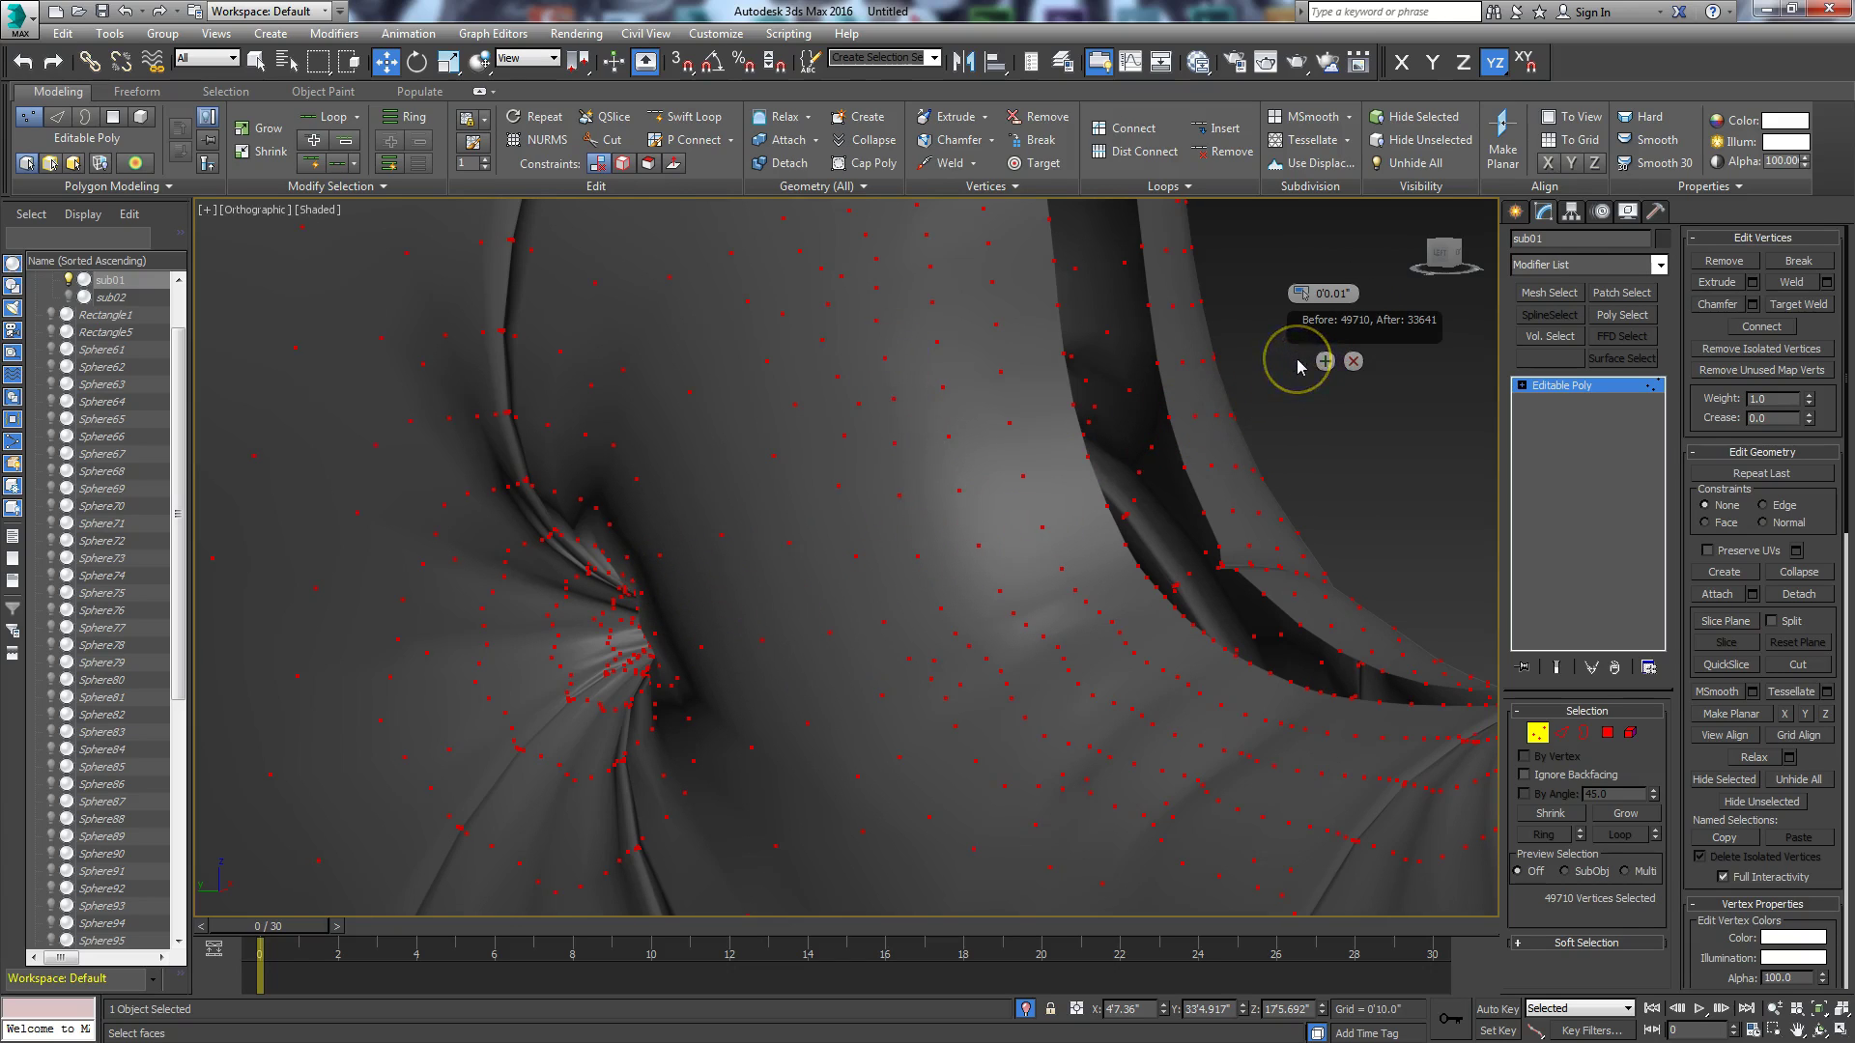
pyautogui.click(1538, 733)
# Step: Auto smooth all polygons of the welded upholstery with the 45.0 threshold and leave polygon editing
pyautogui.scroll(-2, 1102, 584)
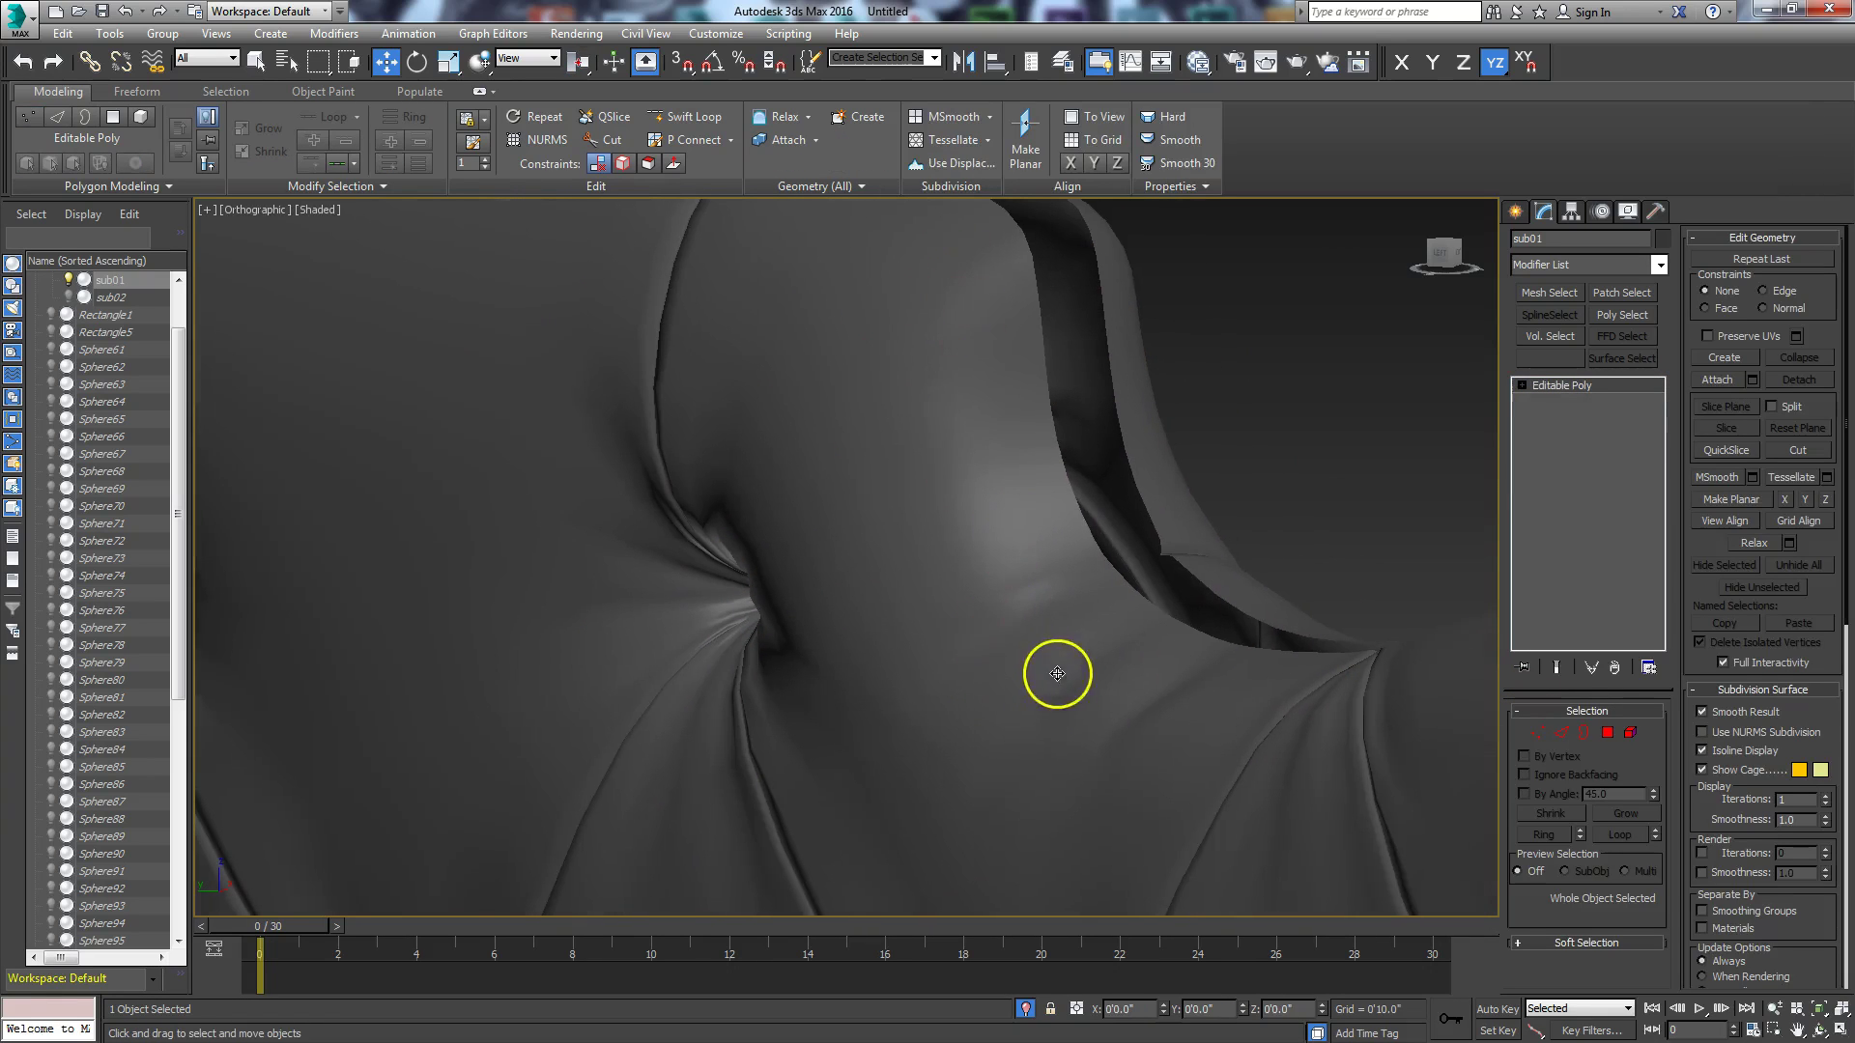
pyautogui.scroll(-2, 1056, 667)
pyautogui.scroll(-3, 985, 655)
pyautogui.scroll(-2, 990, 554)
pyautogui.moveTo(918, 626); pyautogui.dragTo(965, 542, button='middle')
pyautogui.click(1608, 733)
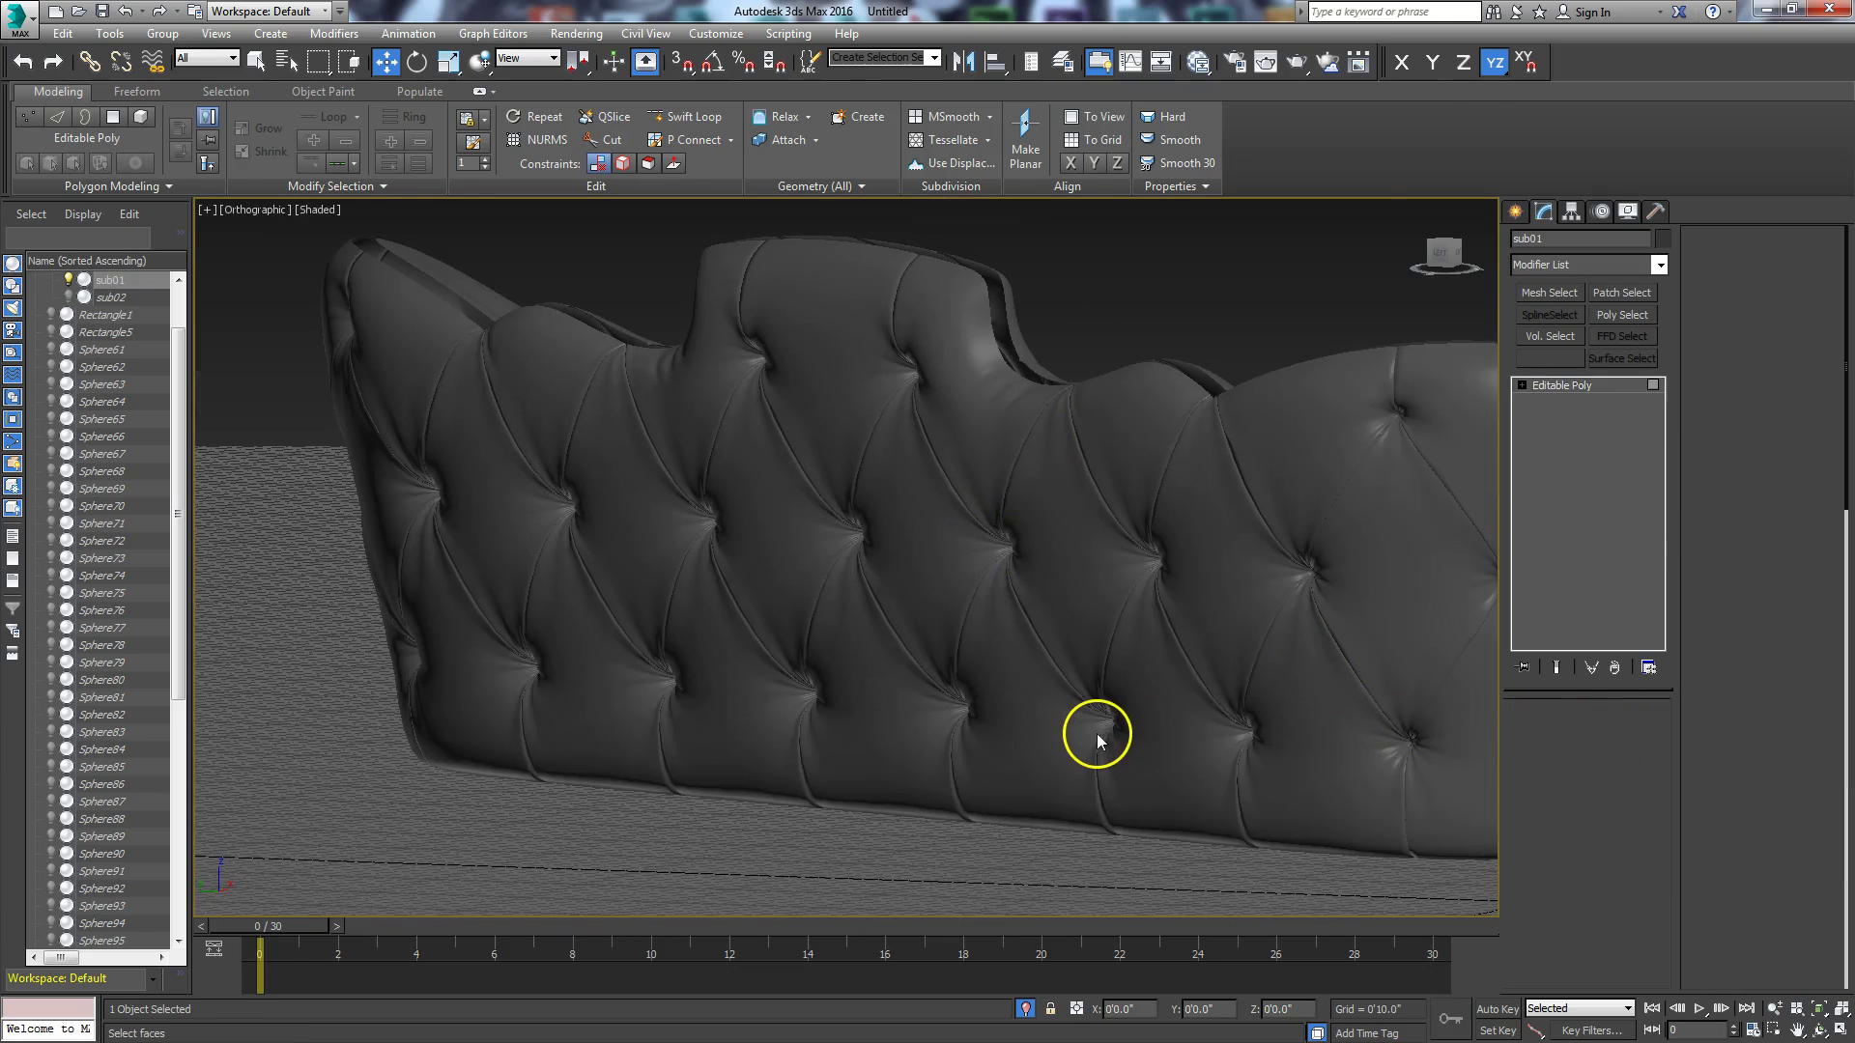
pyautogui.hotkey('ctrl', 'a')
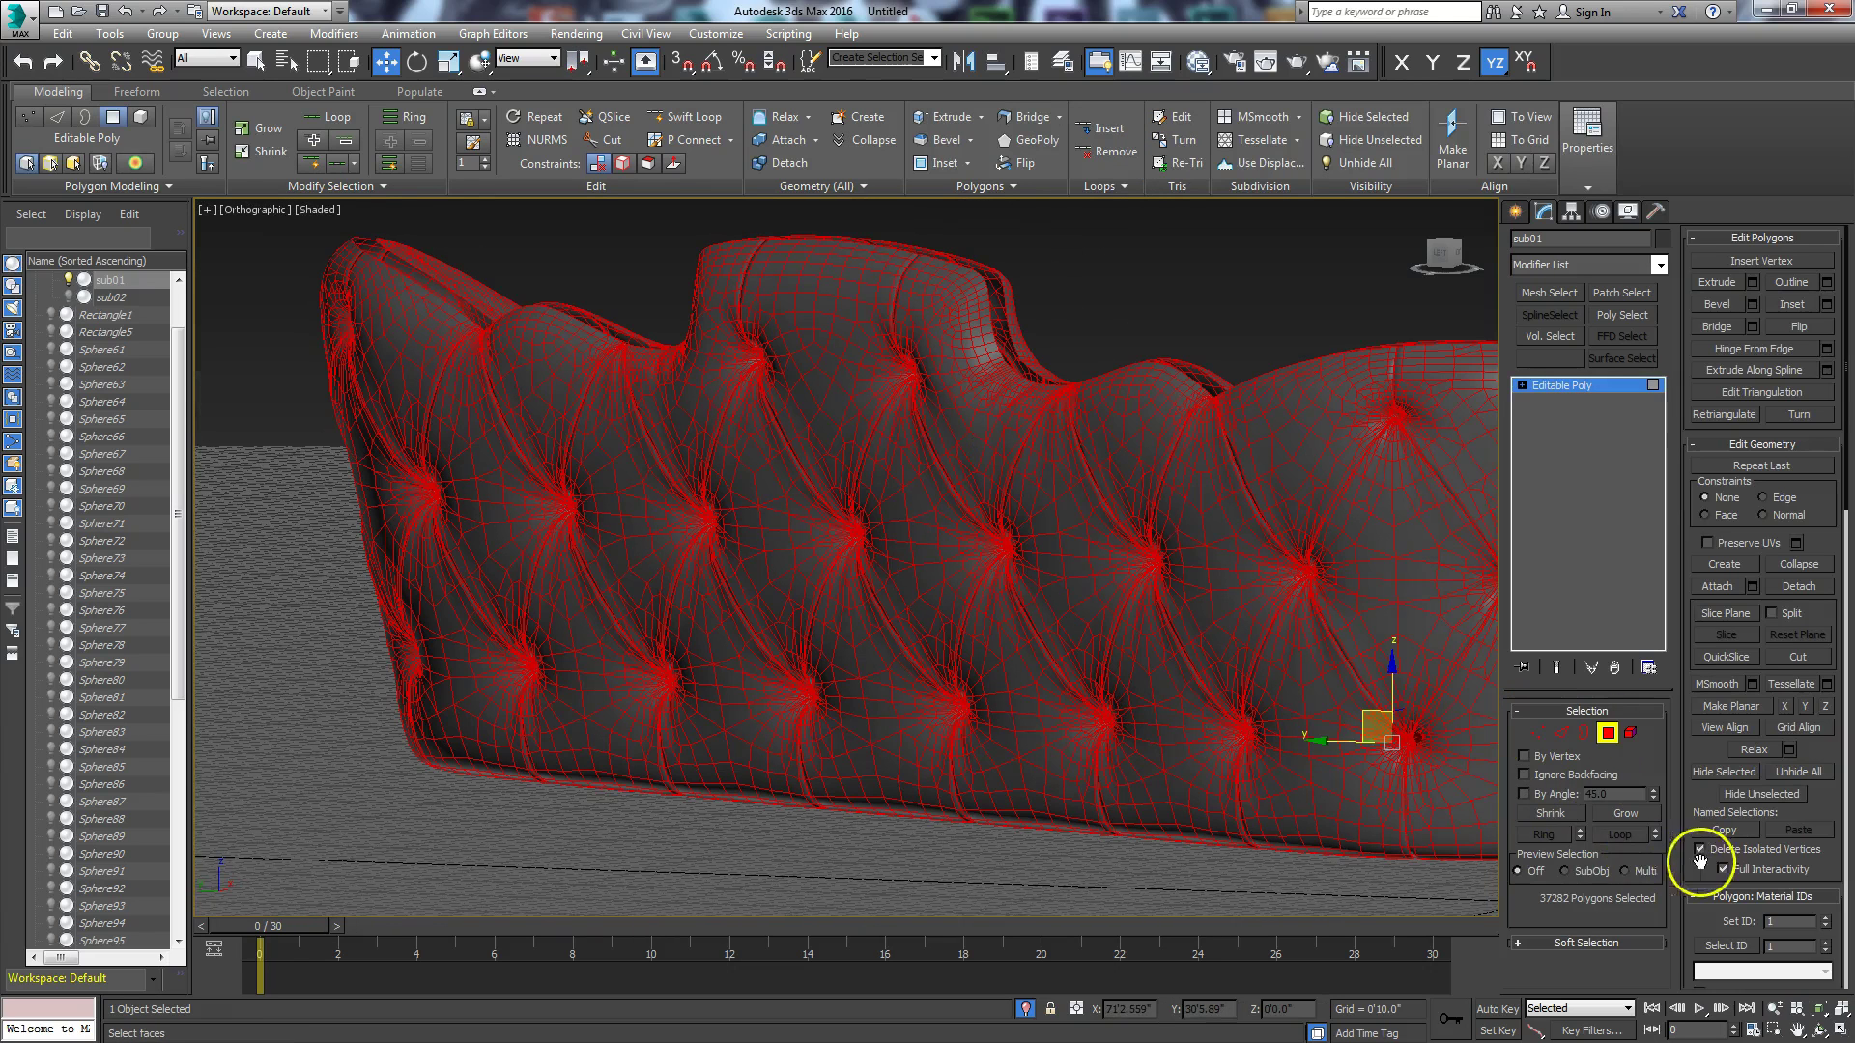
pyautogui.moveTo(1817, 800); pyautogui.dragTo(1763, 15)
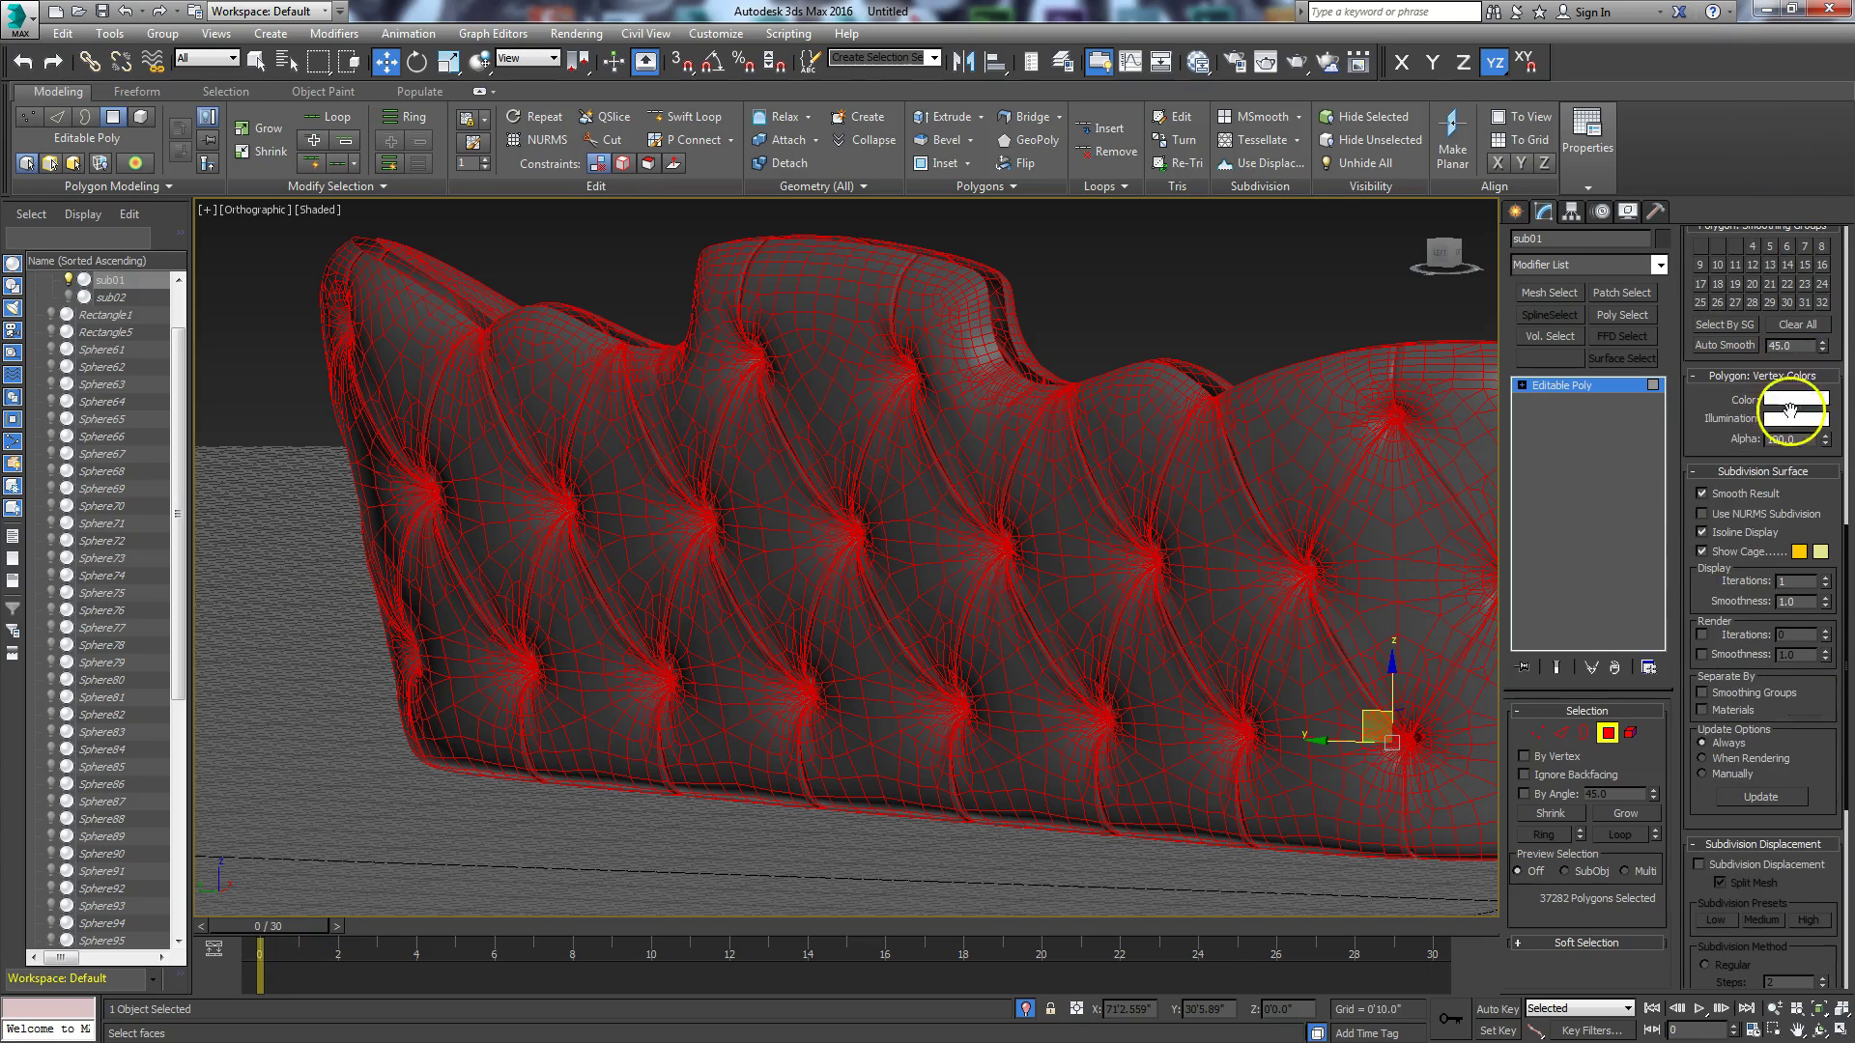
pyautogui.click(1721, 345)
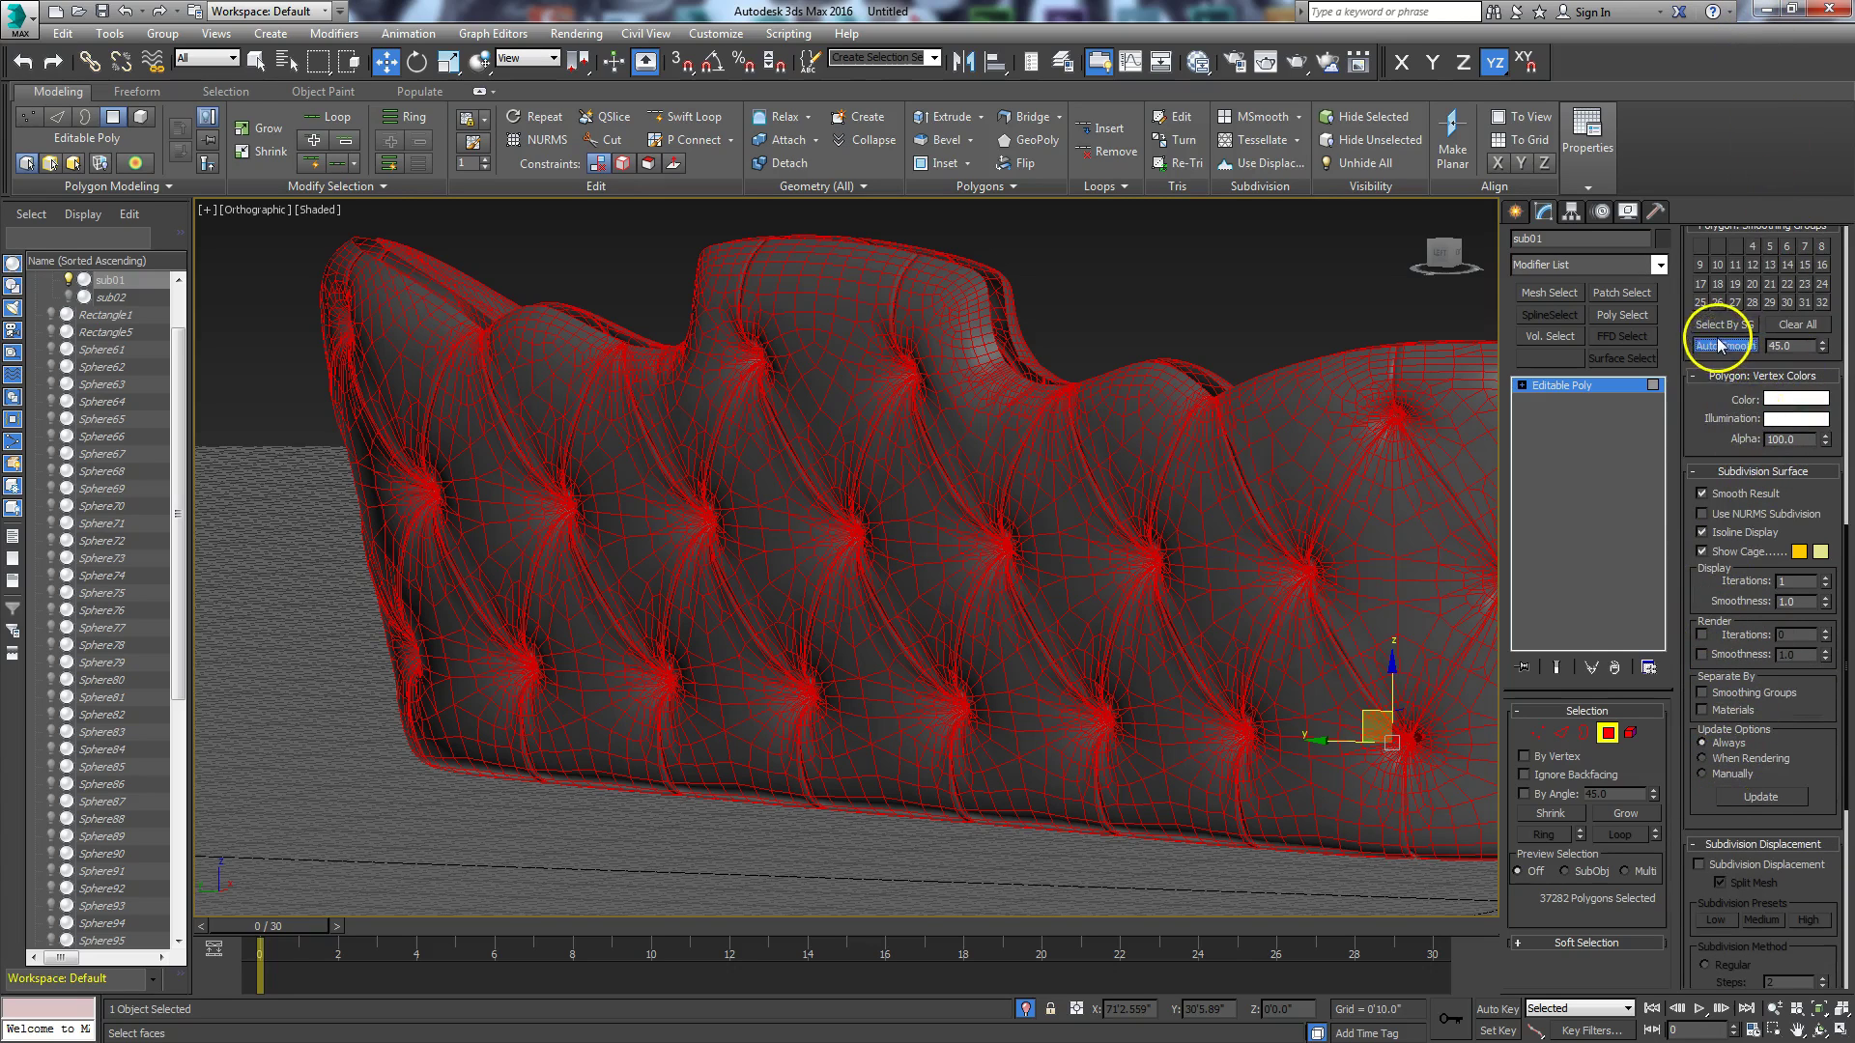
pyautogui.click(1608, 734)
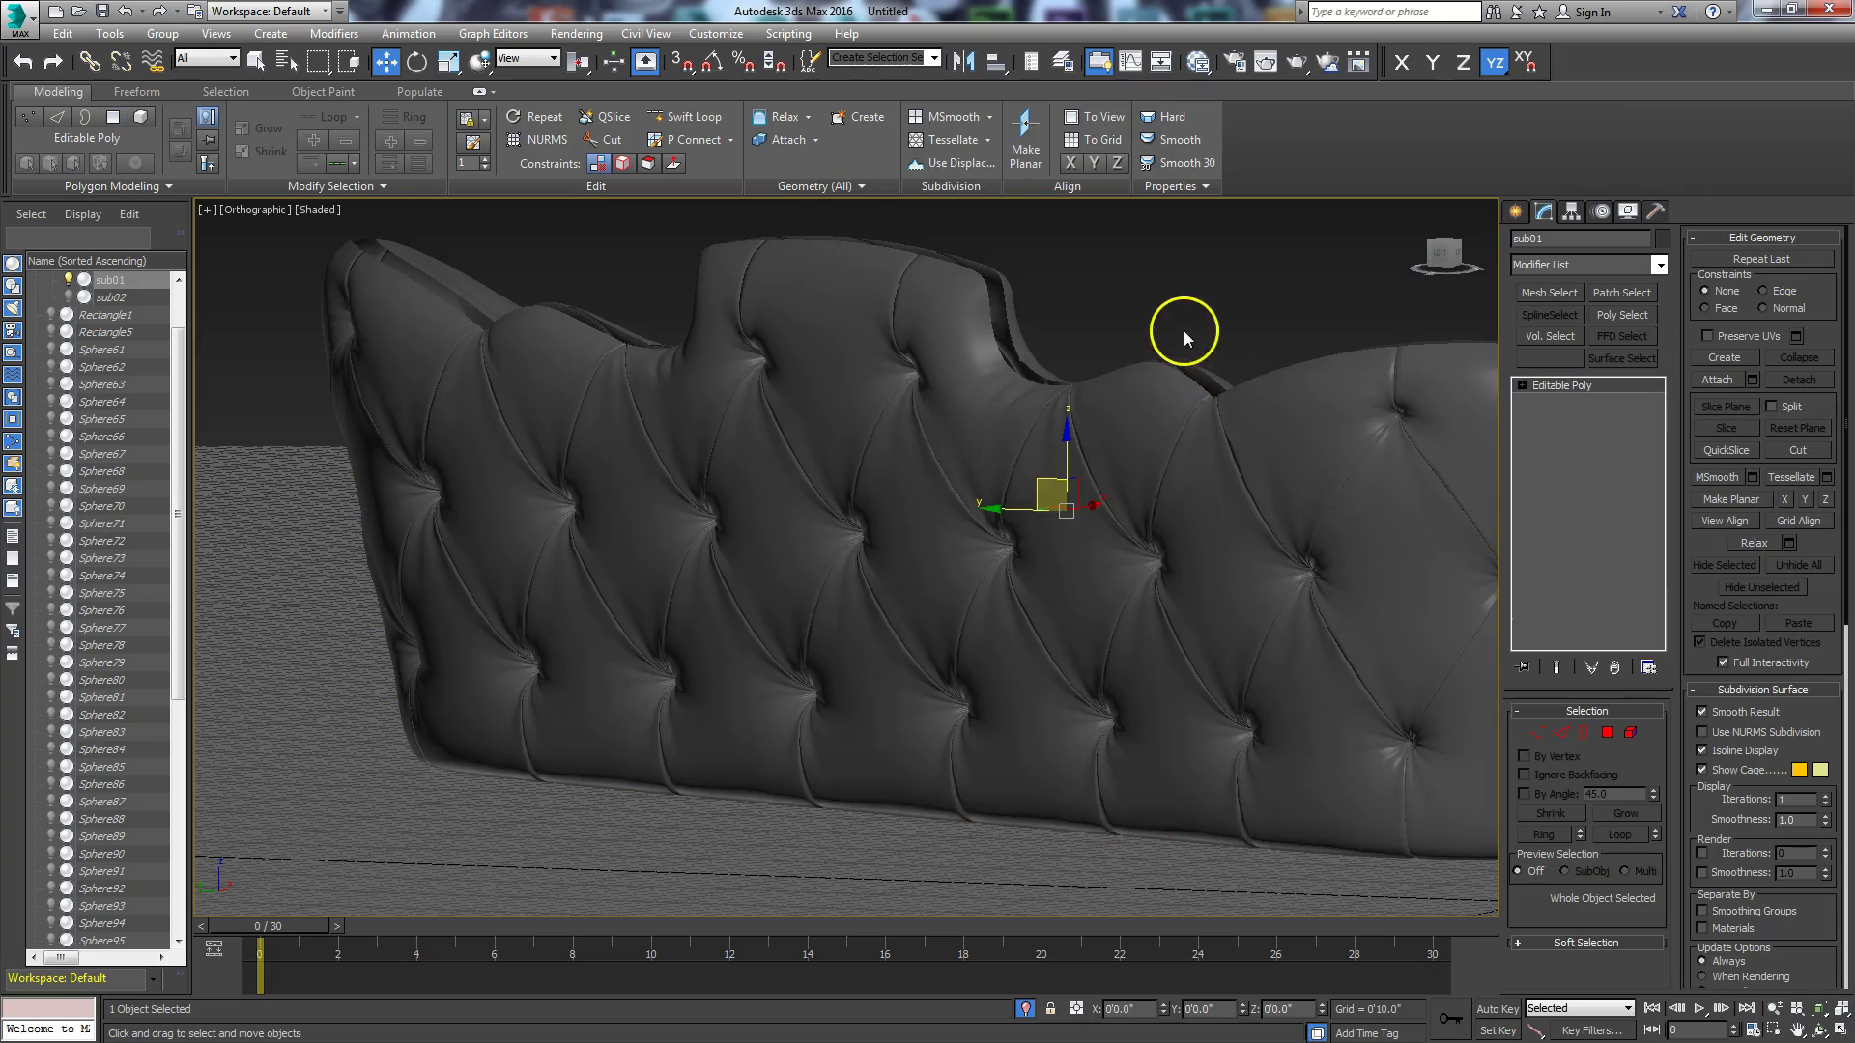
# Step: End the upholstery's isolation to bring back the whole sofa with its frame, seat and cushions
pyautogui.moveTo(933, 596); pyautogui.dragTo(910, 588, button='middle')
pyautogui.scroll(-3, 811, 609)
pyautogui.keyDown('alt'); pyautogui.moveTo(810, 619); pyautogui.dragTo(762, 688, button='middle'); pyautogui.keyUp('alt')
pyautogui.rightClick(763, 599)
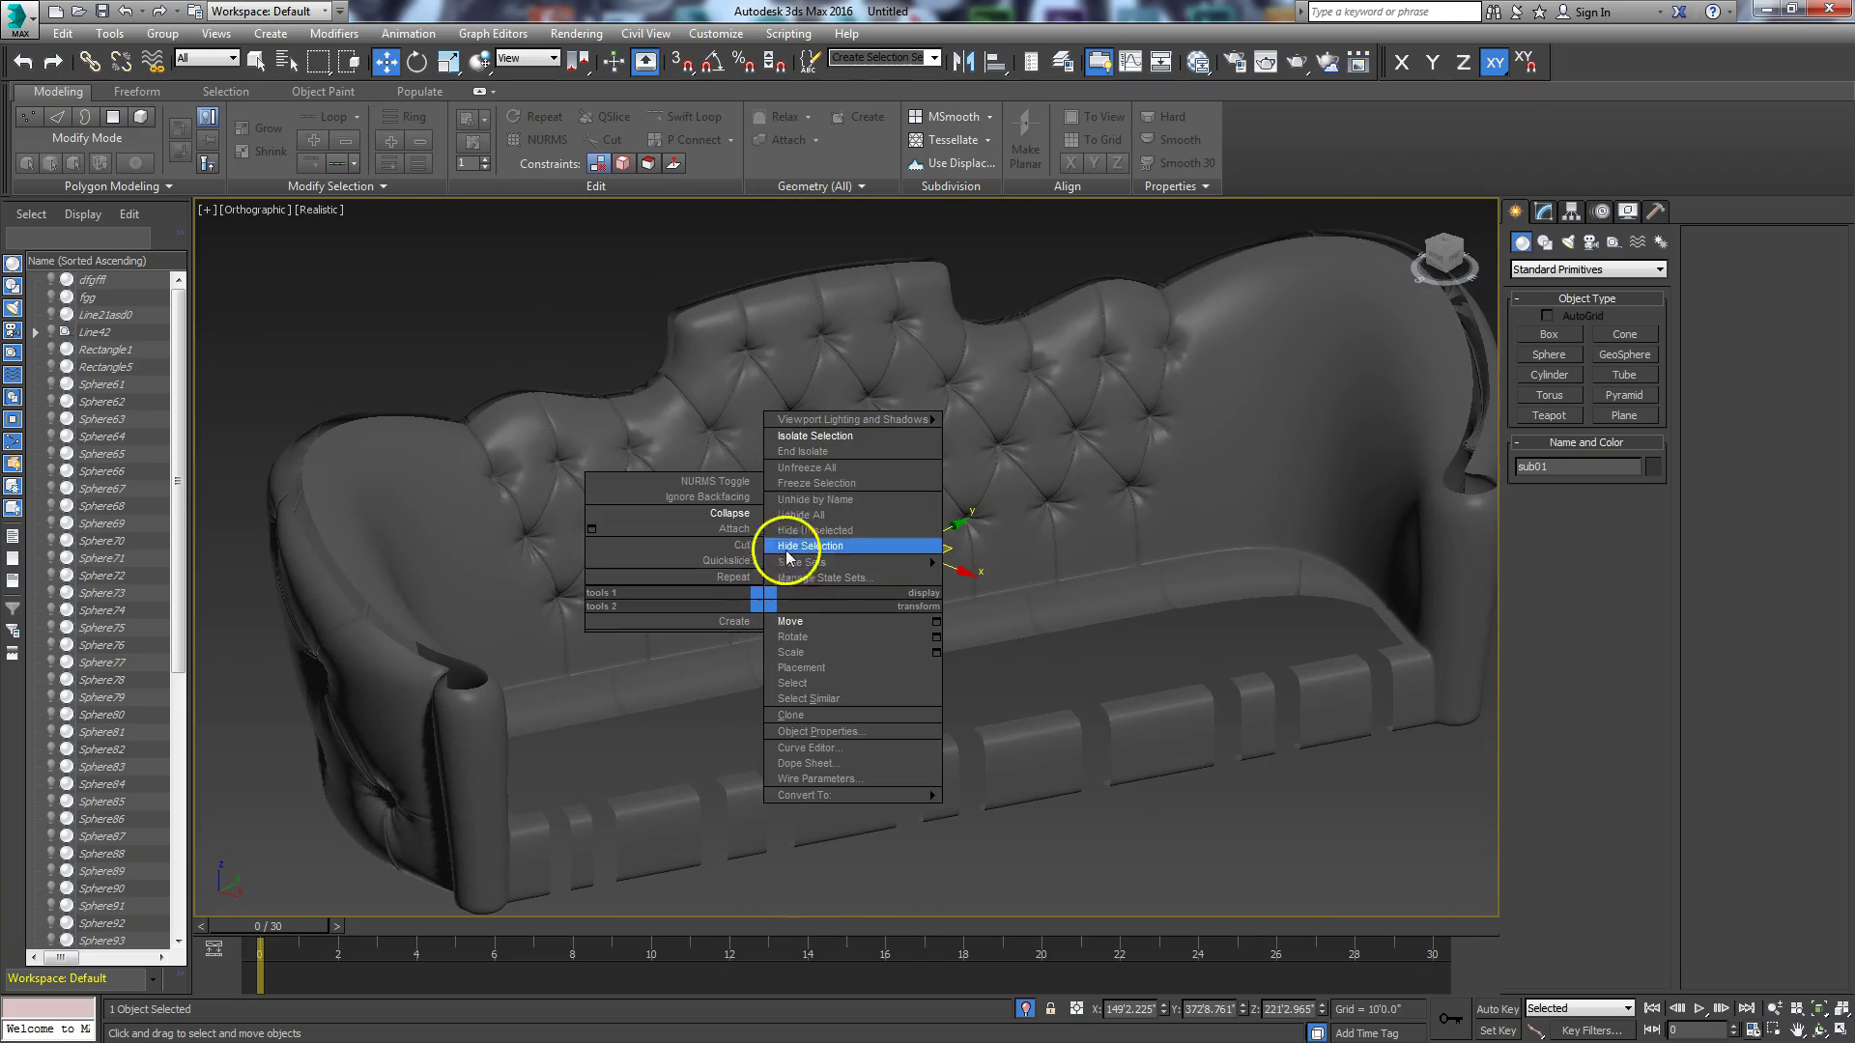
pyautogui.click(809, 452)
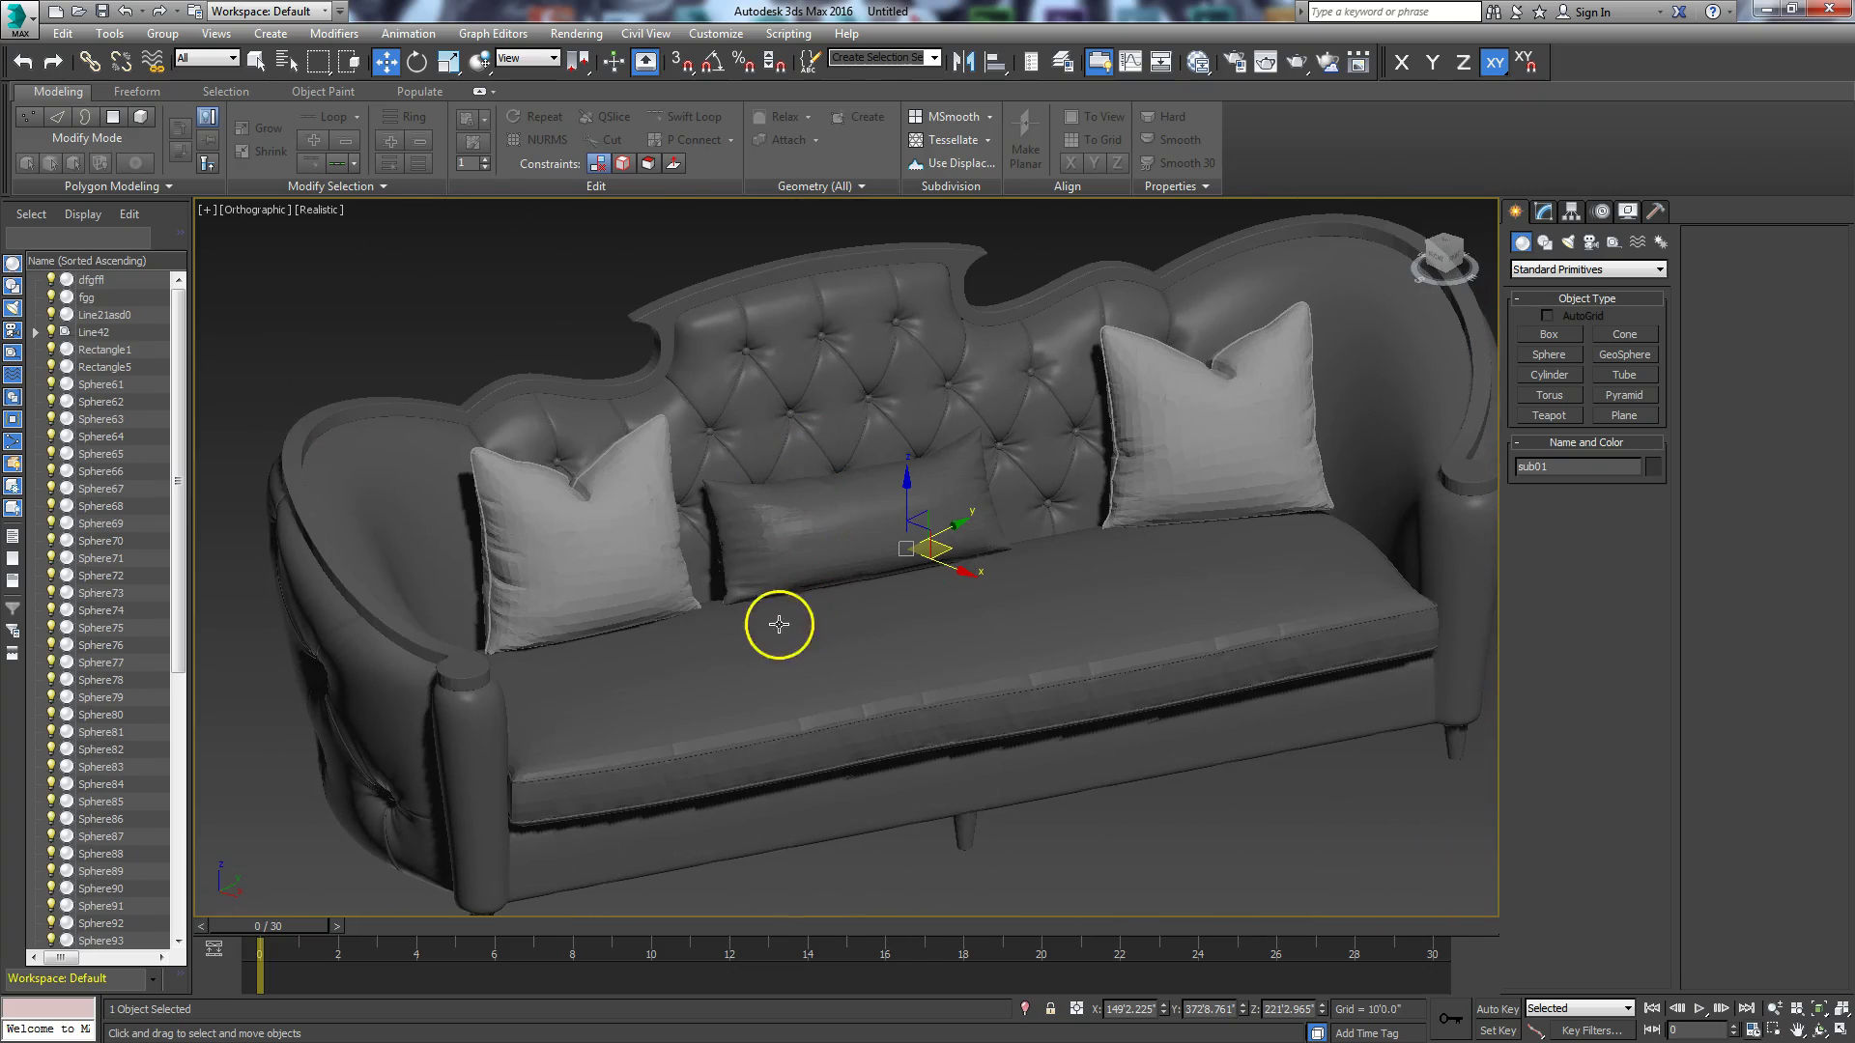
# Step: Isolate the two light square cushions and display them with edged faces
pyautogui.click(571, 547)
pyautogui.rightClick(559, 541)
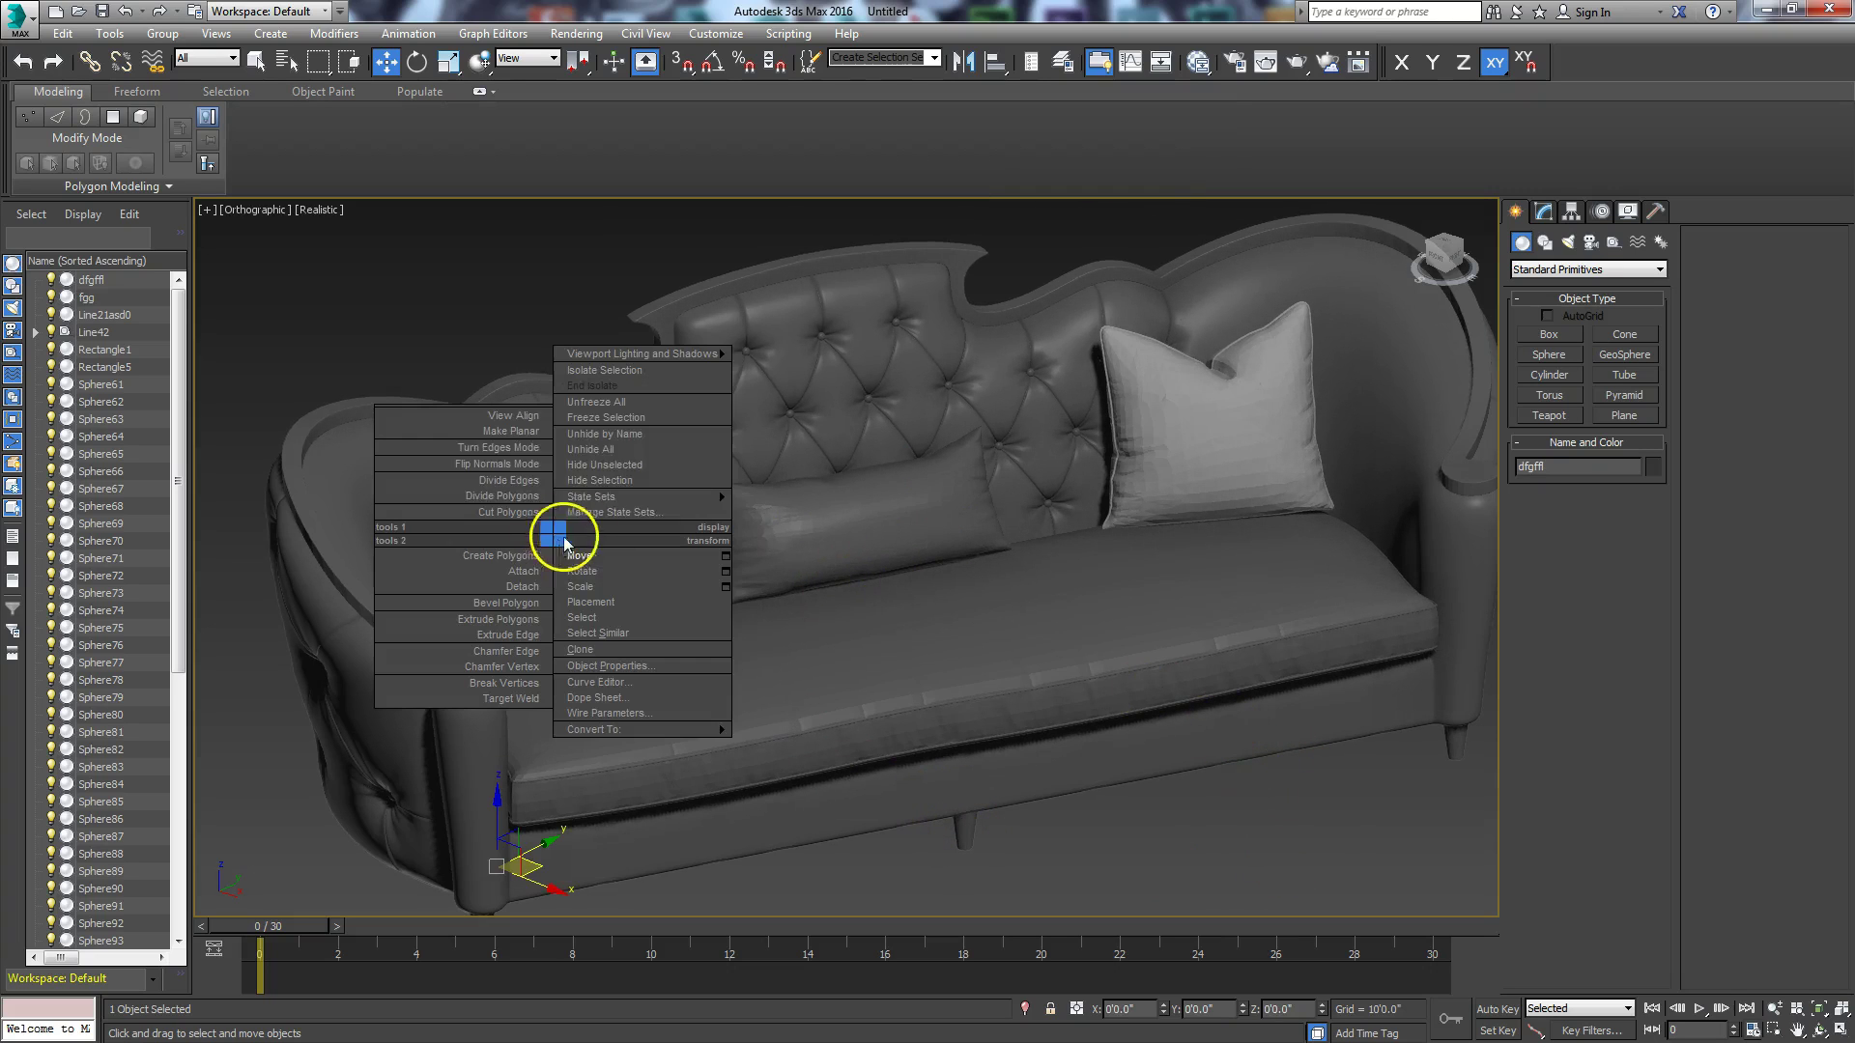
pyautogui.click(601, 361)
pyautogui.moveTo(671, 654); pyautogui.dragTo(750, 614, button='middle')
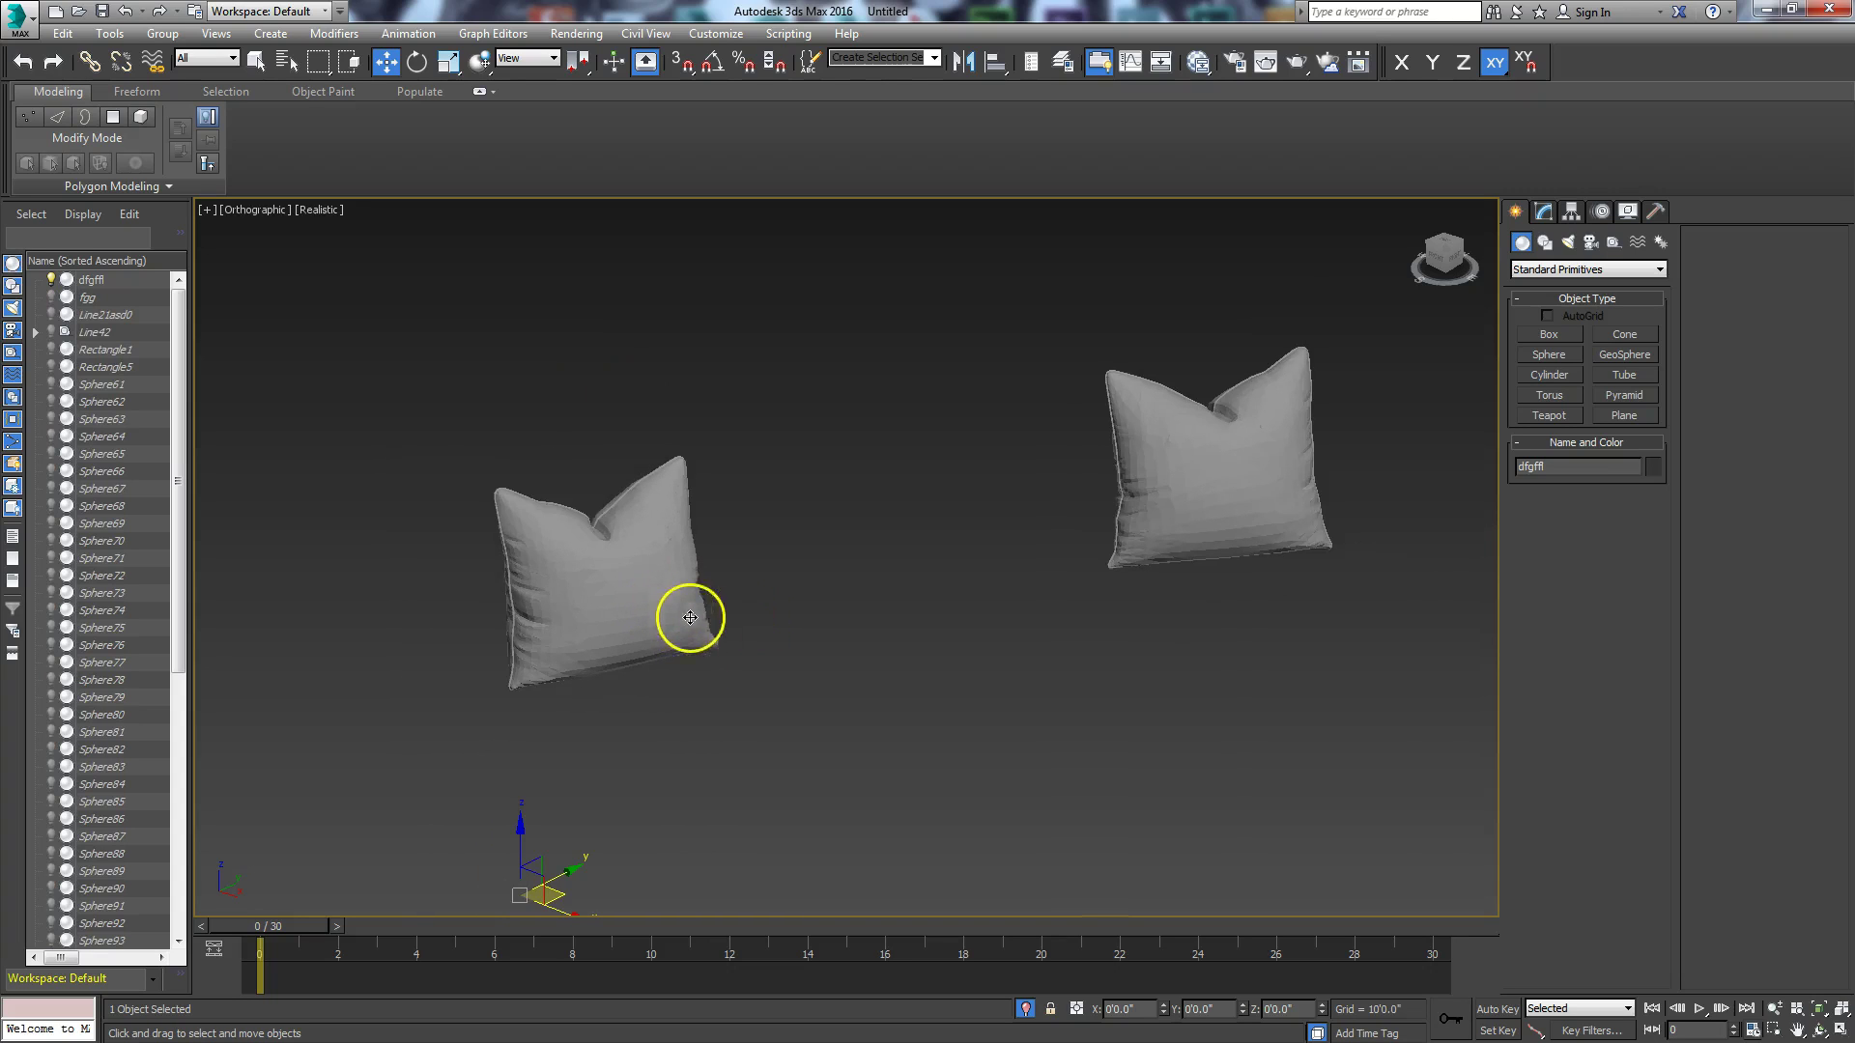
pyautogui.press('F4')
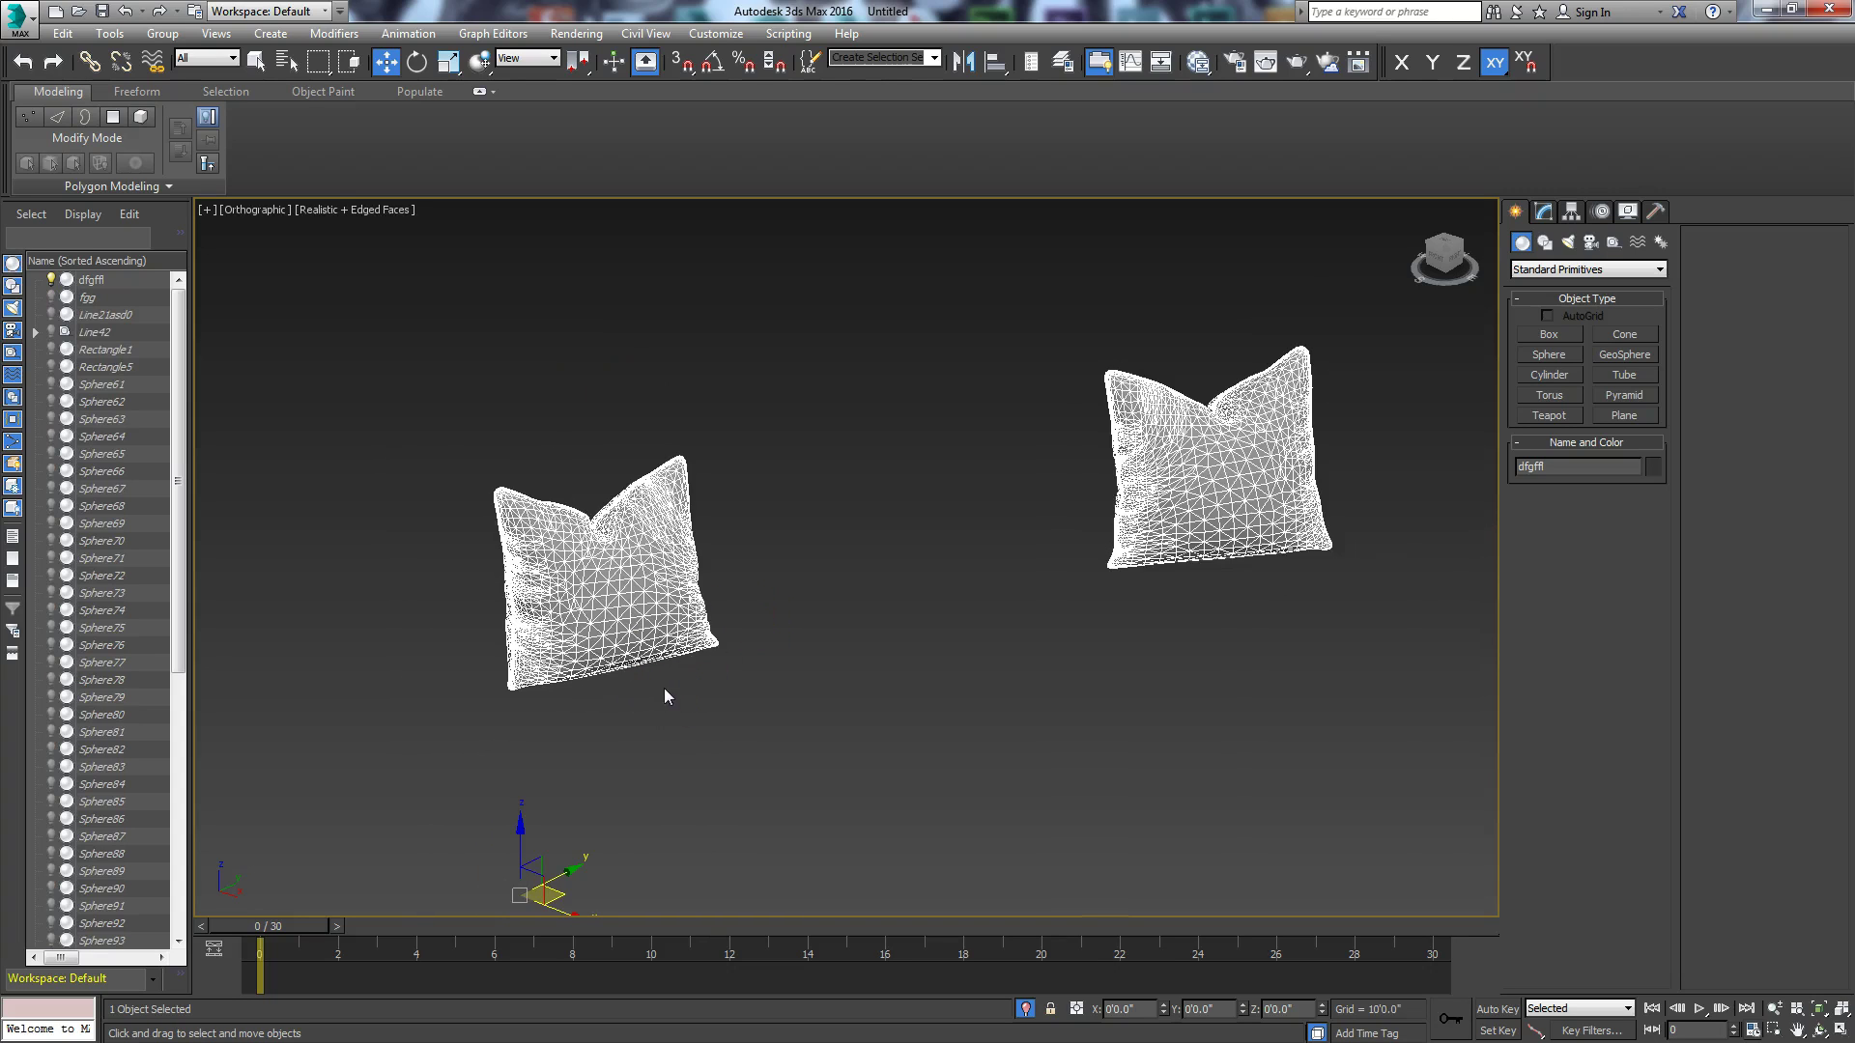
# Step: Convert the square cushions' mesh to an Editable Poly
pyautogui.click(1543, 211)
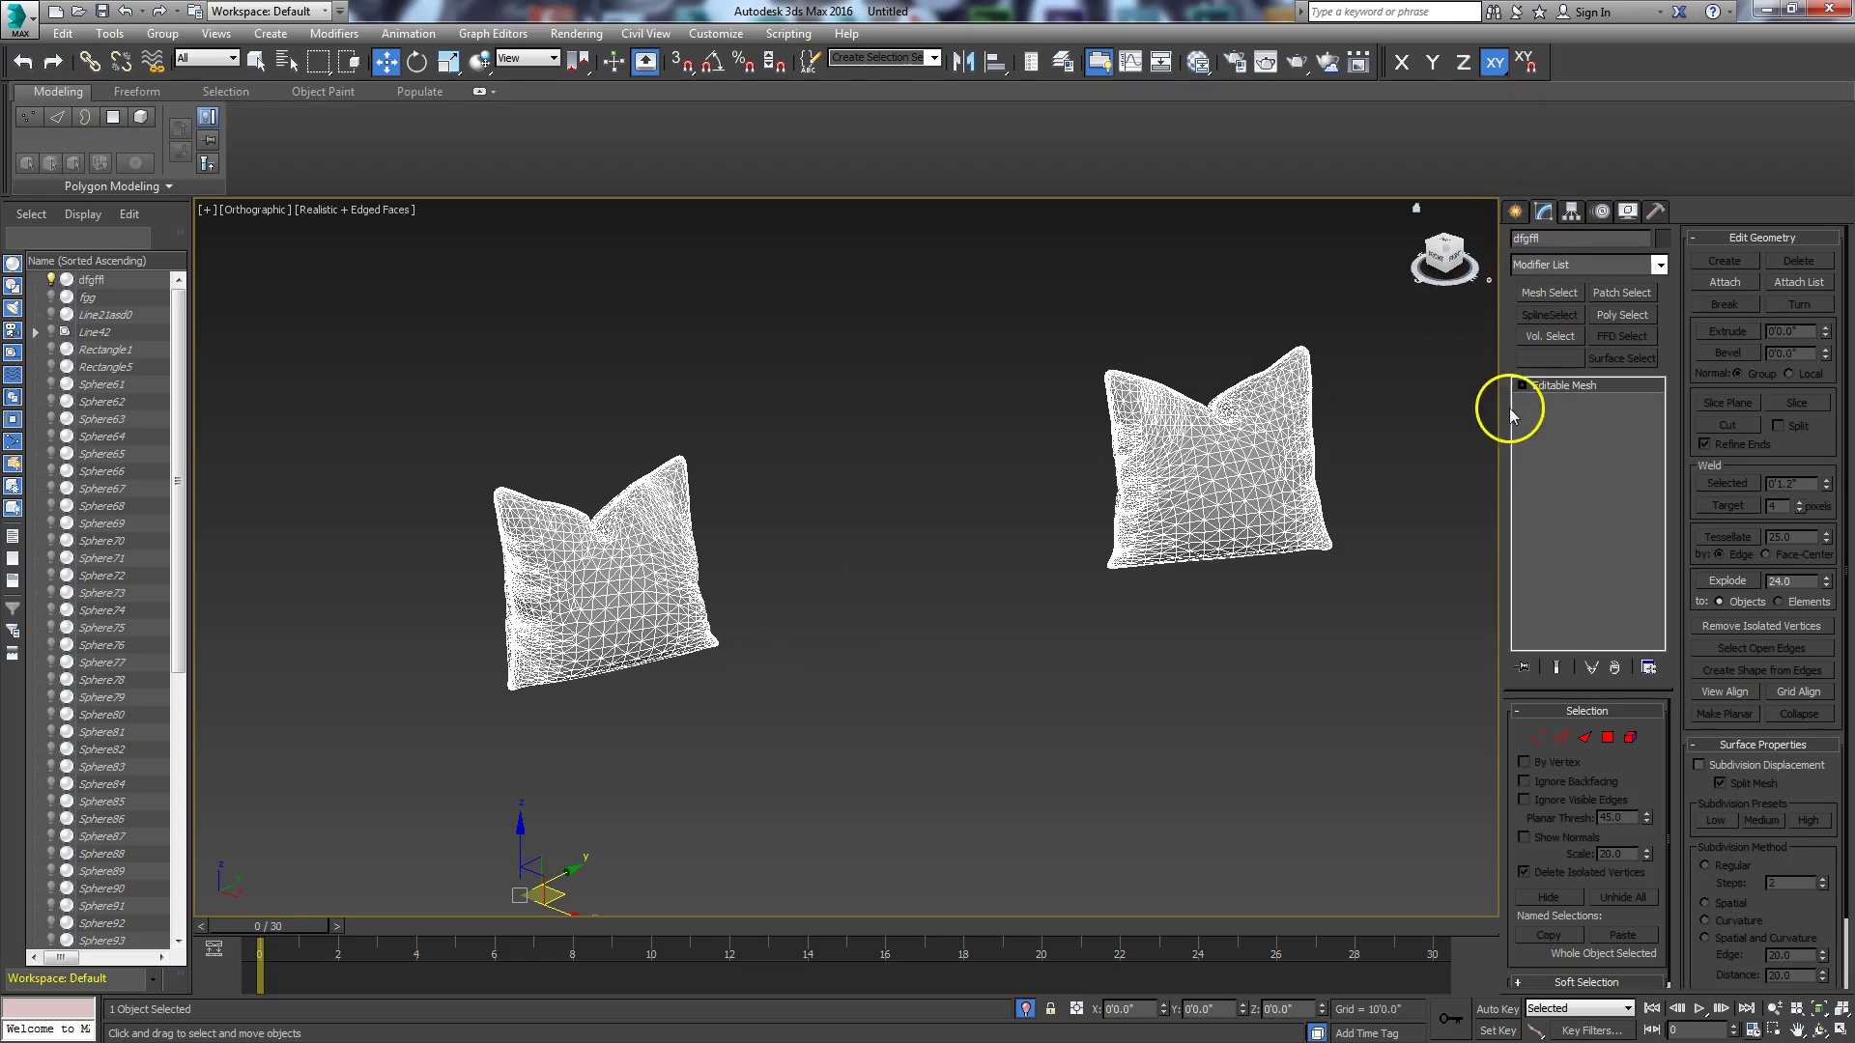
pyautogui.rightClick(574, 546)
pyautogui.moveTo(619, 741)
pyautogui.click(543, 756)
# Step: Select the front, upper and side elements of one cushion in turn to examine how its mesh is split, and leave element editing
pyautogui.click(1630, 737)
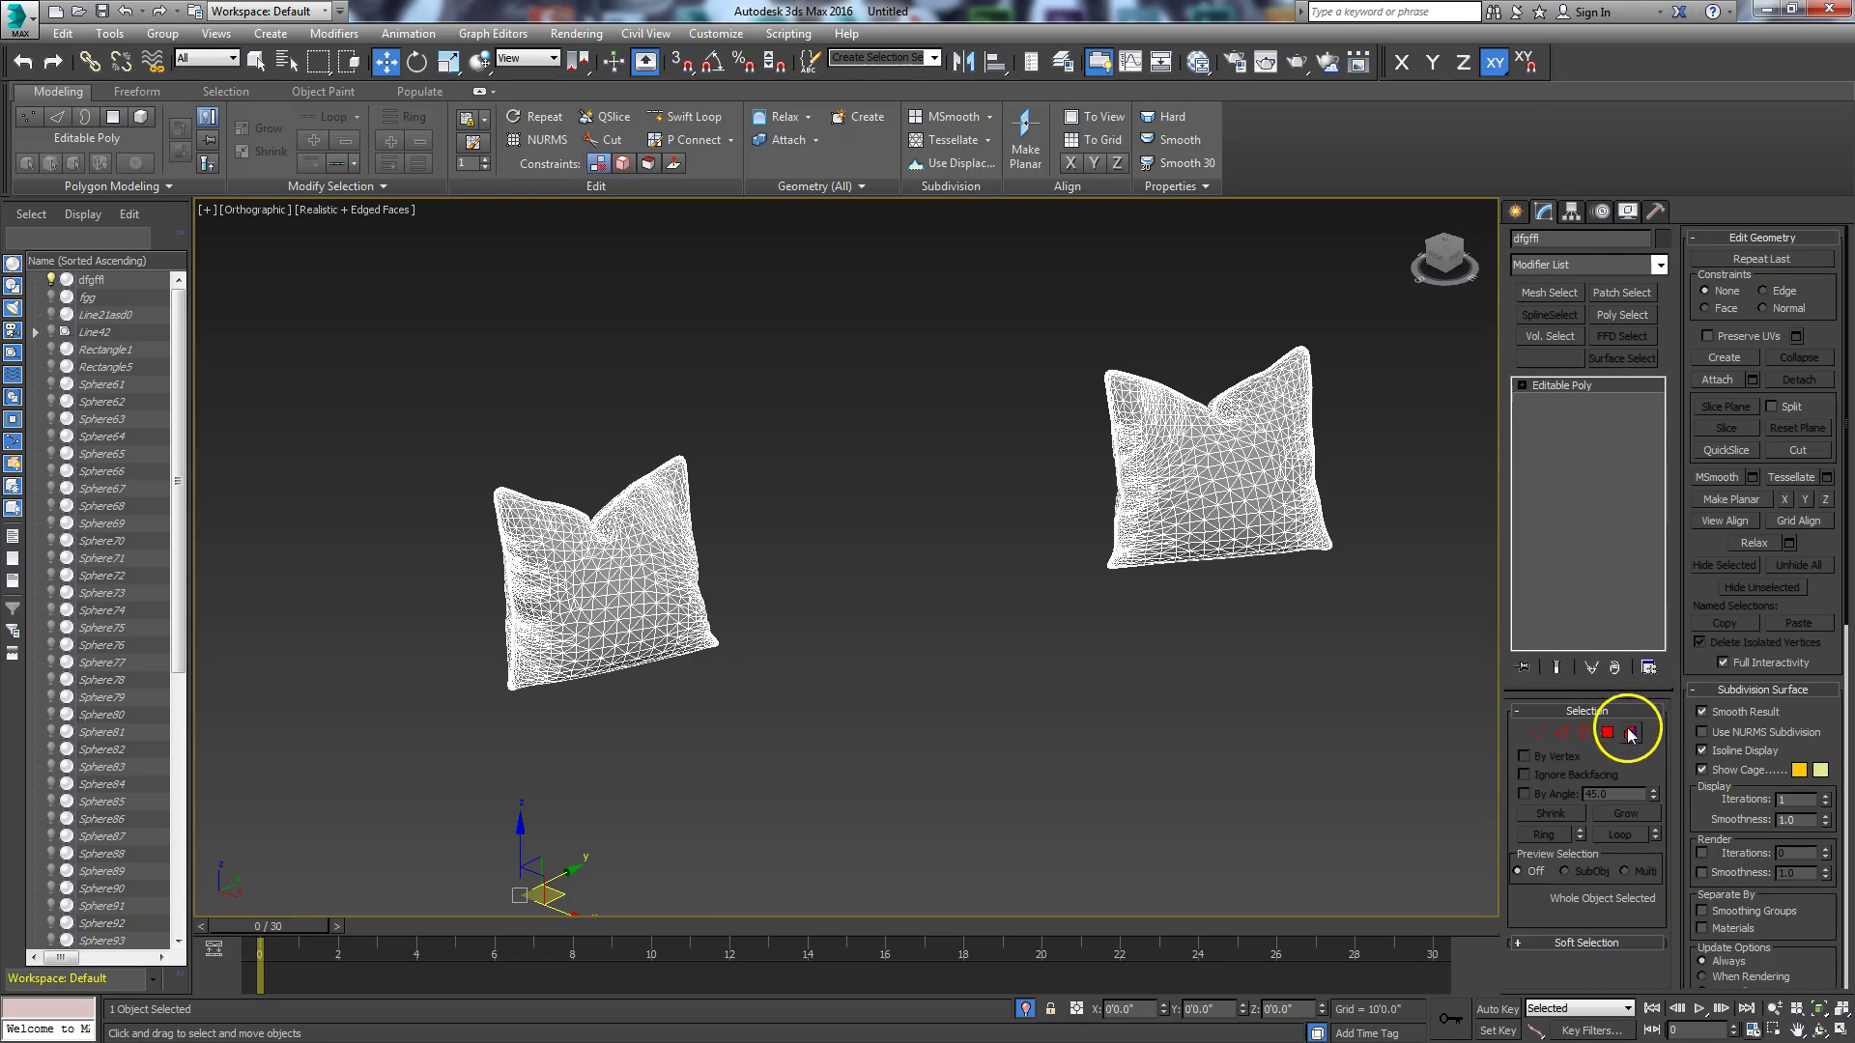
pyautogui.click(633, 522)
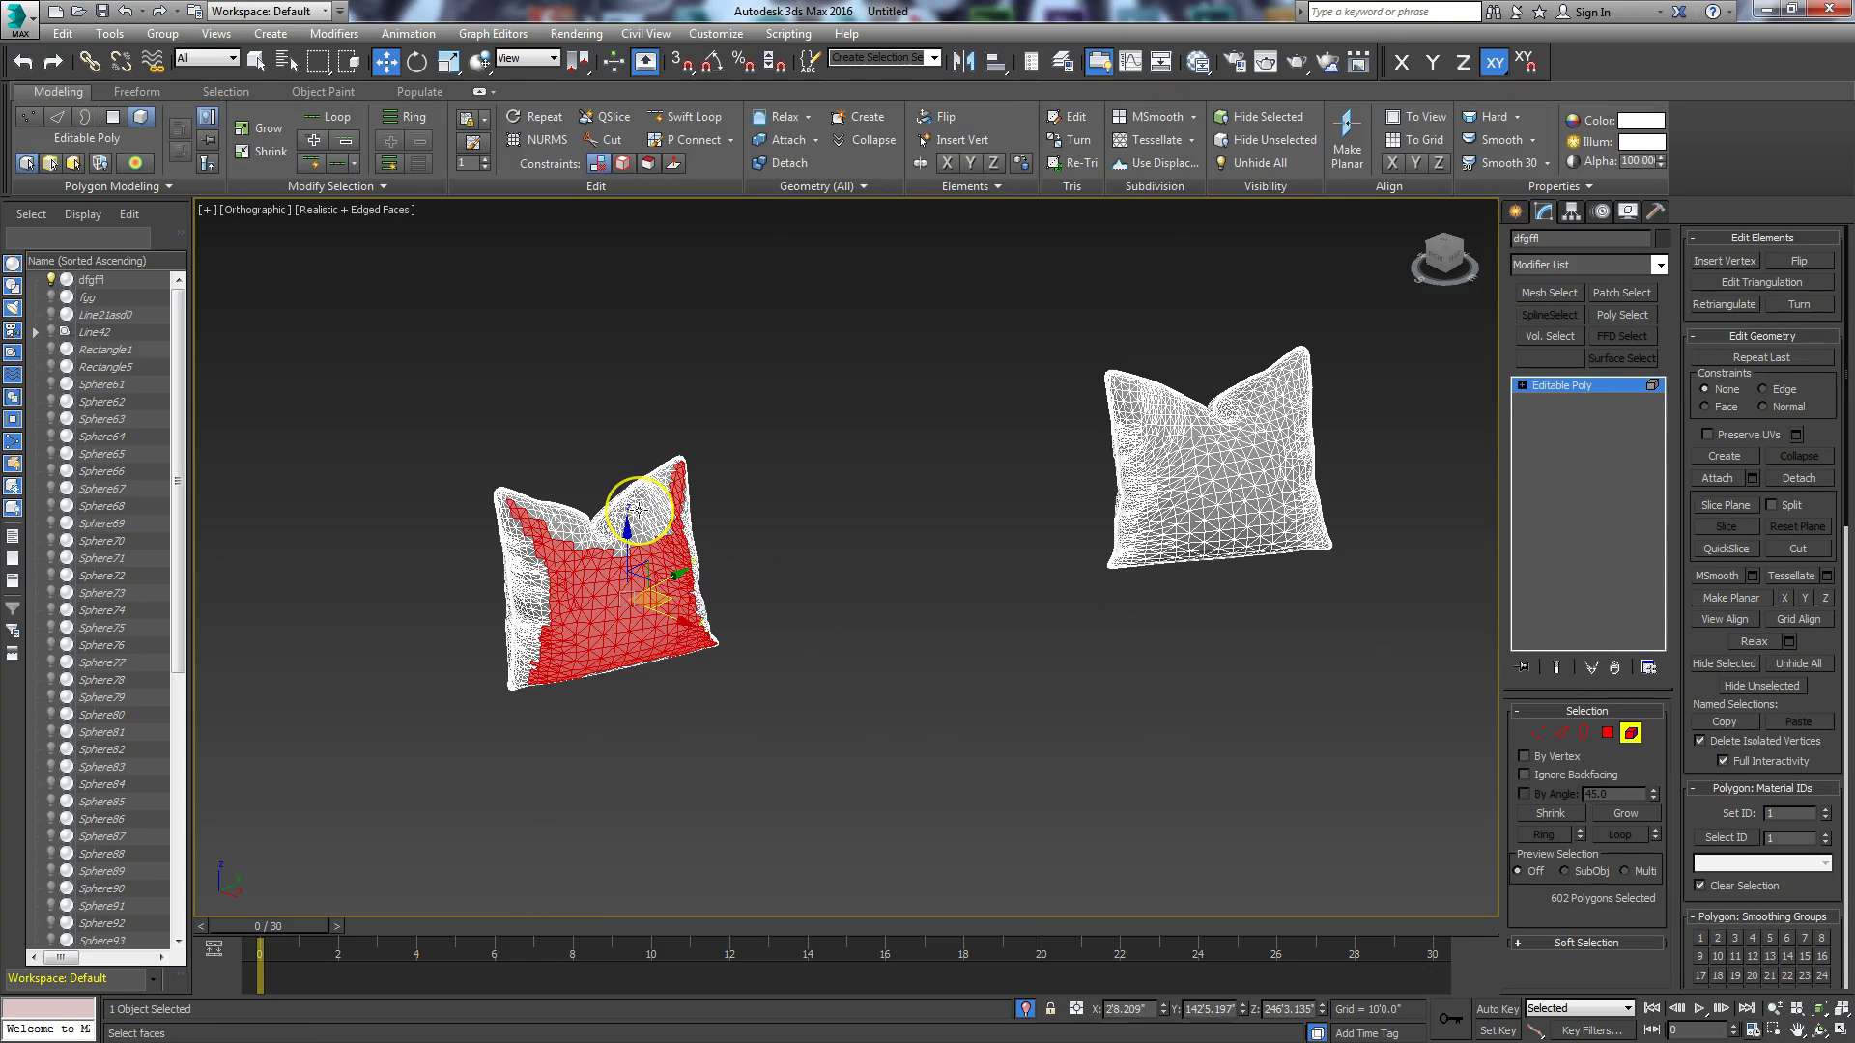
pyautogui.click(639, 509)
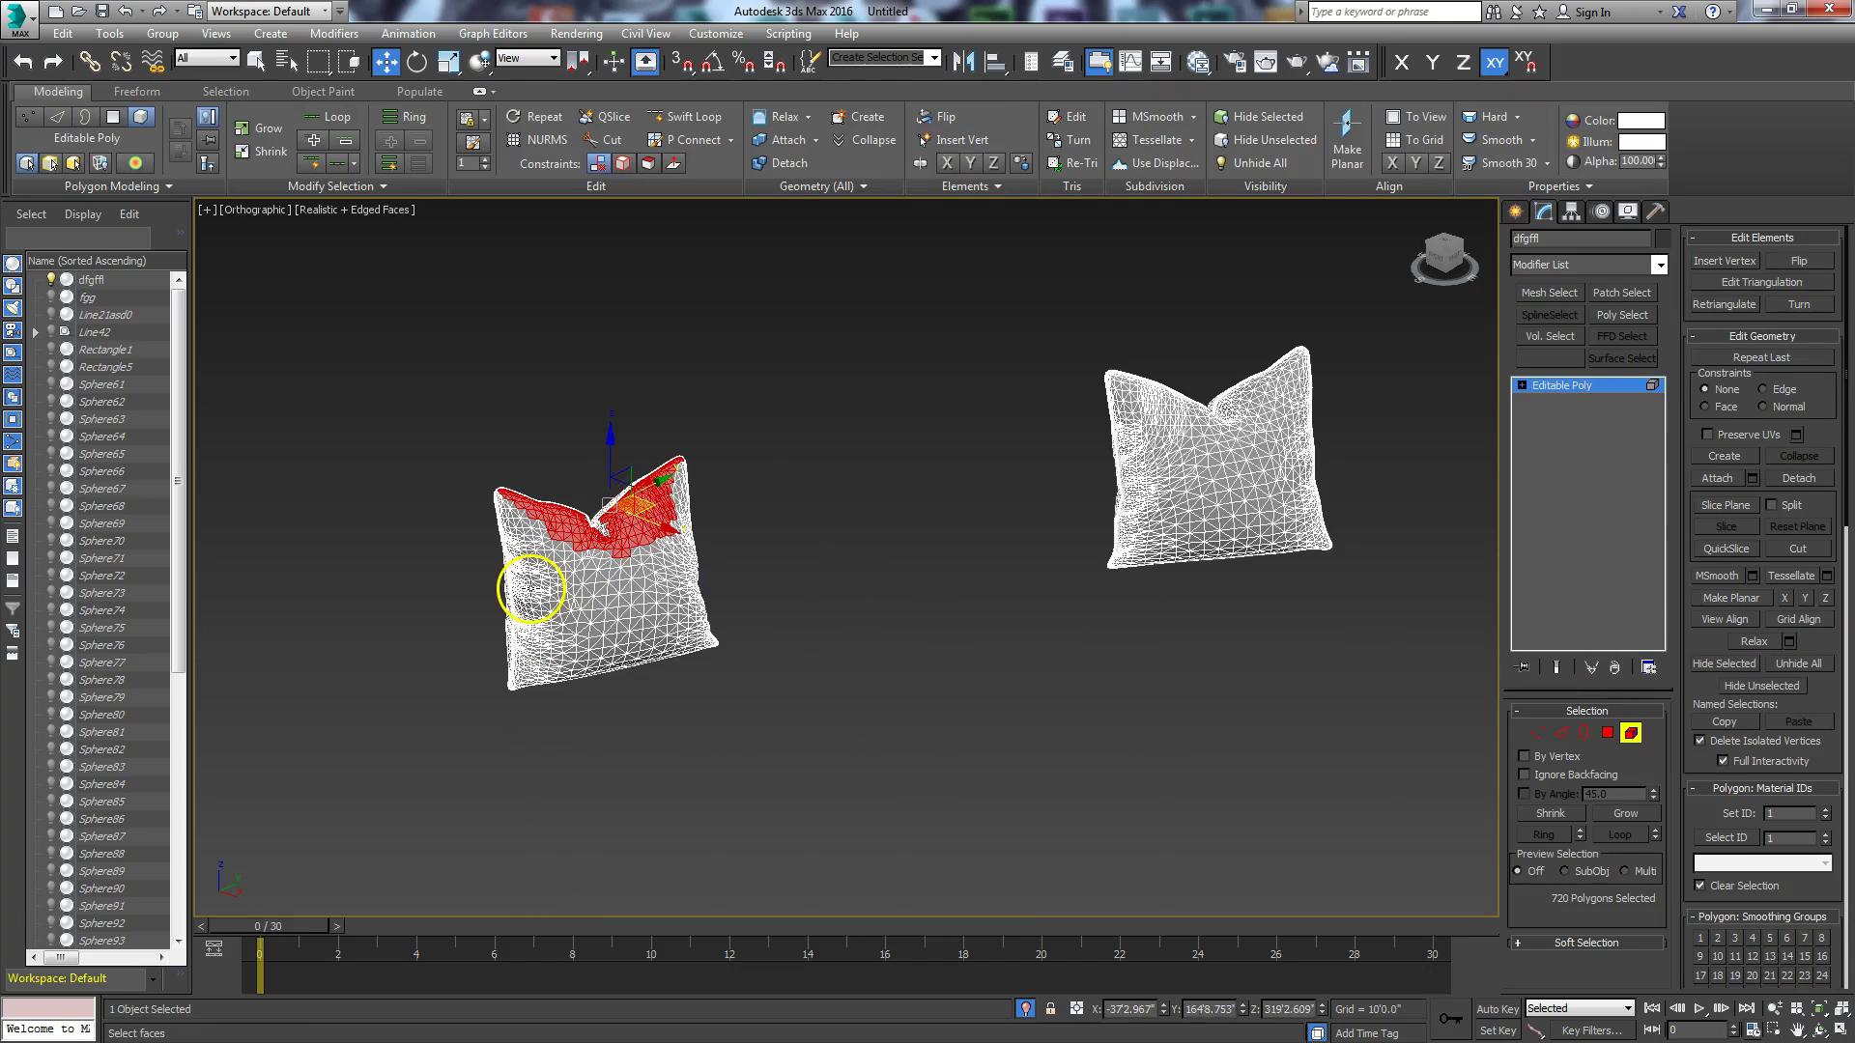
pyautogui.click(530, 587)
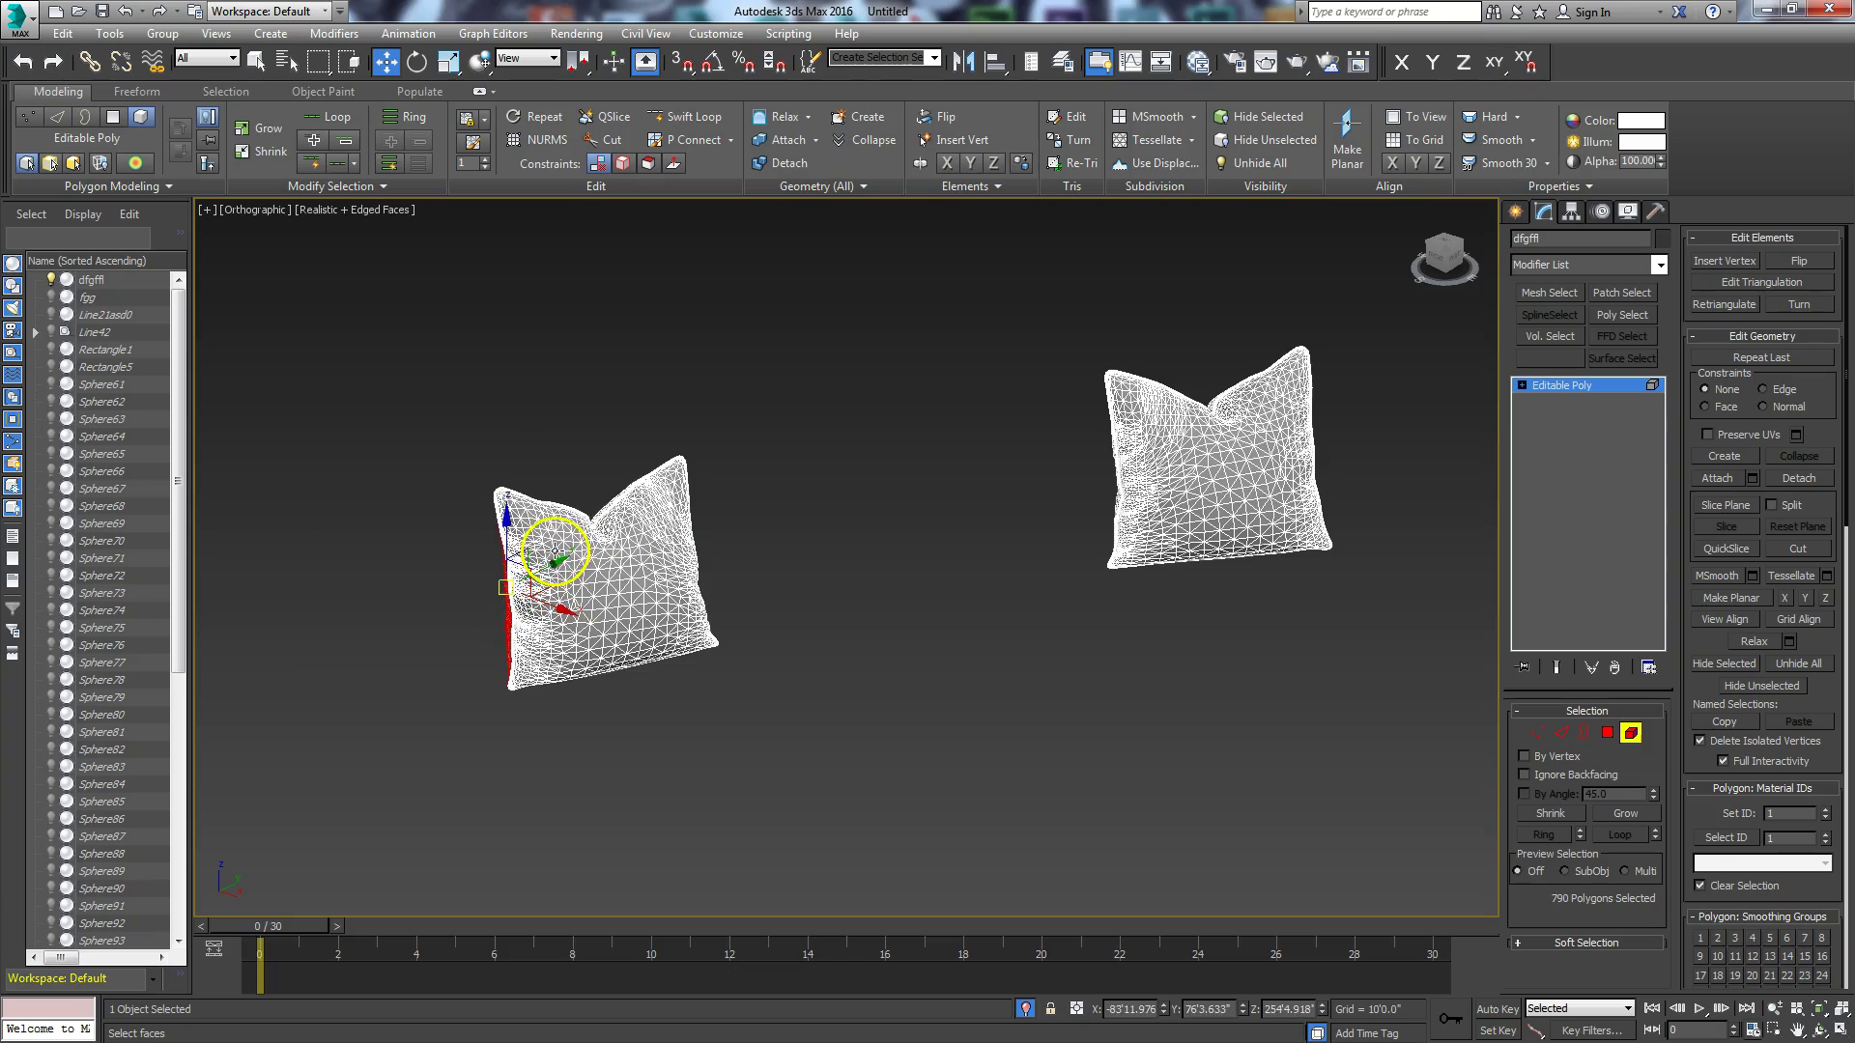
pyautogui.click(591, 534)
pyautogui.click(653, 557)
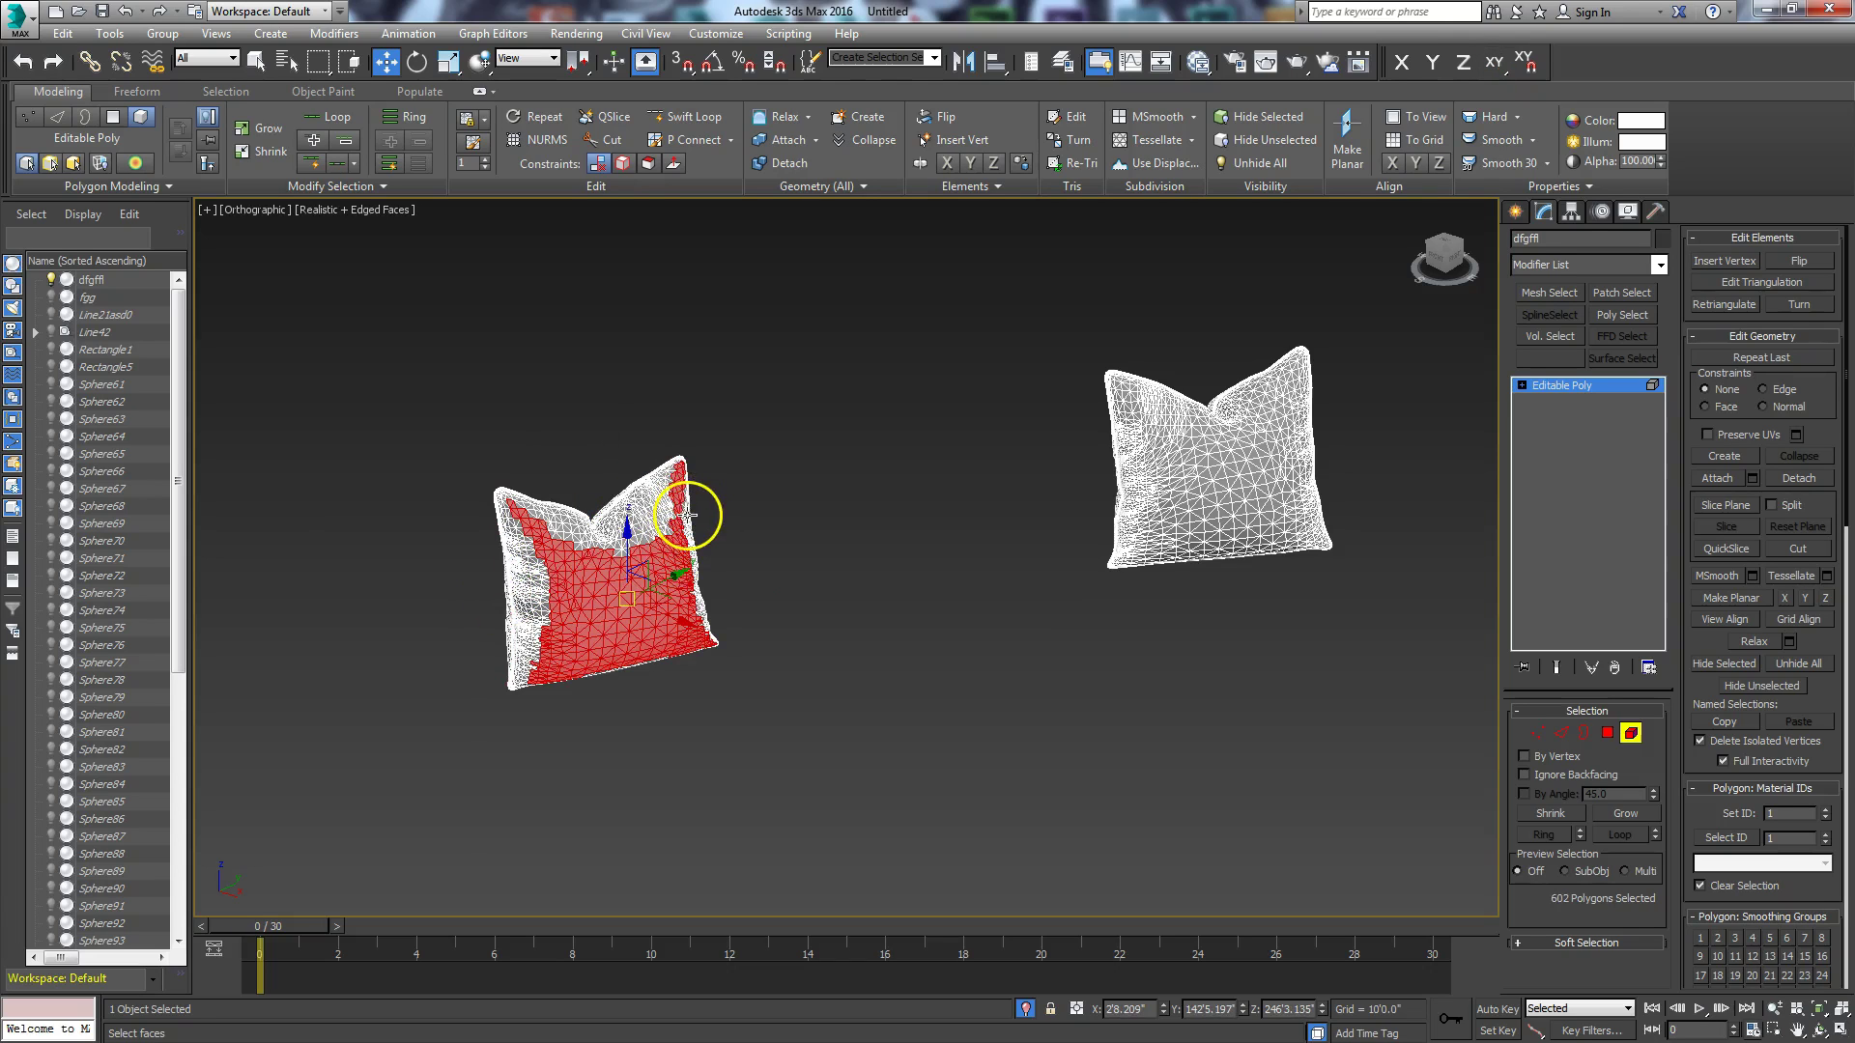
pyautogui.click(687, 515)
pyautogui.click(626, 491)
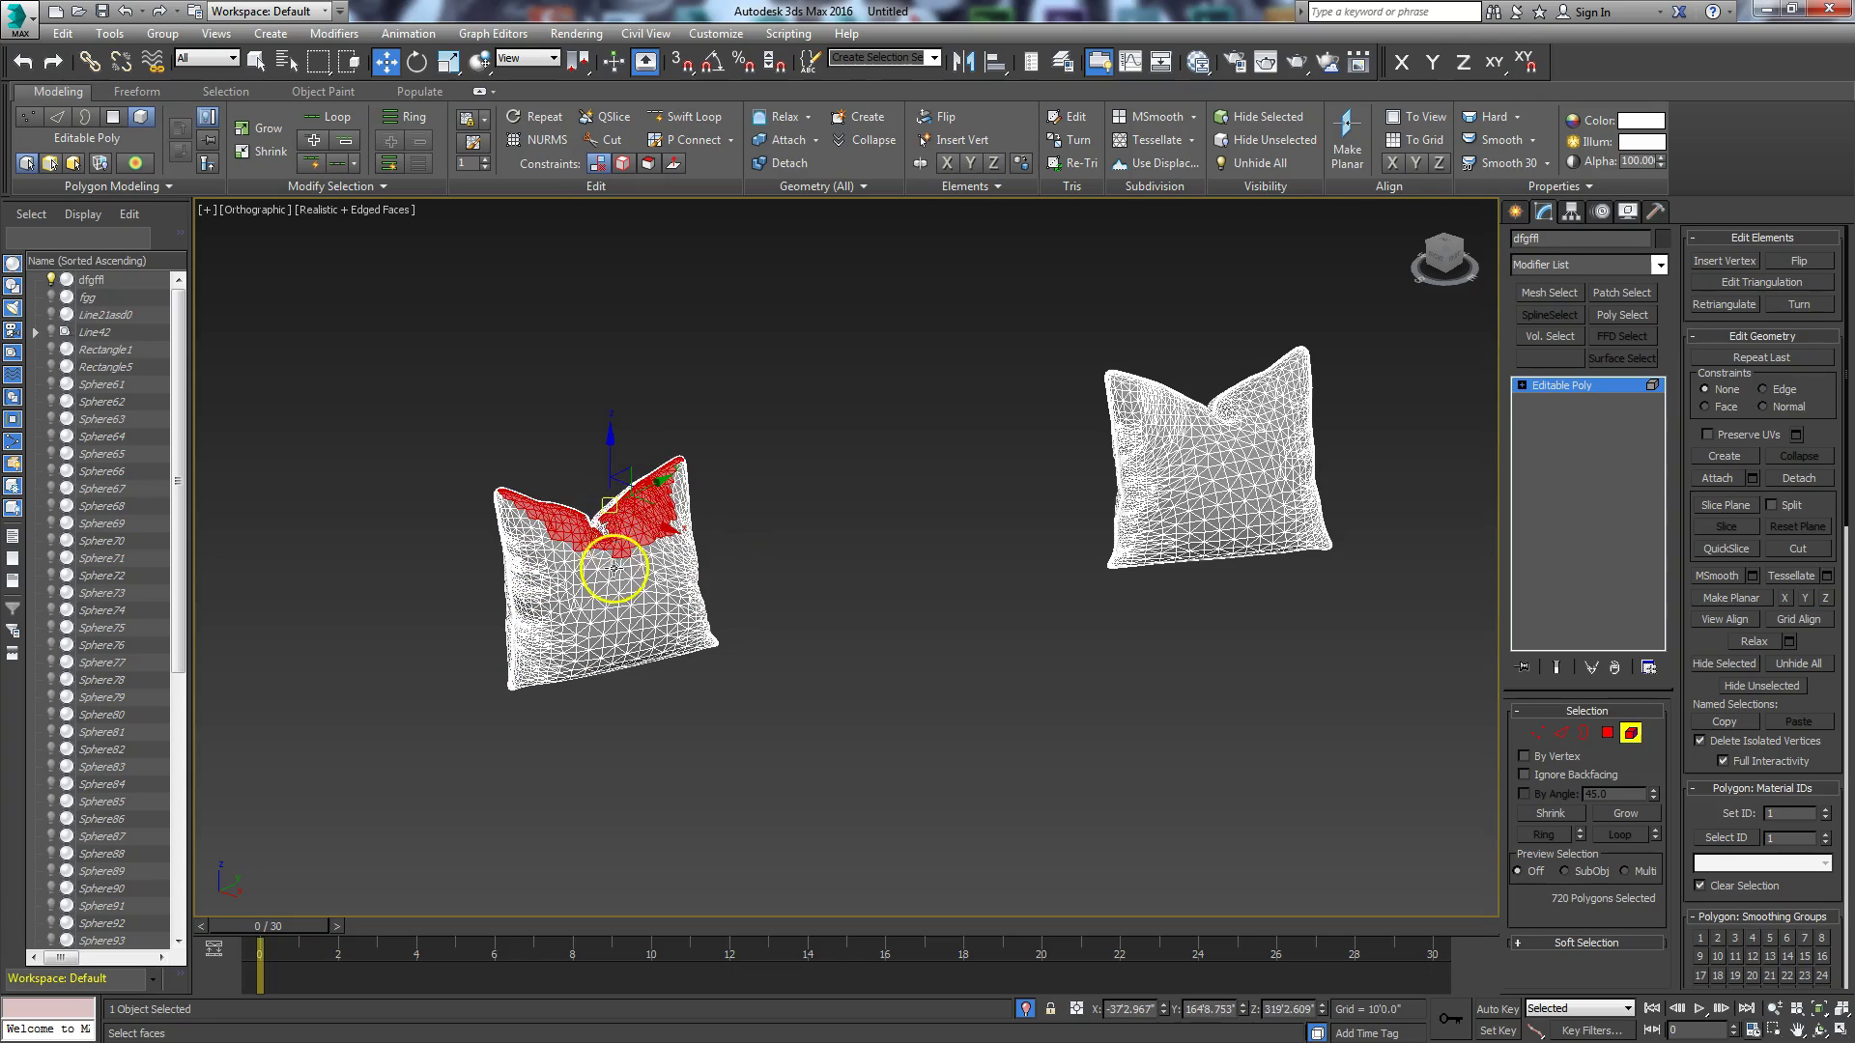
pyautogui.click(576, 518)
pyautogui.click(609, 592)
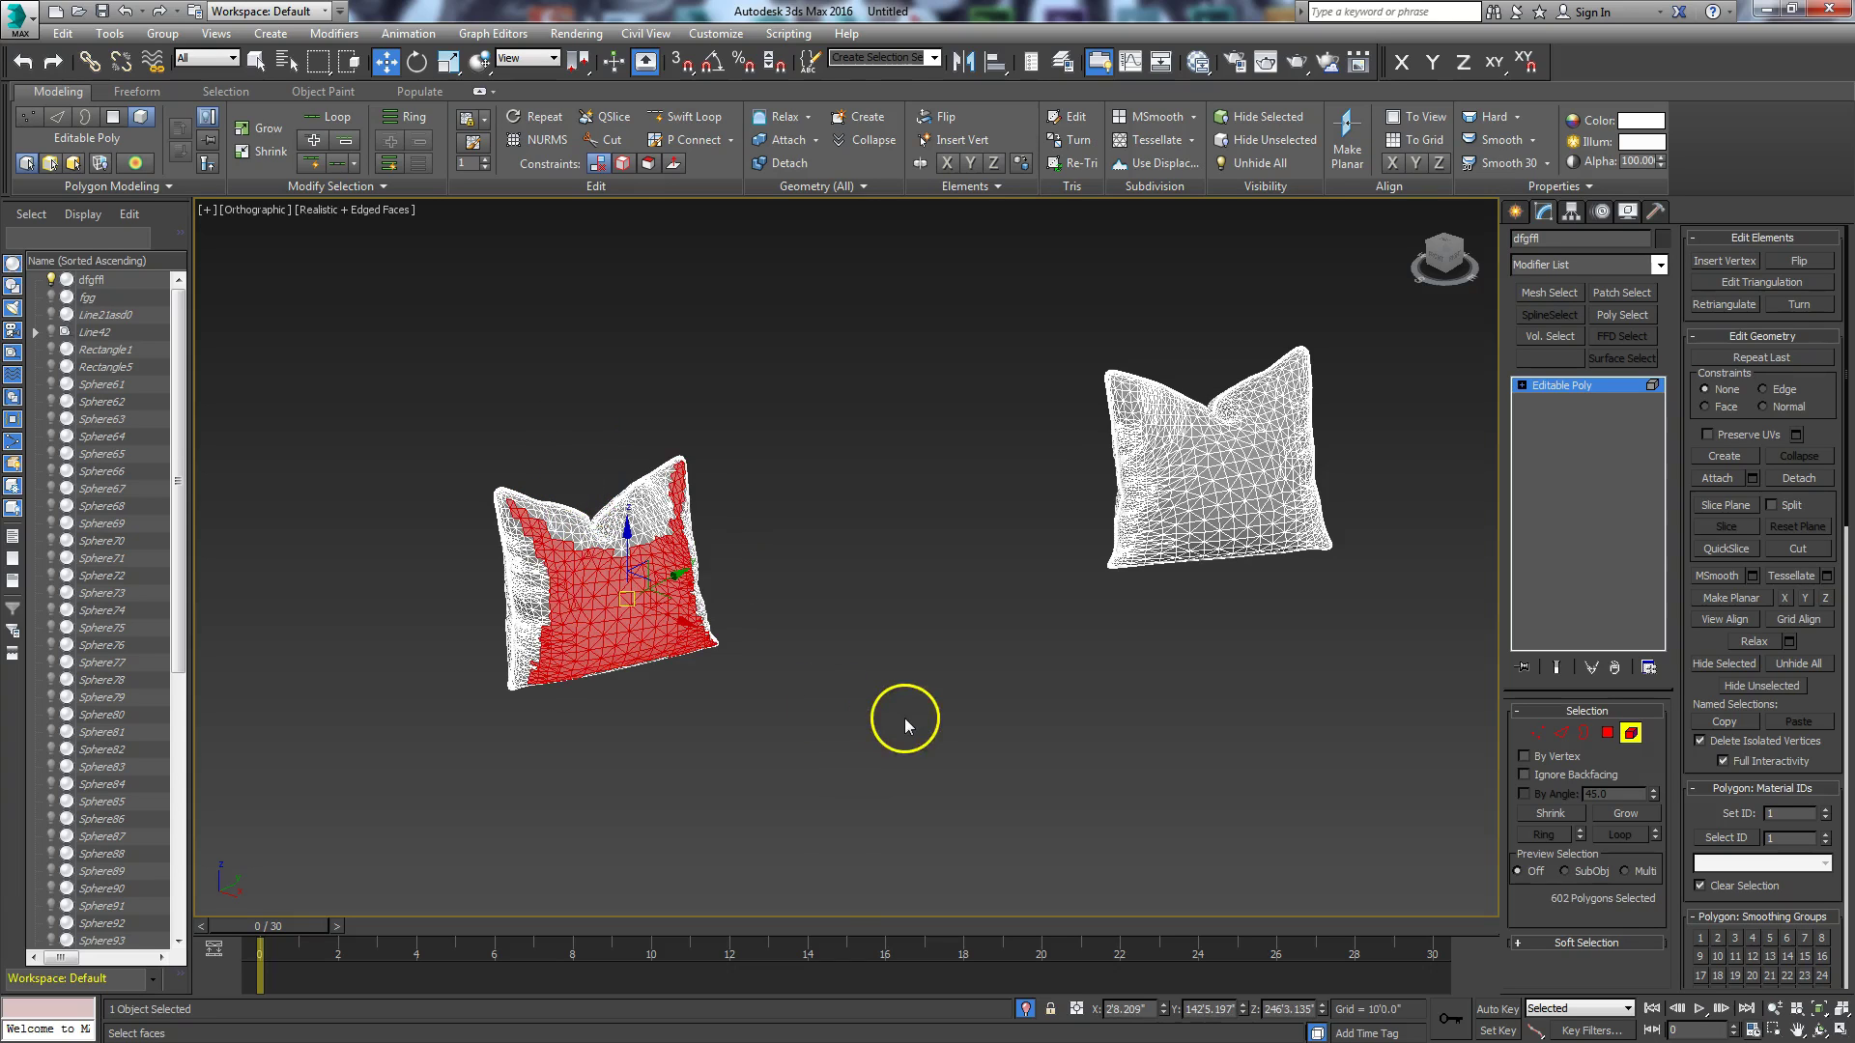
pyautogui.click(1631, 734)
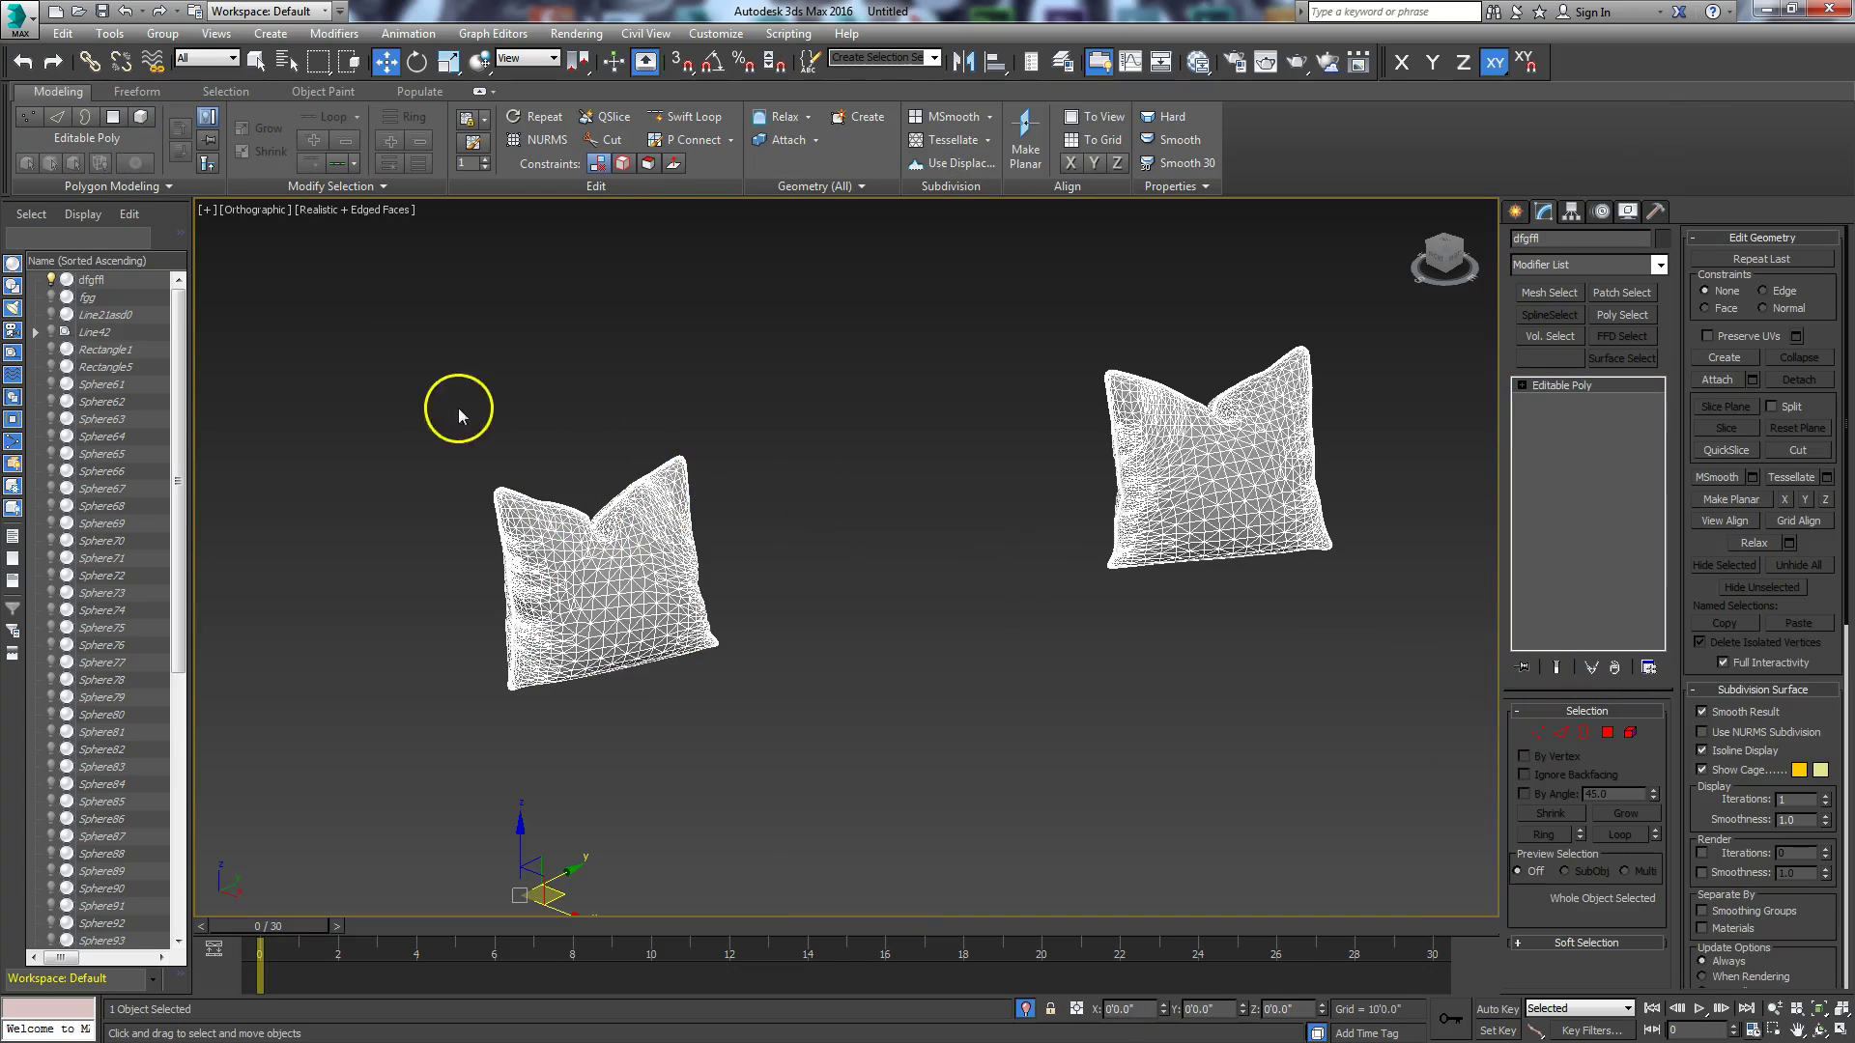
# Step: Weld all vertices of both square cushions with a threshold of 0'0.01" and leave vertex editing
pyautogui.click(147, 187)
pyautogui.click(97, 236)
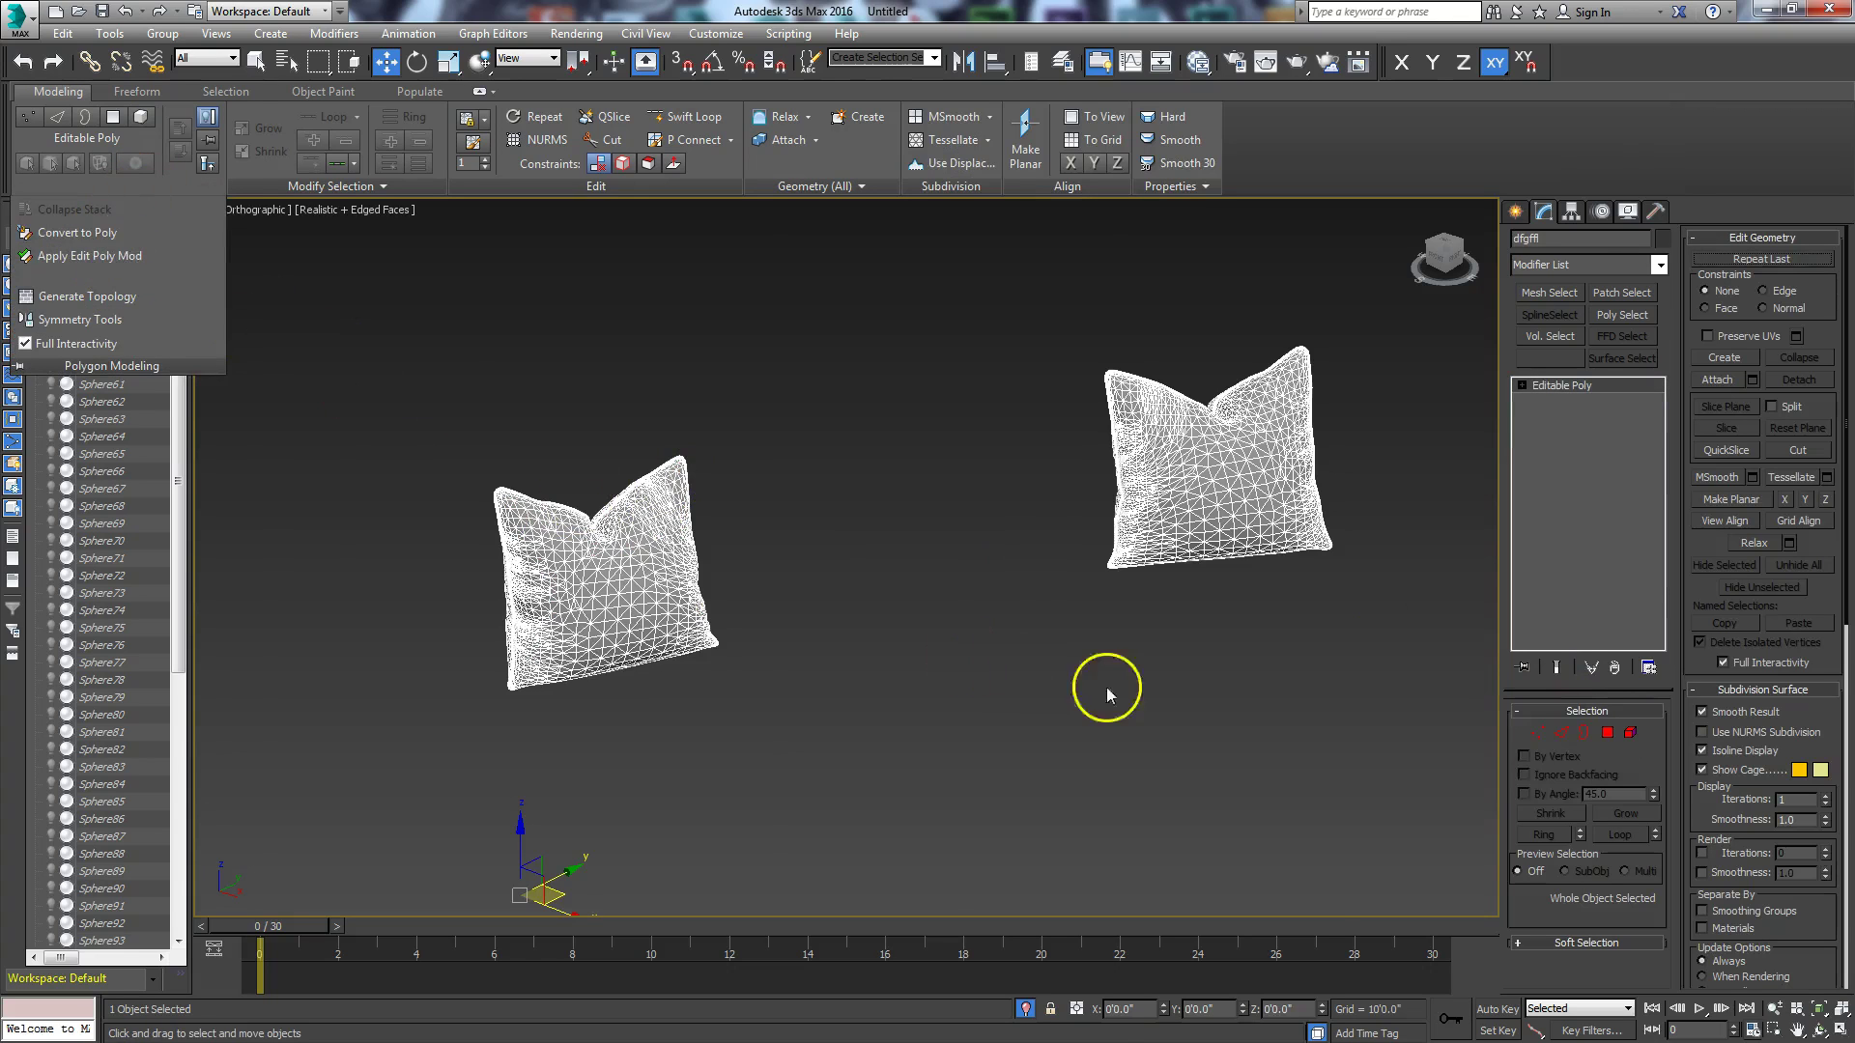
pyautogui.click(1538, 734)
pyautogui.moveTo(396, 299); pyautogui.dragTo(1275, 734)
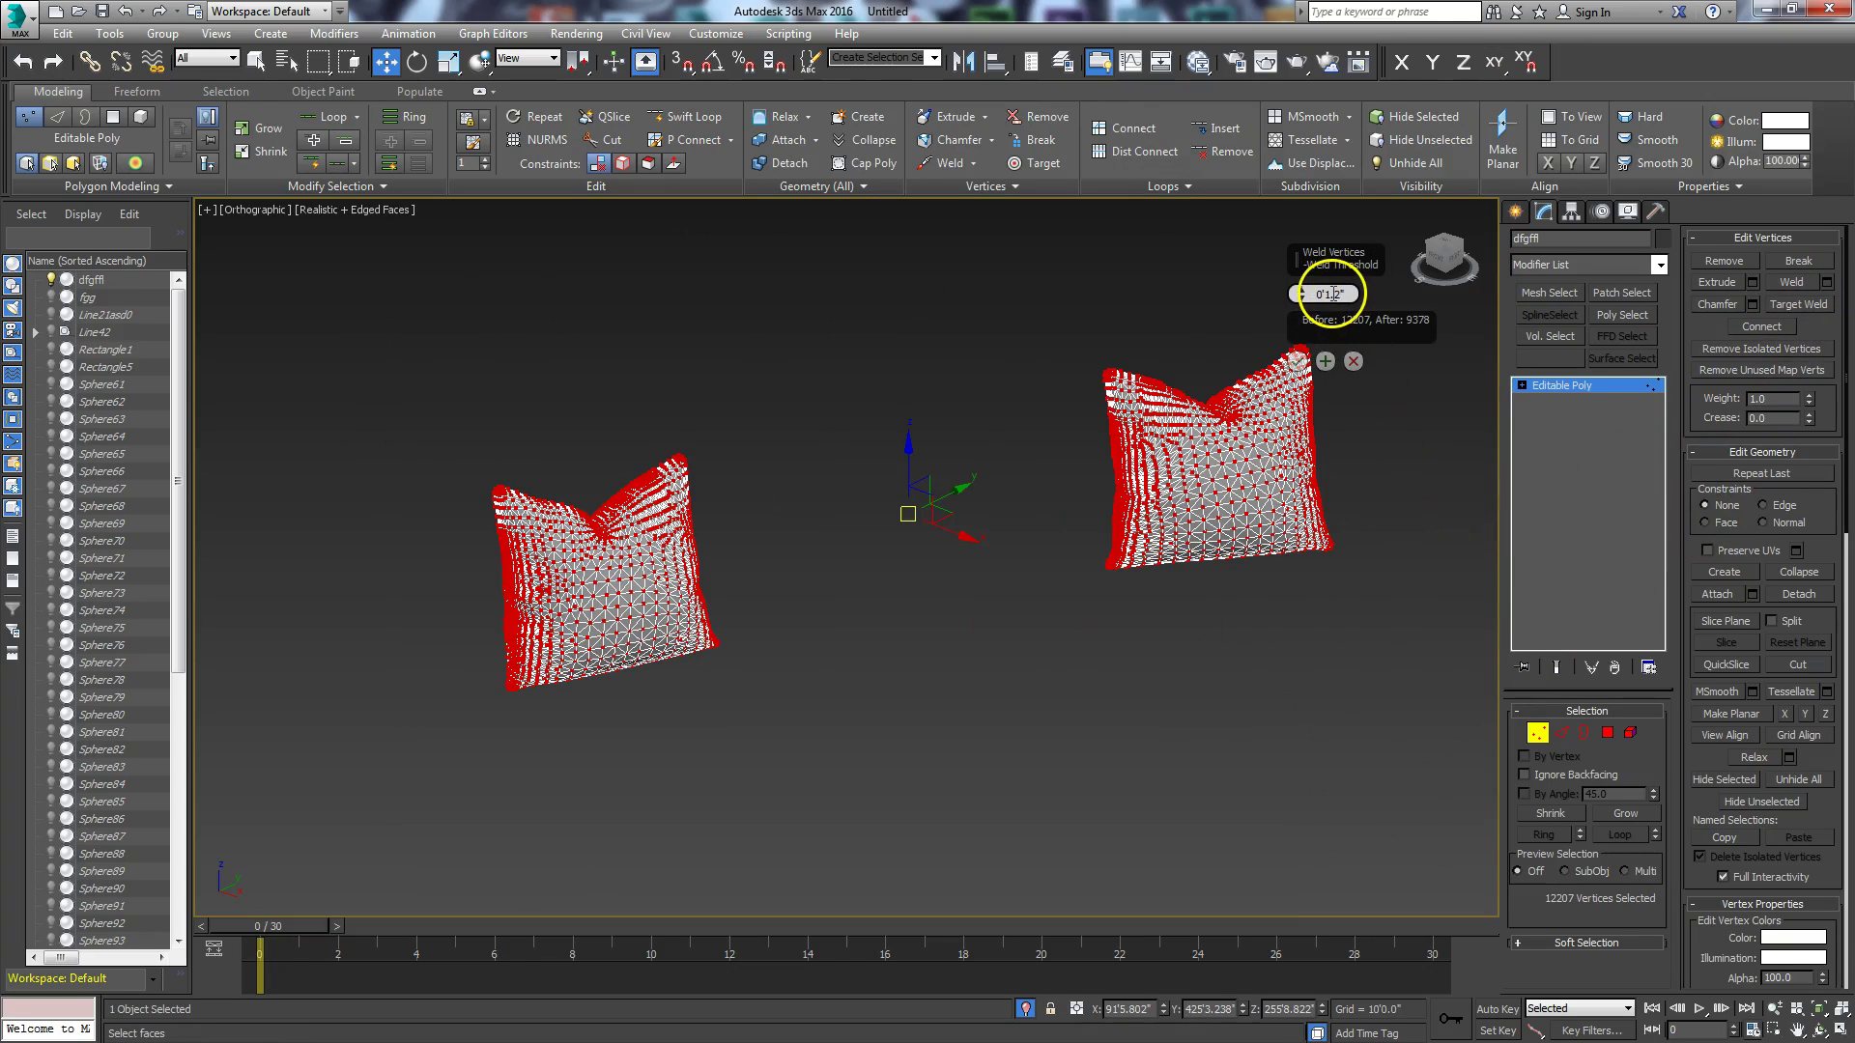
pyautogui.press('Delete')
pyautogui.write('0')
pyautogui.click(1324, 365)
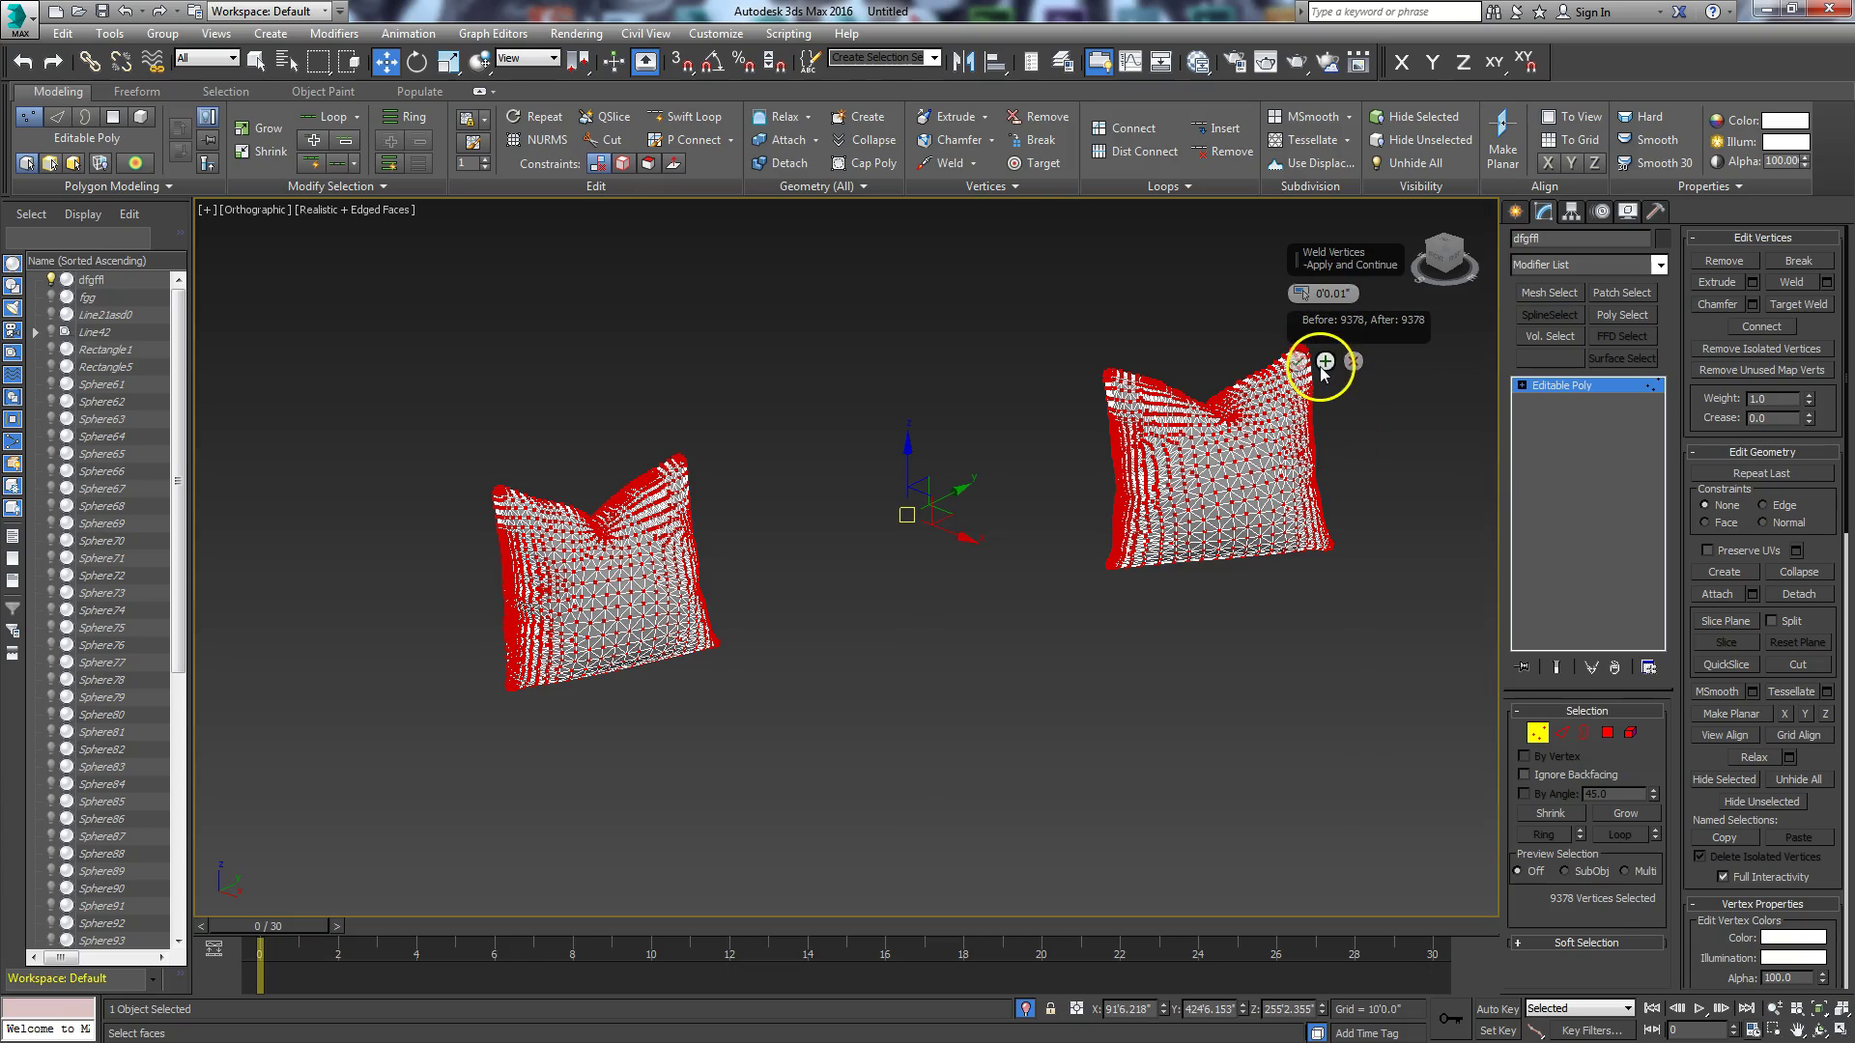
pyautogui.click(1299, 362)
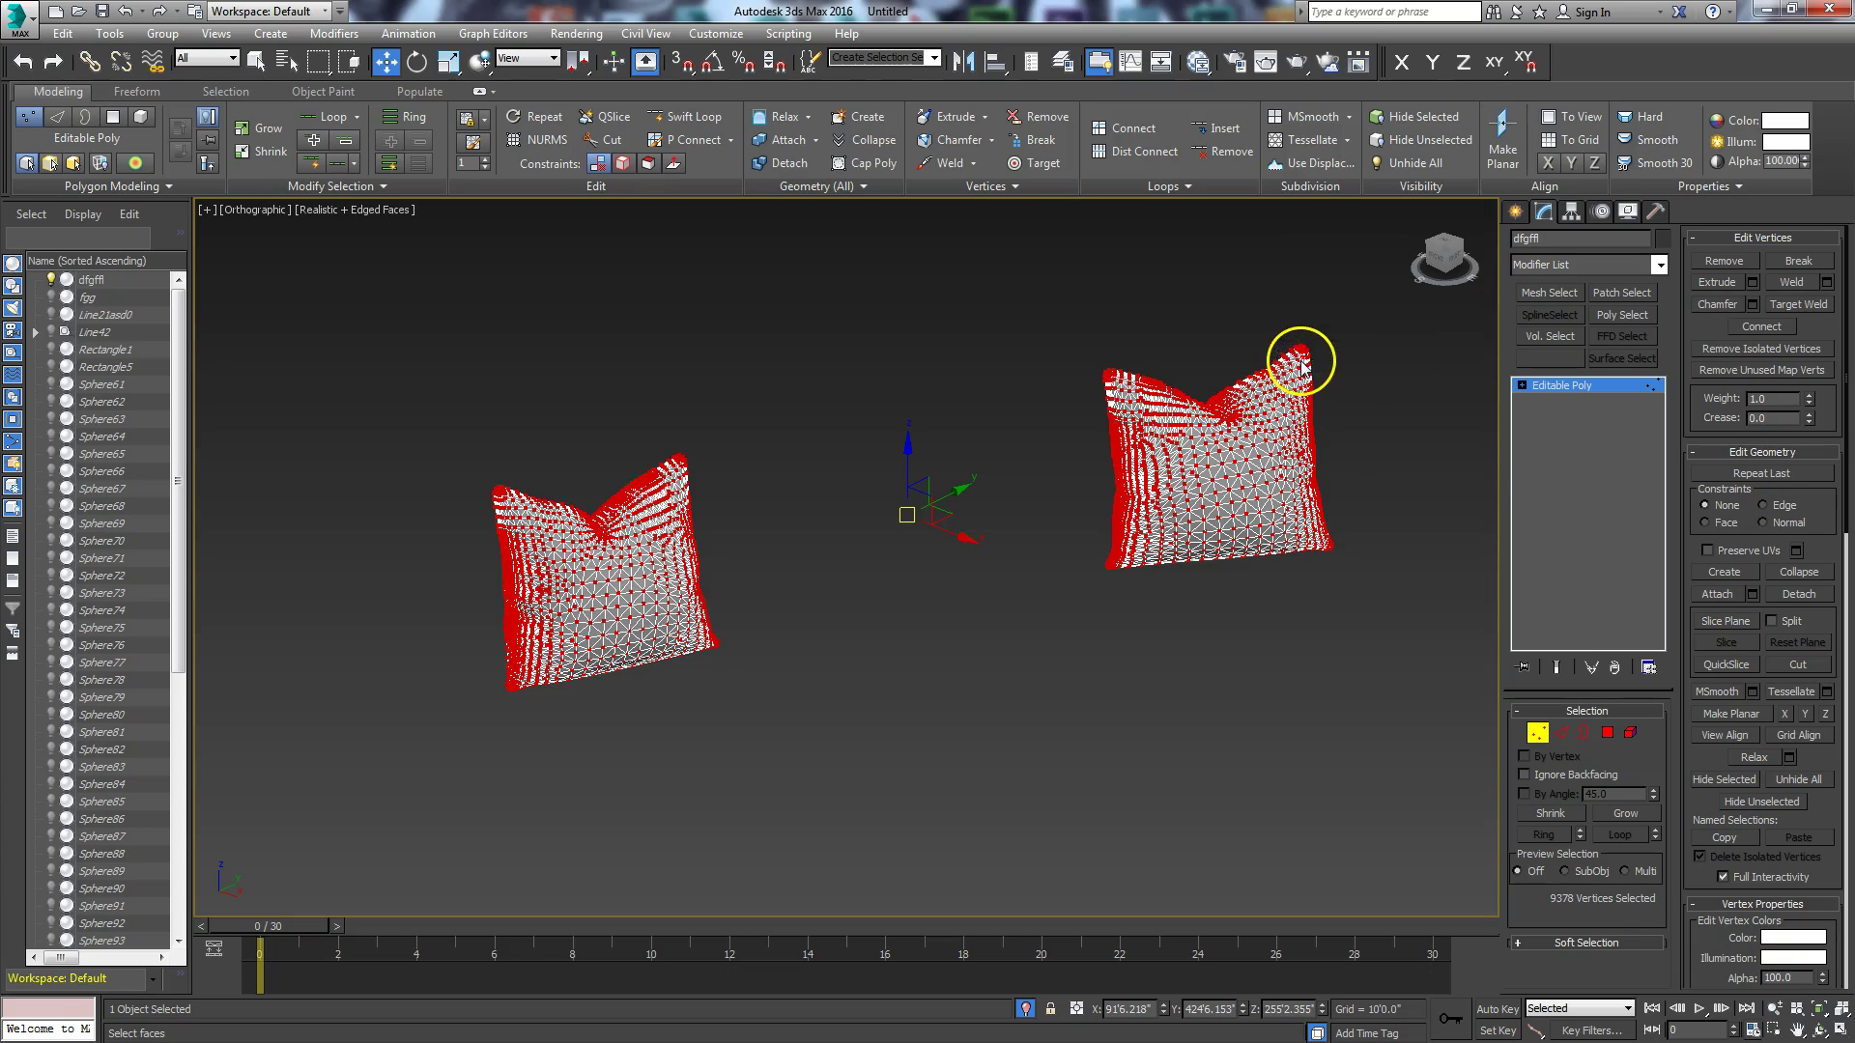
pyautogui.click(1539, 734)
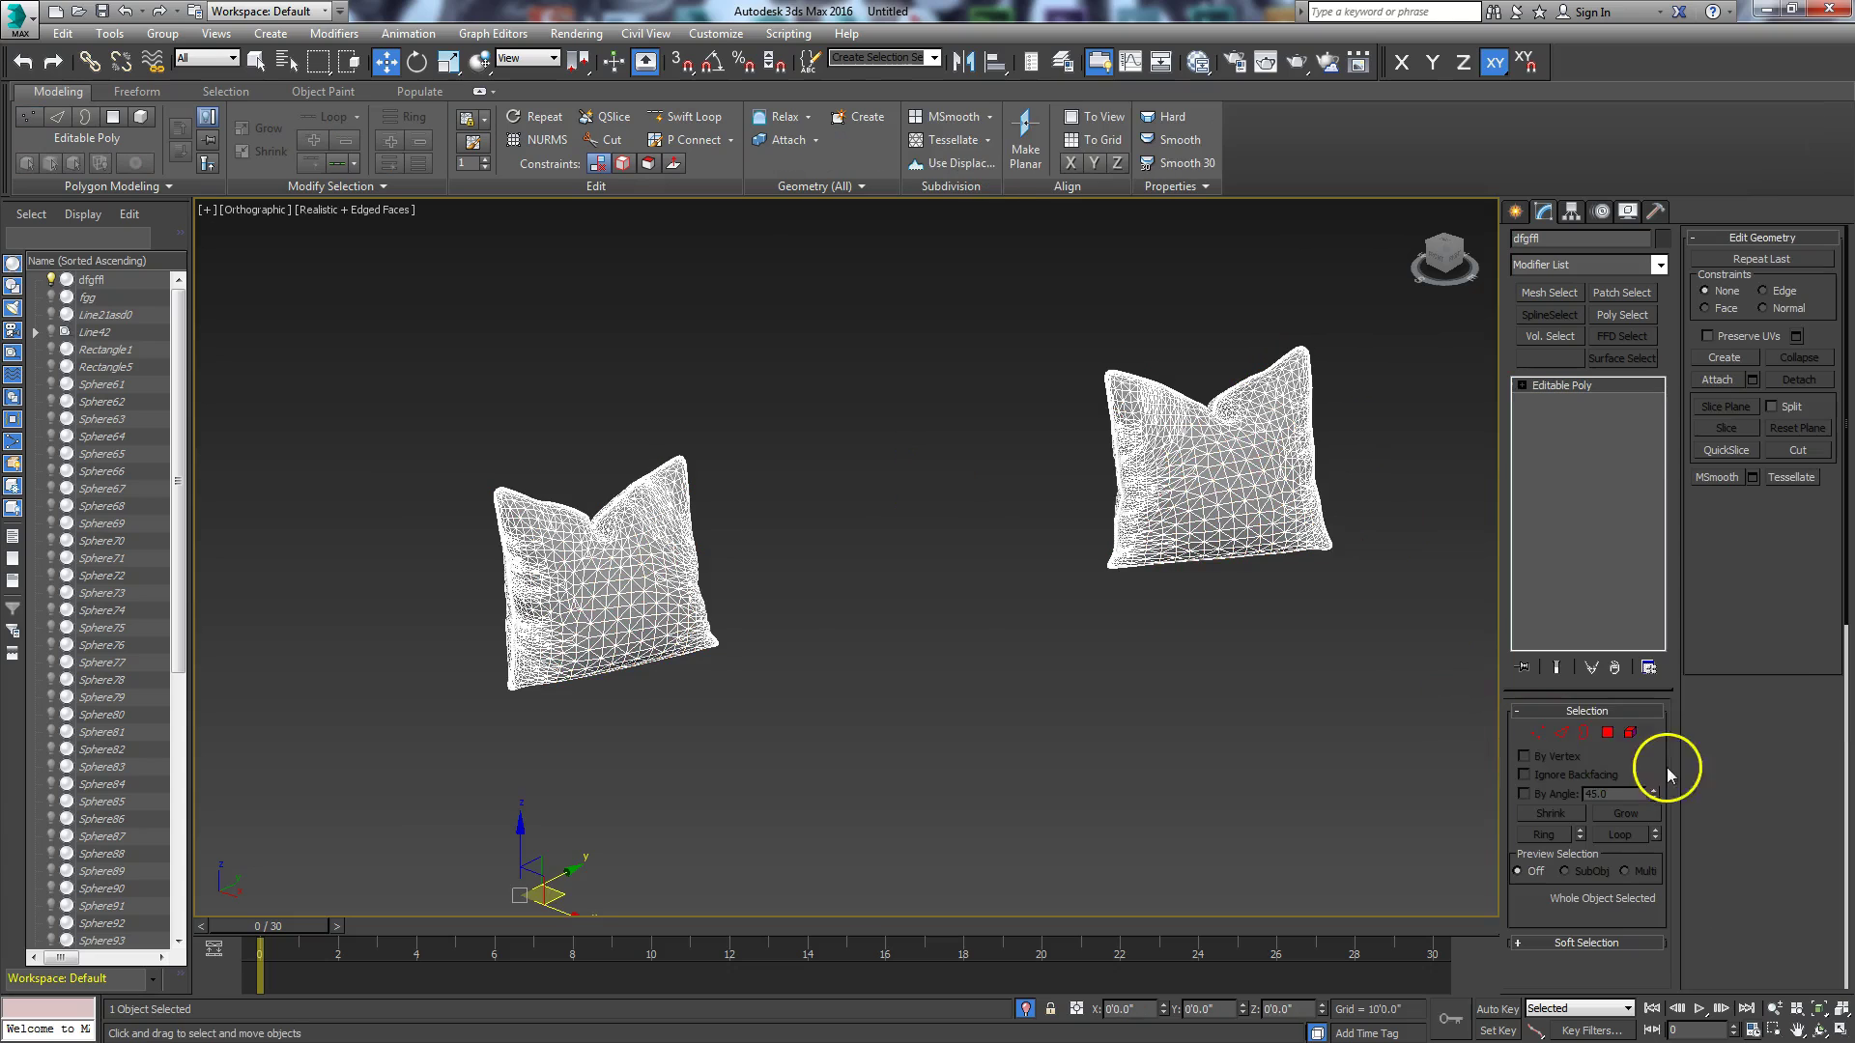
# Step: Select each square cushion as an element in turn to check that its mesh is in one piece, and leave element editing
pyautogui.click(1630, 734)
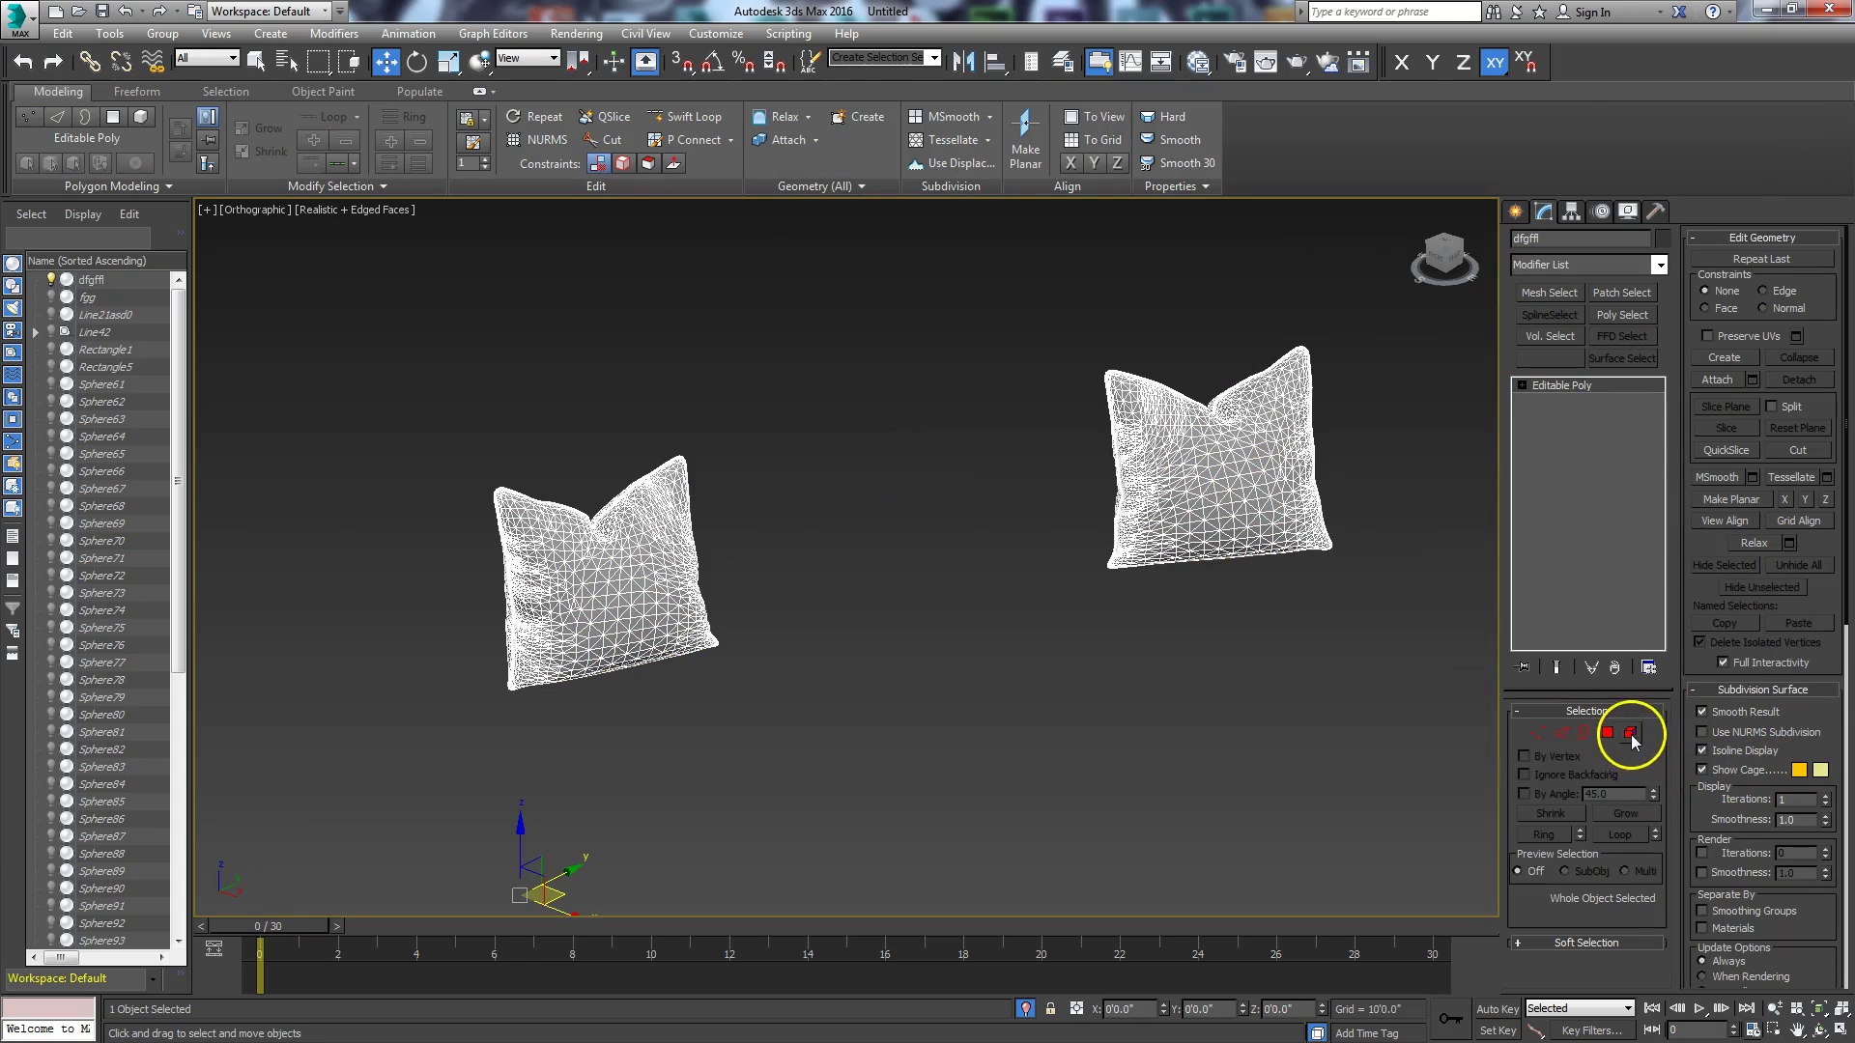
pyautogui.click(678, 591)
pyautogui.click(1135, 517)
pyautogui.click(648, 621)
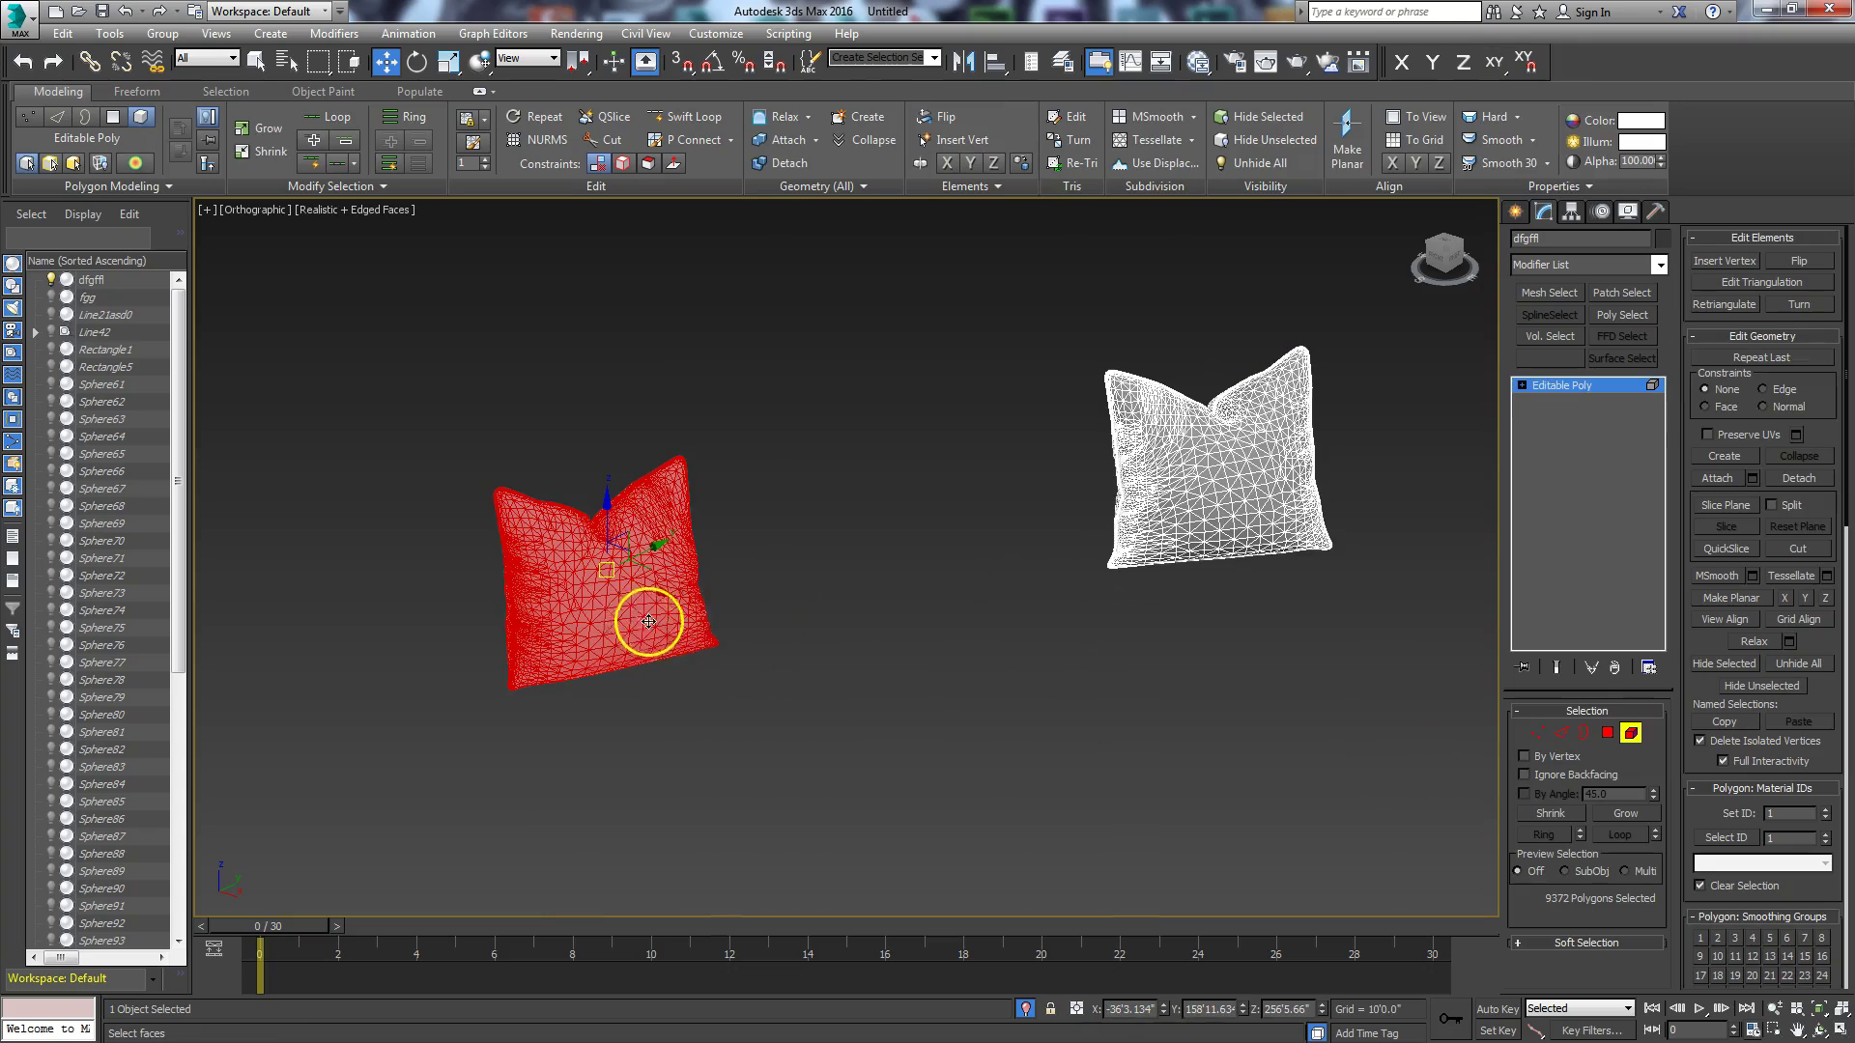
pyautogui.click(1630, 733)
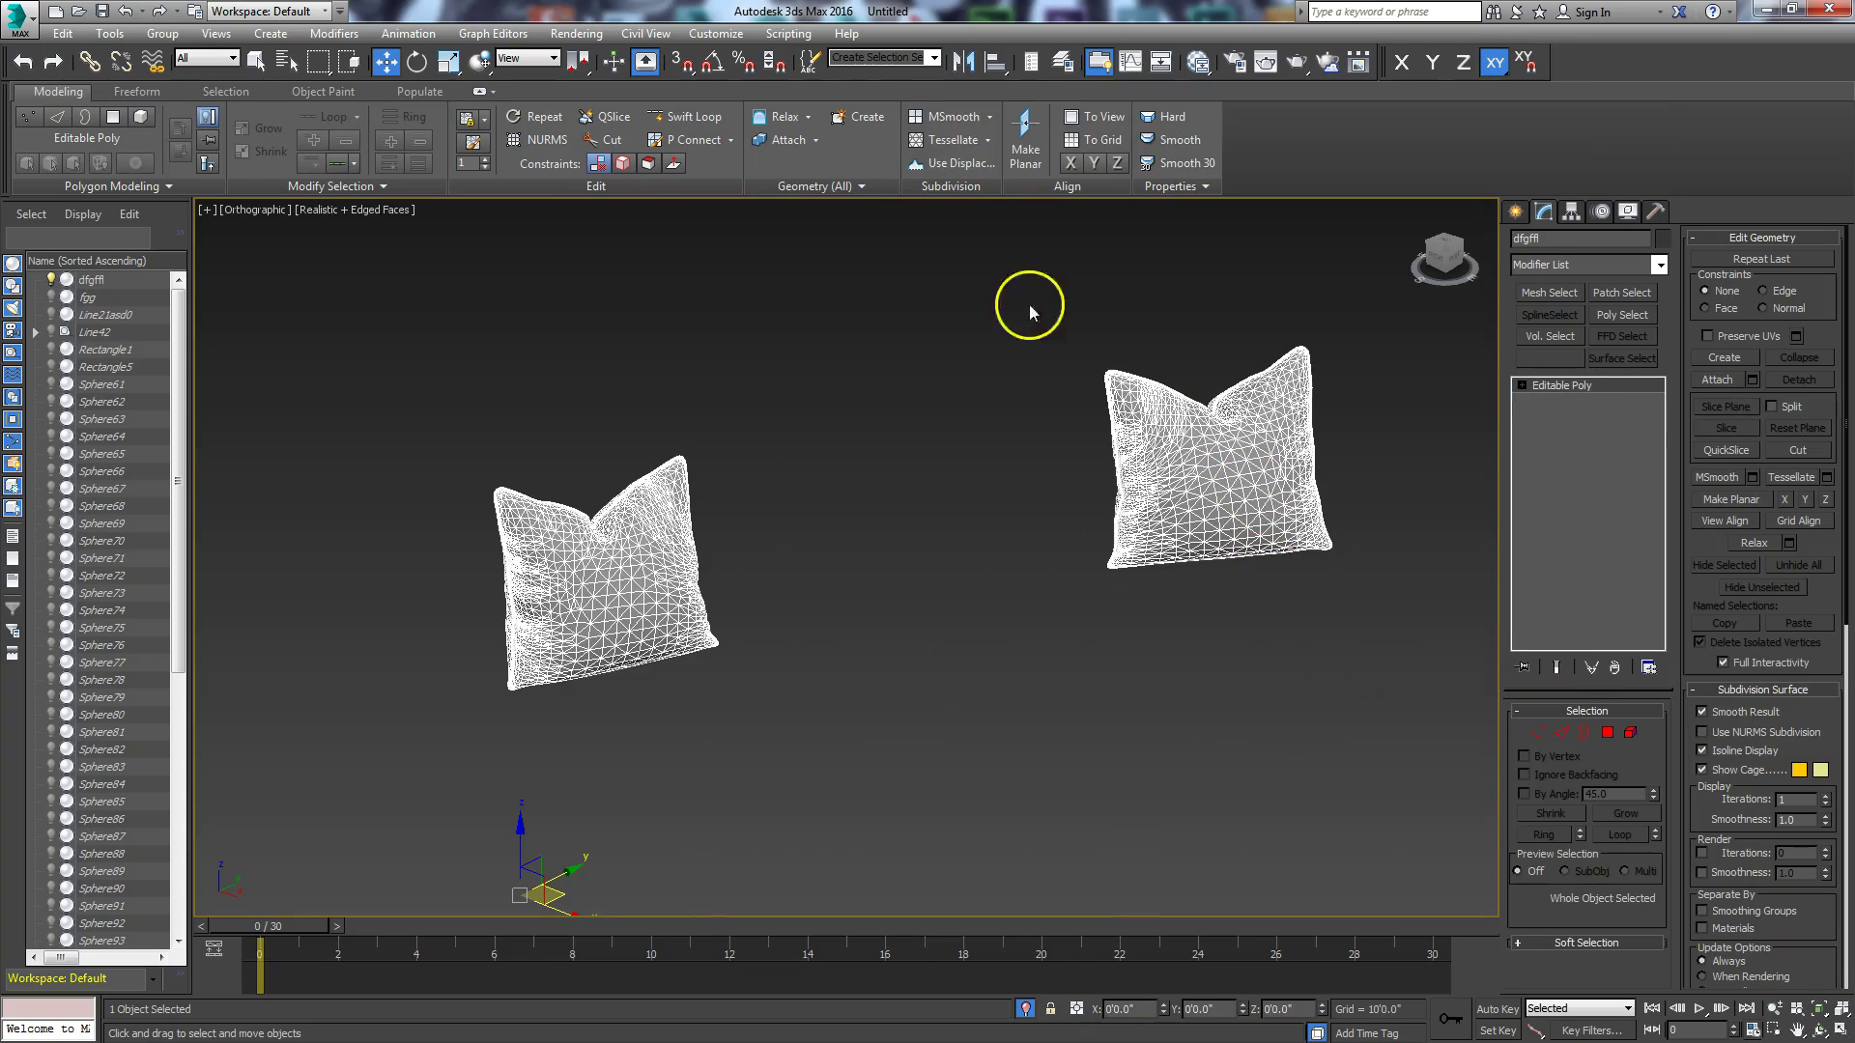
# Step: Quadrify the whole mesh of both square cushions, and select all their polygons to review the smoothing group settings
pyautogui.click(819, 189)
pyautogui.click(799, 220)
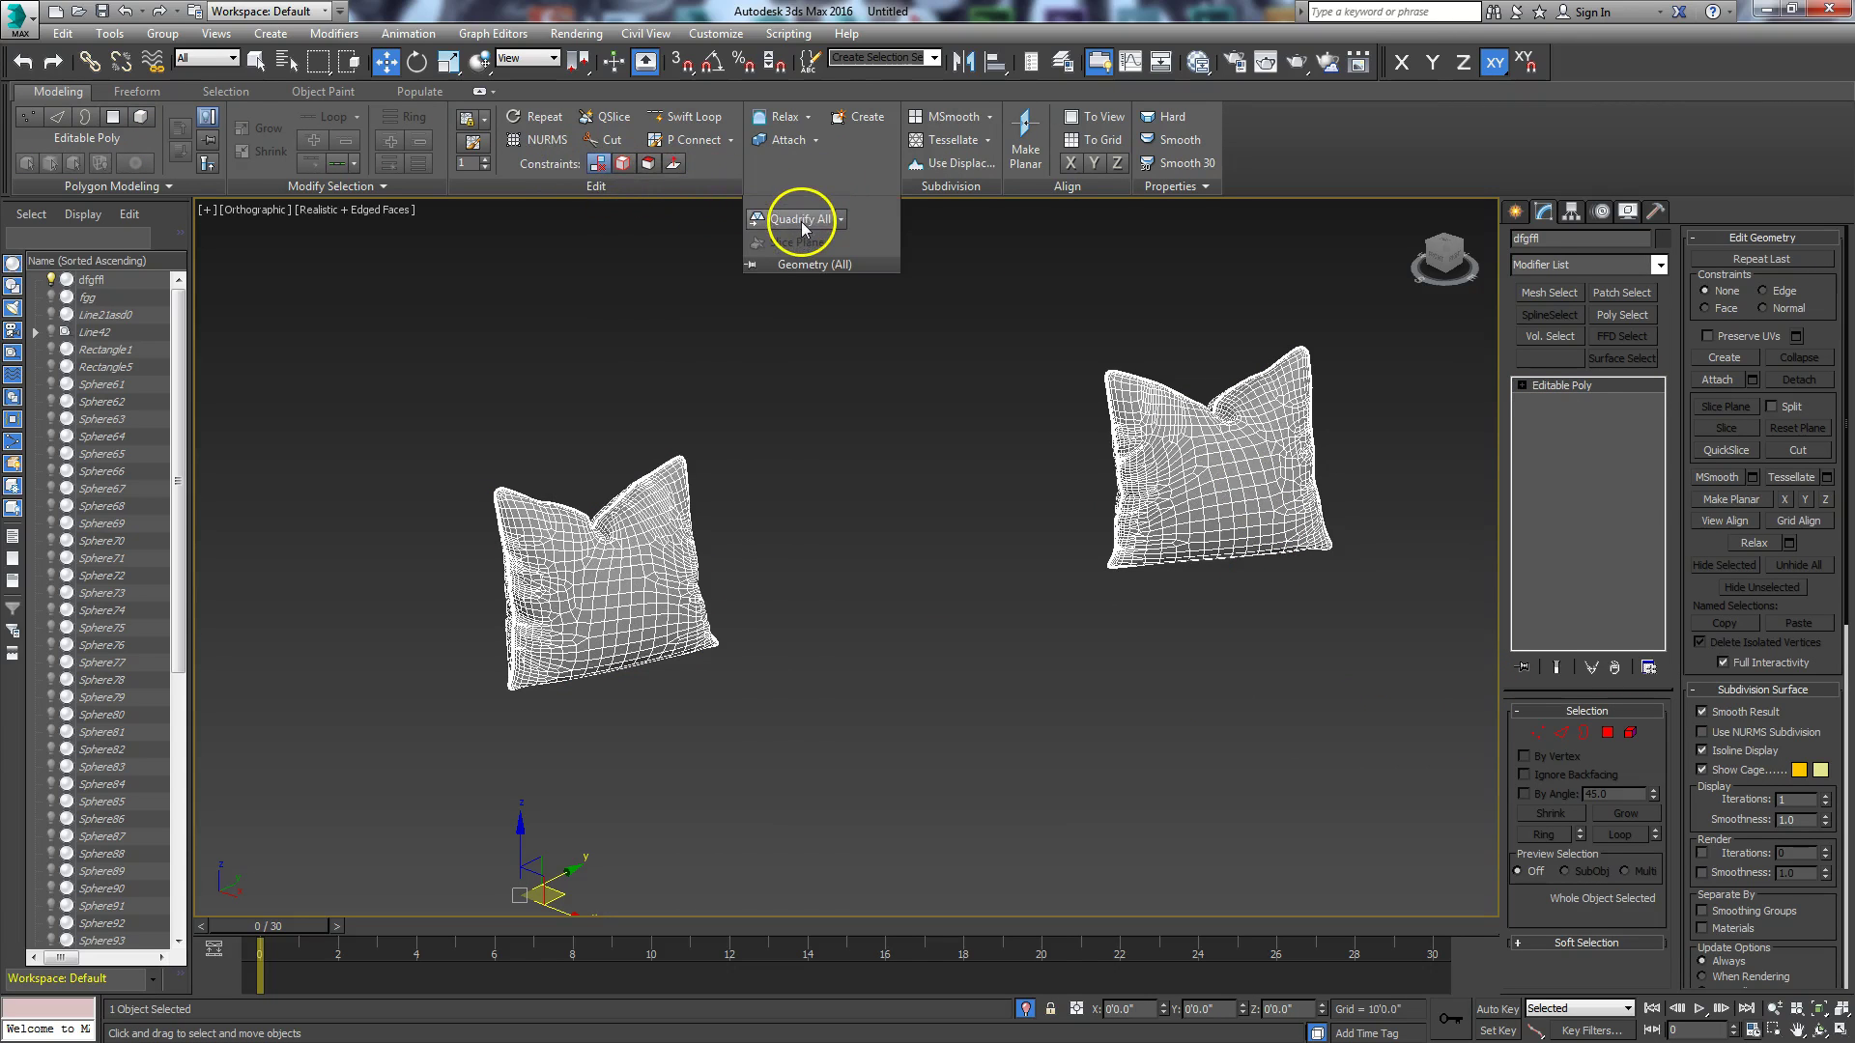
pyautogui.click(1608, 733)
pyautogui.moveTo(656, 438); pyautogui.dragTo(429, 308)
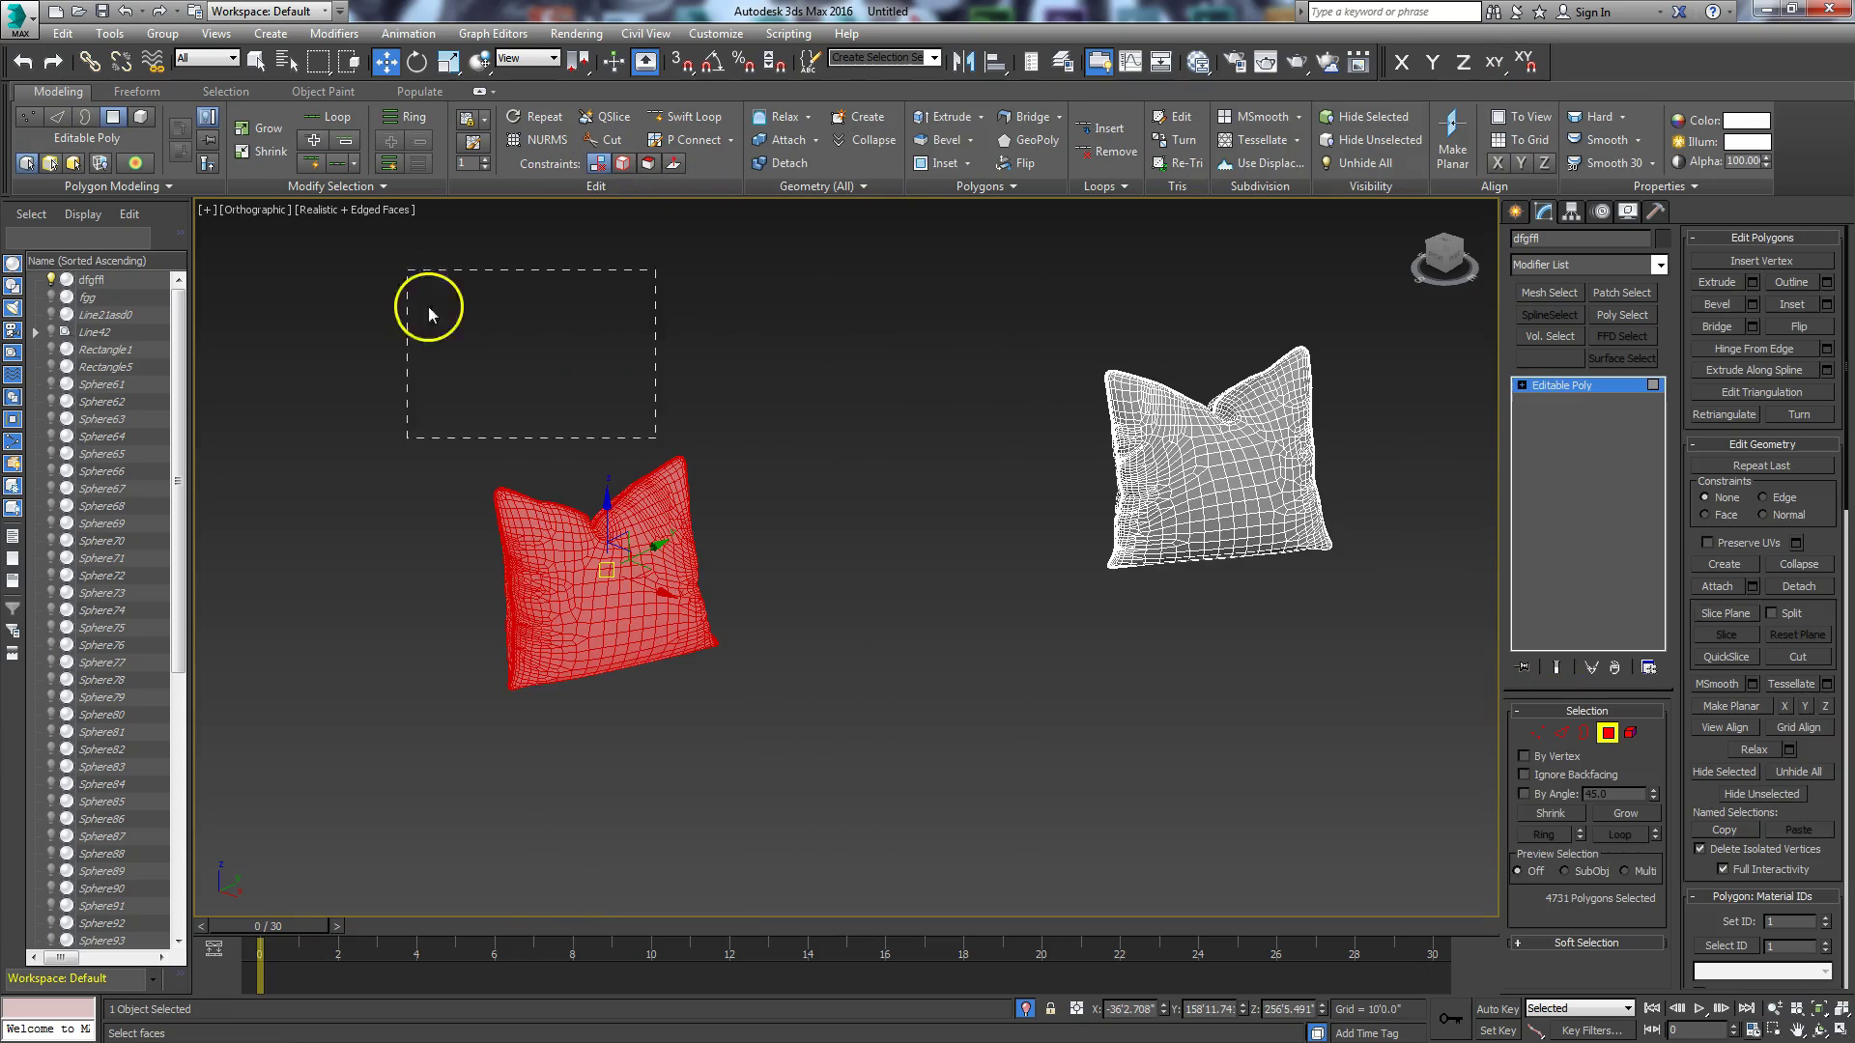
pyautogui.moveTo(1418, 804); pyautogui.dragTo(1419, 804)
pyautogui.moveTo(1689, 808); pyautogui.dragTo(1660, 207)
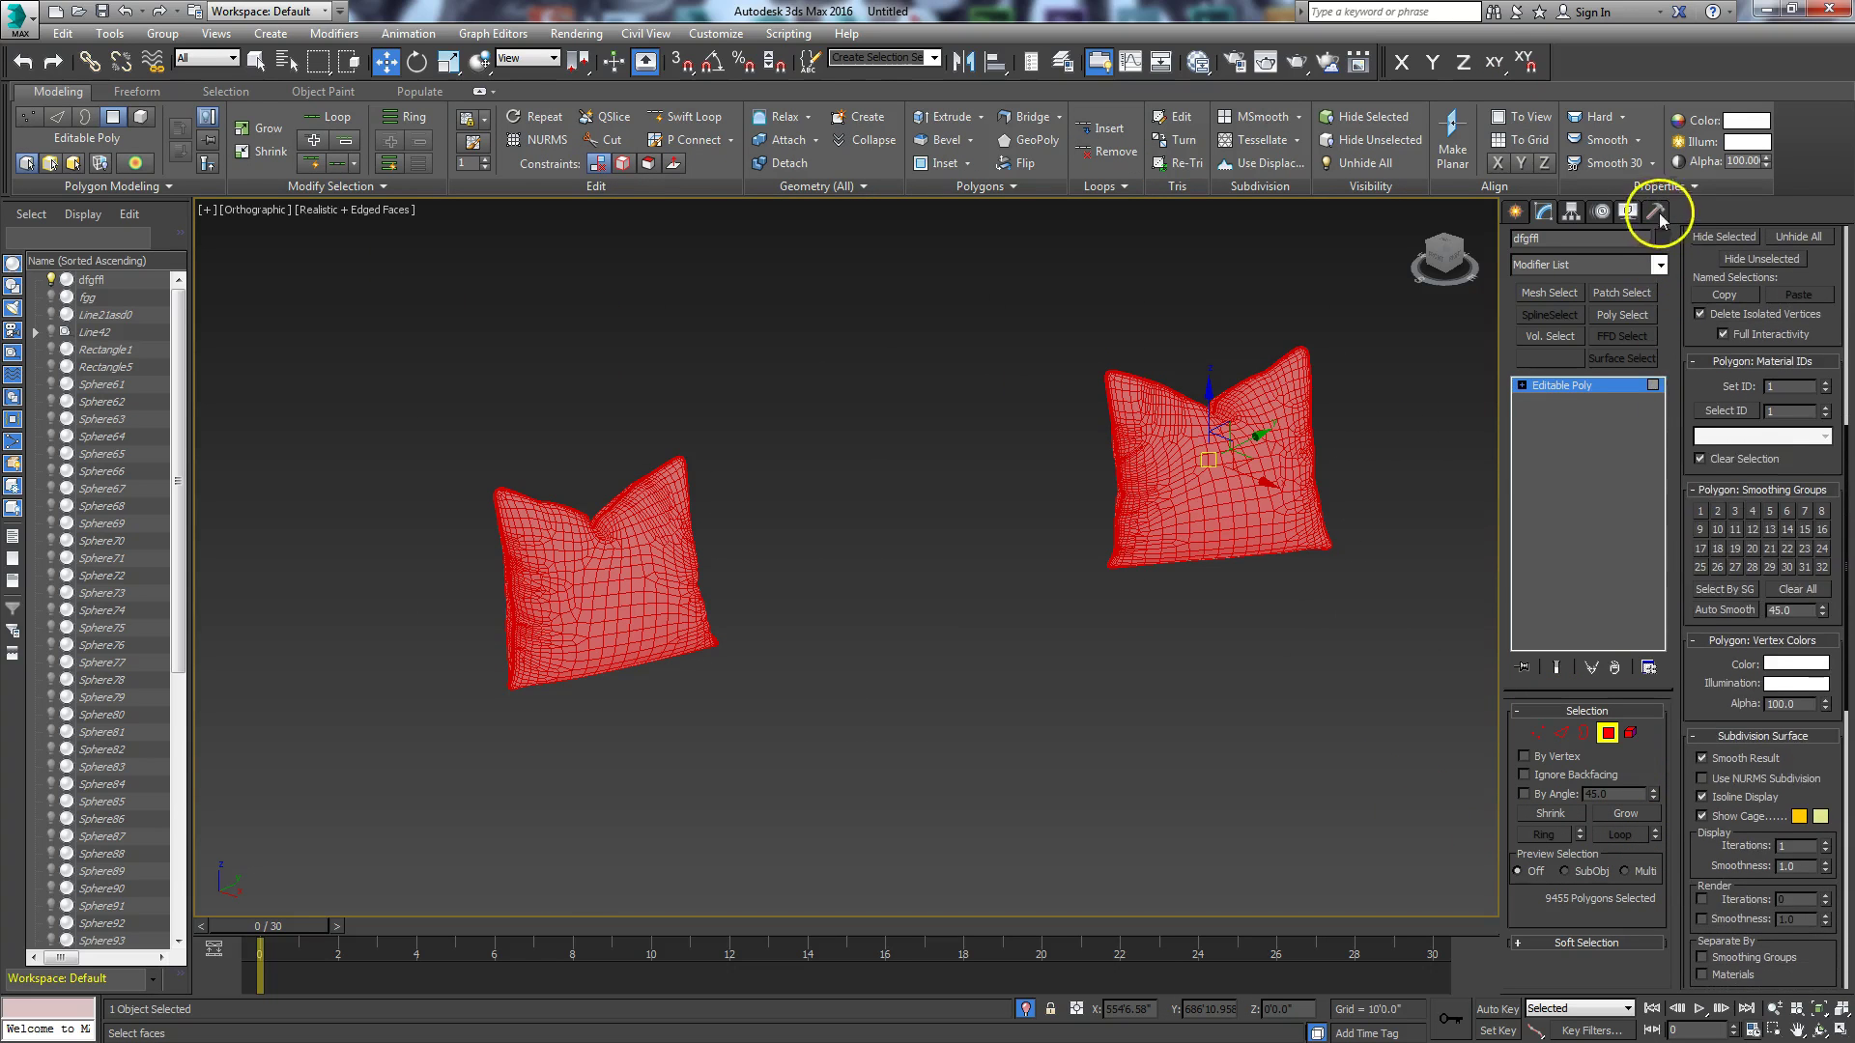
pyautogui.click(1608, 734)
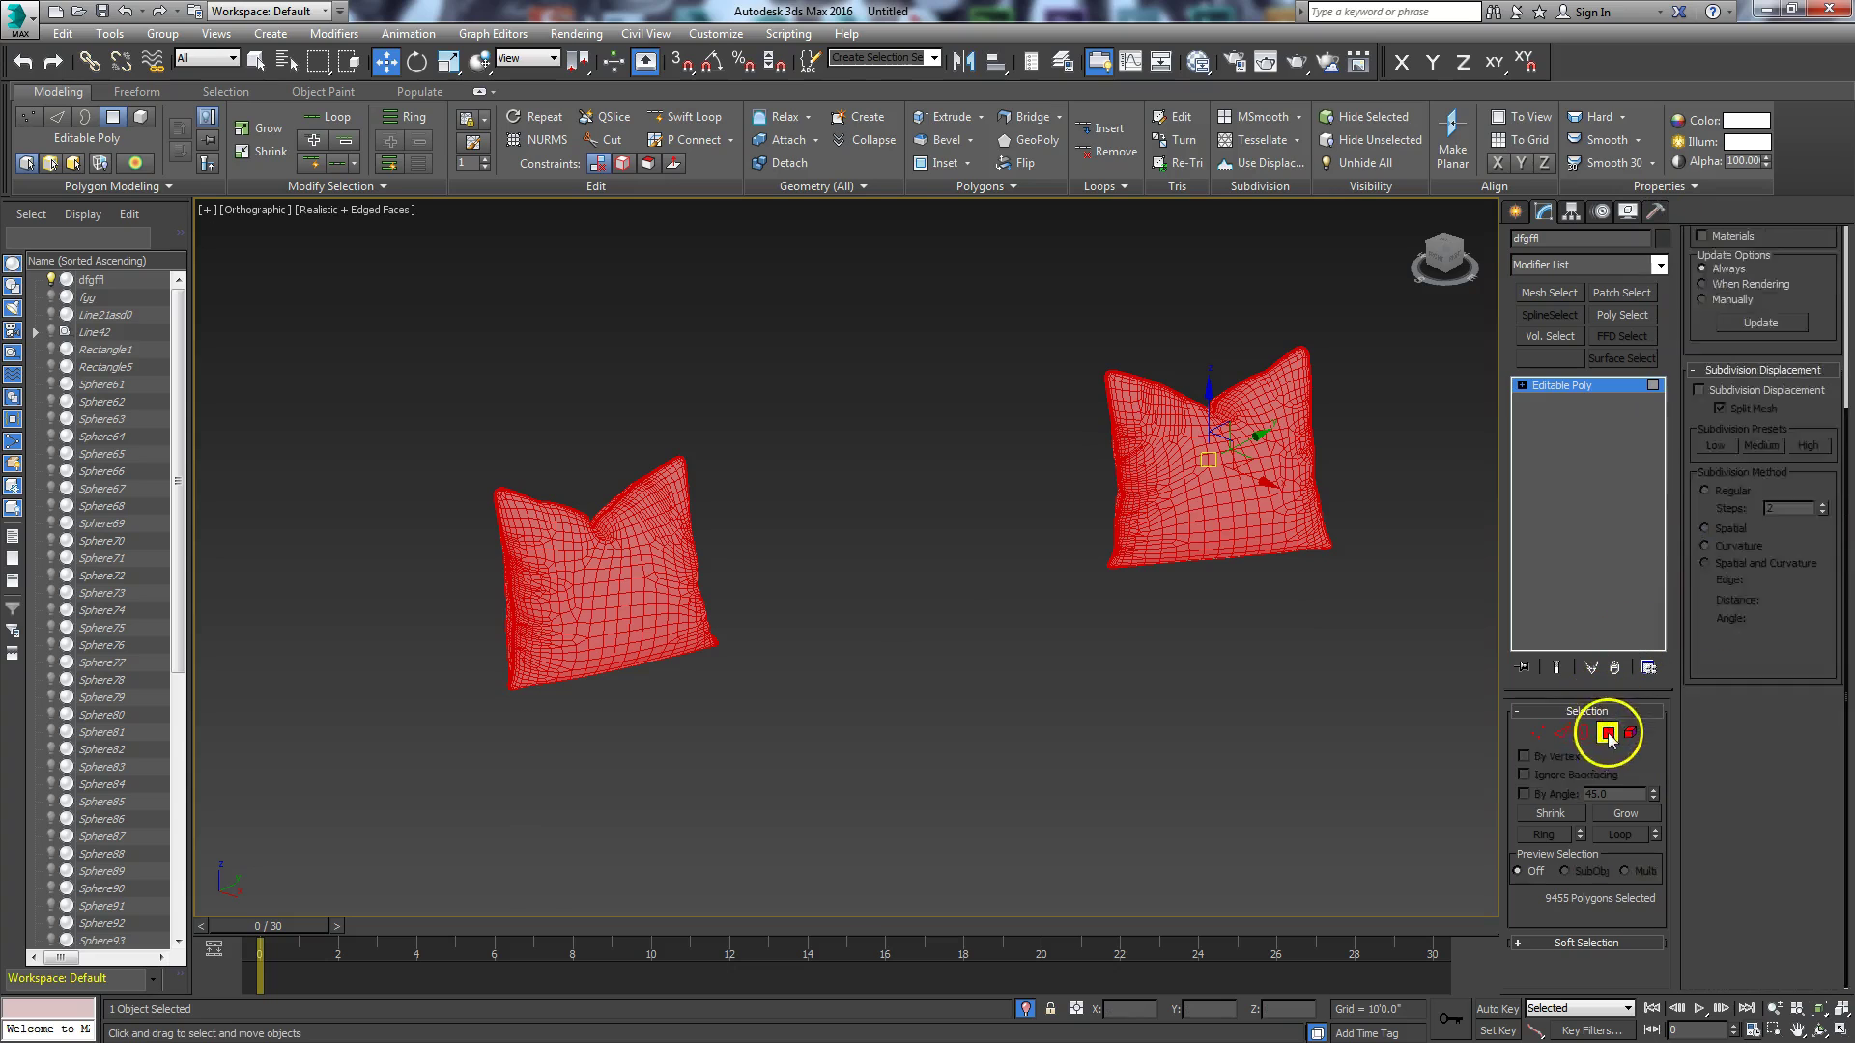
# Step: Deselect the square cushions and end their isolation to bring back the whole sofa
pyautogui.click(952, 493)
pyautogui.rightClick(870, 491)
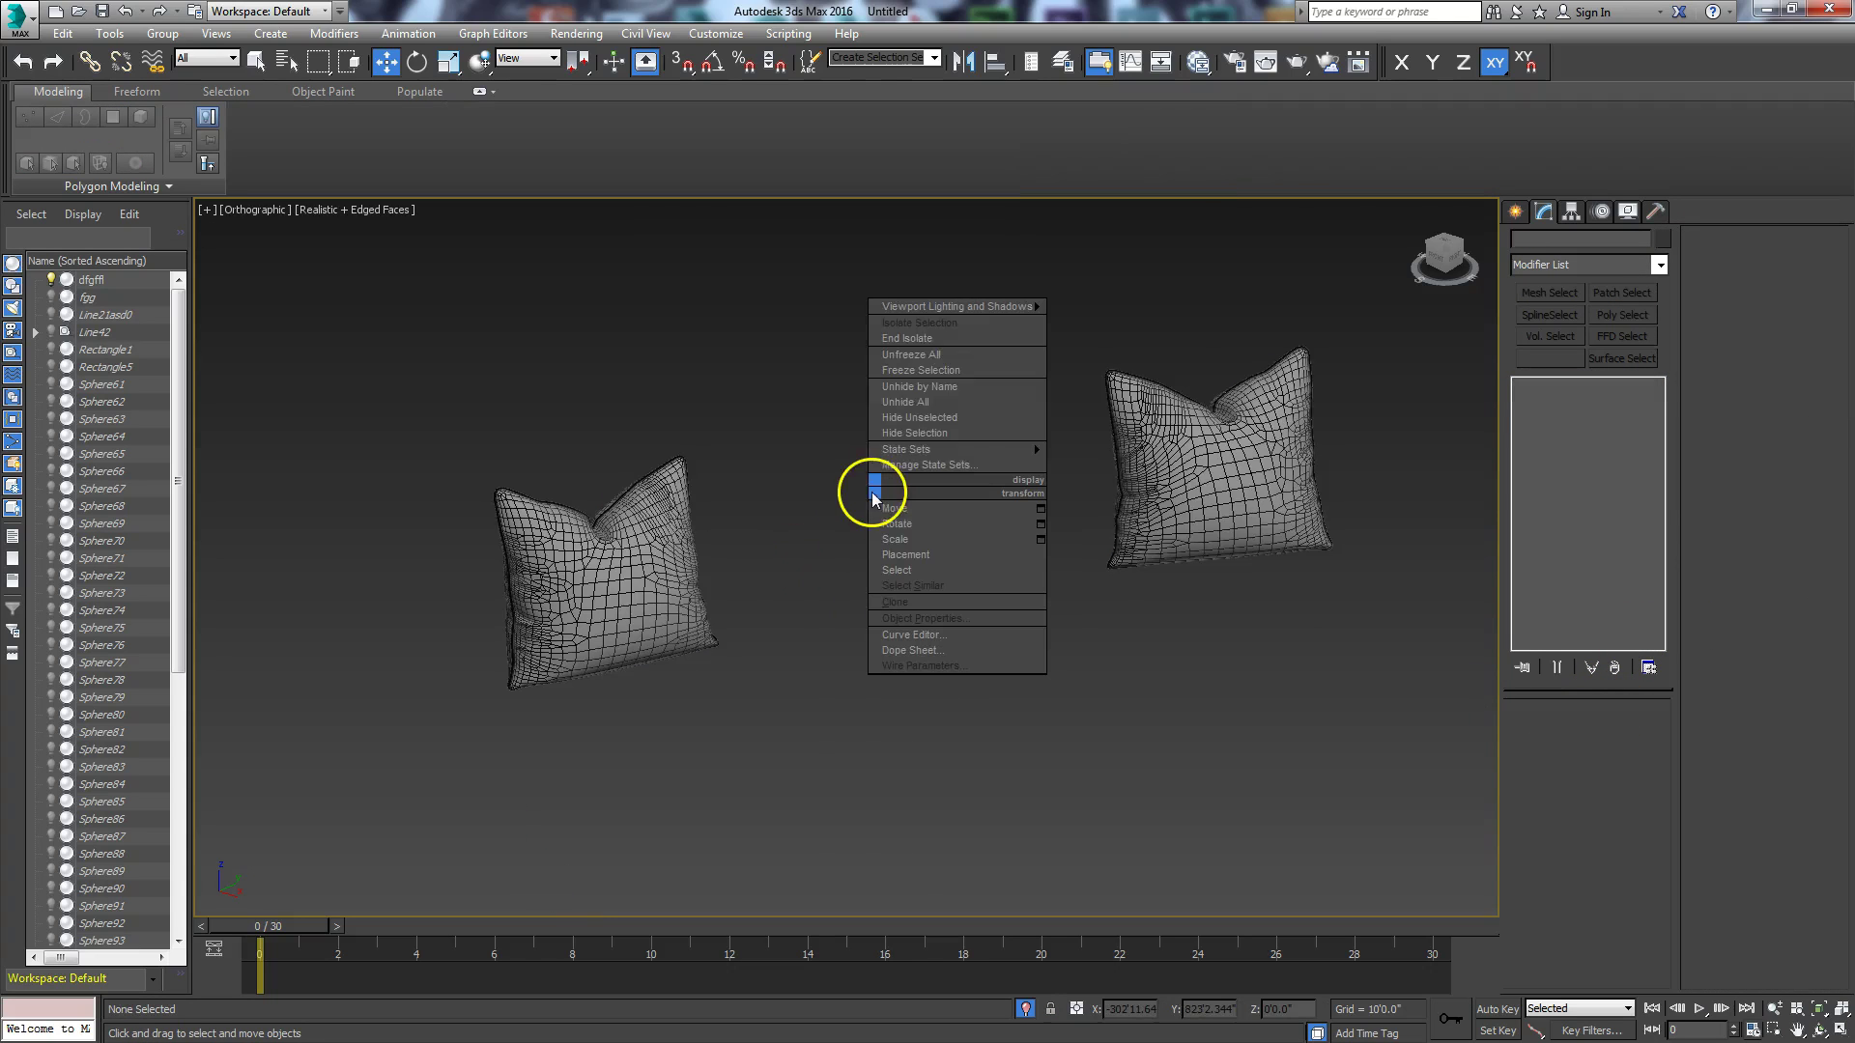
pyautogui.click(897, 367)
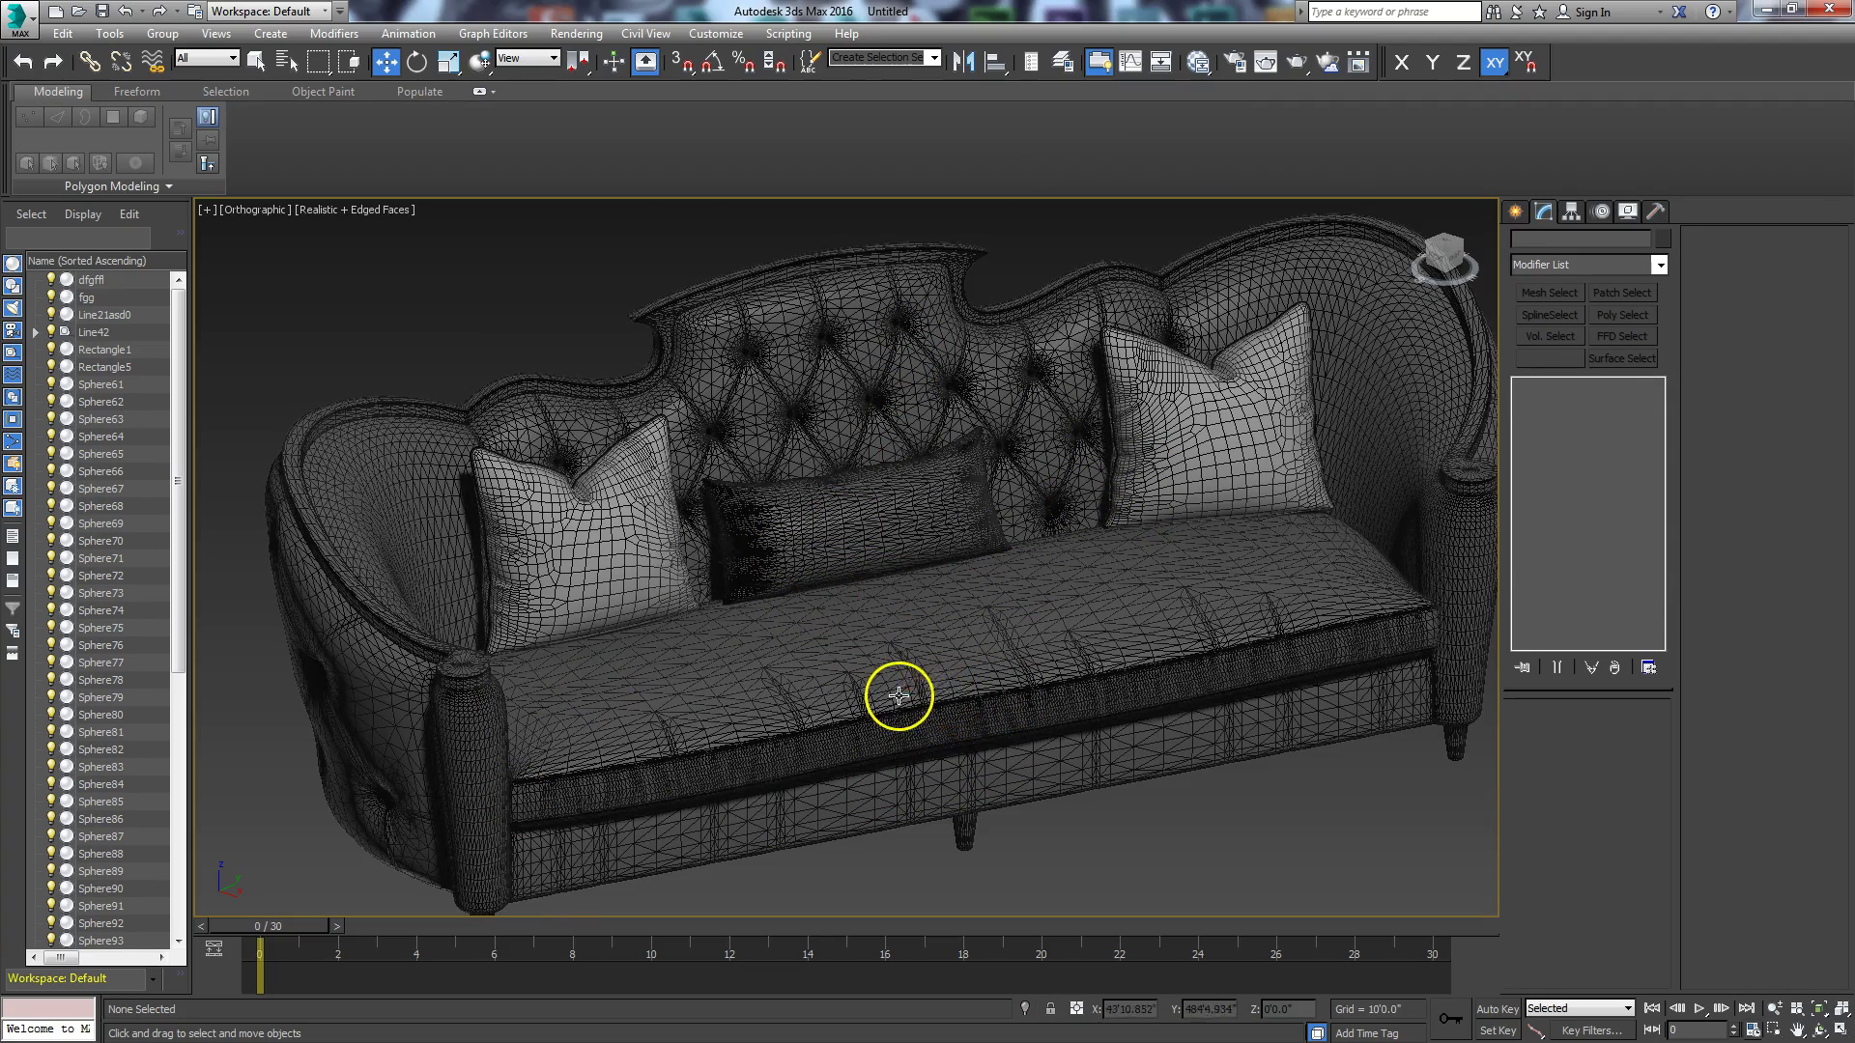
# Step: Select the sofa's upholstery mesh for the Reset XForm utility and put the scene on Hold
pyautogui.click(840, 393)
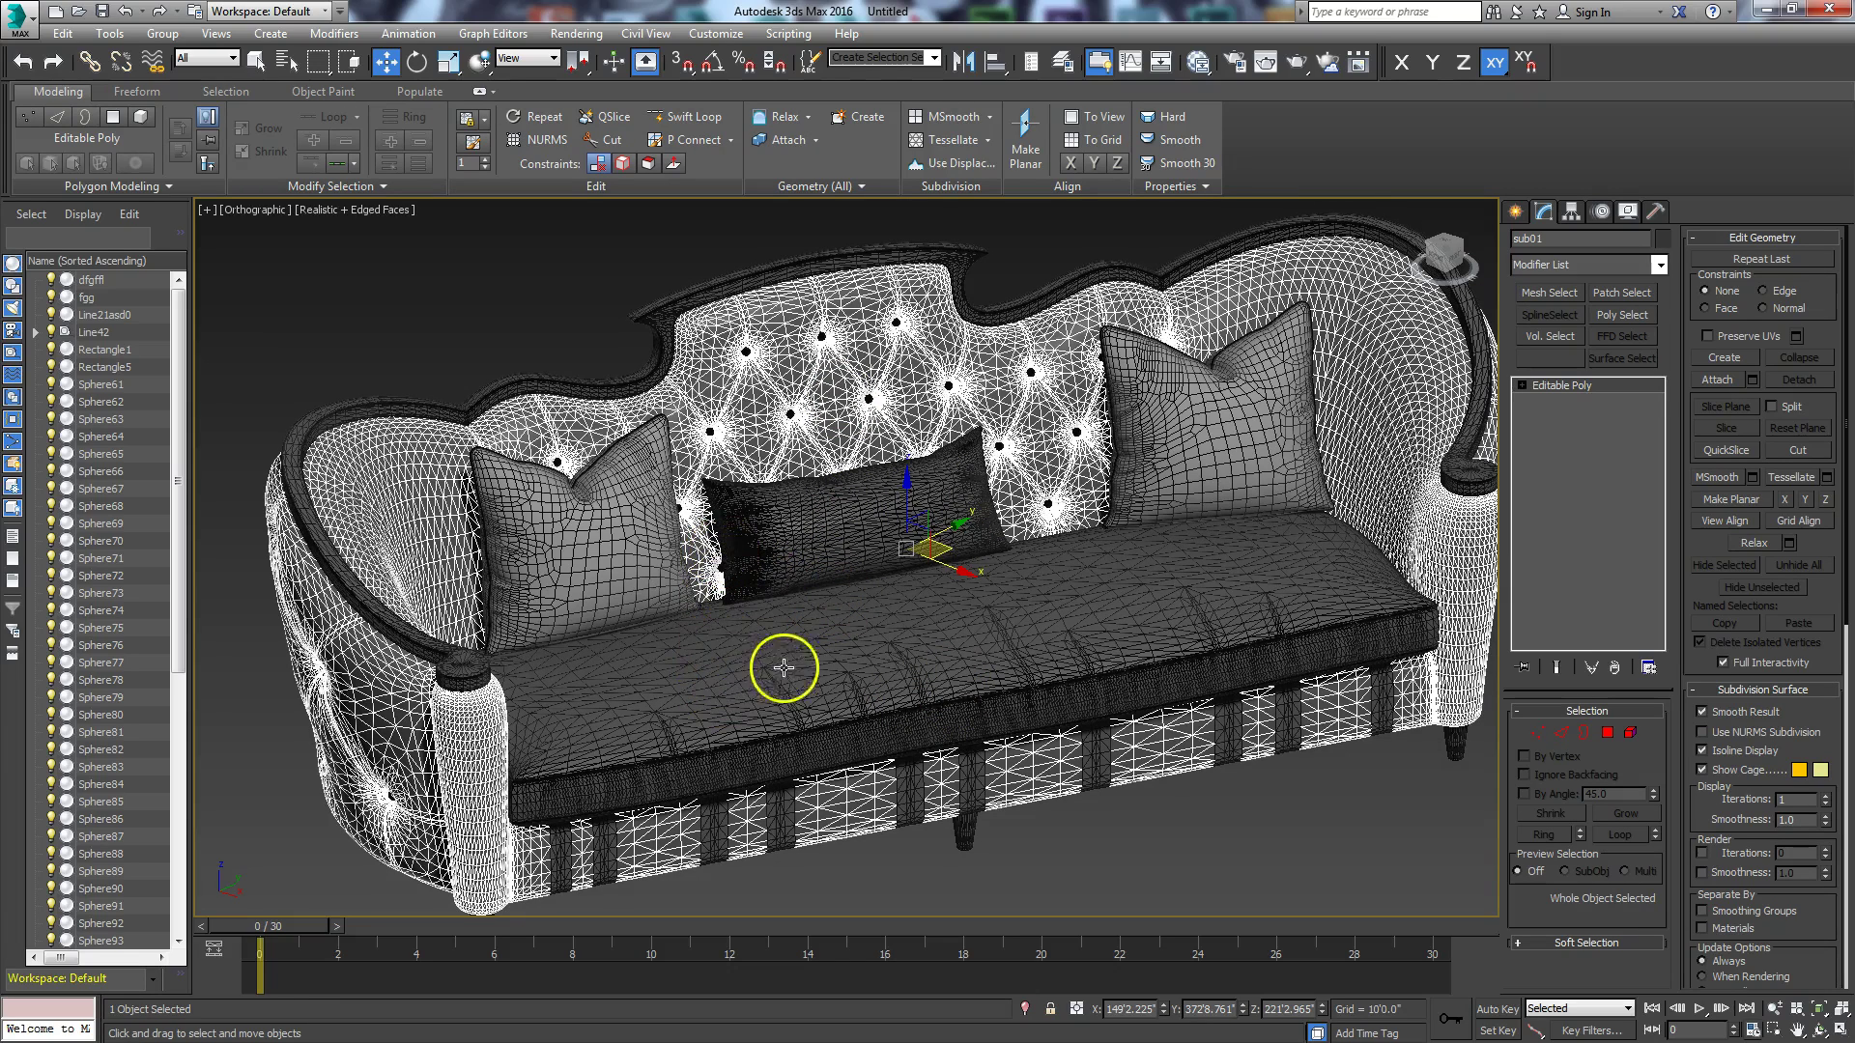
pyautogui.click(1820, 1030)
pyautogui.moveTo(857, 567); pyautogui.dragTo(826, 614)
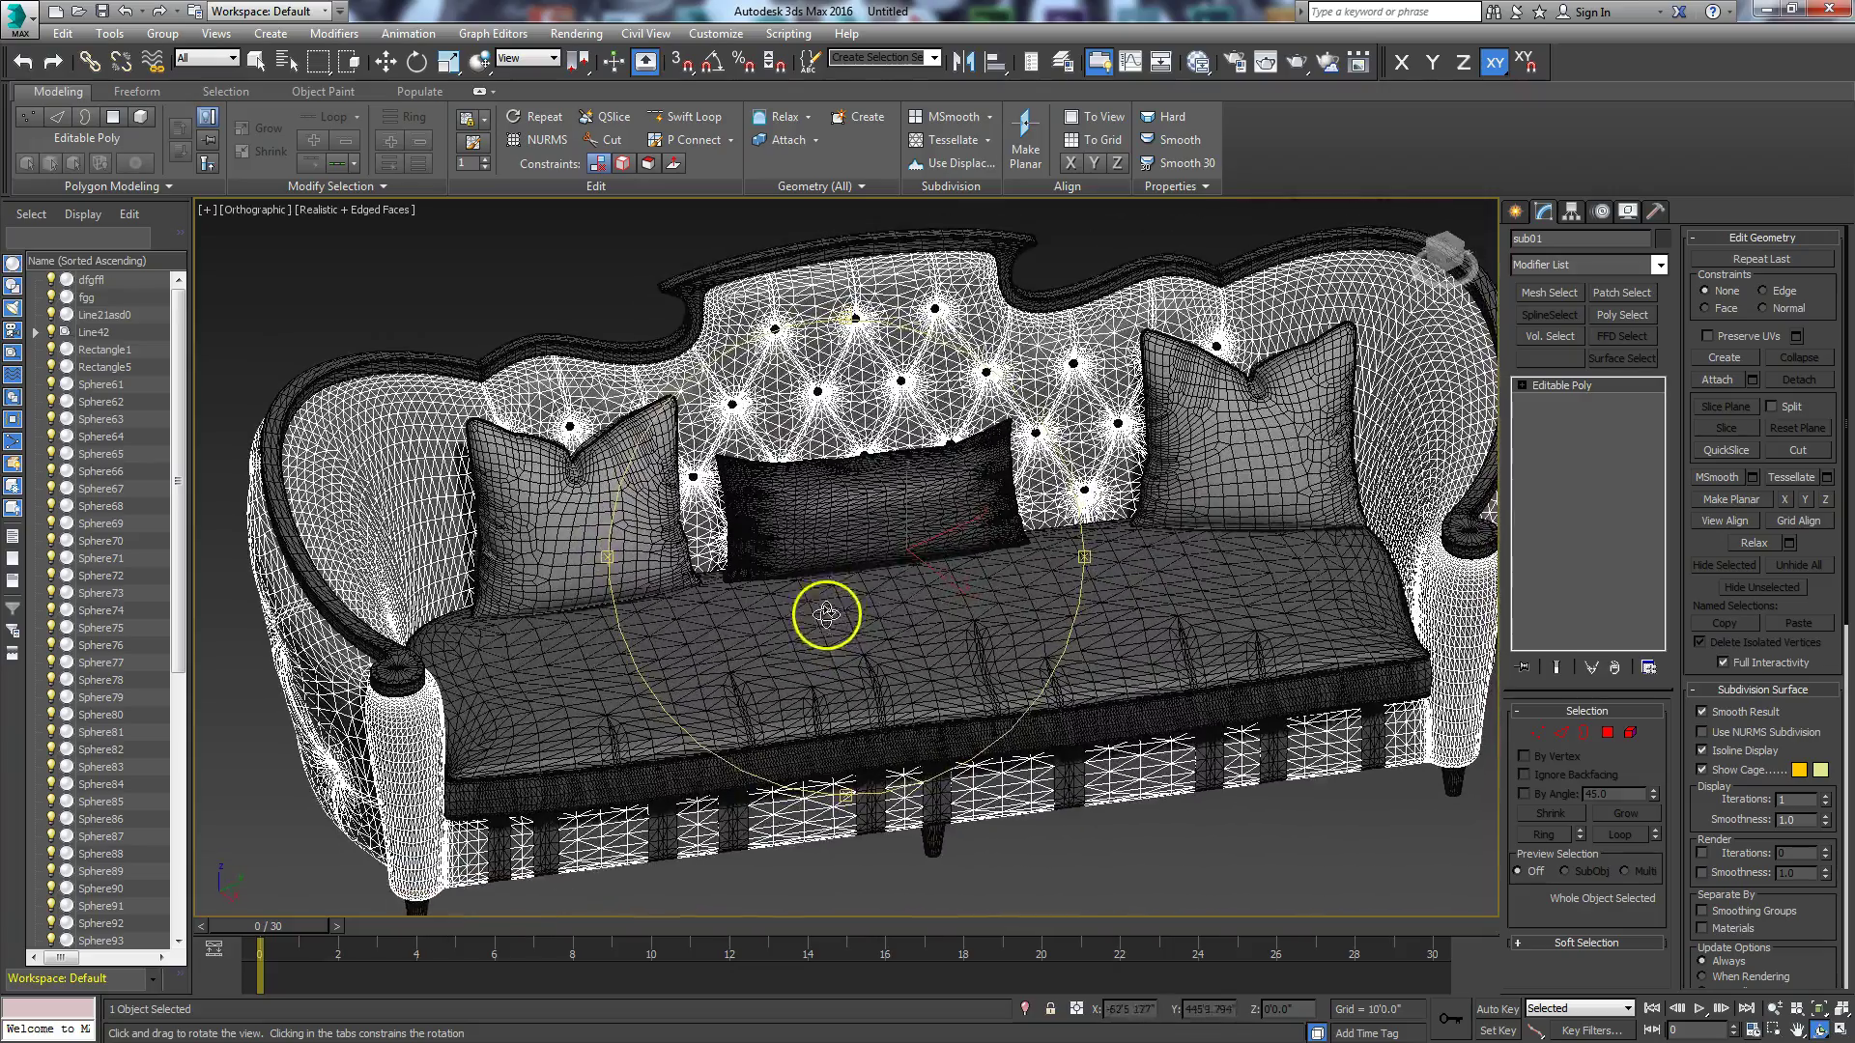
pyautogui.click(1655, 211)
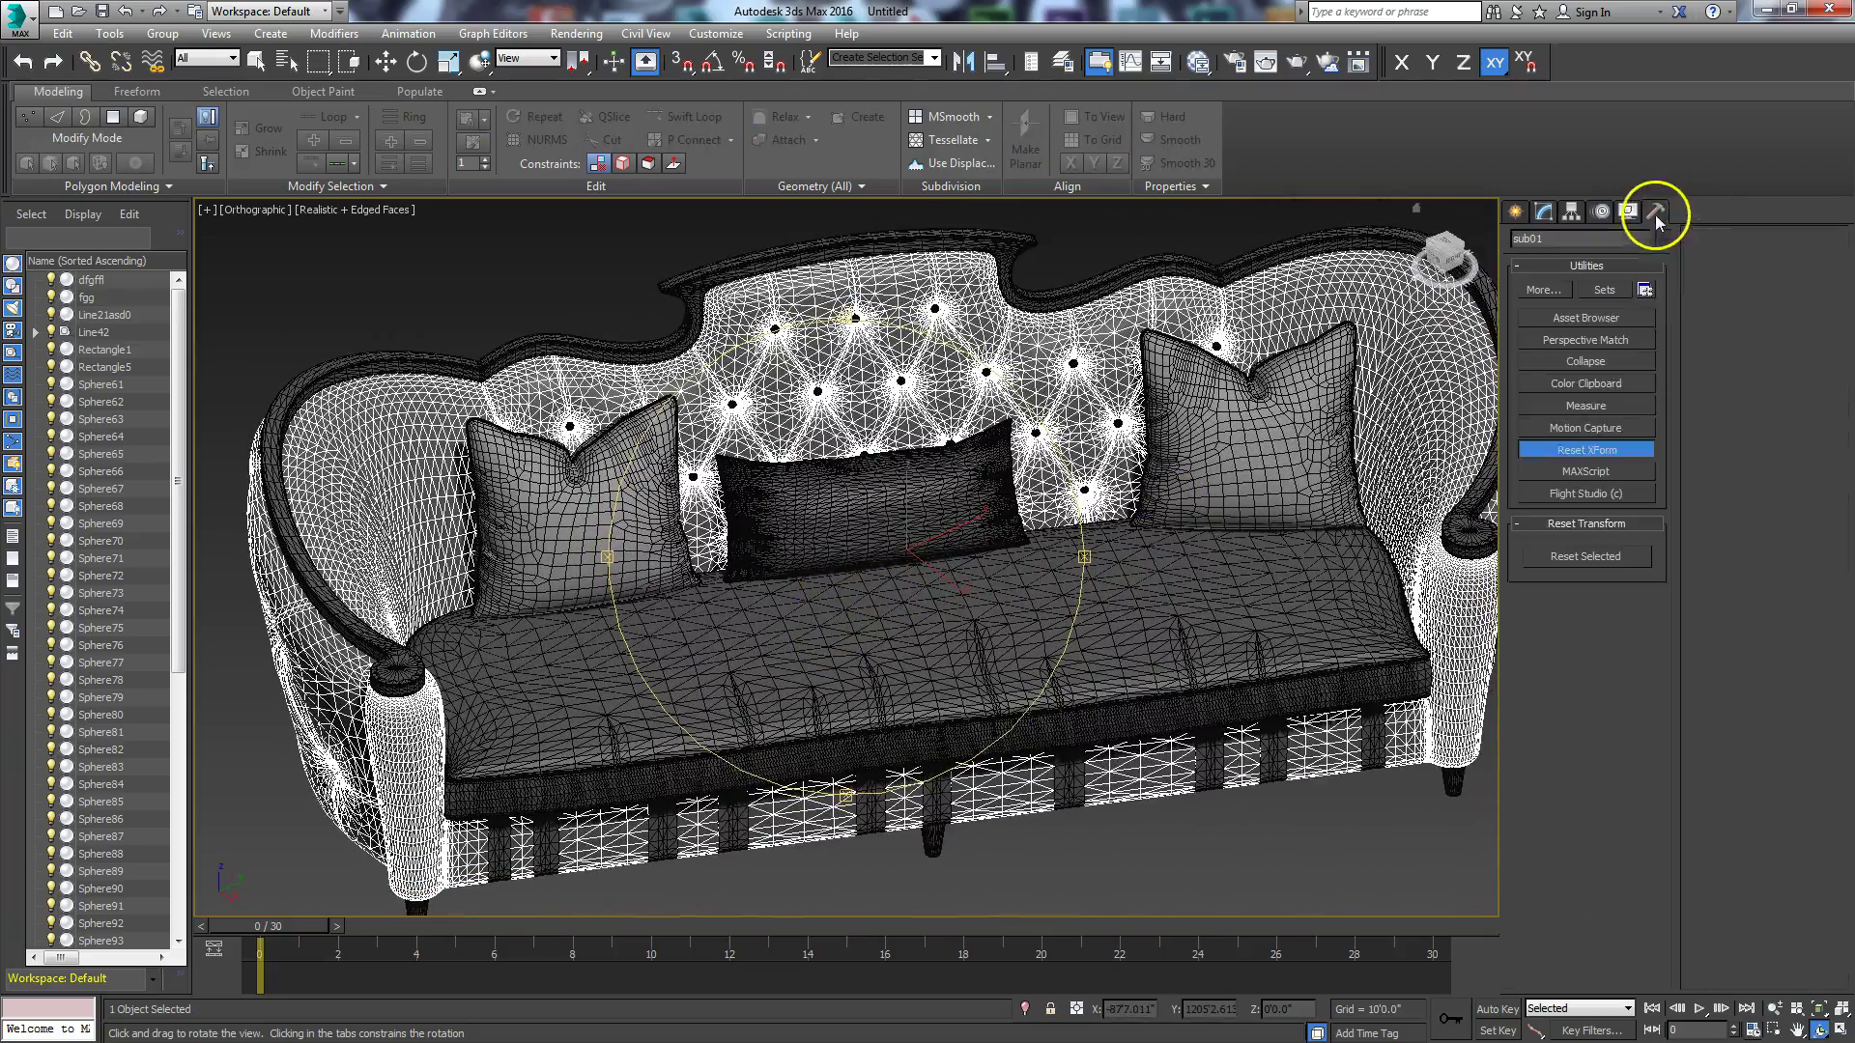
pyautogui.click(1581, 450)
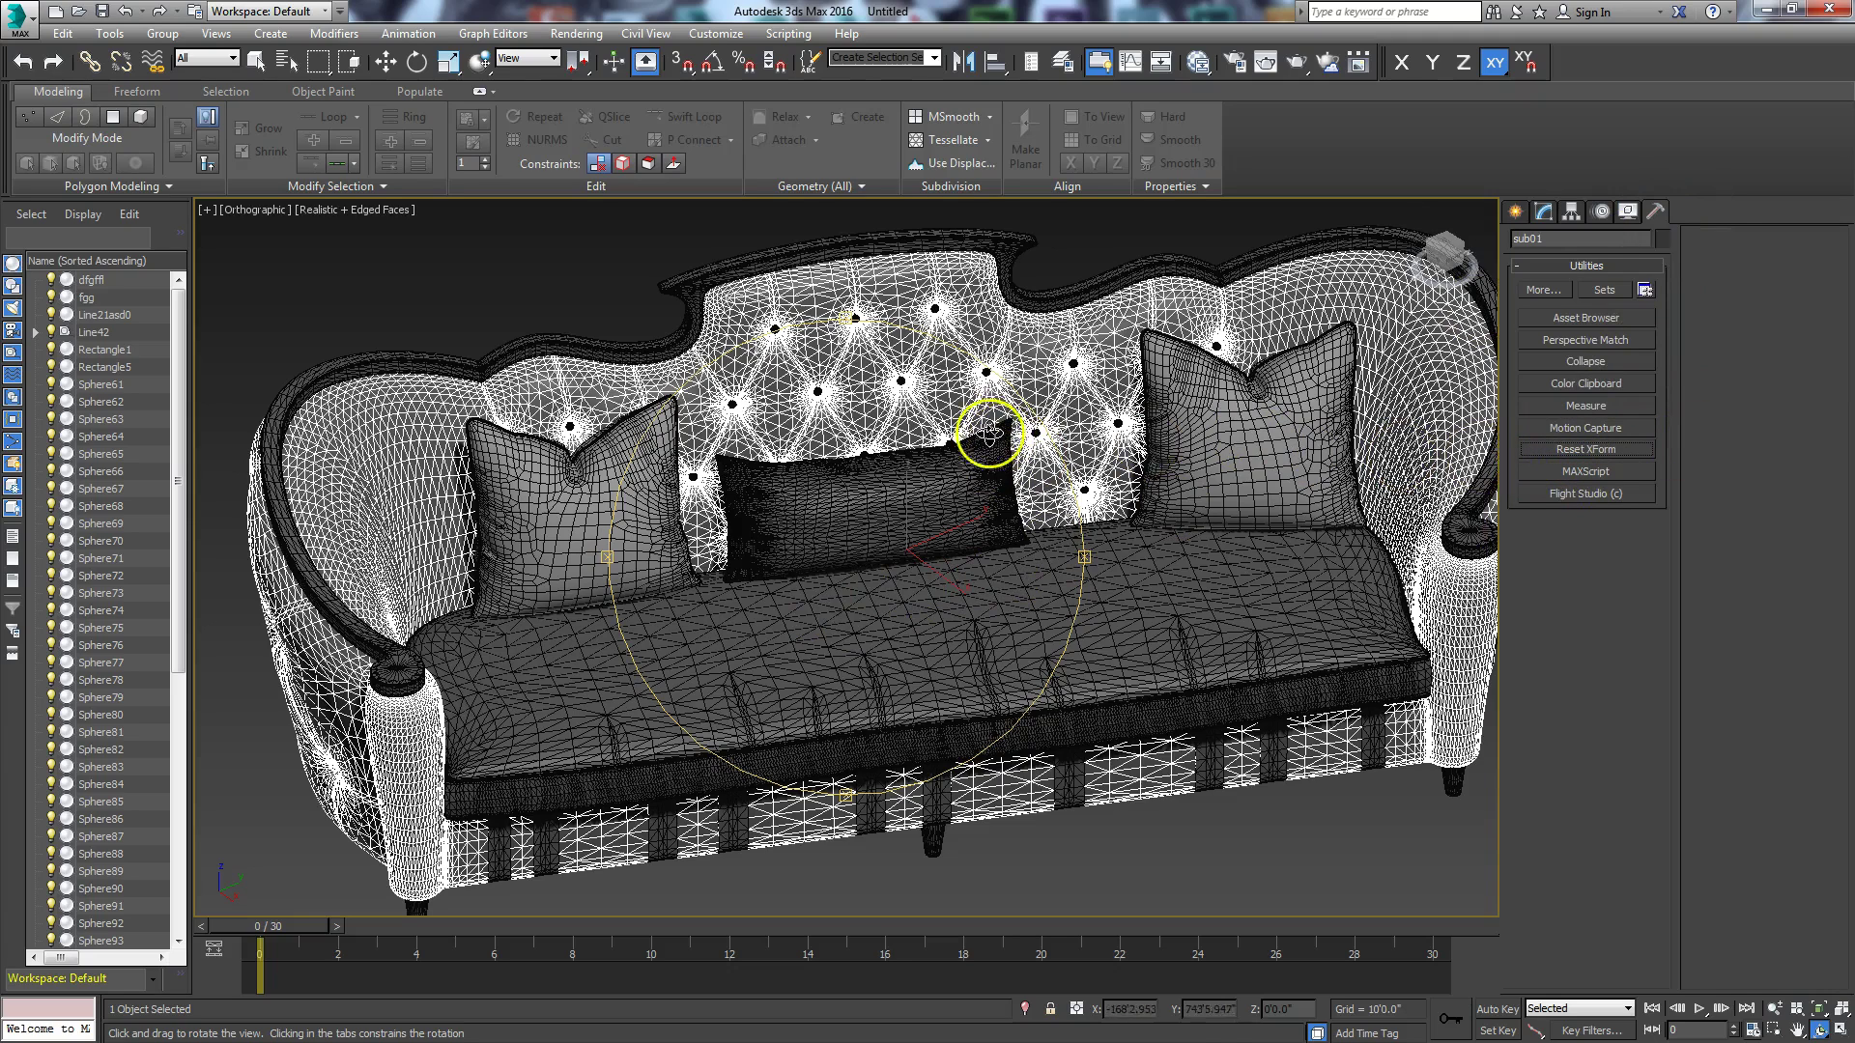
pyautogui.click(1585, 450)
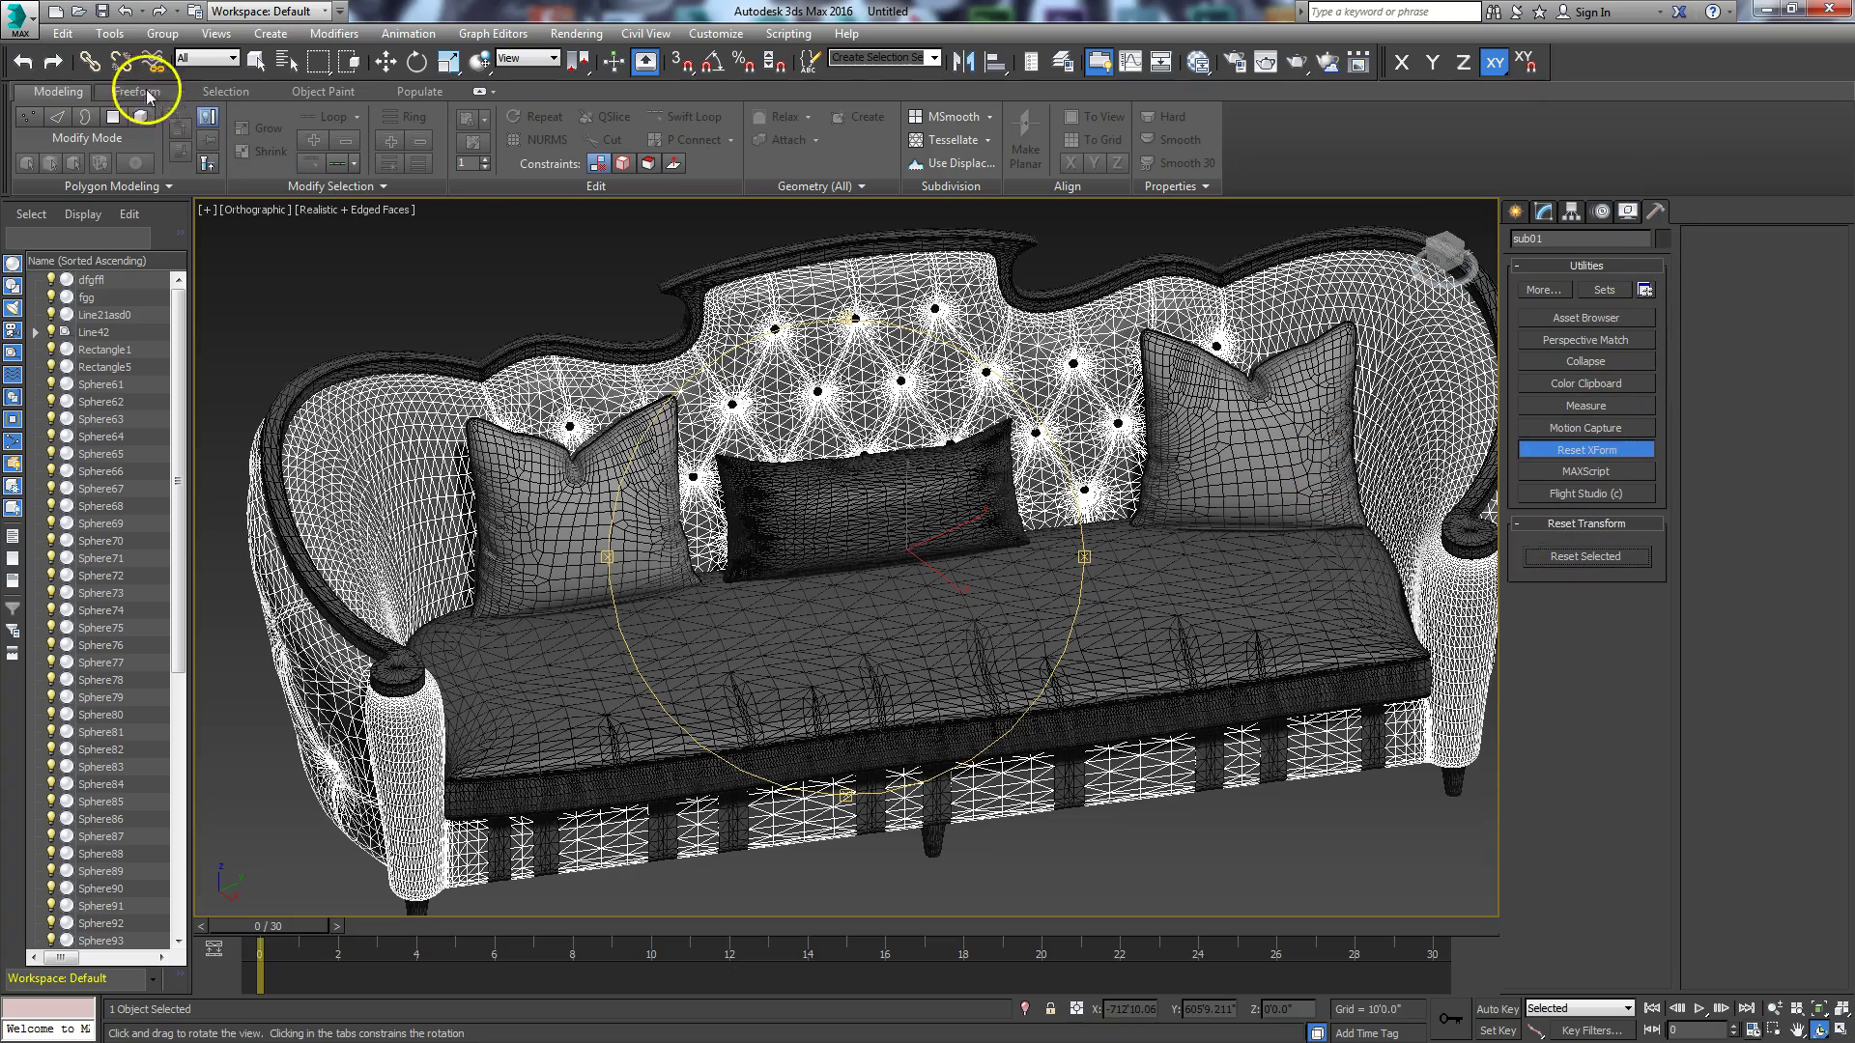
pyautogui.click(64, 34)
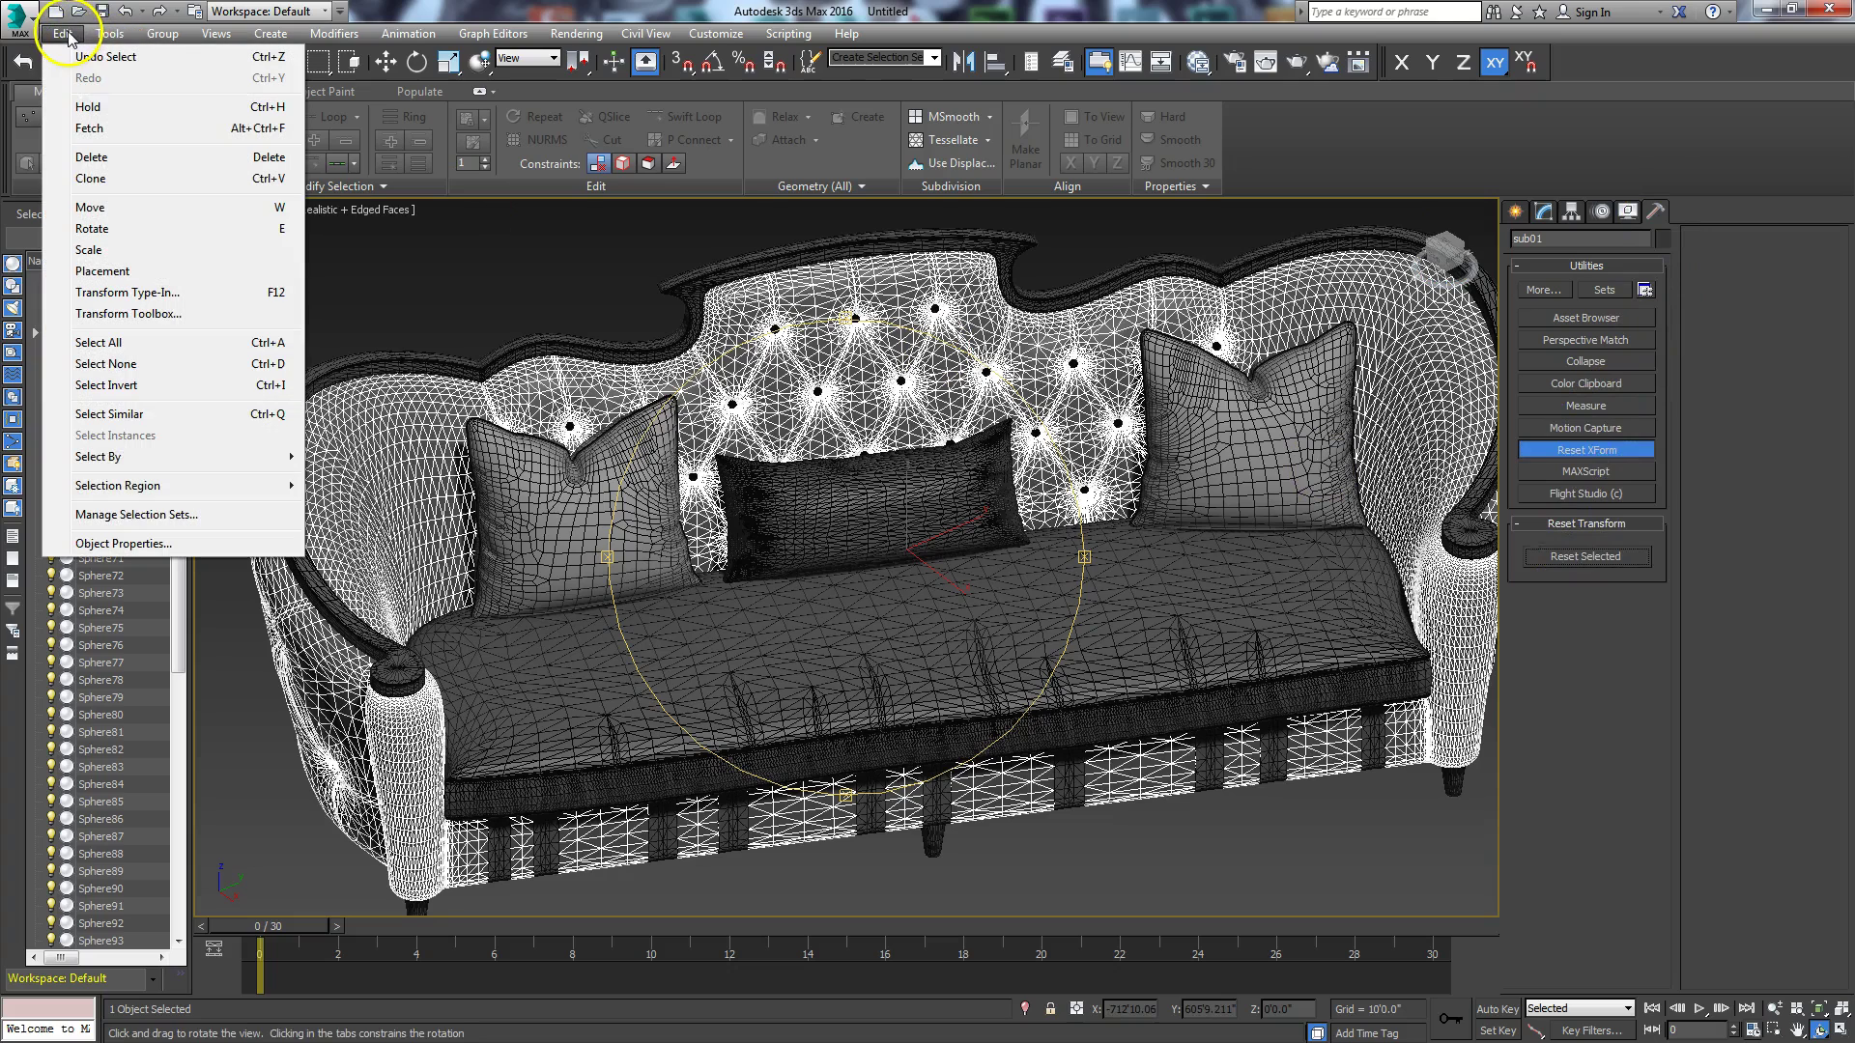
pyautogui.click(97, 109)
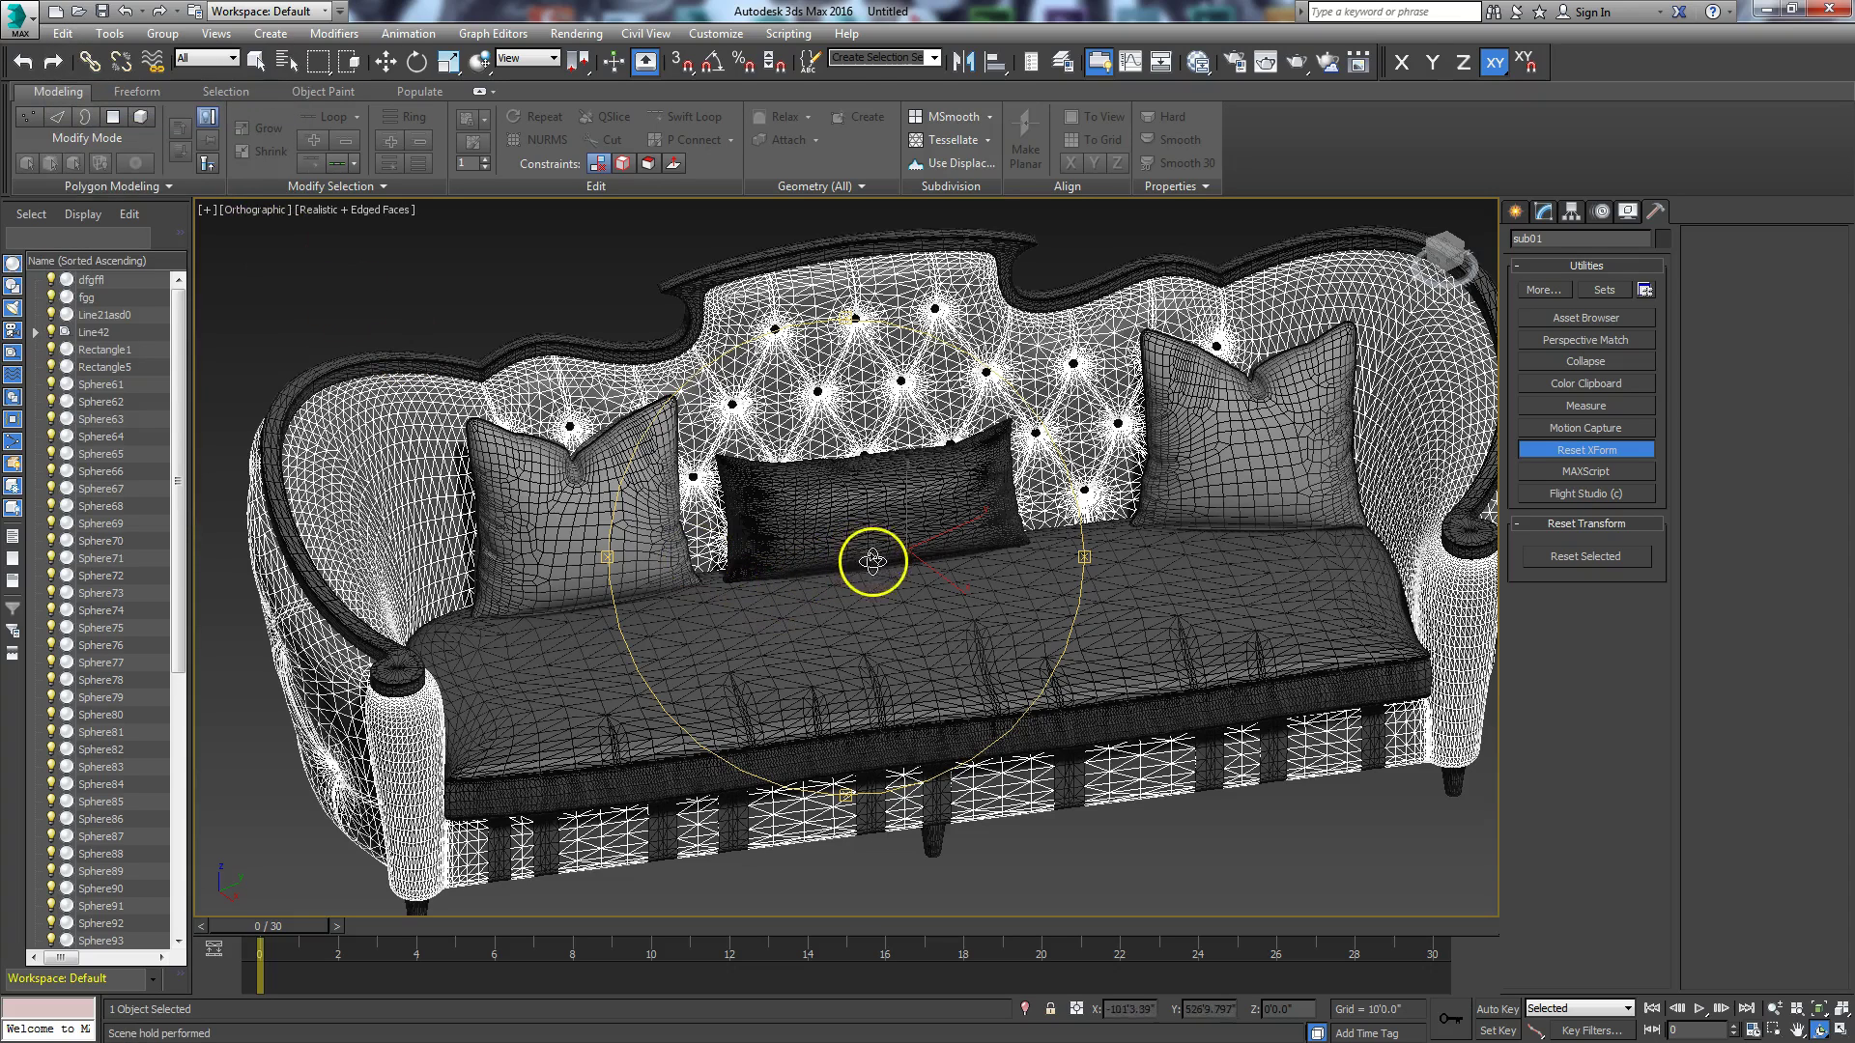
# Step: Reset the transform of the upholstery mesh and convert it back to an Editable Poly
pyautogui.click(1563, 563)
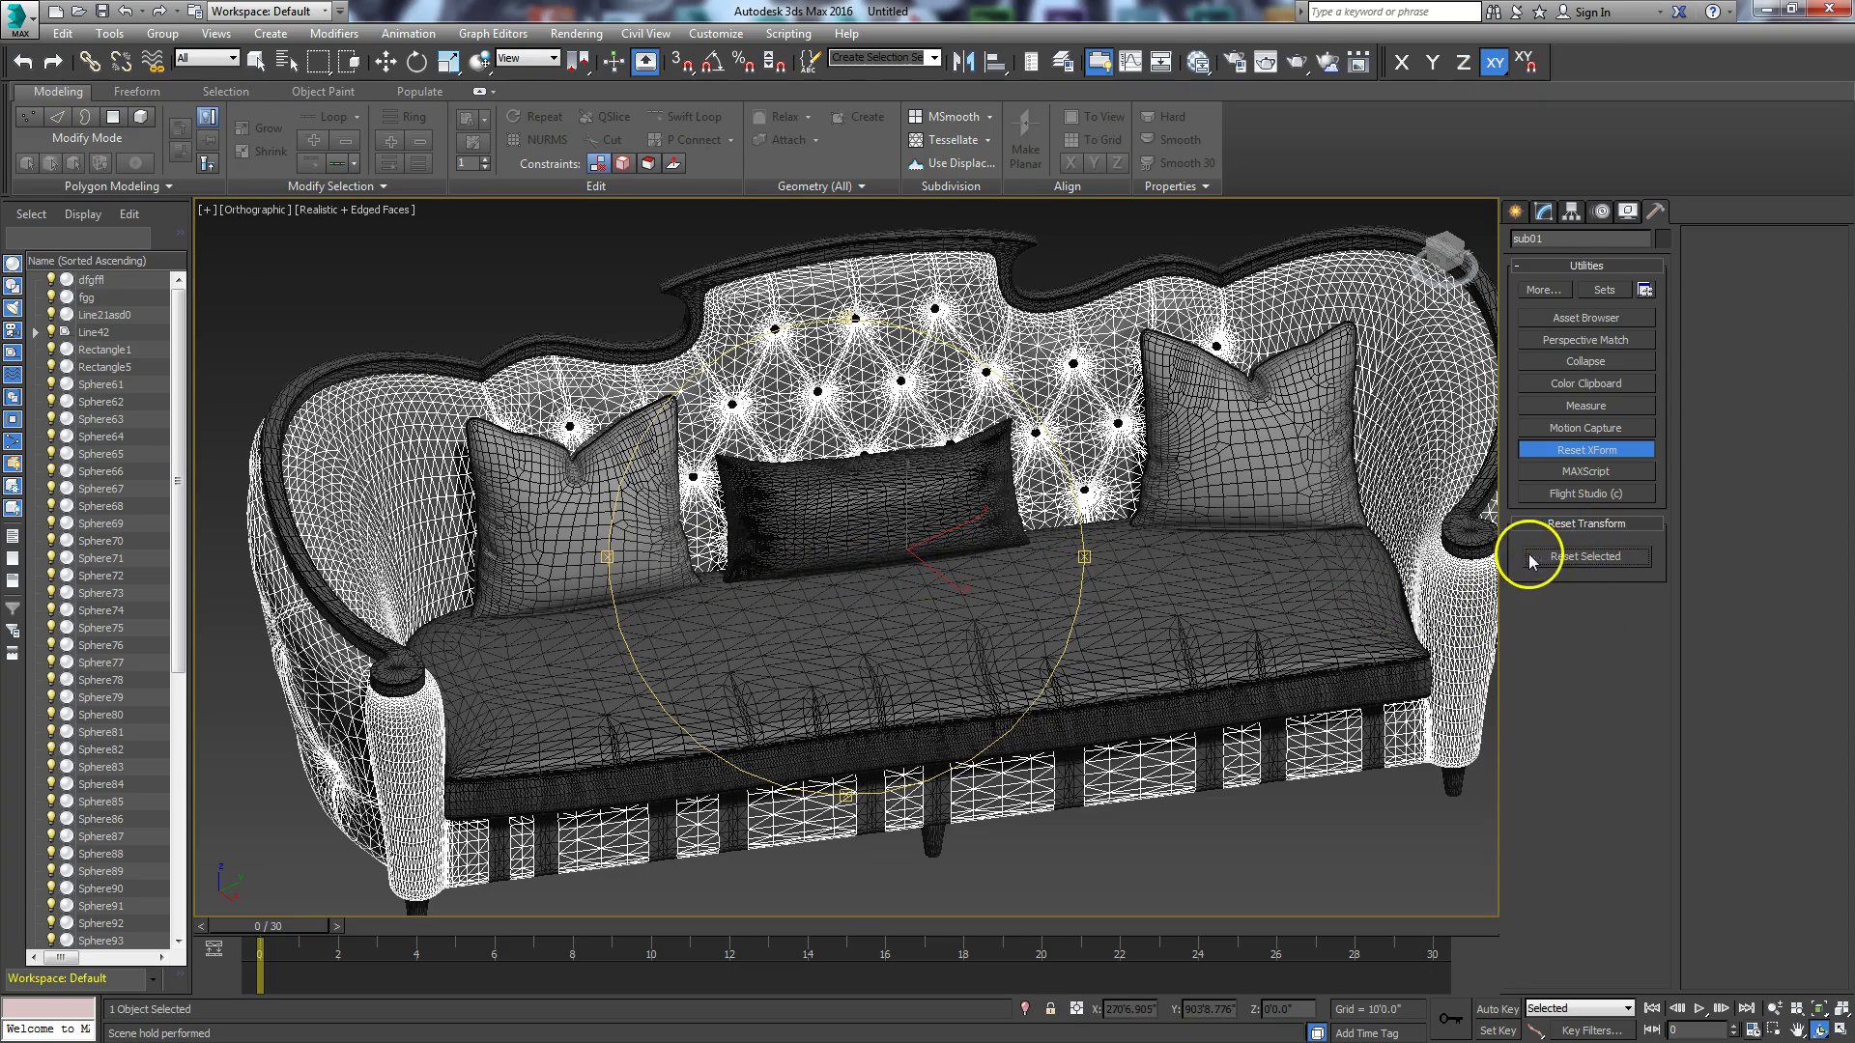
pyautogui.press('w')
pyautogui.rightClick(981, 396)
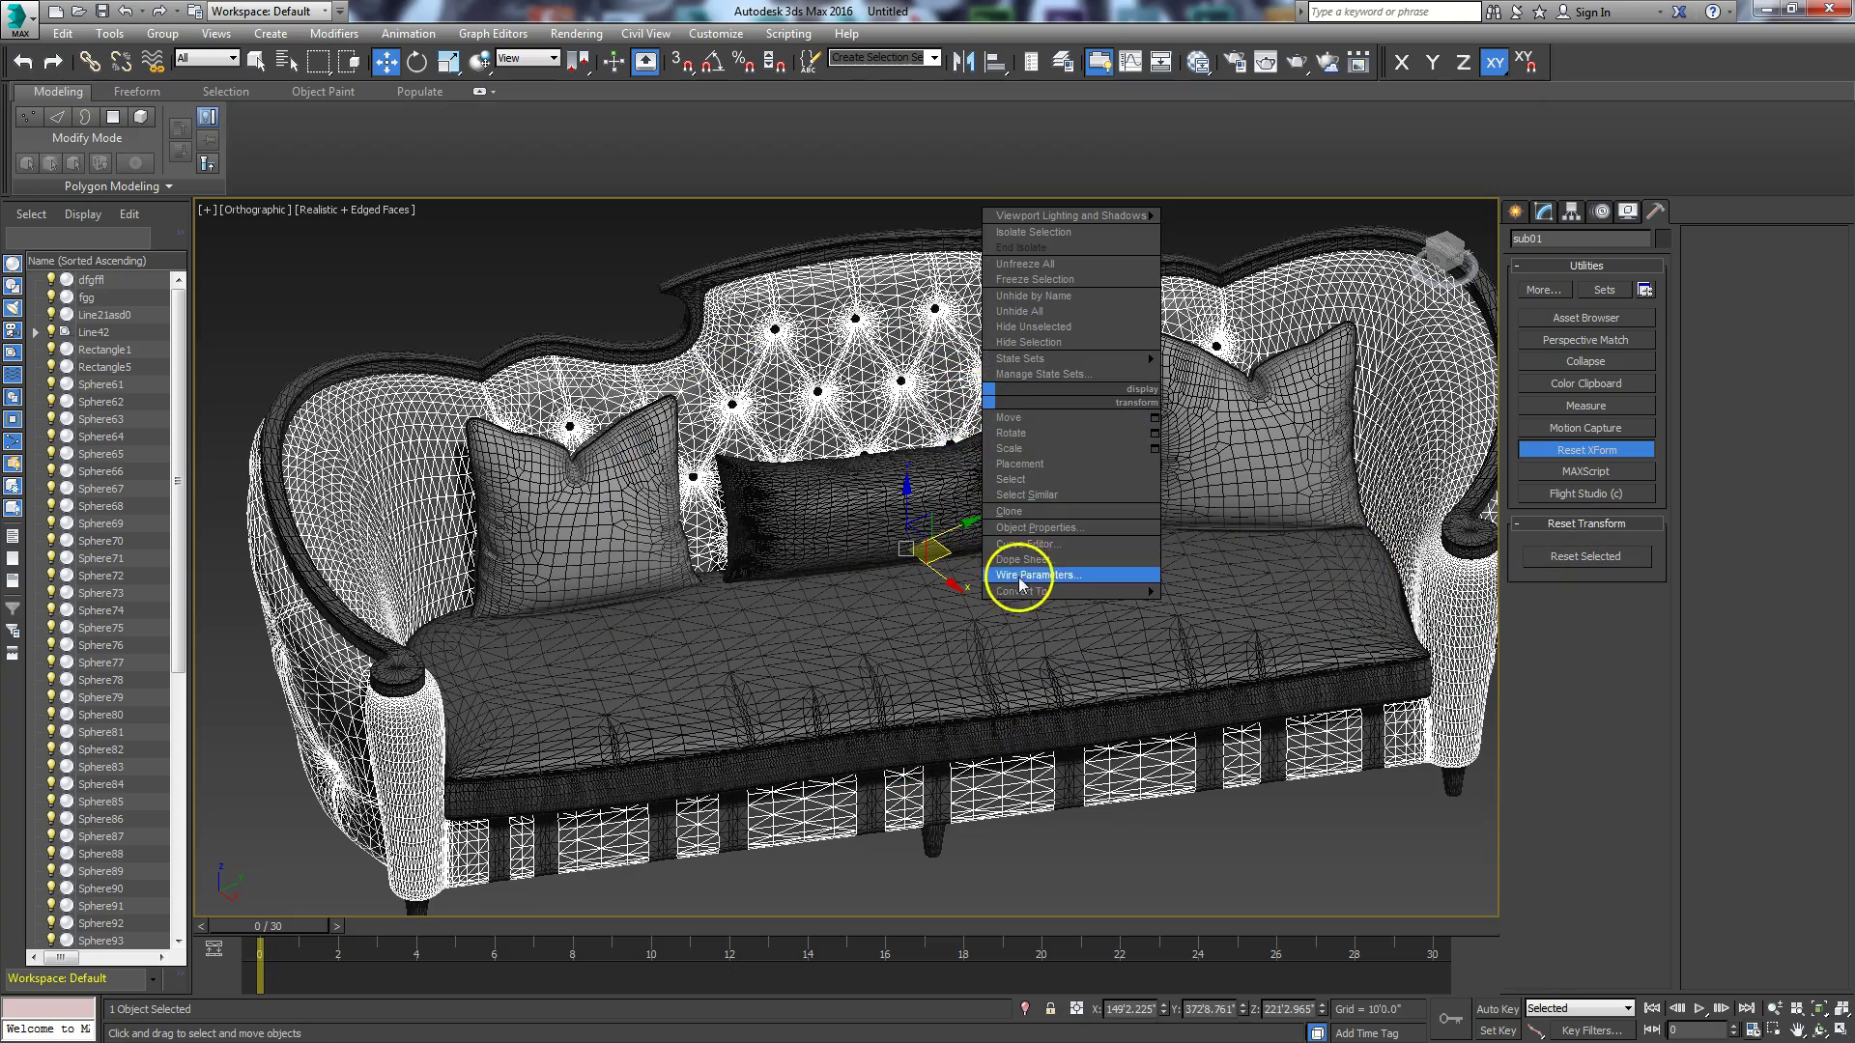
pyautogui.moveTo(1019, 591)
pyautogui.click(954, 609)
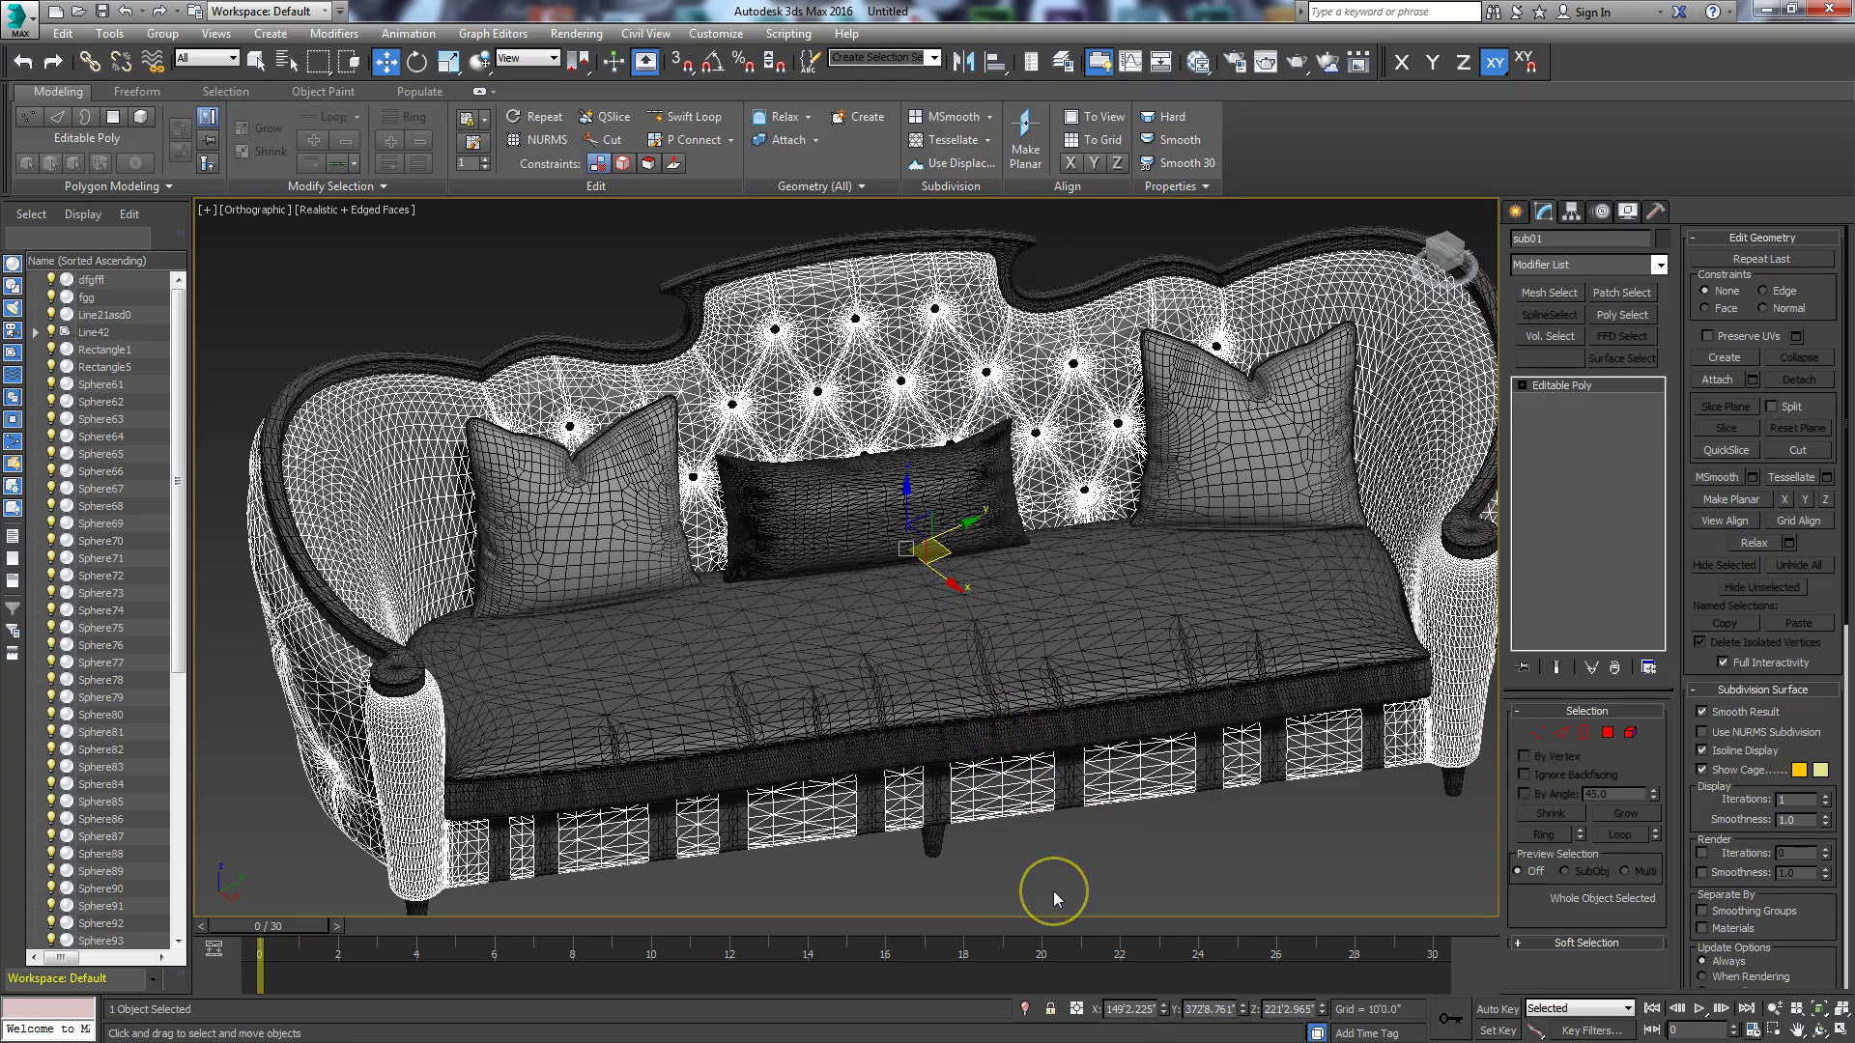
# Step: Attach all listed objects to the upholstery mesh, using Match Material IDs to Material with Condense Material and IDs on
pyautogui.press('F4')
pyautogui.press('F4')
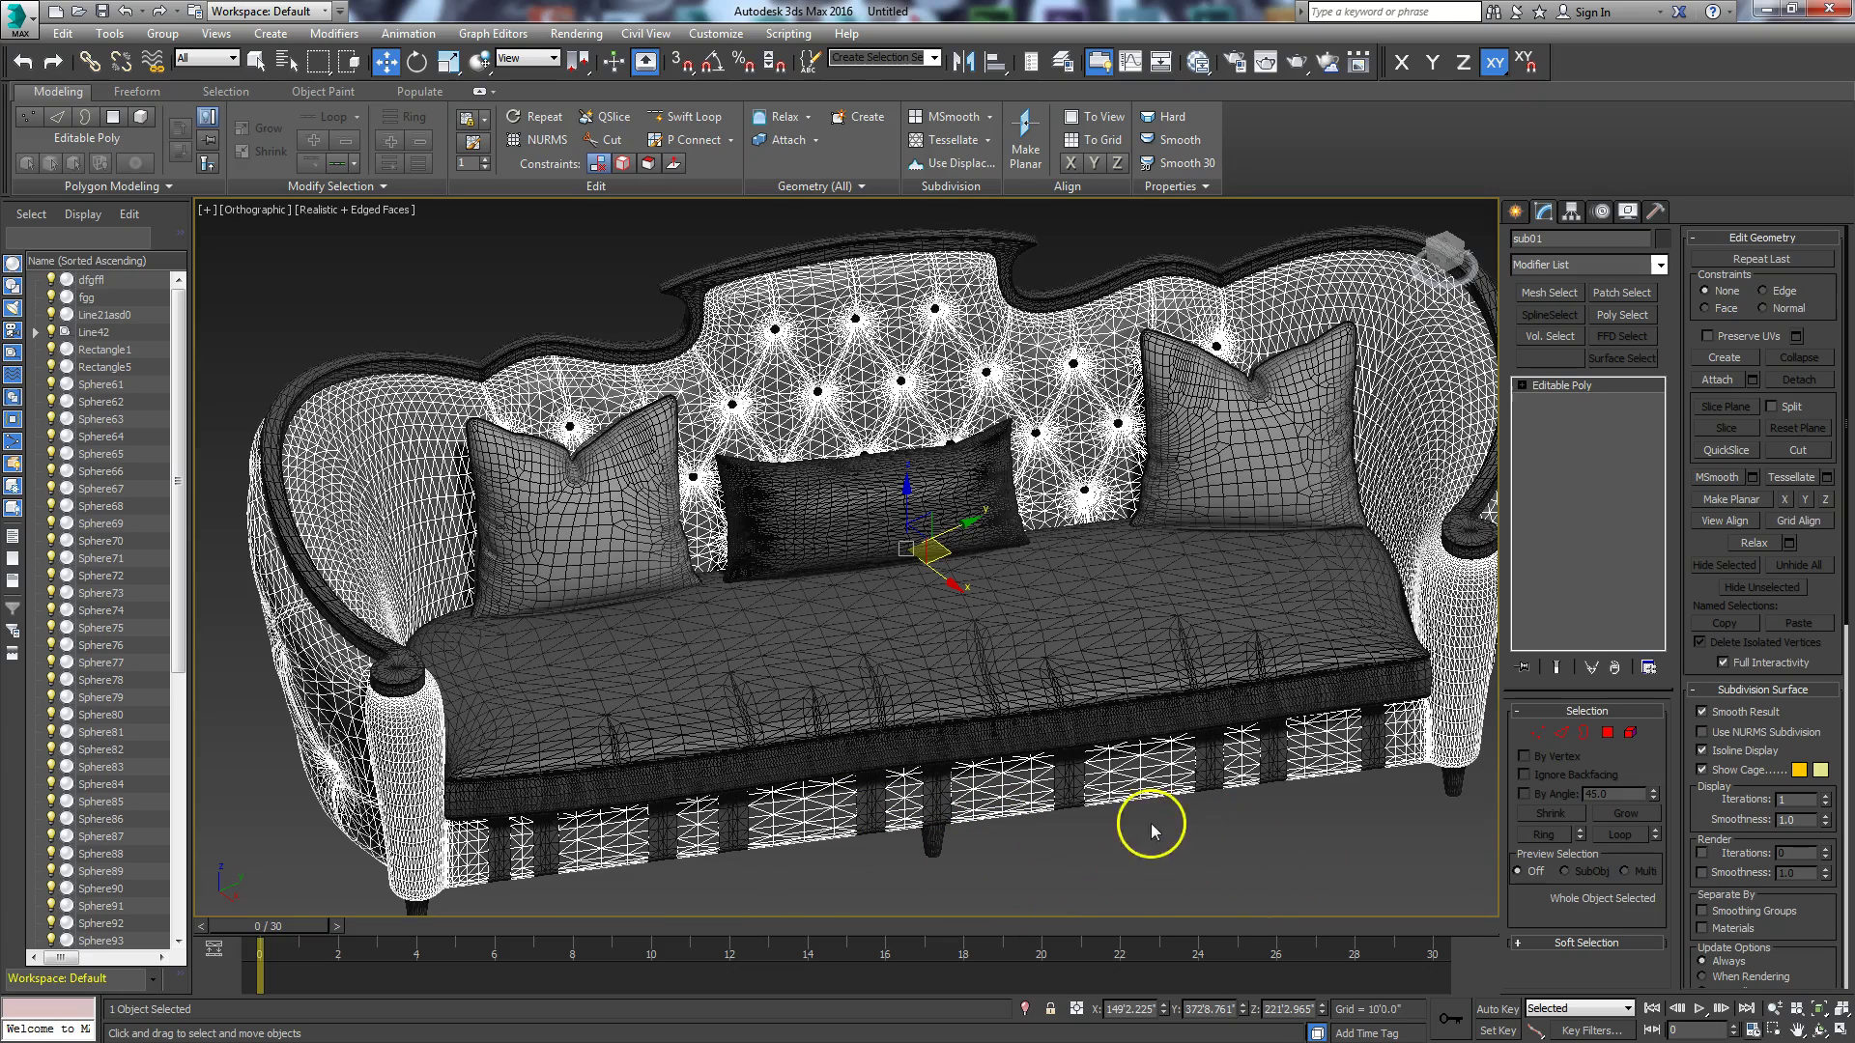
pyautogui.click(1755, 384)
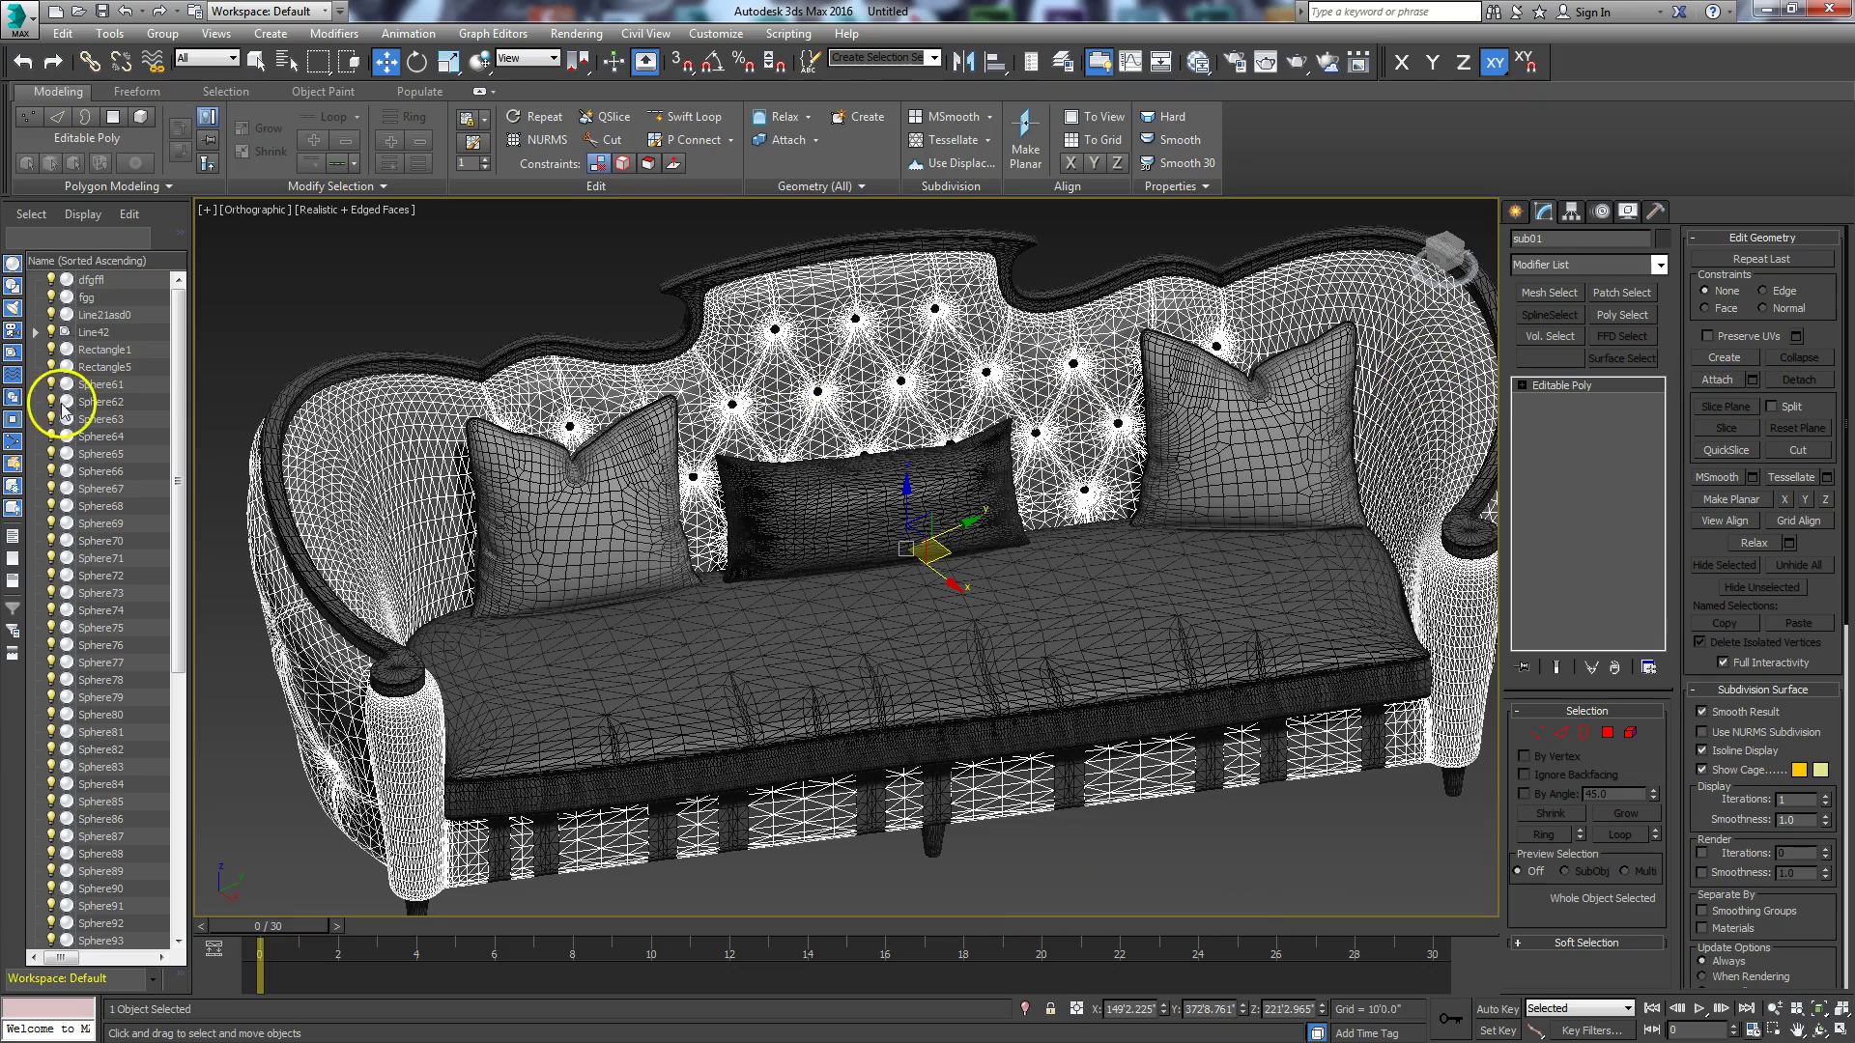
pyautogui.moveTo(518, 174); pyautogui.dragTo(597, 180)
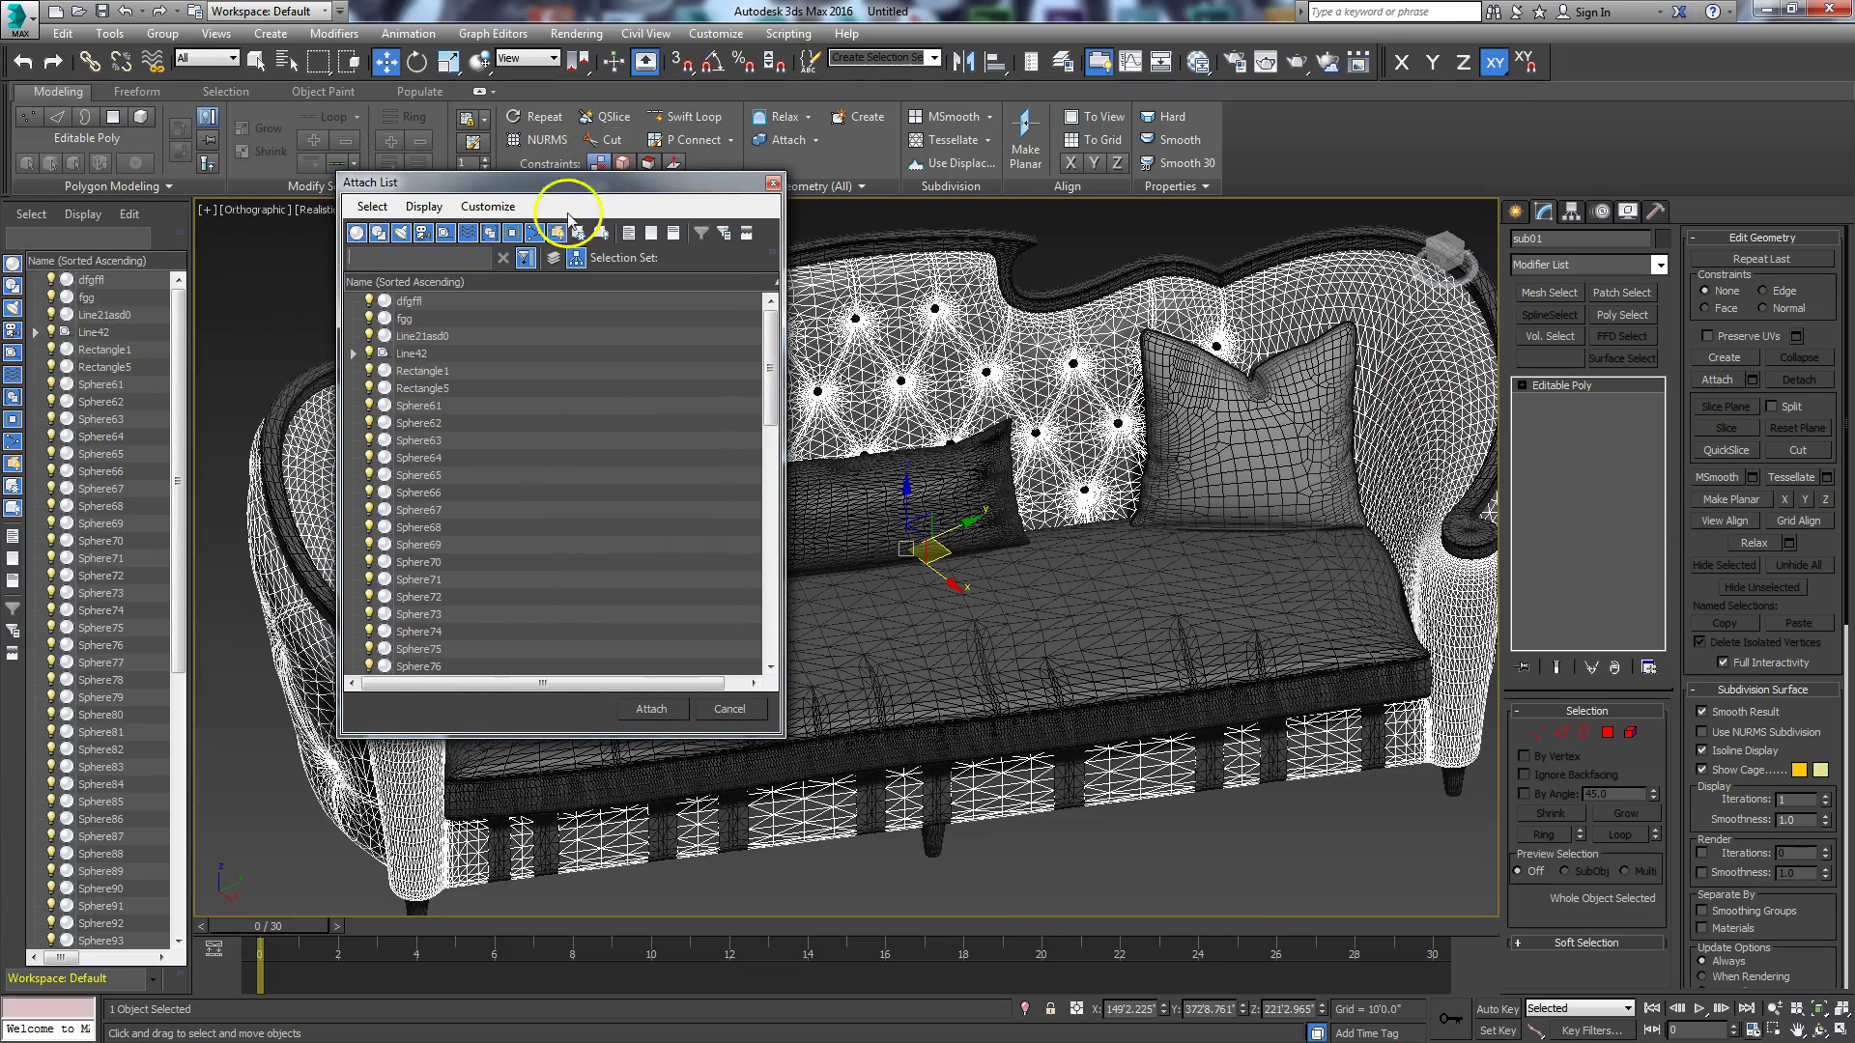
pyautogui.moveTo(770, 397); pyautogui.dragTo(772, 639)
pyautogui.hotkey('ctrl', 'a')
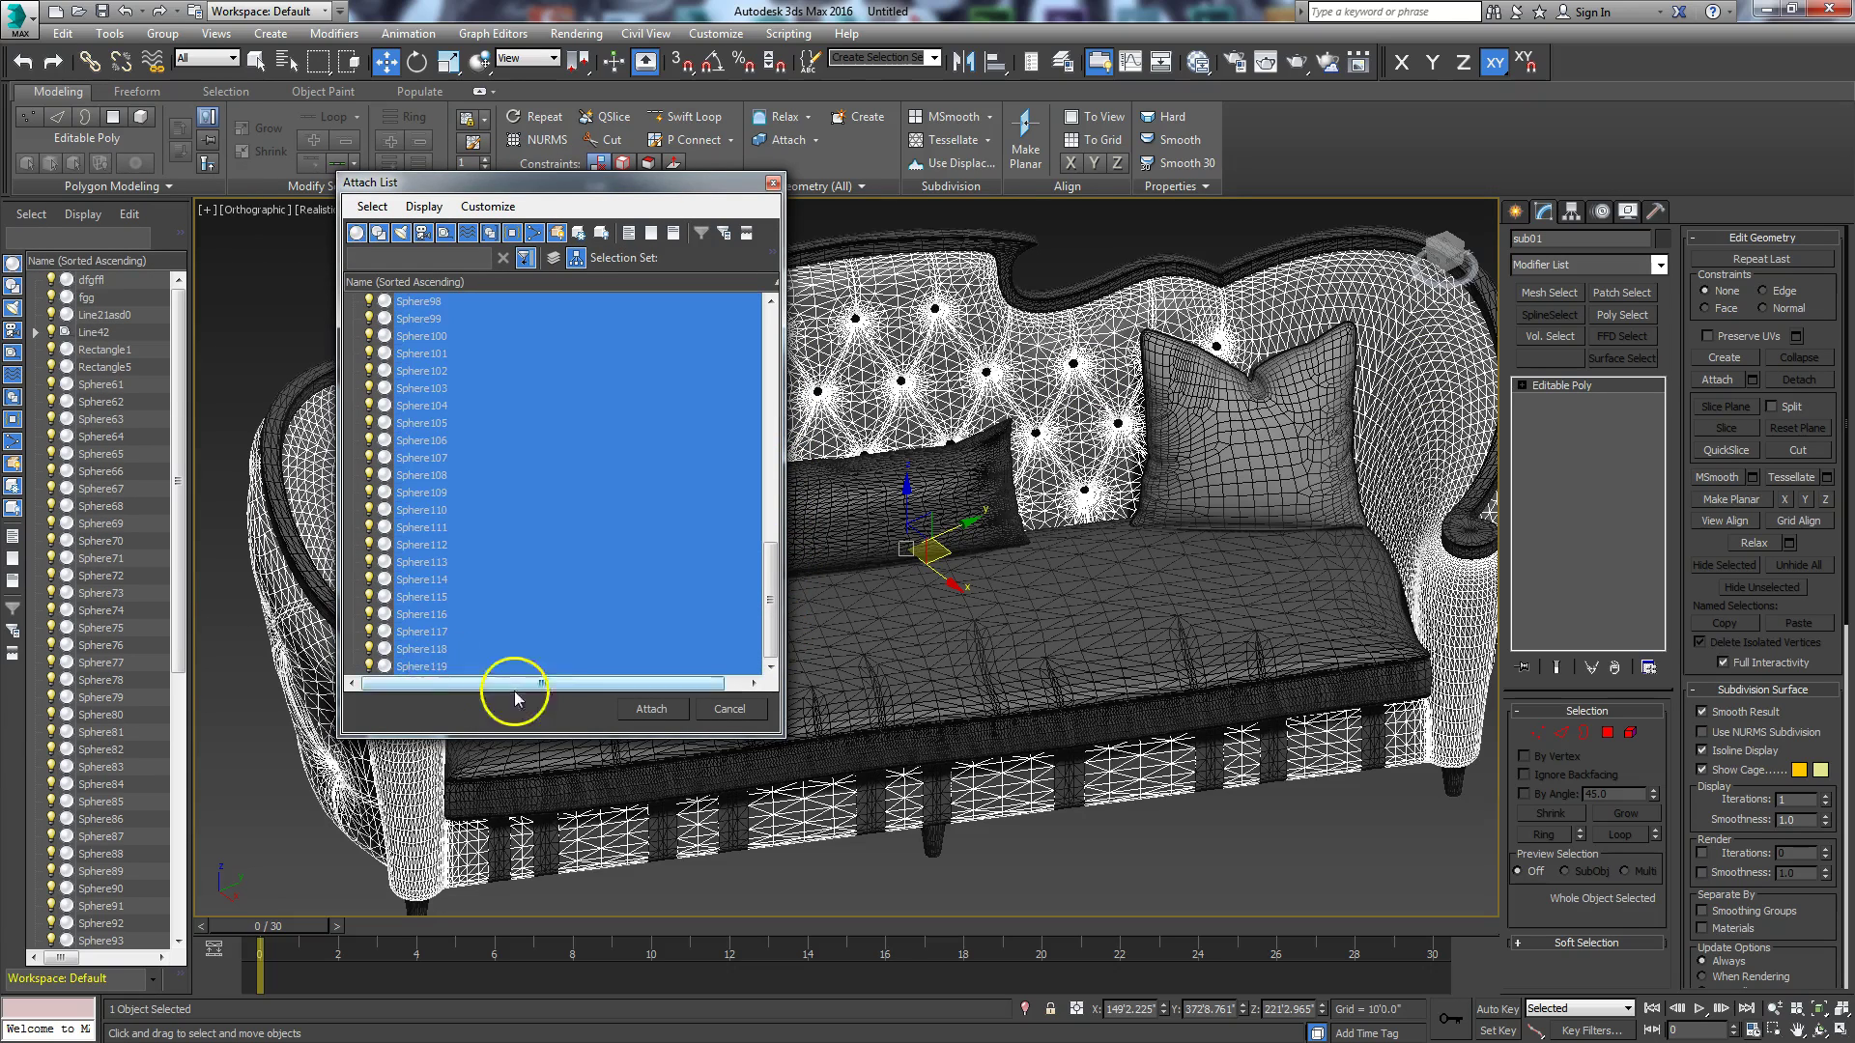
pyautogui.click(637, 710)
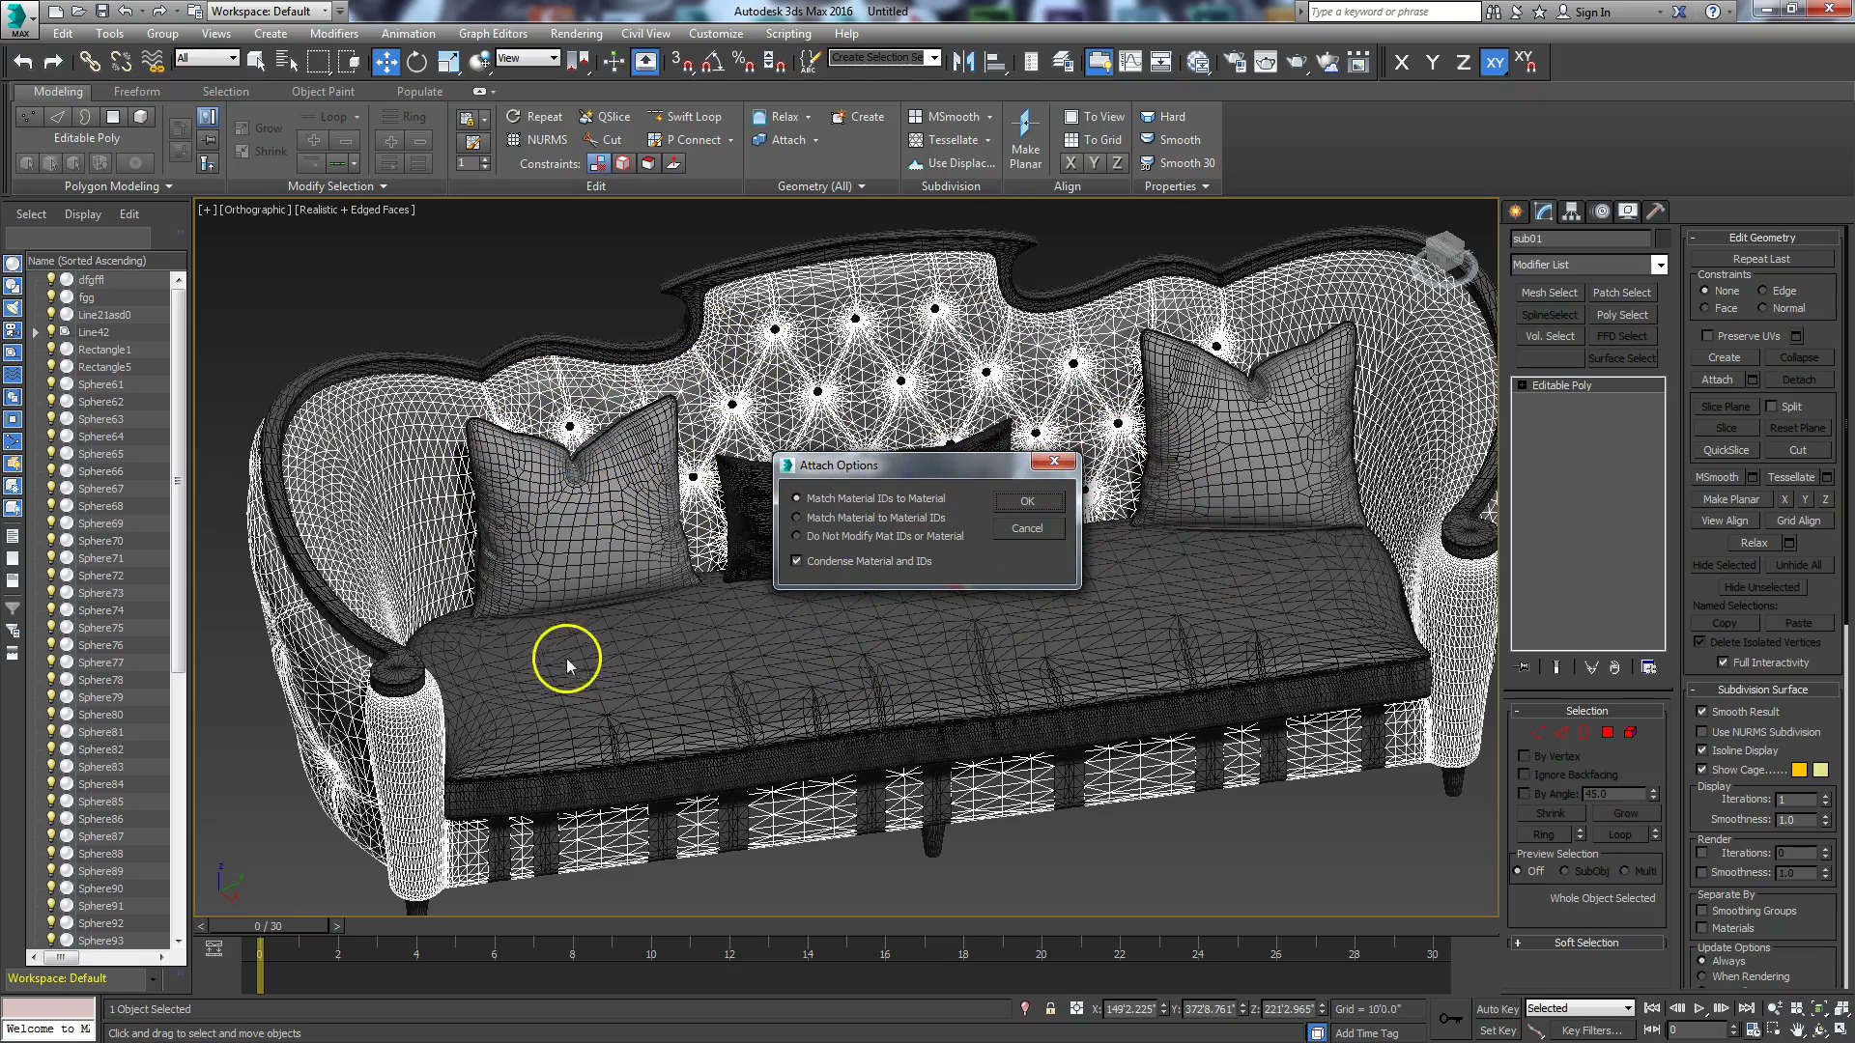
pyautogui.click(1024, 501)
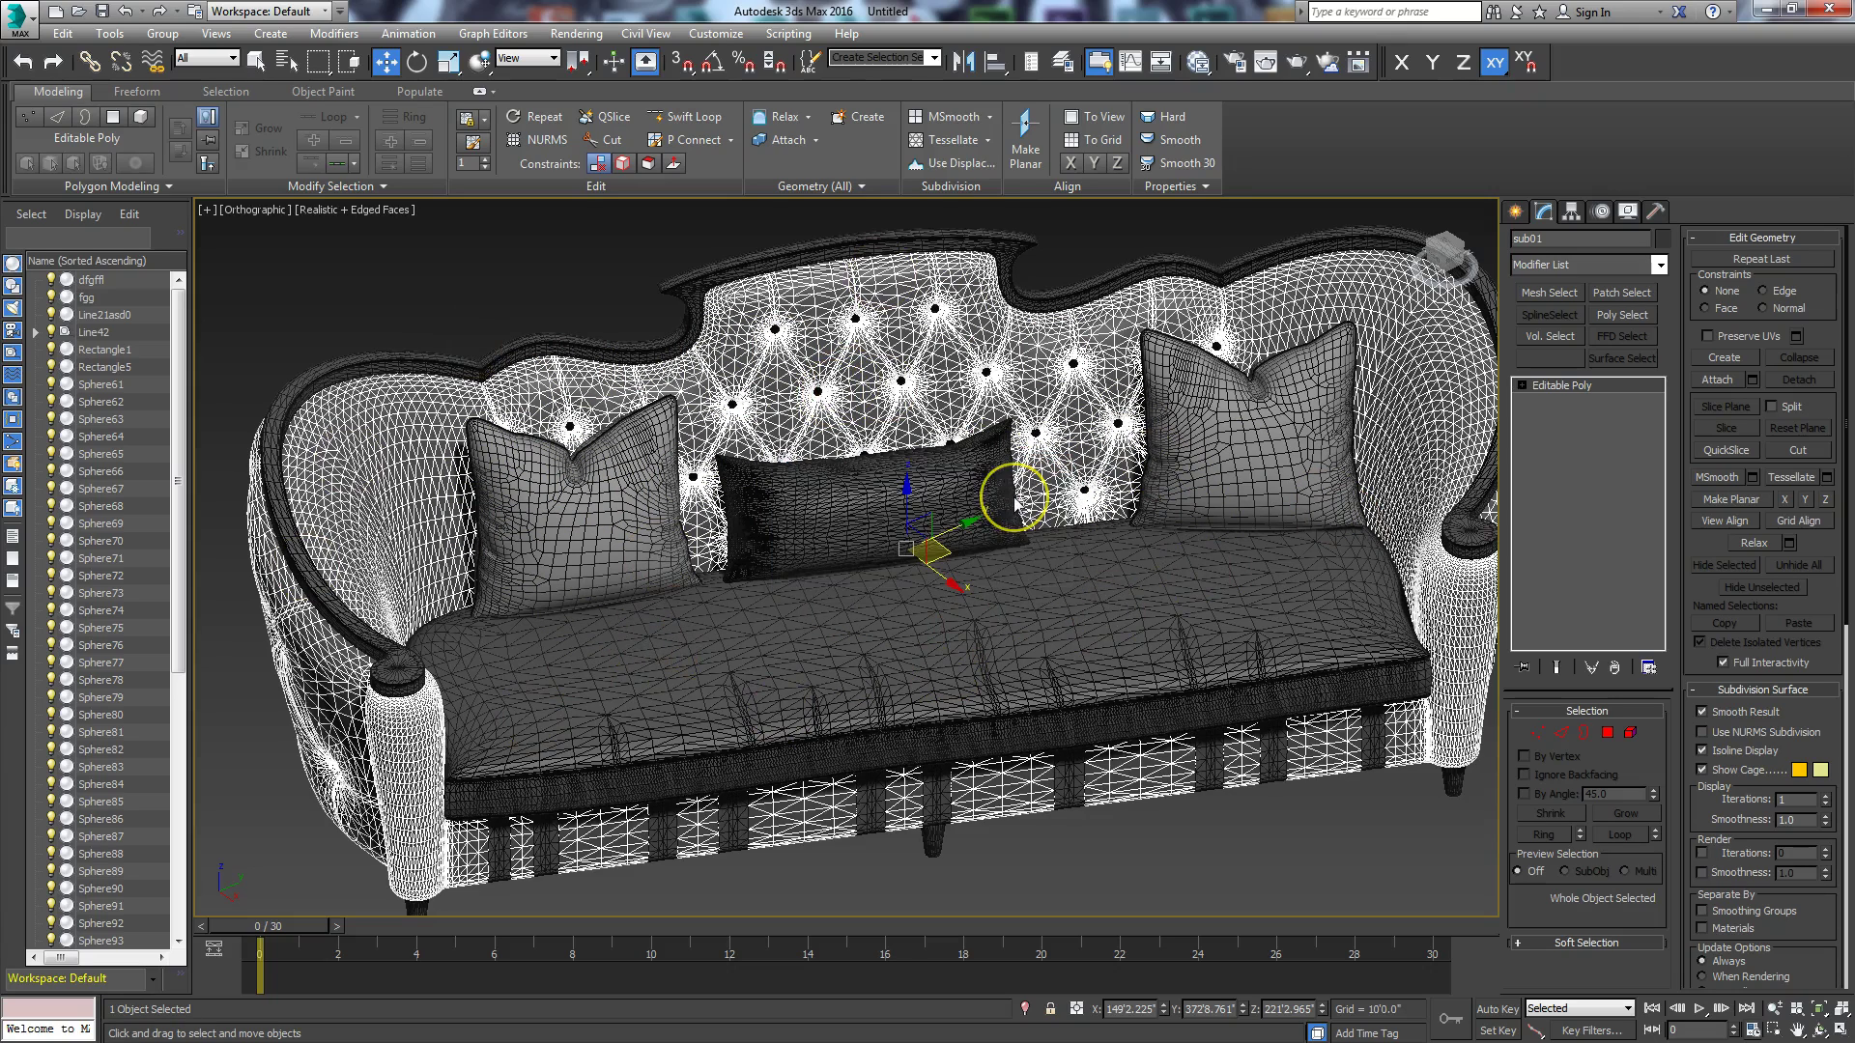
pyautogui.click(1080, 534)
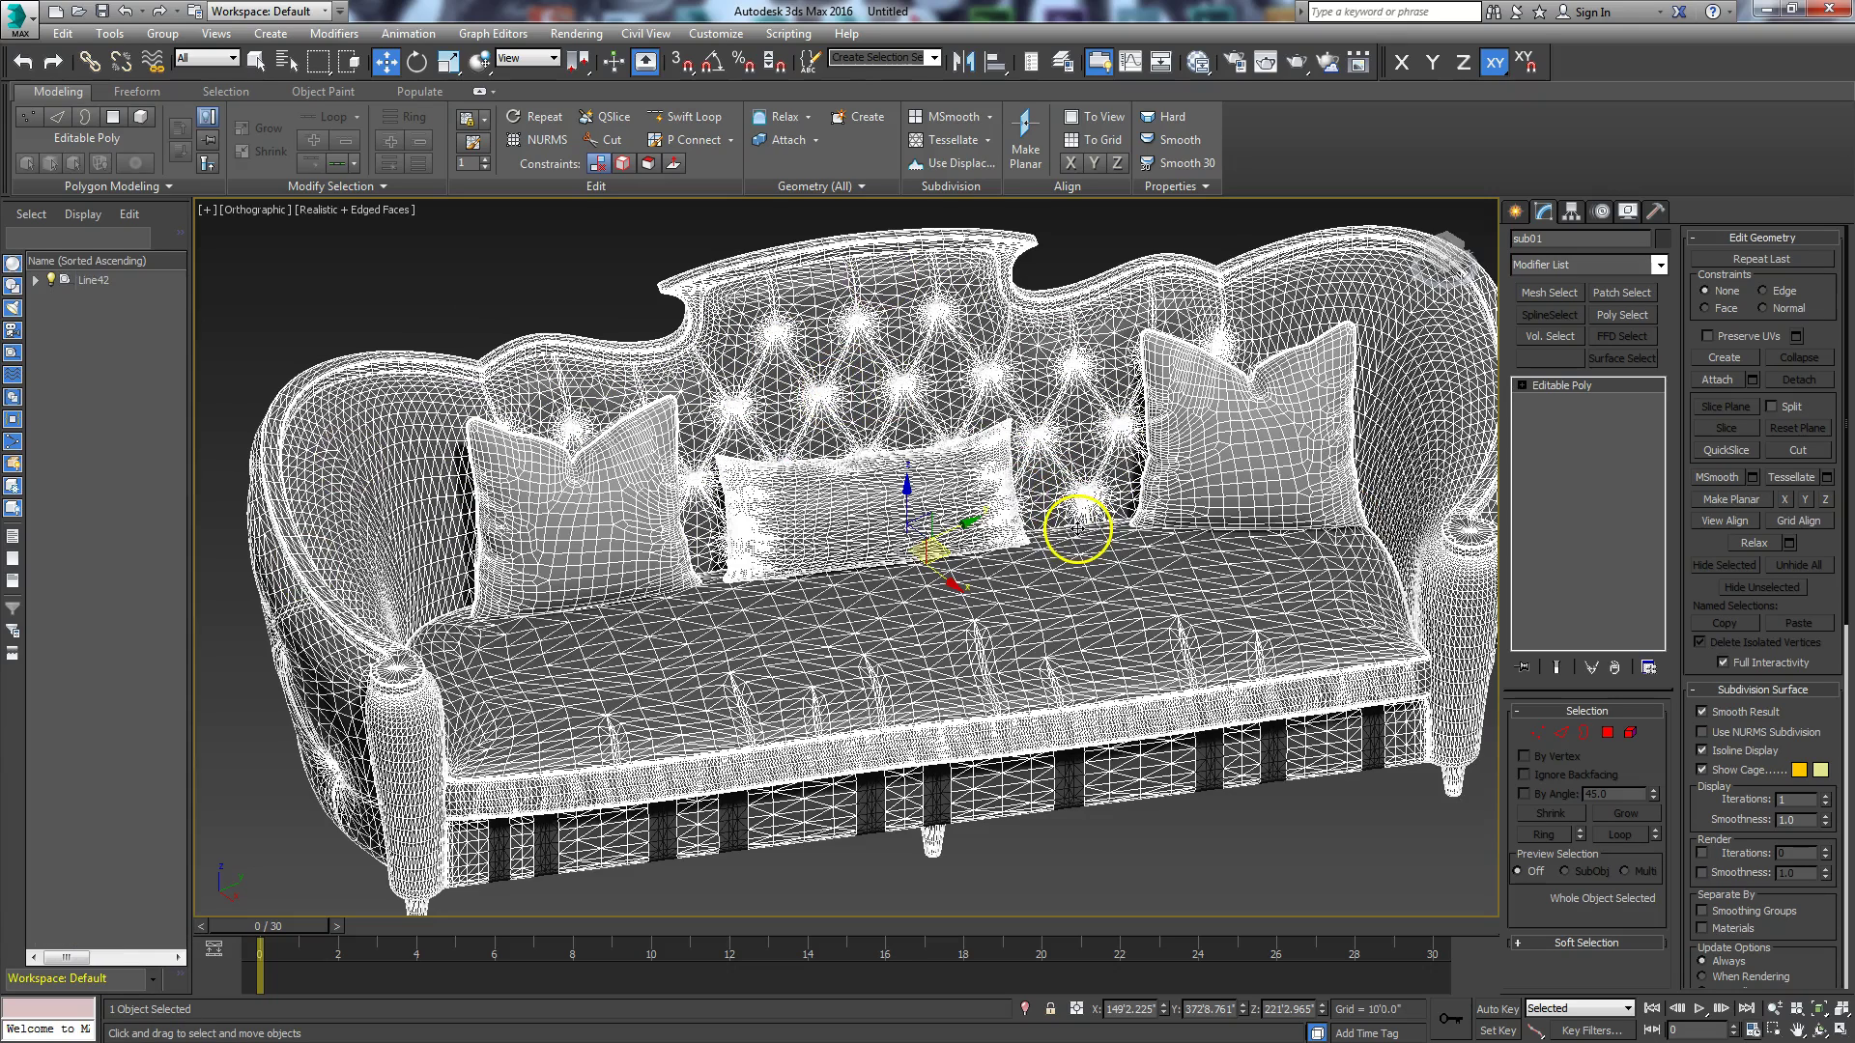
# Step: Turn on angle snap and try rotating the sofa -60° about the Z axis in Top view, undoing the rotation
pyautogui.click(1173, 869)
pyautogui.click(1036, 671)
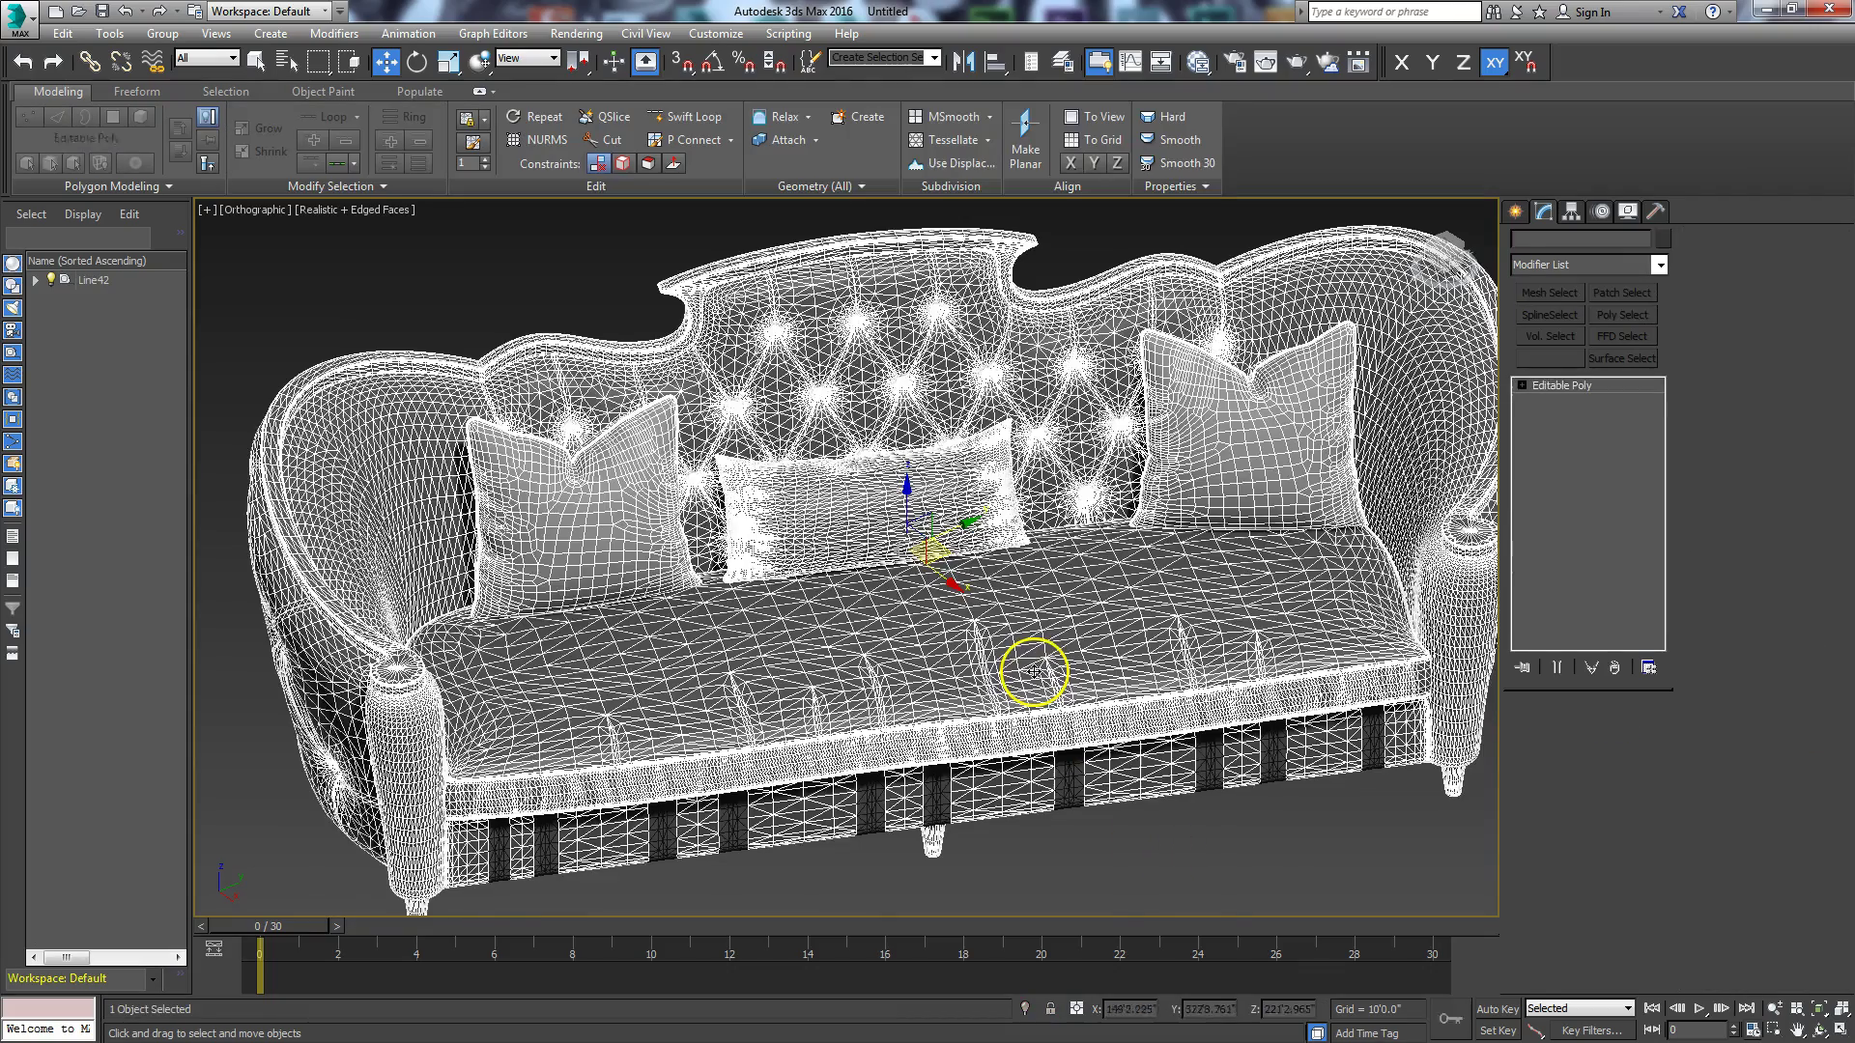
pyautogui.rightClick(980, 645)
pyautogui.press('t')
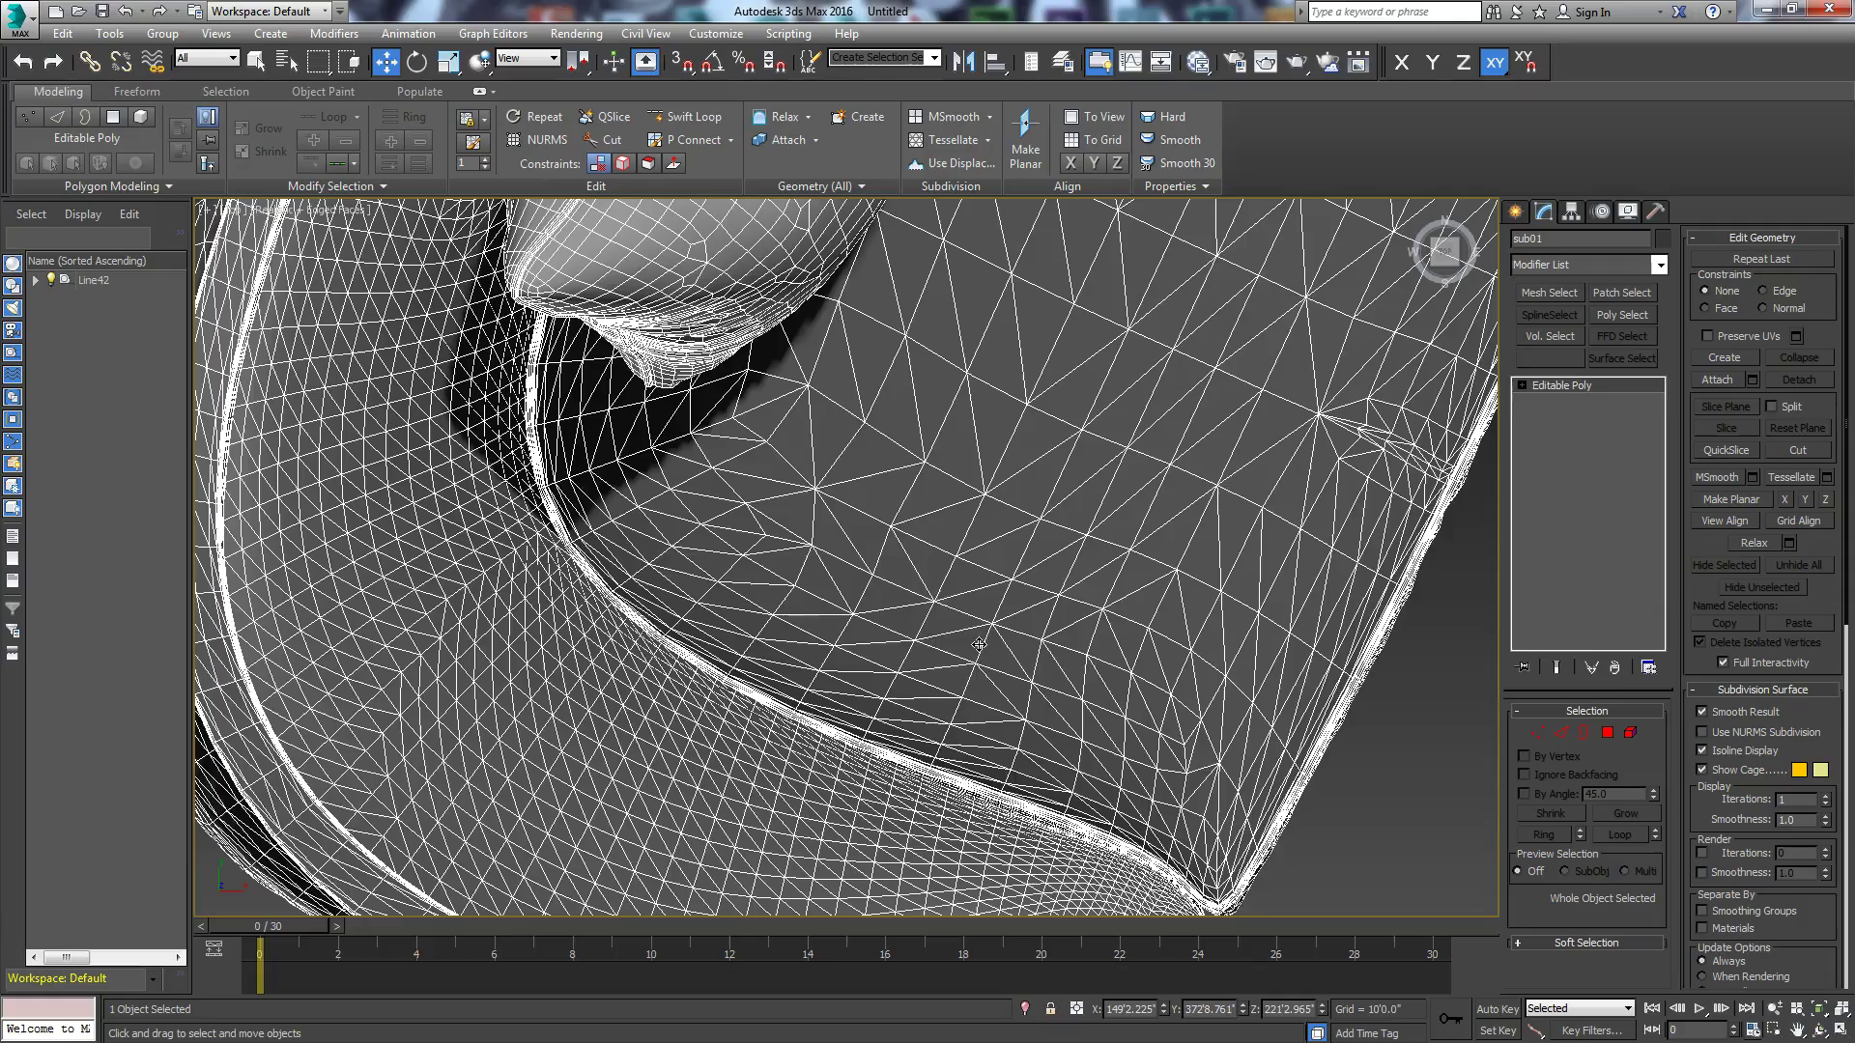
pyautogui.scroll(-3, 907, 555)
pyautogui.scroll(-6, 792, 599)
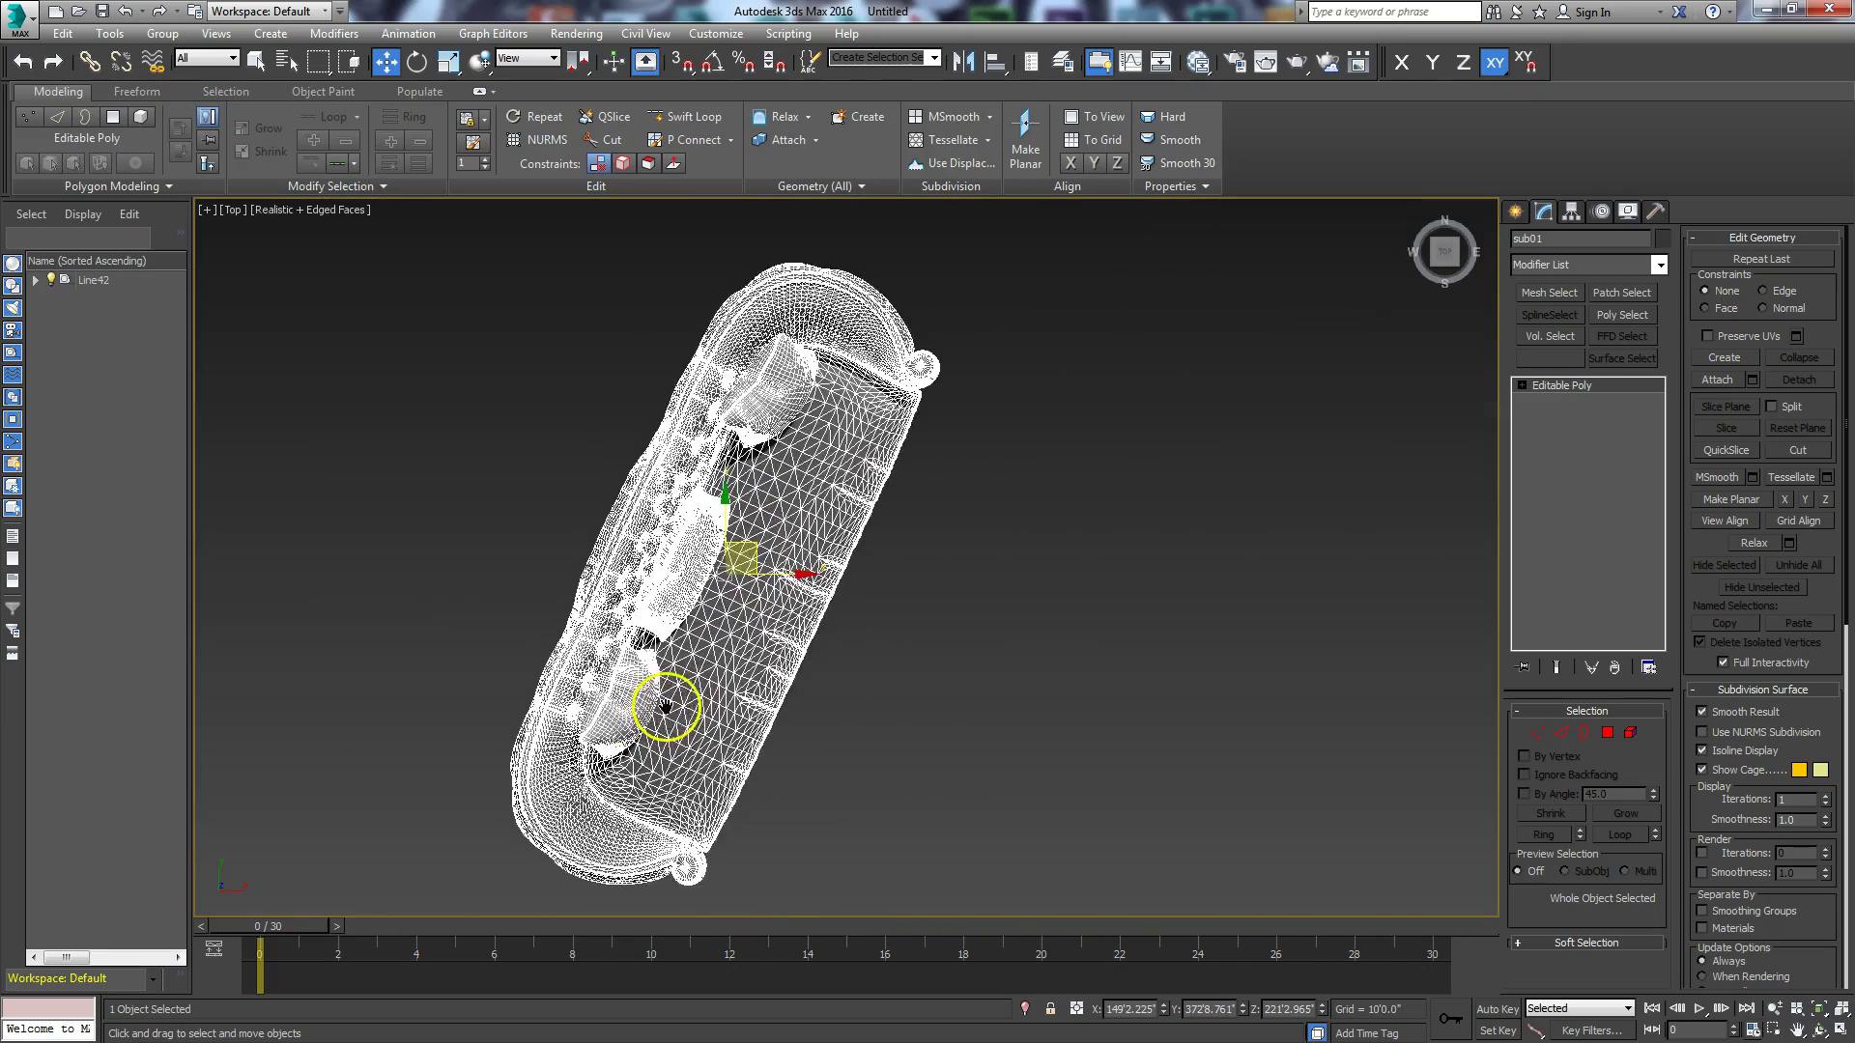
pyautogui.scroll(2, 732, 648)
pyautogui.rightClick(734, 611)
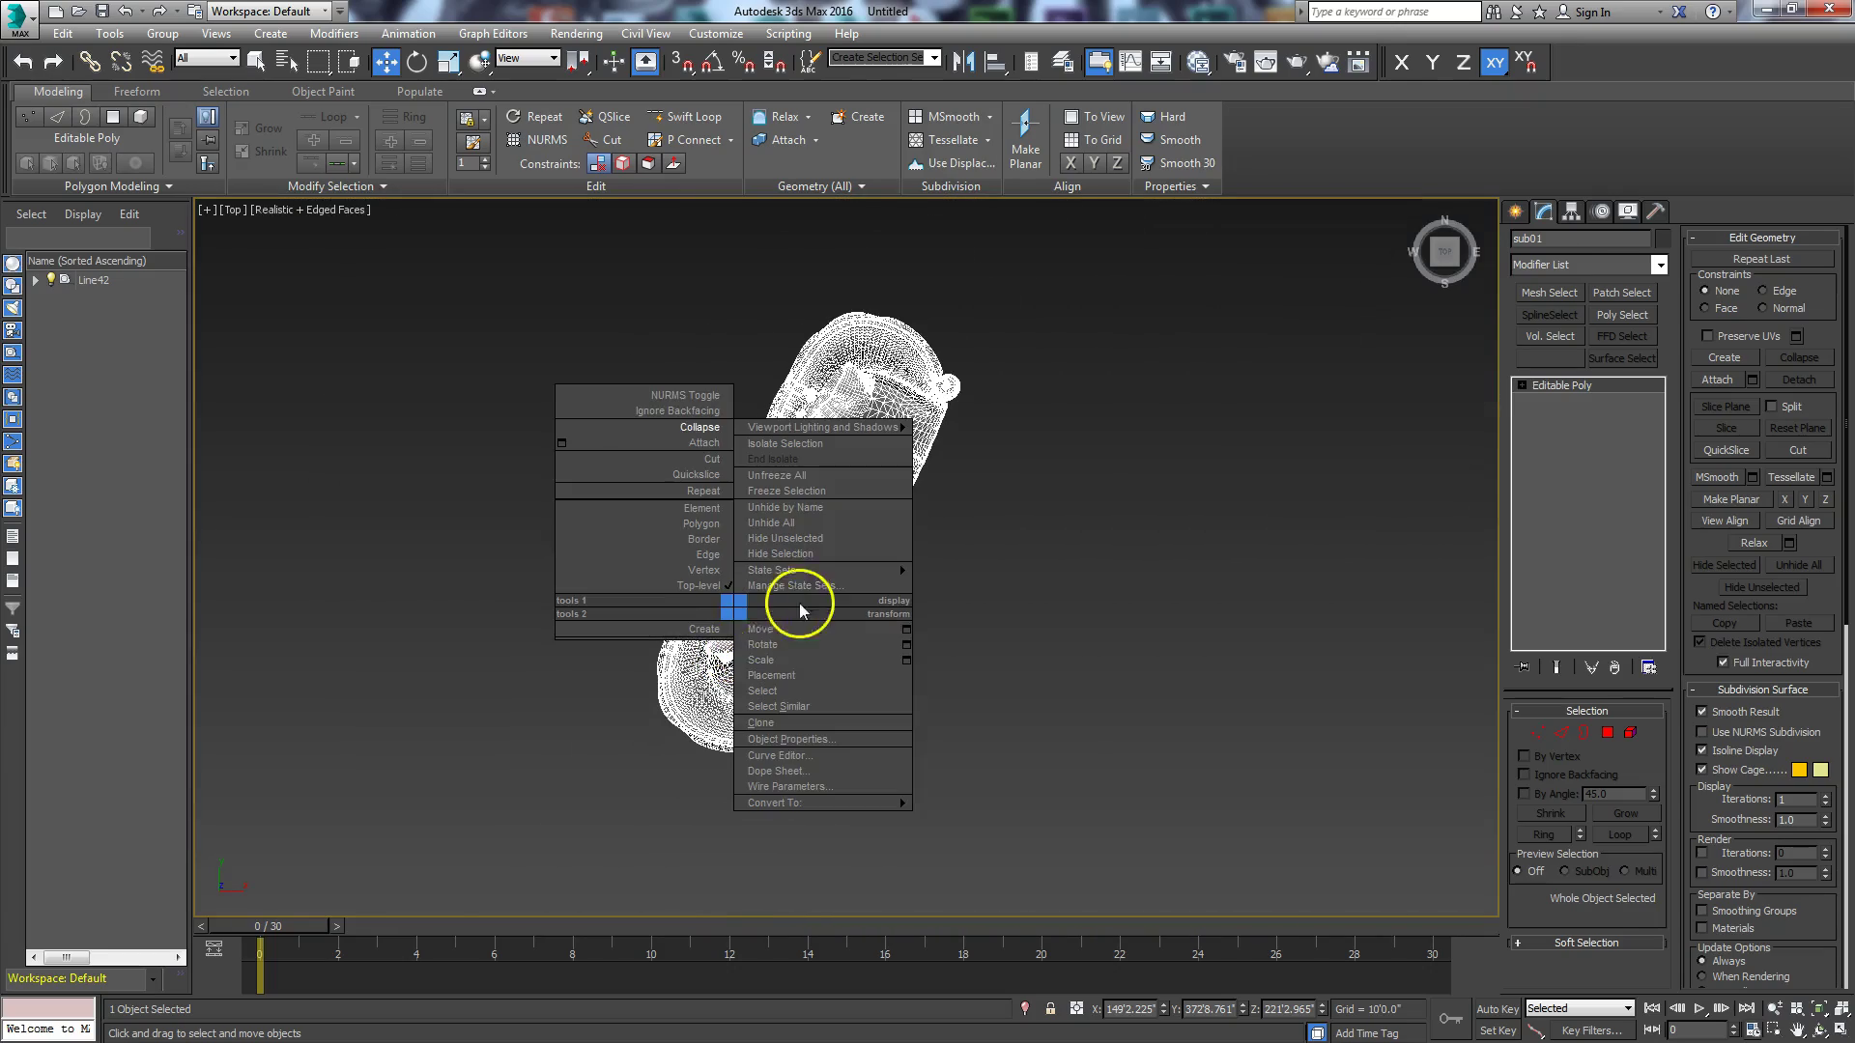
pyautogui.click(774, 635)
pyautogui.click(713, 62)
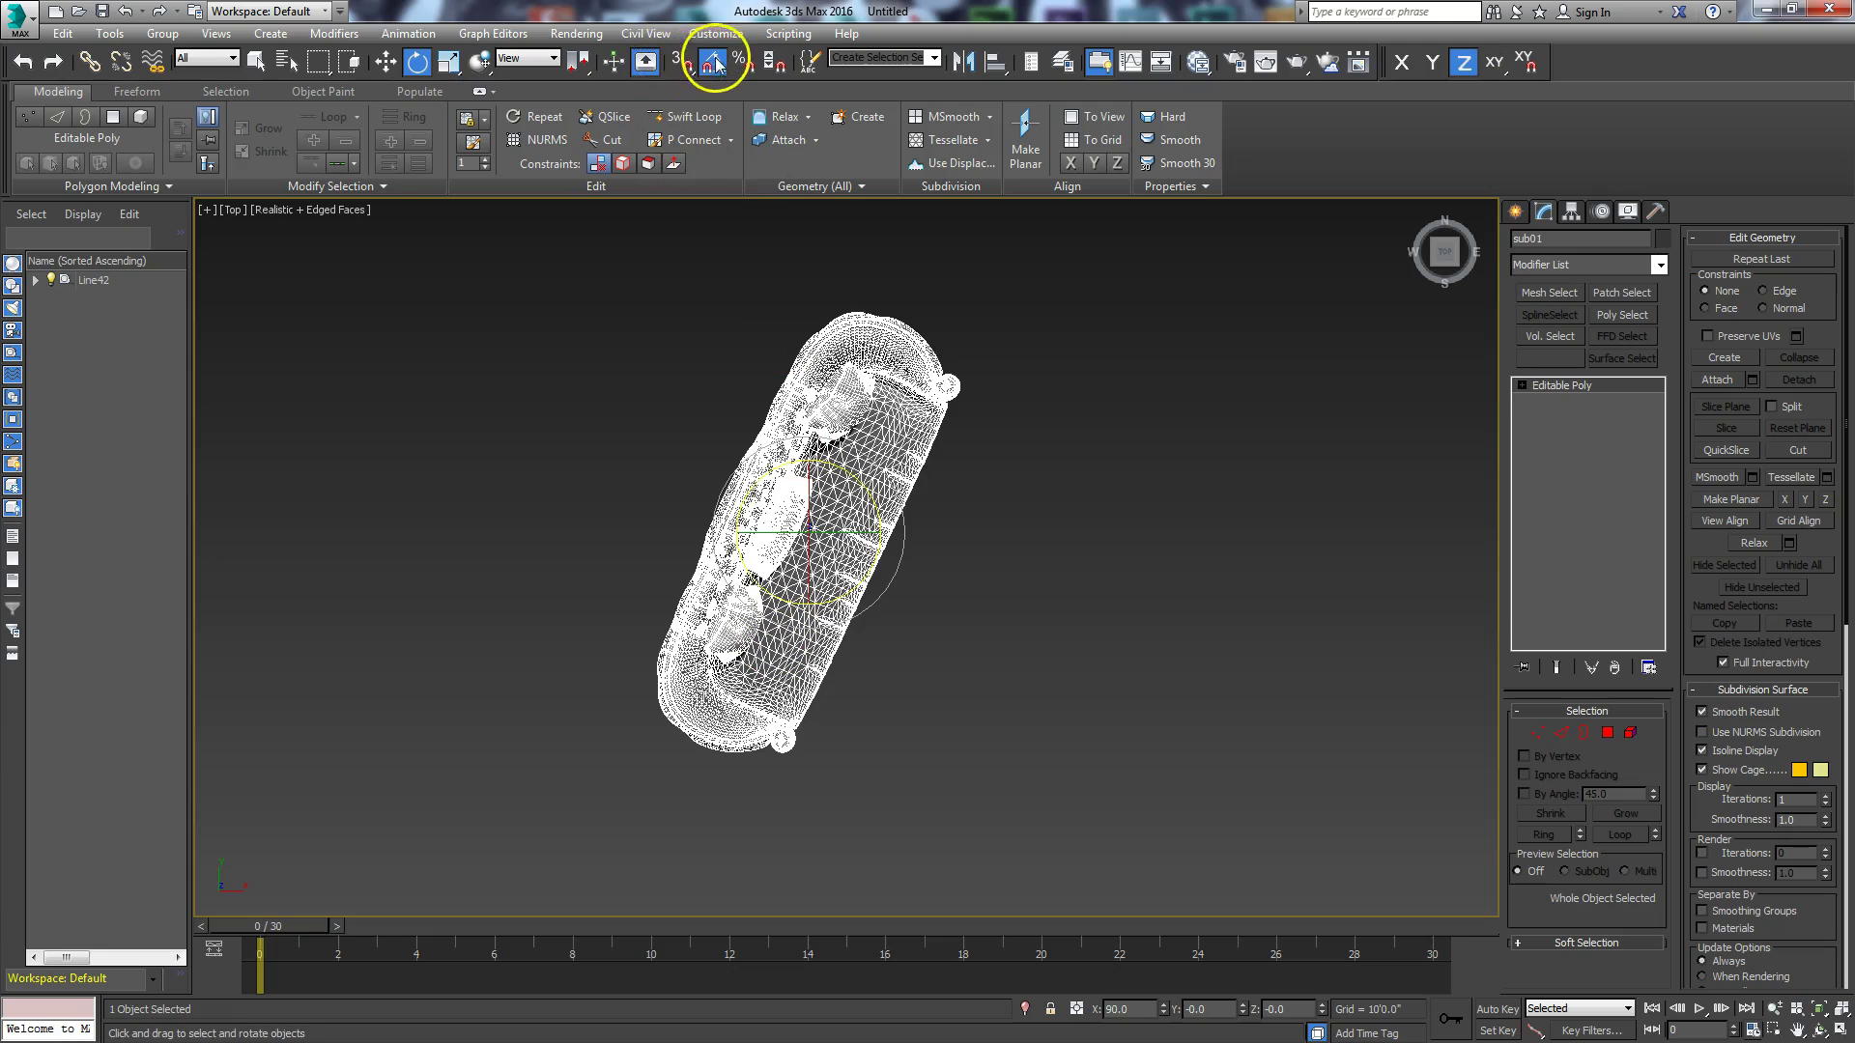
pyautogui.moveTo(831, 443); pyautogui.dragTo(830, 425)
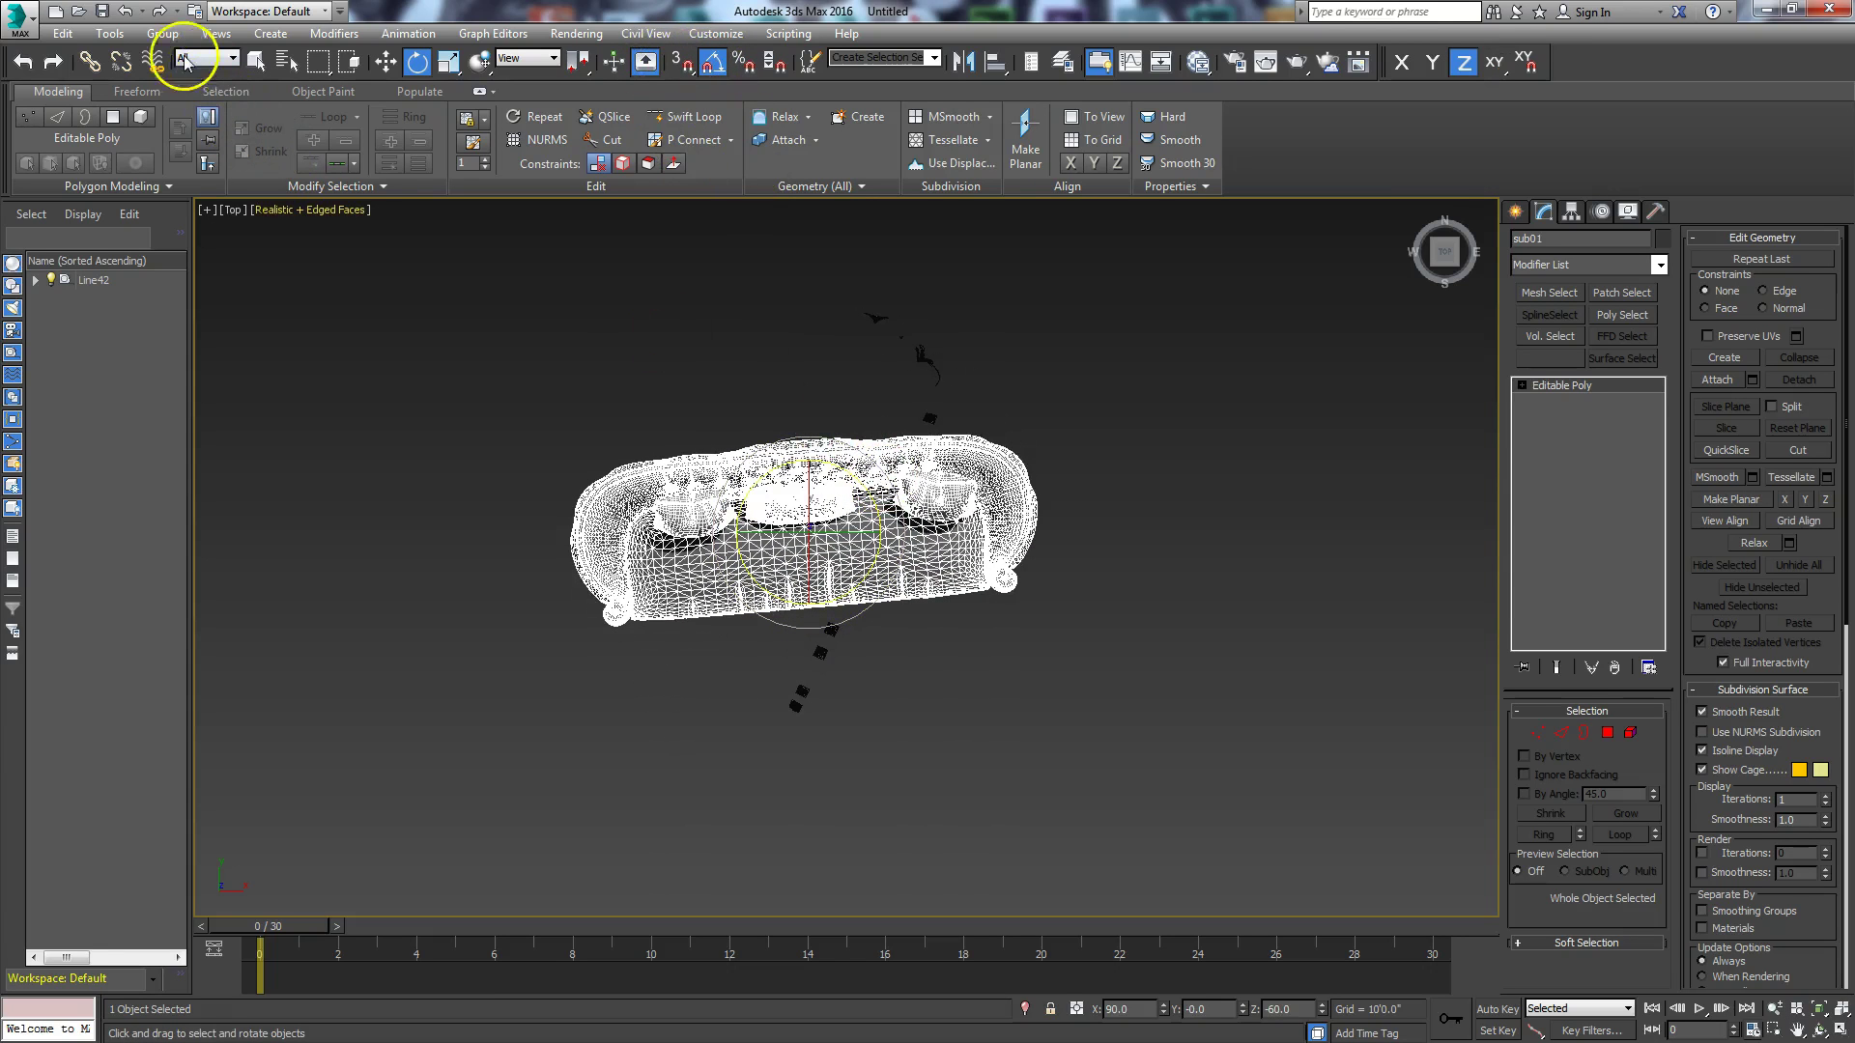
pyautogui.click(124, 11)
# Step: Attach the dark strips along the sofa's base to its mesh, using Match Material IDs to Material with Condense Material and IDs on
pyautogui.keyDown('alt'); pyautogui.moveTo(889, 771); pyautogui.dragTo(894, 636, button='middle'); pyautogui.keyUp('alt')
pyautogui.scroll(3, 802, 691)
pyautogui.scroll(2, 830, 707)
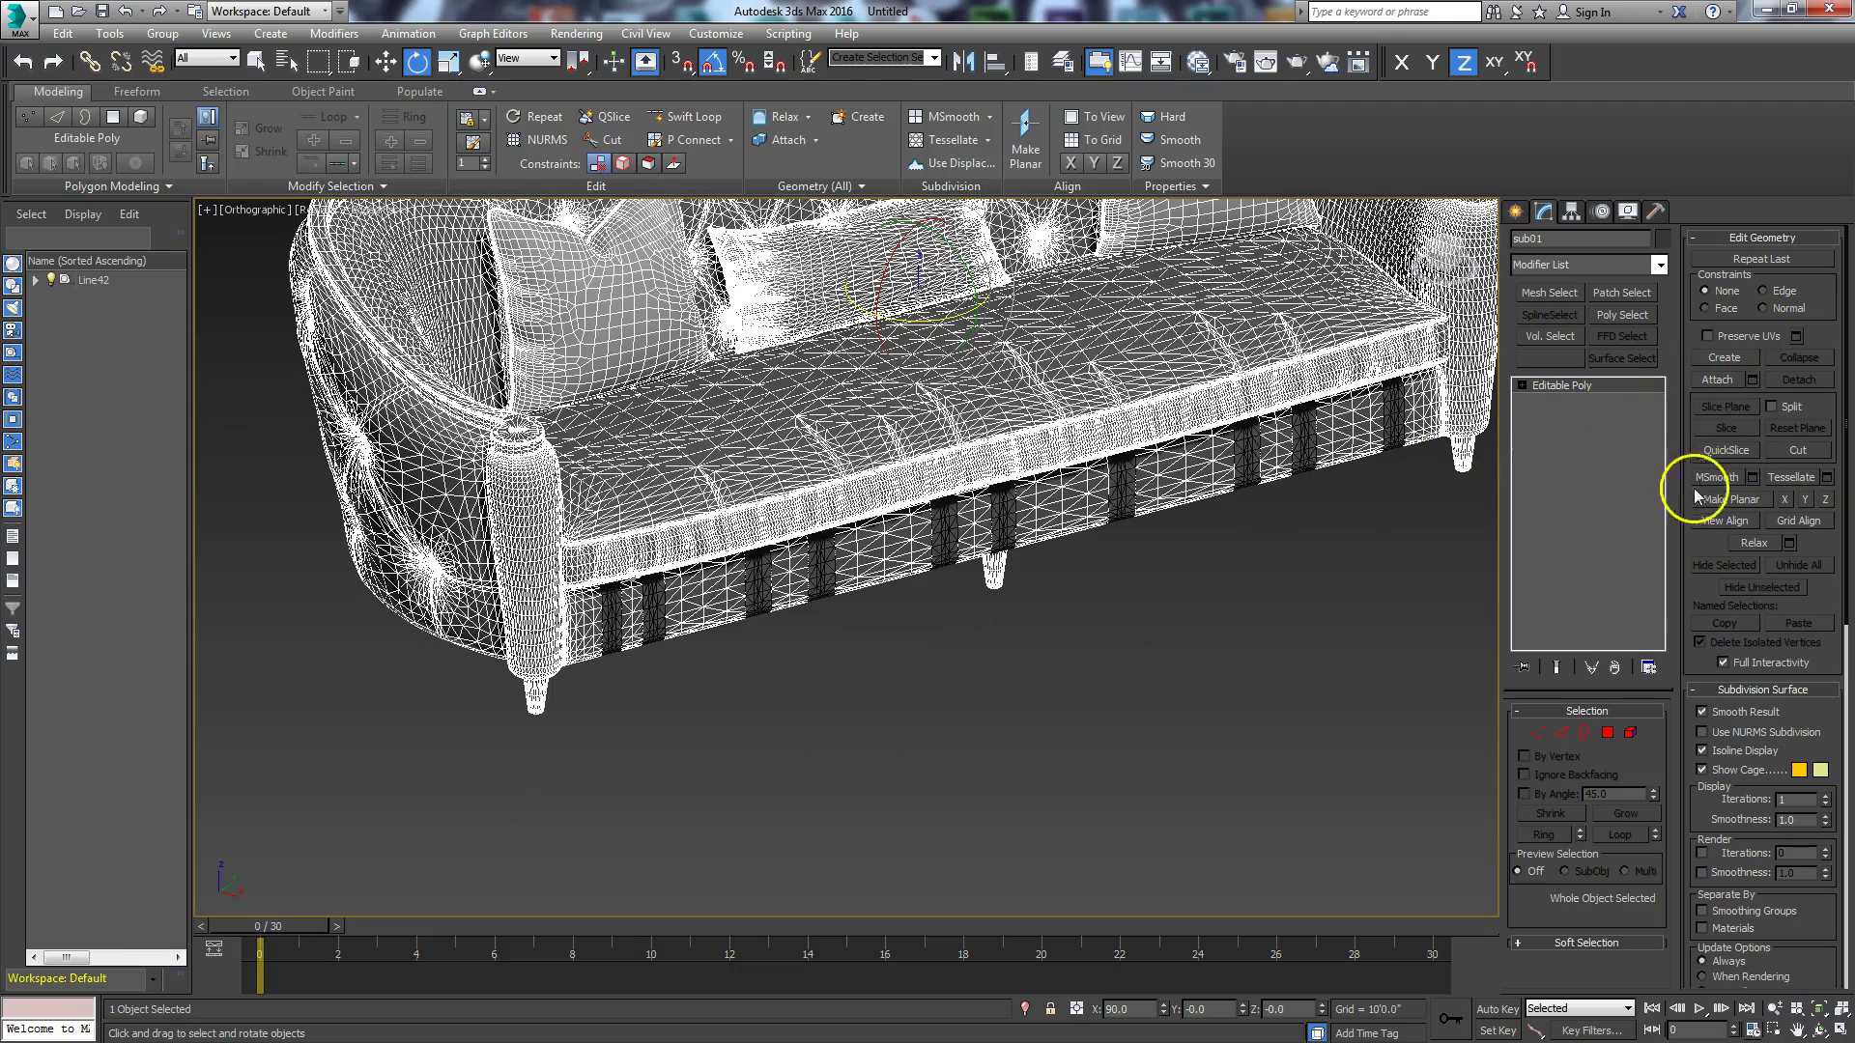
pyautogui.moveTo(0, 396); pyautogui.dragTo(0, 261)
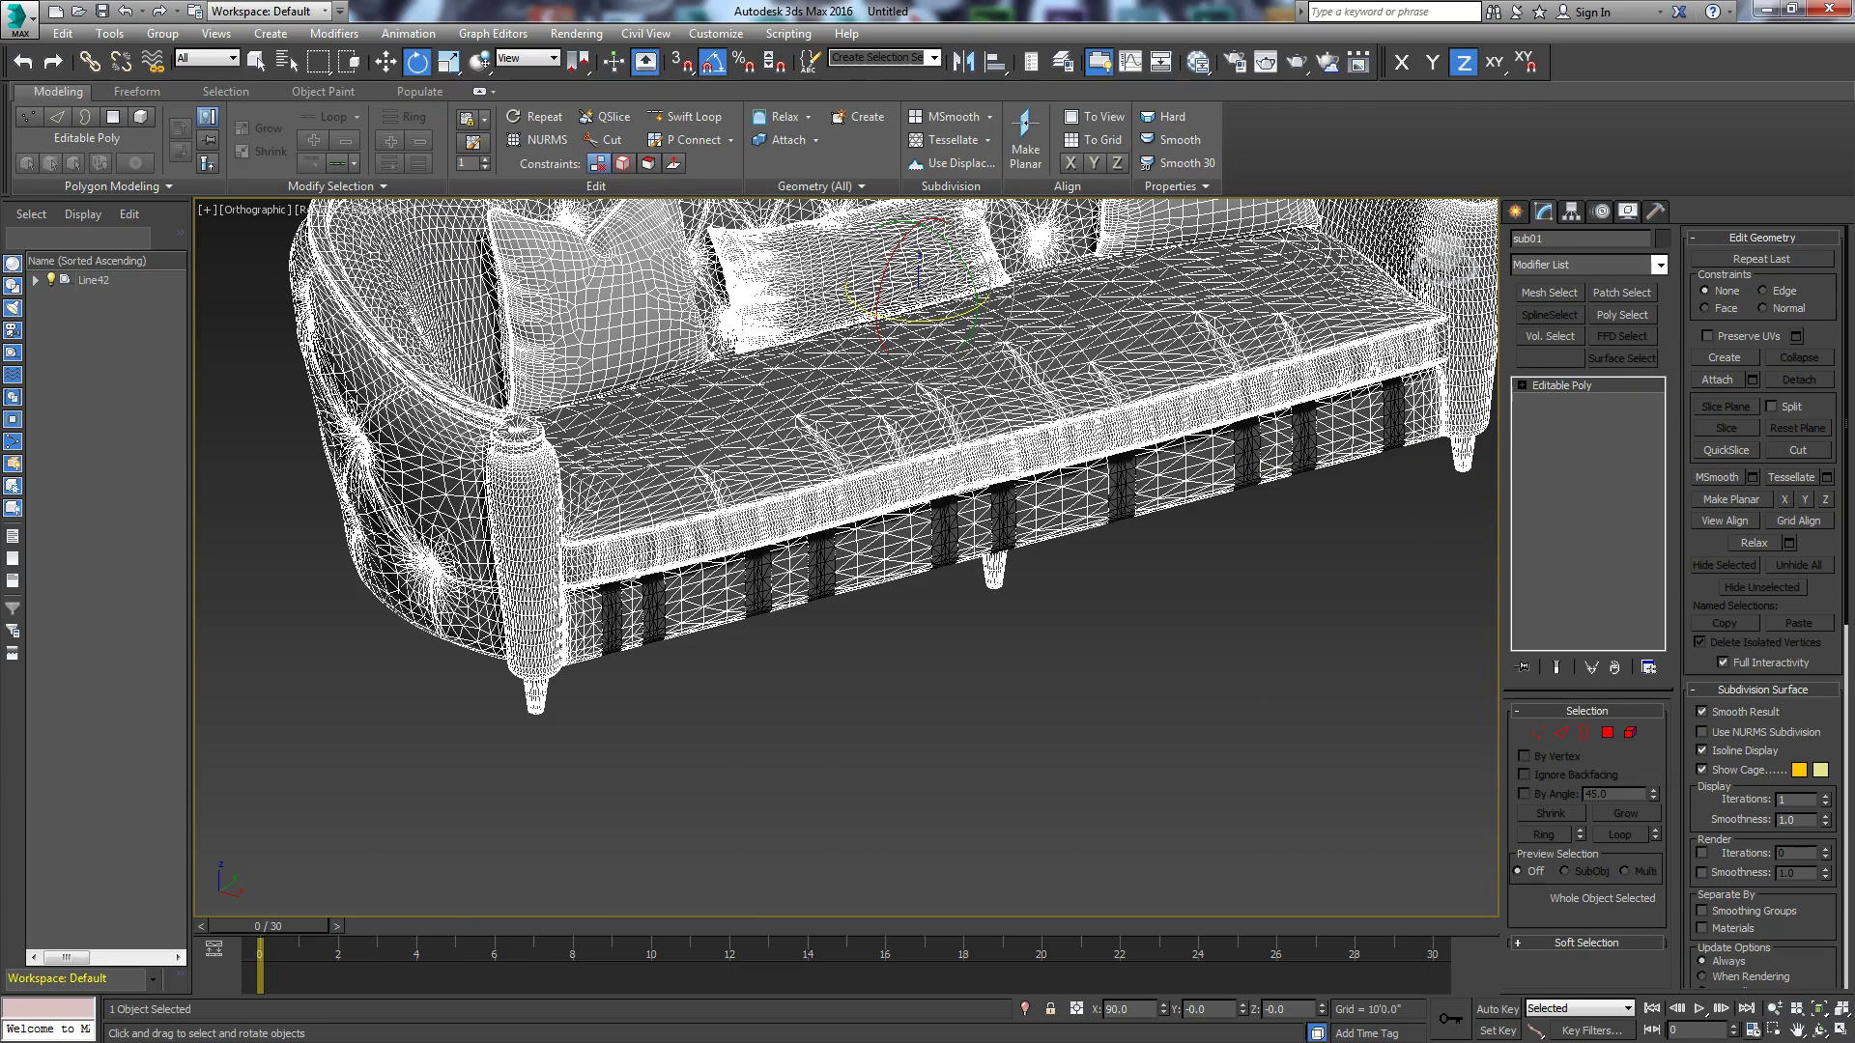
pyautogui.click(1718, 380)
pyautogui.click(1120, 483)
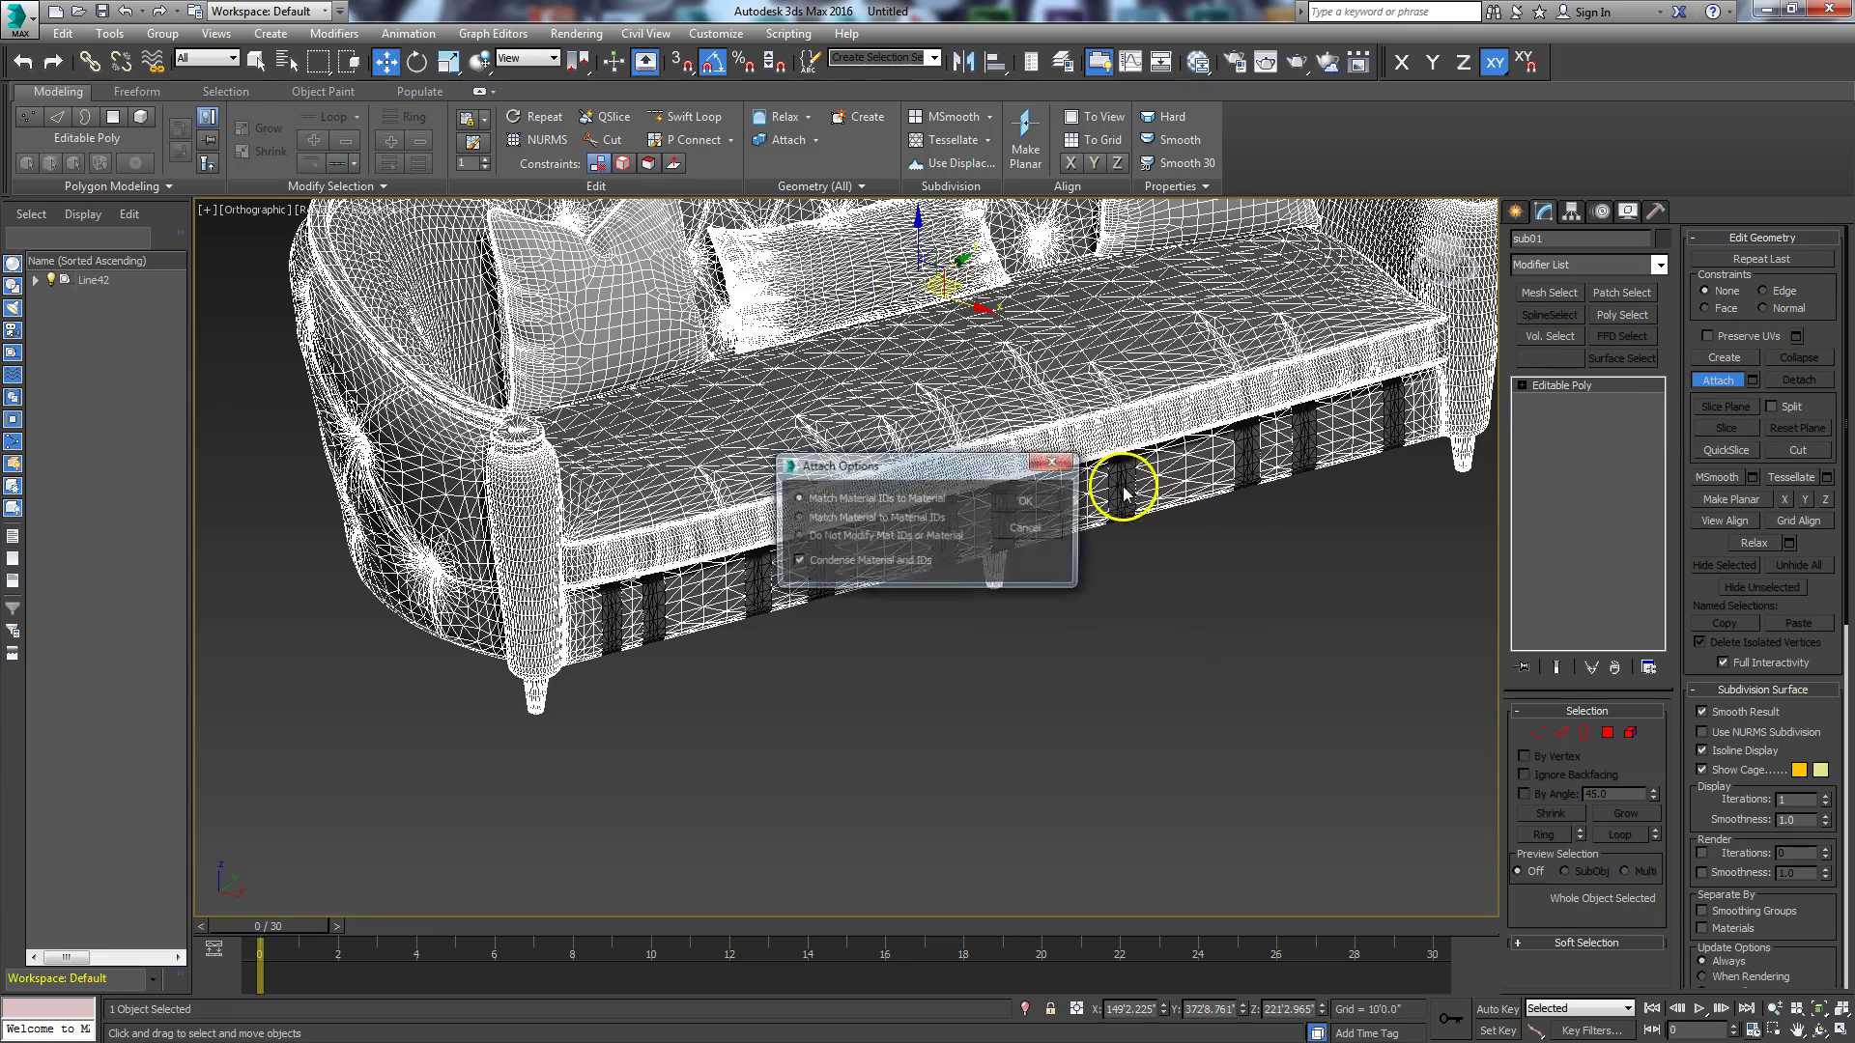
pyautogui.click(1029, 507)
# Step: Try moving the sofa aside to test whether all its parts travel together, and undo the move
pyautogui.scroll(-5, 1039, 507)
pyautogui.press('w')
pyautogui.moveTo(1004, 428); pyautogui.dragTo(389, 683)
pyautogui.hotkey('ctrl', 'z')
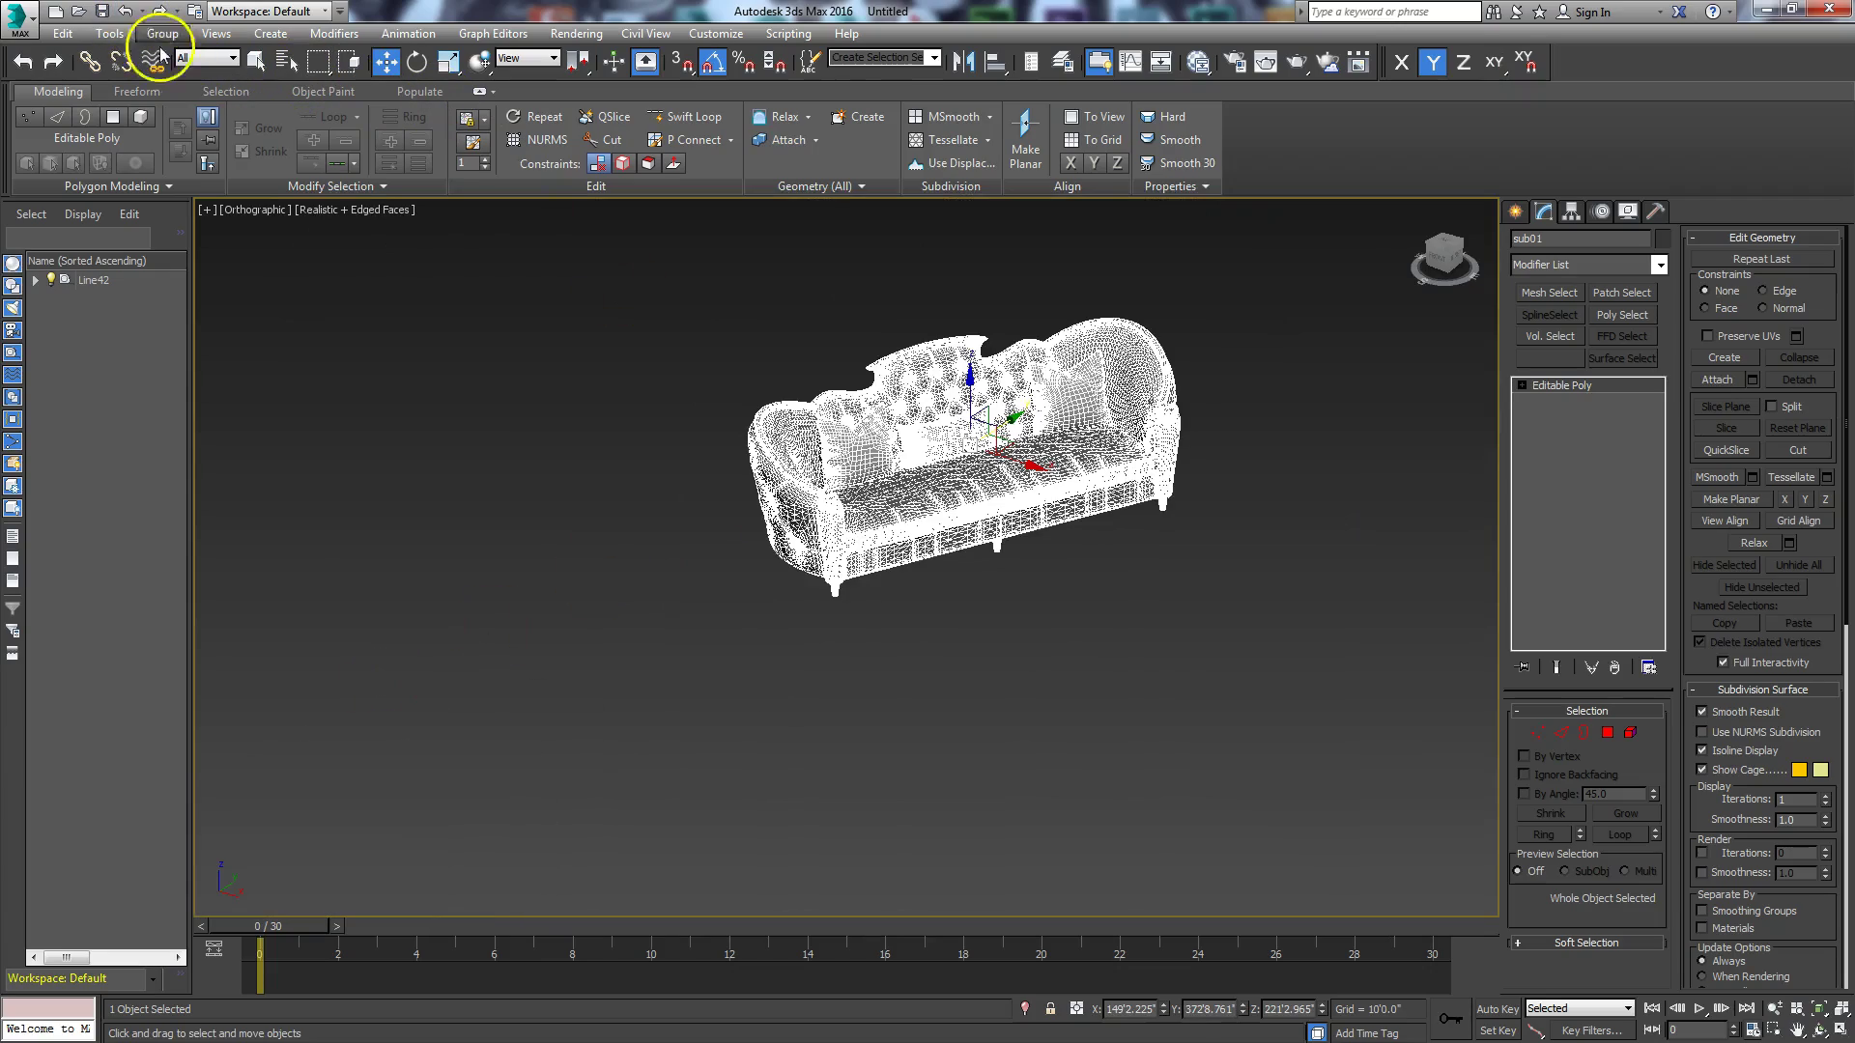
# Step: Rotate the sofa -65° about the Z axis in Top view to align it with the world axes, and show the grid
pyautogui.press('t')
pyautogui.scroll(-2, 948, 640)
pyautogui.scroll(-4, 947, 641)
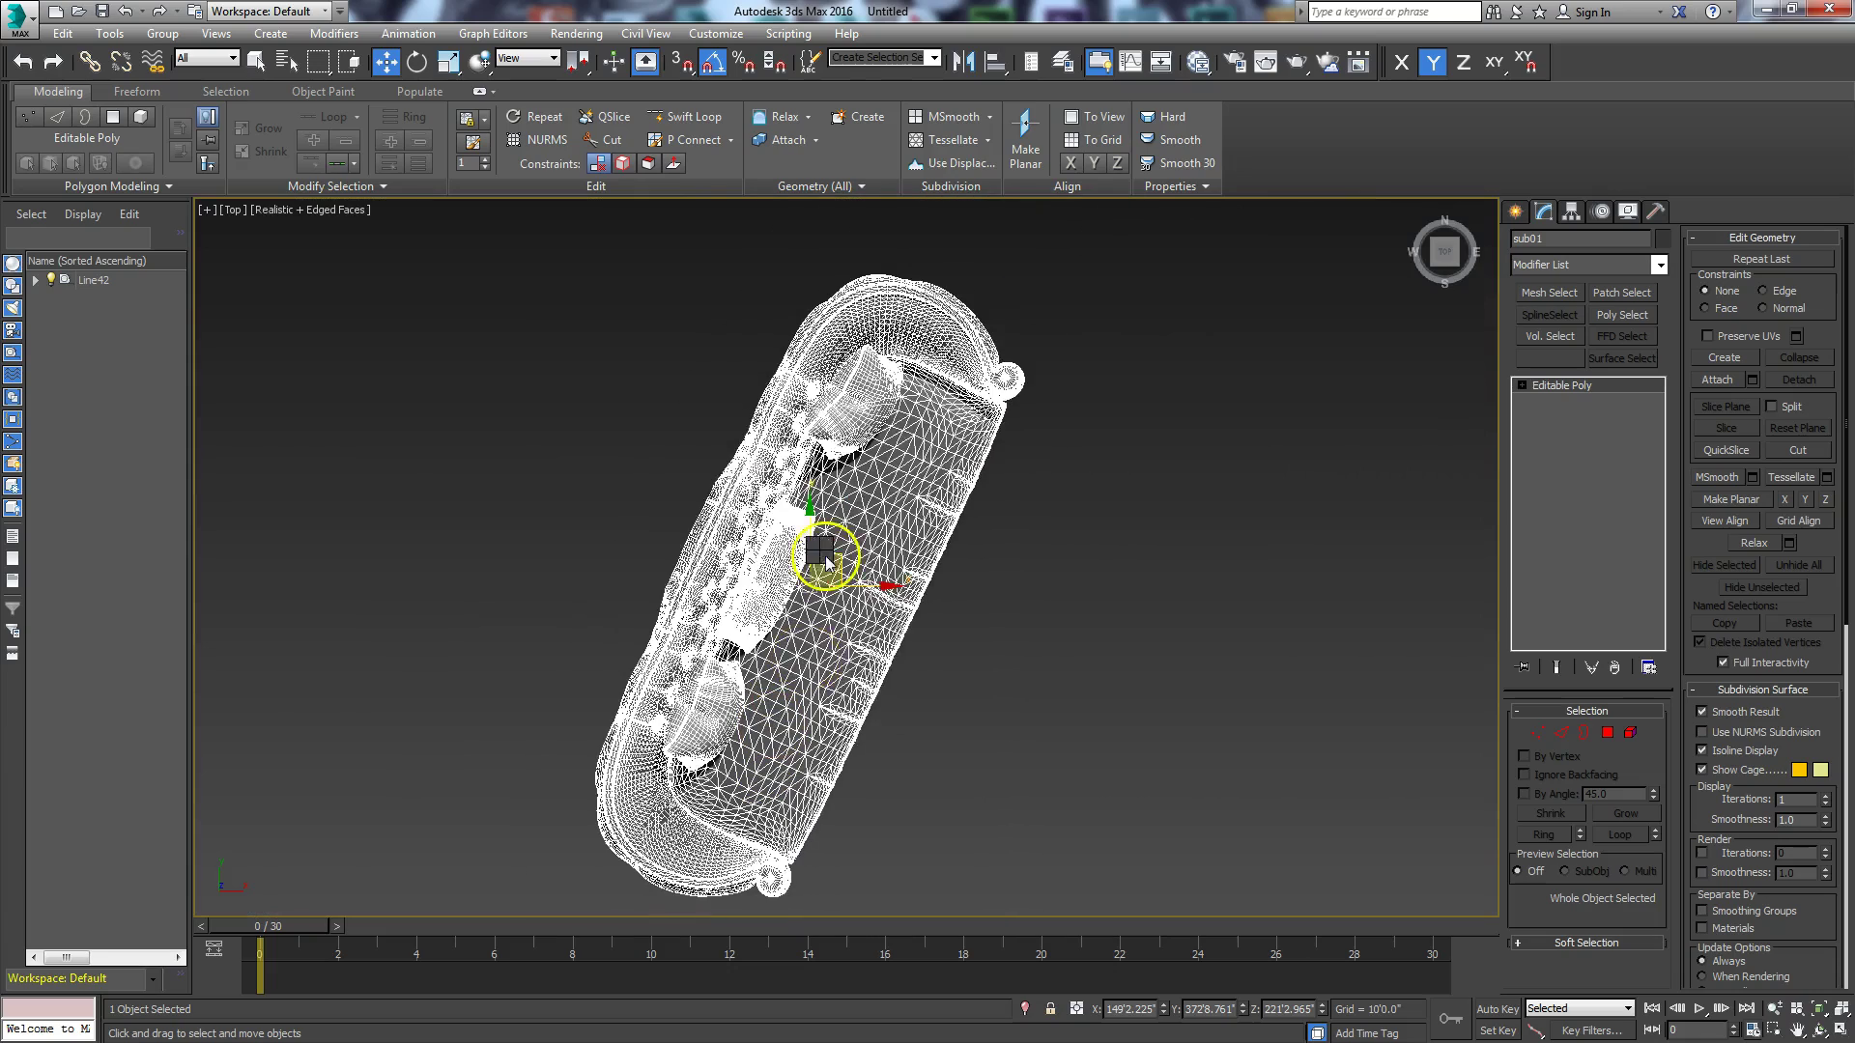
pyautogui.scroll(2, 837, 551)
pyautogui.rightClick(820, 557)
pyautogui.click(852, 587)
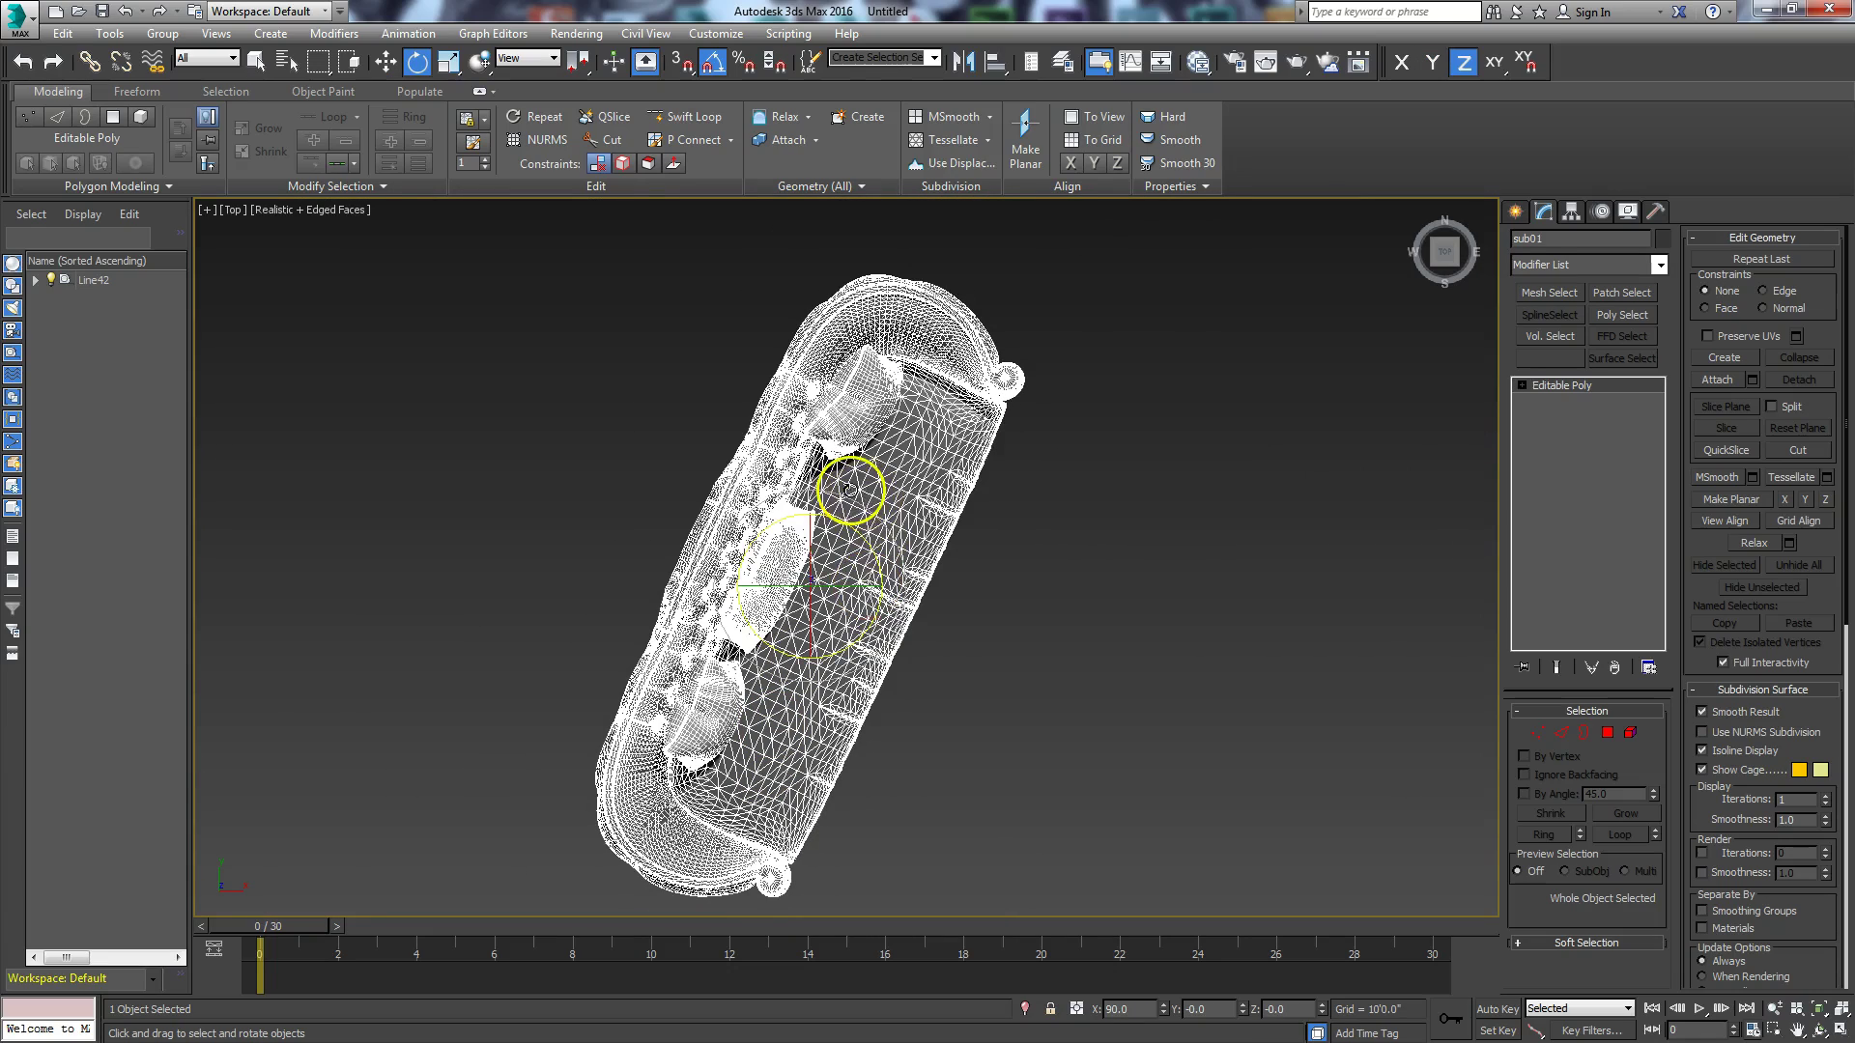
pyautogui.moveTo(846, 498); pyautogui.dragTo(895, 538)
pyautogui.press('g')
pyautogui.scroll(-5, 745, 735)
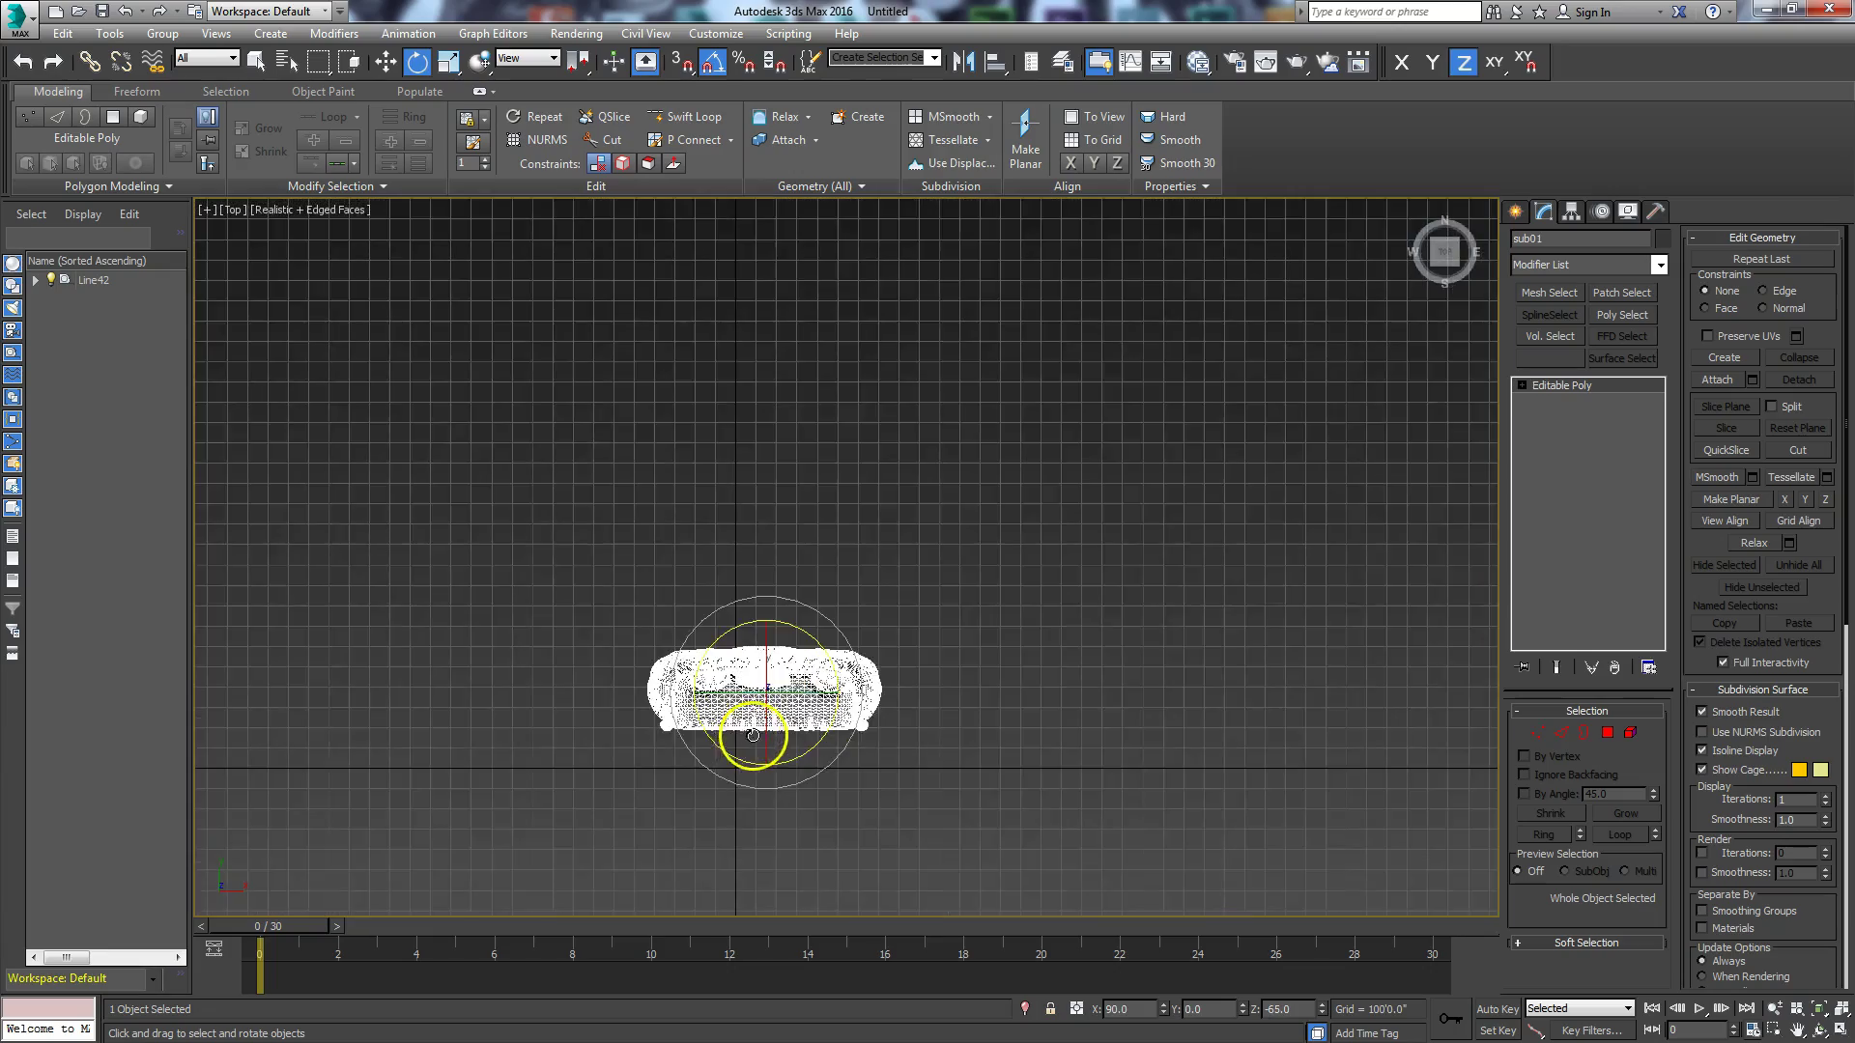
pyautogui.moveTo(800, 559); pyautogui.dragTo(748, 564, button='middle')
pyautogui.keyDown('alt'); pyautogui.moveTo(767, 728); pyautogui.dragTo(825, 620, button='middle'); pyautogui.keyUp('alt')
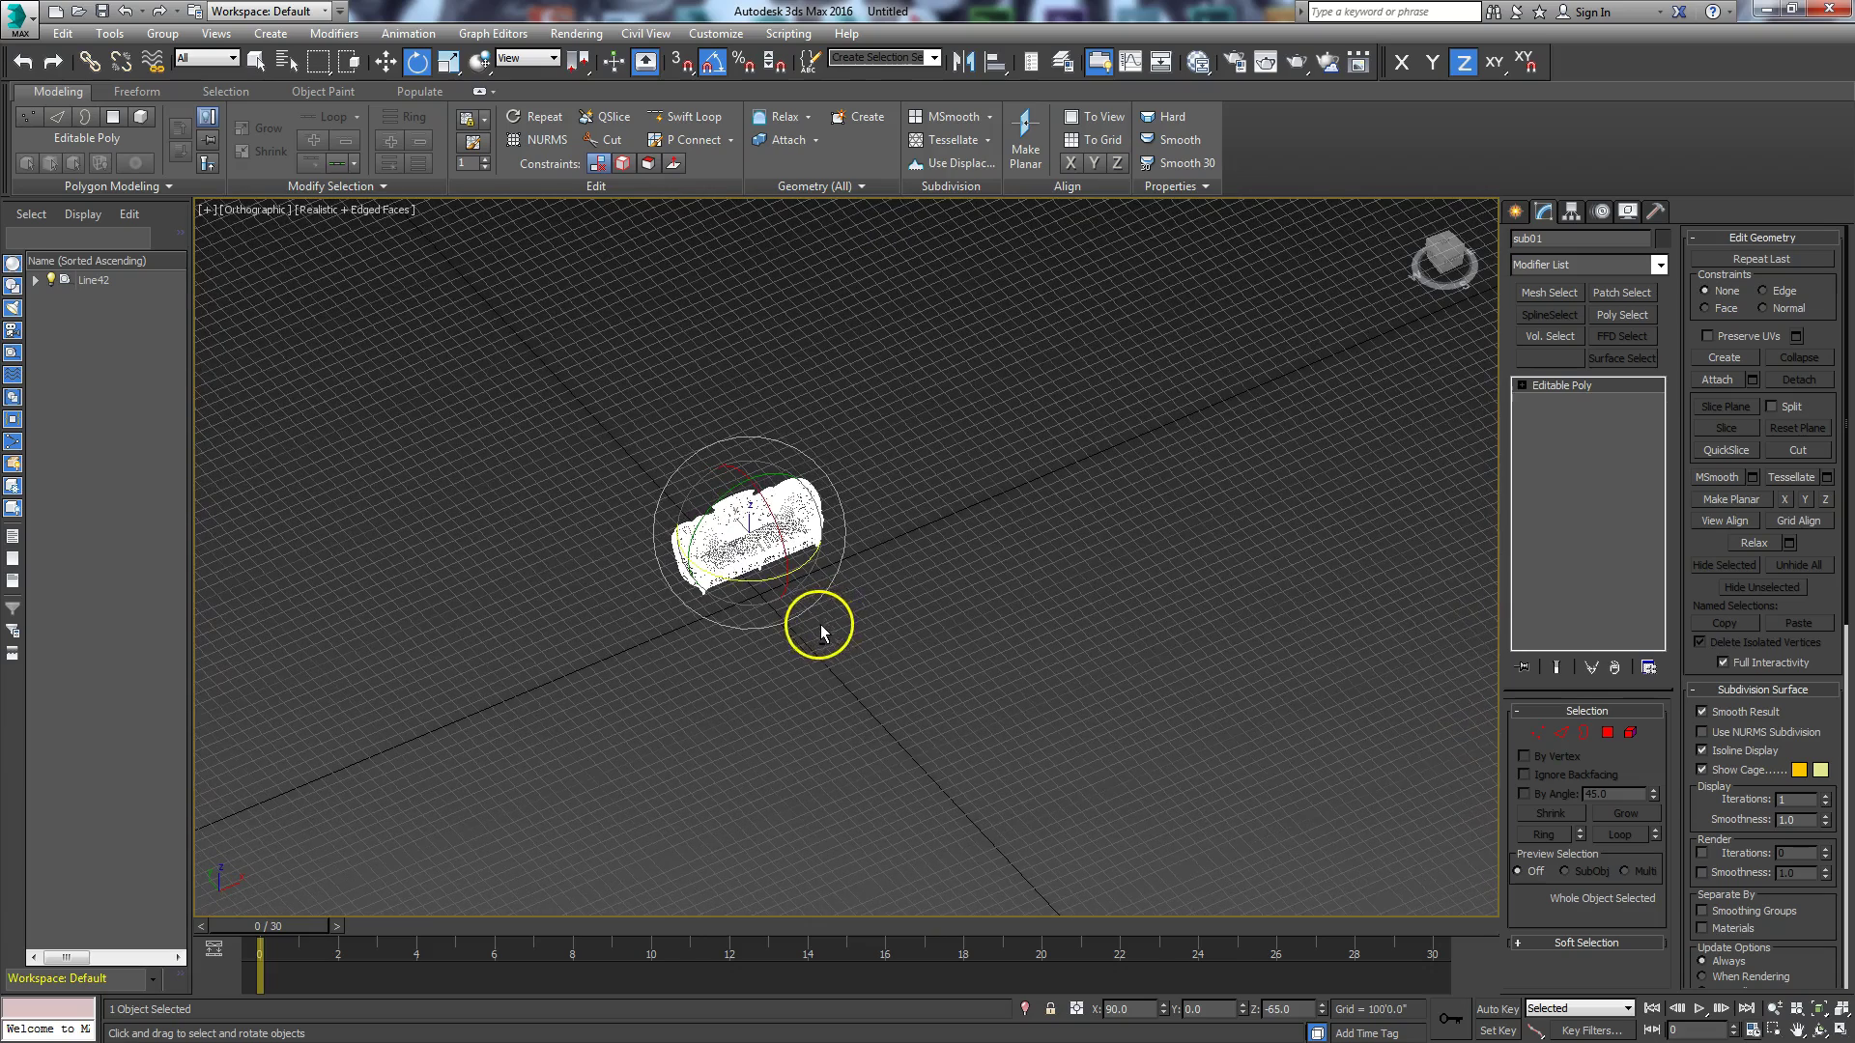
# Step: Open the Measure utility for the sofa in a floating window placed clear of the model
pyautogui.rightClick(783, 603)
pyautogui.click(815, 654)
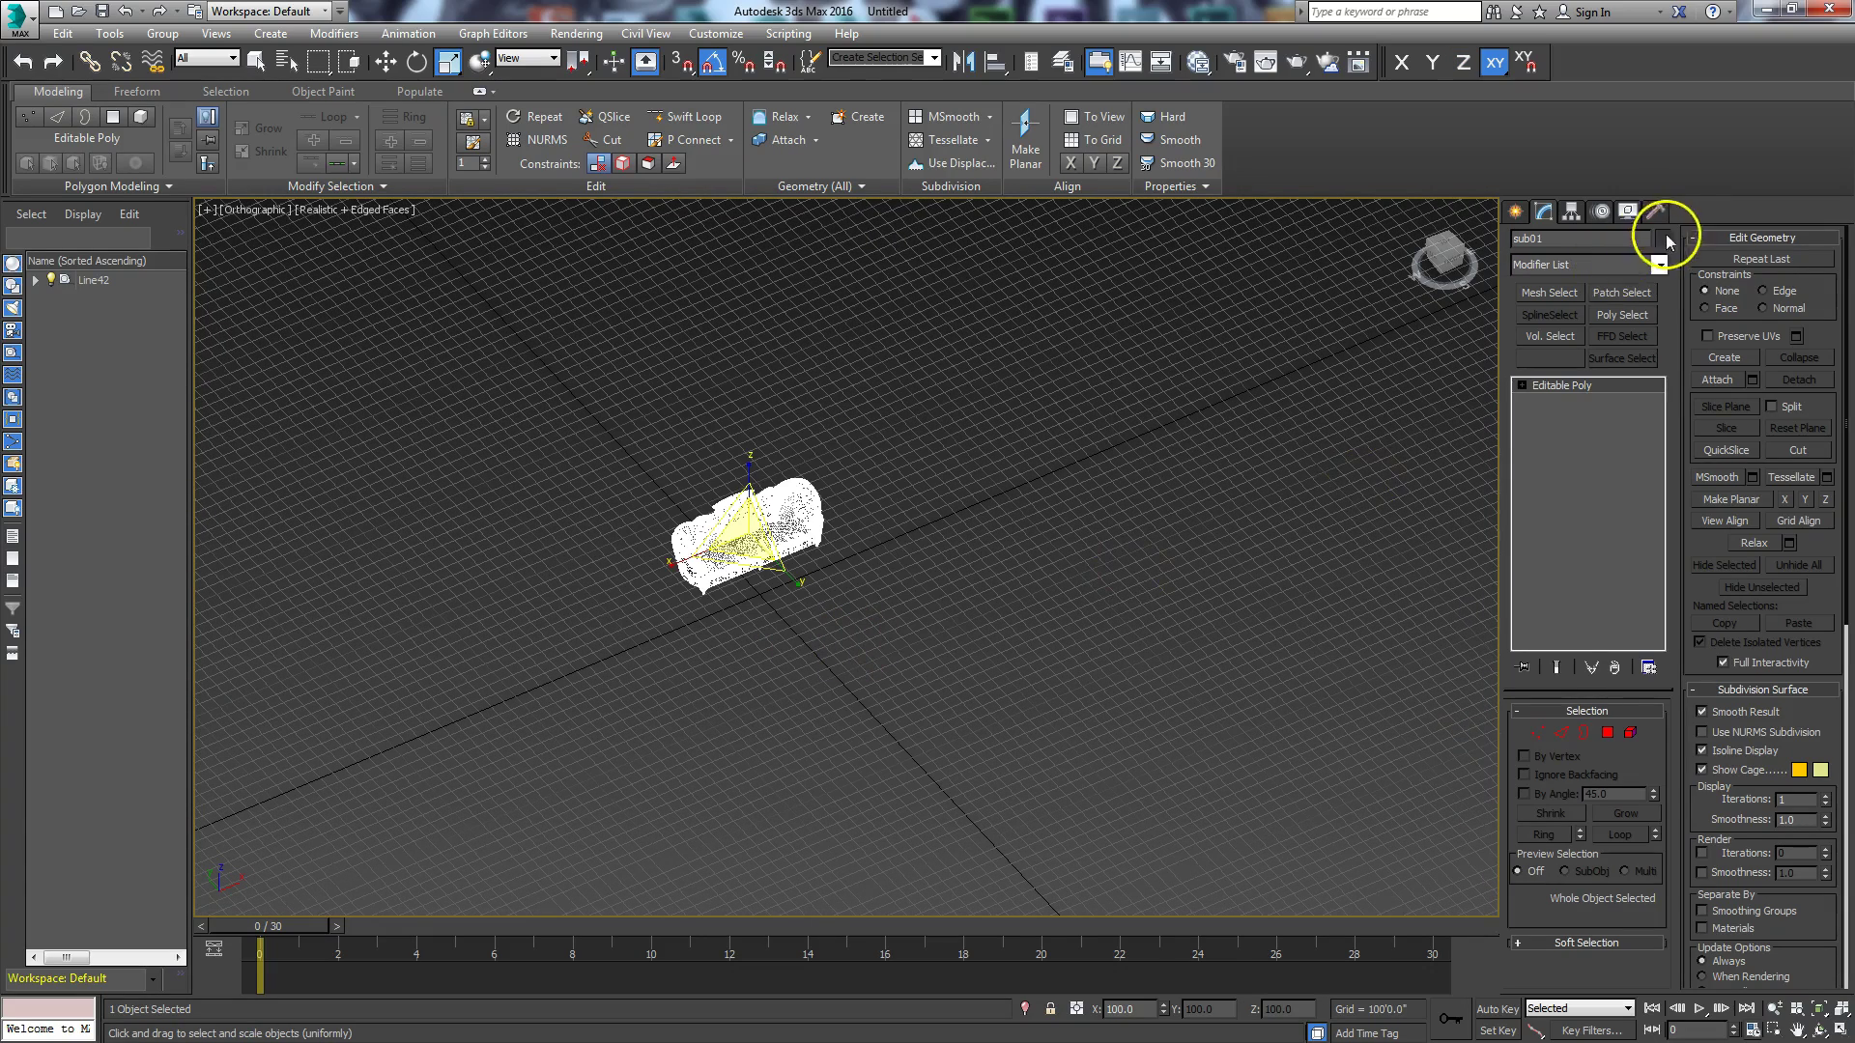
pyautogui.click(1656, 213)
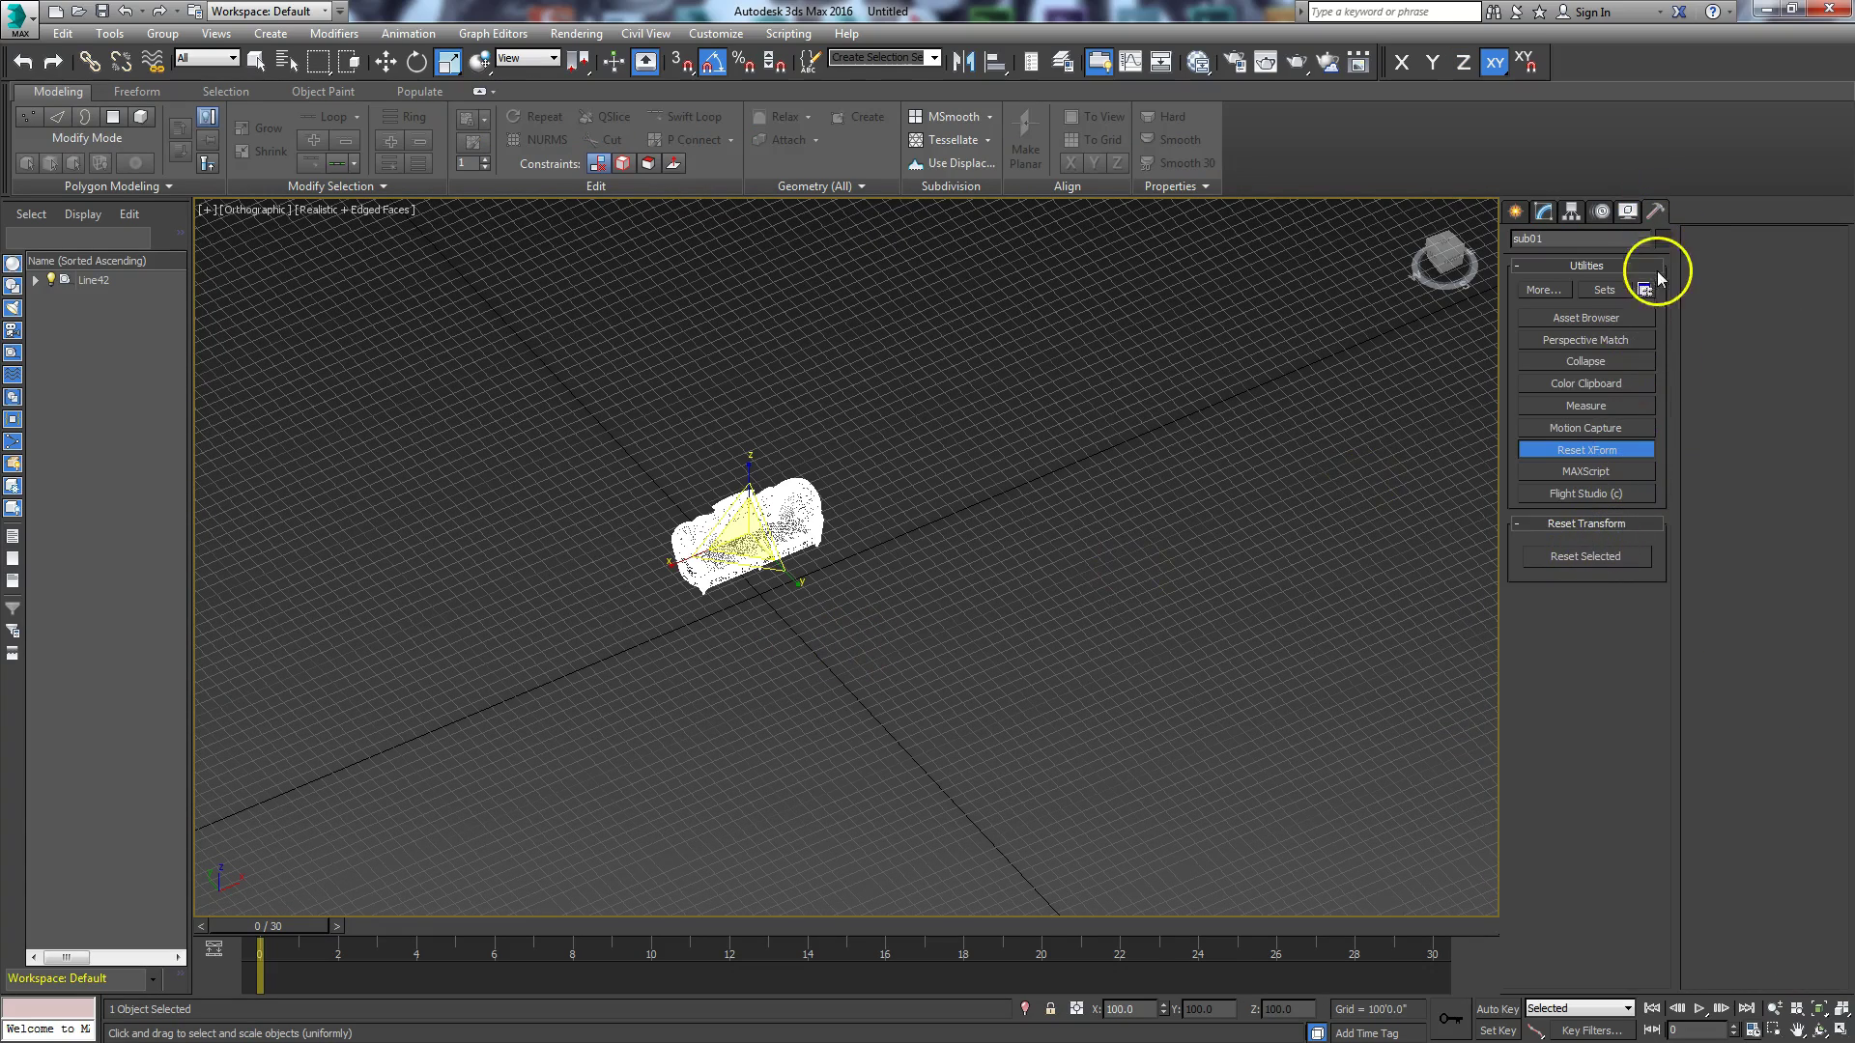
pyautogui.click(1575, 407)
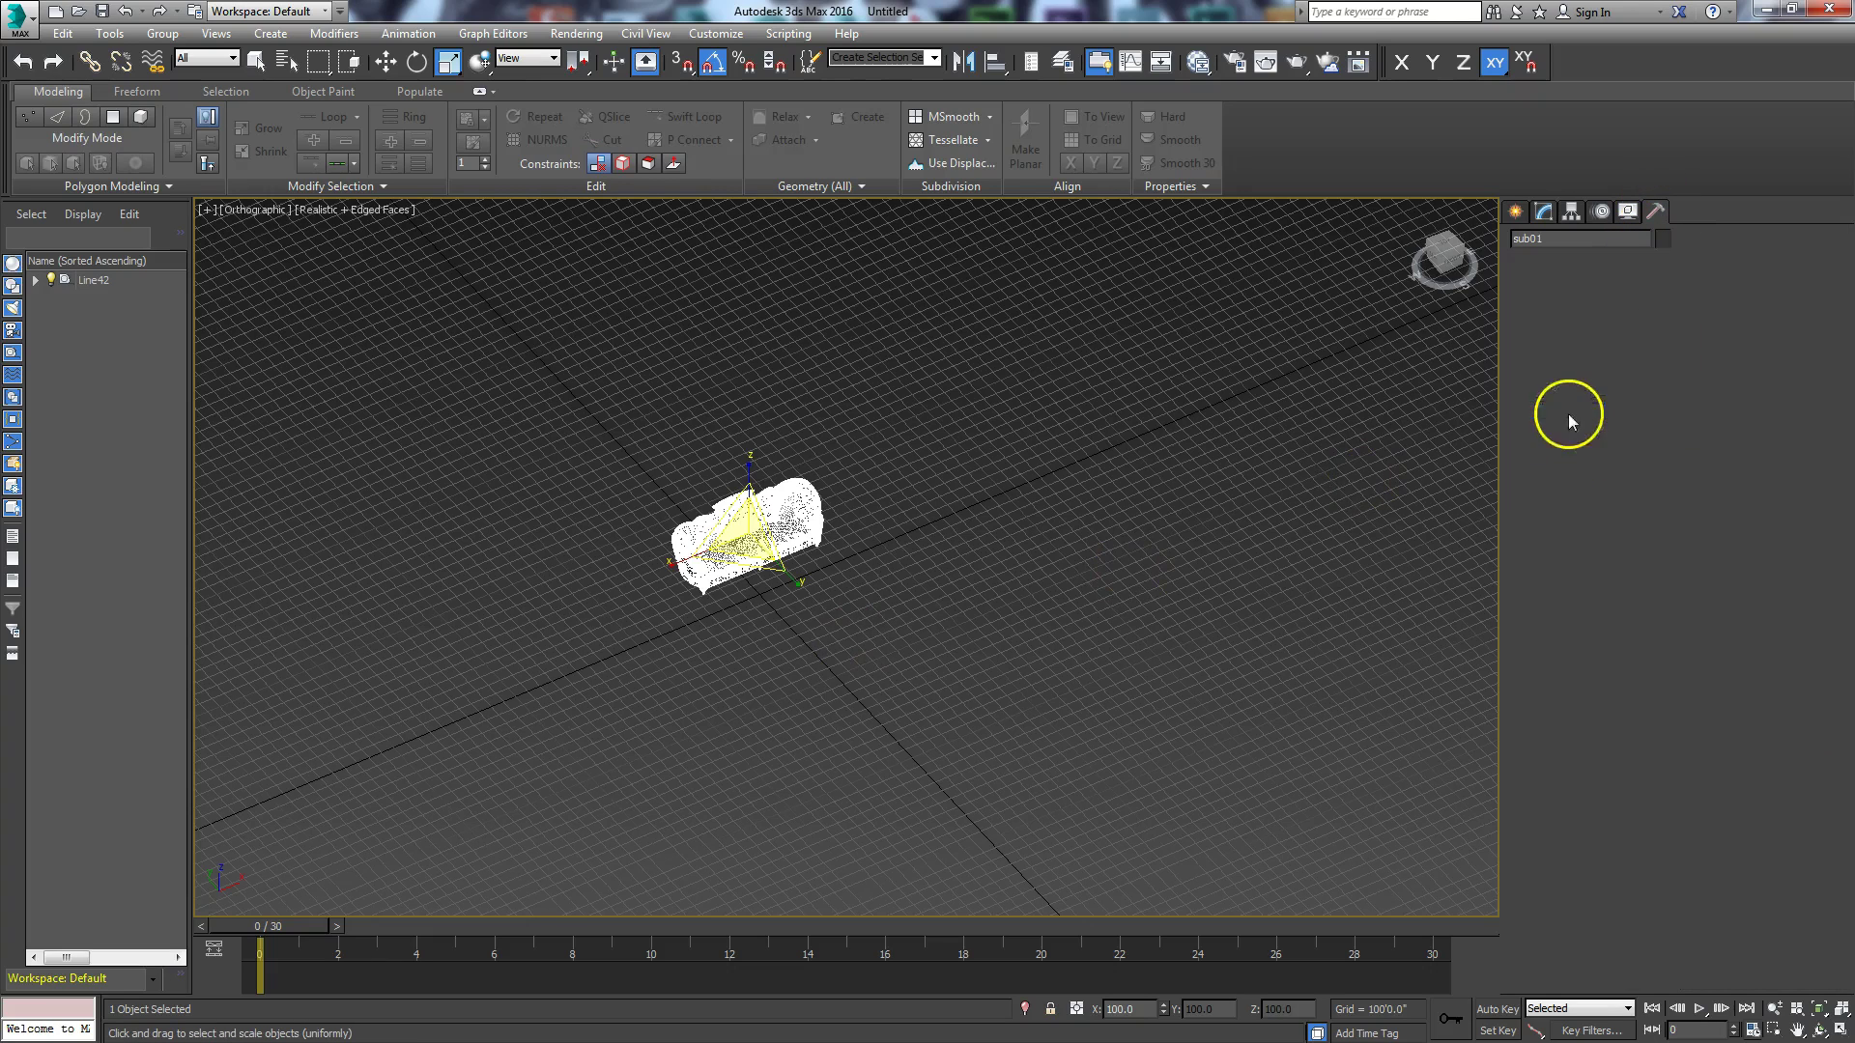
pyautogui.click(1550, 807)
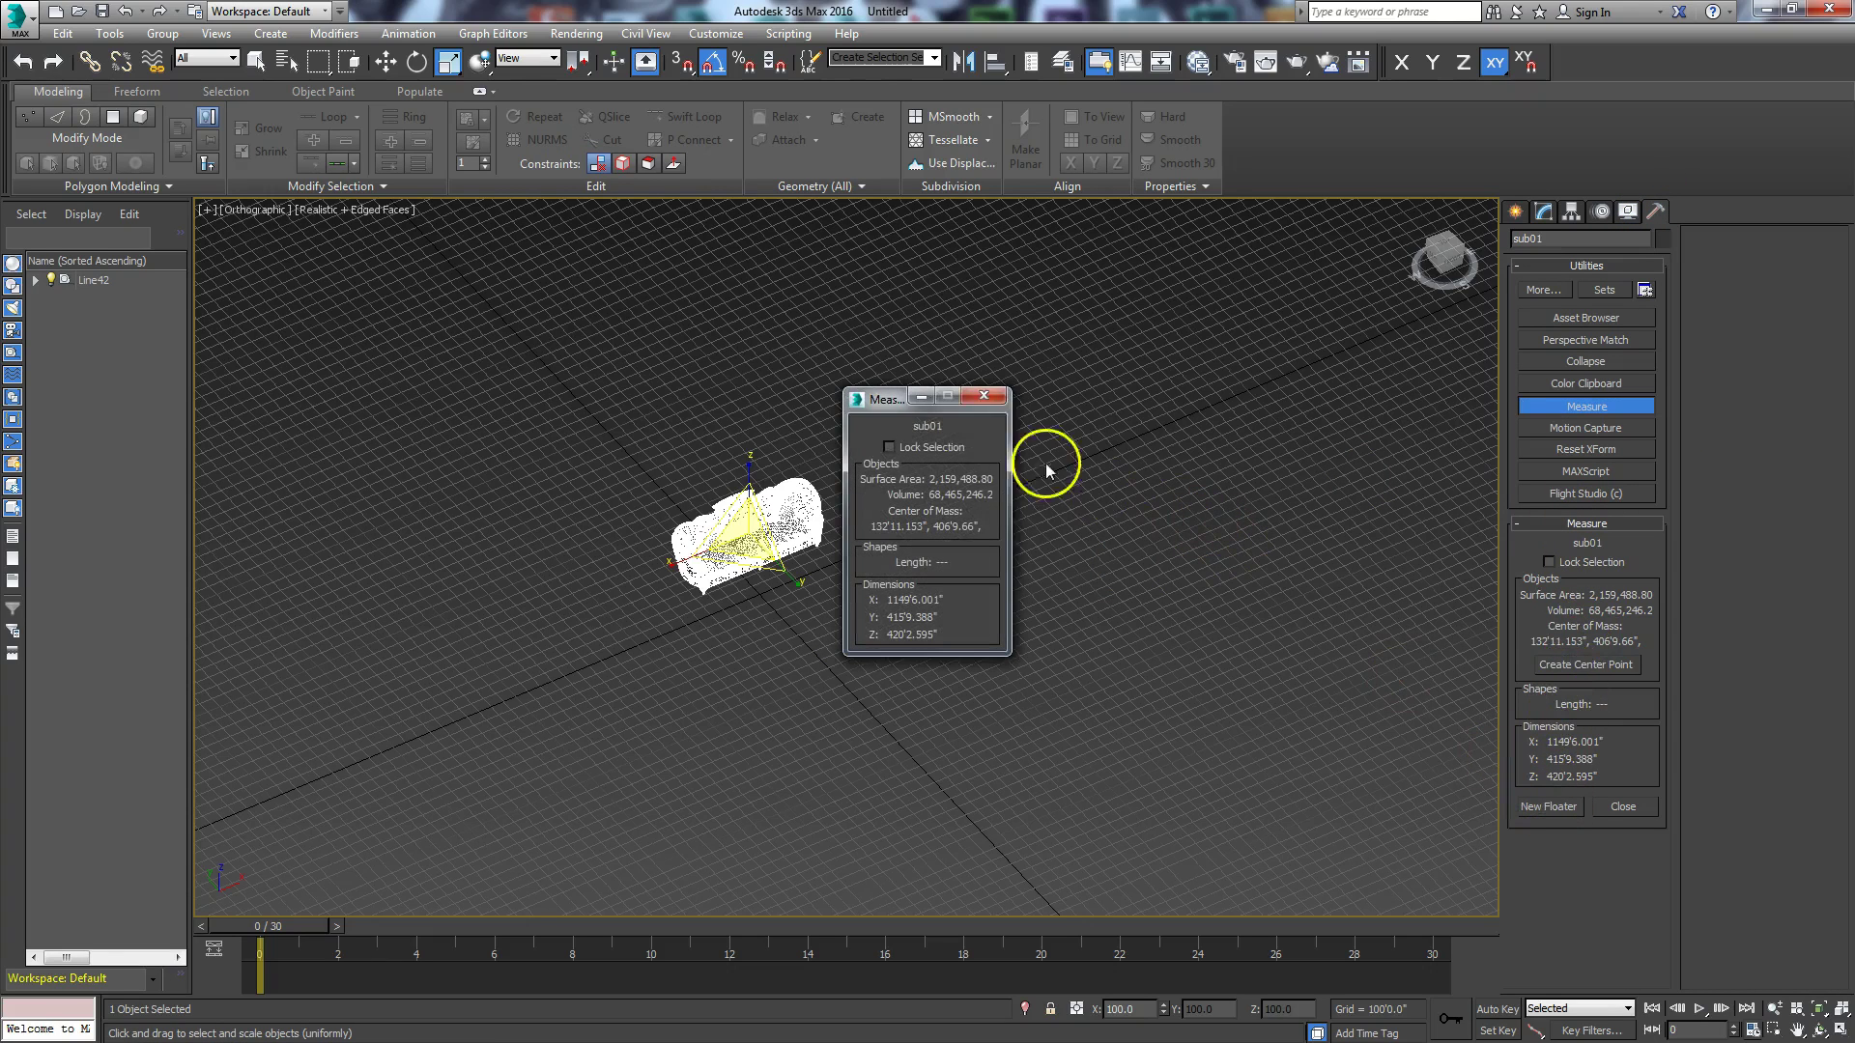
pyautogui.moveTo(891, 406); pyautogui.dragTo(1069, 367)
# Step: Lock the sofa selection and scale it down uniformly to about 2.4%
pyautogui.rightClick(878, 510)
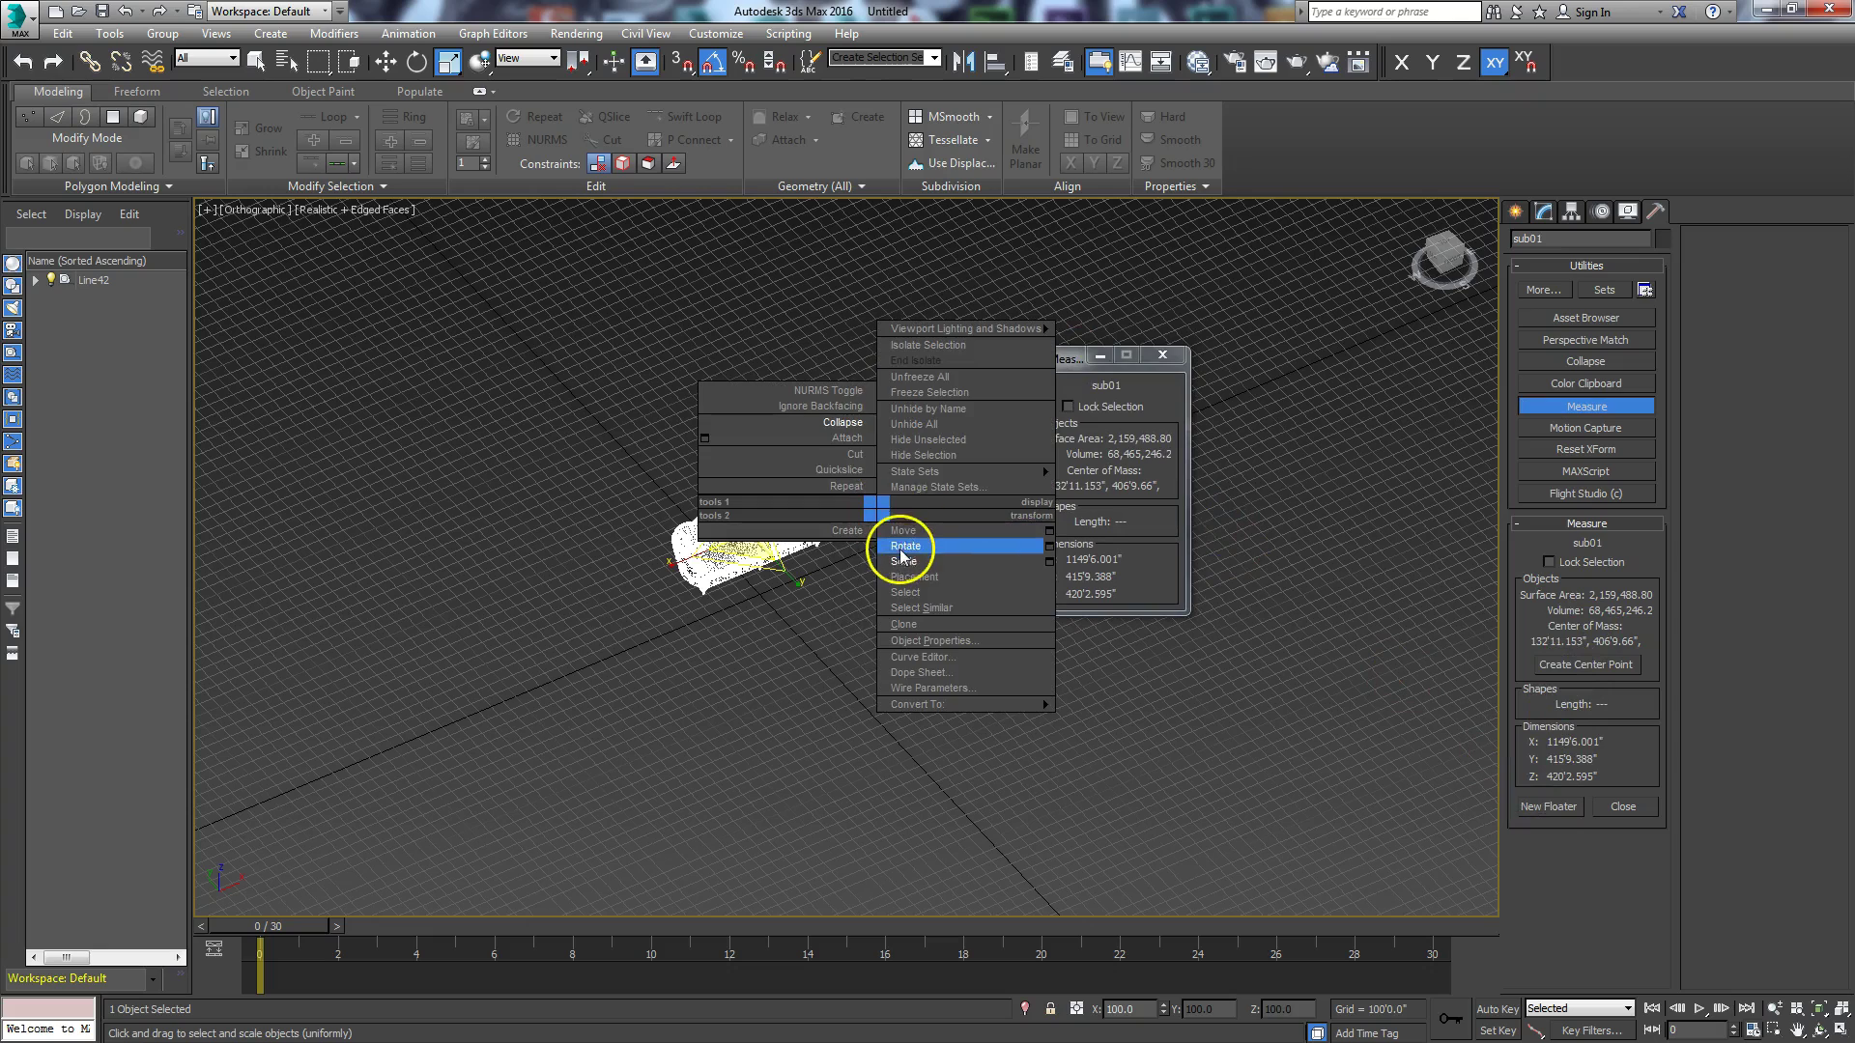
pyautogui.click(907, 562)
pyautogui.press('space')
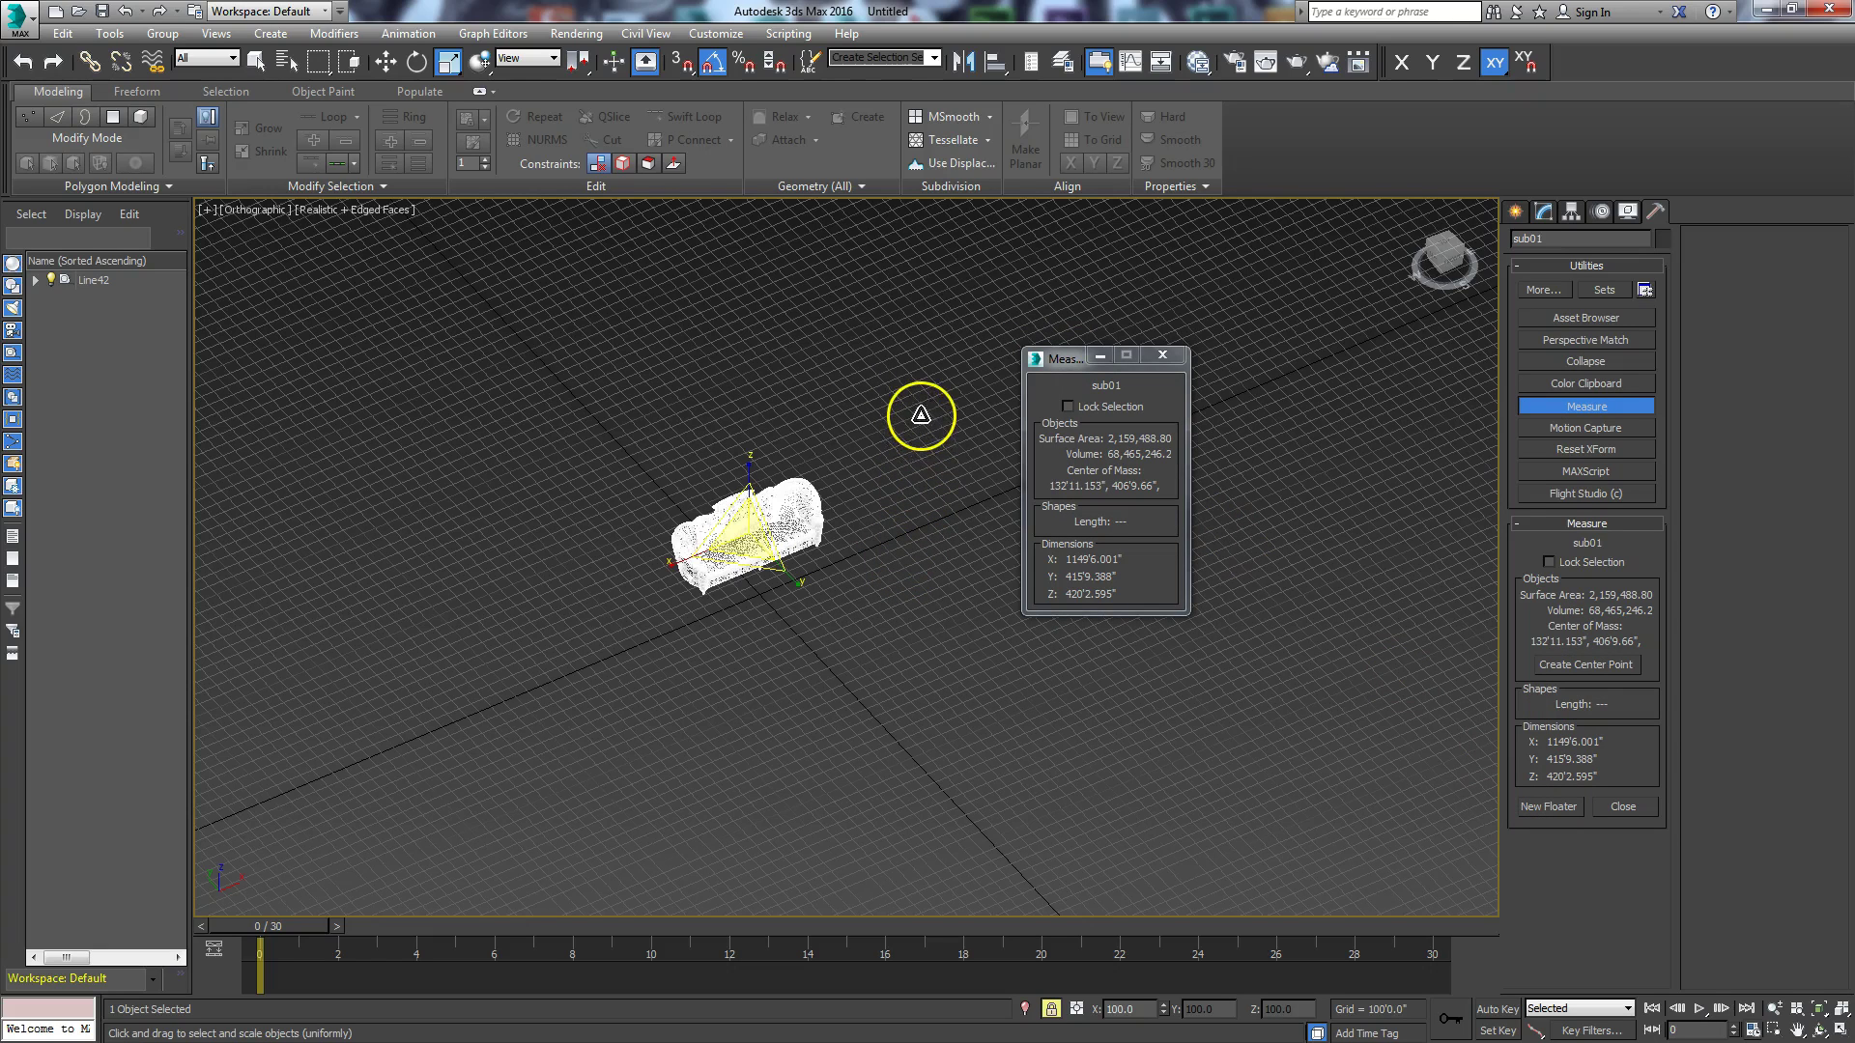
pyautogui.moveTo(921, 413)
pyautogui.mouseDown()
pyautogui.moveTo(890, 571)
pyautogui.moveTo(890, 467)
pyautogui.moveTo(883, 531)
pyautogui.moveTo(868, 505)
pyautogui.moveTo(882, 431)
pyautogui.moveTo(879, 531)
pyautogui.moveTo(903, 440)
pyautogui.mouseUp()
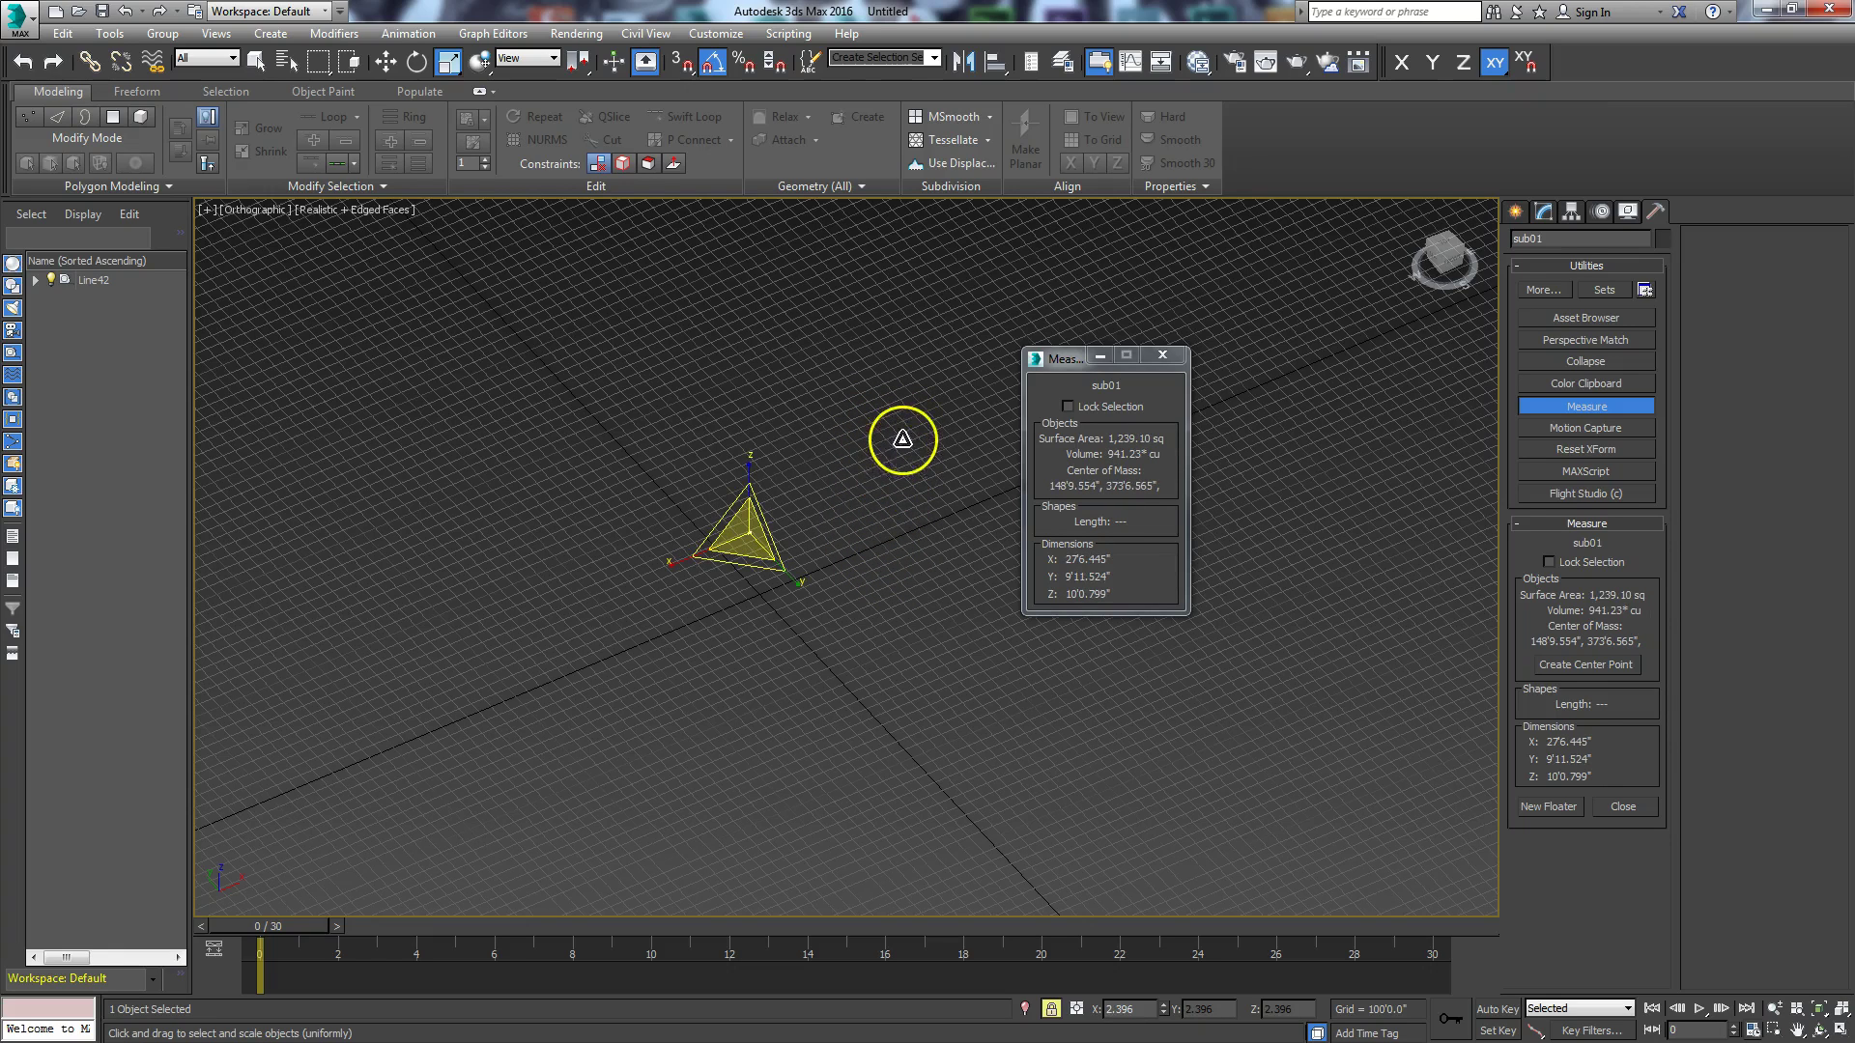
# Step: Review the display and system unit settings in Units Setup
pyautogui.click(716, 34)
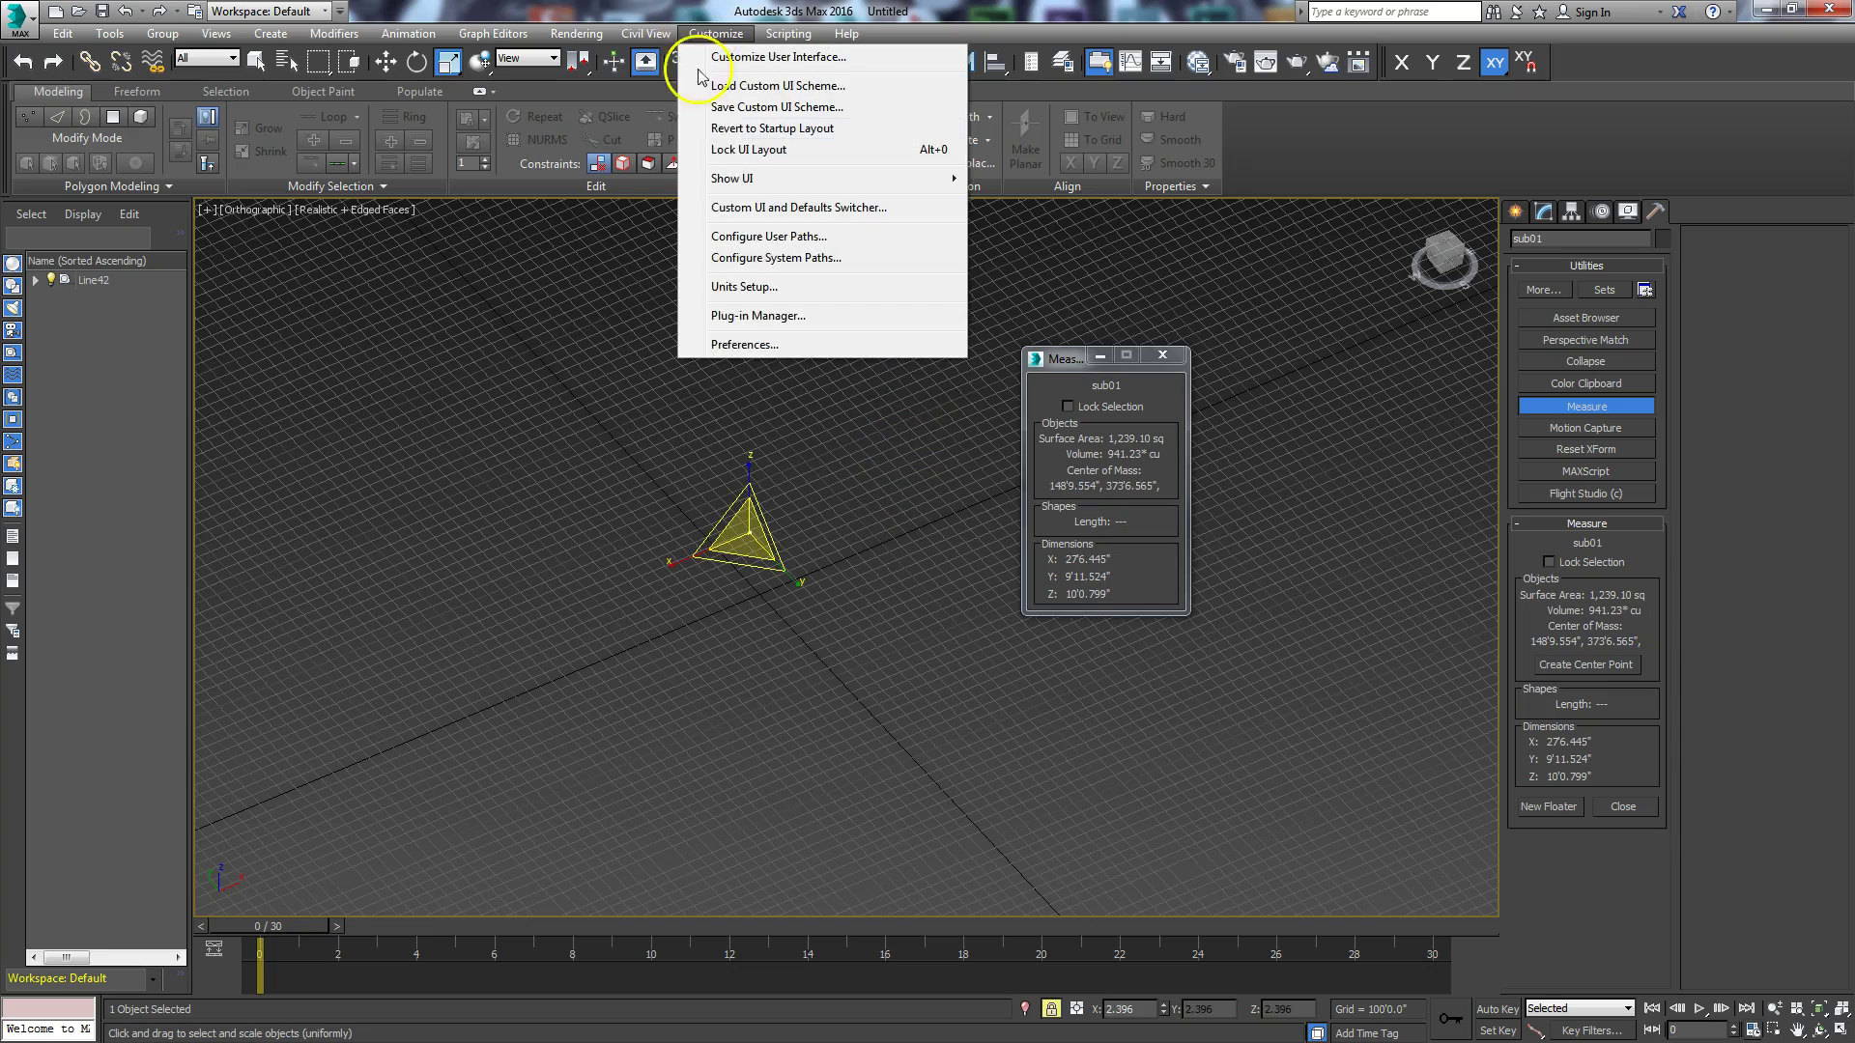
pyautogui.click(740, 287)
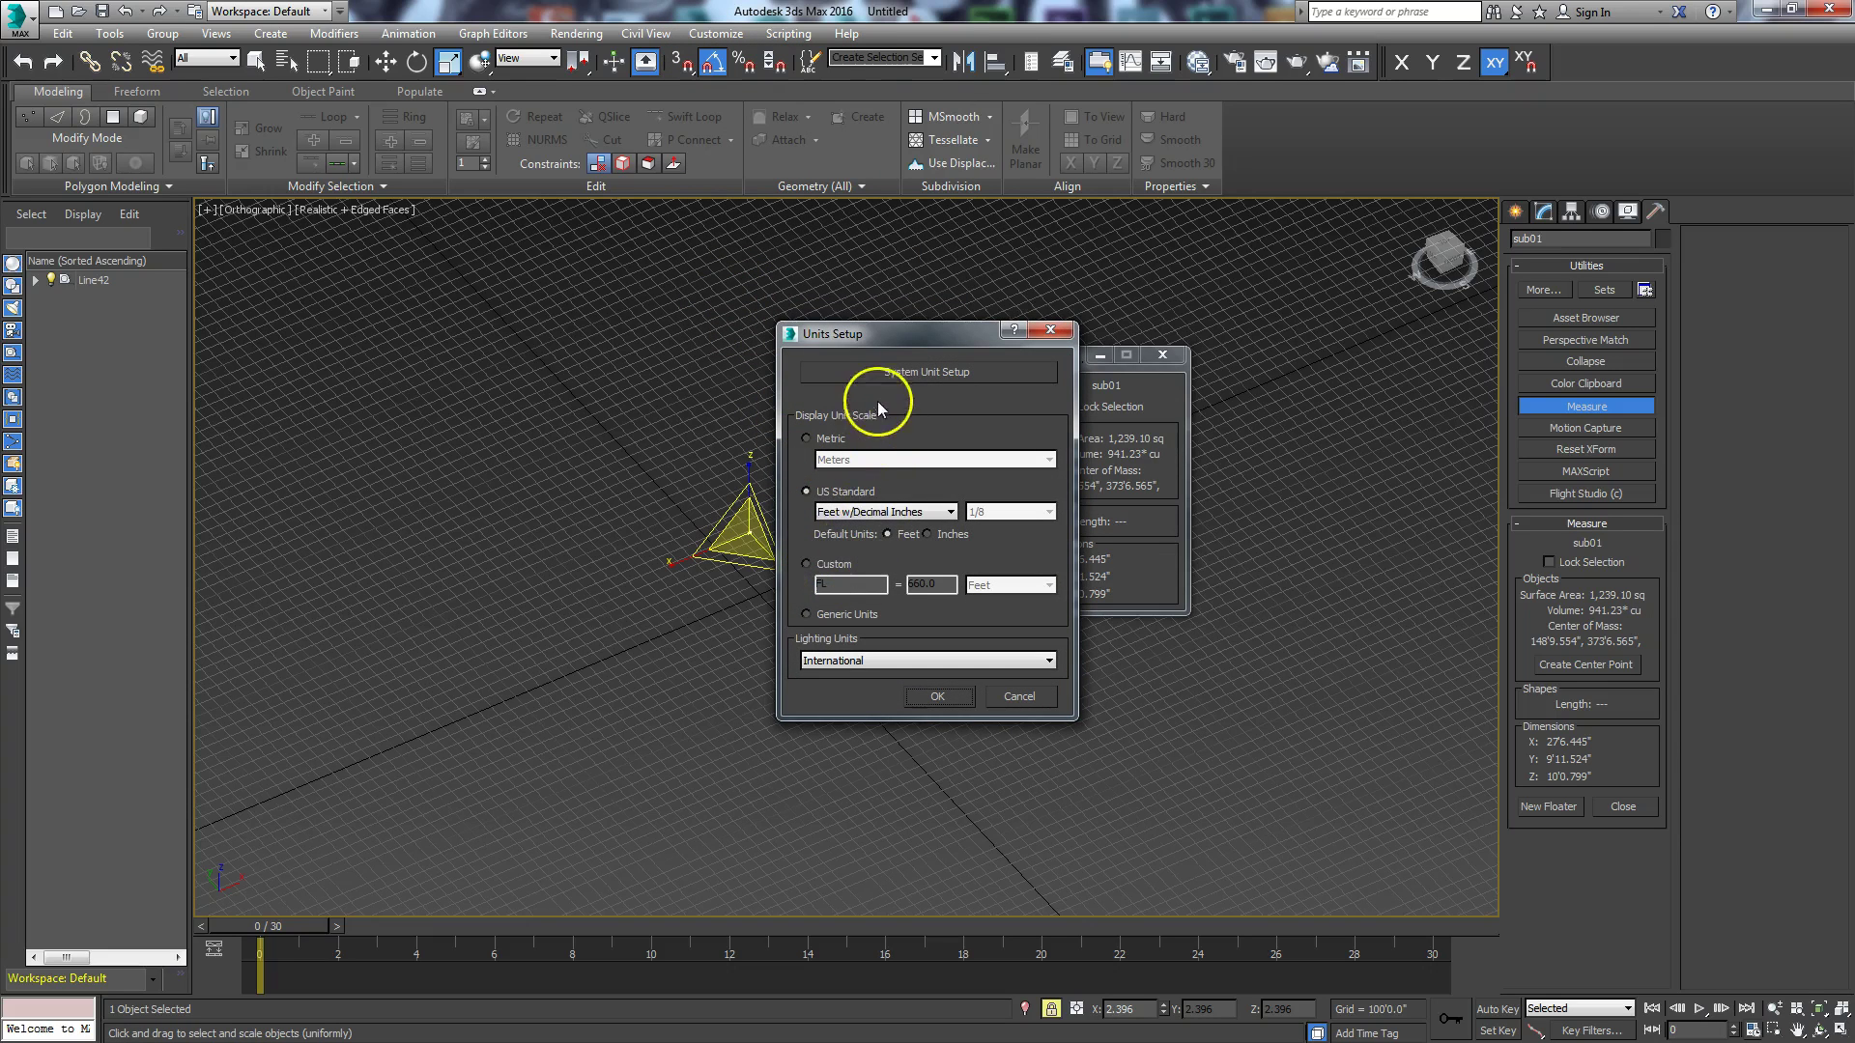
pyautogui.click(887, 375)
pyautogui.click(926, 619)
pyautogui.click(937, 696)
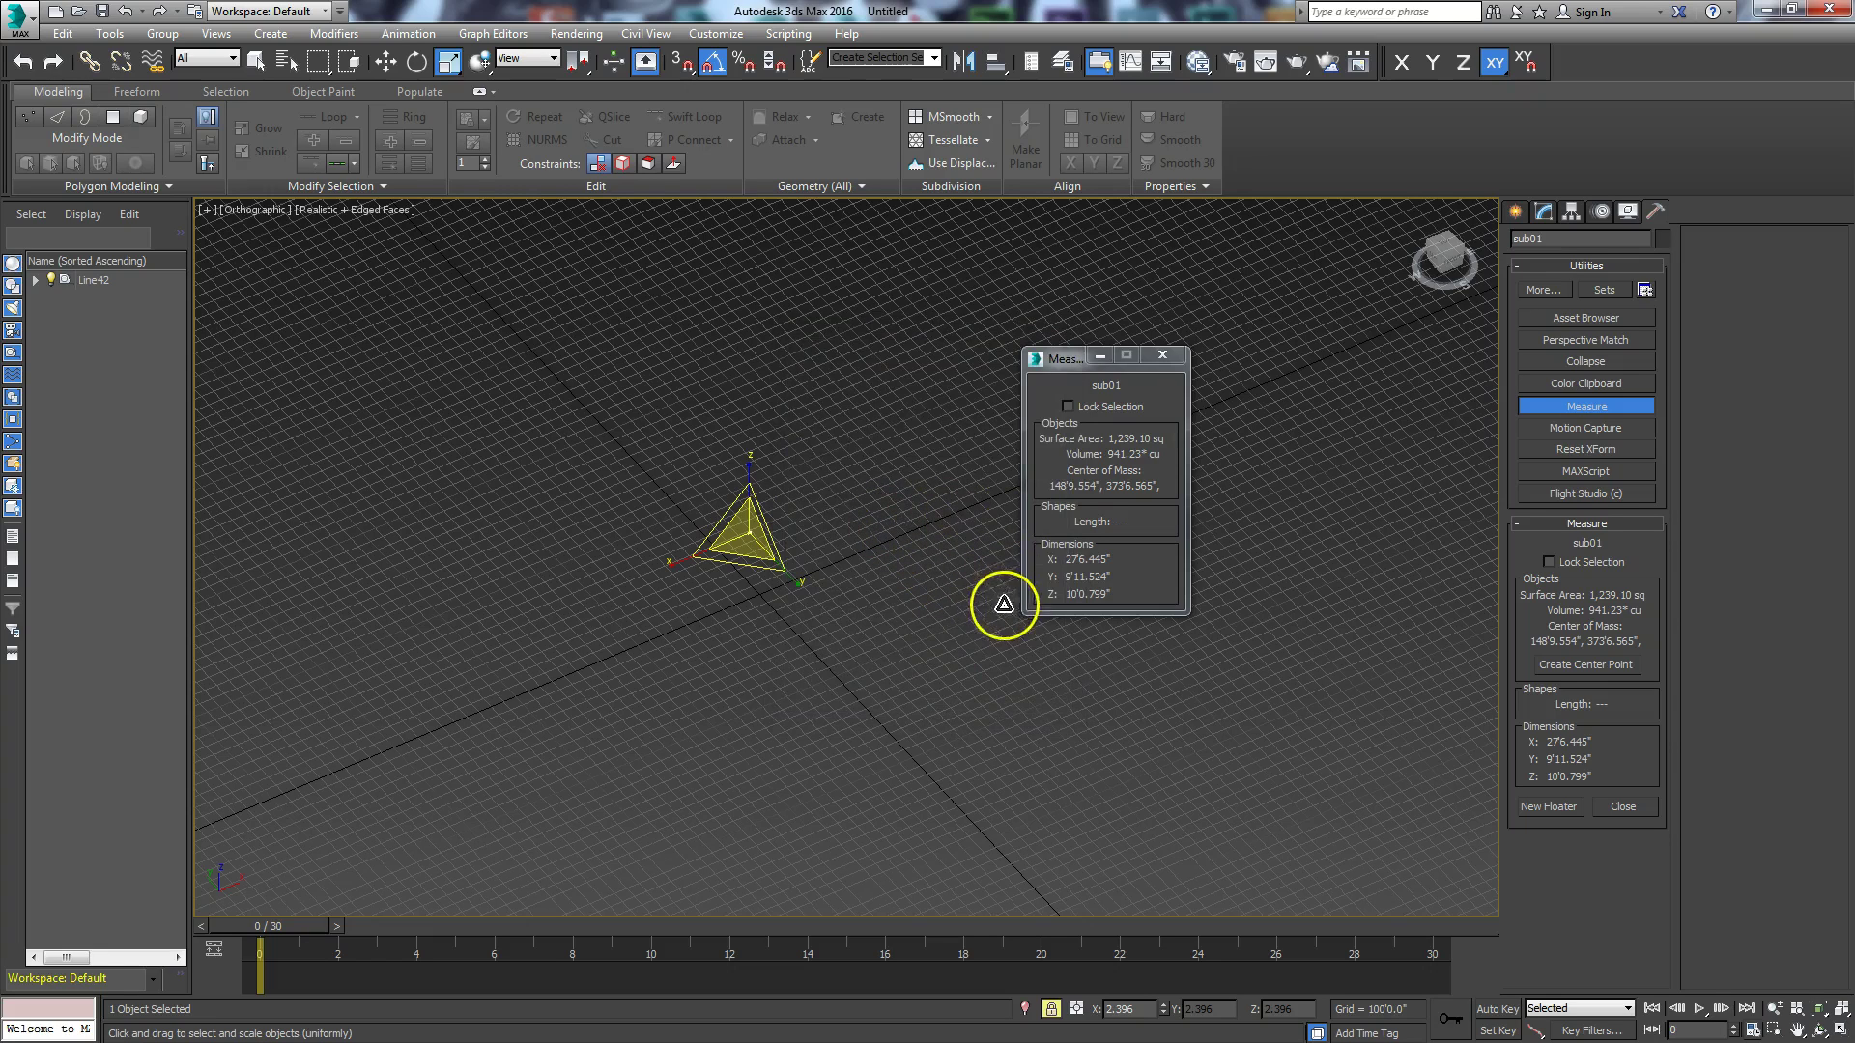
# Step: Scale the sofa down uniformly to about 0.909%, making it about 10'5" wide, and keep the measurement window clear of the model
pyautogui.moveTo(906, 557)
pyautogui.mouseDown()
pyautogui.moveTo(902, 501)
pyautogui.moveTo(906, 531)
pyautogui.mouseUp()
pyautogui.moveTo(1079, 362); pyautogui.dragTo(1135, 301)
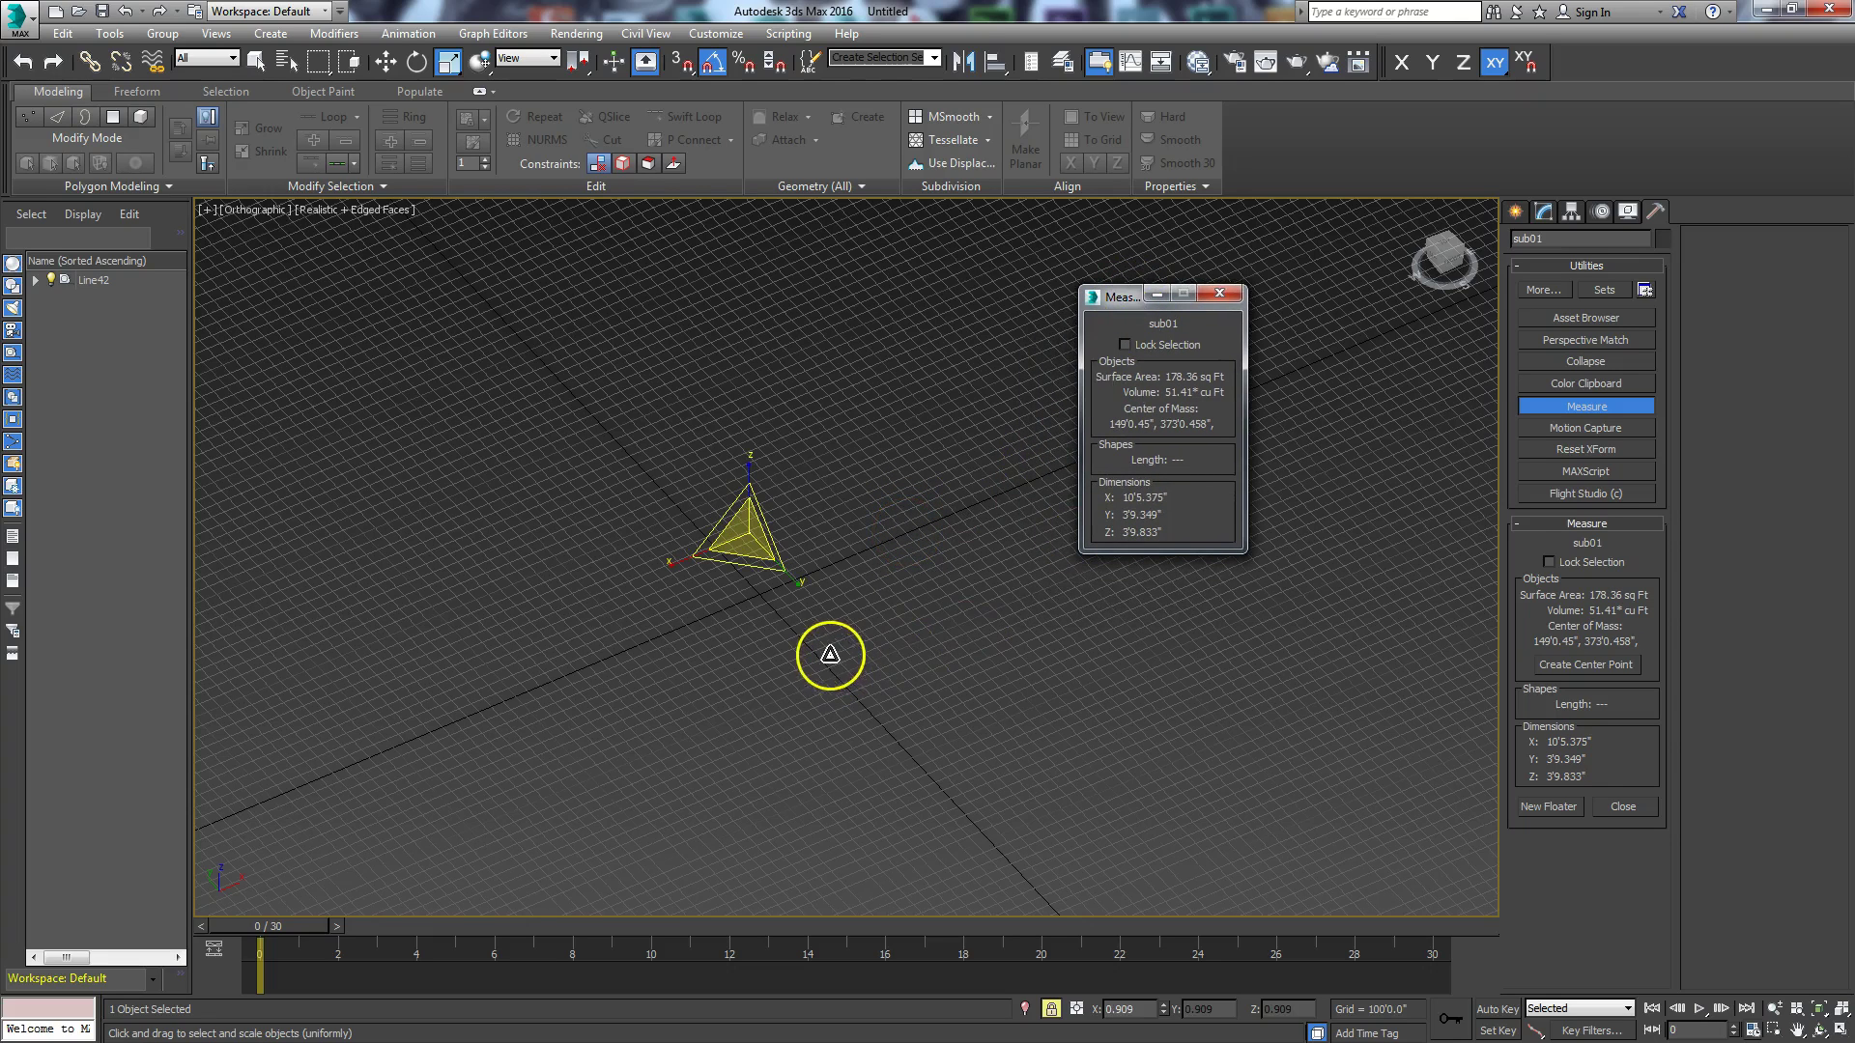
# Step: Move the sofa close to the world origin in Top view, to about X 0'10" and Y -0'1"
pyautogui.press('v')
pyautogui.press('t')
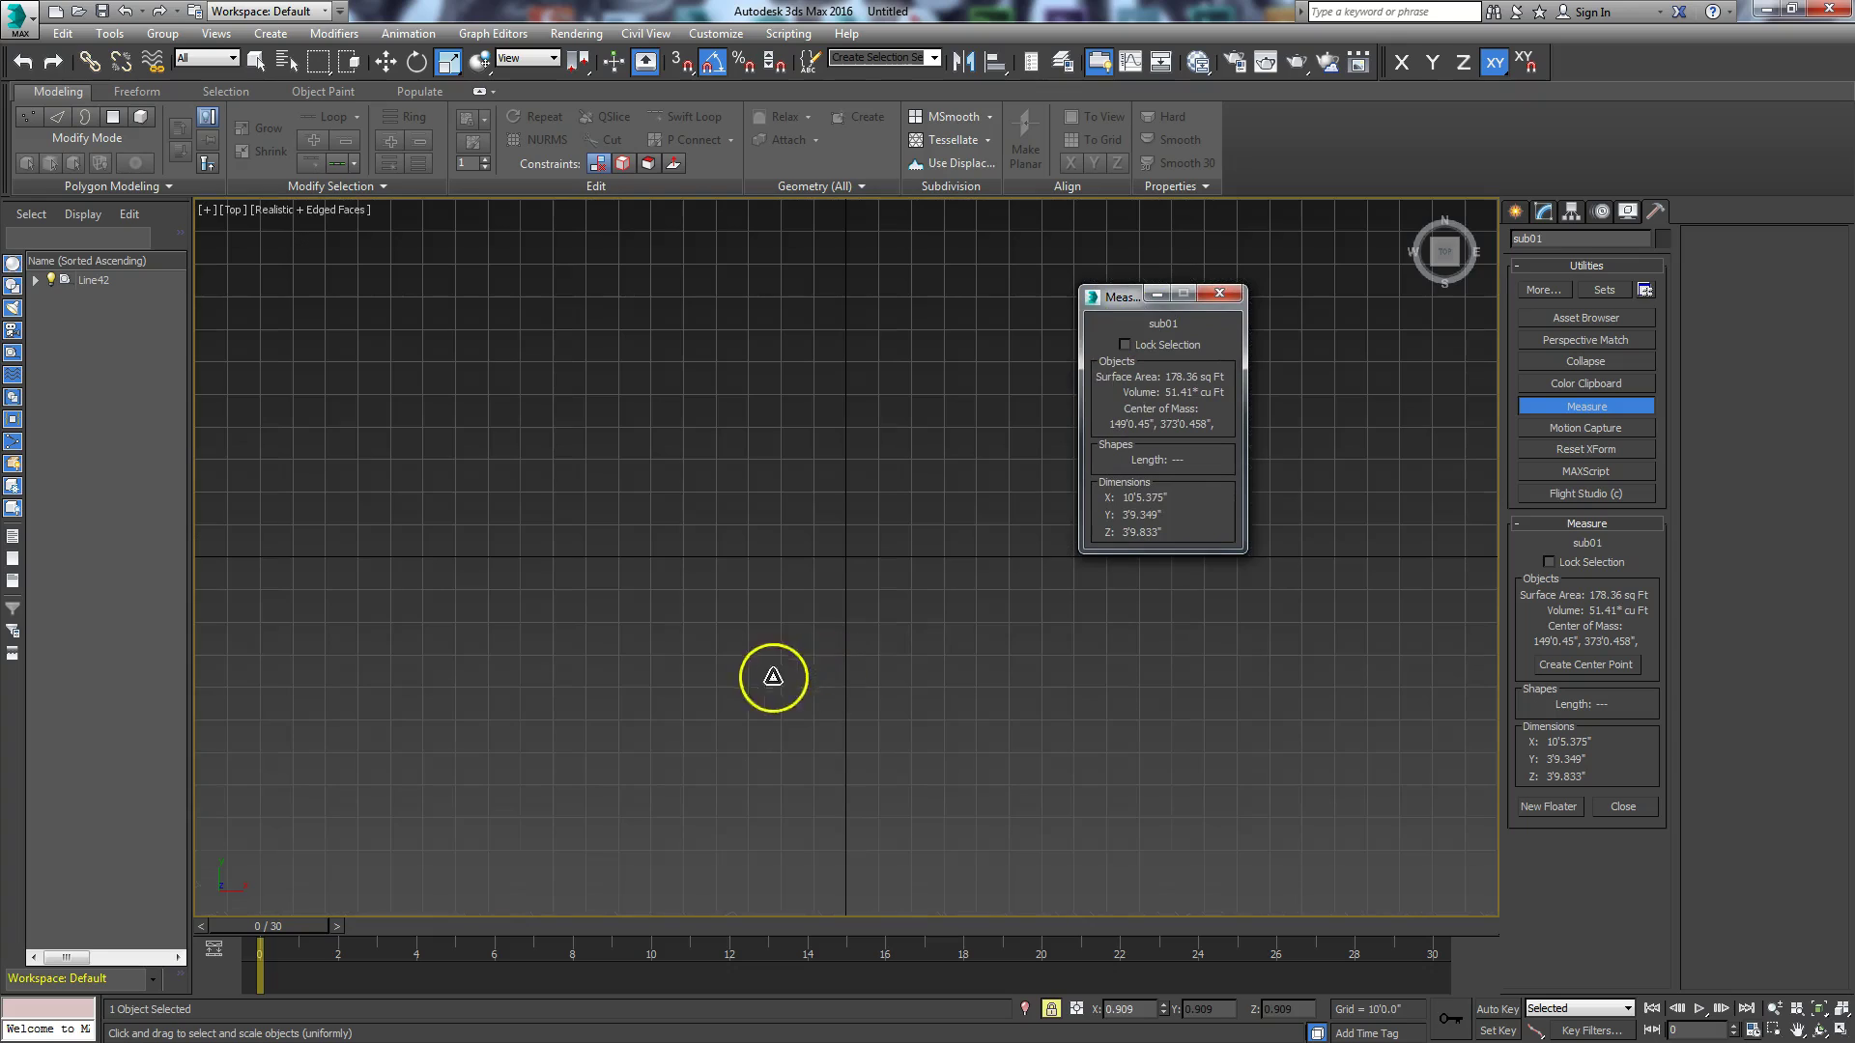
pyautogui.rightClick(1108, 721)
pyautogui.click(1822, 1007)
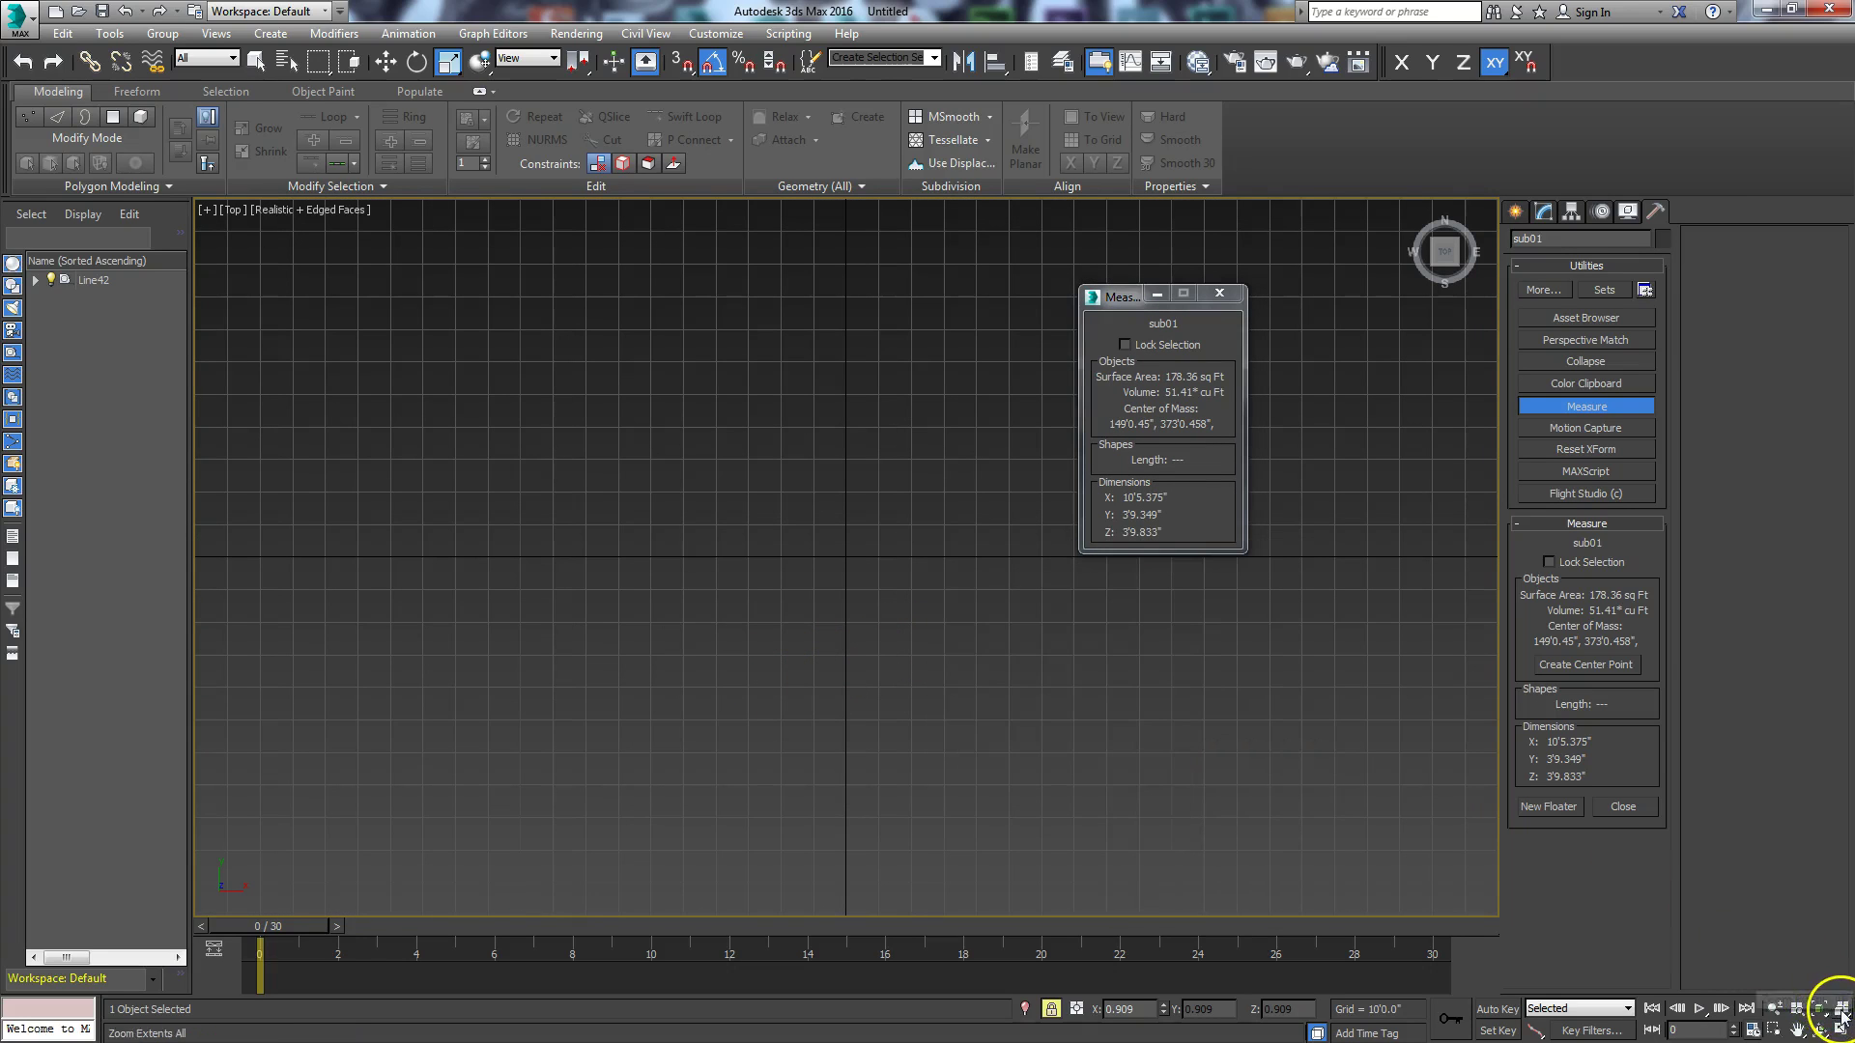
pyautogui.click(1822, 1008)
pyautogui.rightClick(971, 246)
pyautogui.click(984, 257)
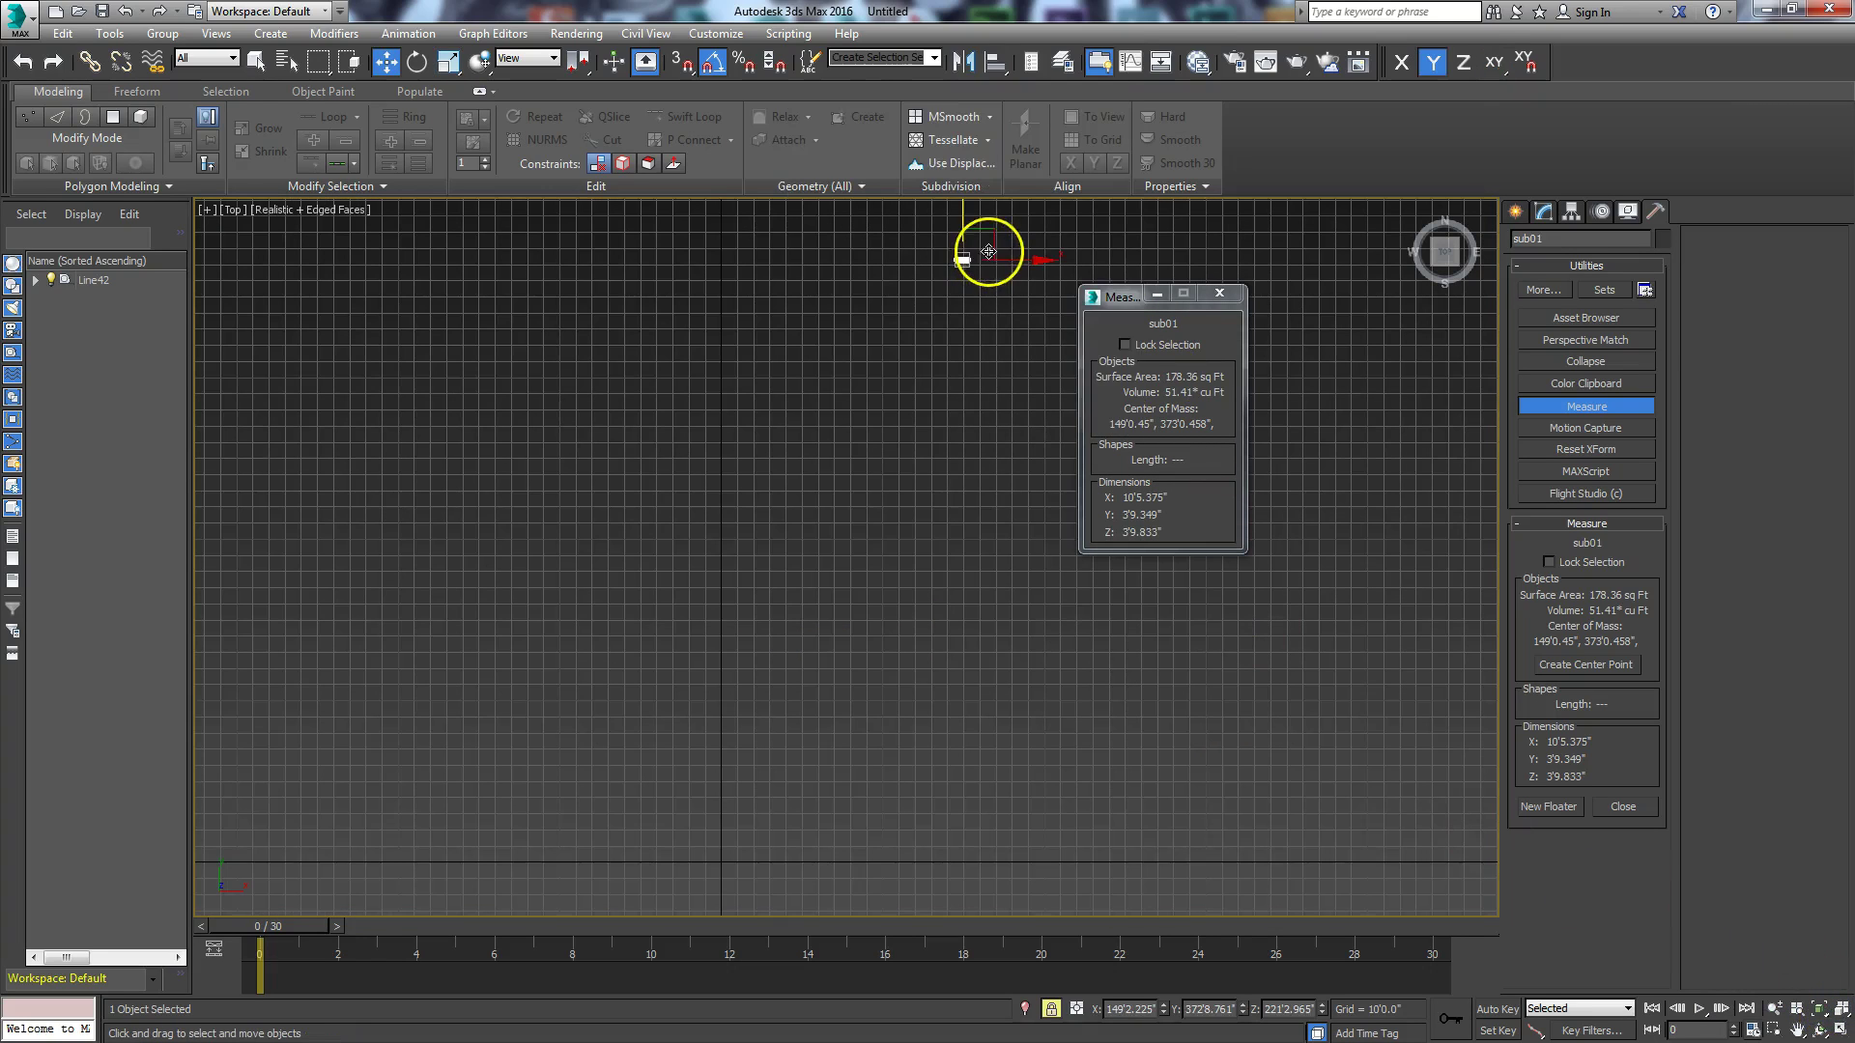
pyautogui.moveTo(989, 236); pyautogui.dragTo(751, 835)
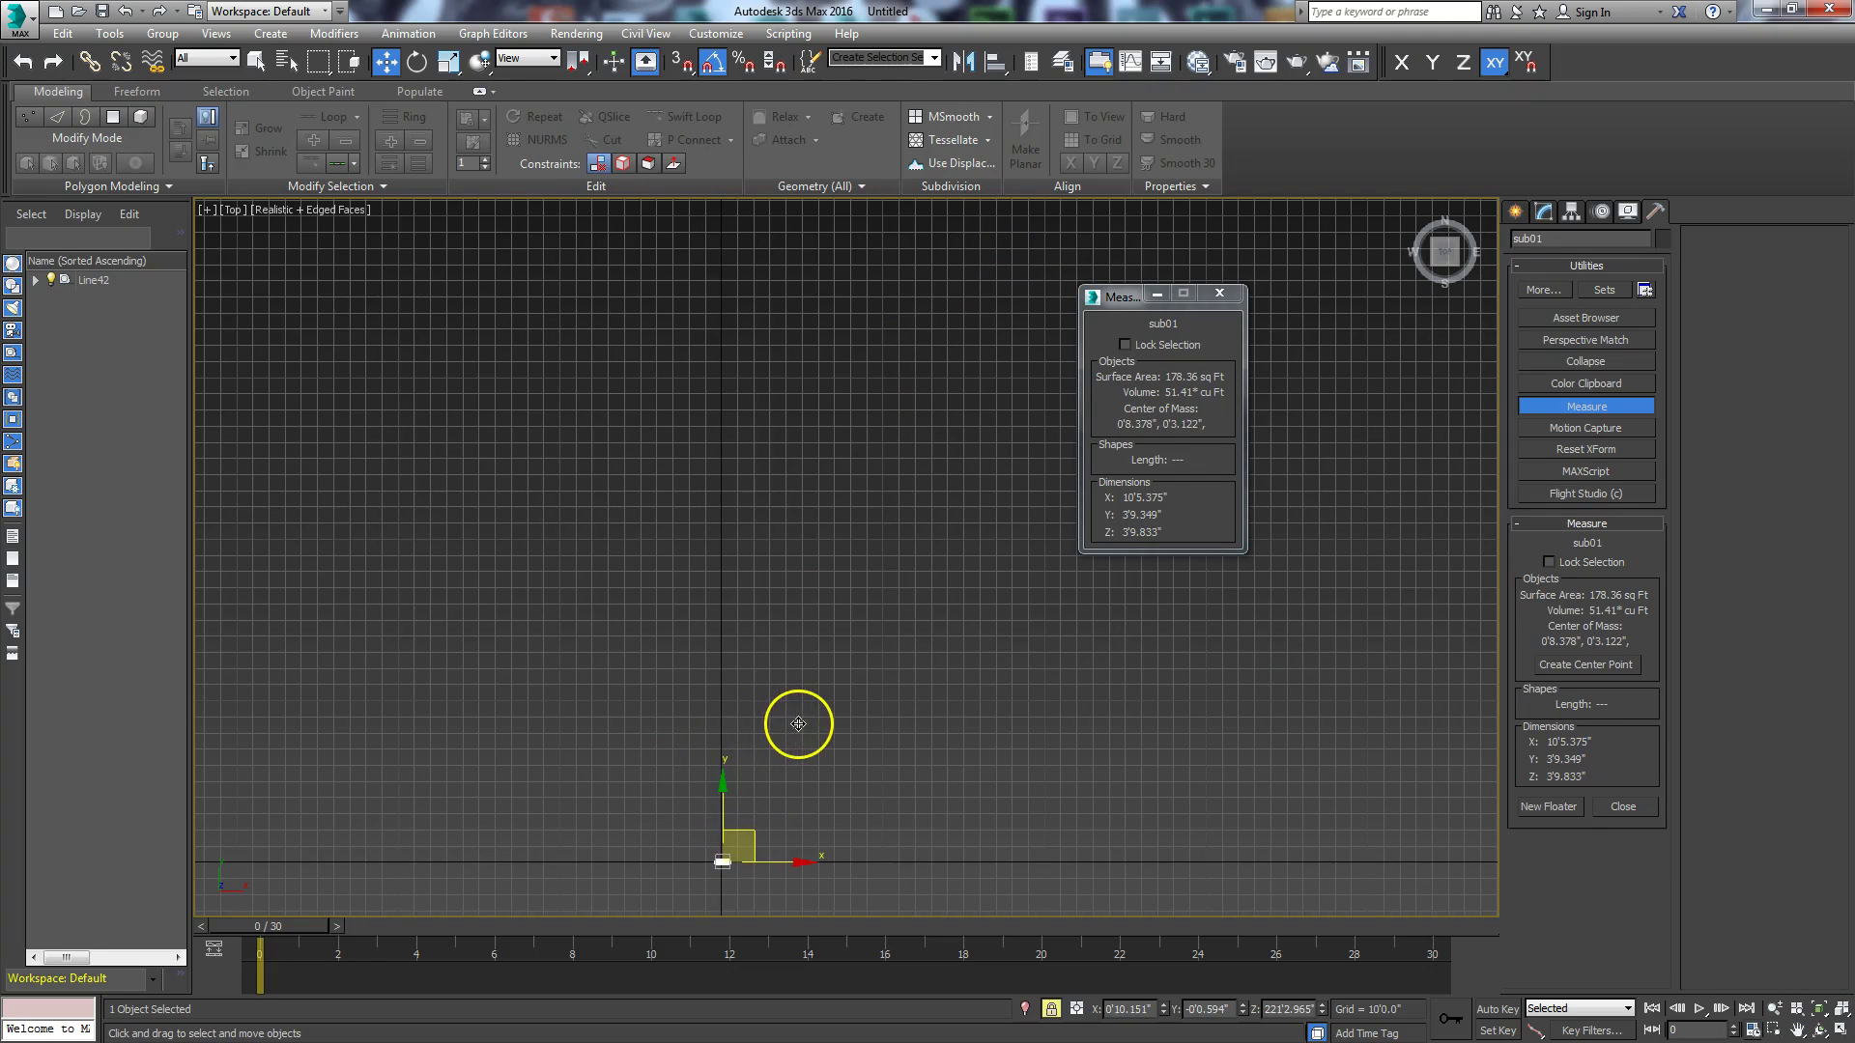
# Step: Lower the sofa in Front view until its legs rest on the ground line, at about Z 2'0.5"
pyautogui.press('f')
pyautogui.moveTo(877, 345); pyautogui.dragTo(827, 543, button='middle')
pyautogui.moveTo(797, 368); pyautogui.dragTo(792, 693)
pyautogui.scroll(5, 832, 791)
pyautogui.scroll(5, 663, 638)
pyautogui.moveTo(663, 638); pyautogui.dragTo(775, 662, button='middle')
pyautogui.scroll(3, 920, 639)
pyautogui.moveTo(920, 638); pyautogui.dragTo(703, 638, button='middle')
pyautogui.moveTo(817, 422); pyautogui.dragTo(811, 489)
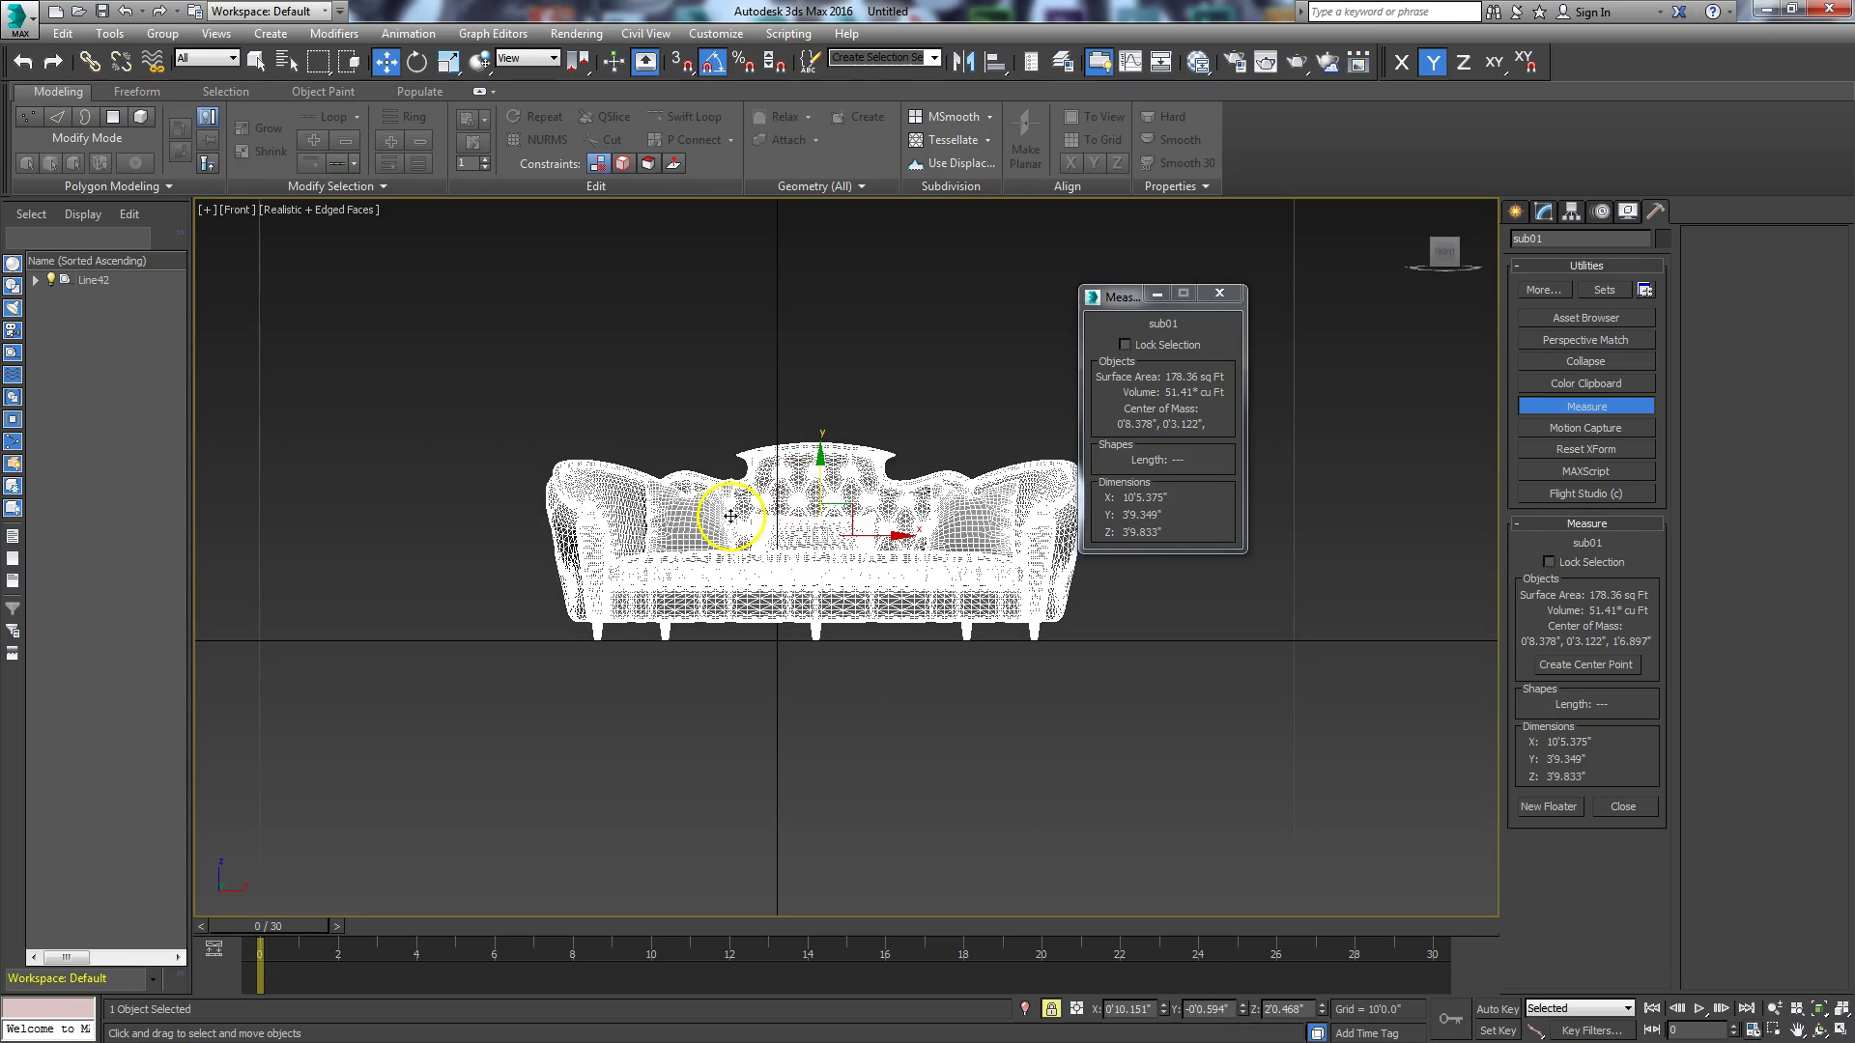
# Step: Inspect the sofa's placement on the ground from an orbited view and close up in Front view
pyautogui.keyDown('alt'); pyautogui.moveTo(812, 773); pyautogui.dragTo(789, 716, button='middle'); pyautogui.keyUp('alt')
pyautogui.press('v')
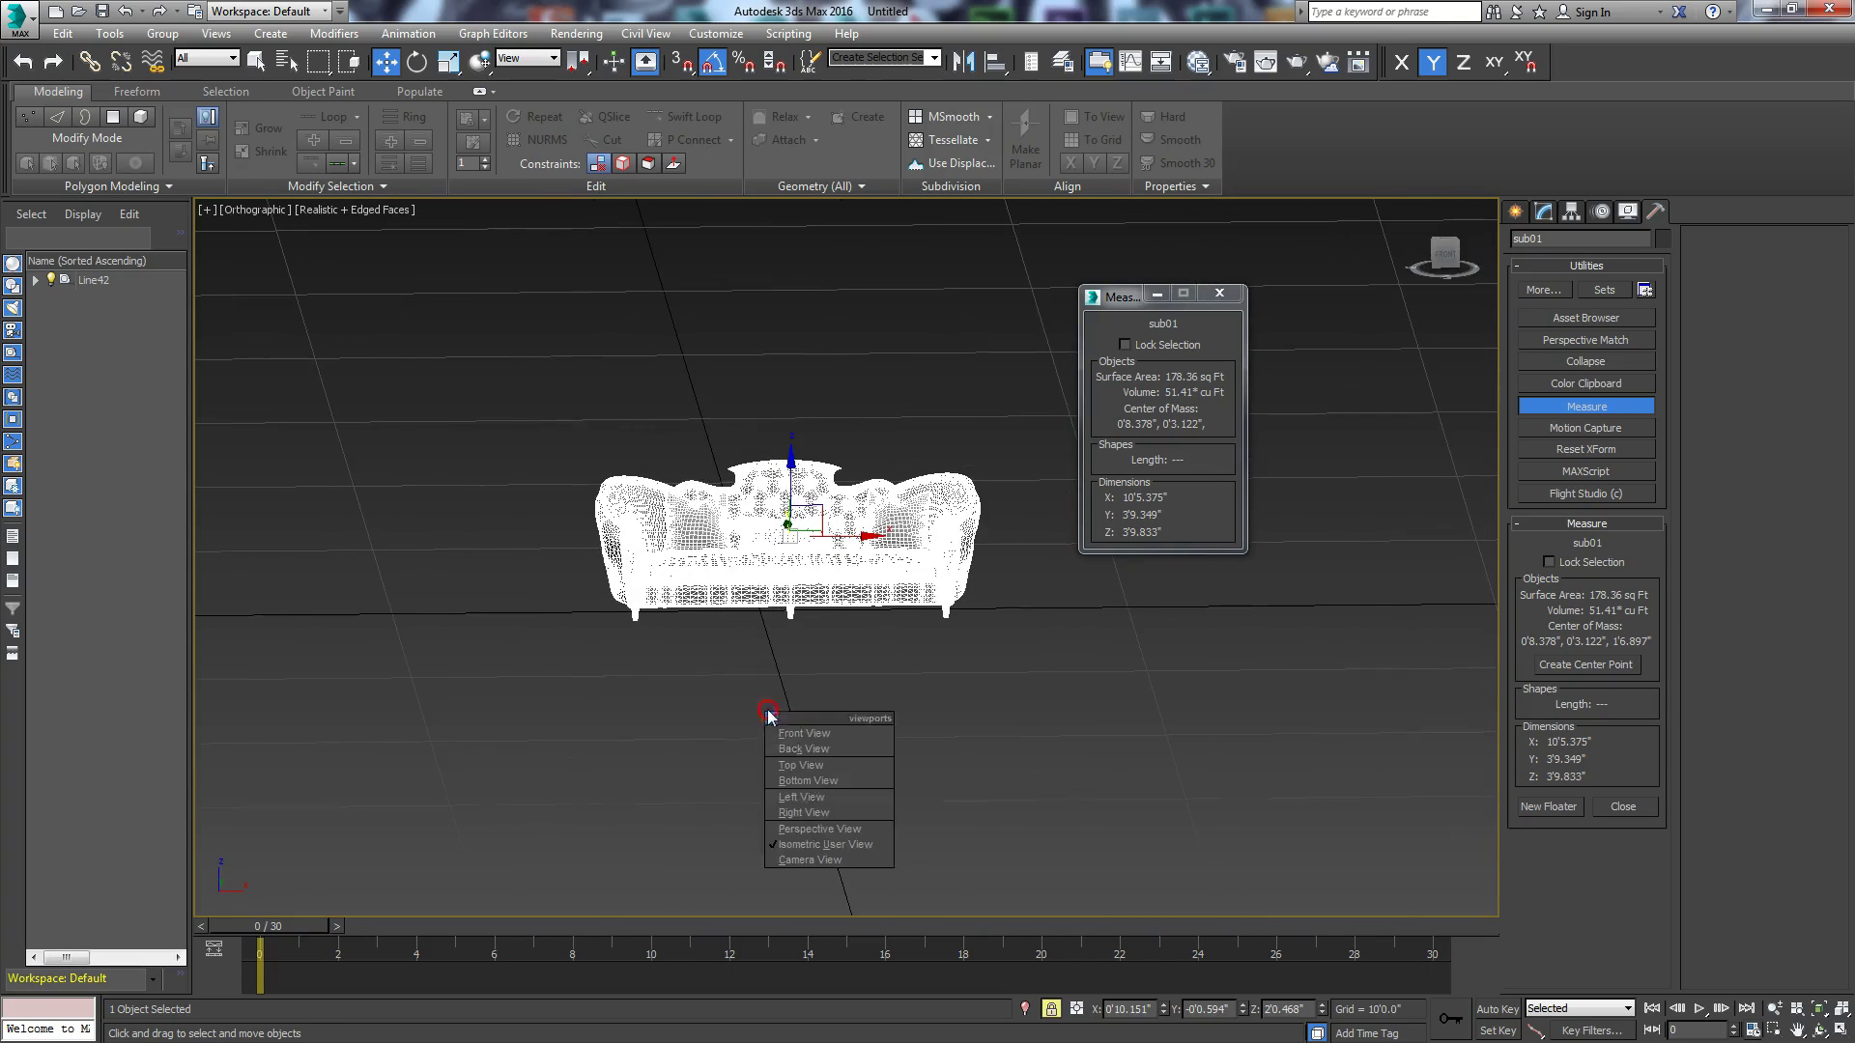
pyautogui.press('f')
pyautogui.moveTo(815, 613); pyautogui.dragTo(754, 778, button='middle')
pyautogui.scroll(5, 837, 629)
pyautogui.scroll(4, 752, 770)
pyautogui.scroll(-4, 816, 851)
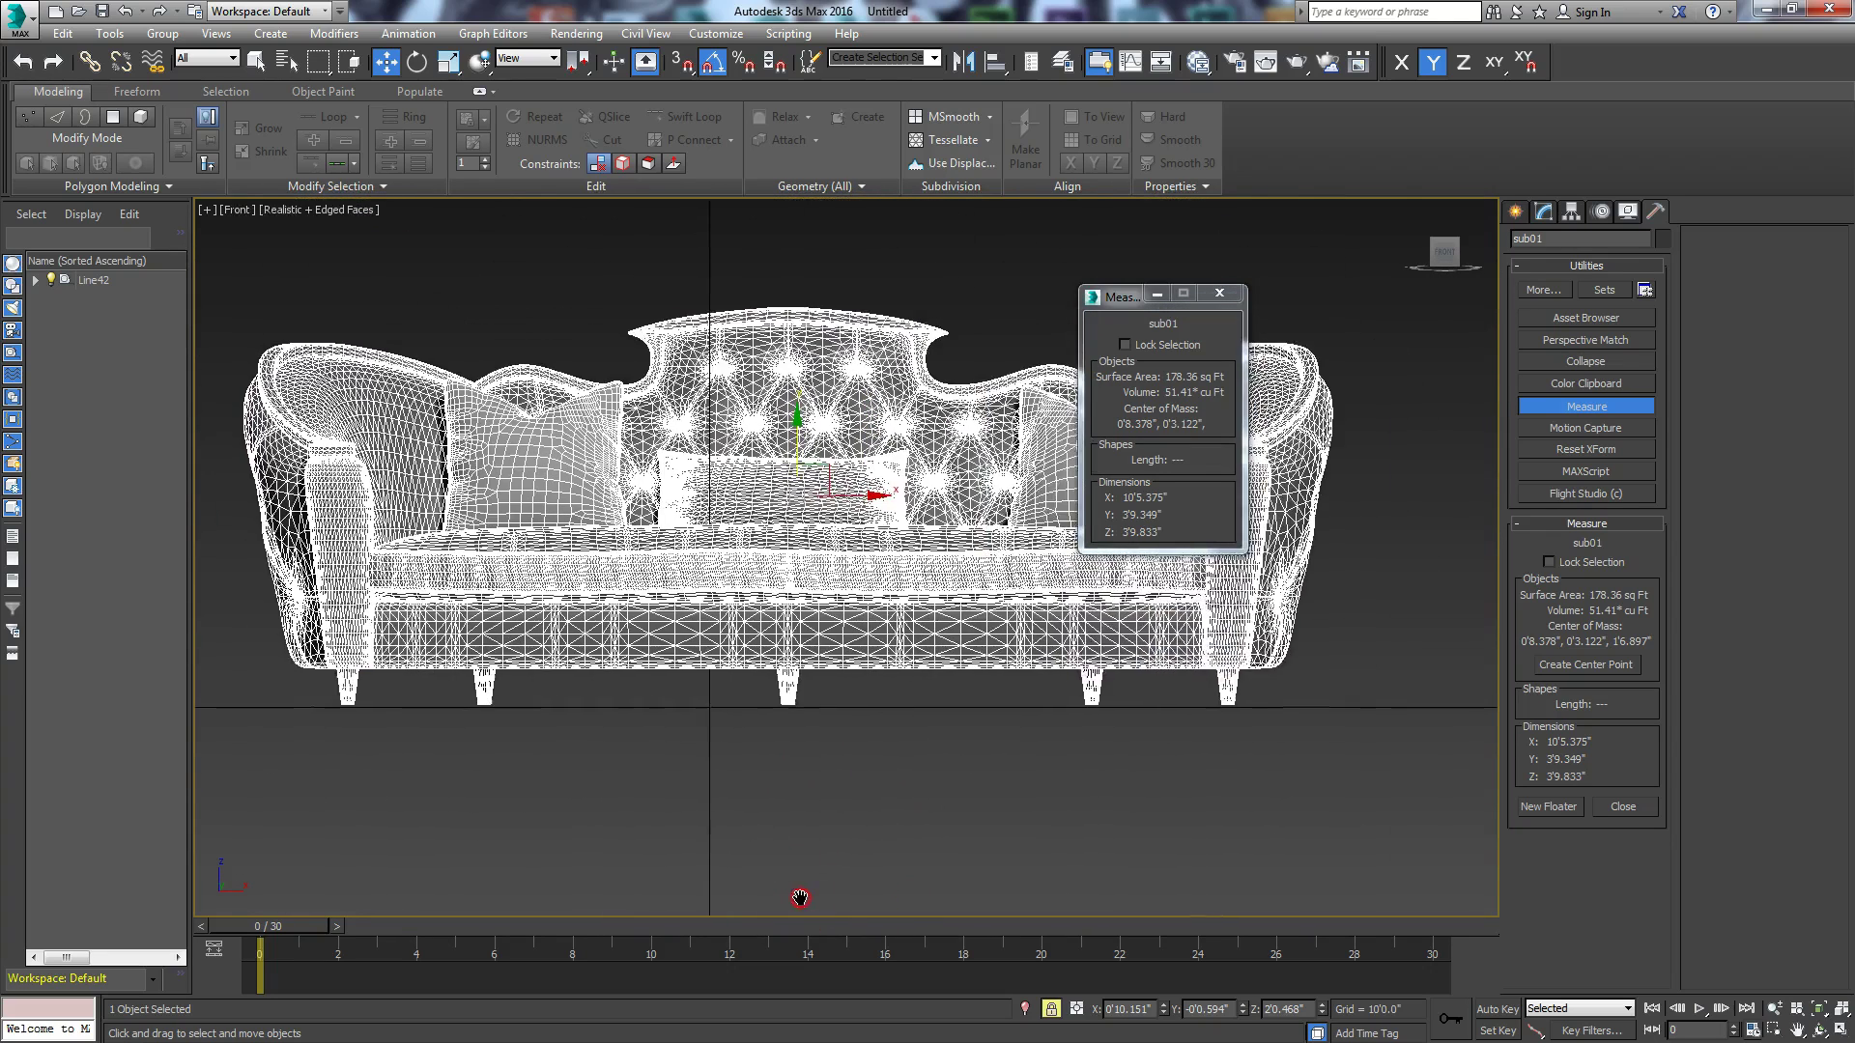
# Step: Set the home grid spacing to 1'0.0" in the Grid and Snap Settings
pyautogui.rightClick(715, 61)
pyautogui.moveTo(522, 287); pyautogui.dragTo(623, 269)
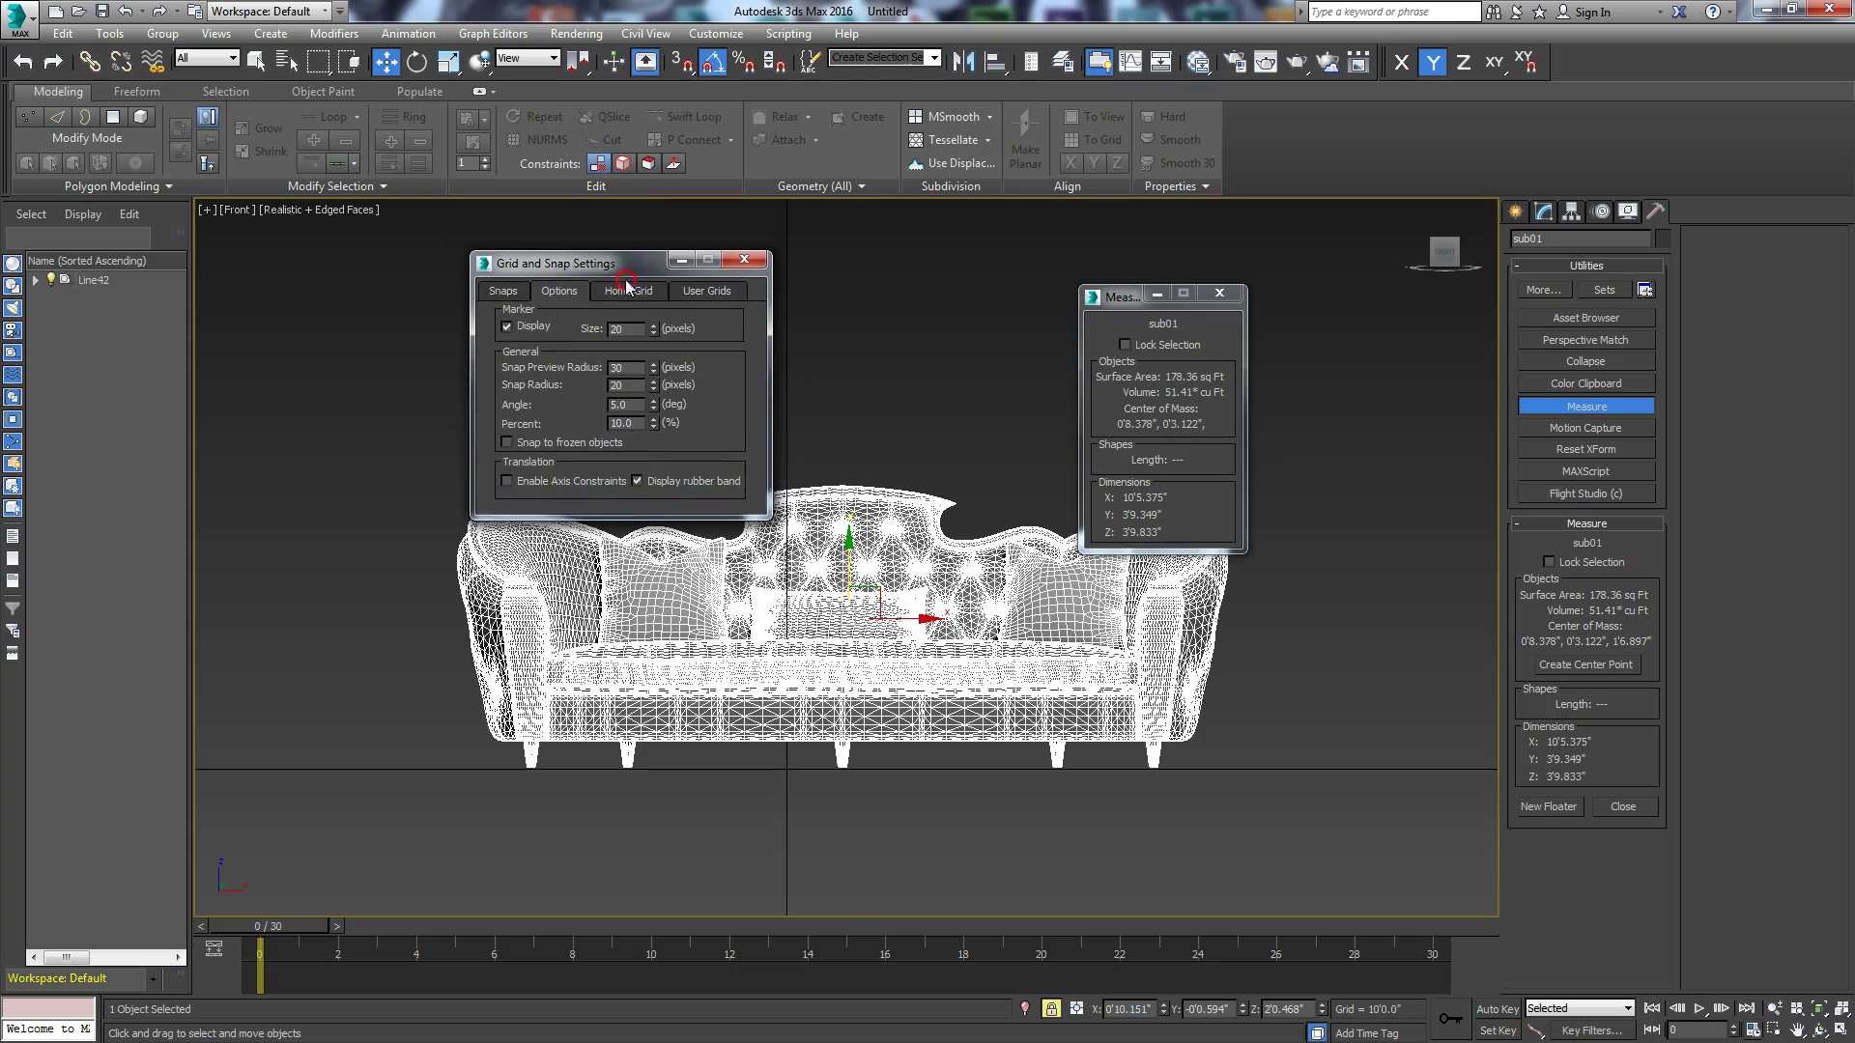
pyautogui.click(622, 288)
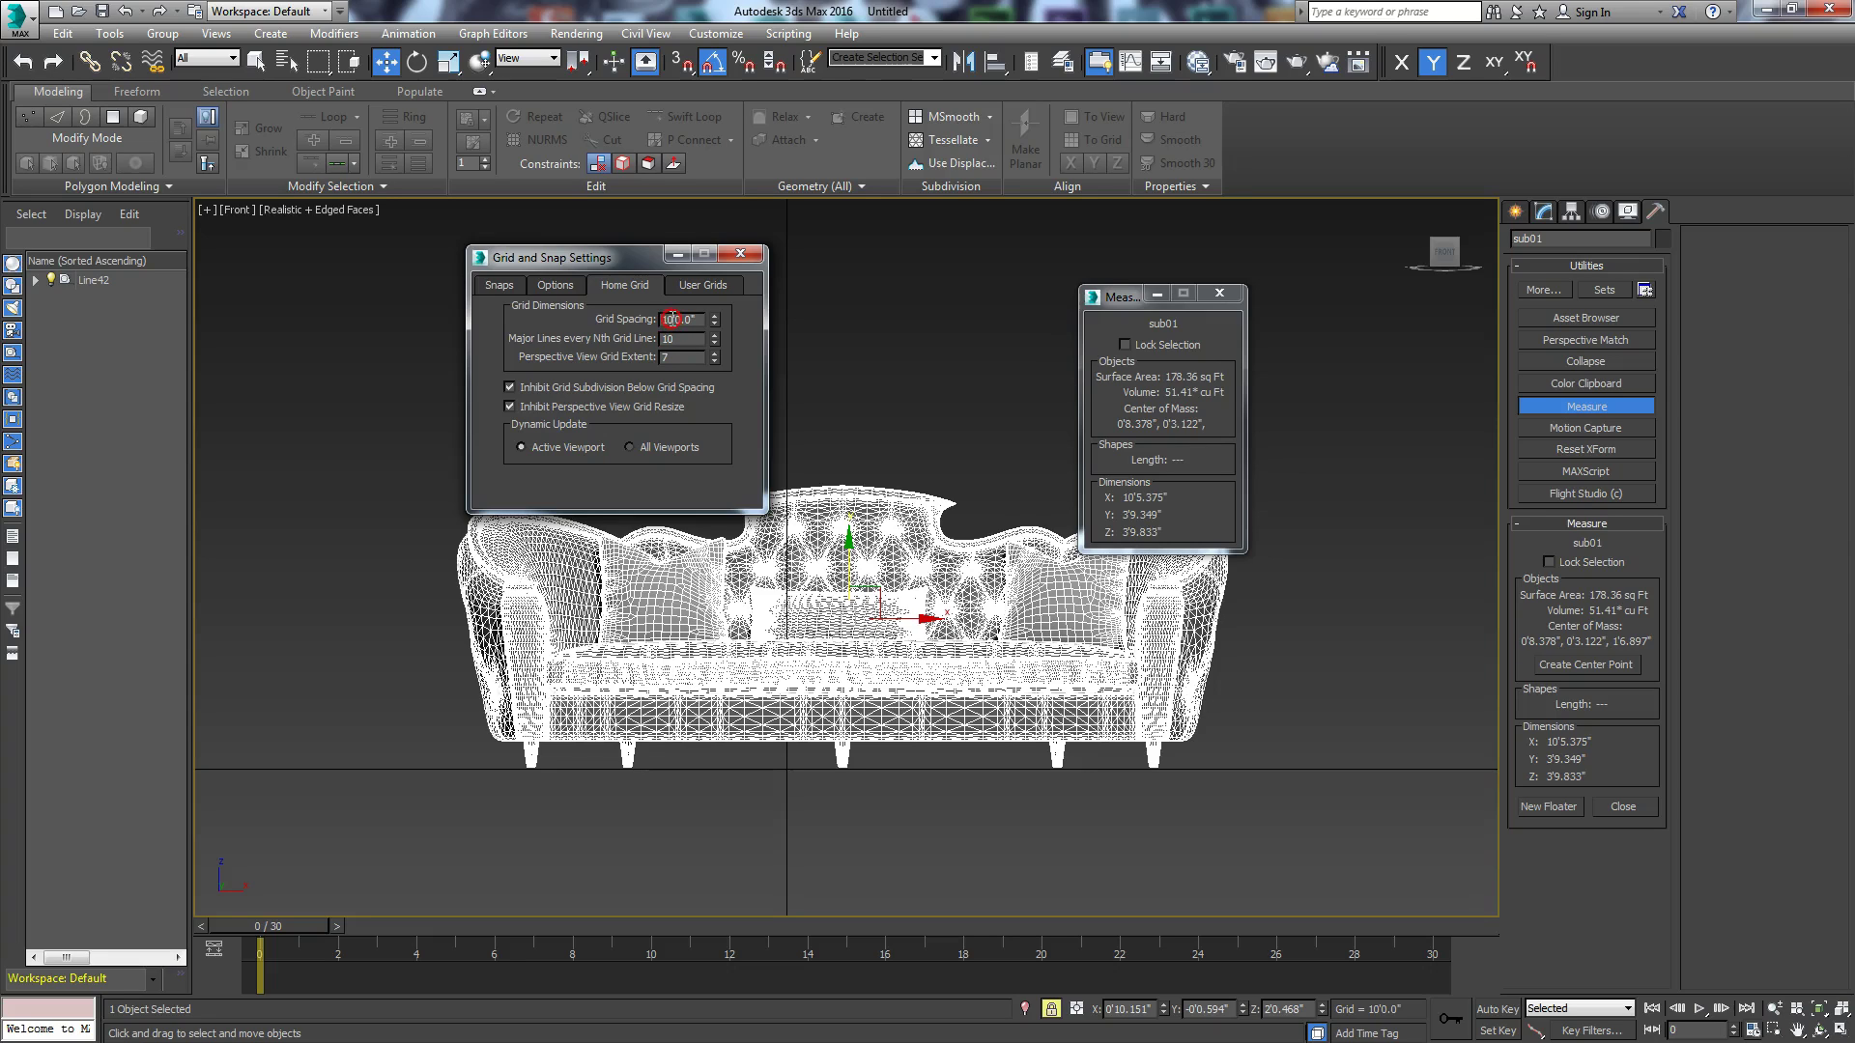
pyautogui.press('Return')
pyautogui.click(749, 255)
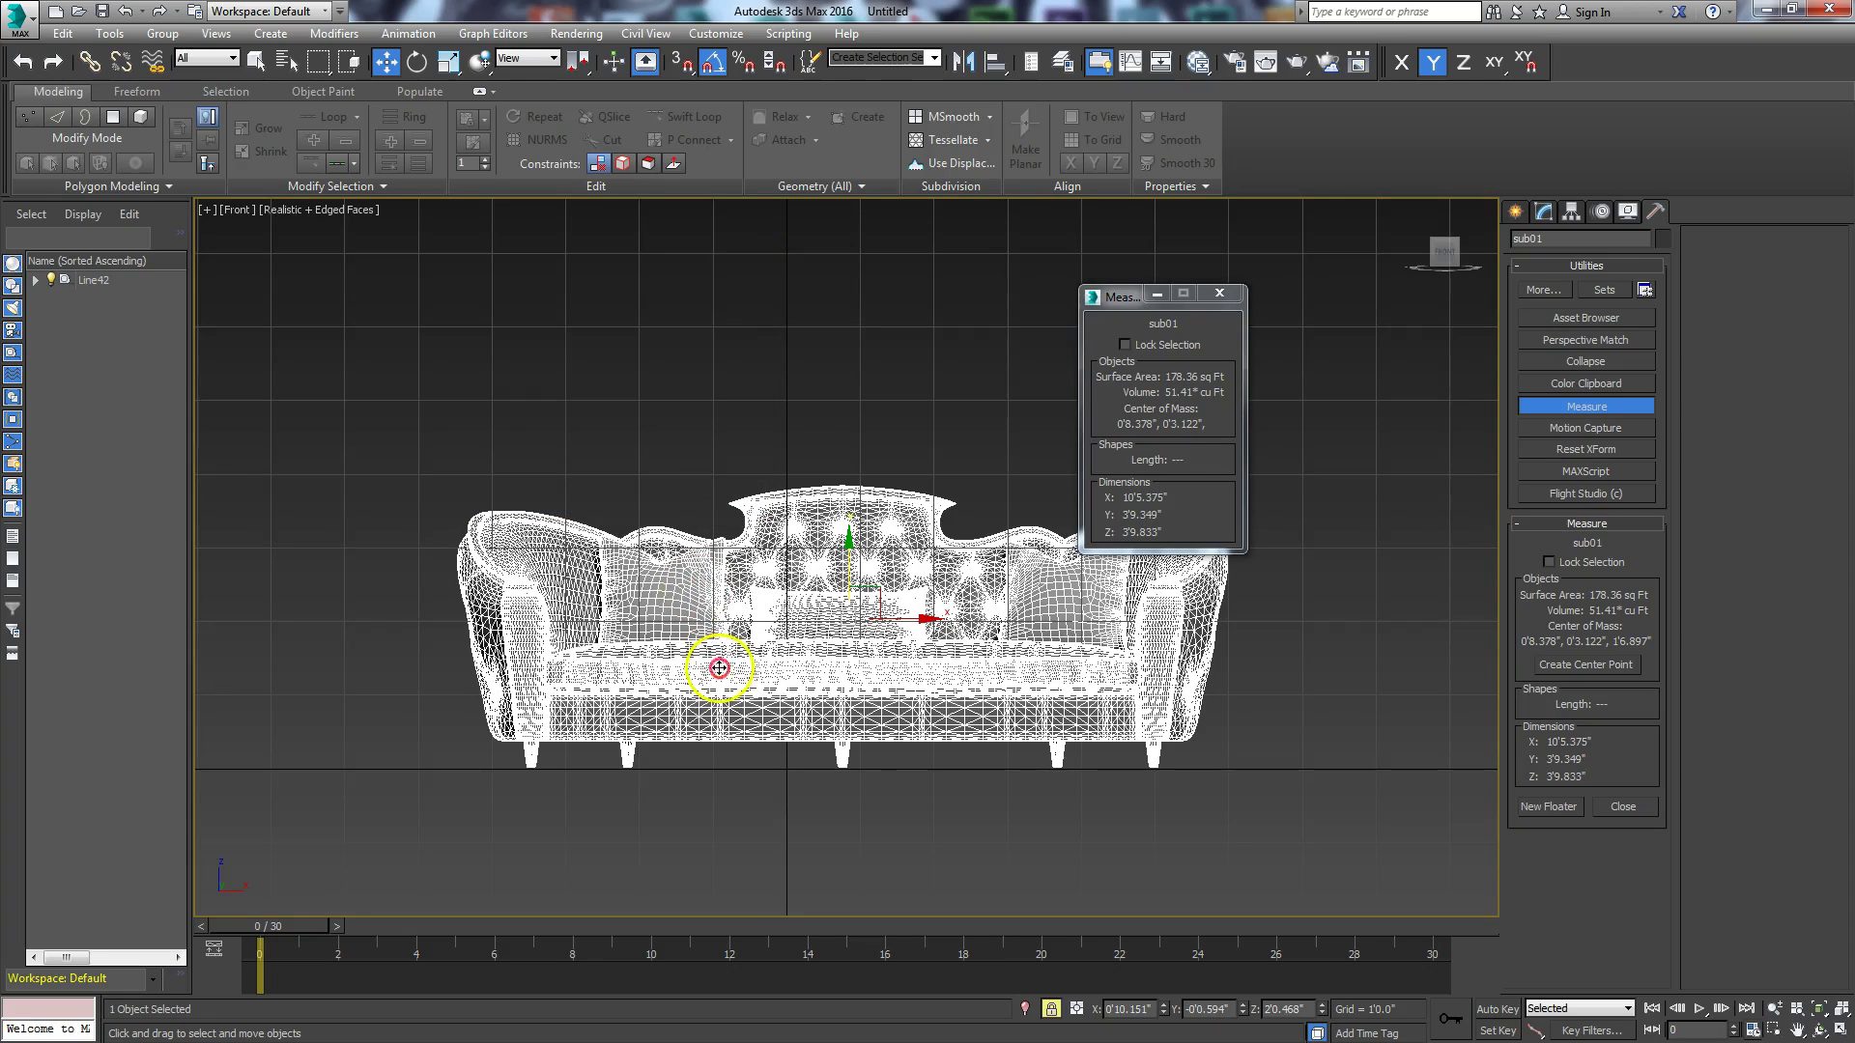
# Step: Lower the sofa slightly in Front view until its legs sit on the ground line, at about Z 2'0.14"
pyautogui.scroll(5, 692, 663)
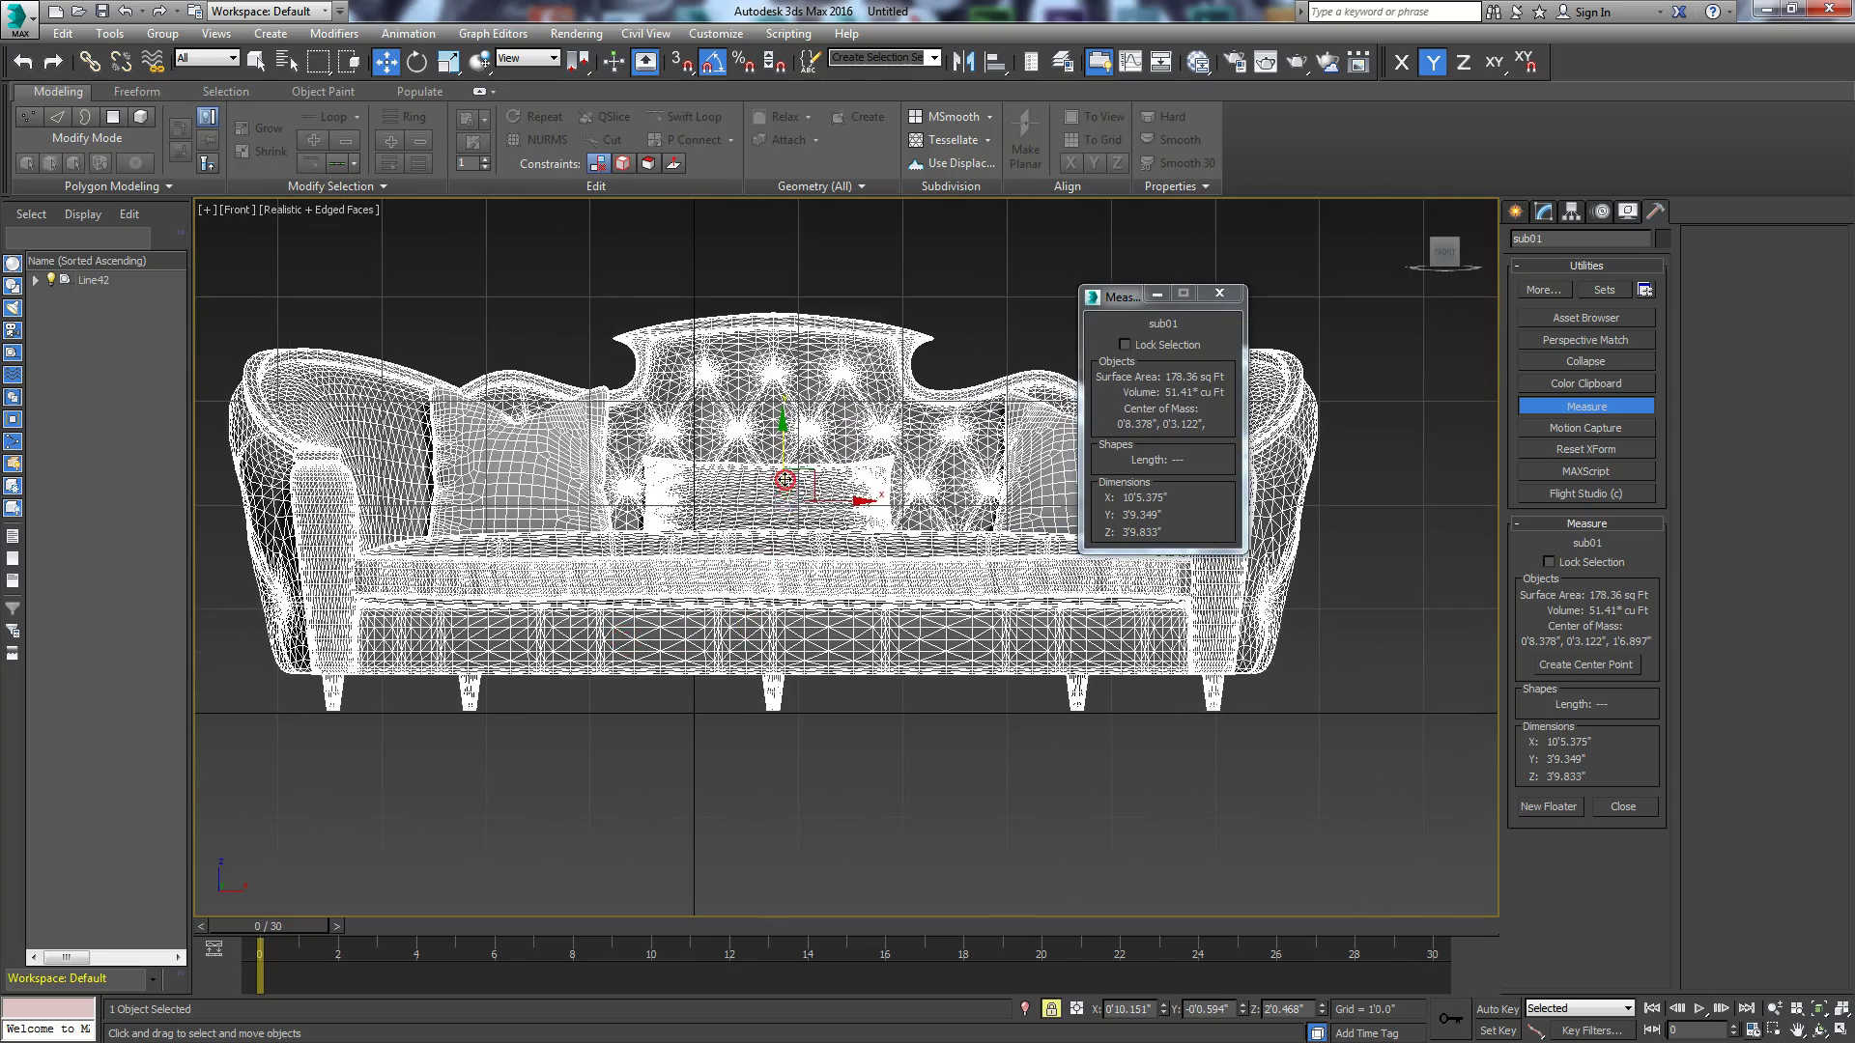
pyautogui.scroll(5, 771, 563)
pyautogui.moveTo(810, 433); pyautogui.dragTo(837, 254, button='middle')
pyautogui.moveTo(837, 254); pyautogui.dragTo(843, 253)
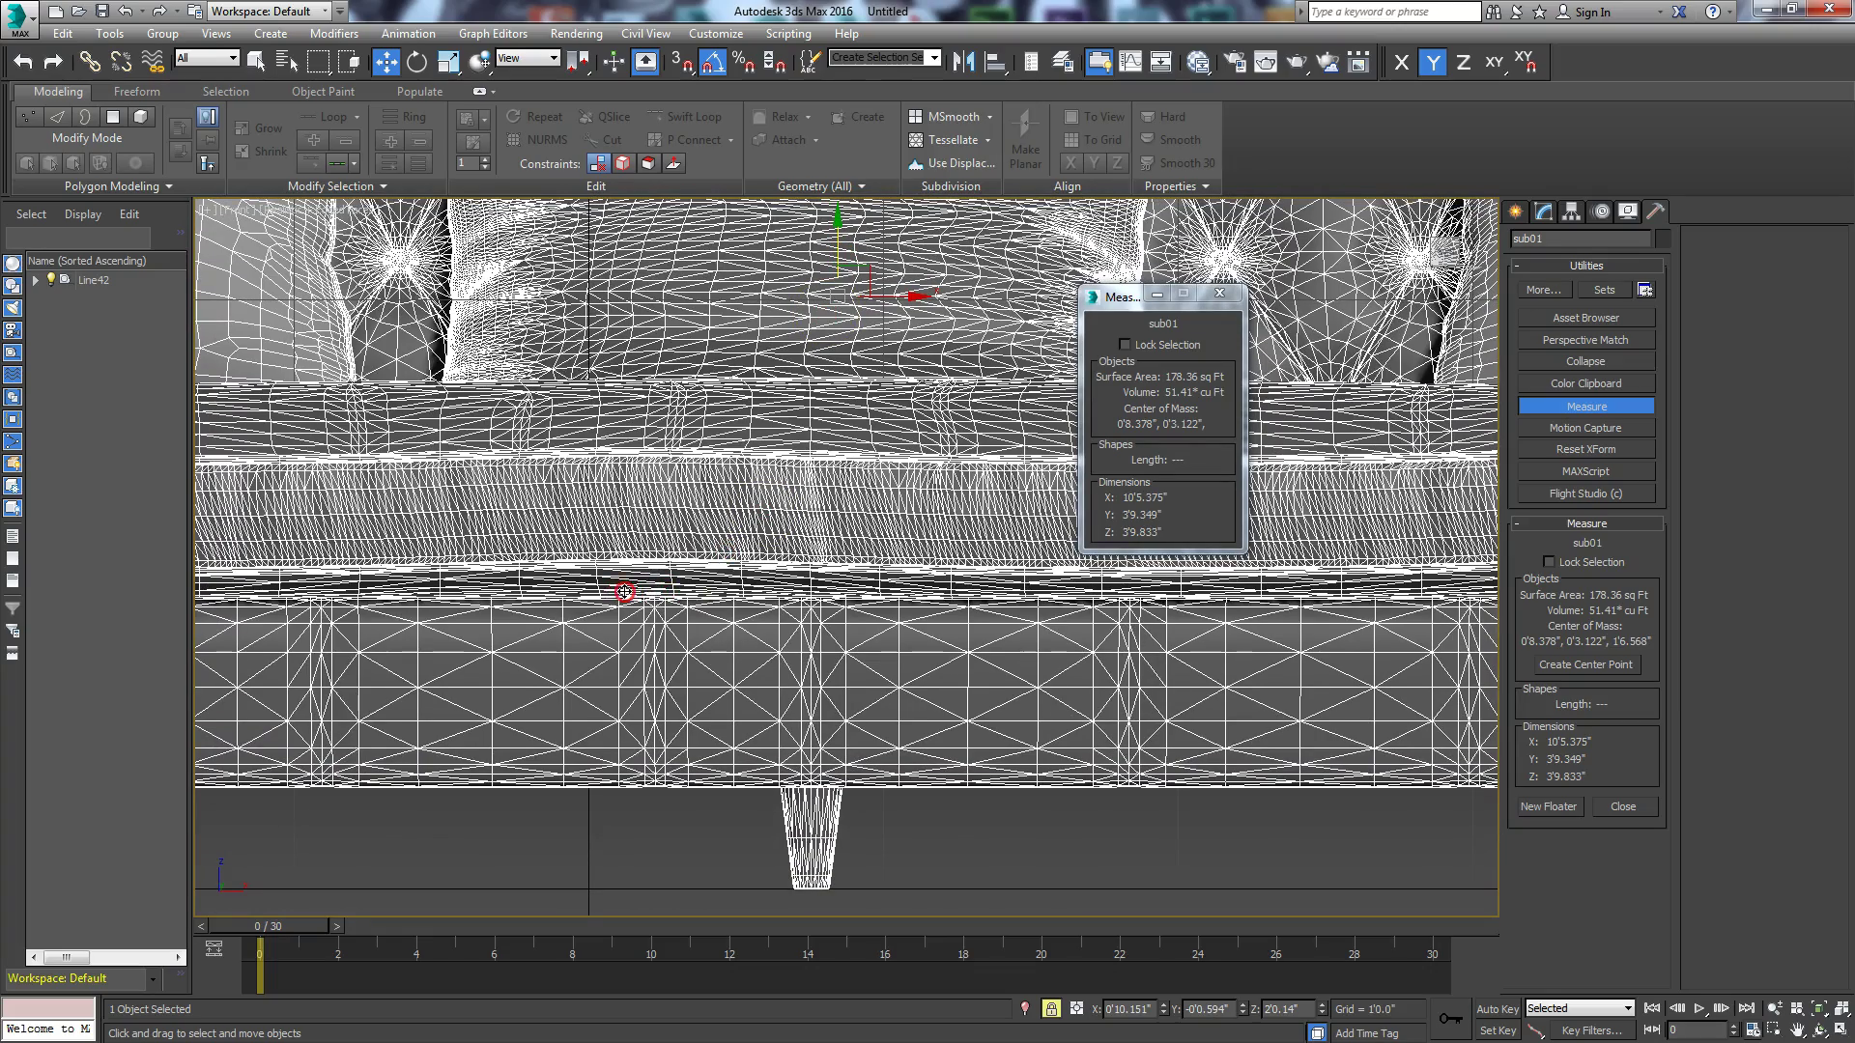
# Step: Reset the sofa's transform with Reset XForm and convert it to an Editable Poly
pyautogui.scroll(-10, 621, 566)
pyautogui.keyDown('alt'); pyautogui.moveTo(683, 580); pyautogui.dragTo(753, 777, button='middle'); pyautogui.keyUp('alt')
pyautogui.click(1604, 665)
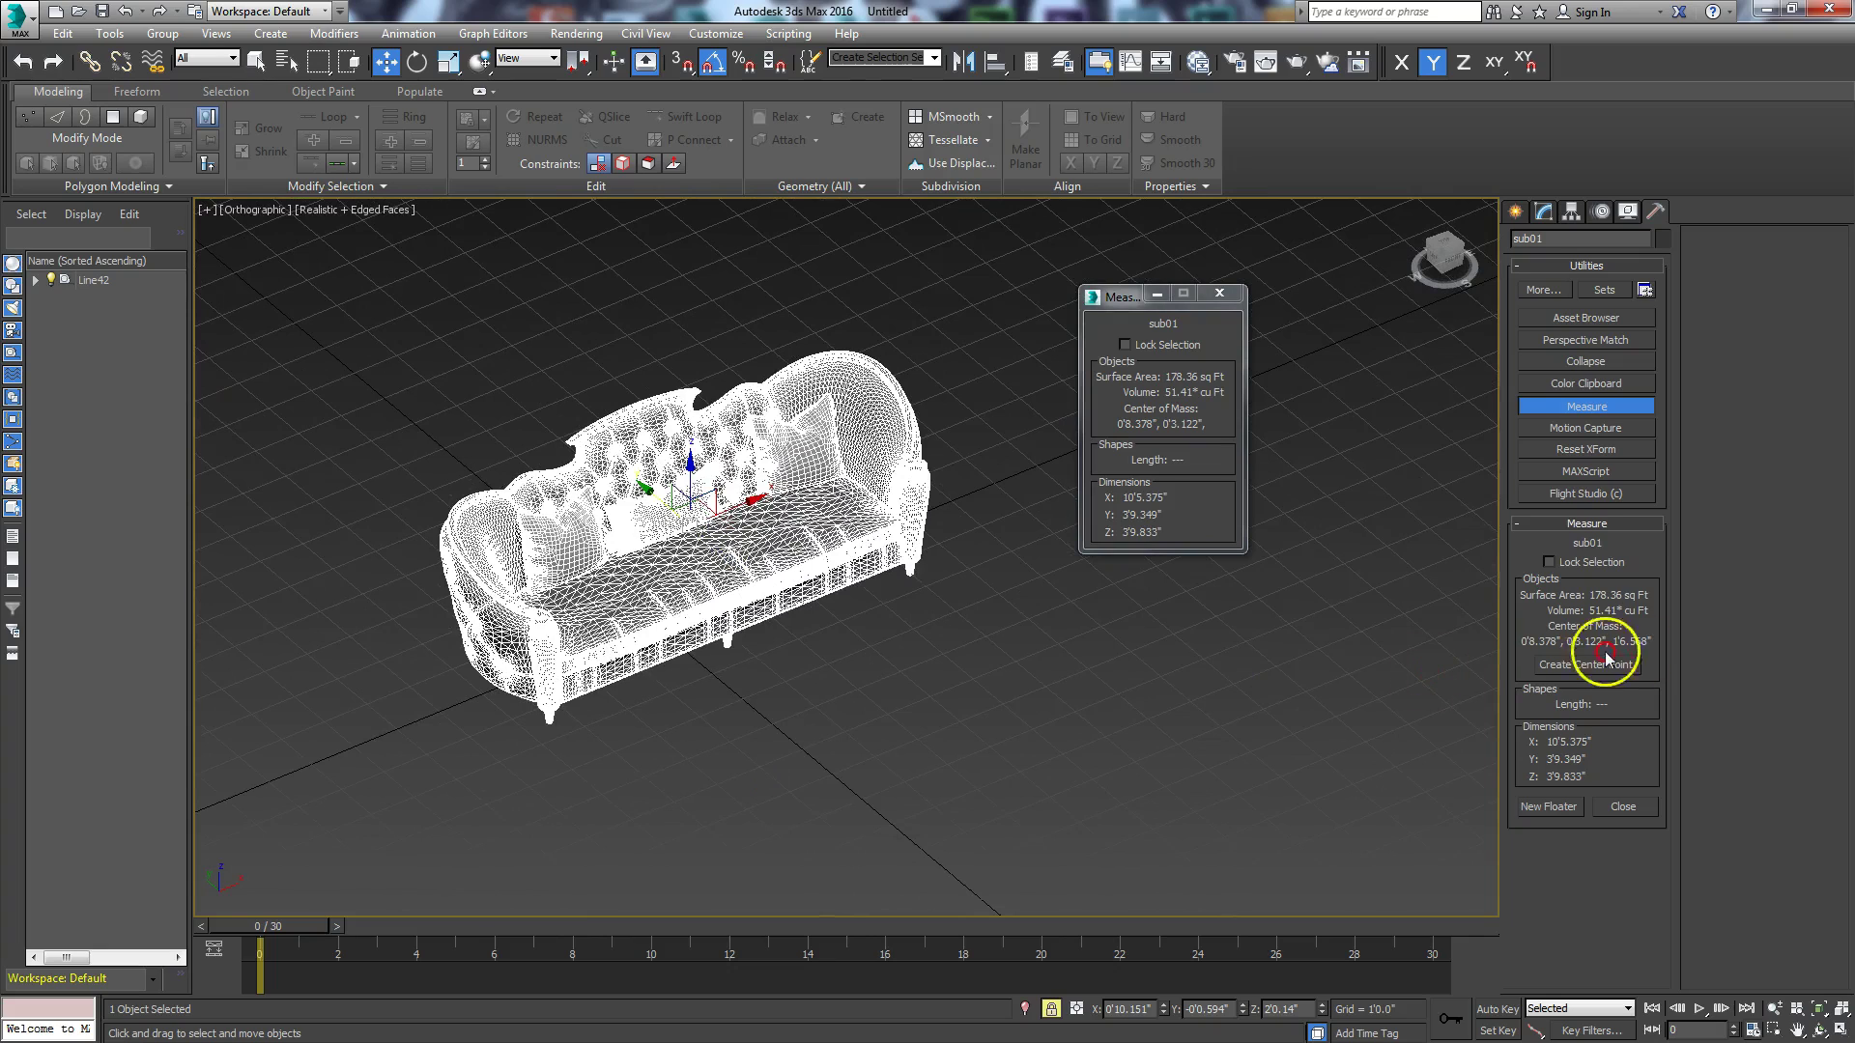
pyautogui.click(1573, 450)
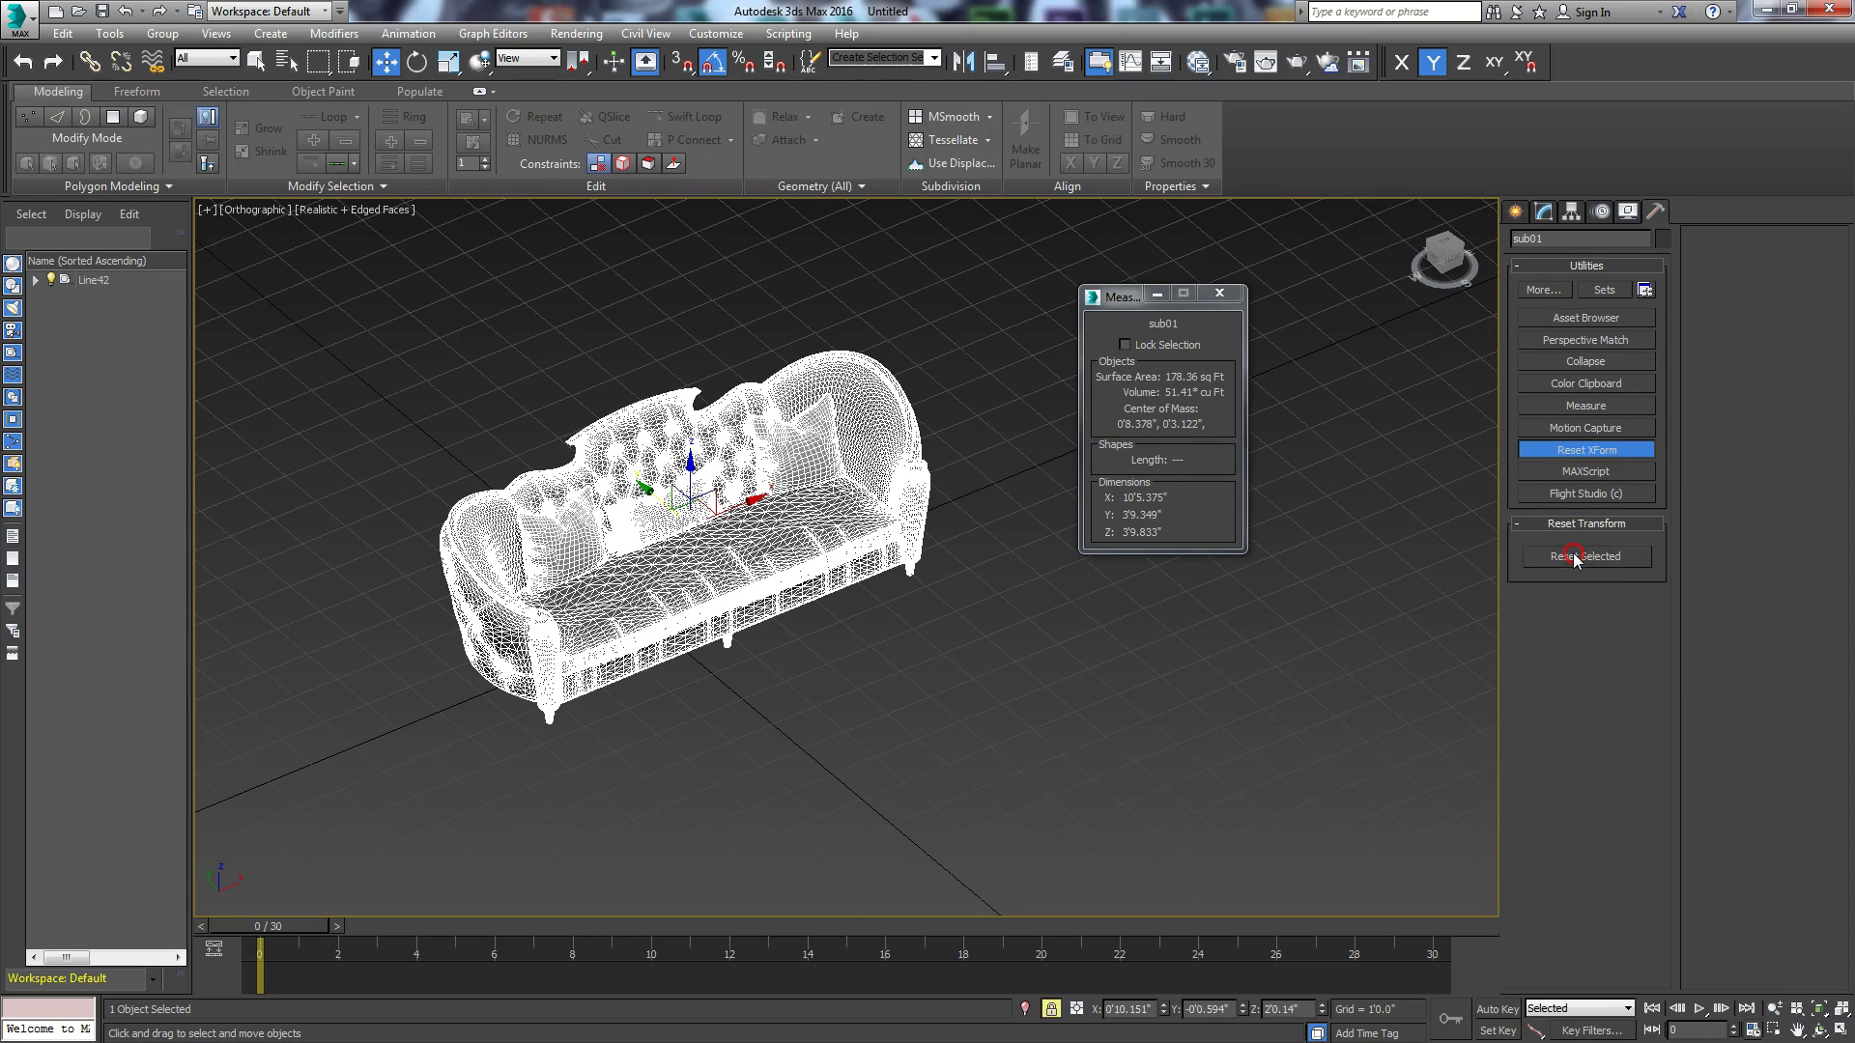
pyautogui.rightClick(871, 519)
pyautogui.moveTo(886, 703)
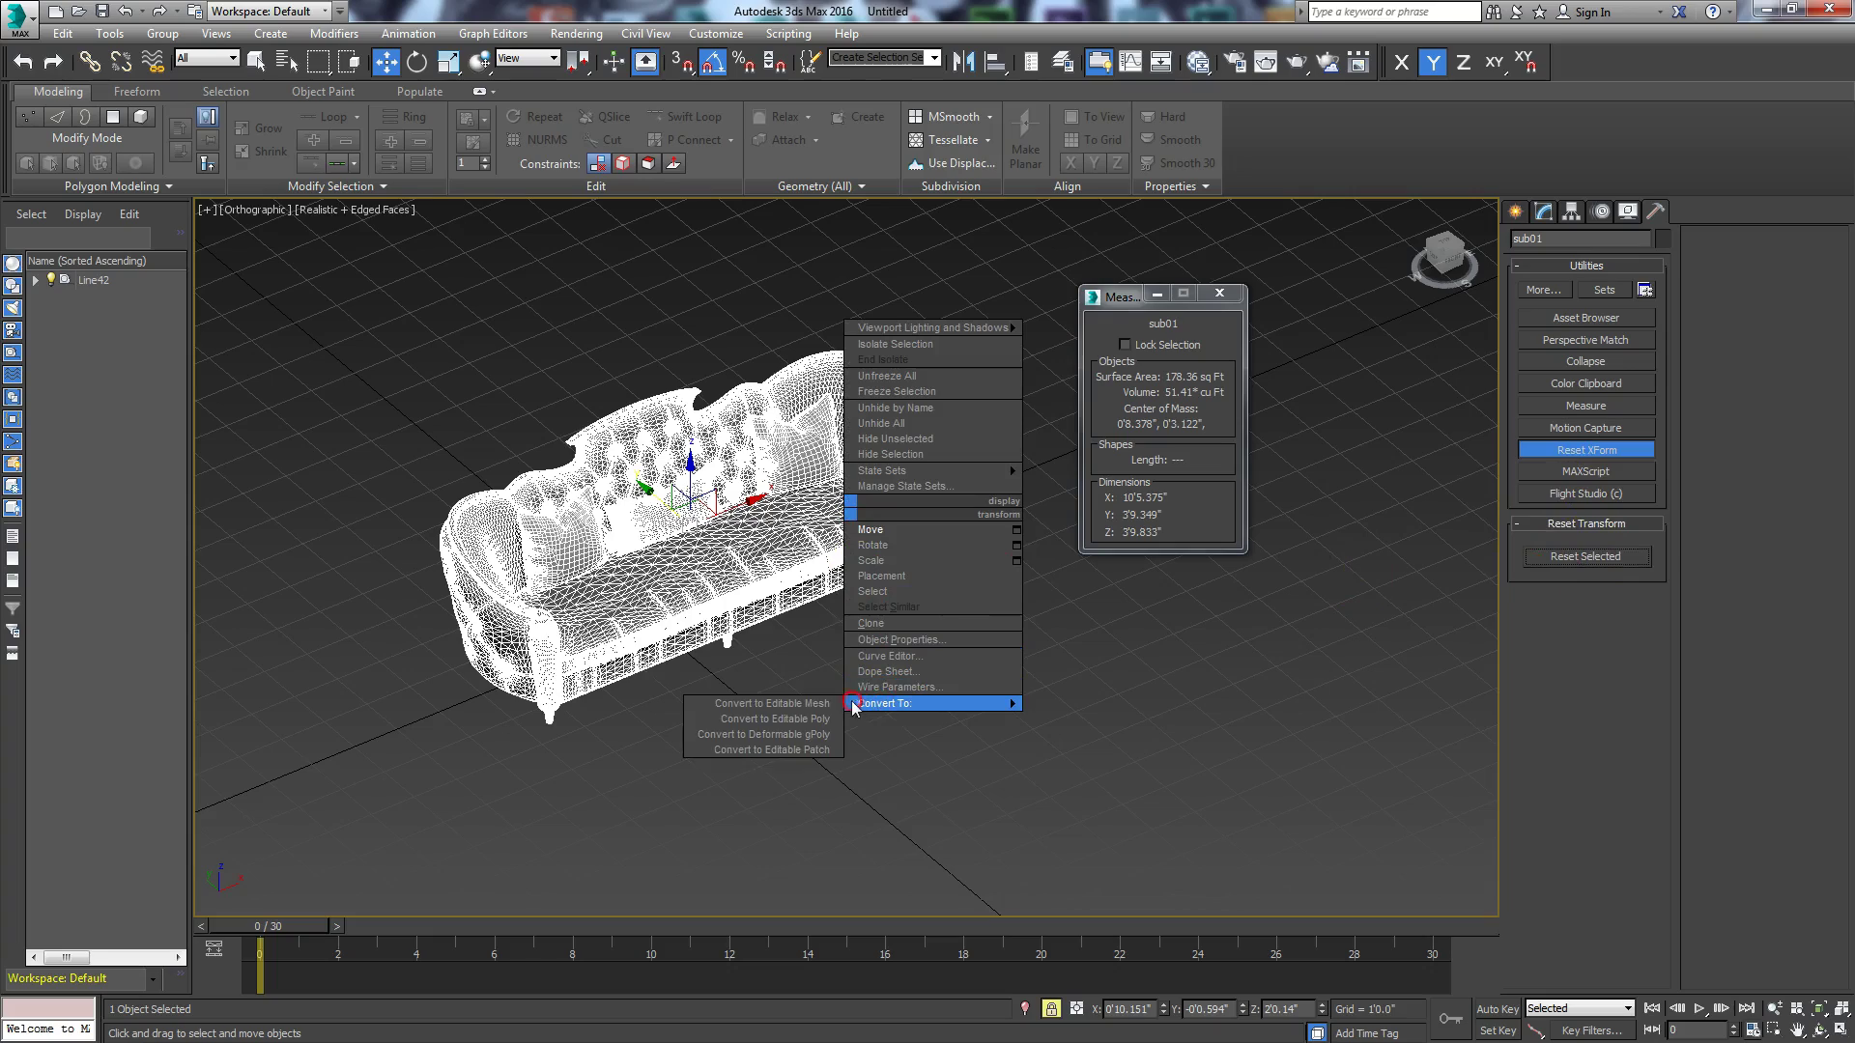
pyautogui.click(823, 720)
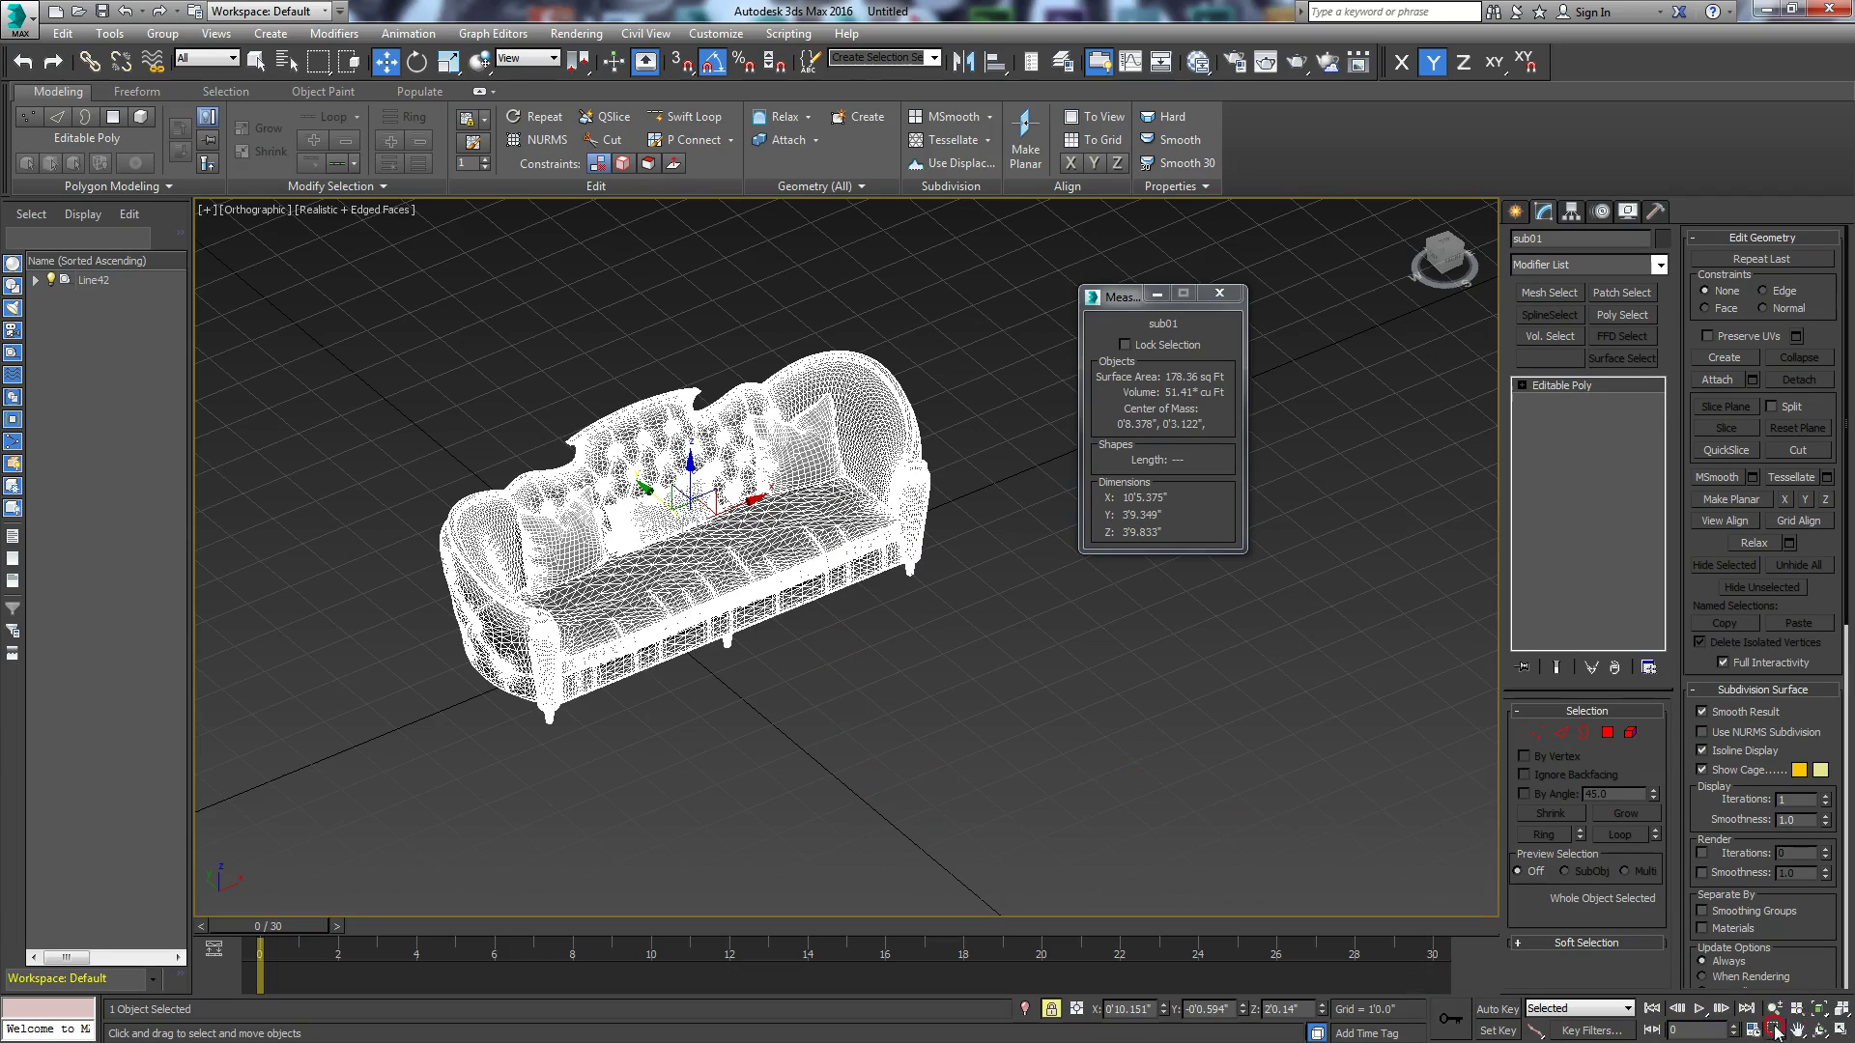
# Step: Turn off the selection lock on the sofa and close the floating Measure dialog
pyautogui.click(1821, 1032)
pyautogui.moveTo(801, 601); pyautogui.dragTo(810, 717)
pyautogui.scroll(5, 763, 585)
pyautogui.press('w')
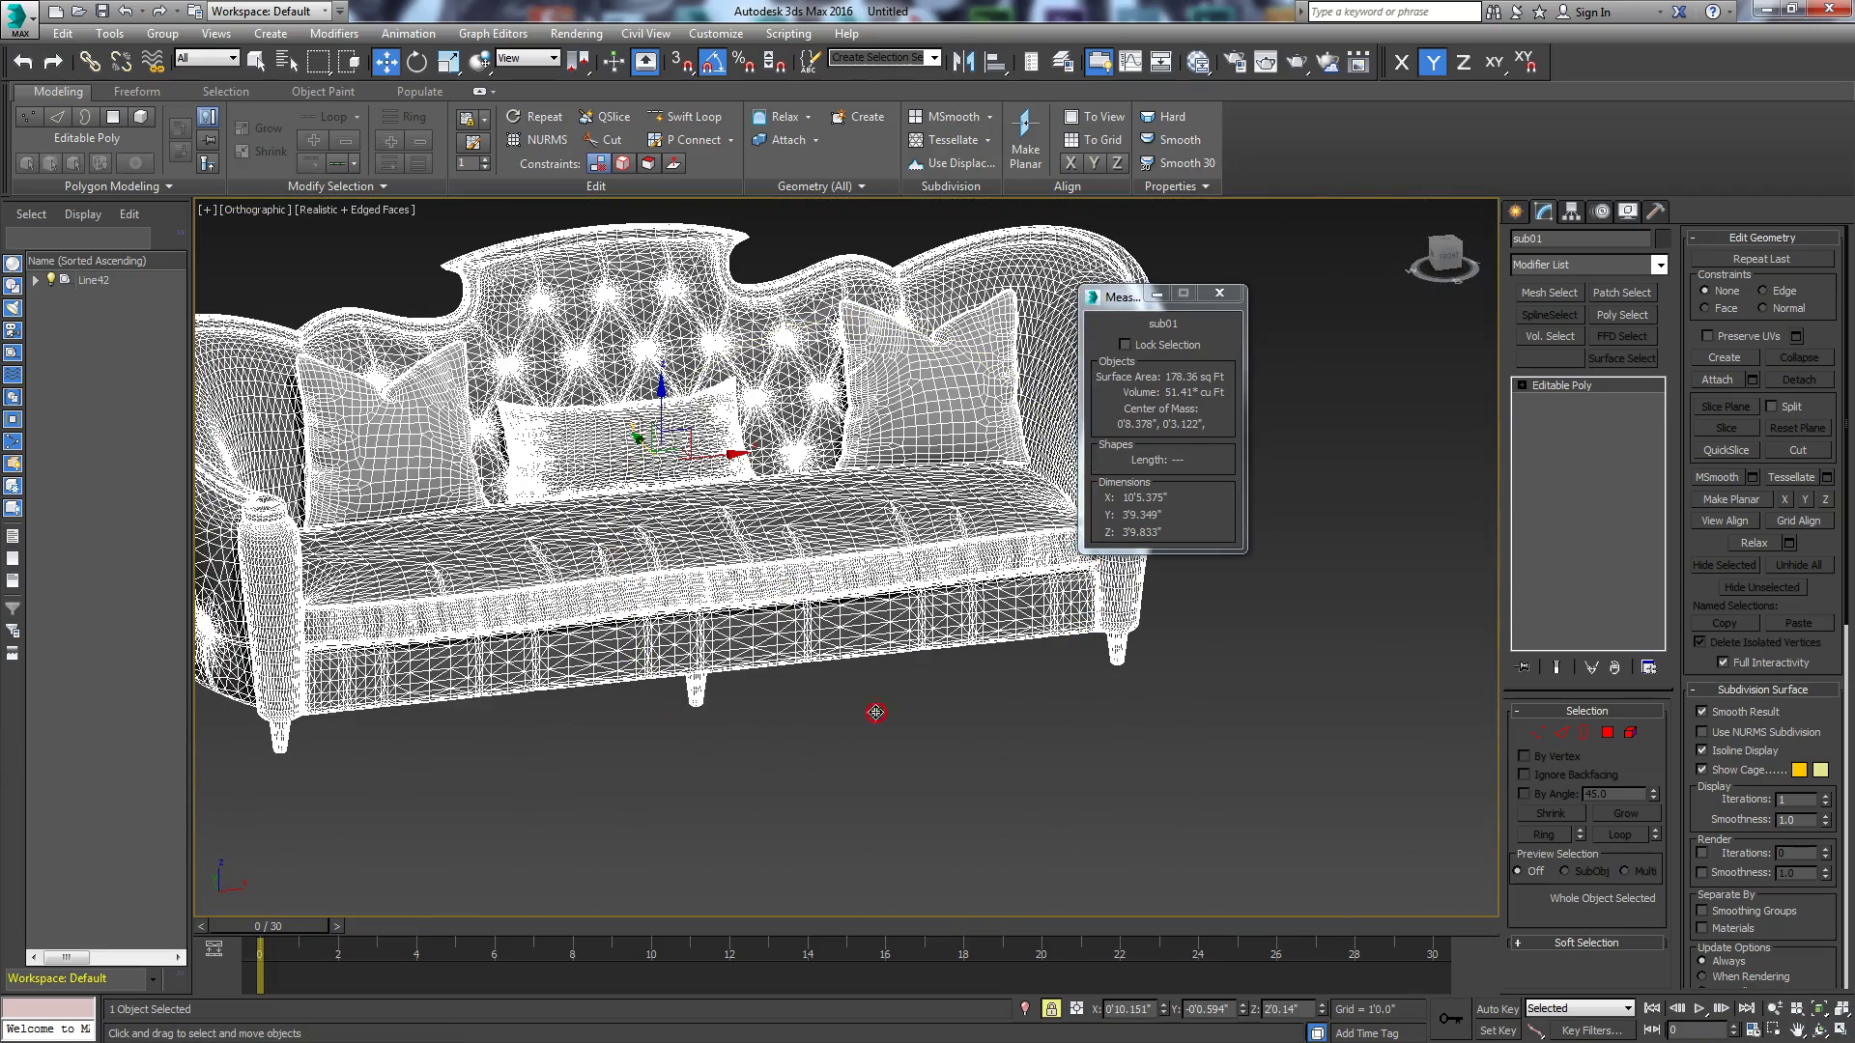
pyautogui.click(1048, 1006)
pyautogui.click(977, 894)
pyautogui.click(728, 551)
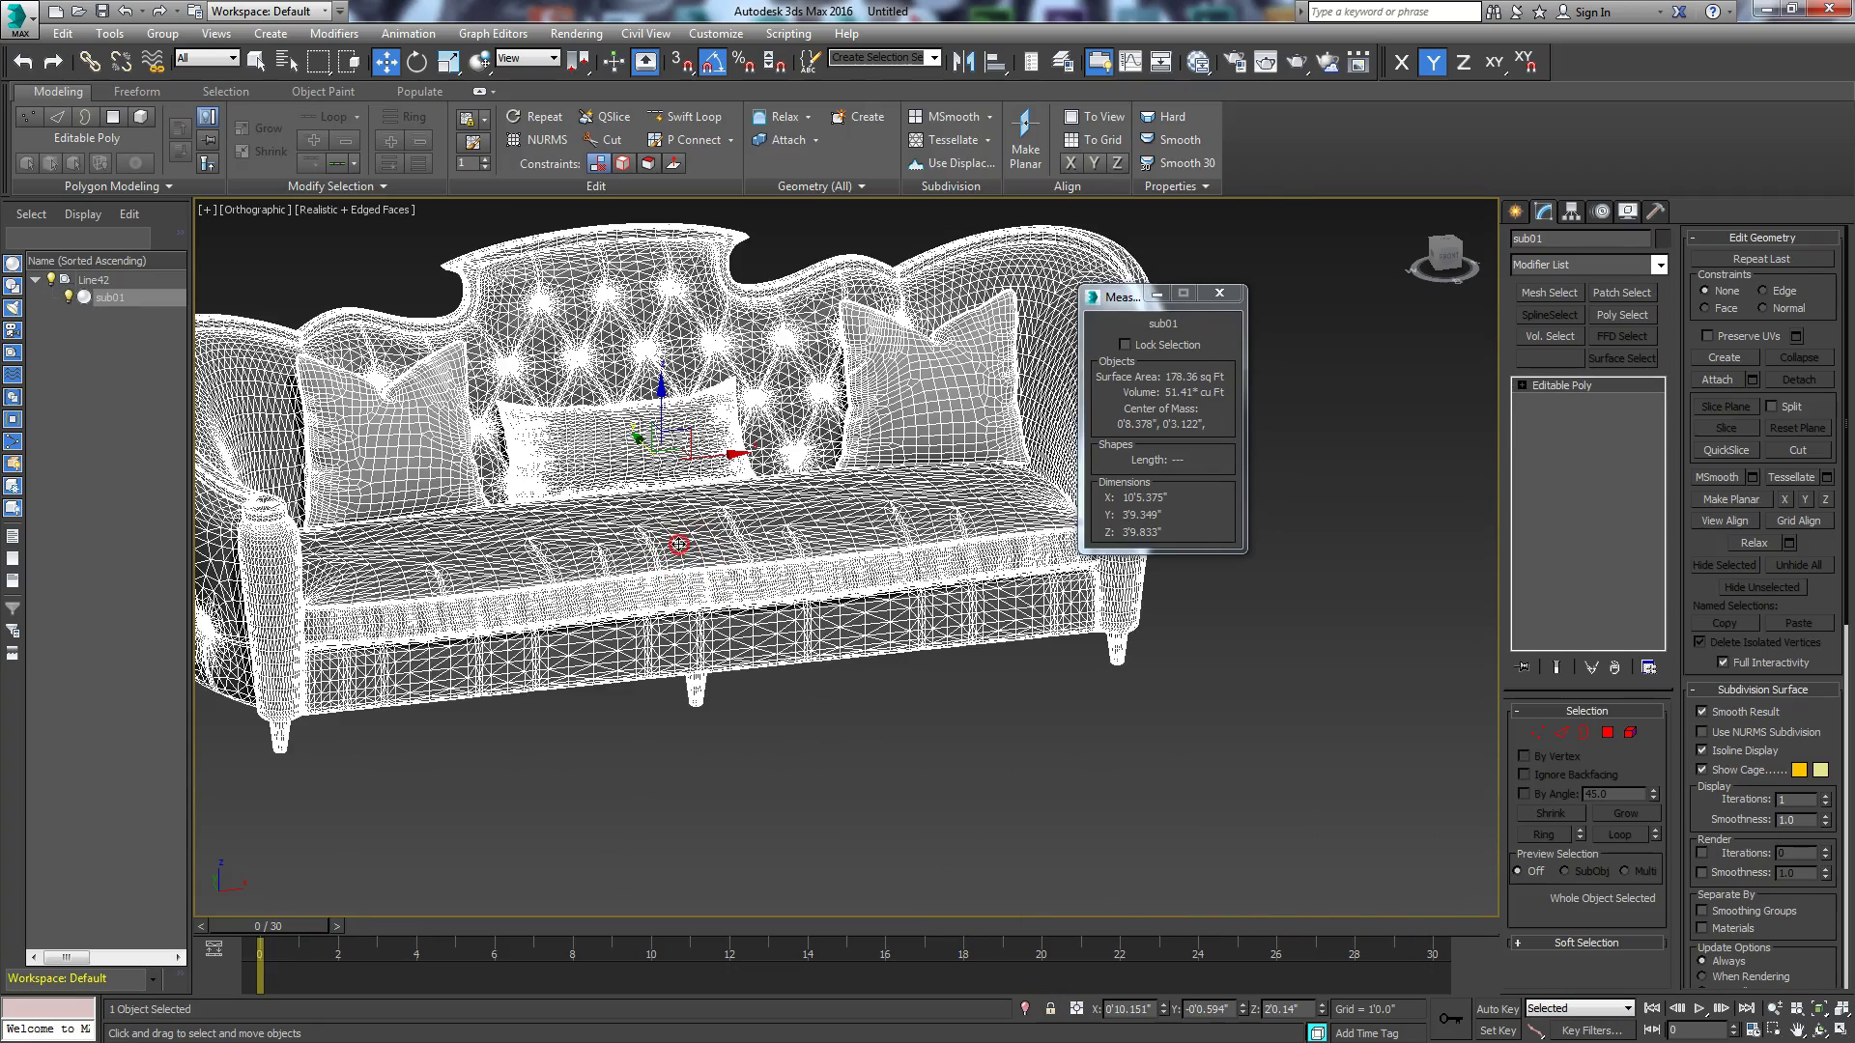
pyautogui.moveTo(591, 529); pyautogui.dragTo(798, 596, button='middle')
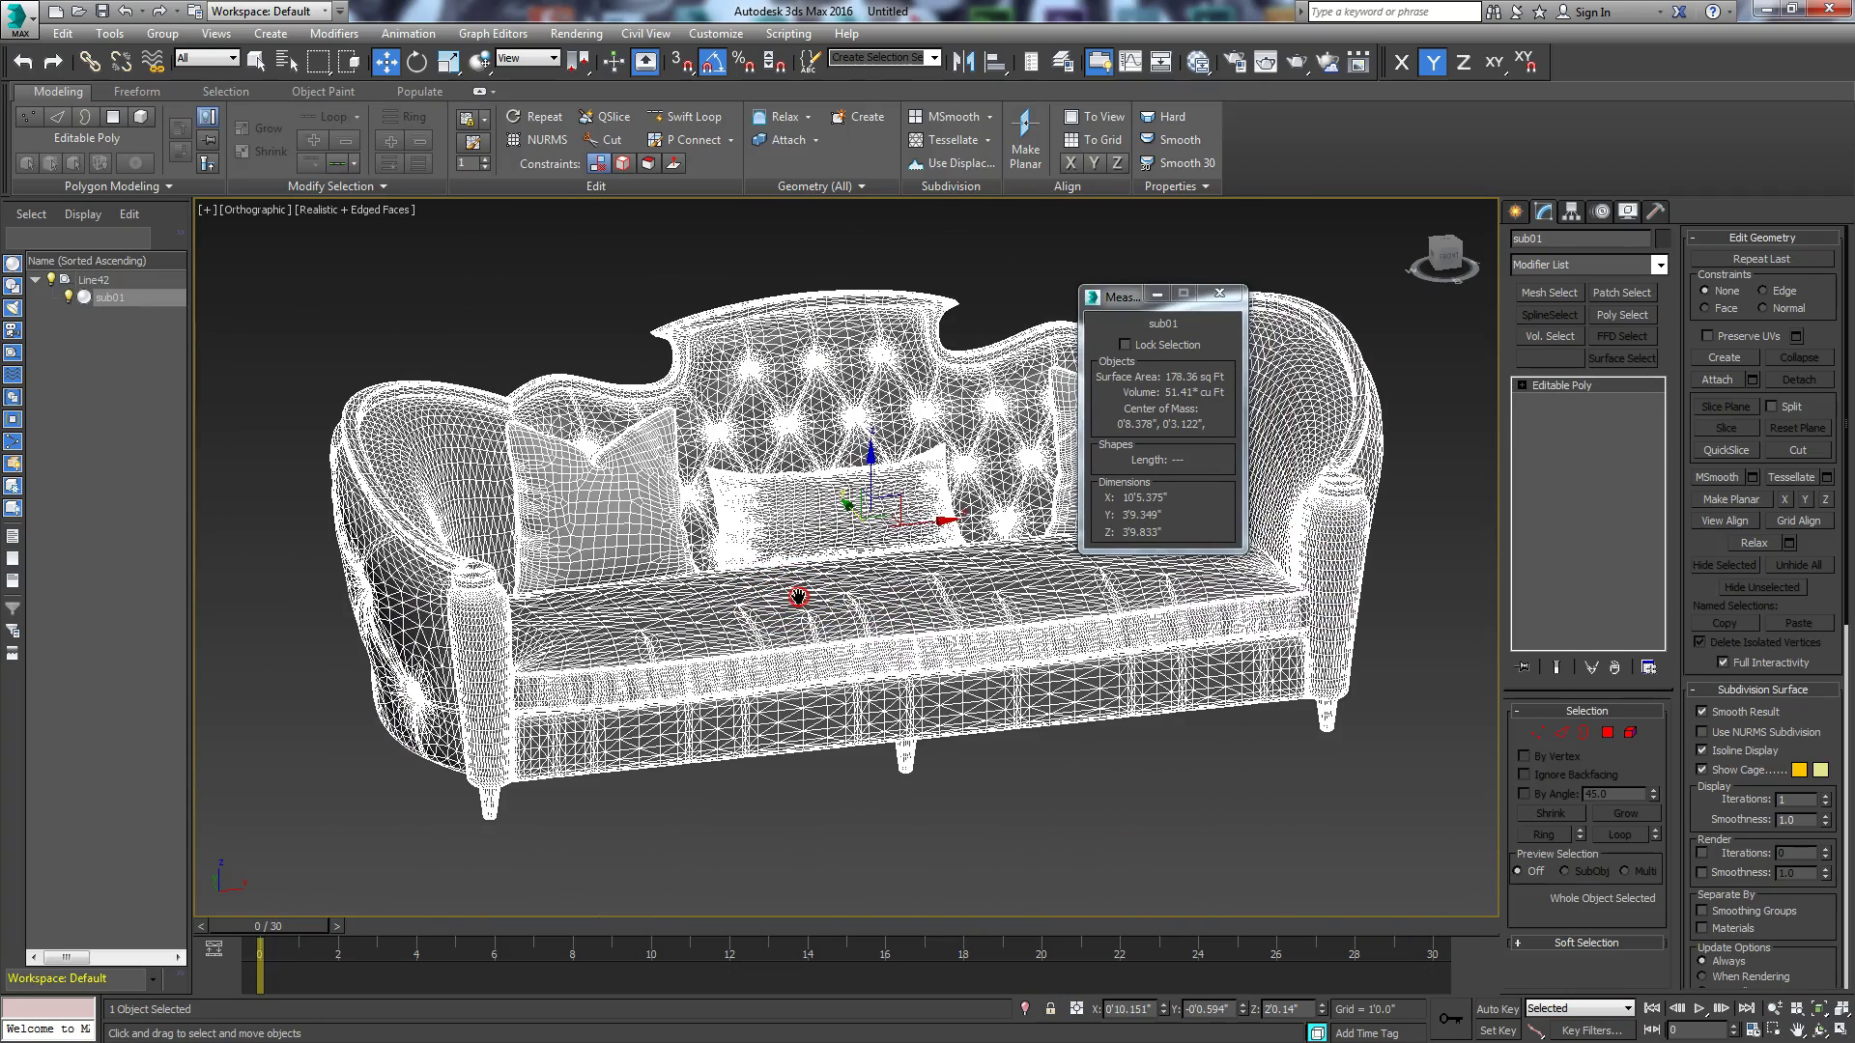
pyautogui.click(1222, 294)
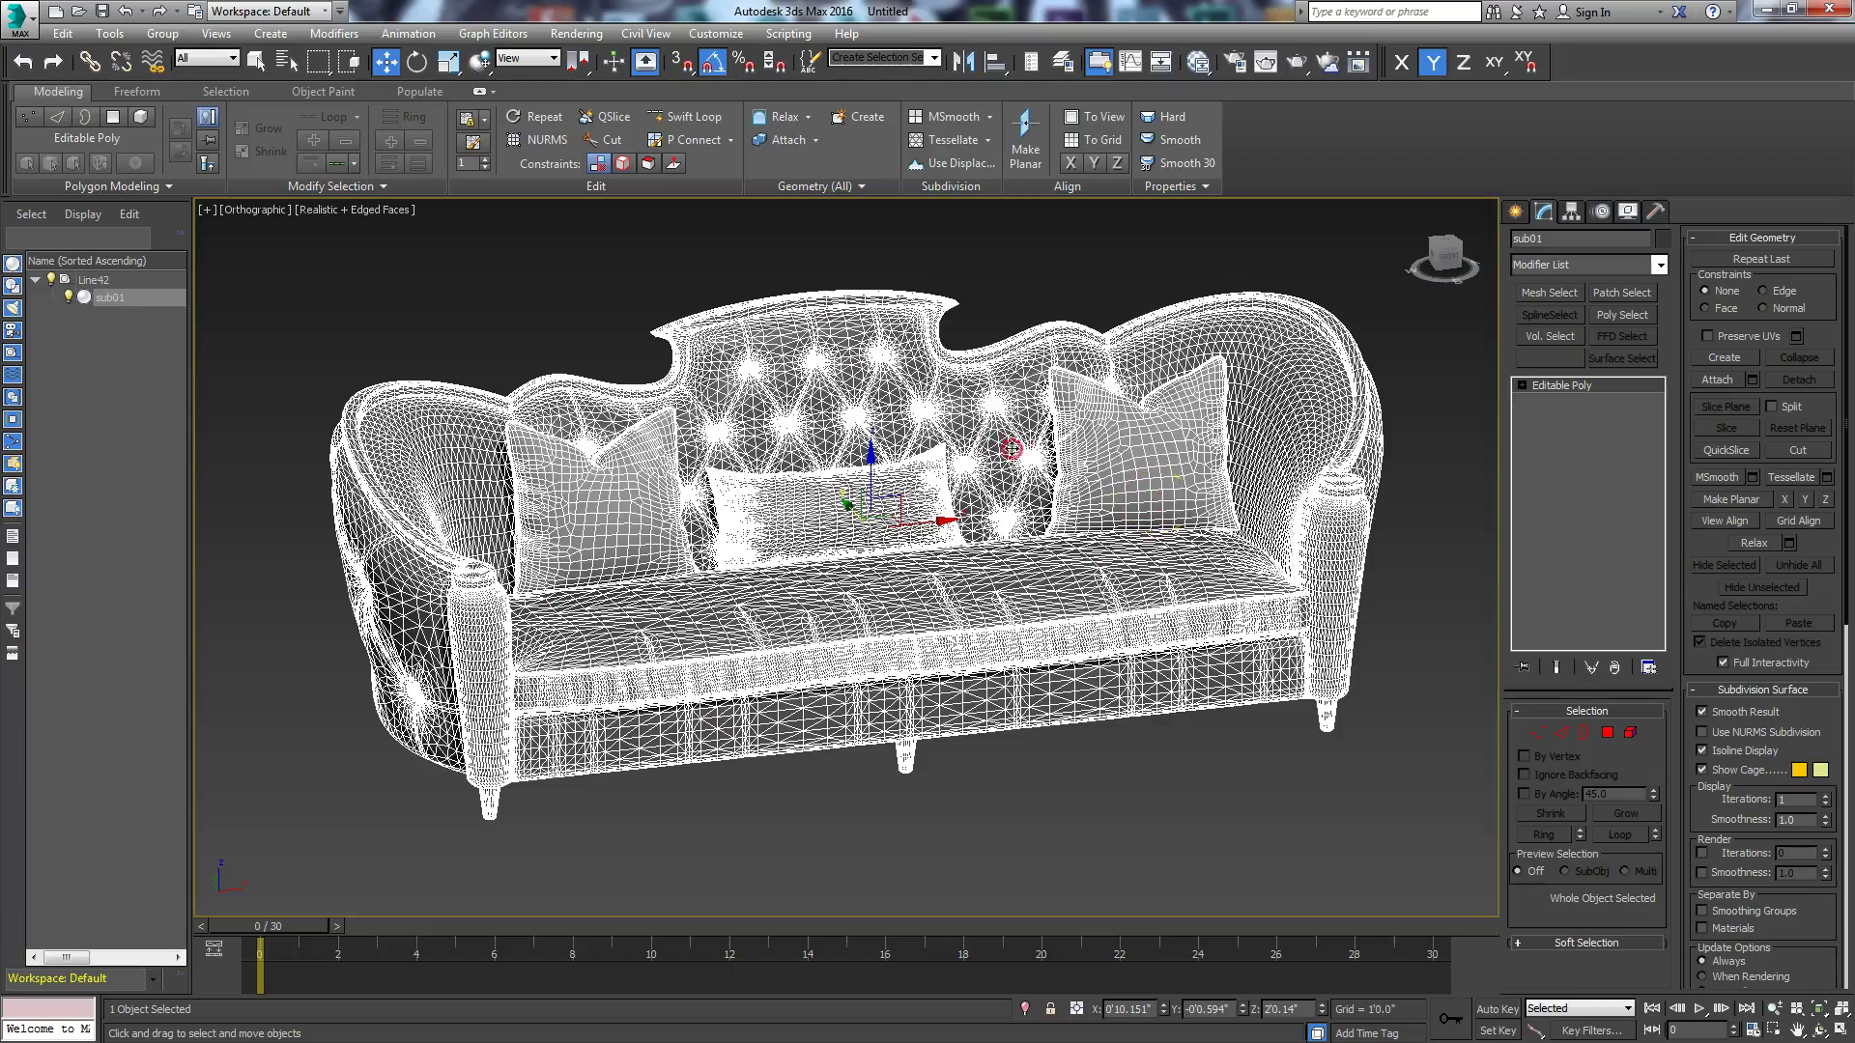
# Step: Set the orthographic viewport's display of the sofa to Shaded with Edged Faces turned off
pyautogui.click(1807, 1032)
pyautogui.moveTo(902, 654); pyautogui.dragTo(448, 250)
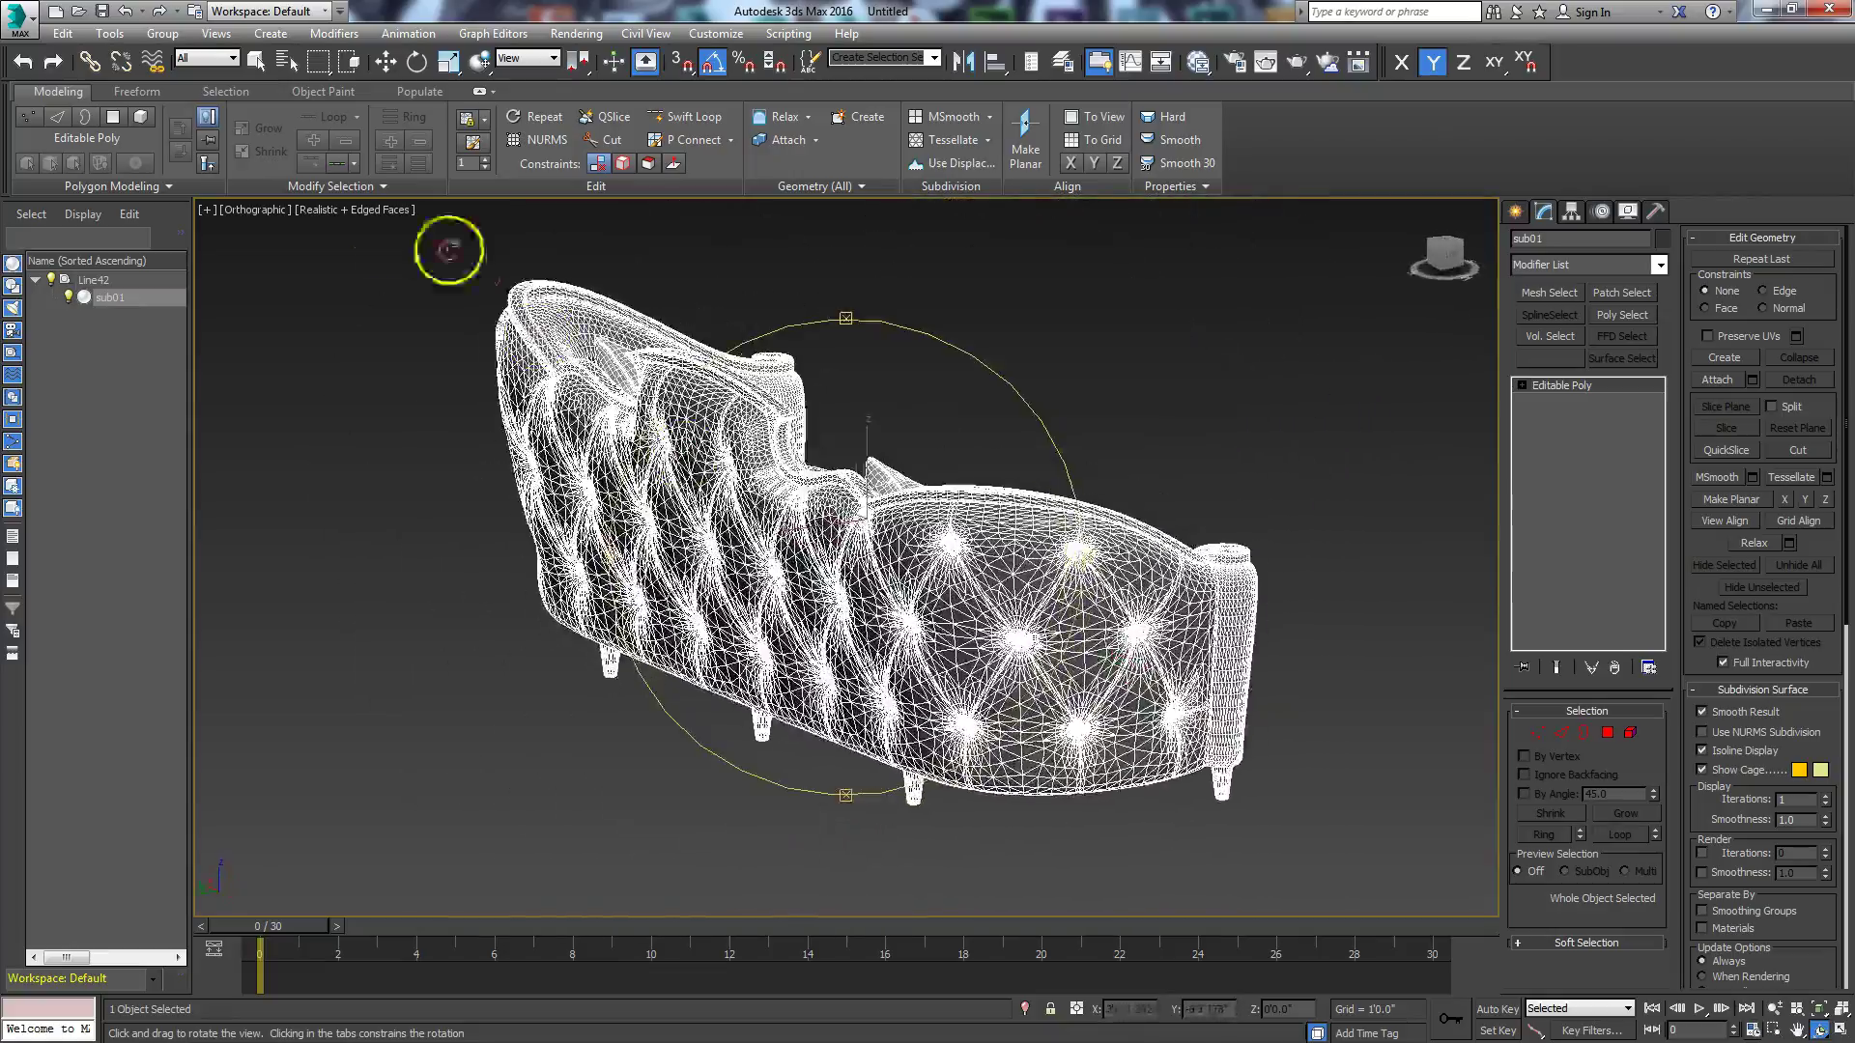
pyautogui.click(354, 211)
pyautogui.click(369, 249)
pyautogui.click(352, 212)
pyautogui.click(406, 294)
pyautogui.moveTo(950, 681); pyautogui.dragTo(705, 706)
pyautogui.moveTo(652, 715); pyautogui.dragTo(796, 722)
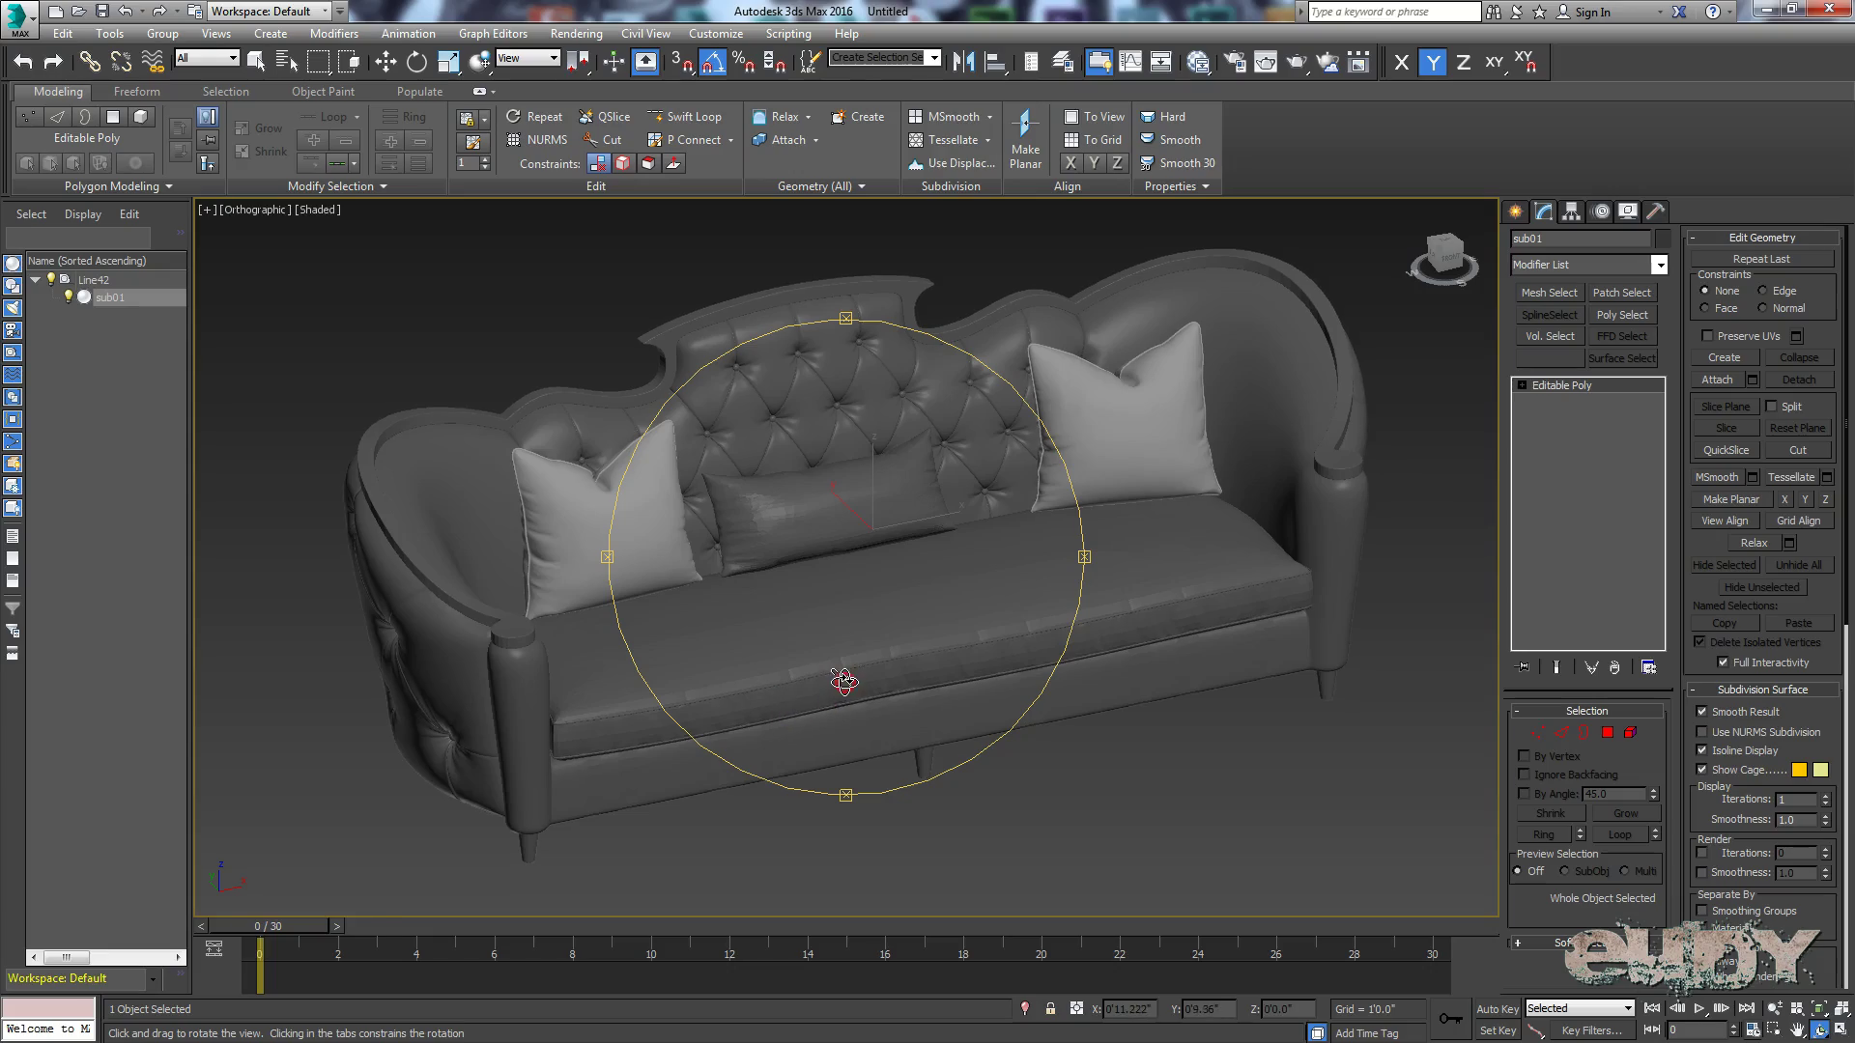